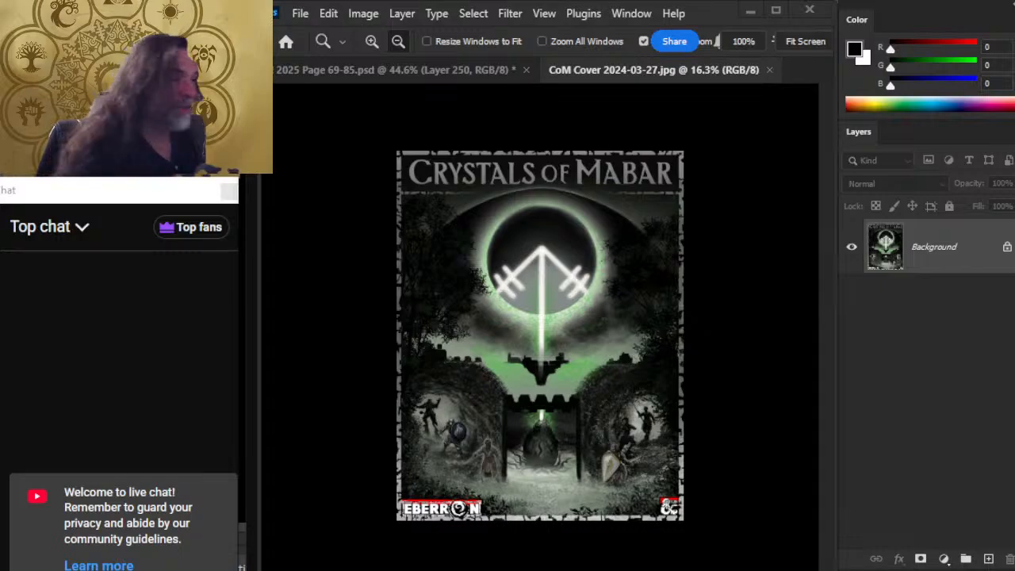
Switch by way of OBS to the YouTube page of the live stream and like the video.
key(alt+Tab)
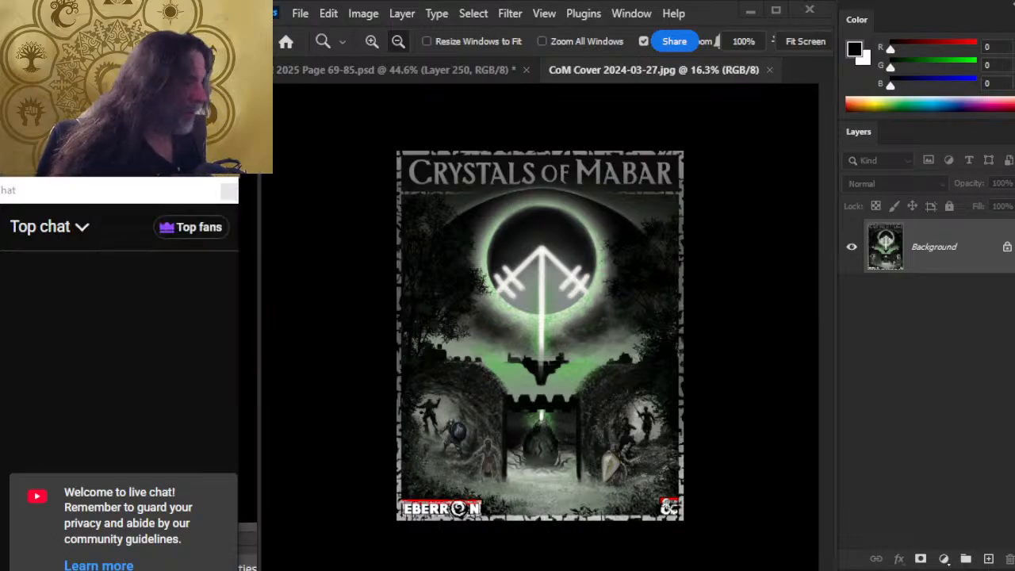
click(1005, 482)
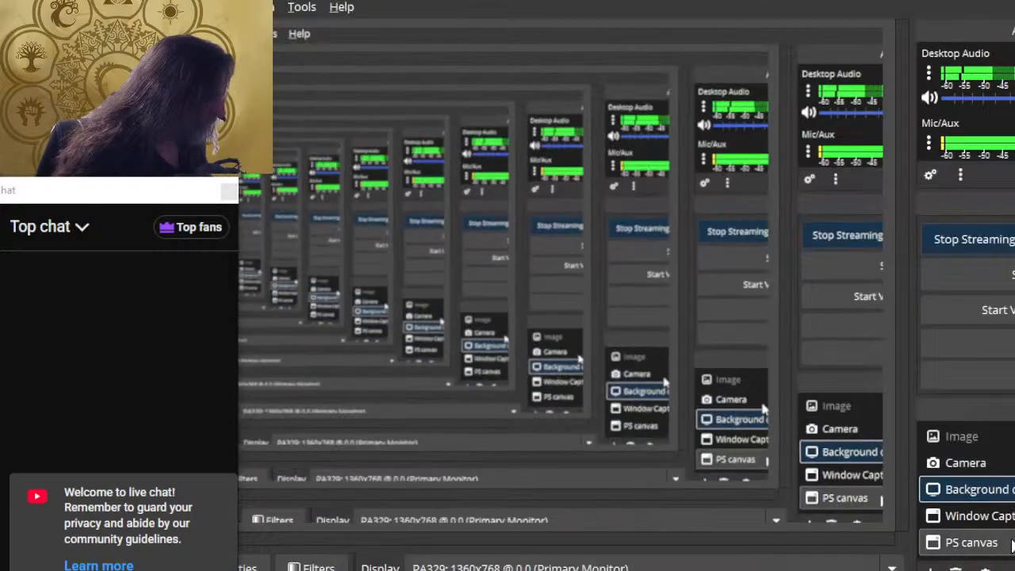
key(alt+Tab)
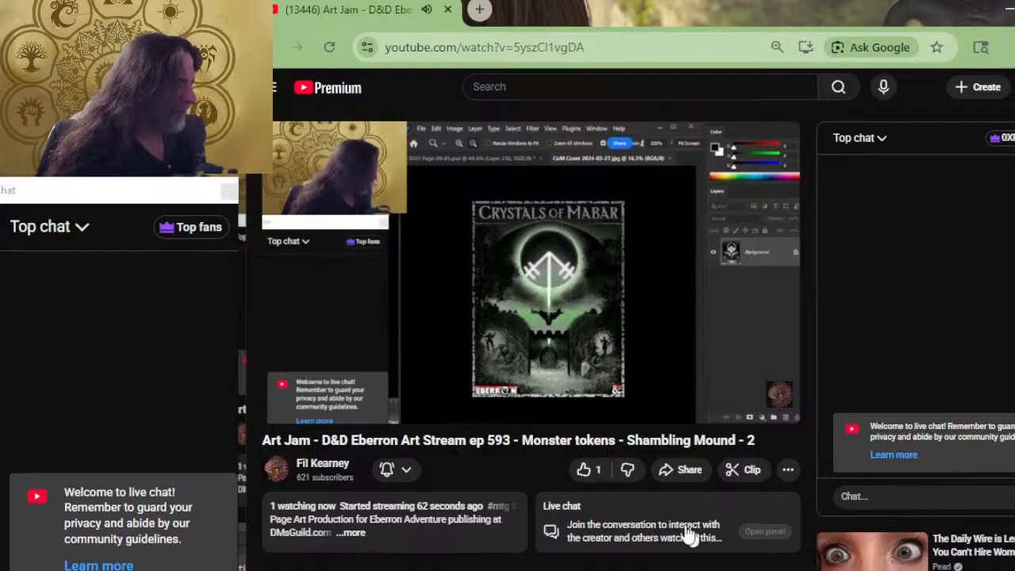
click(585, 469)
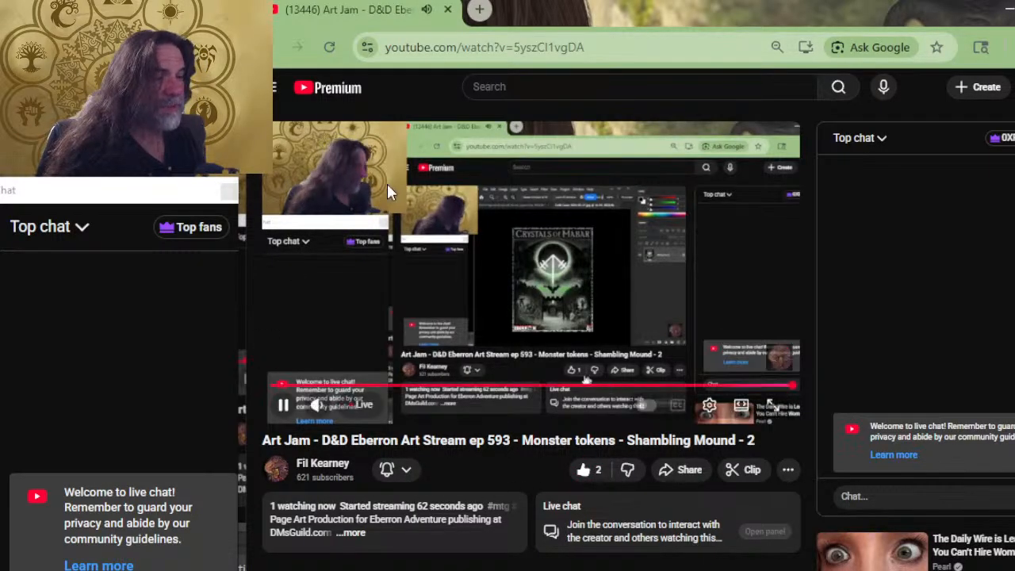
Expand the live stream's description on YouTube and look through its text and links.
scroll(412, 292, down, 4)
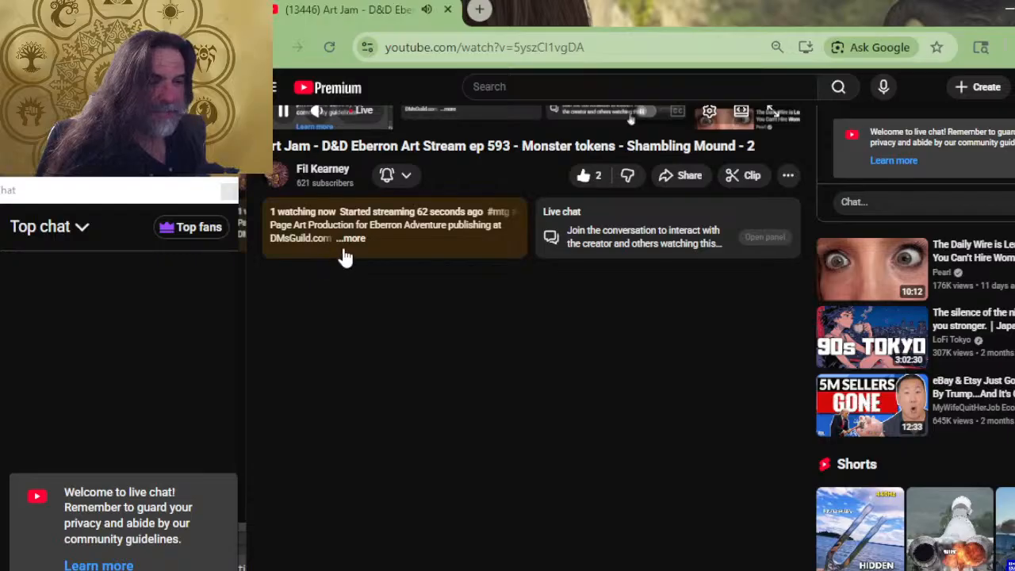
click(351, 254)
scroll(392, 317, down, 4)
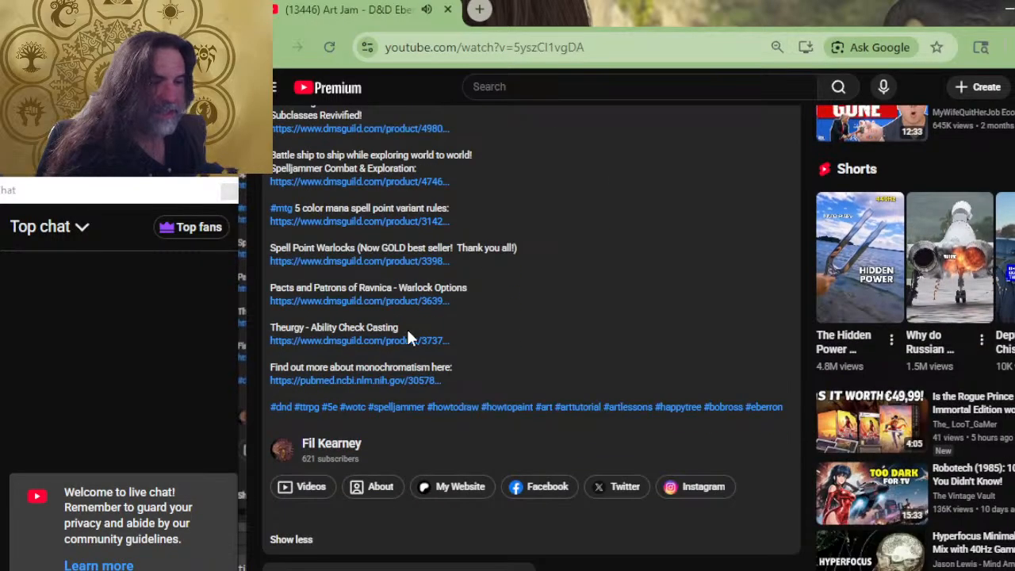
scroll(409, 337, up, 3)
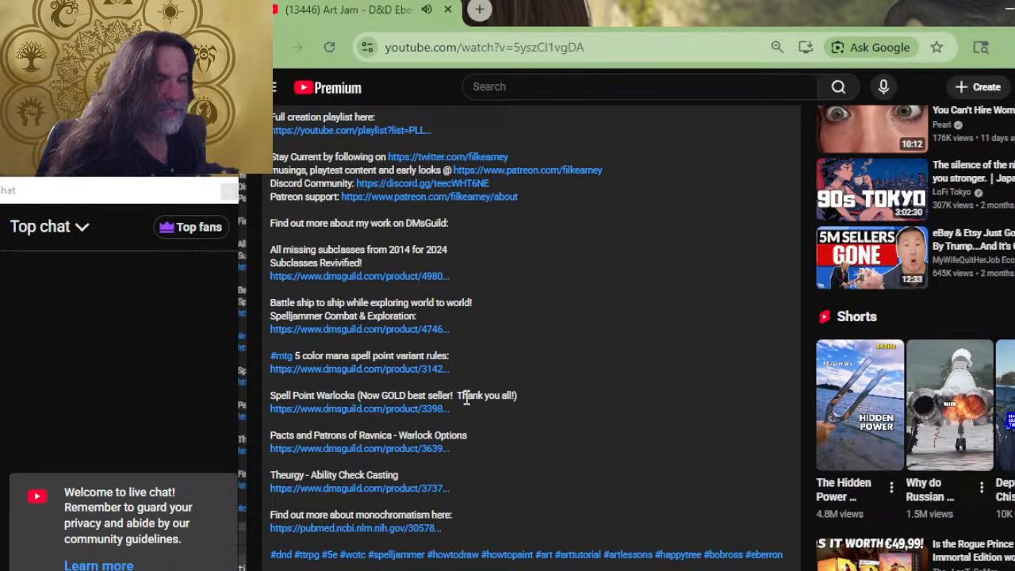
scroll(472, 422, up, 1)
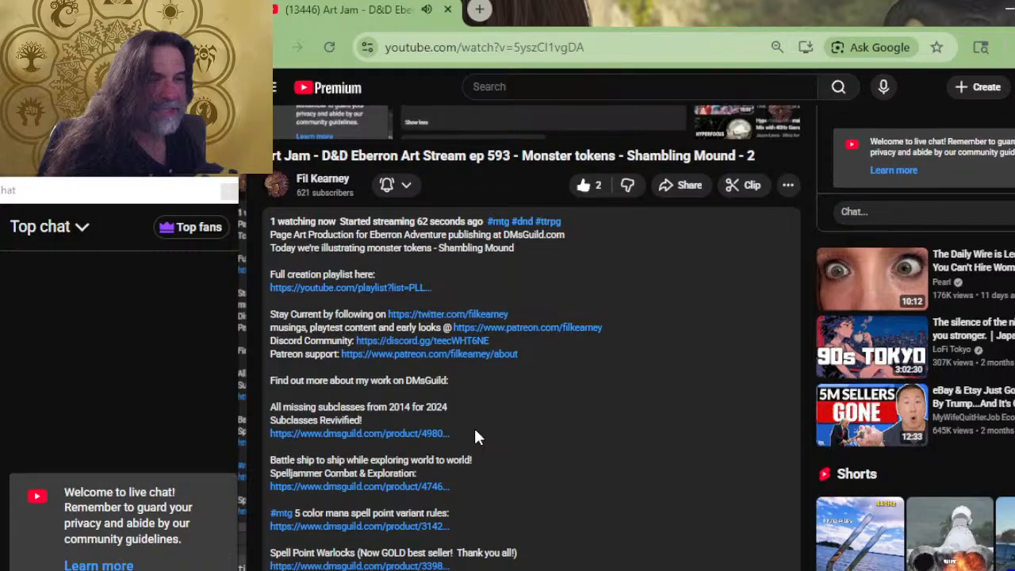
scroll(474, 426, up, 3)
scroll(481, 427, up, 2)
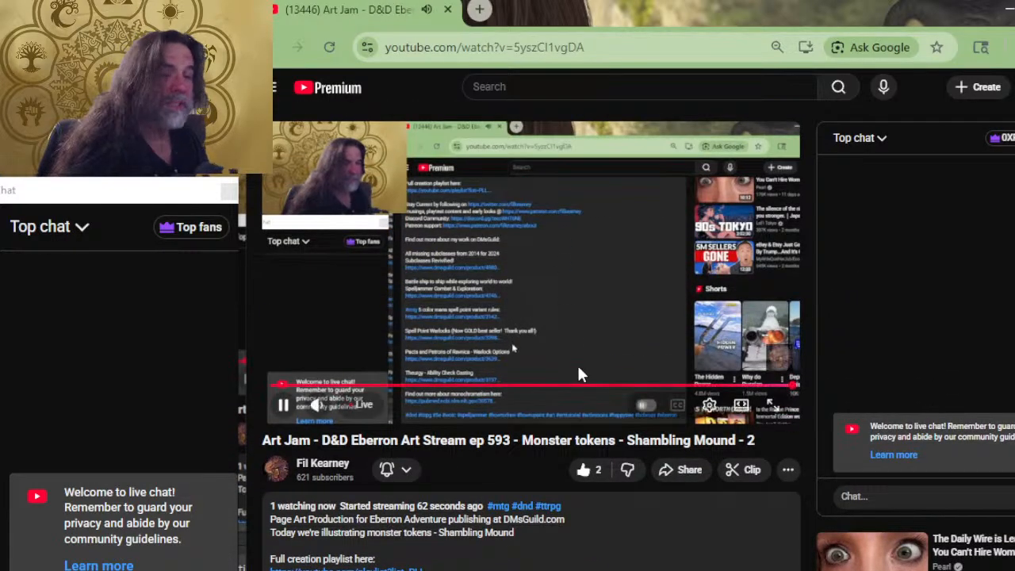
Switch back to Photoshop and close the CoM Cover 2024-03-27.jpg document.
drag(565, 12, 558, 111)
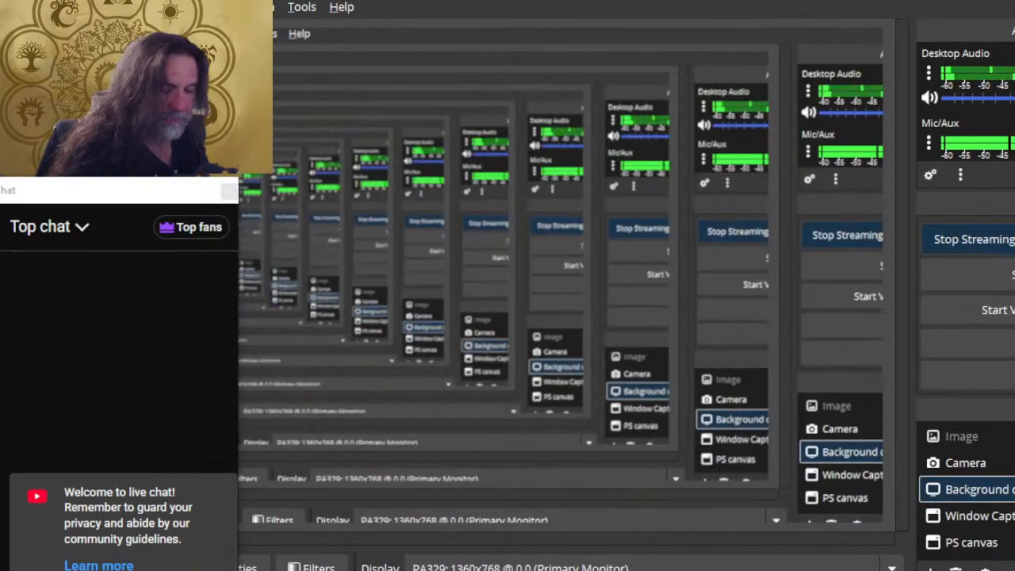
key(alt+Tab)
key(Tab)
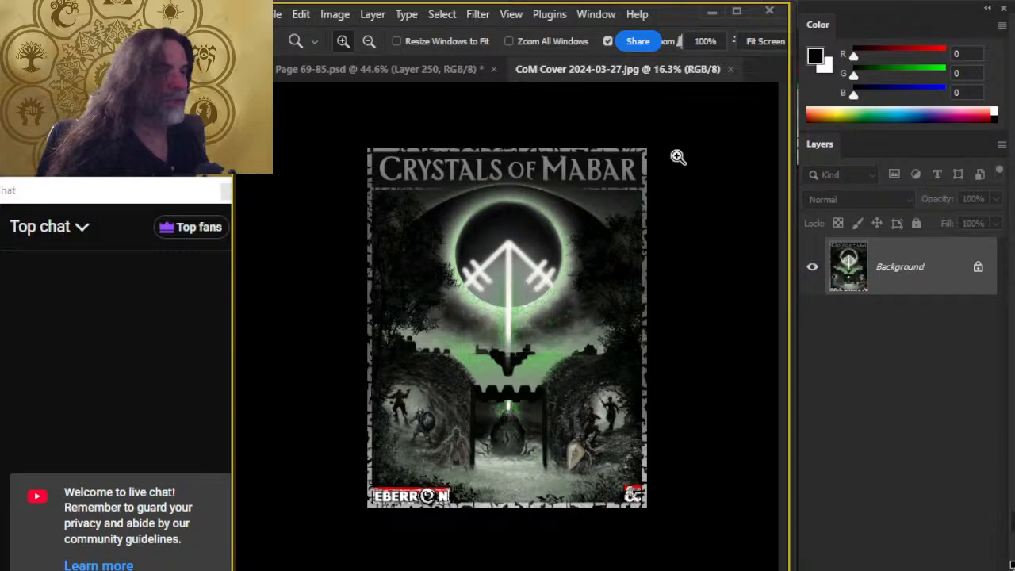
click(730, 69)
Examine the shambling mound artwork and the surrounding stat block pages in full-screen mode.
drag(721, 460, 503, 328)
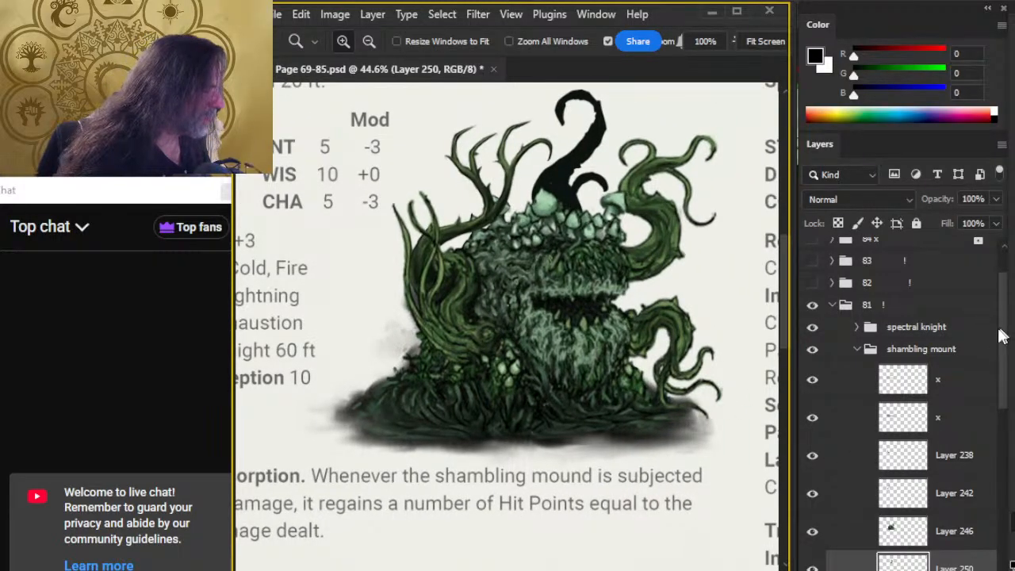
scroll(586, 388, down, 3)
key(f)
key(f)
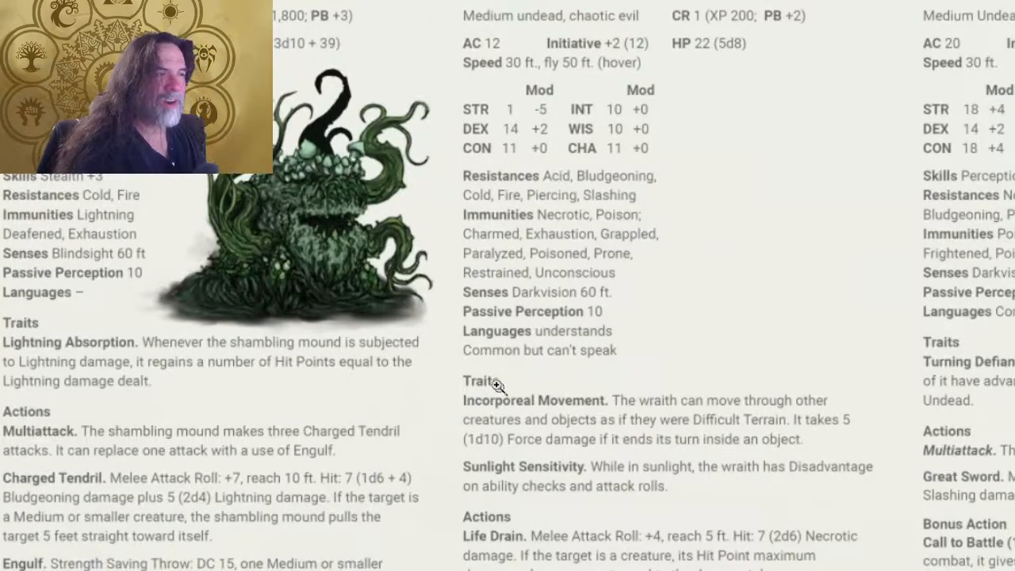
drag(711, 380, 687, 375)
drag(791, 354, 785, 324)
drag(750, 357, 762, 357)
drag(782, 323, 766, 331)
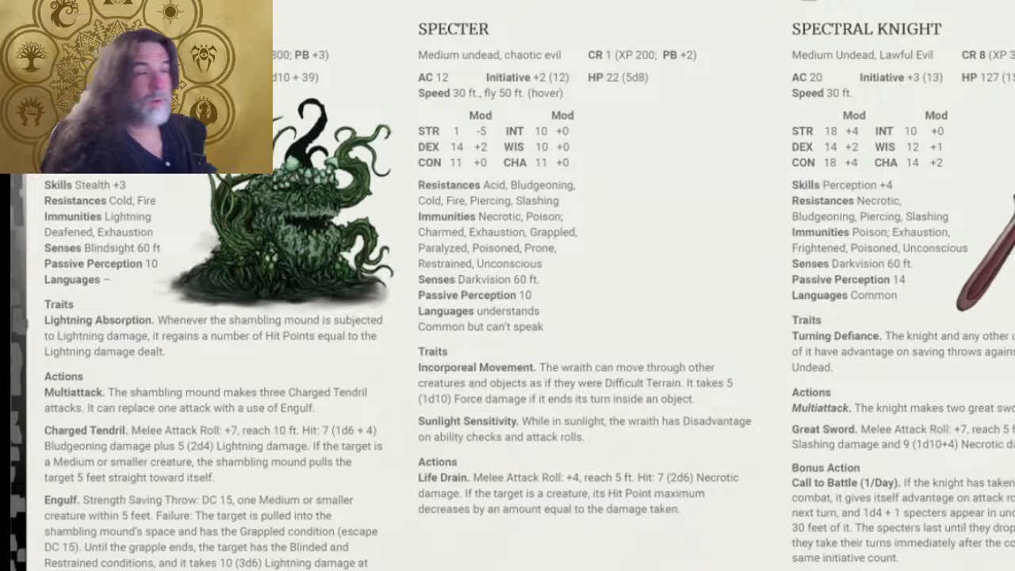
click(273, 277)
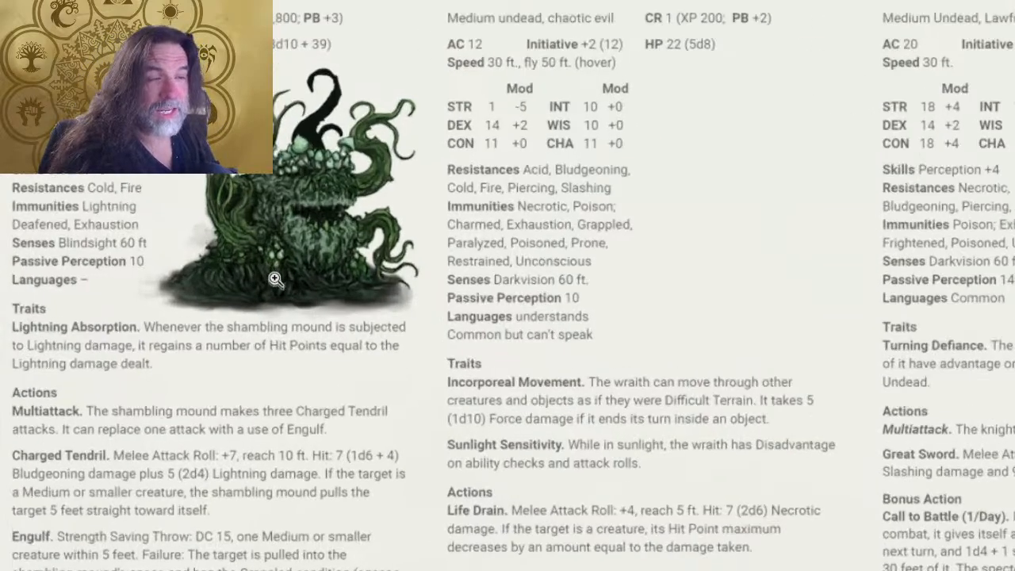
drag(400, 360, 667, 444)
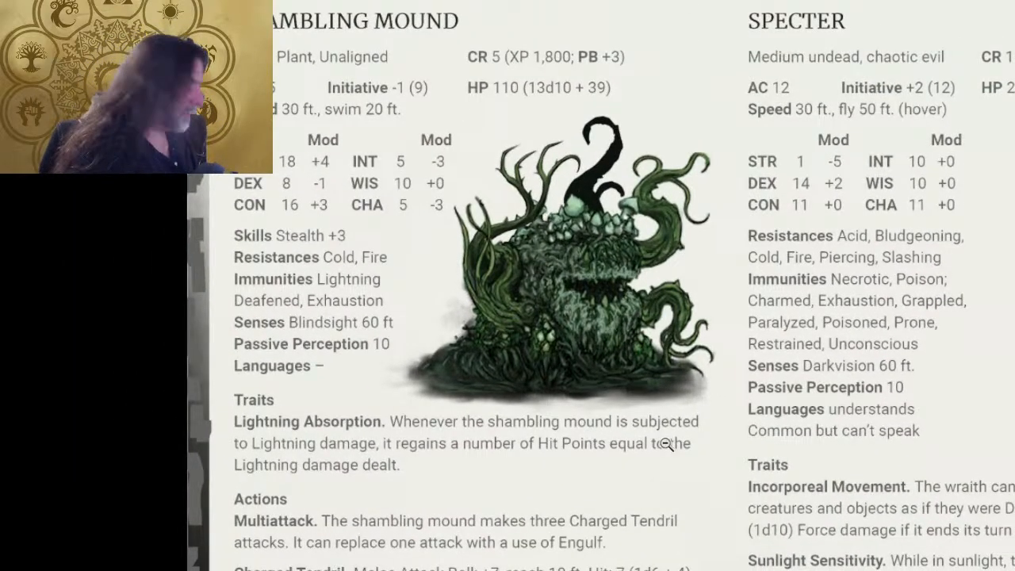
Check the live stream page in the browser, then return to the shambling mound artwork in Photoshop's standard screen mode.
key(alt+Tab)
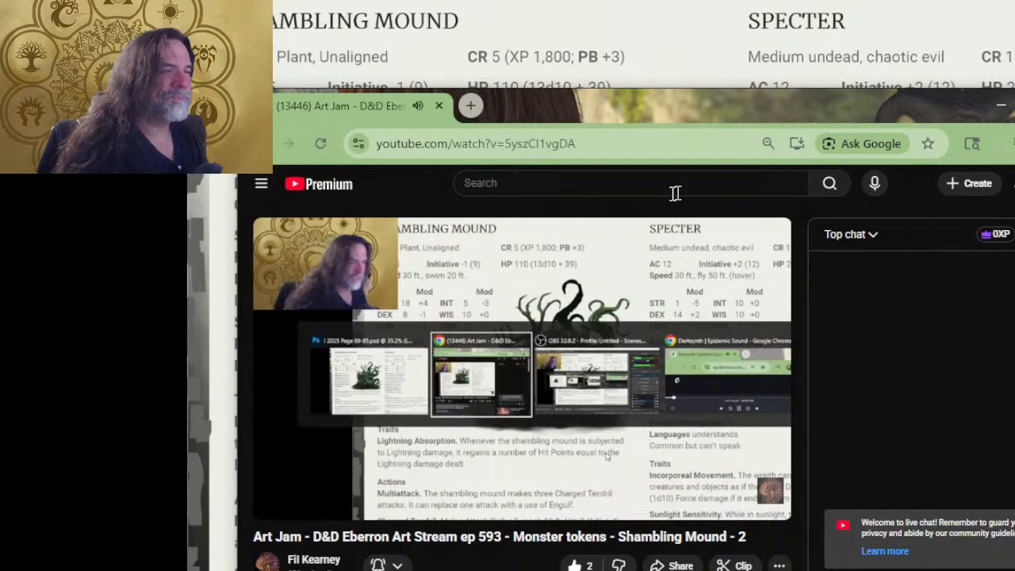
key(alt+Tab)
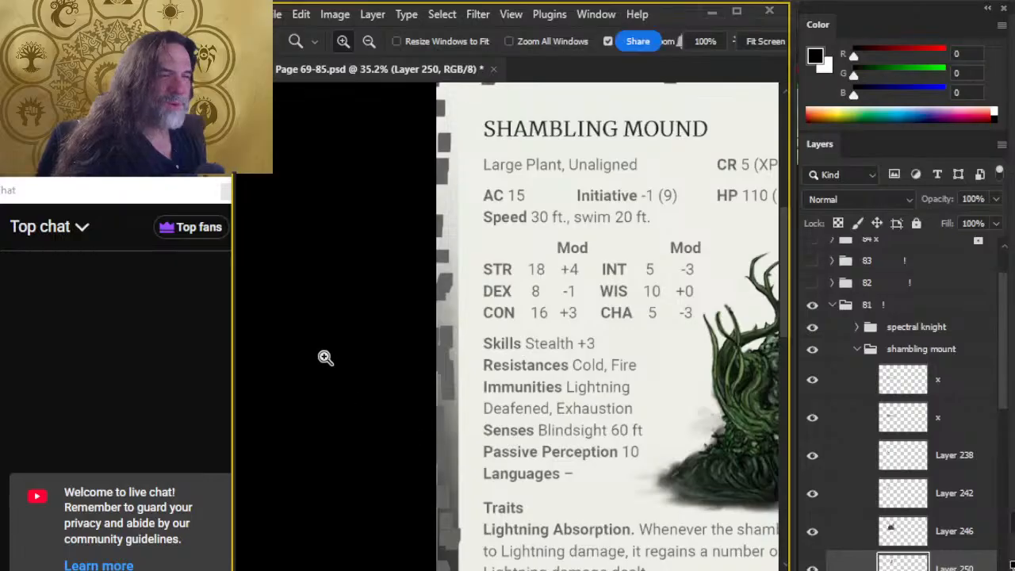
drag(564, 366, 406, 353)
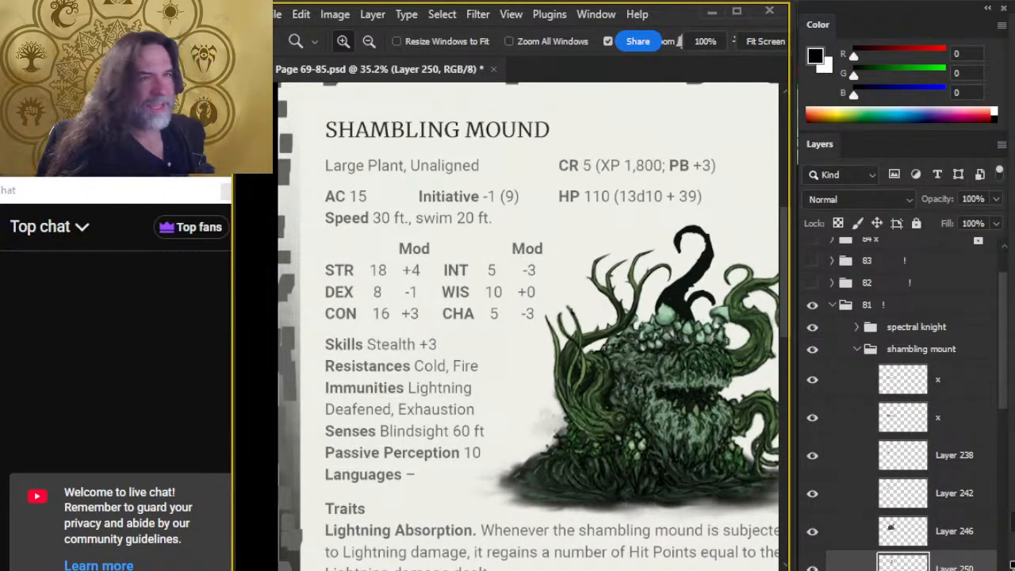
drag(672, 456, 525, 363)
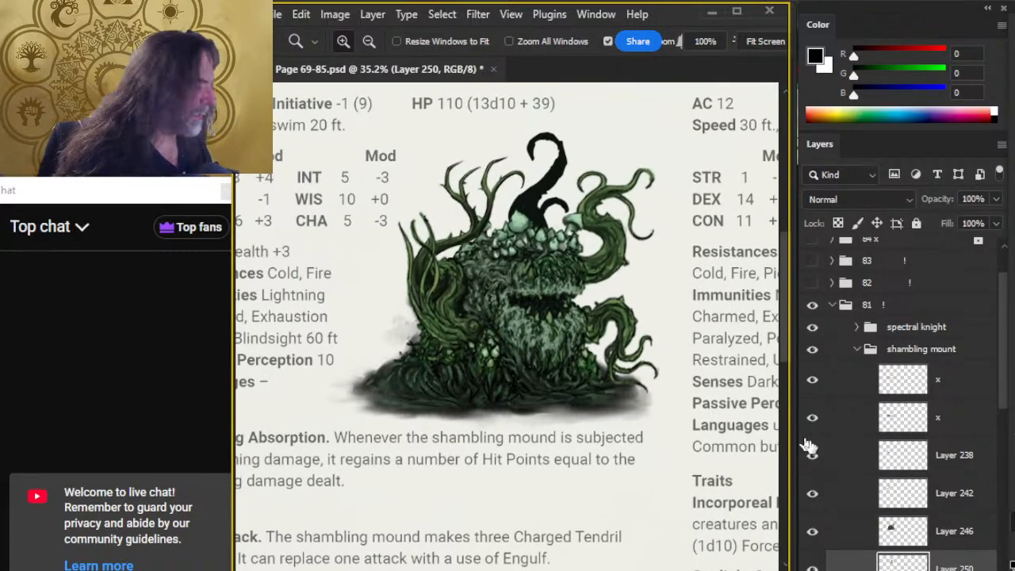
On the x layer just below Layer 250, erase part of the ground shadow at the mound's left edge.
scroll(1000, 325, down, 4)
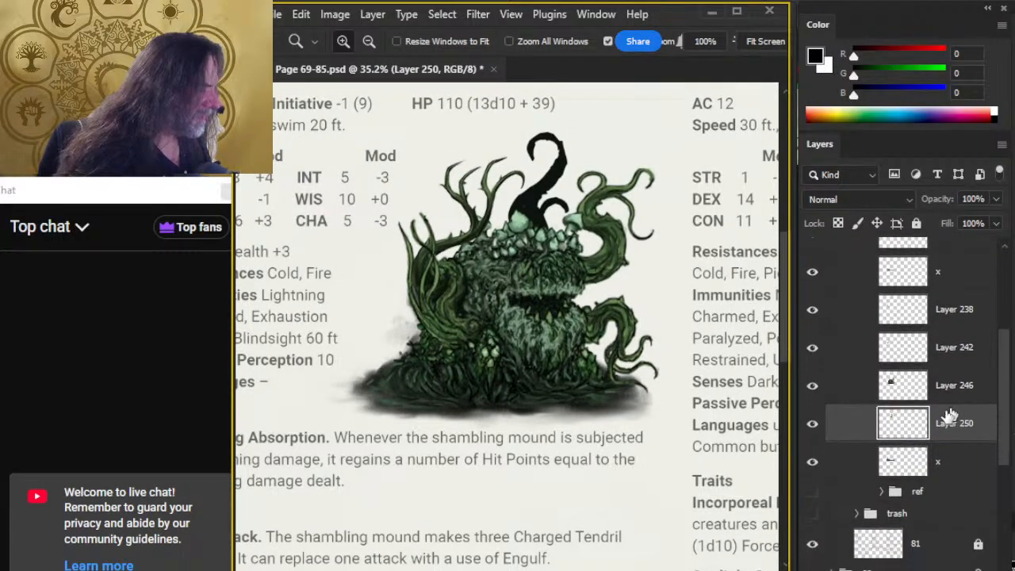
click(812, 463)
click(811, 463)
click(828, 464)
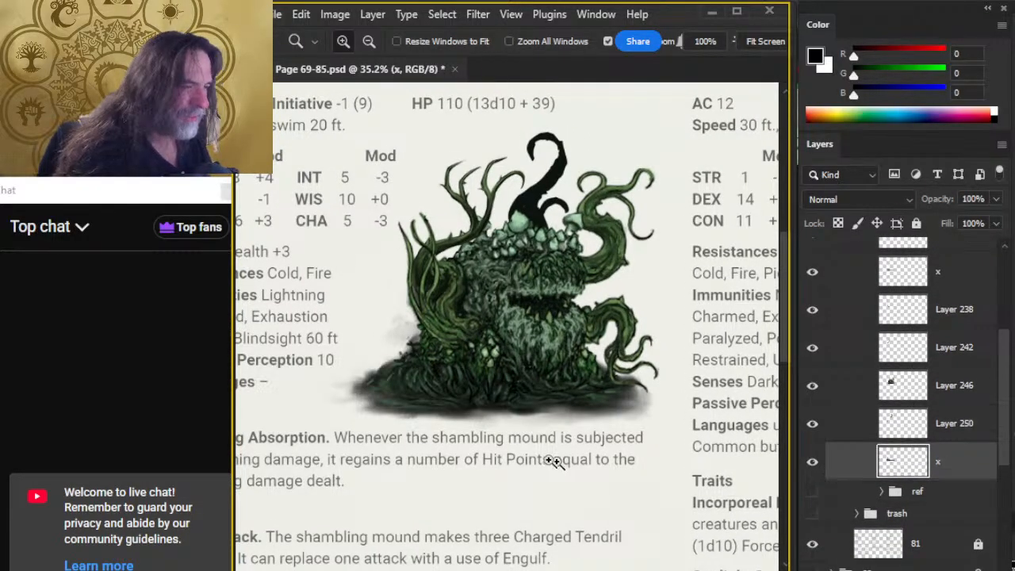
key(e)
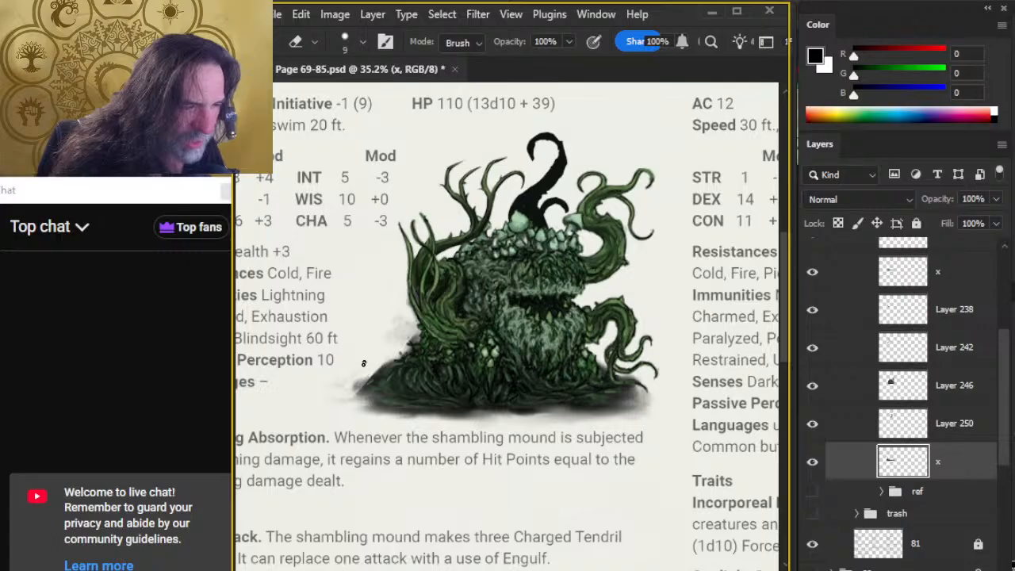
mouse_move(364, 383)
mouse_down()
mouse_move(389, 358)
mouse_move(391, 382)
mouse_move(357, 391)
mouse_move(387, 365)
mouse_move(383, 390)
mouse_up()
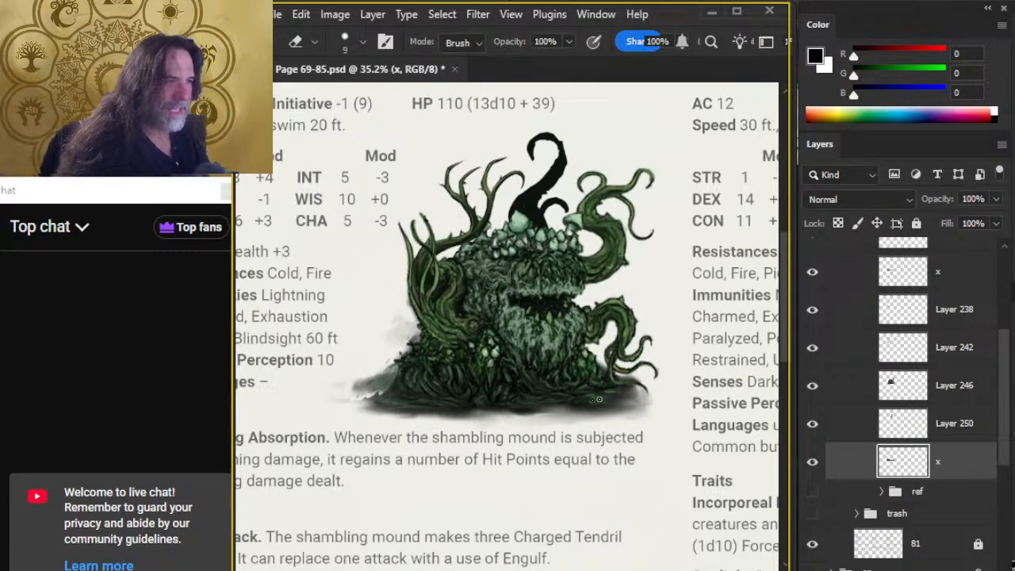
key(r)
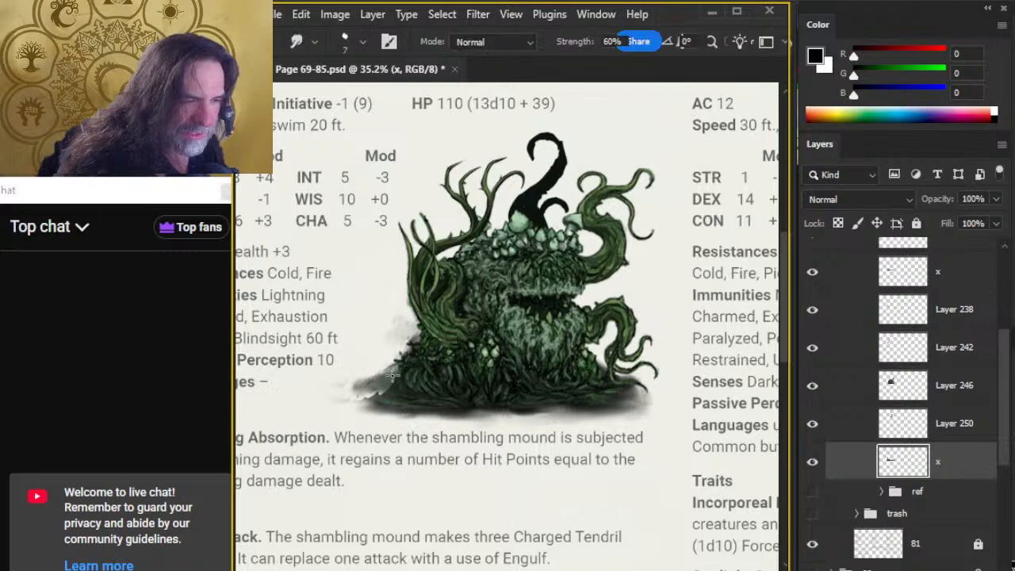
key(e)
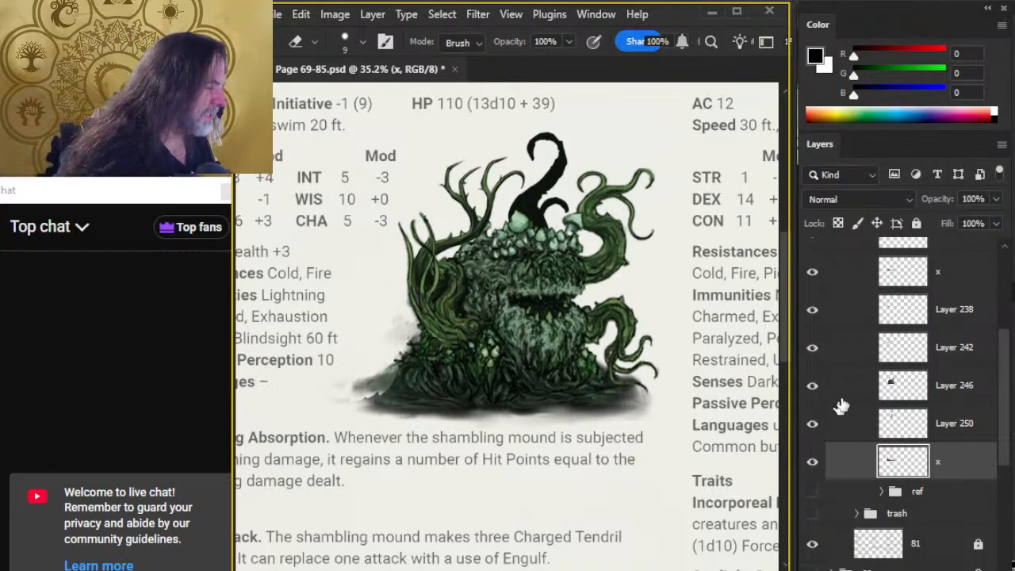
On the x layer above Layer 238, erase the remaining ground texture at the mound's left edge with a size 20 eraser.
click(810, 273)
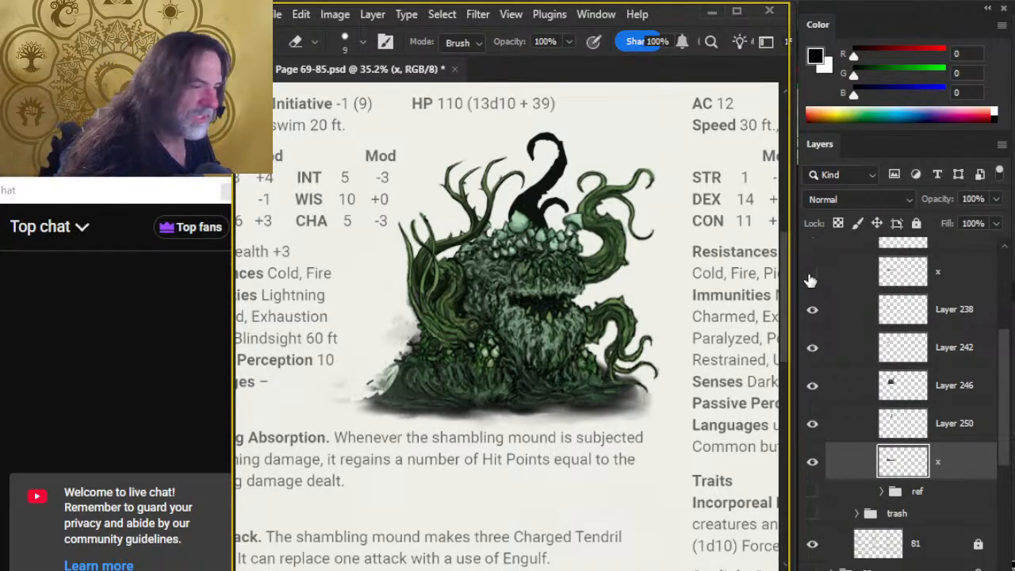
click(810, 273)
click(832, 281)
key(])
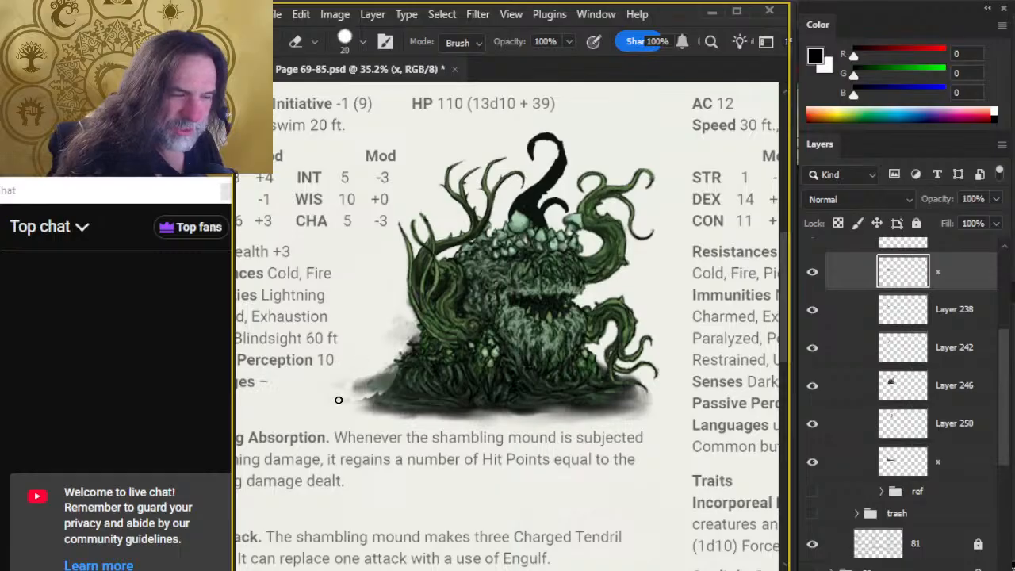
mouse_move(339, 399)
mouse_down()
mouse_move(364, 374)
mouse_move(368, 392)
mouse_move(381, 372)
mouse_up()
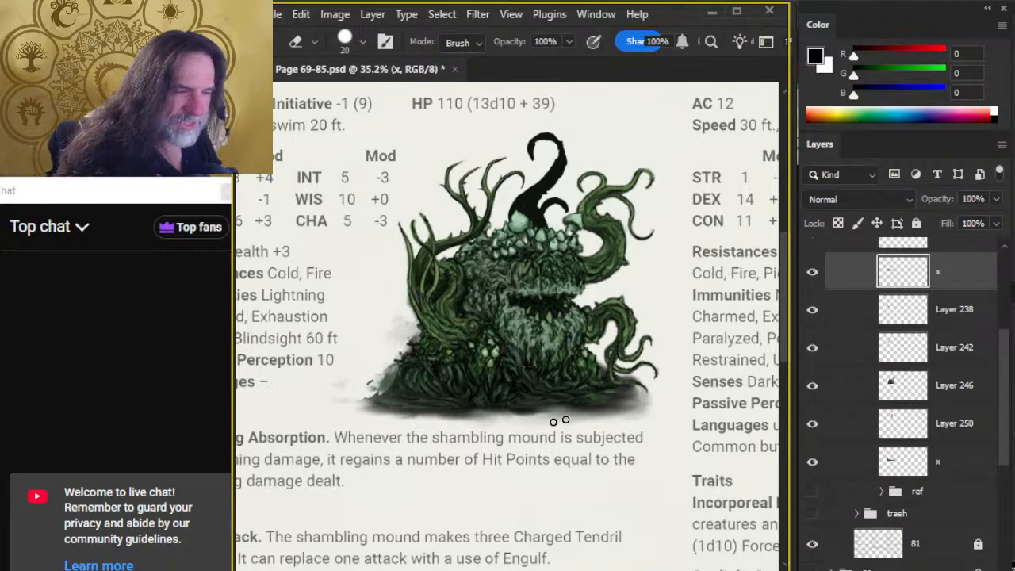
On Layer 250, sample the top tentacle's dark colour and smooth the outer edge of its hooked bend with a size 10 brush.
scroll(1002, 369, up, 1)
scroll(1003, 368, up, 3)
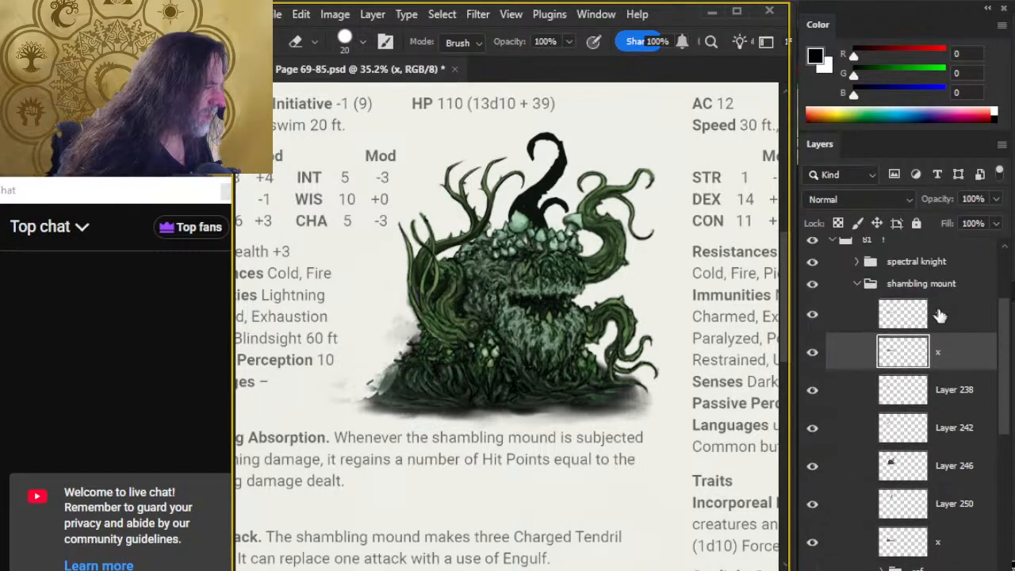
click(942, 310)
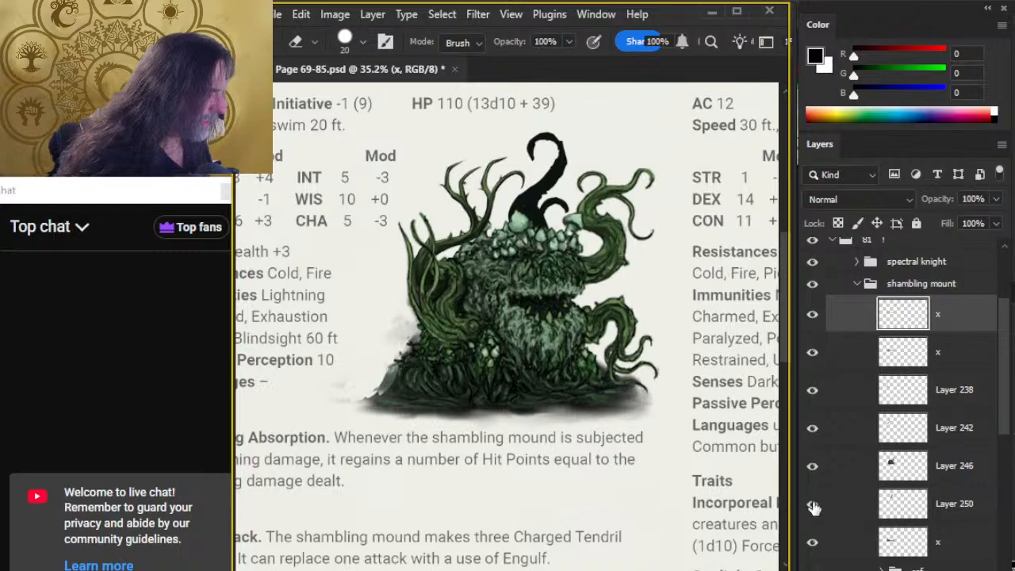
click(856, 506)
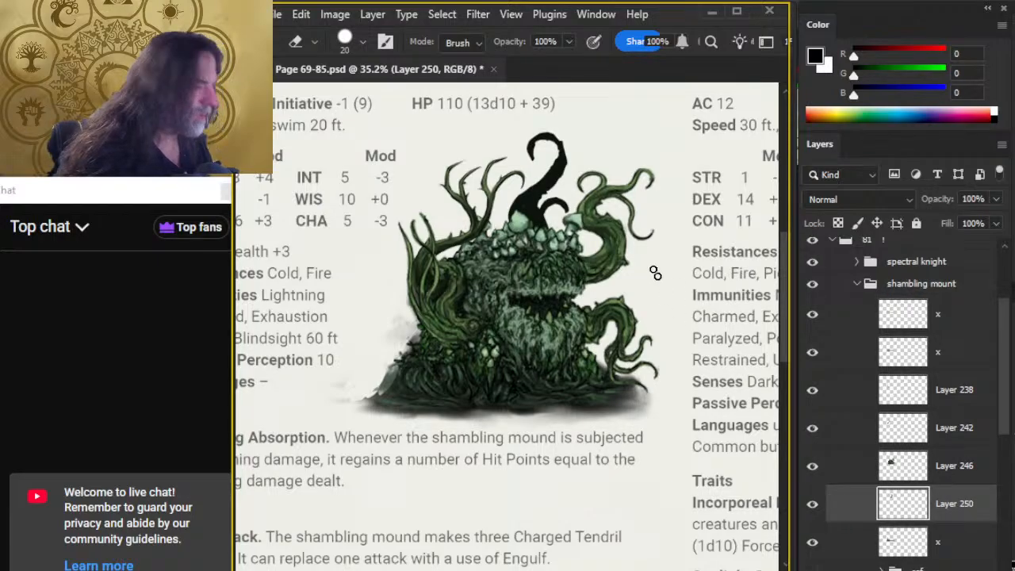
key(z)
drag(608, 158, 659, 208)
drag(570, 228, 578, 299)
key(b)
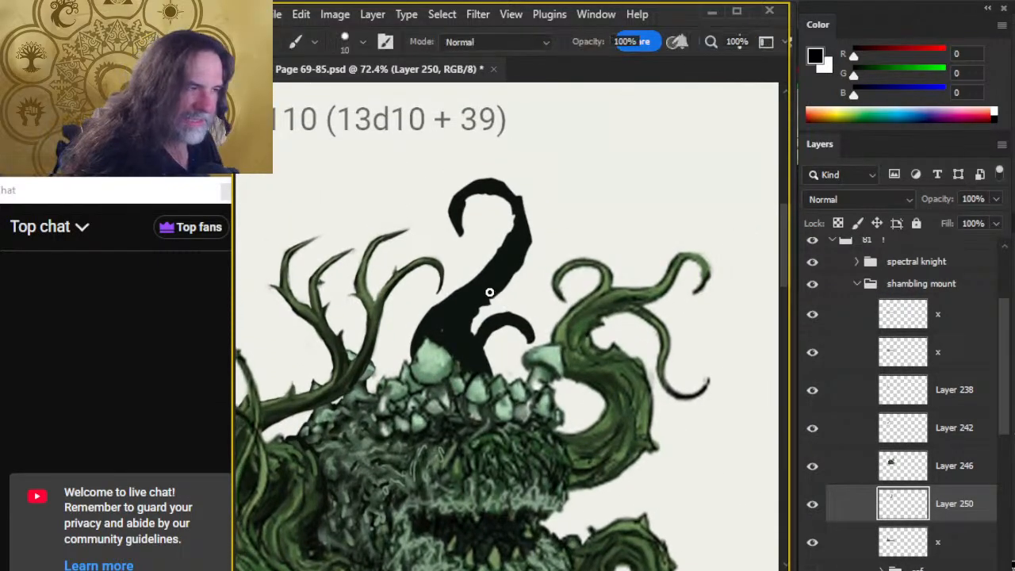
alt+click(489, 323)
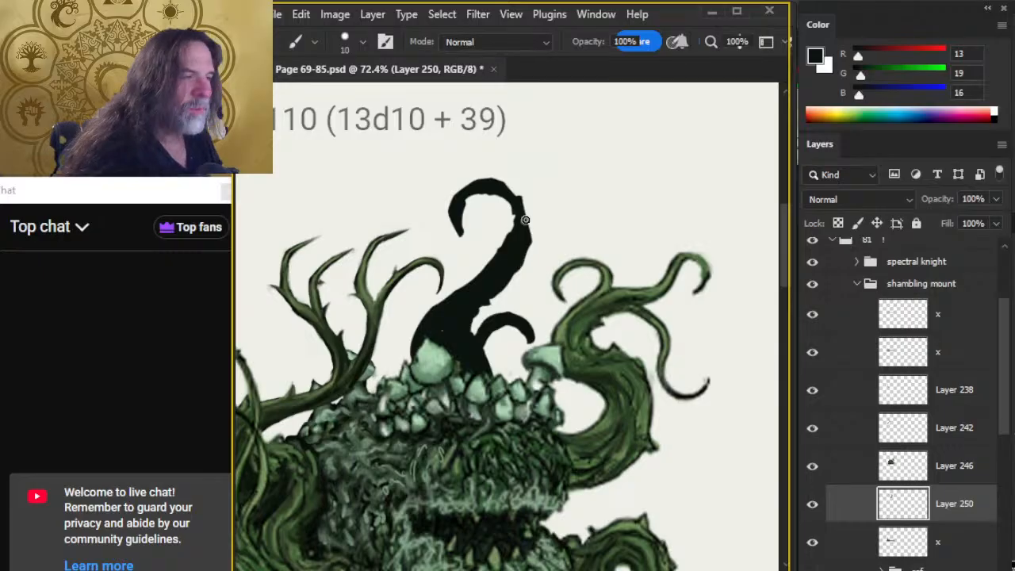
mouse_move(509, 192)
mouse_down()
mouse_move(527, 237)
mouse_move(506, 187)
mouse_up()
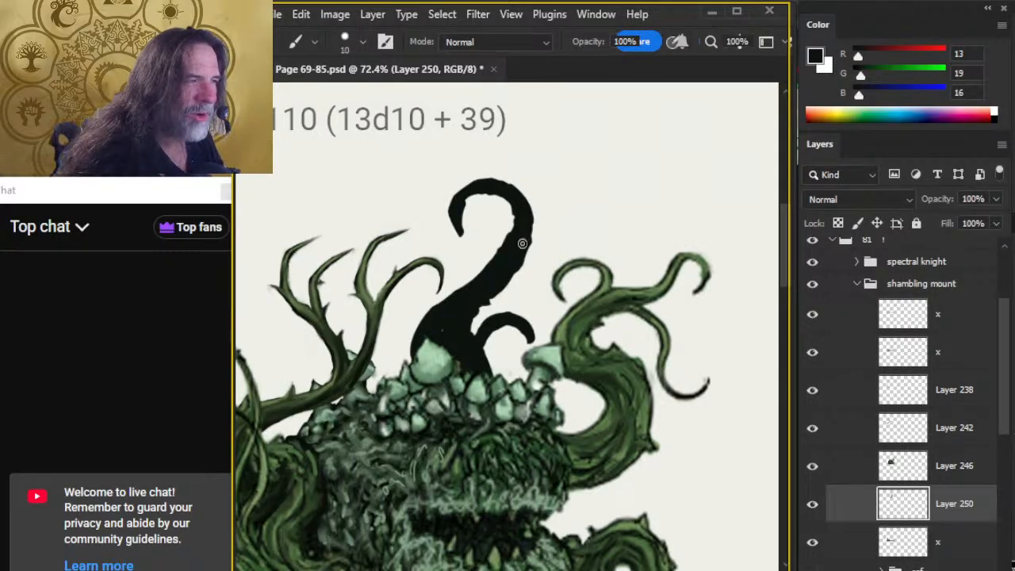
Trim the hooked tentacle's outline with a size 20 eraser, and thin its curled tip with the eraser at size 15.
key(e)
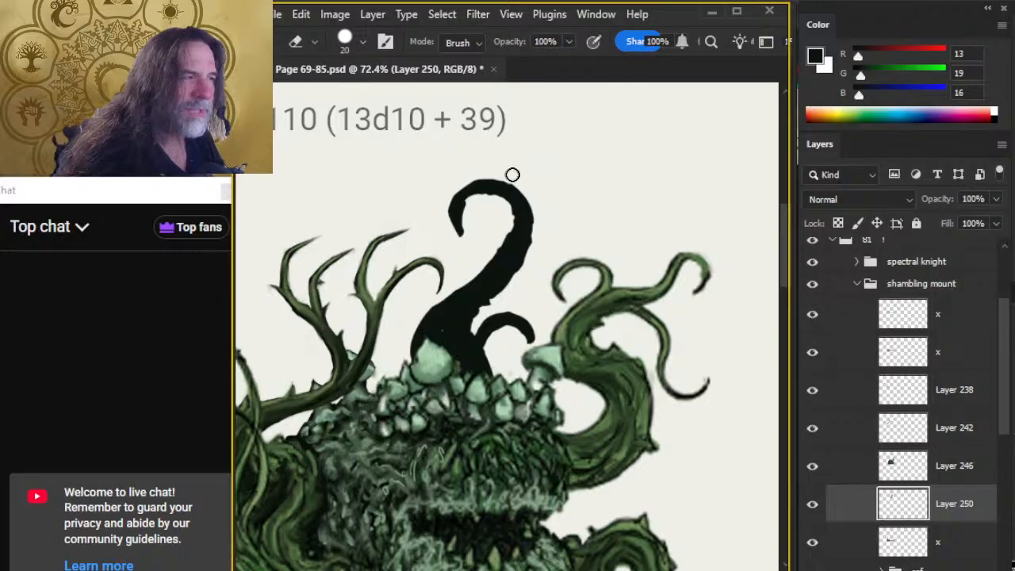
mouse_move(467, 178)
mouse_down()
mouse_move(445, 204)
mouse_move(441, 225)
mouse_move(446, 213)
mouse_move(455, 244)
mouse_up()
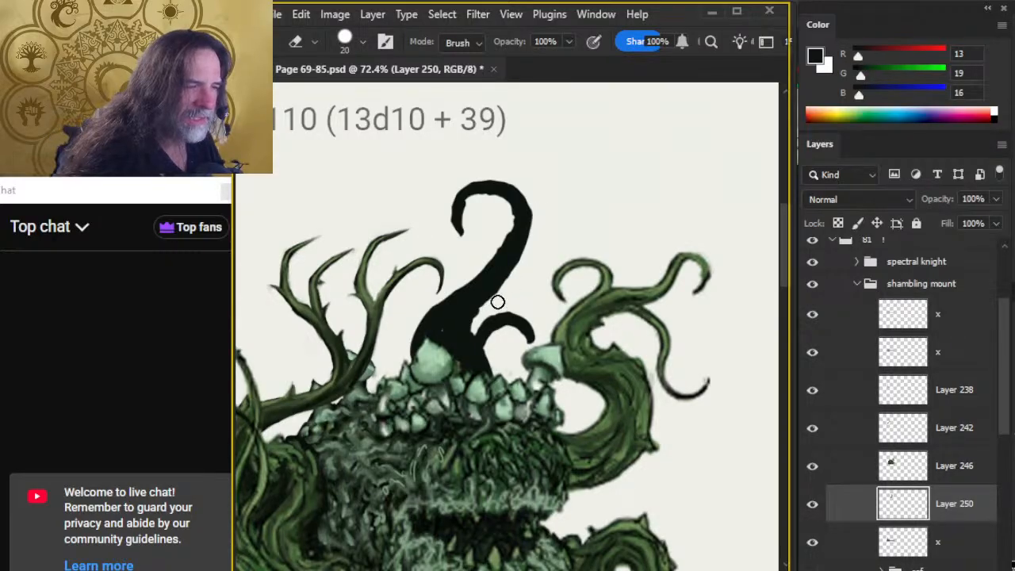
key(bracketleft)
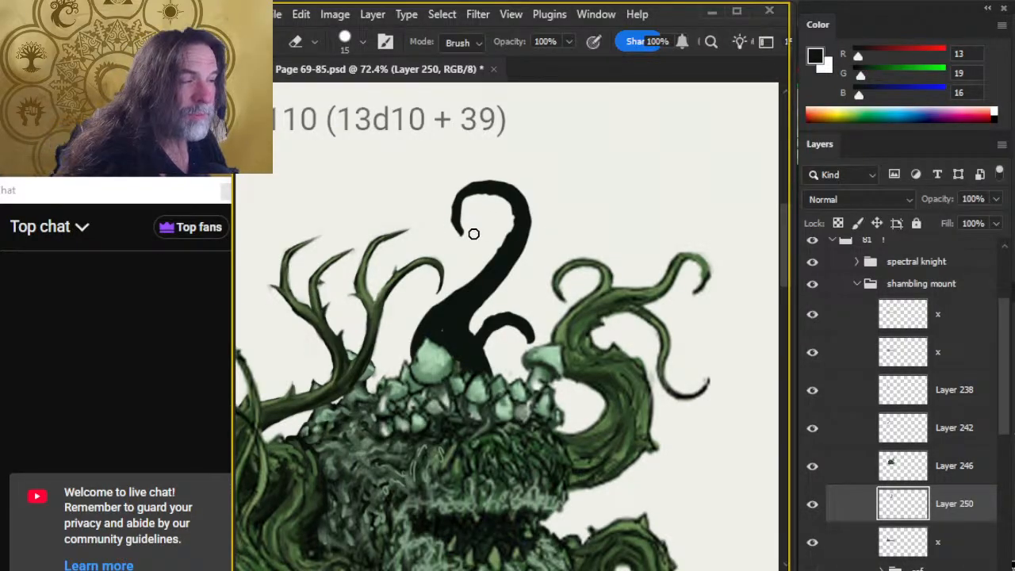
mouse_move(467, 238)
mouse_down()
mouse_move(466, 215)
mouse_move(462, 226)
mouse_up()
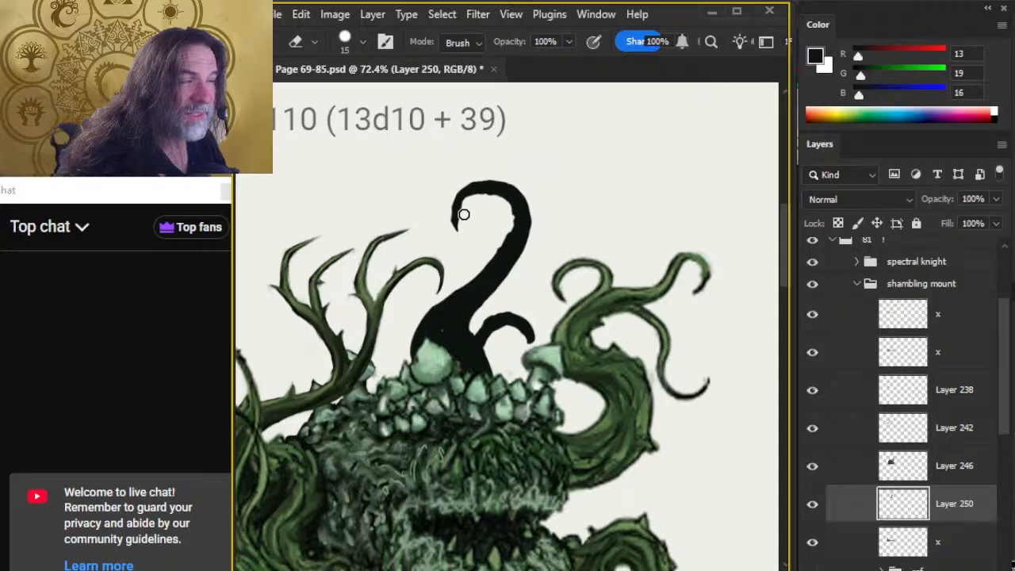
Repaint the outer side of the tentacle's curled tip with the size 10 brush and even out the hook's inner edge.
key(b)
mouse_move(474, 186)
mouse_down()
mouse_move(453, 203)
mouse_move(454, 222)
mouse_up()
key(e)
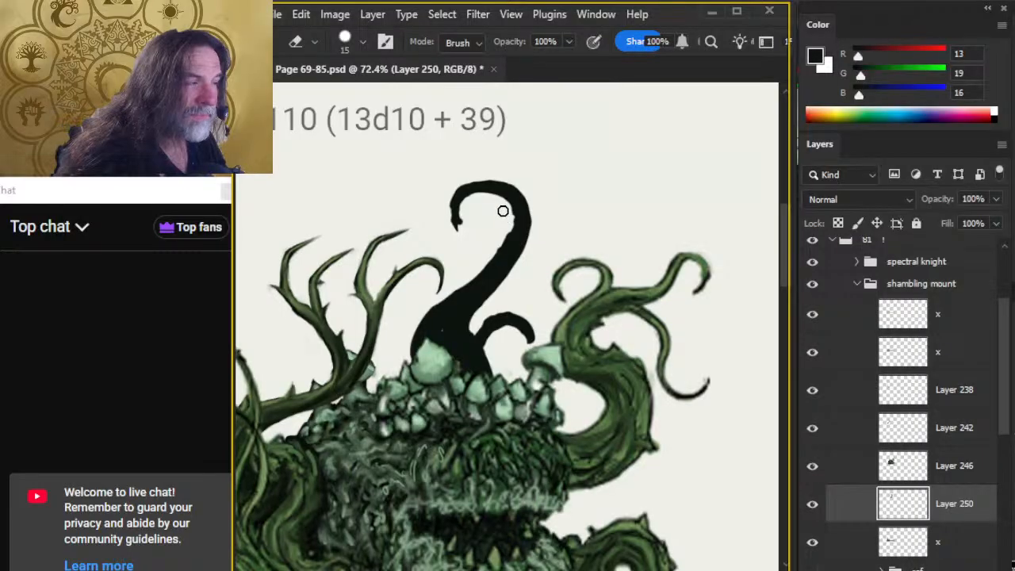
key(b)
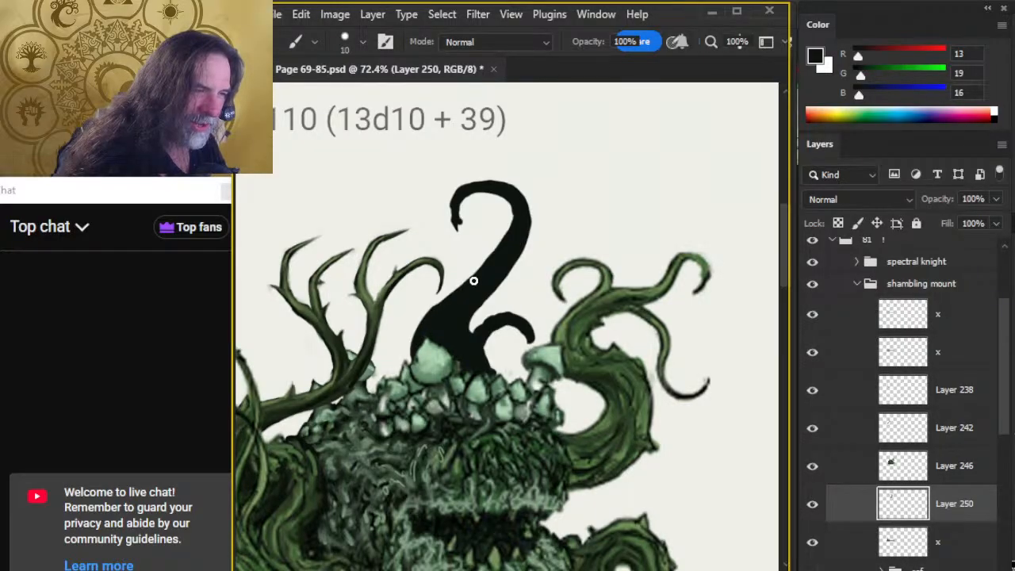
key(e)
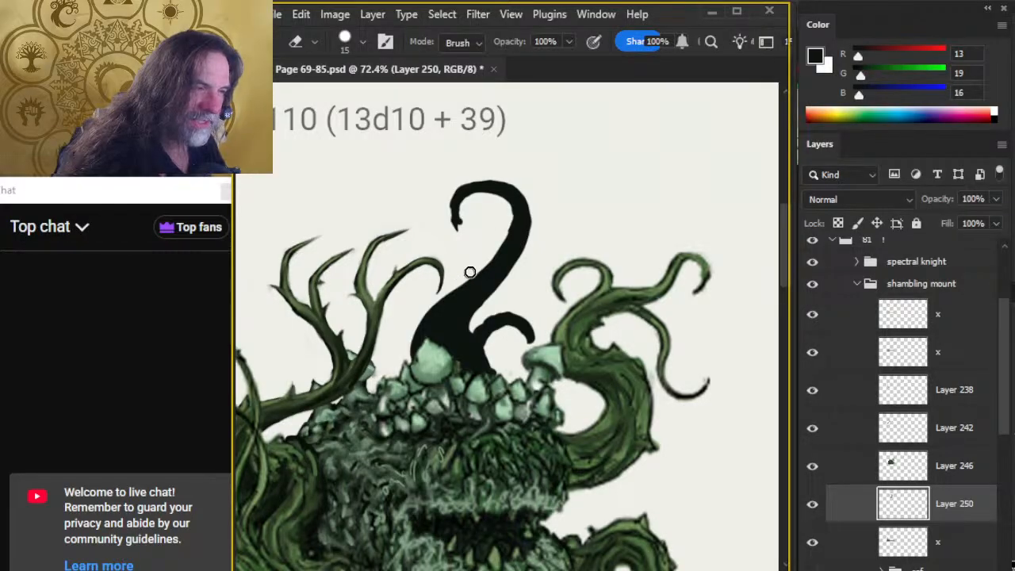
Check the live stream page in the browser, then return to the shambling mound artwork in Photoshop.
key(alt+Tab)
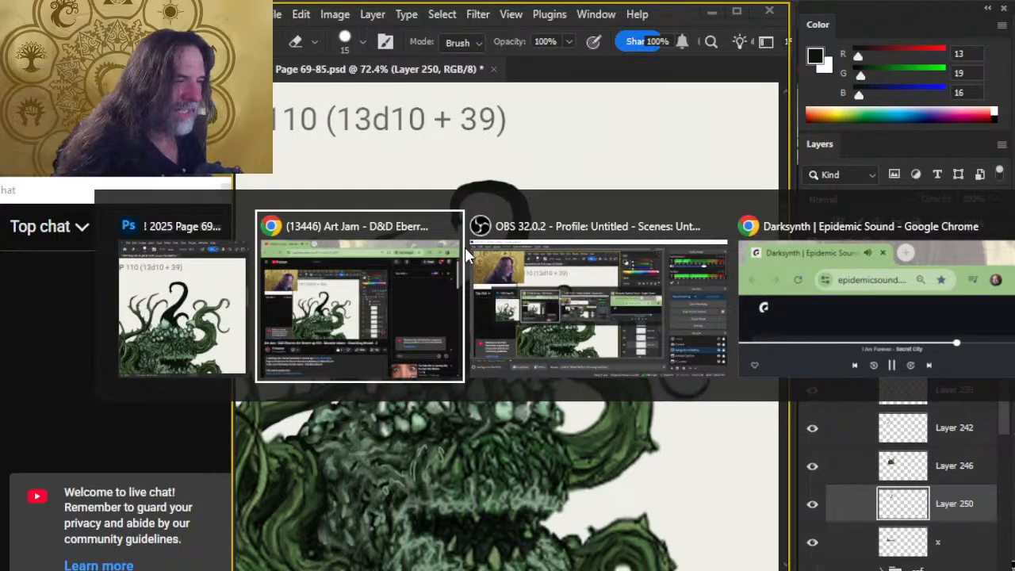
click(464, 246)
key(alt+Tab)
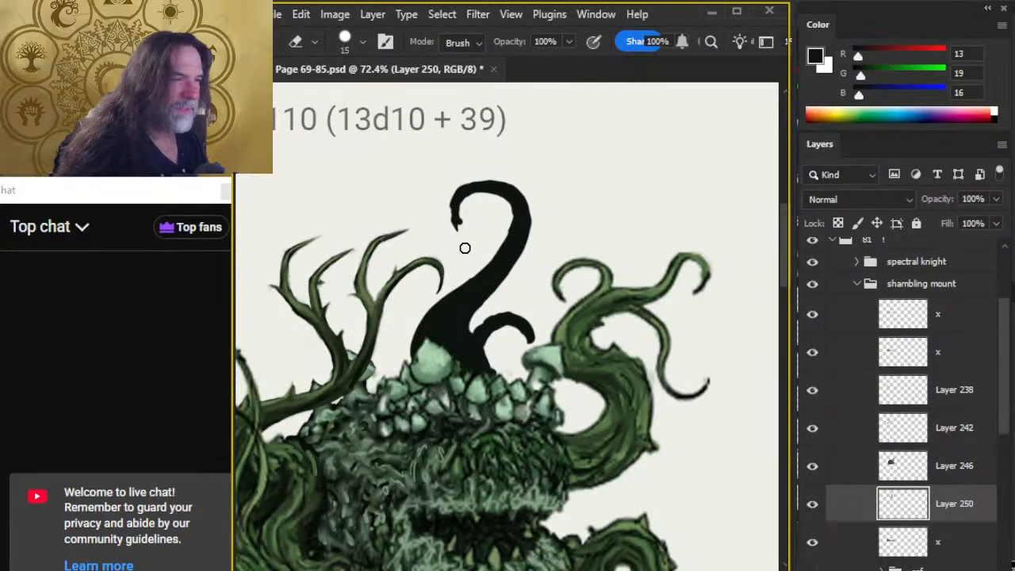
key(alt+Tab)
key(alt+Tab)
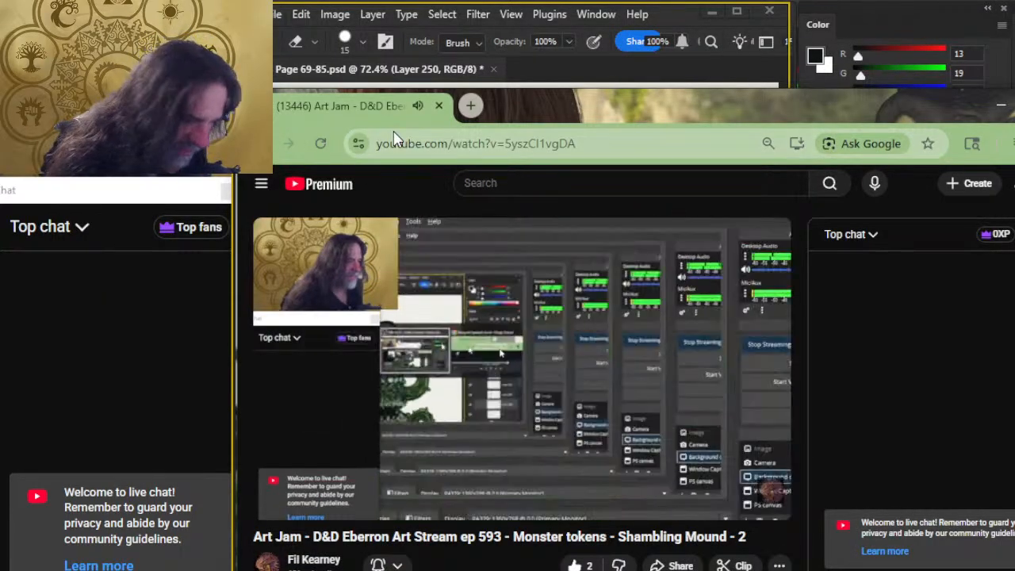
key(alt+Tab)
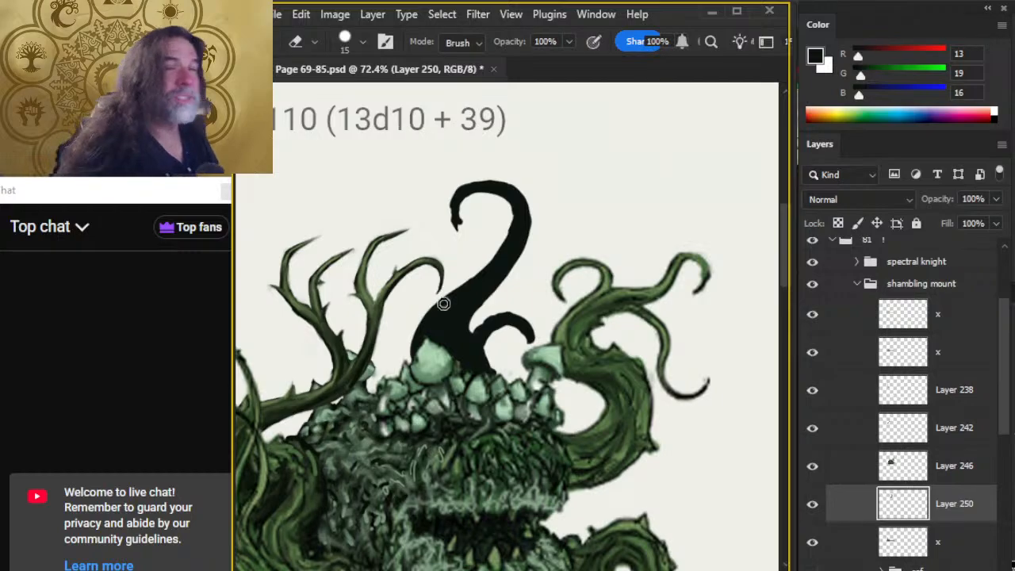
Rebuild the hook's upper arc with the size 10 brush and erase the bump at its curled tip with the size 15 eraser.
key(b)
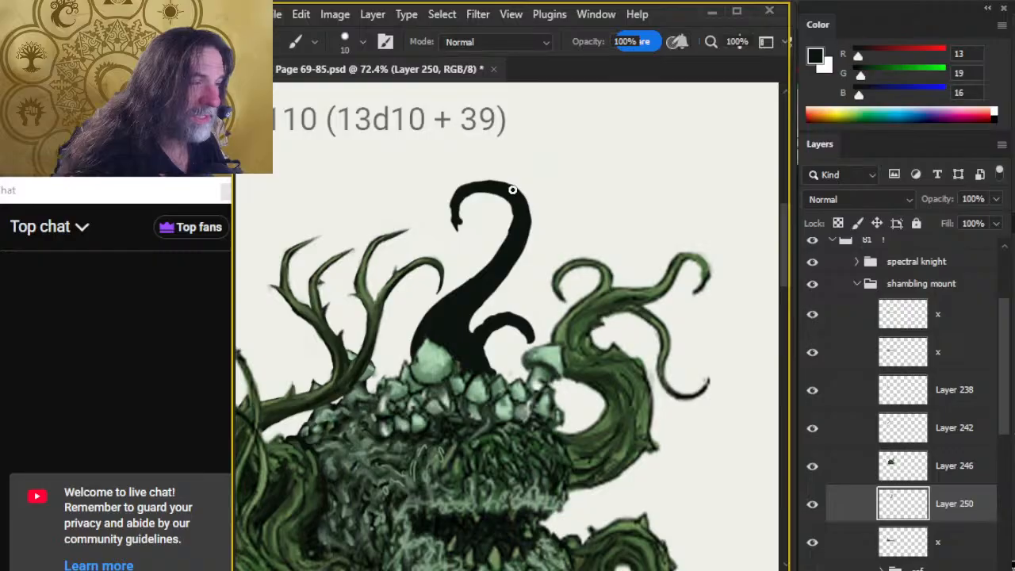
key(e)
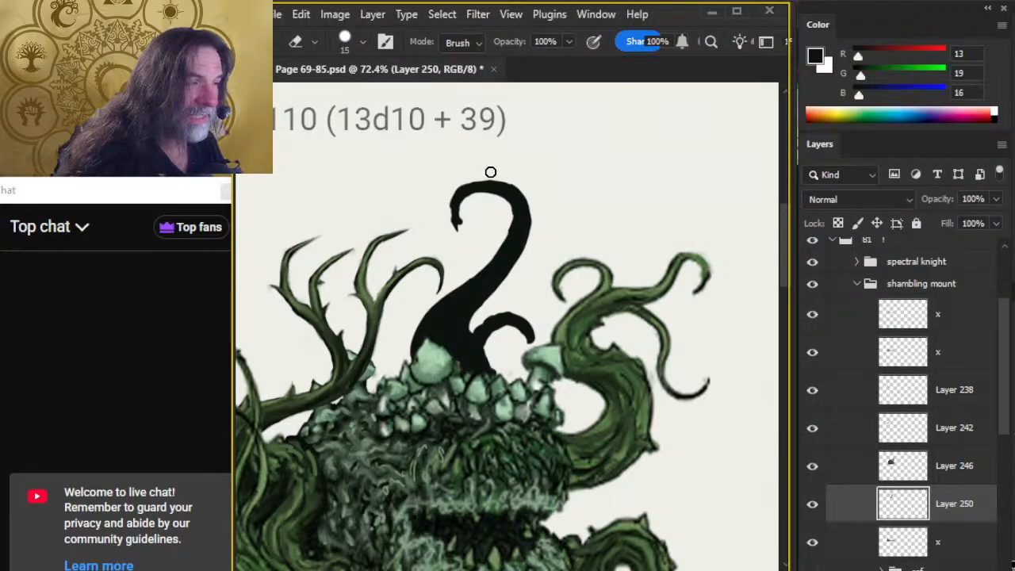
key(b)
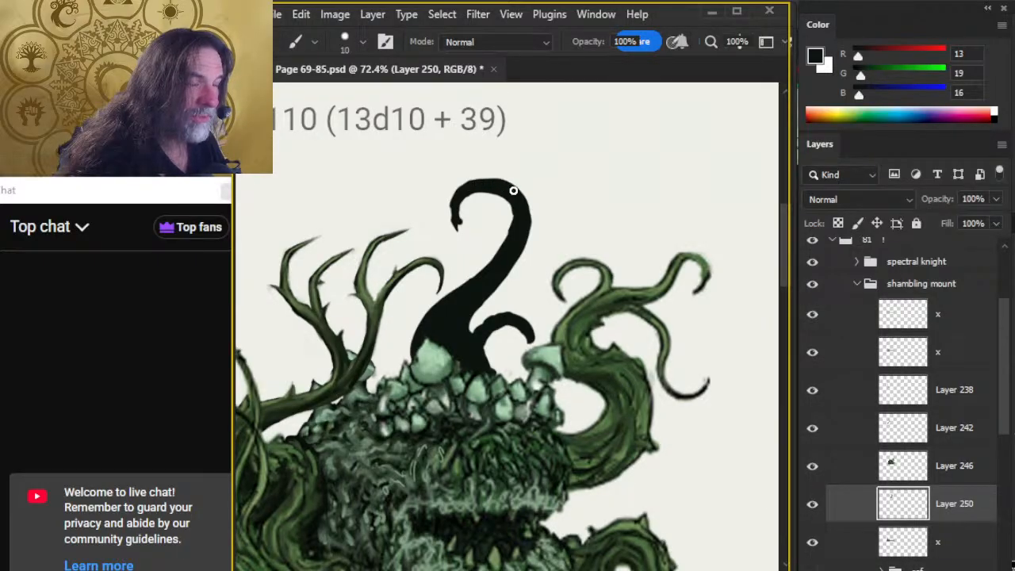
key(e)
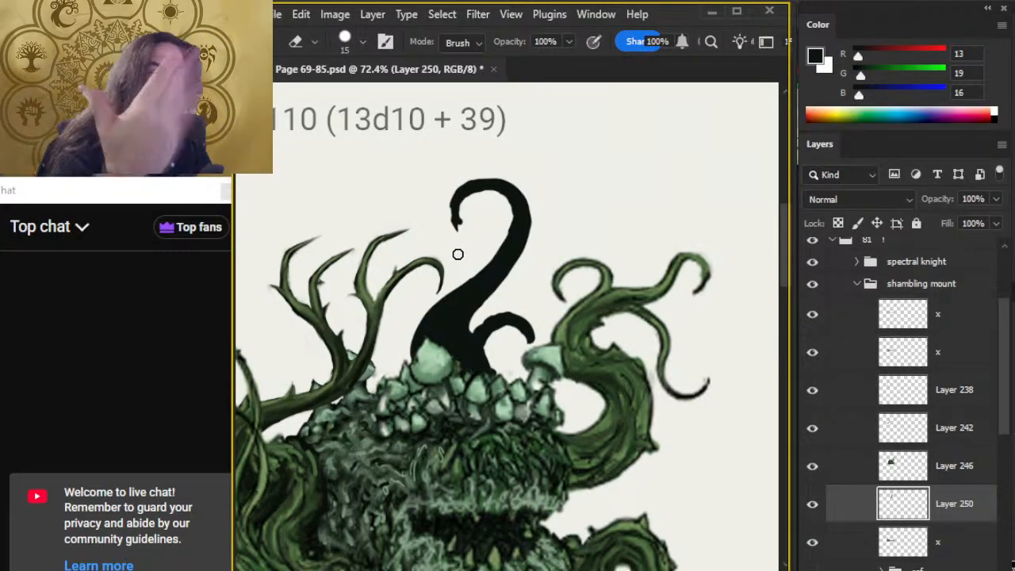
key(b)
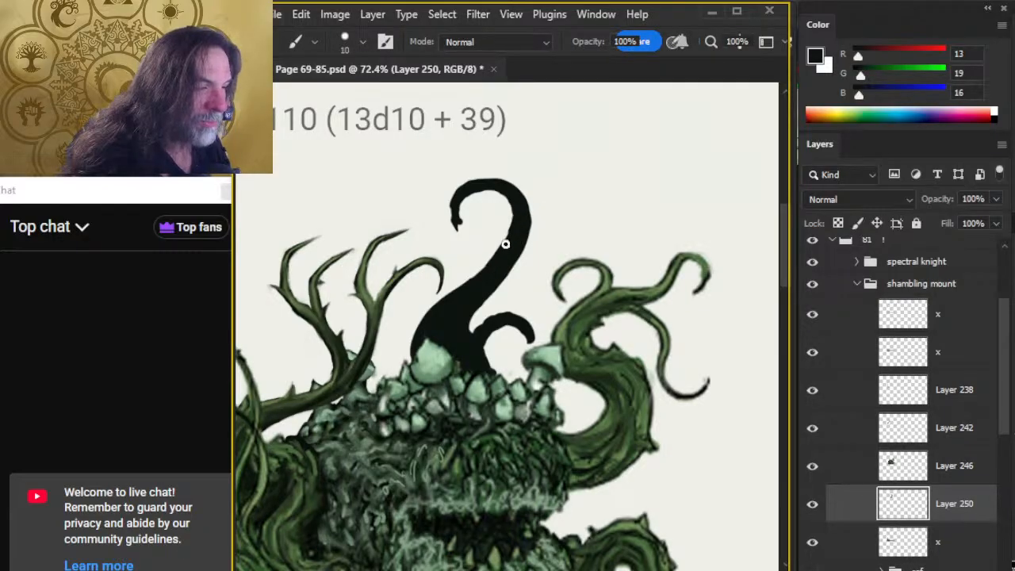
key(e)
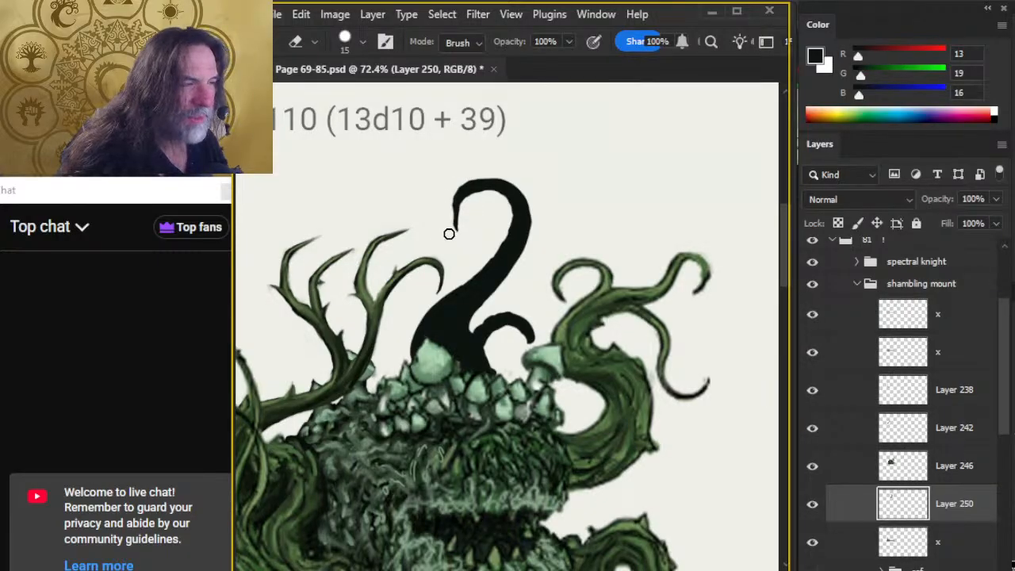
Widen the outer curve near the hook's tip with the size 10 brush and erase along its inner side to taper it.
key(b)
drag(454, 216, 467, 184)
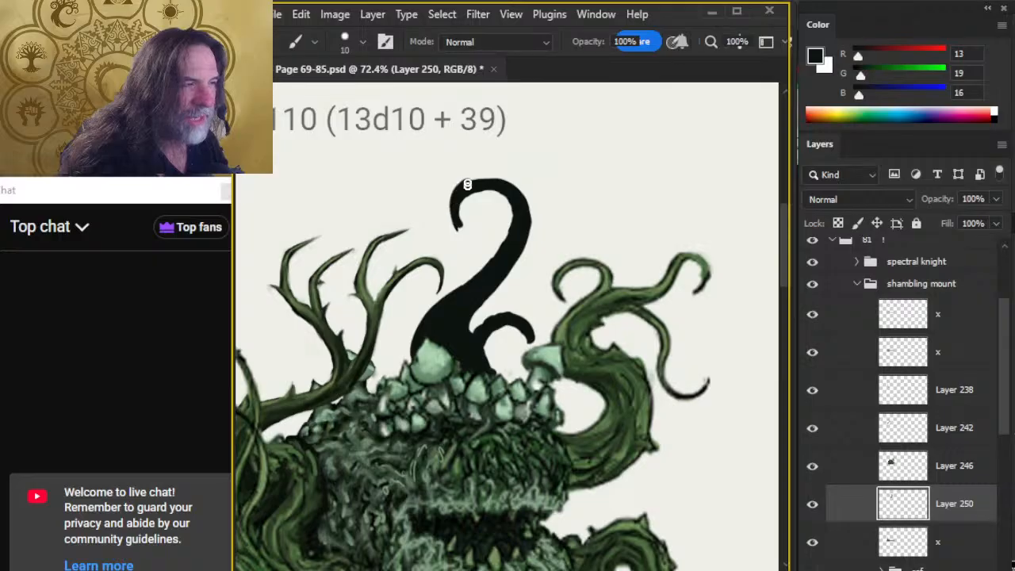
key(e)
drag(463, 225, 466, 212)
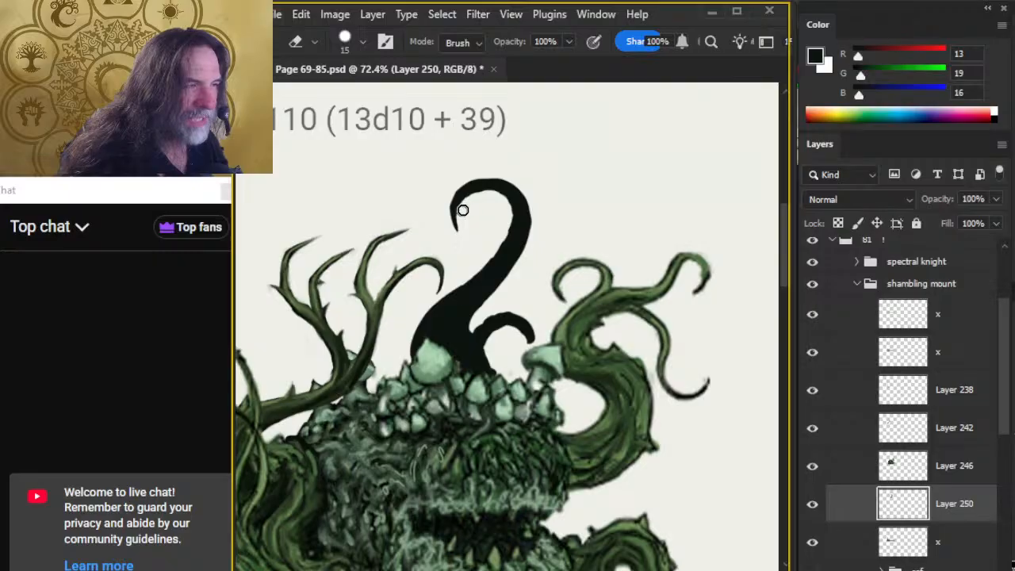
Refine the hook's inner and outer edges into an even curve, alternating the size 15 eraser and size 10 brush.
key(b)
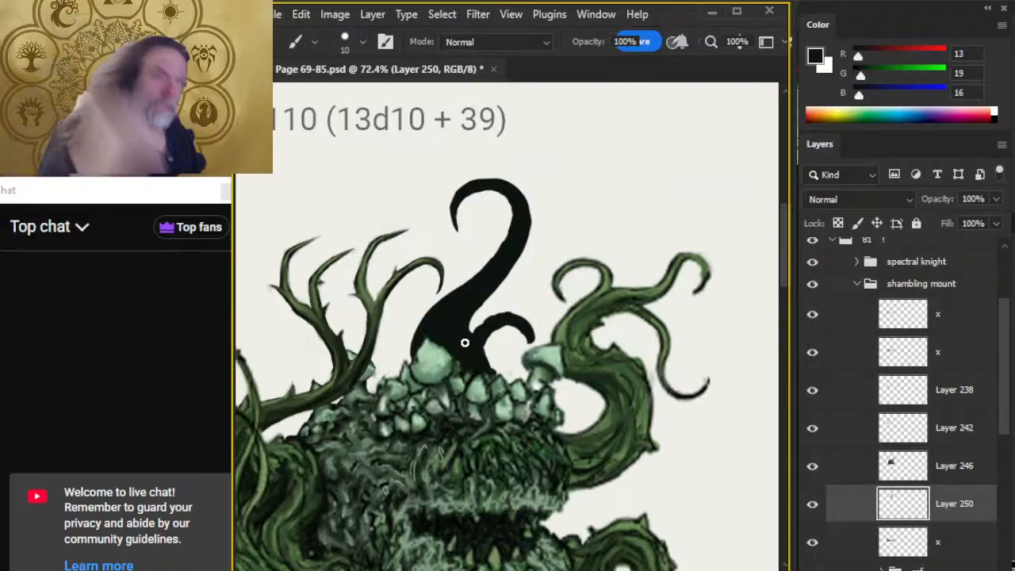
key(e)
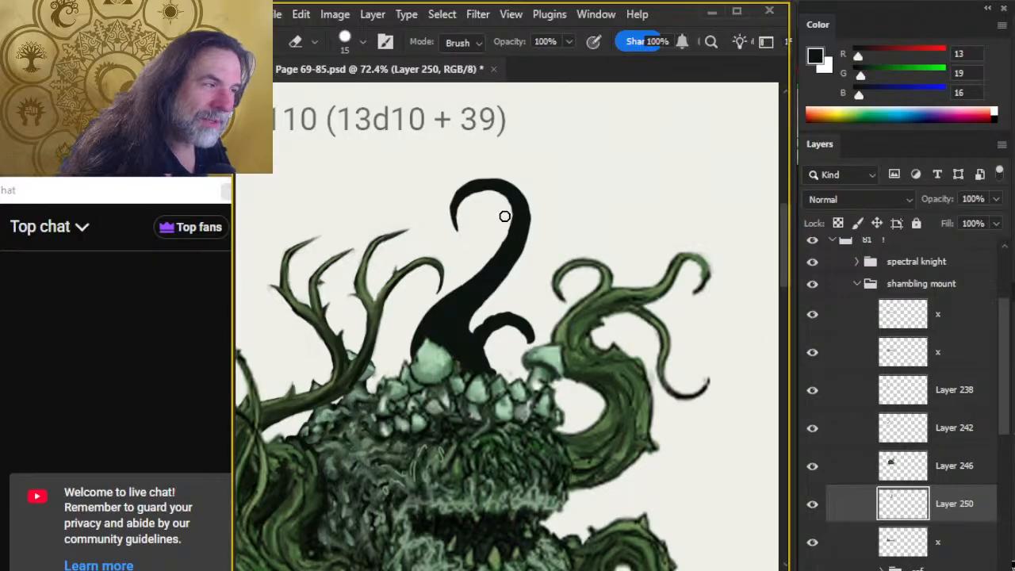
key(b)
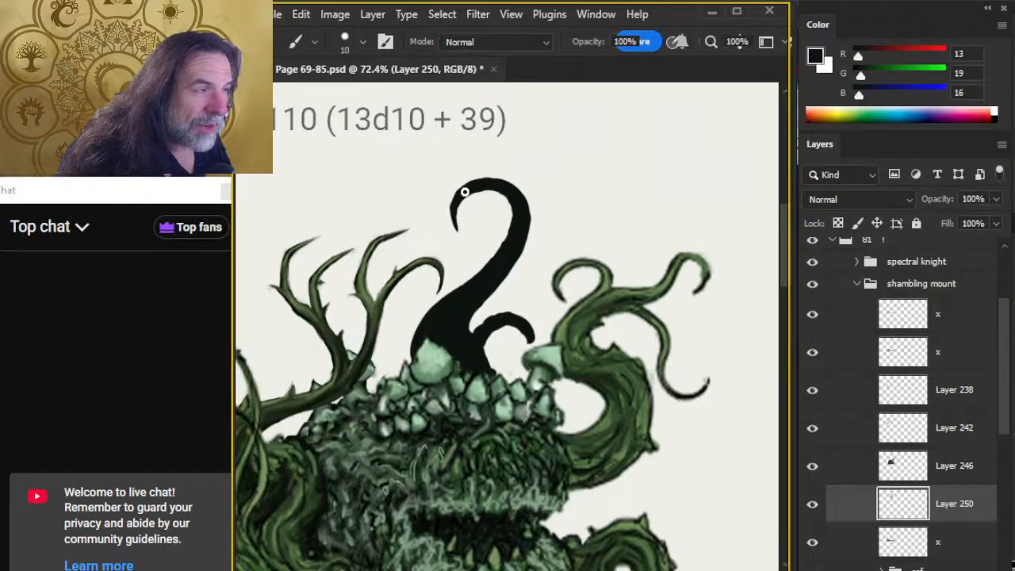
key(e)
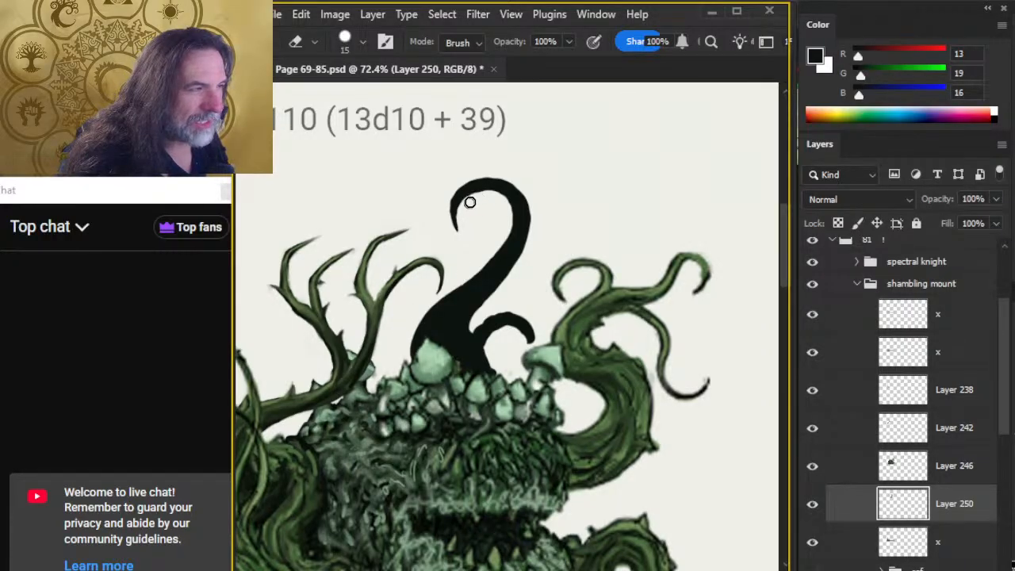
Smooth the inner curve of the smaller dark tentacle down to the mushrooms with the size 10 brush.
key(ctrl+space)
drag(478, 208, 549, 227)
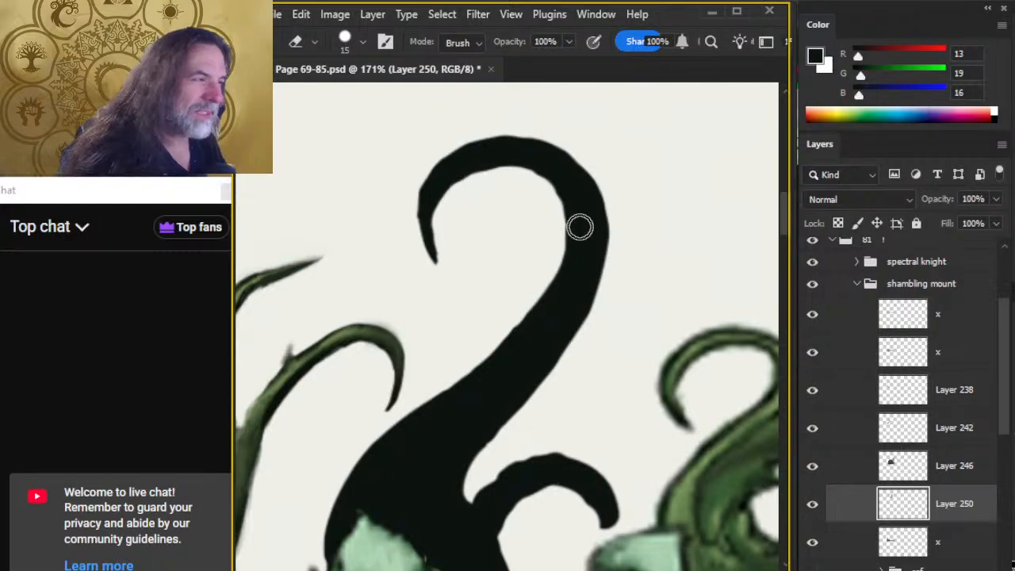
drag(544, 471, 565, 292)
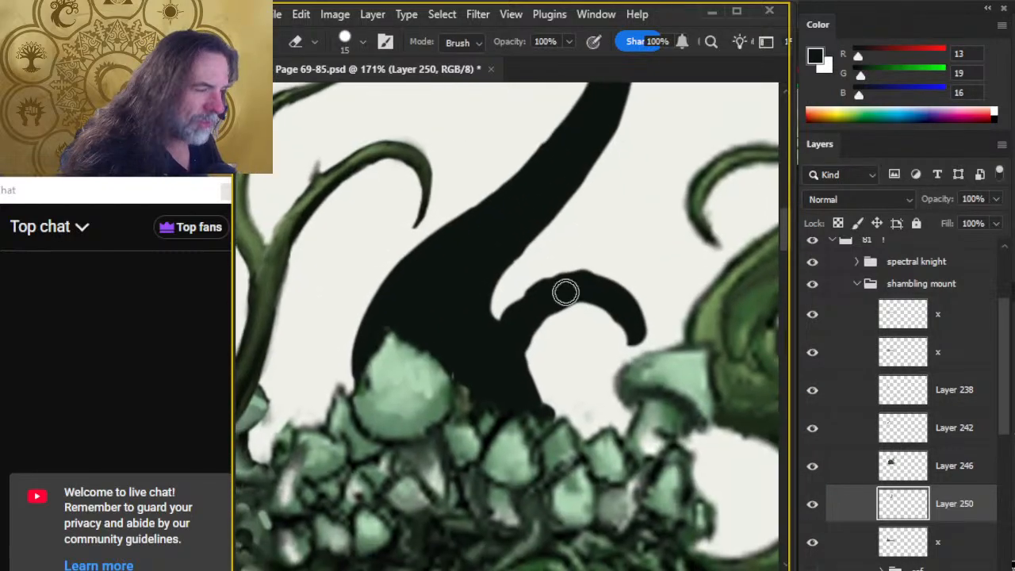
key(b)
mouse_move(336, 285)
mouse_down()
mouse_move(439, 369)
mouse_move(430, 385)
mouse_up()
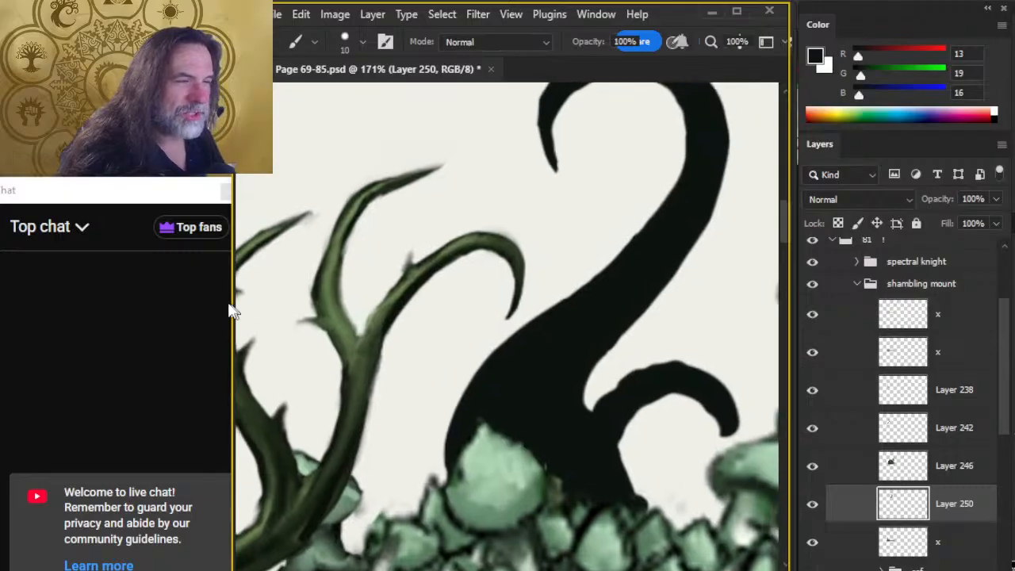
drag(625, 394, 503, 256)
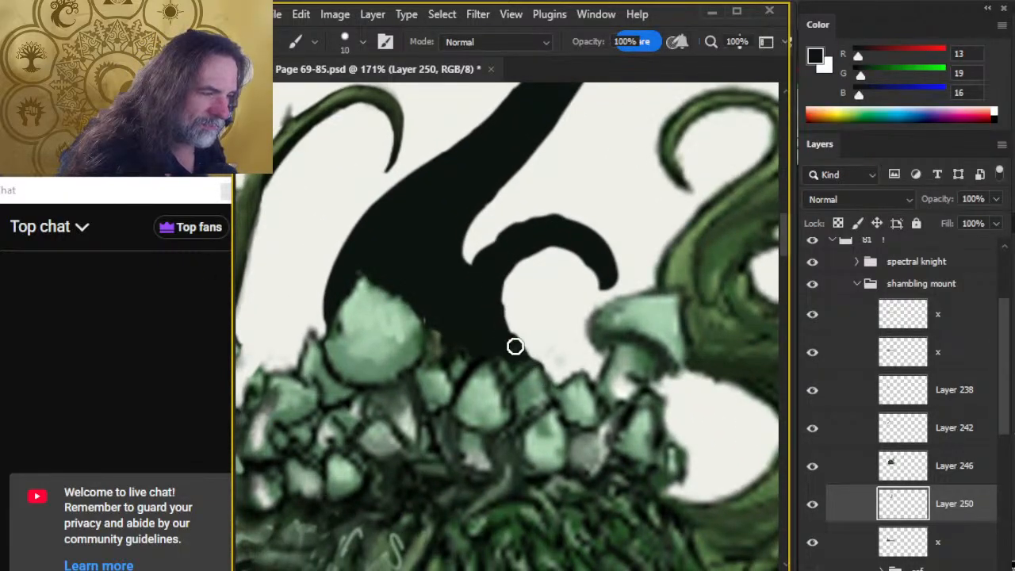
Fill in the outer edge where the smaller dark tentacle branches off the main stem with the size 10 brush.
key(e)
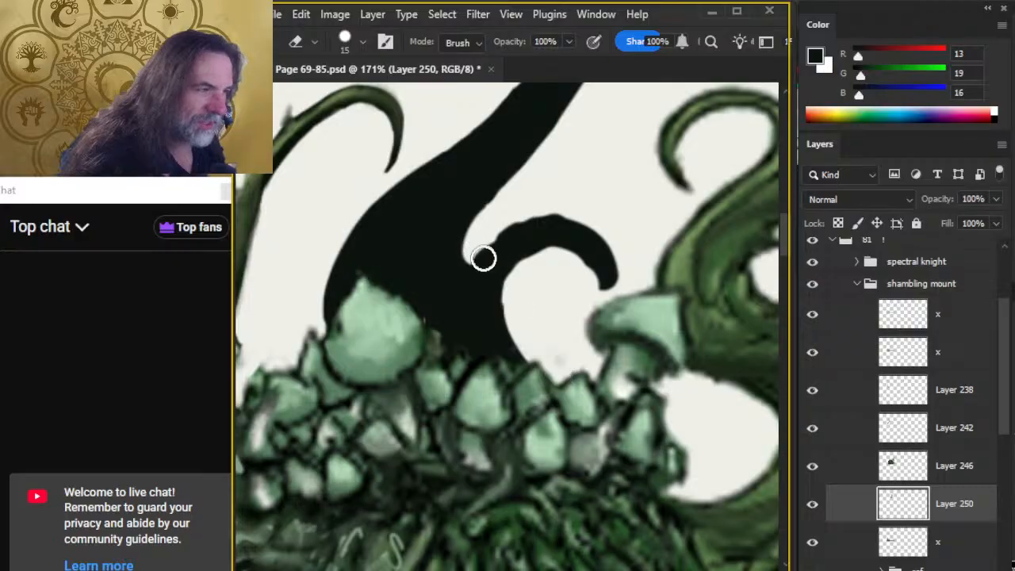
key(b)
drag(476, 274, 513, 243)
Thin the smaller tentacle's upper arc and taper its curled tip with the eraser at size 7.
key(e)
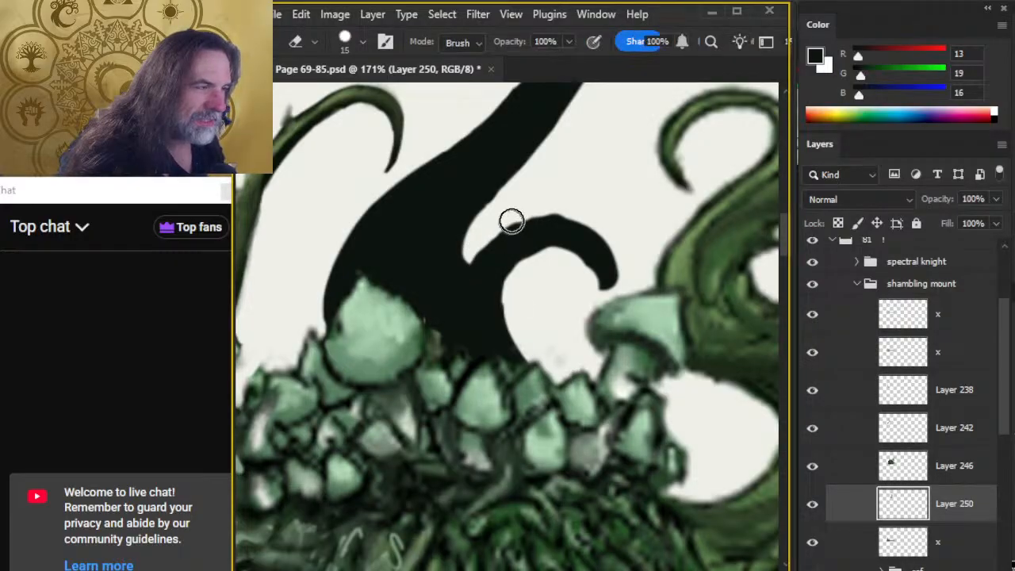
key(bracketleft)
key(bracketleft)
key(bracketleft)
key(bracketleft)
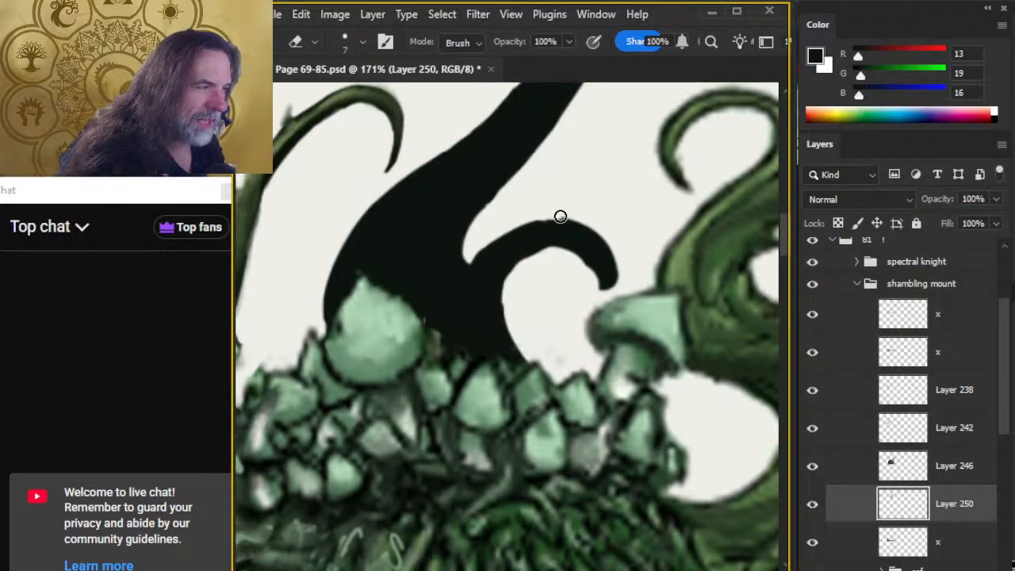
mouse_move(473, 256)
mouse_down()
mouse_move(508, 229)
mouse_move(556, 217)
mouse_up()
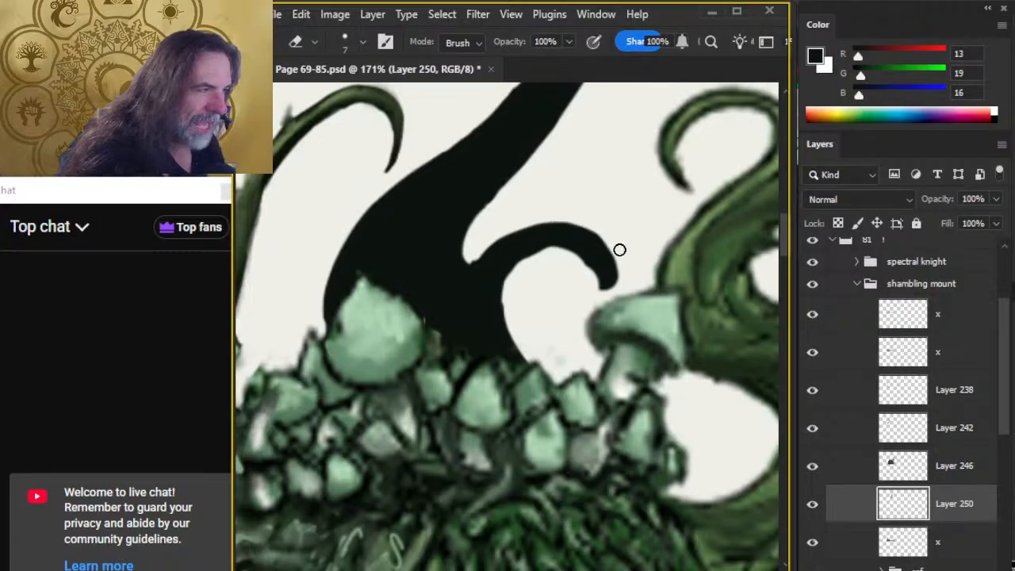
mouse_move(619, 250)
mouse_down()
mouse_move(627, 282)
mouse_move(615, 264)
mouse_move(603, 310)
mouse_up()
drag(592, 225, 614, 250)
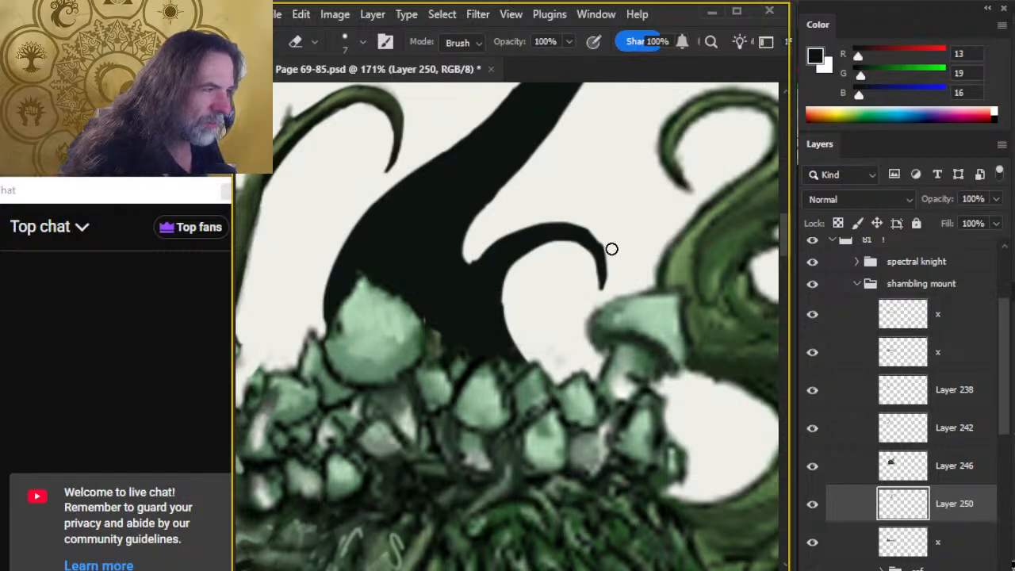
Even out the bend above the smaller tentacle's tip with the size 7 brush and size 7 eraser.
key(b)
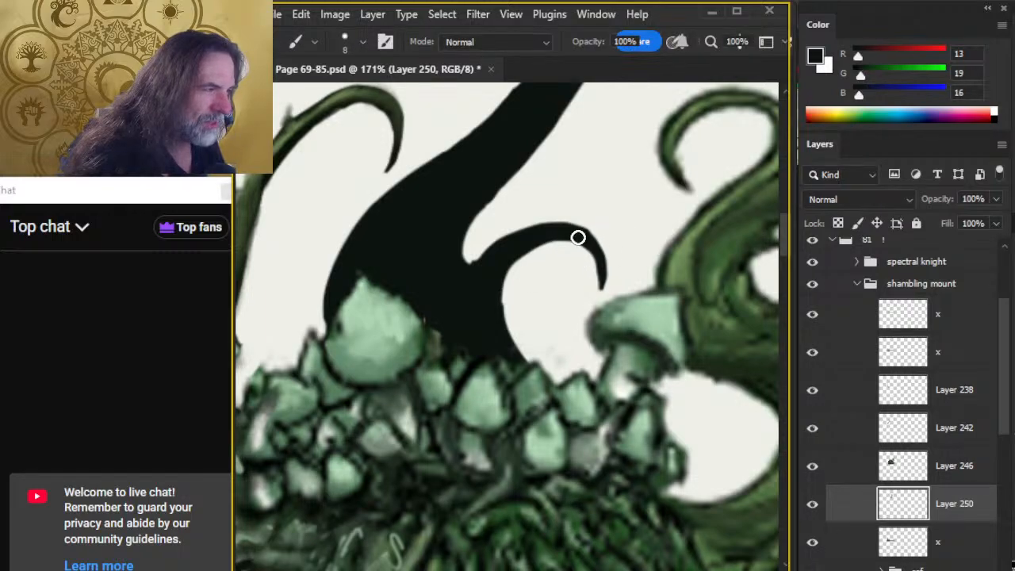
key(bracketleft)
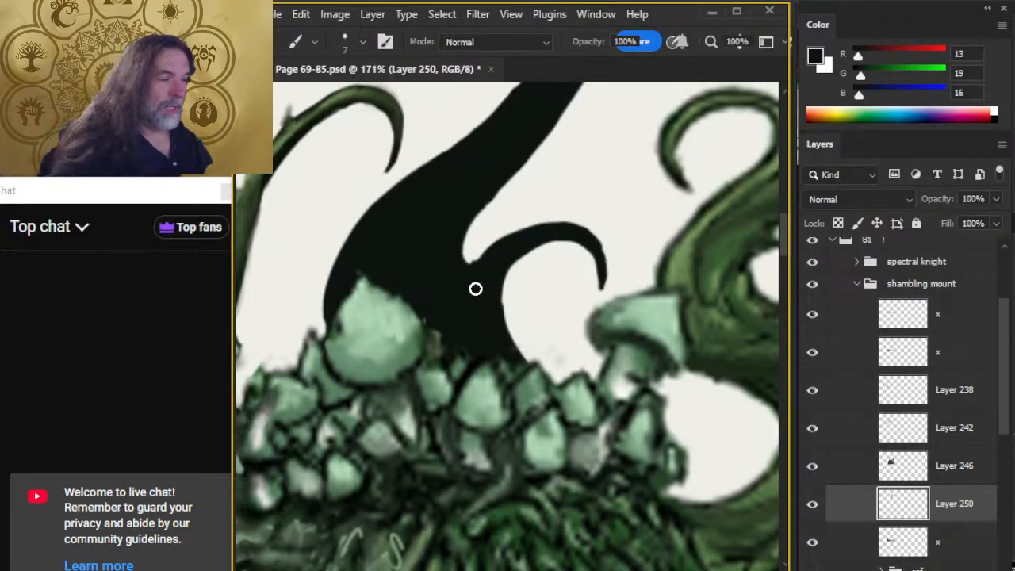
key(e)
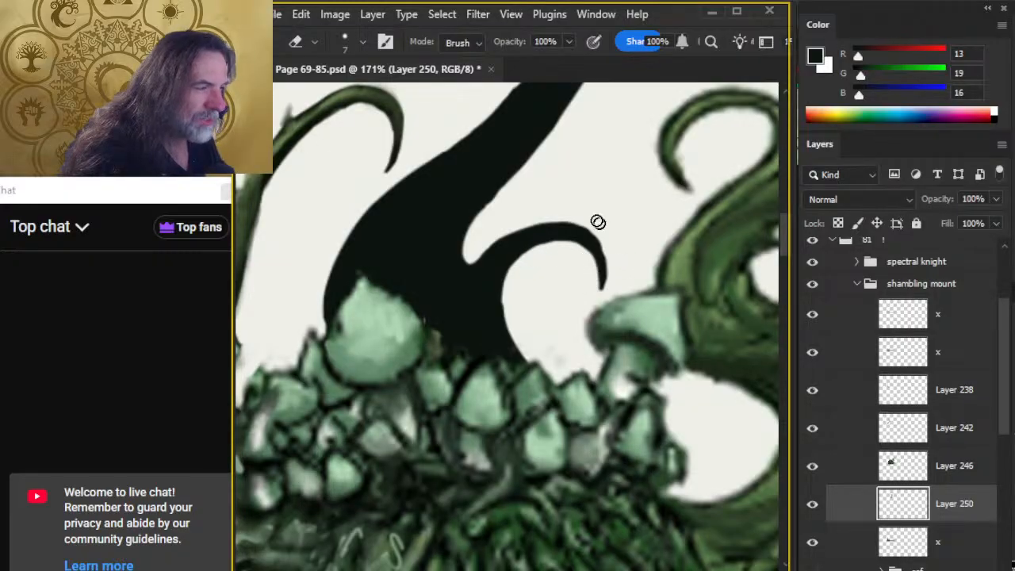
Reshape the smaller tentacle's inner curve down to the mushrooms, alternating the size 7 brush and size 7 eraser.
key(b)
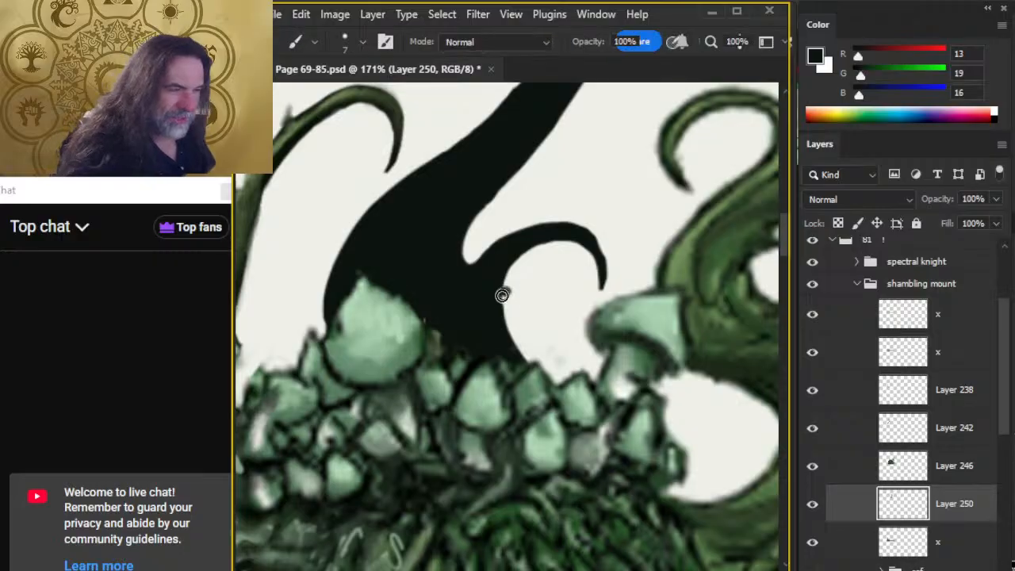
drag(504, 294, 512, 346)
key(e)
drag(505, 290, 511, 315)
key(b)
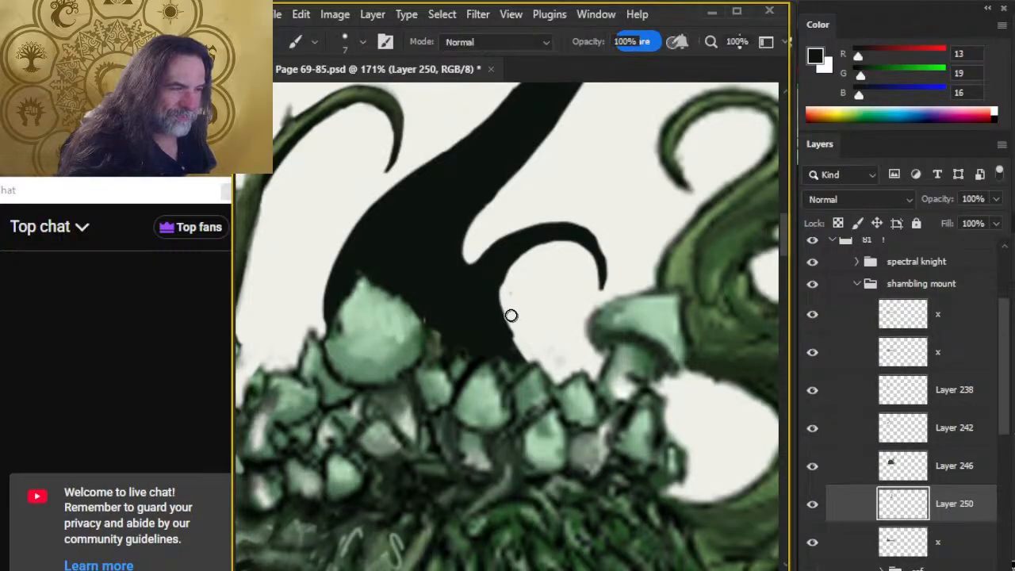
mouse_move(499, 273)
mouse_down()
mouse_move(497, 304)
mouse_move(514, 348)
mouse_up()
key(e)
drag(511, 303, 522, 340)
Touch up the smaller tentacle's inner edge and pointed tip with the size 7 eraser and size 5 brush.
key(z)
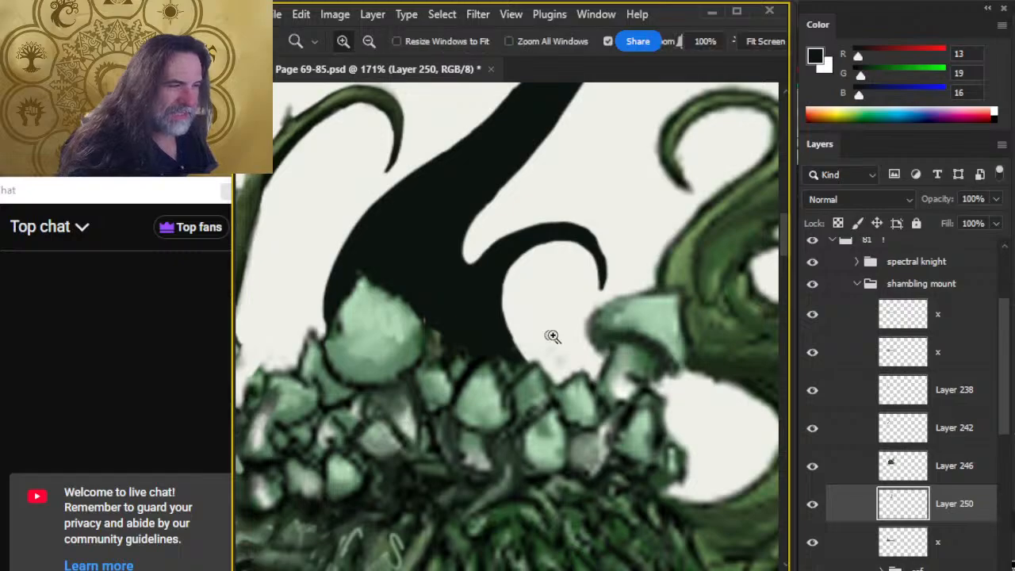
drag(566, 373, 539, 362)
drag(593, 418, 577, 386)
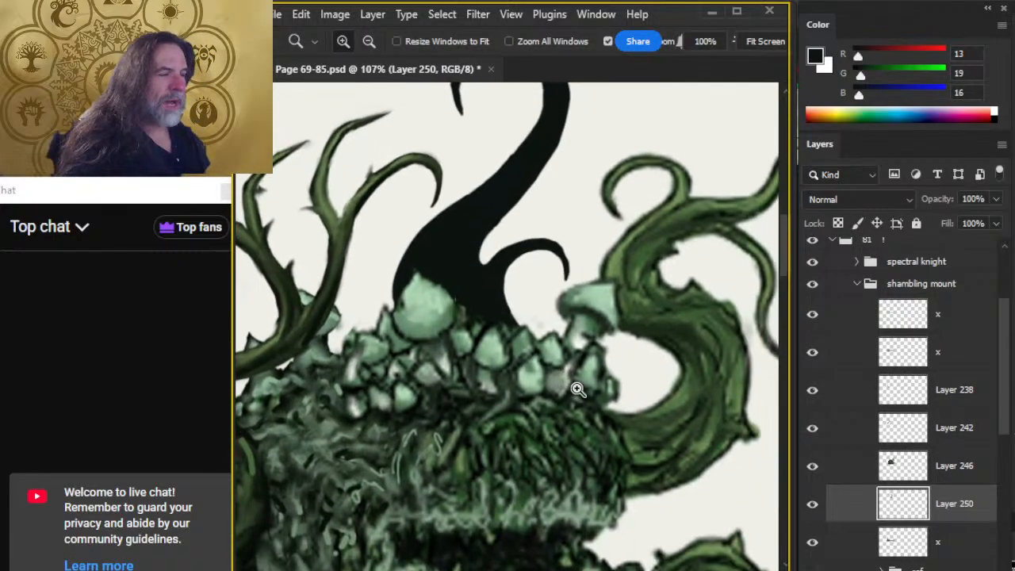
drag(627, 363, 576, 346)
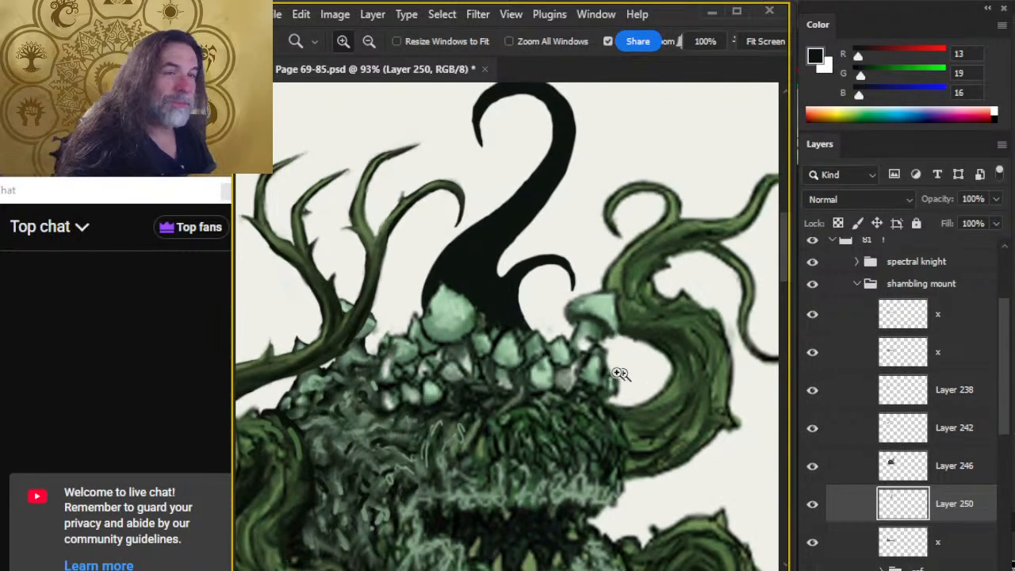
drag(621, 372, 596, 338)
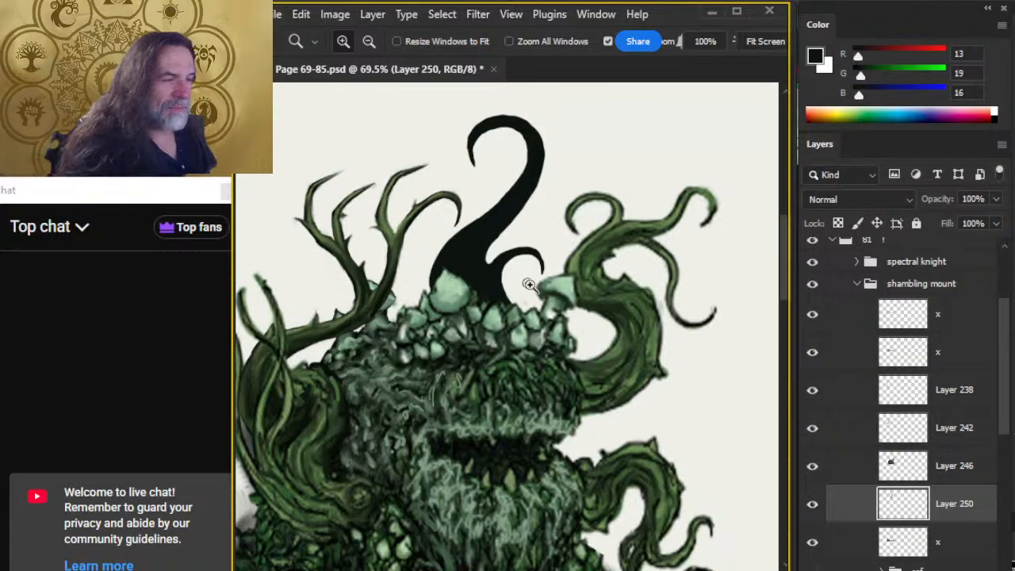
key(e)
drag(506, 274, 502, 291)
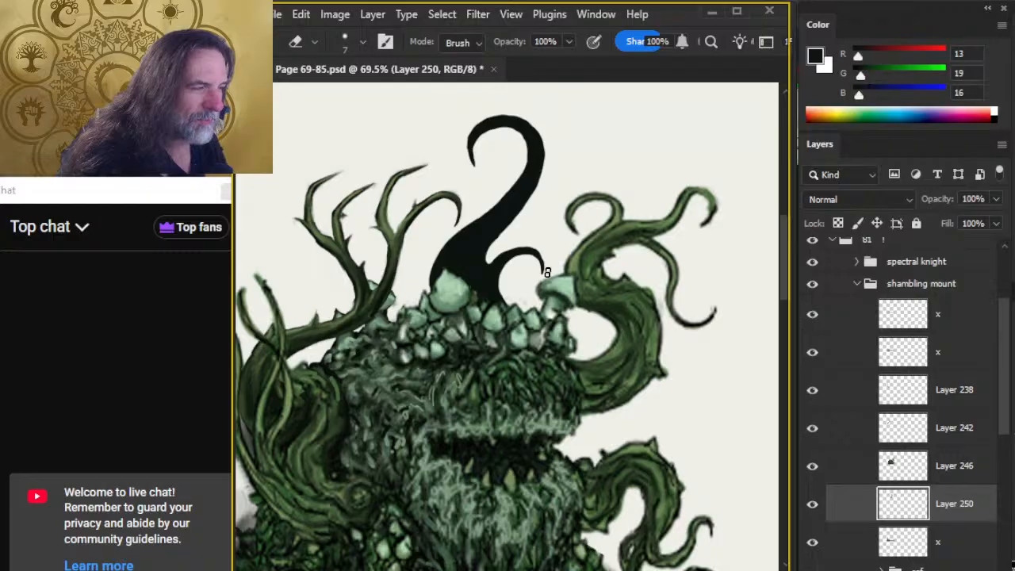
key(b)
key(e)
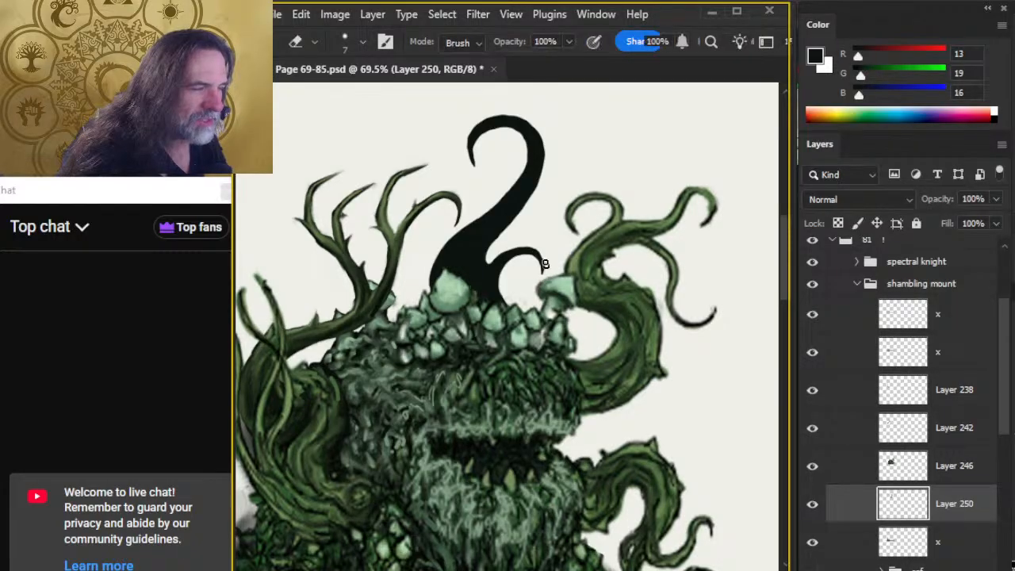
key(b)
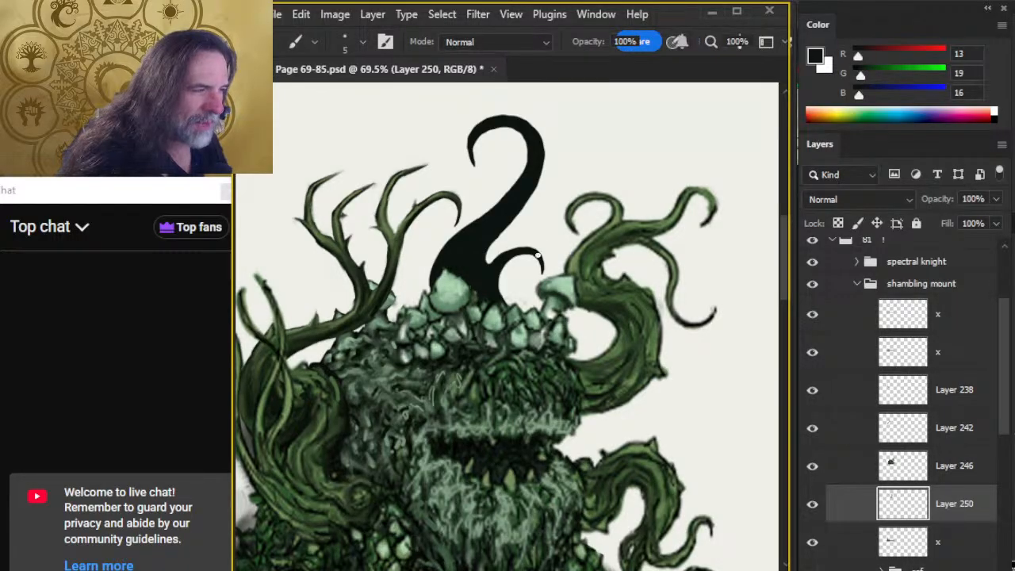
key(e)
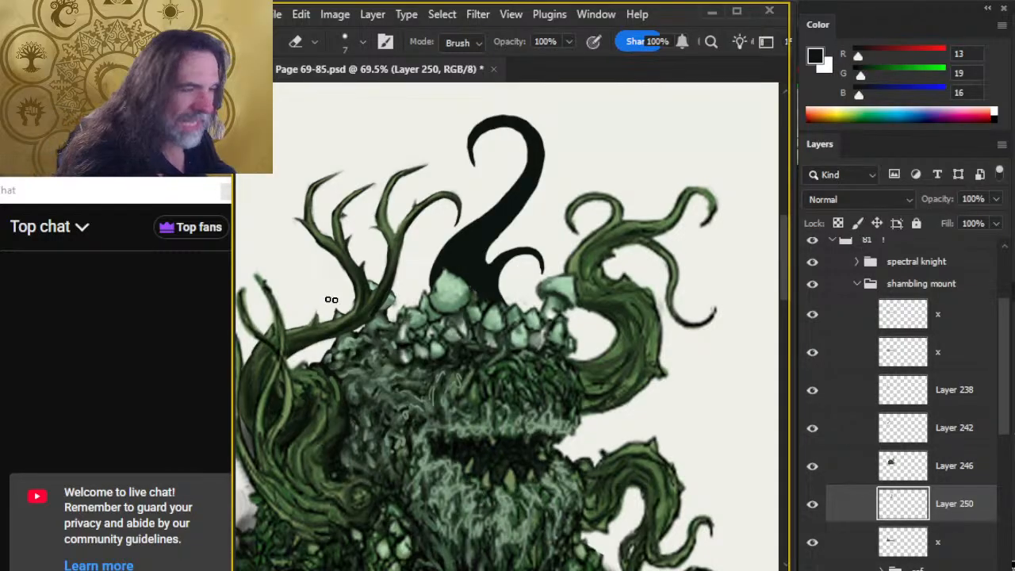
Sample a dark green (R 55, G 70, B 43) from the monster's shoulder and add a new layer above Layer 250.
key(b)
alt+click(320, 361)
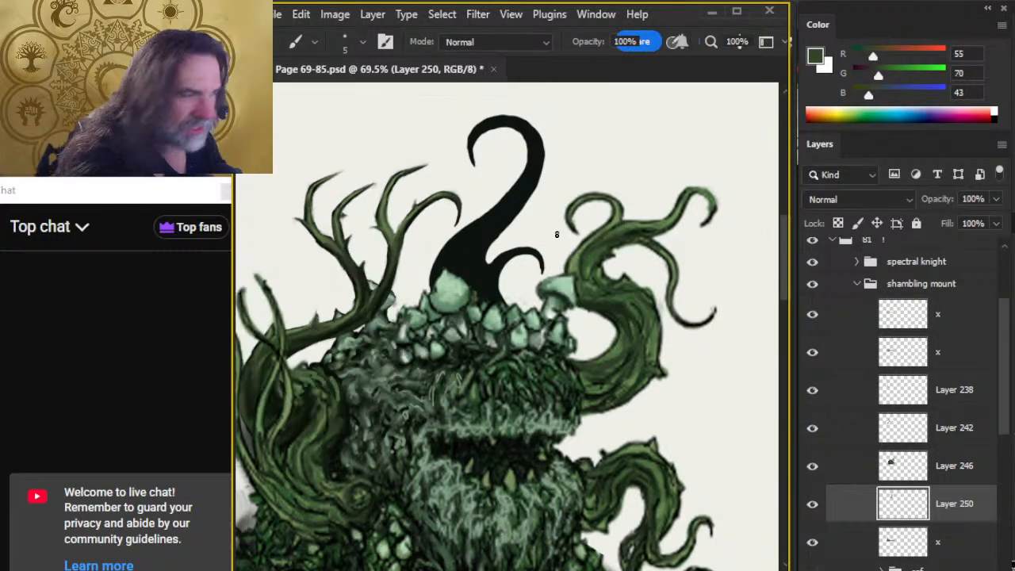
key(ctrl+shift+alt+n)
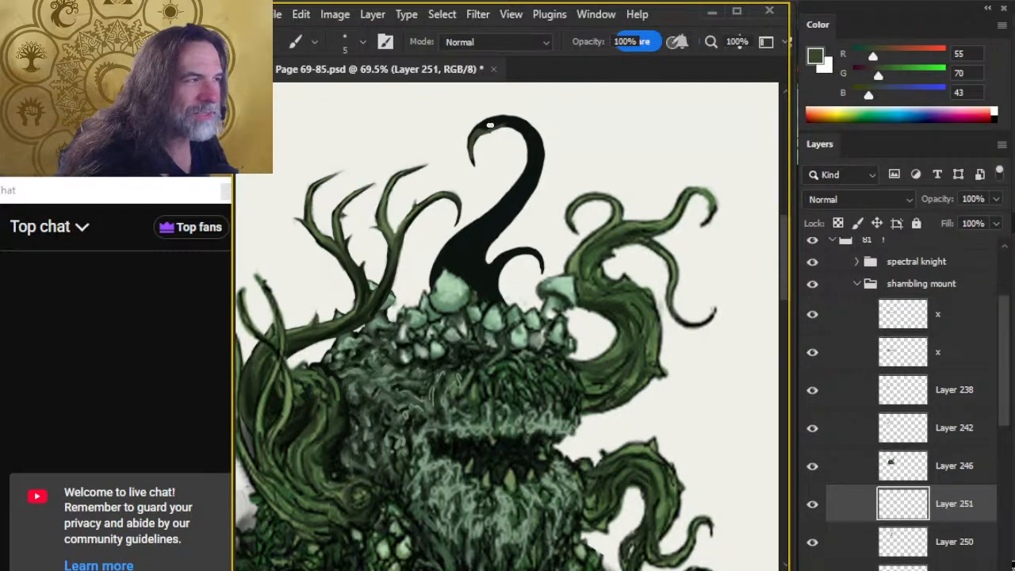
Color the hook's curled top green with the size 5 brush, trim with the size 7 eraser and blend with the size 9 Smudge tool at 60% strength.
key(e)
drag(486, 135, 514, 125)
key(b)
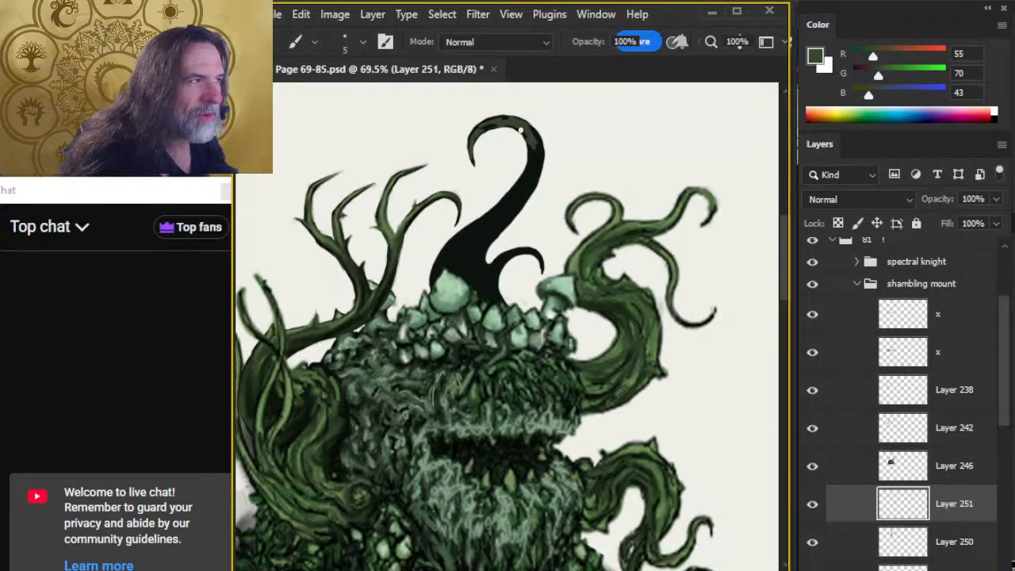
key(r)
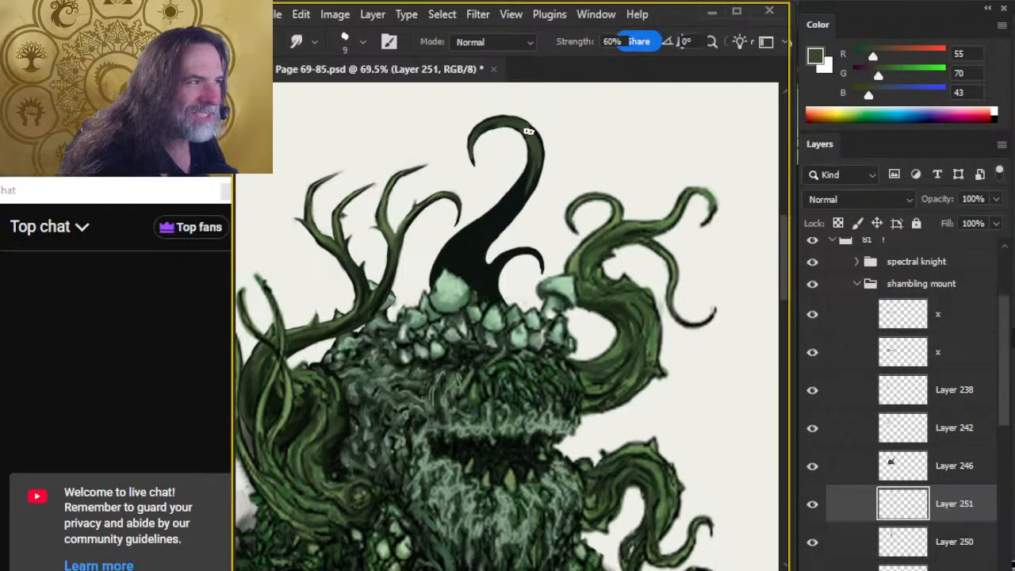
key(e)
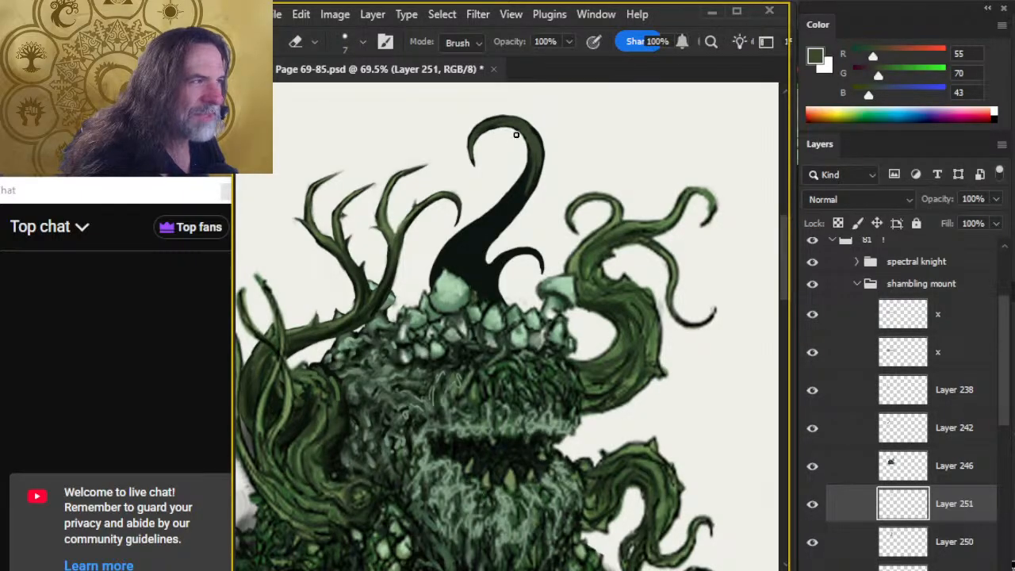
key(r)
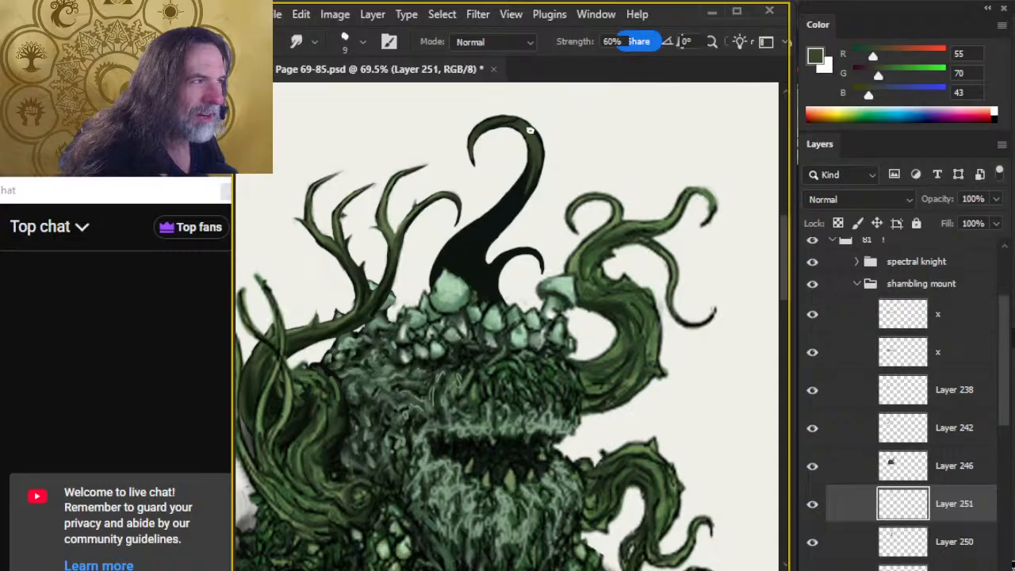
key(e)
key(r)
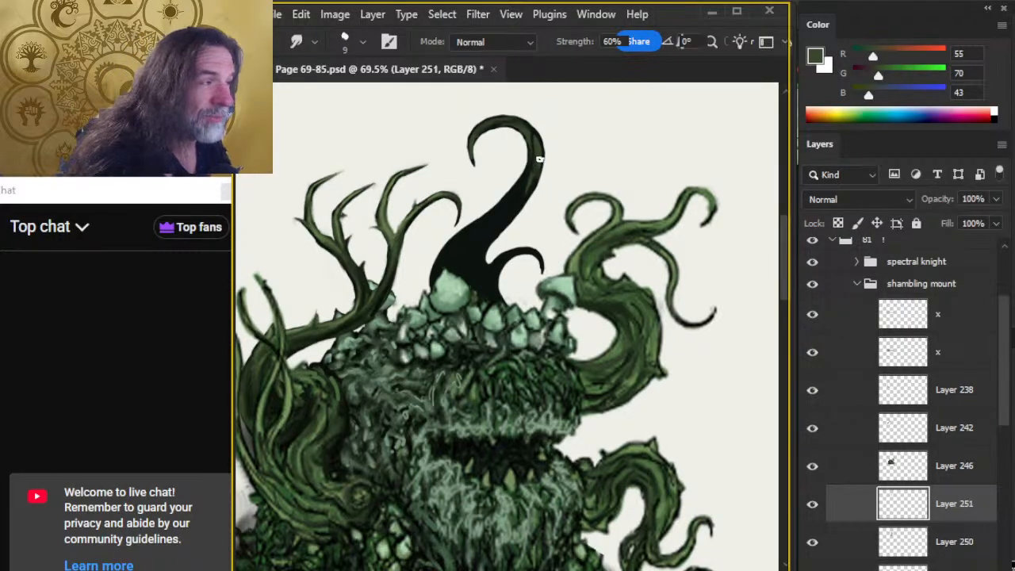
Carry the green shading down the large tentacle's stem, alternating the eraser and the size 9 Smudge tool.
key(e)
key(r)
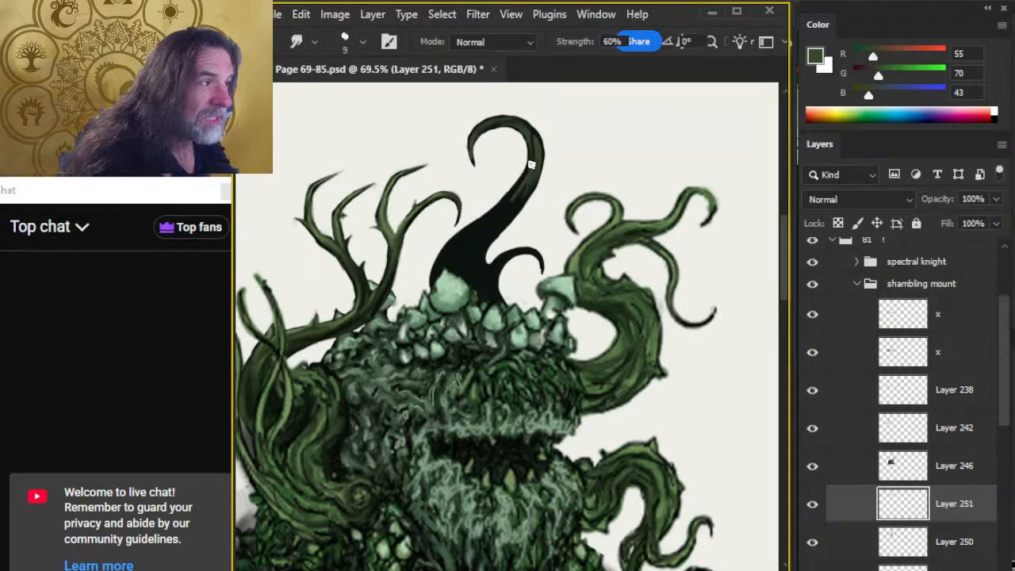
key(e)
key(r)
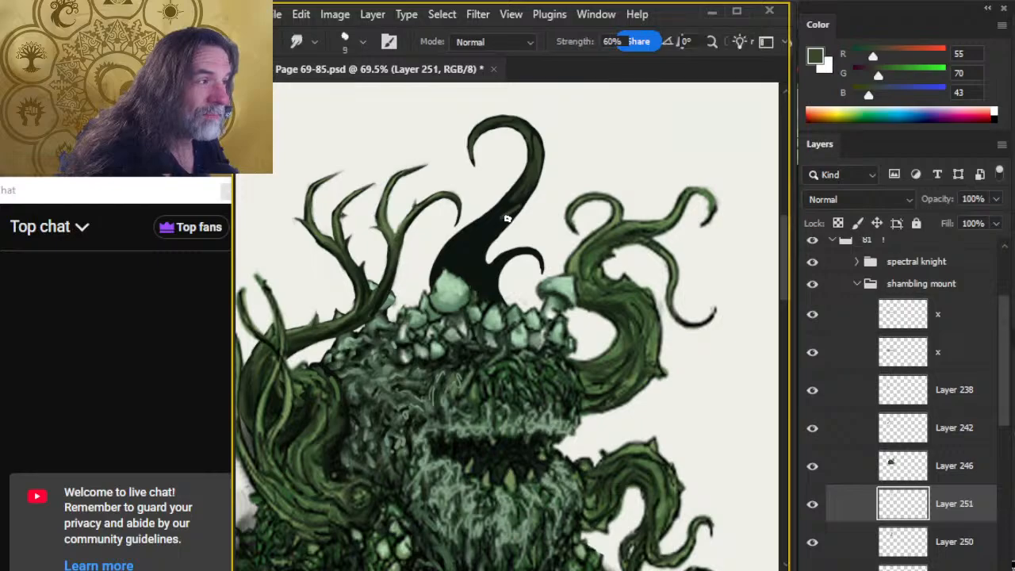
key(e)
key(r)
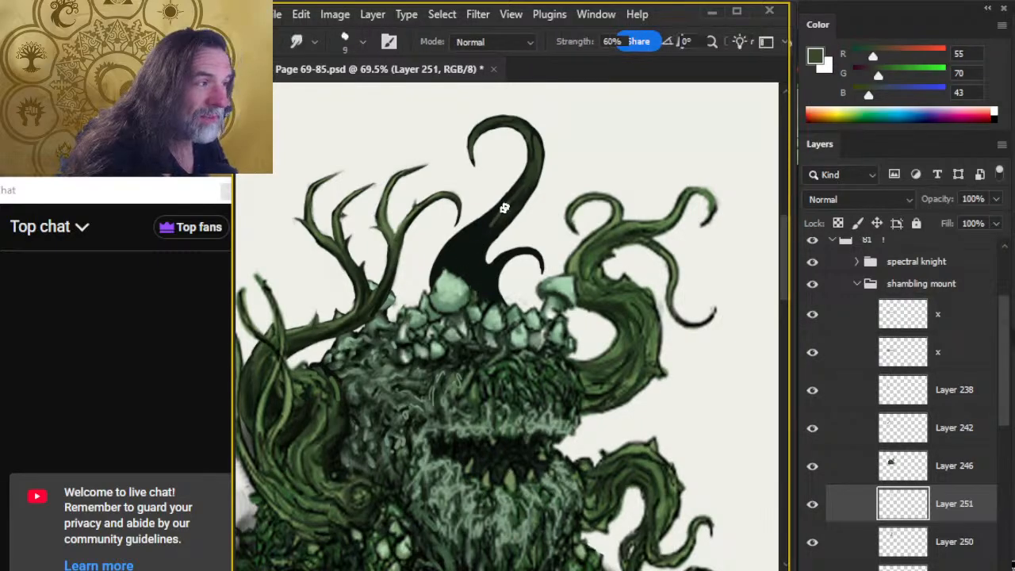
key(e)
key(r)
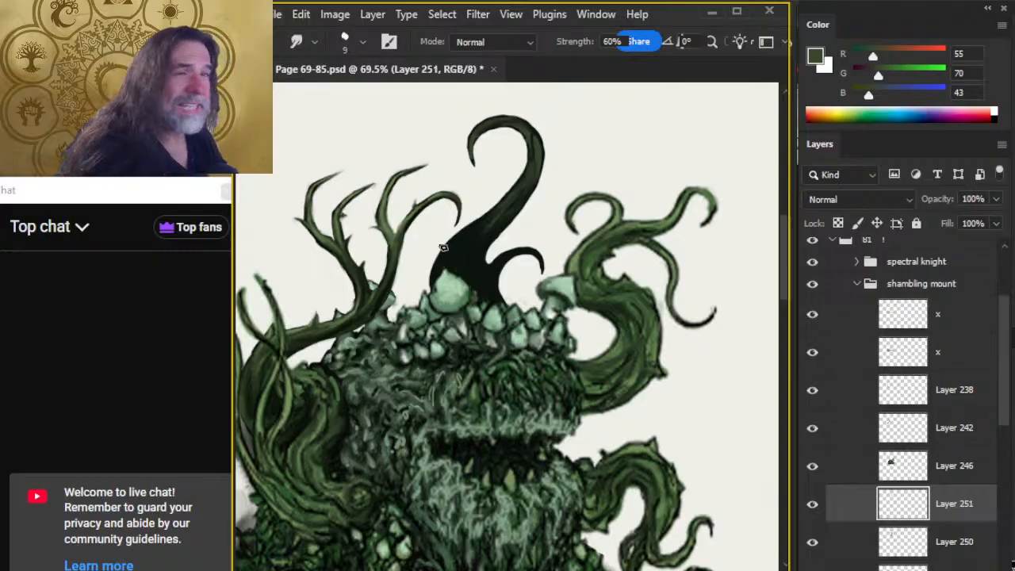
Paint green along the large tentacle's lower outer edge to the big mushroom with the size 5 brush and smudge it.
key(b)
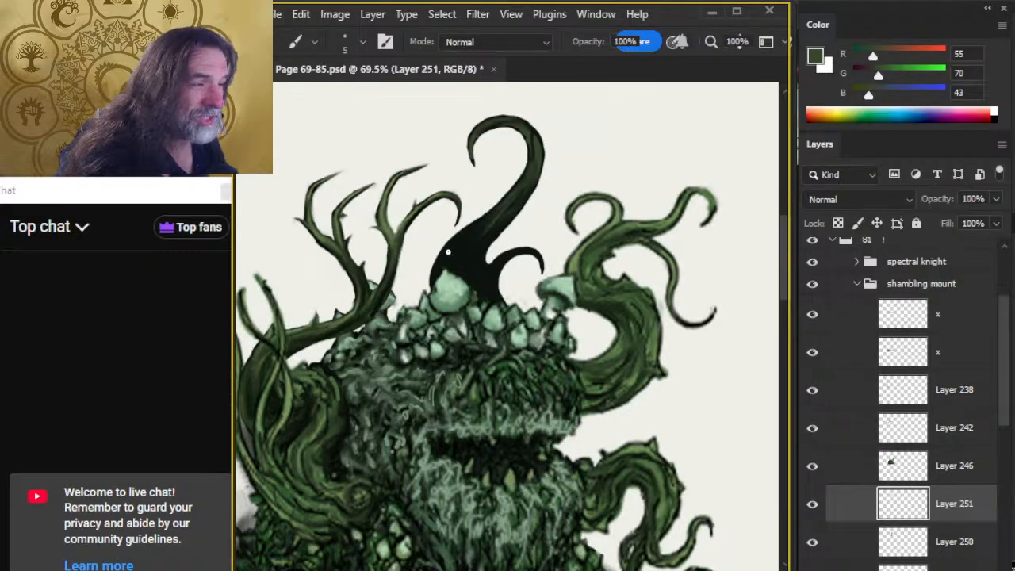
key(r)
key(b)
key(r)
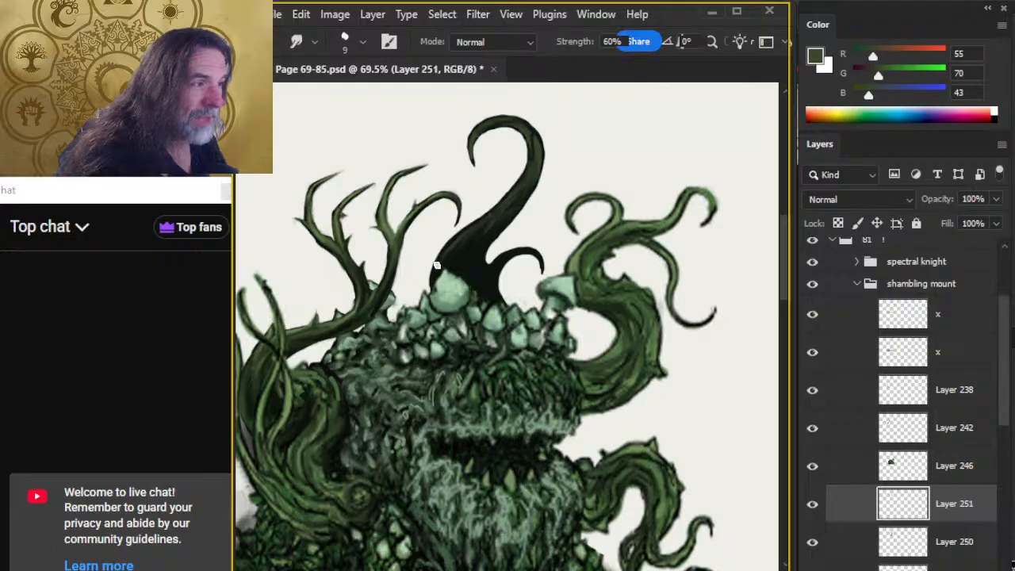
key(b)
key(r)
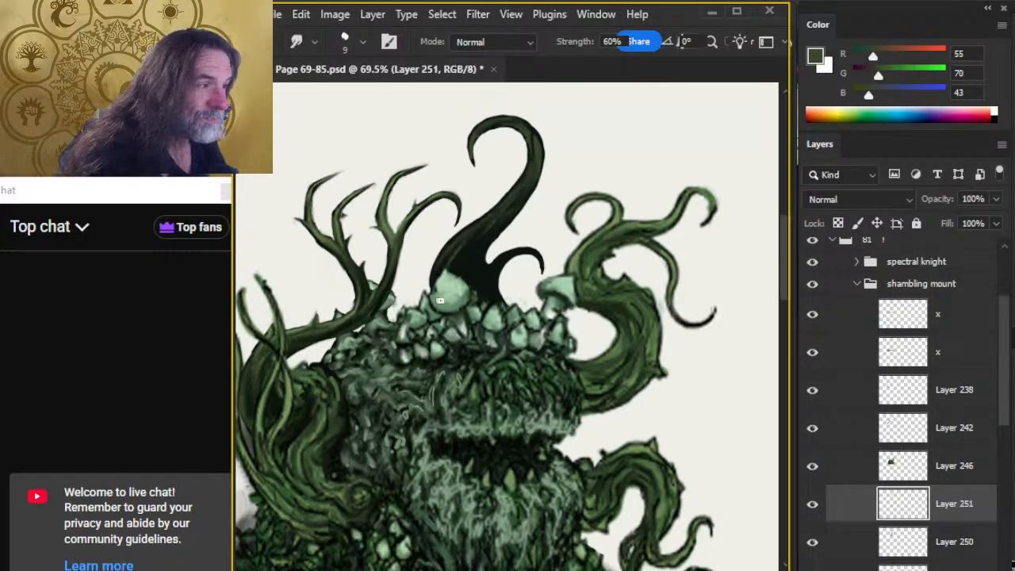
Paint green streaks into the large tentacle's lower stem above the big mushroom, thinning with the size 2 eraser and blending with the size 9 Smudge tool.
key(b)
key(r)
key(b)
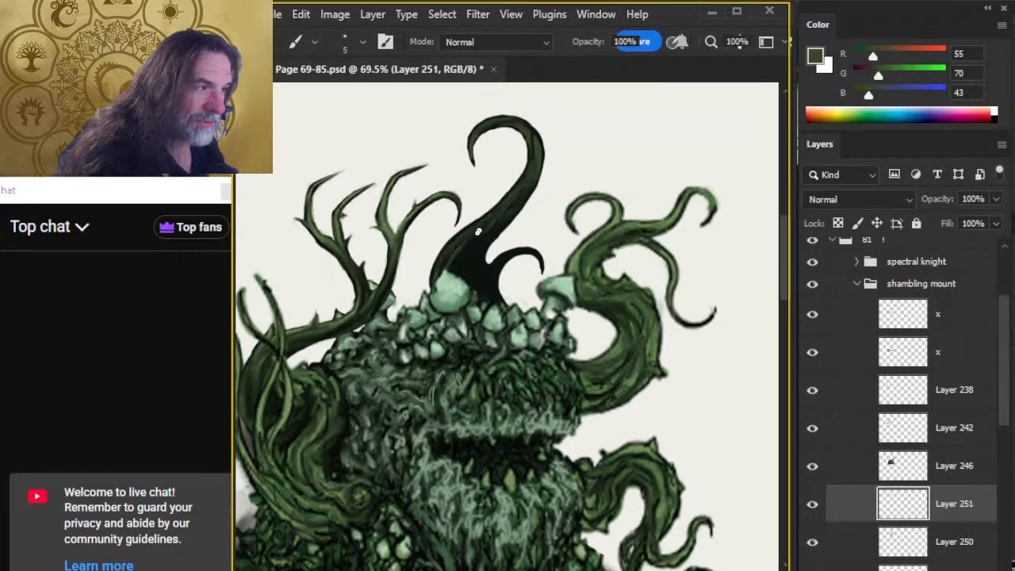
key(r)
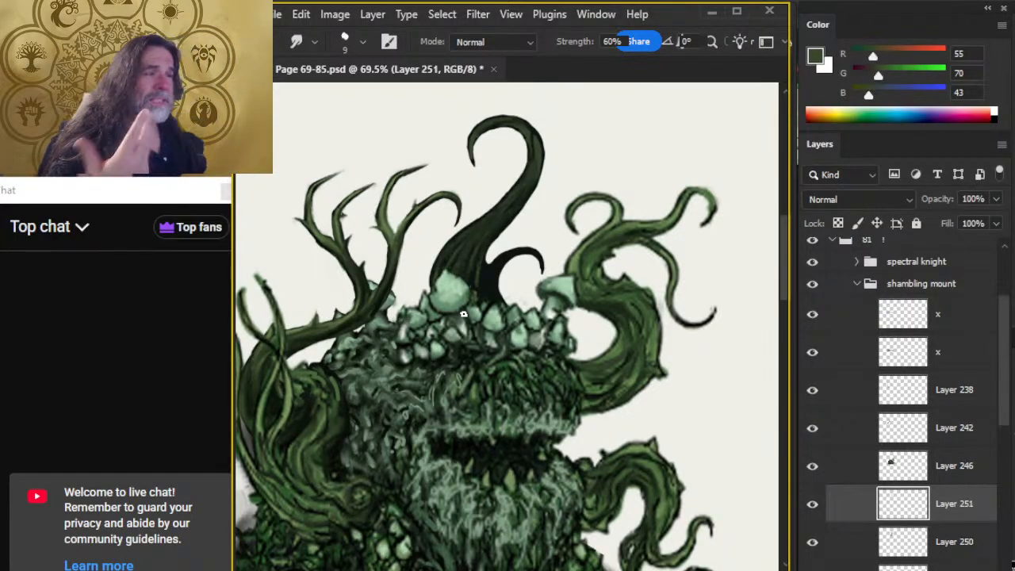
key(e)
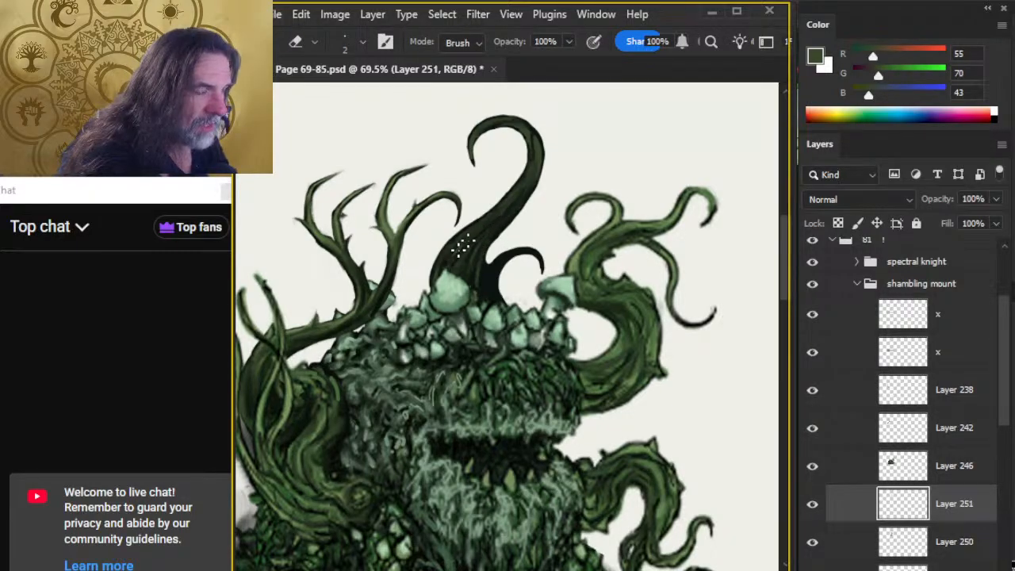
key(r)
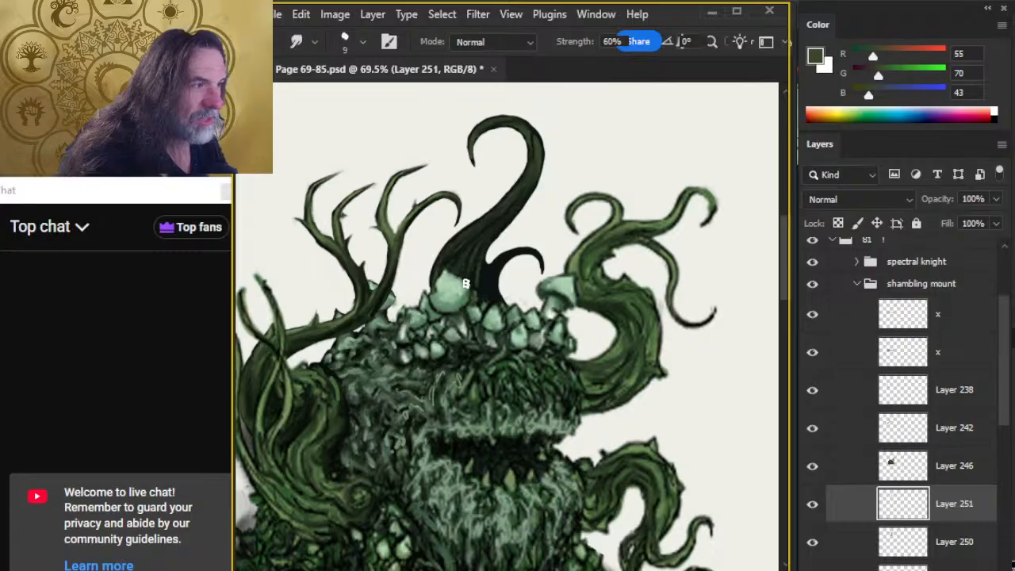
key(e)
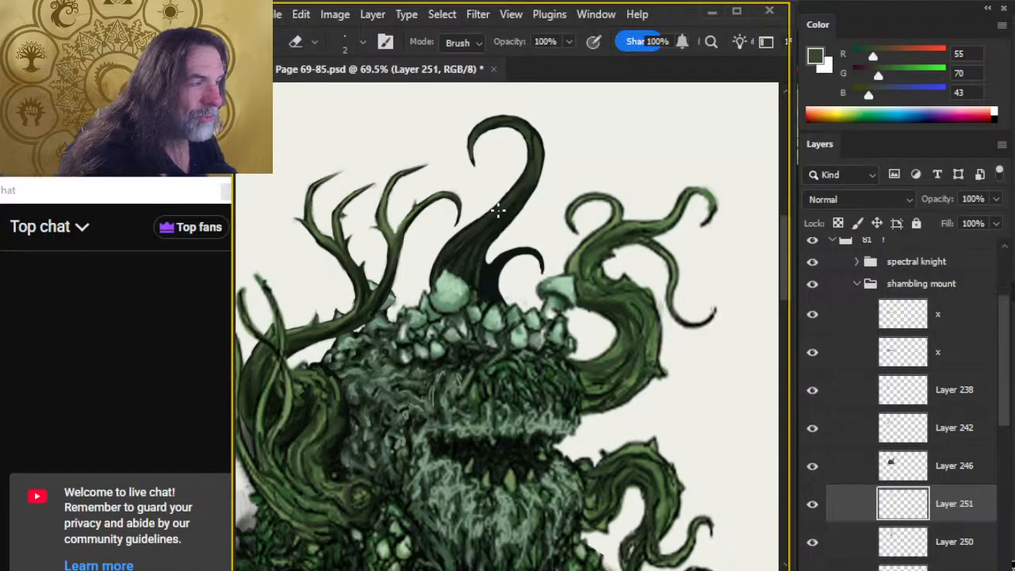
key(r)
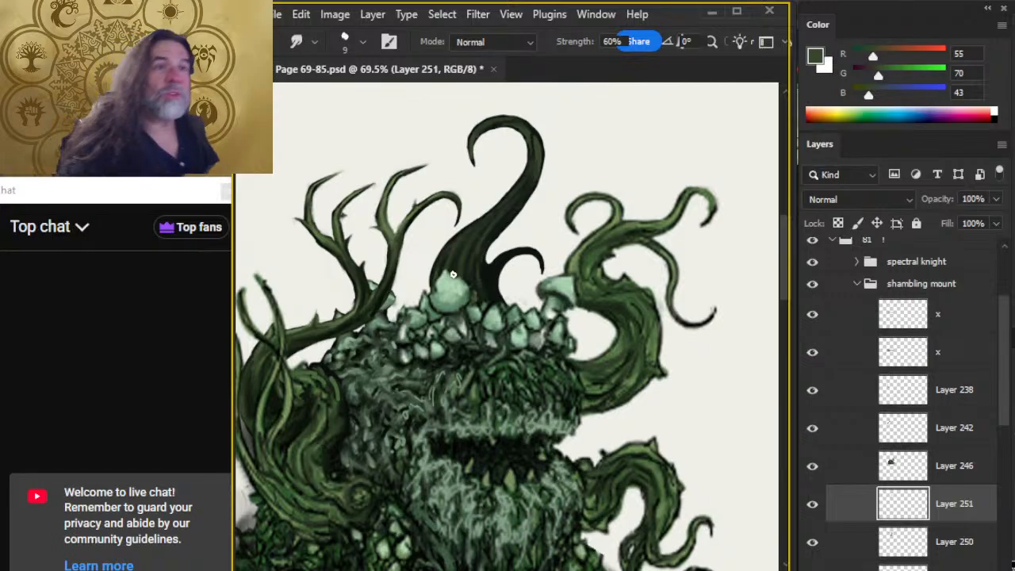
Brush green onto the large tentacle's base and the small curled side tentacle, blending it with the size 9 Smudge tool at 60% strength.
key(b)
key(r)
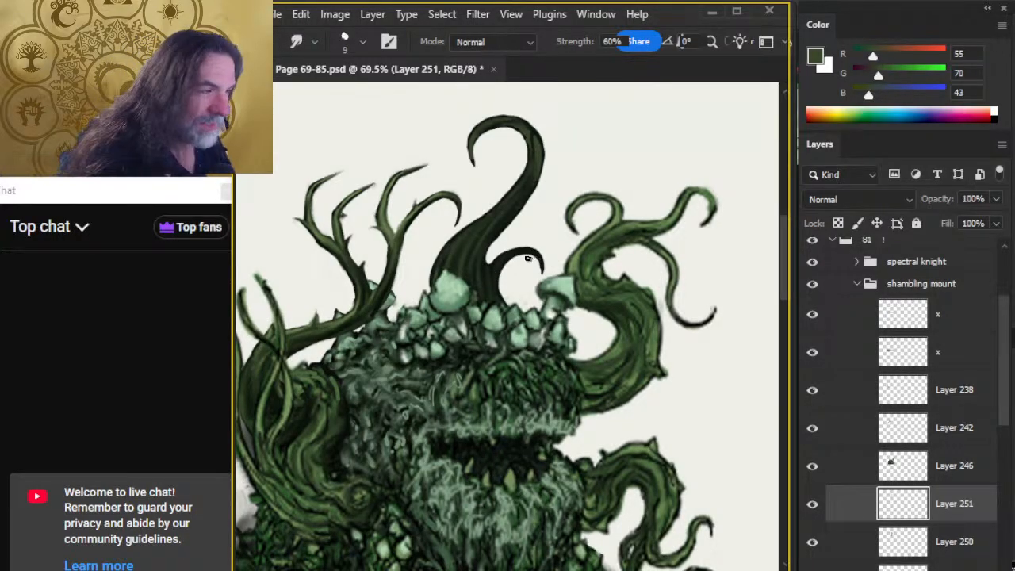
key(b)
key(r)
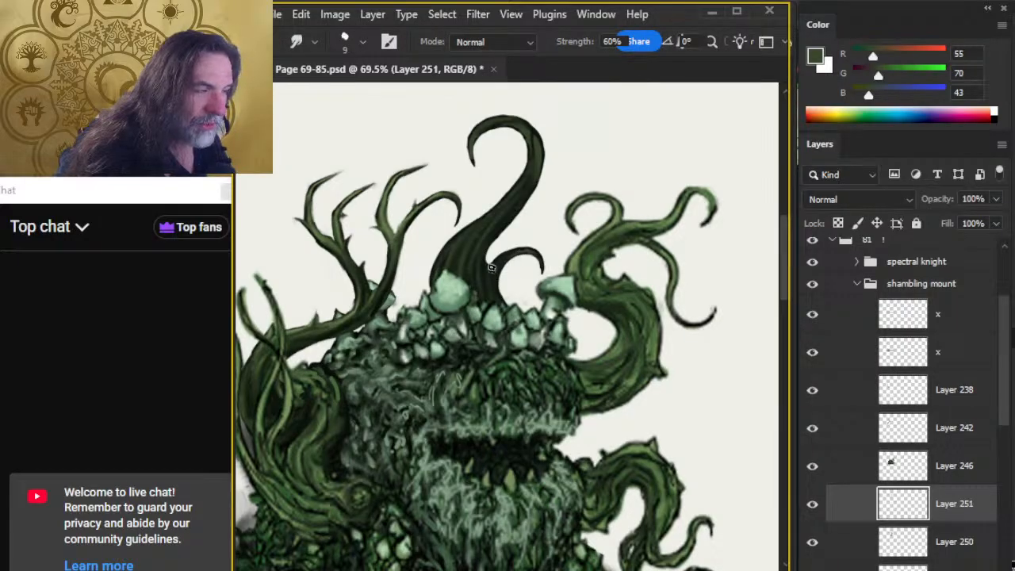
key(b)
key(r)
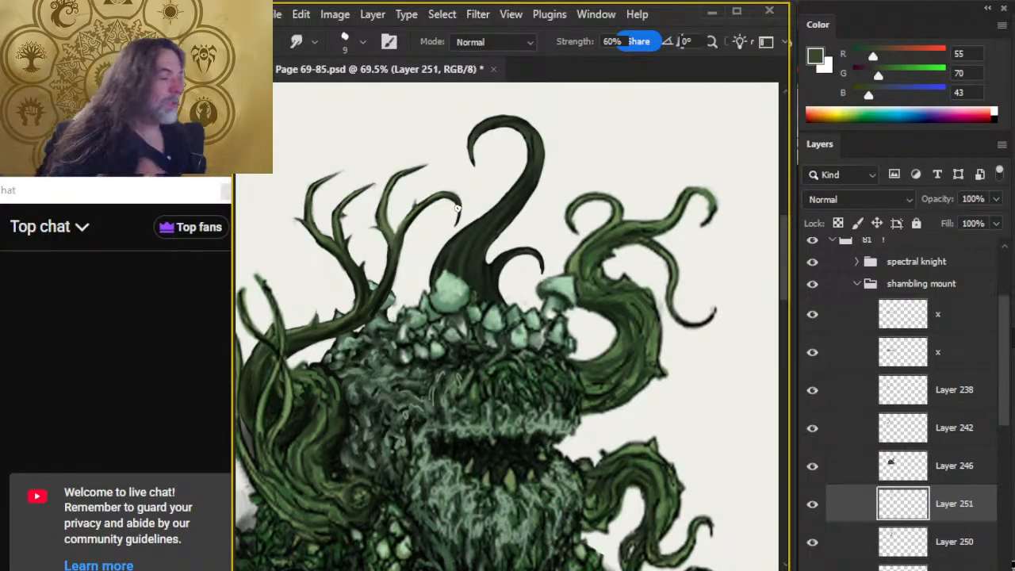
Sample the tentacle's near-black (R 13, G 19, B 16) on Layer 250 with Layer 251 temporarily hidden, and reselect Layer 251 with the green.
scroll(1005, 447, down, 1)
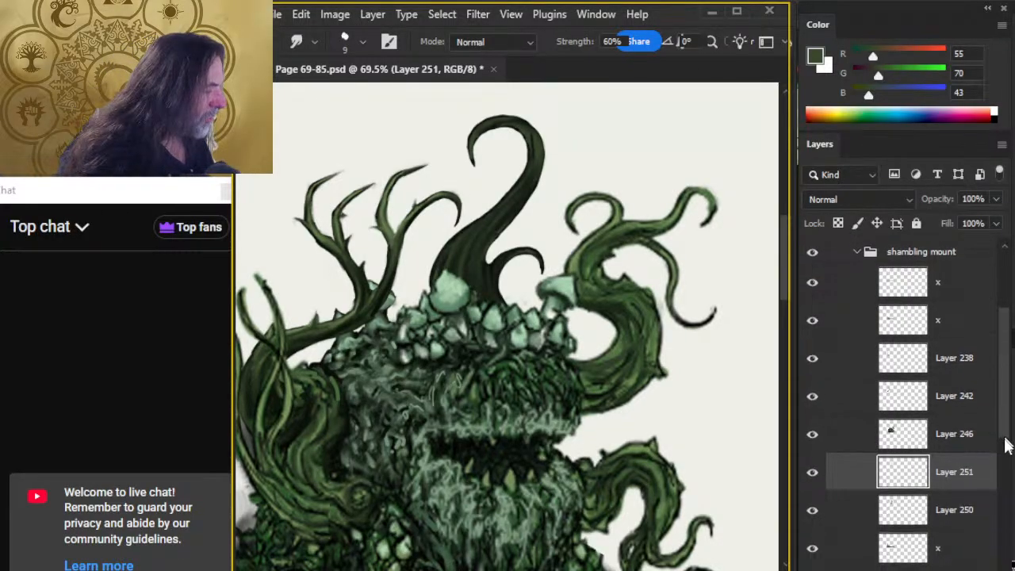
scroll(1005, 446, down, 1)
click(903, 472)
key(x)
key(b)
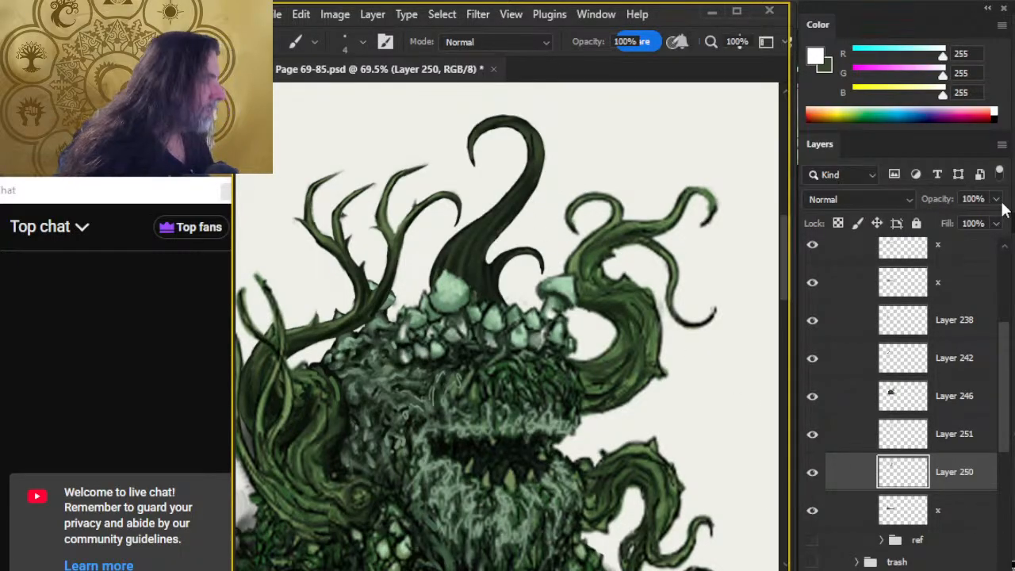
drag(942, 93, 853, 95)
drag(940, 75, 862, 77)
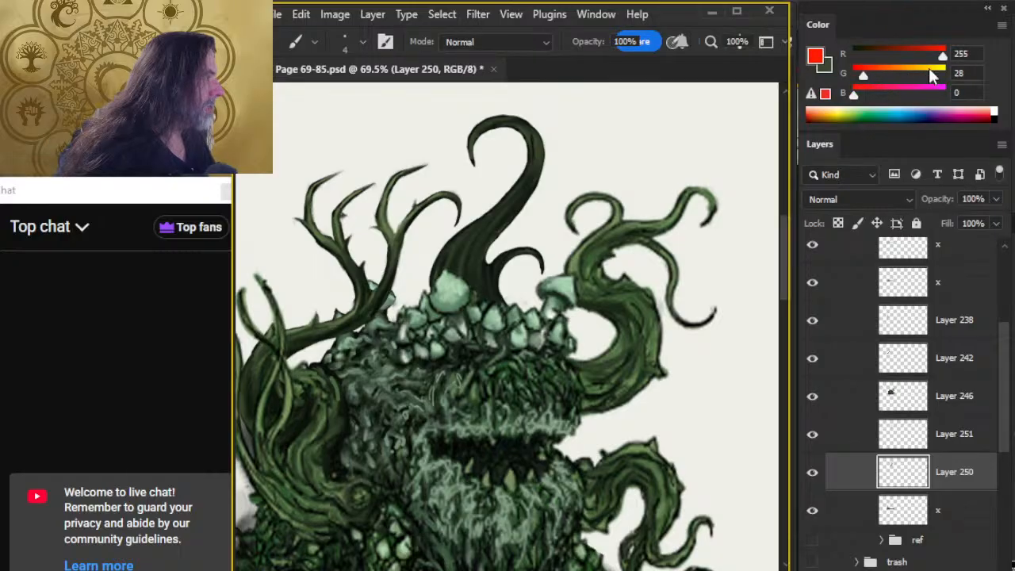
click(811, 434)
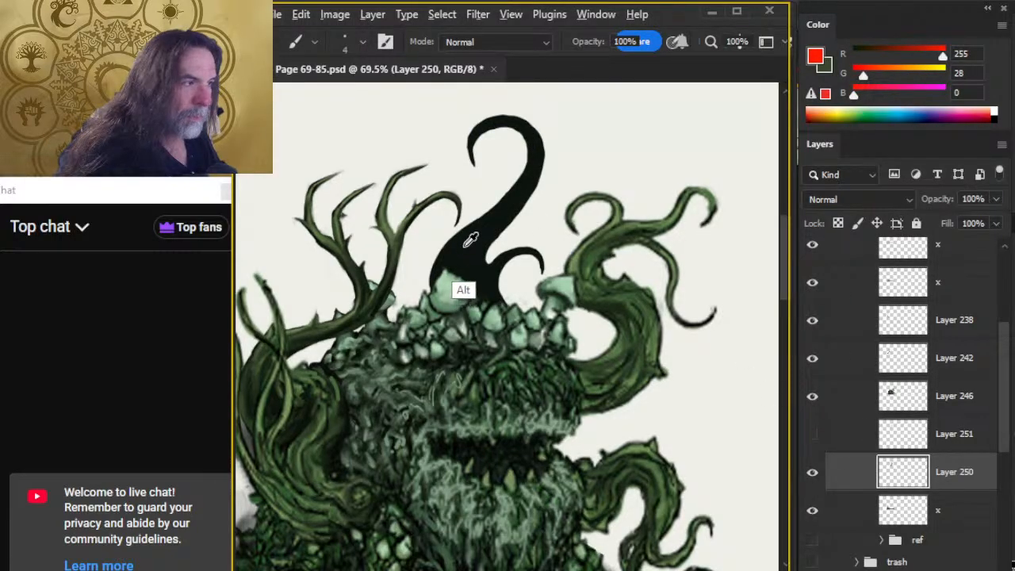
alt+click(466, 278)
click(811, 435)
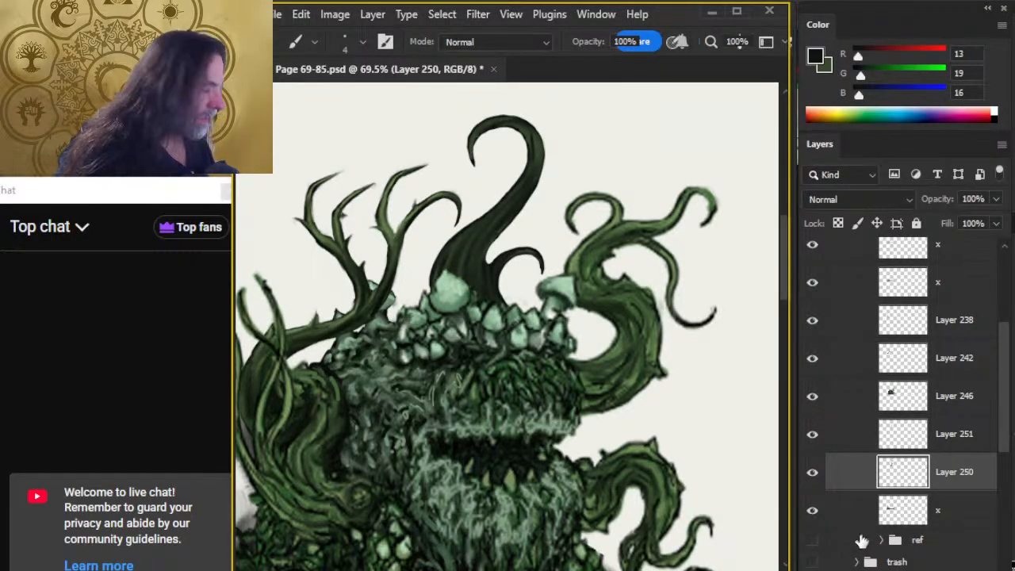
click(854, 435)
alt+click(529, 260)
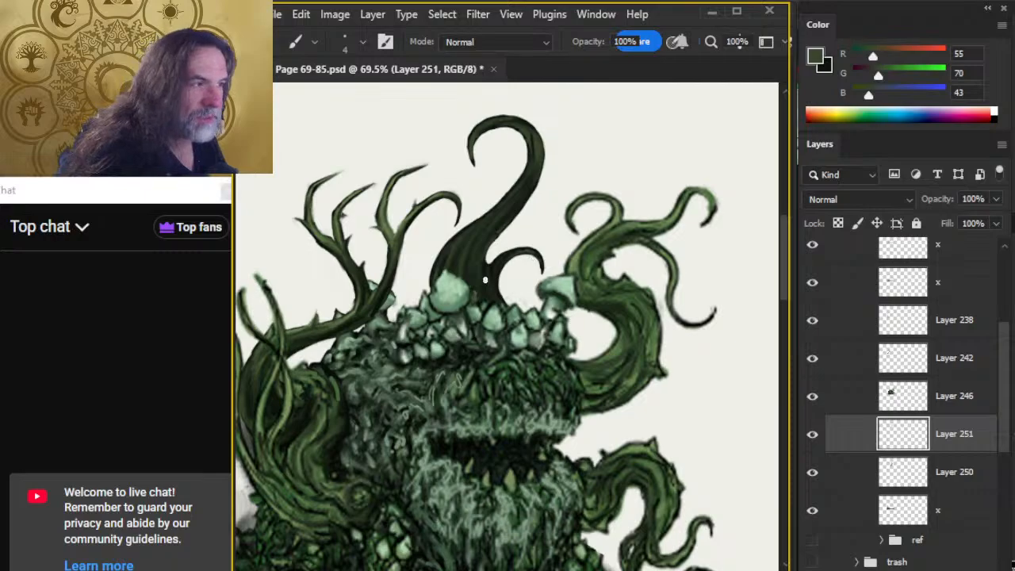
On Layer 250, paint a near-black thorn on the large tentacle's stem just above the small curled tentacle and sharpen it with the size 2 eraser.
key(z)
drag(517, 293, 631, 355)
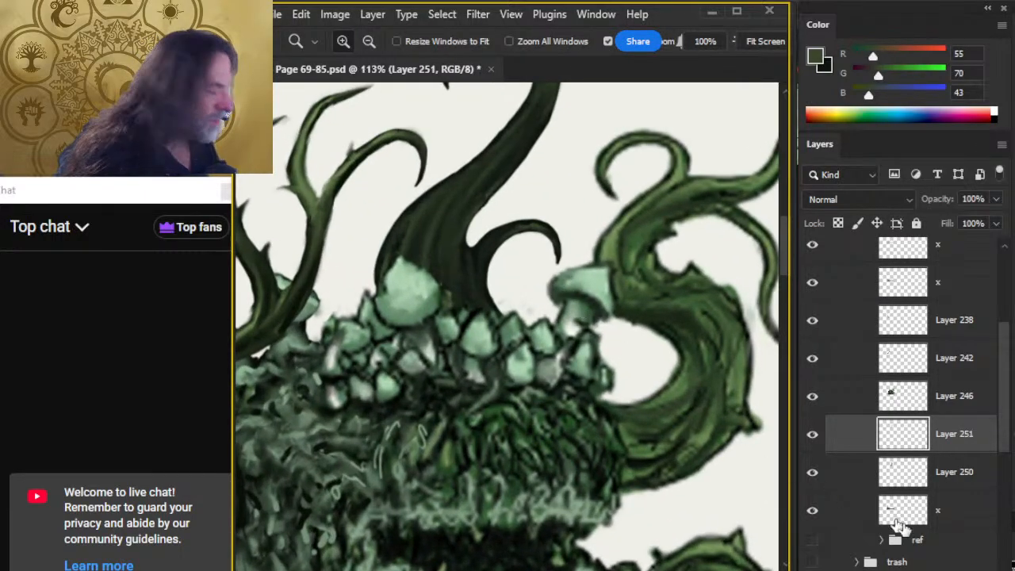
click(865, 478)
key(b)
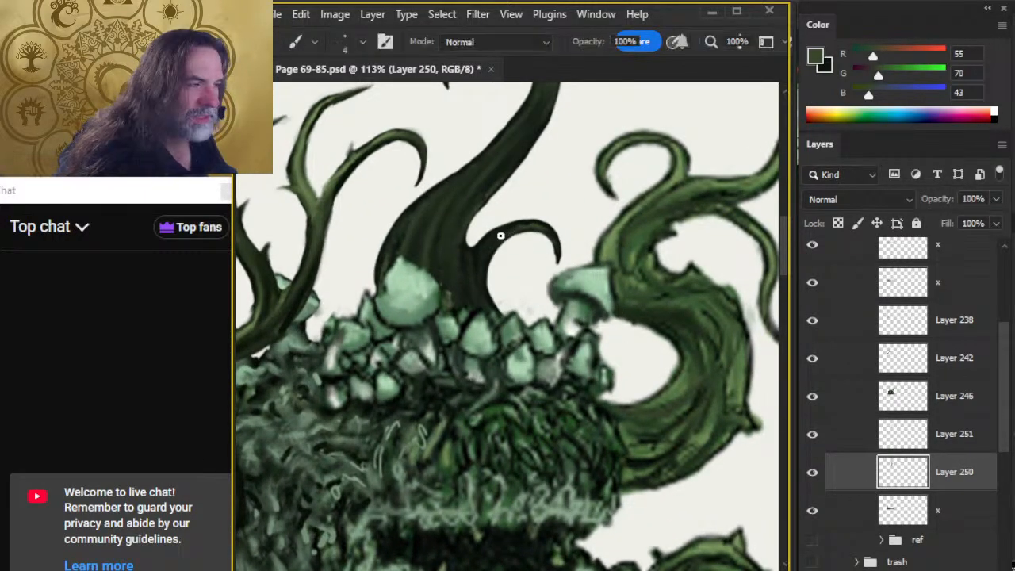
alt+click(500, 233)
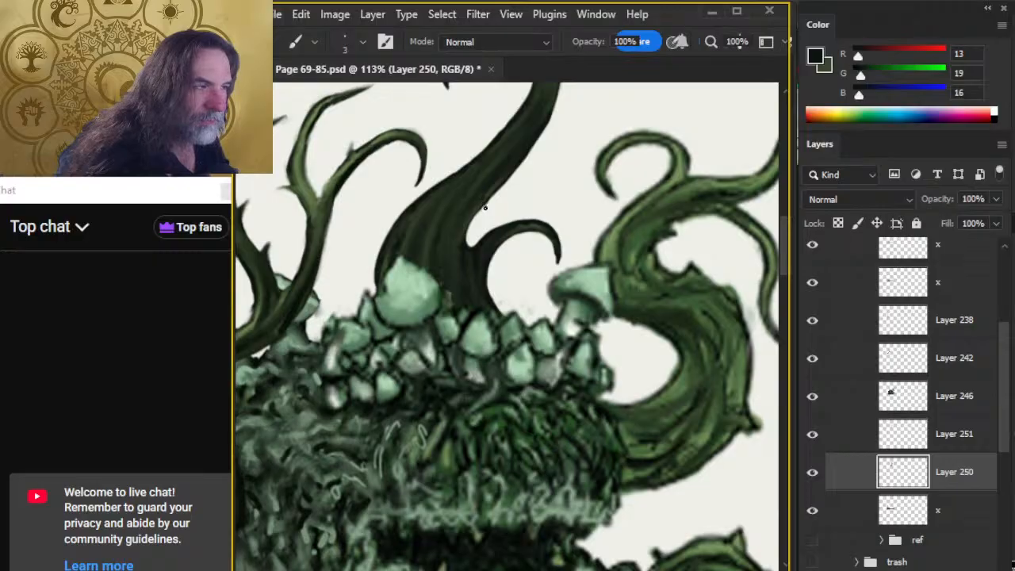
drag(512, 200, 477, 212)
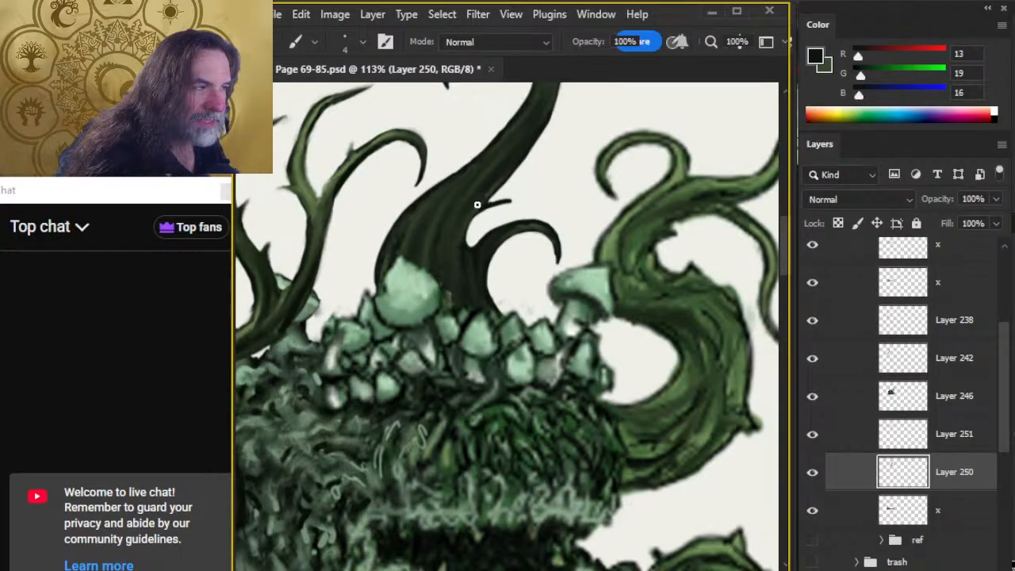
key(e)
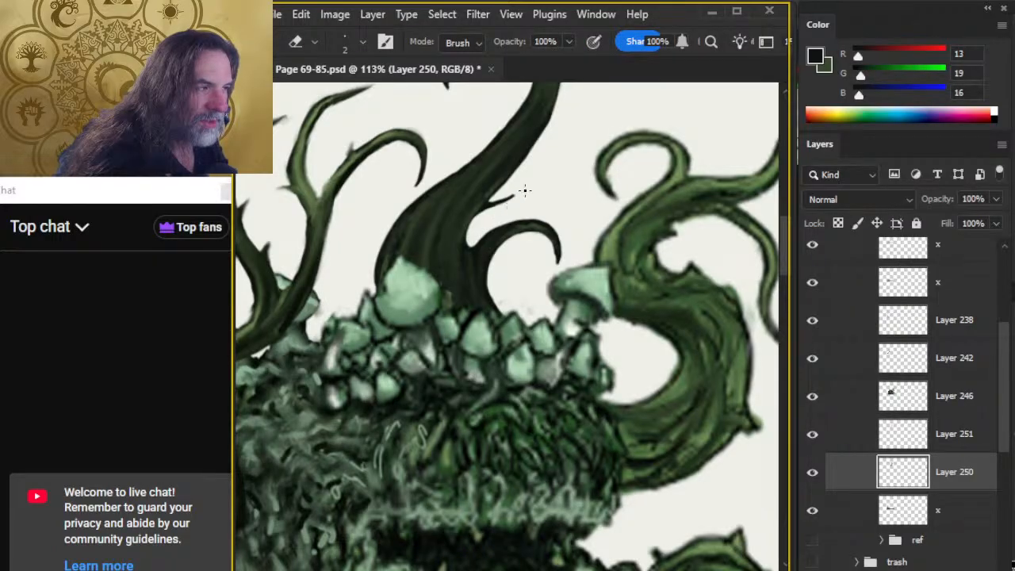
Paint a small near-black thorn inside the large tentacle's hooked top near its tip and shape it with the eraser.
drag(521, 198, 501, 320)
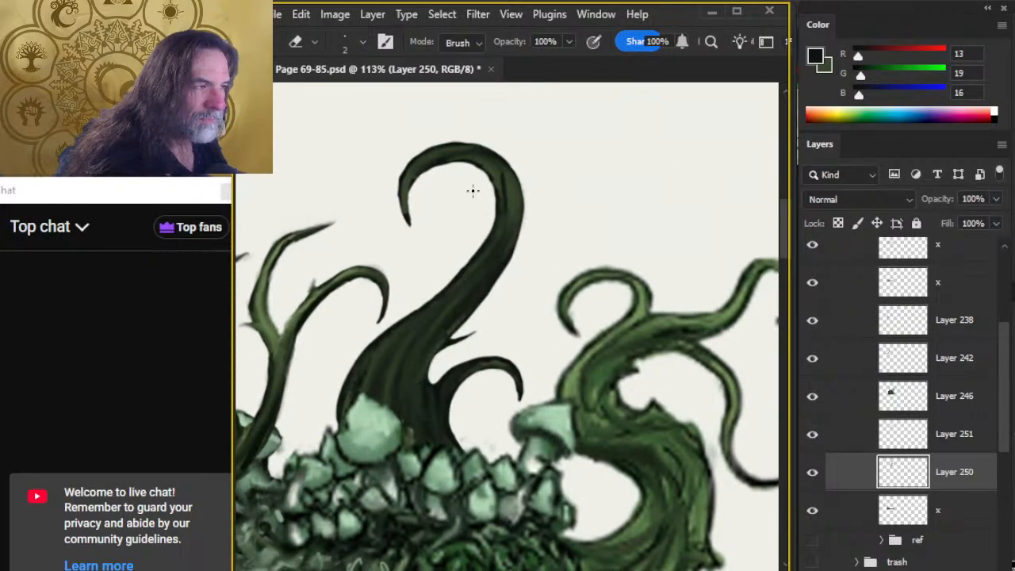
key(b)
key(e)
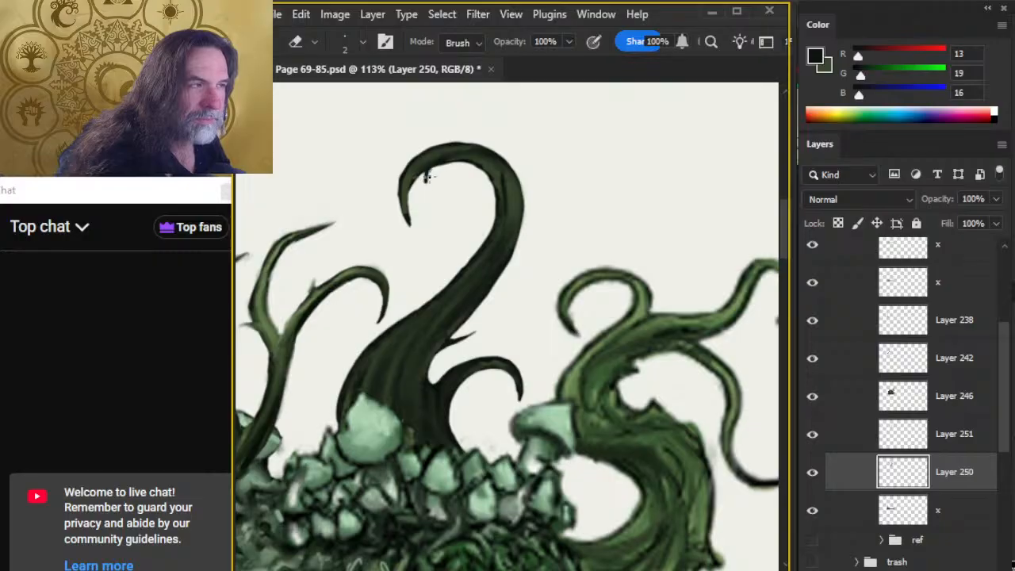
key(r)
drag(427, 168, 424, 180)
key(b)
key(e)
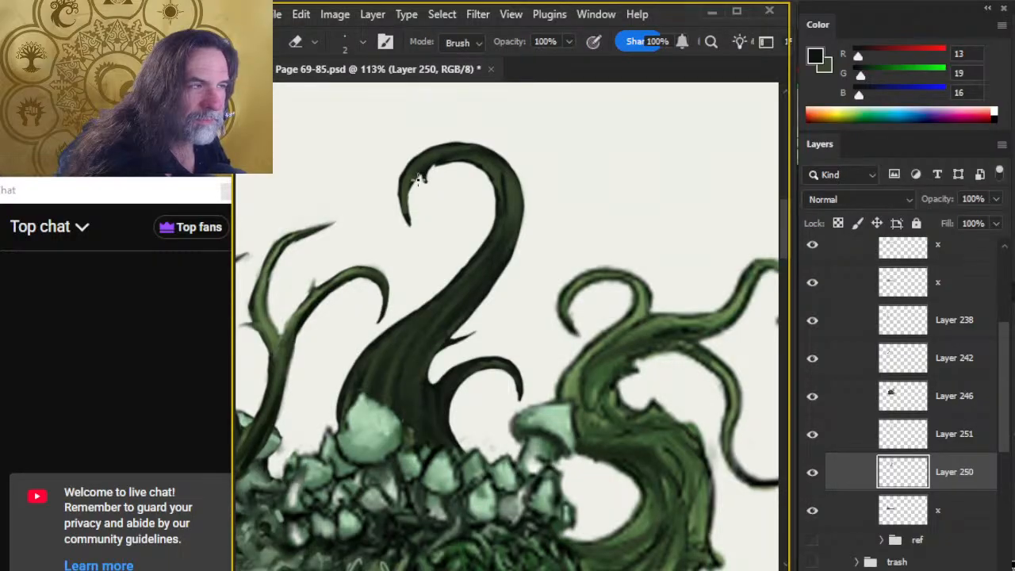
key(b)
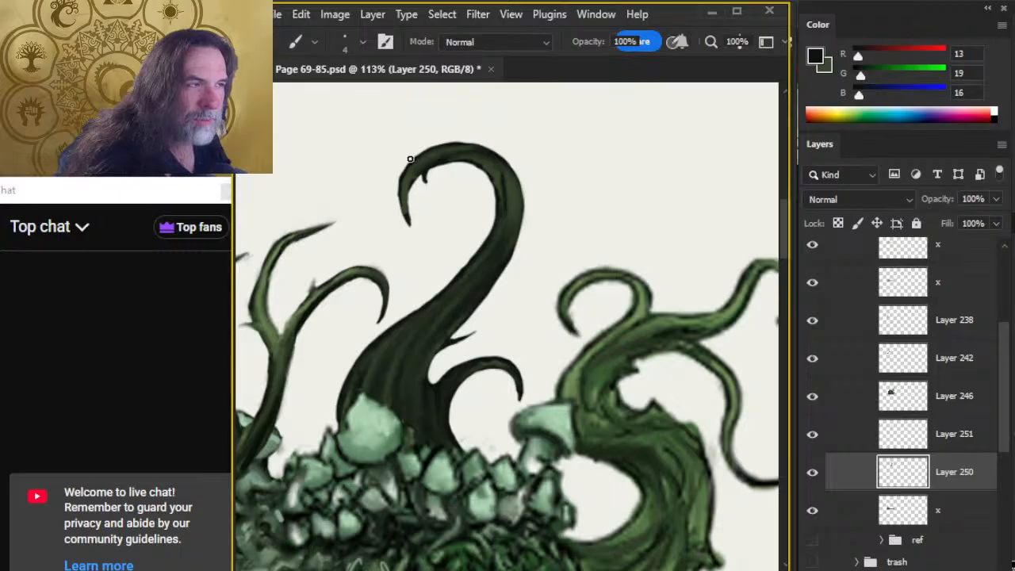
key(e)
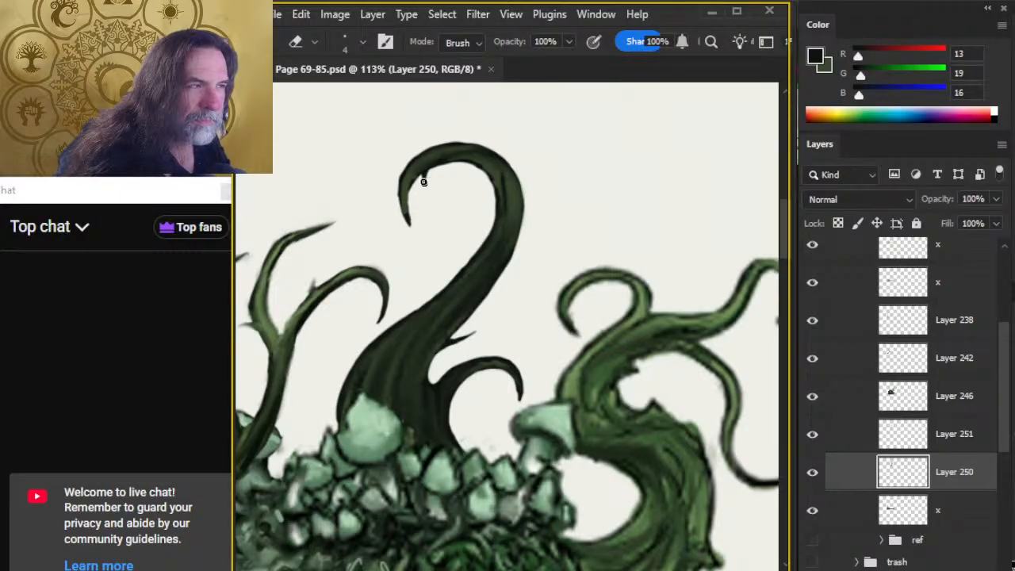
Paint near-black thorns on the hook's outer edge and midway up the large tentacle's stem with the size 4 brush, tapering them with the eraser.
key(b)
drag(417, 159, 392, 161)
key(e)
key(b)
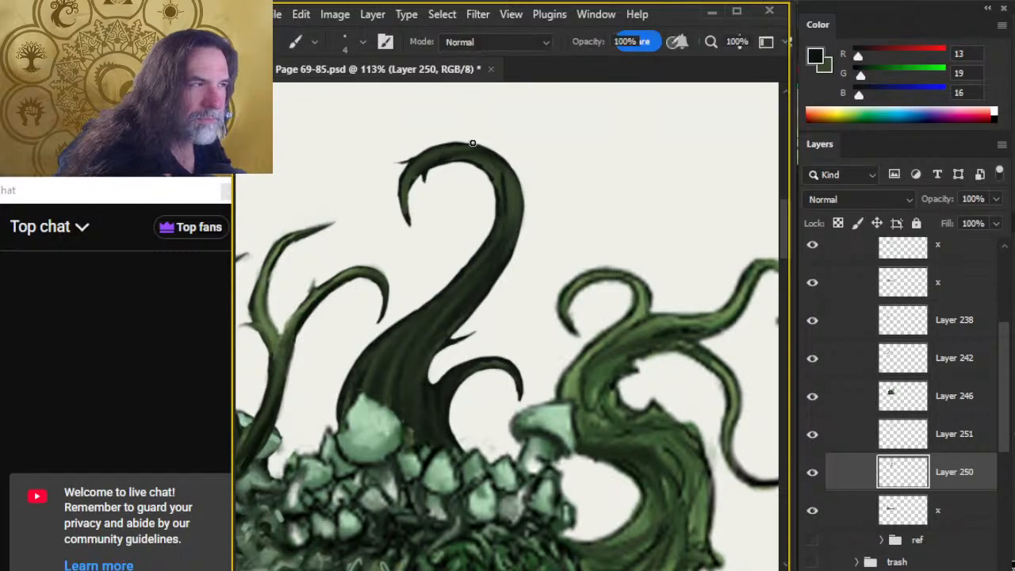
key(e)
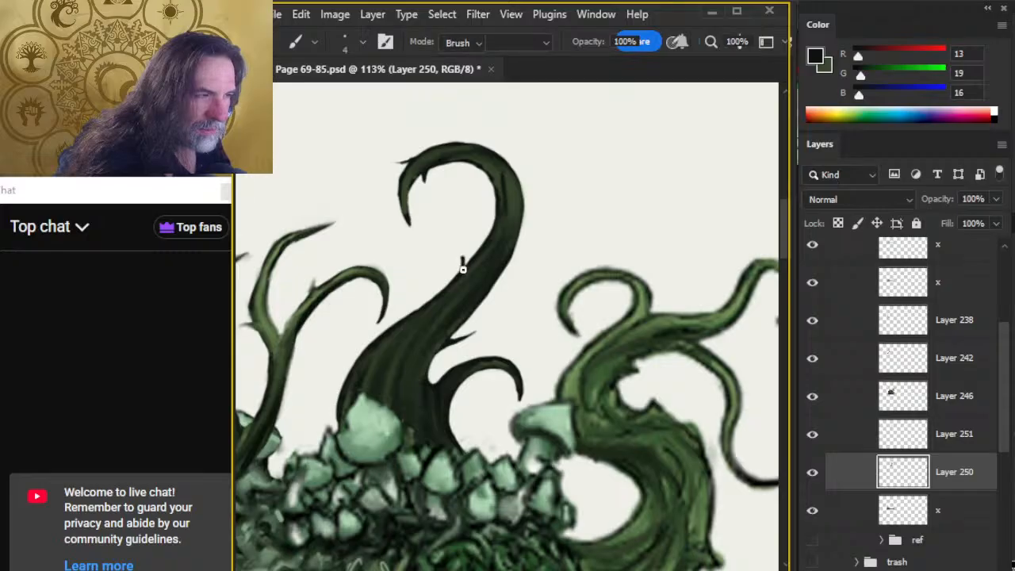
key(b)
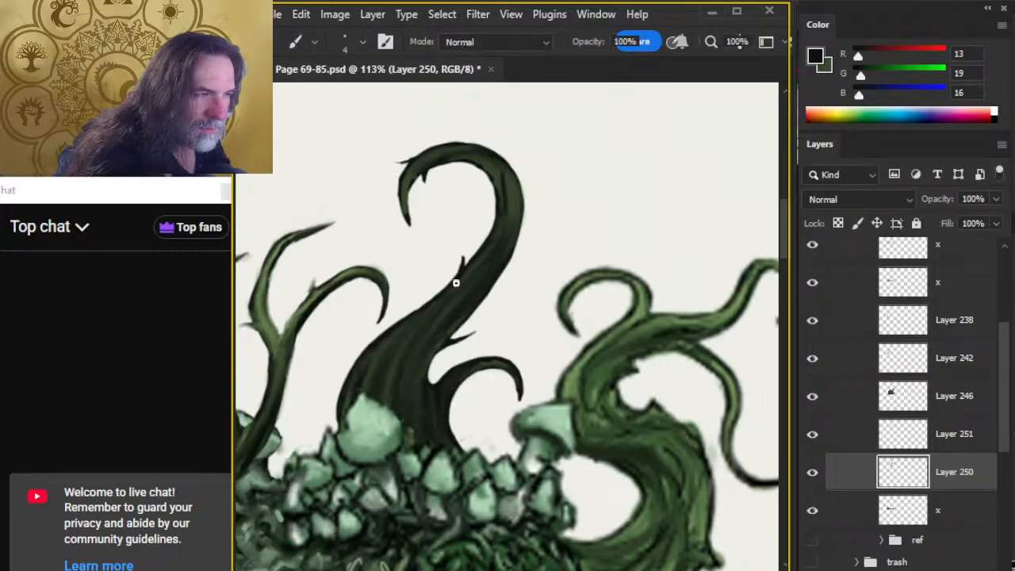
key(e)
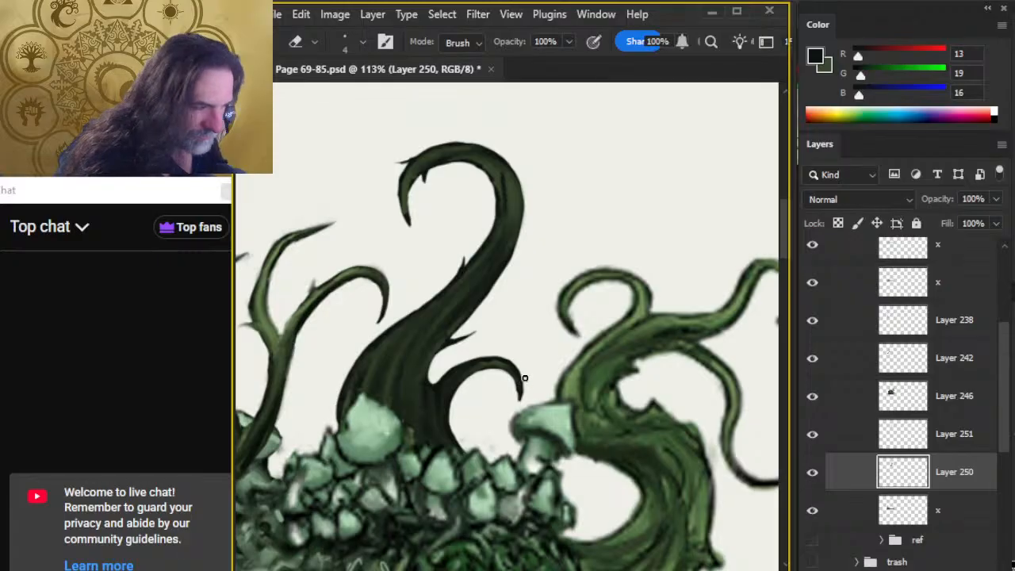
key(b)
key(e)
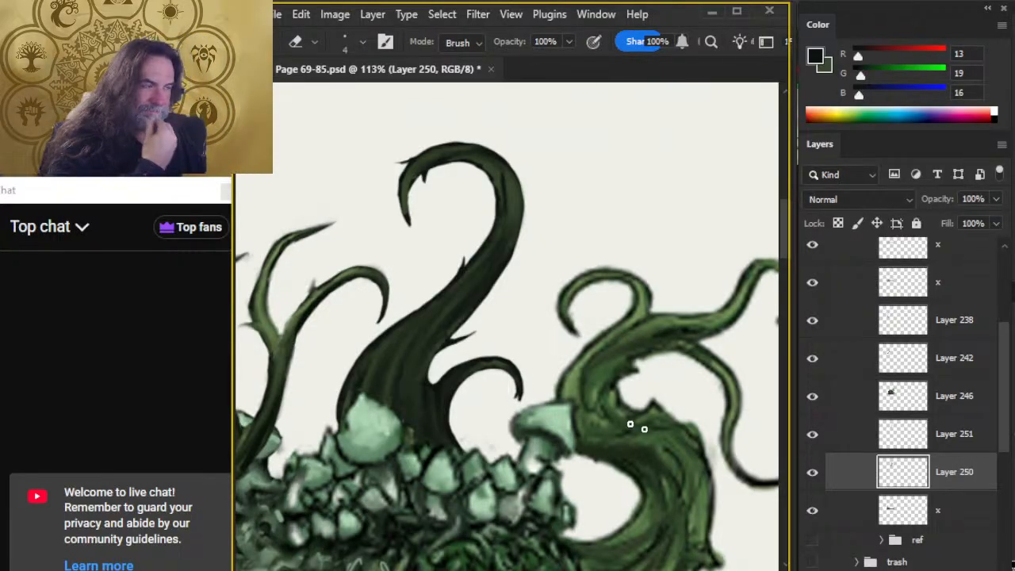
On Layer 251, add dark green to the hook's thorns and the small curled tentacle's tip with a fine brush, blending with the size 9 Smudge tool.
click(928, 430)
key(b)
alt+click(713, 401)
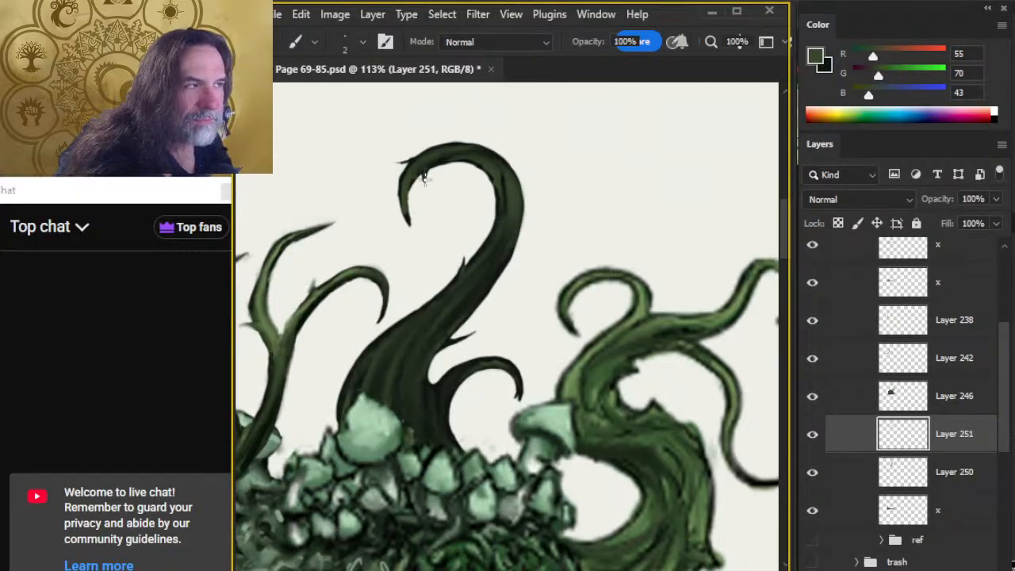
key(r)
key(b)
key(r)
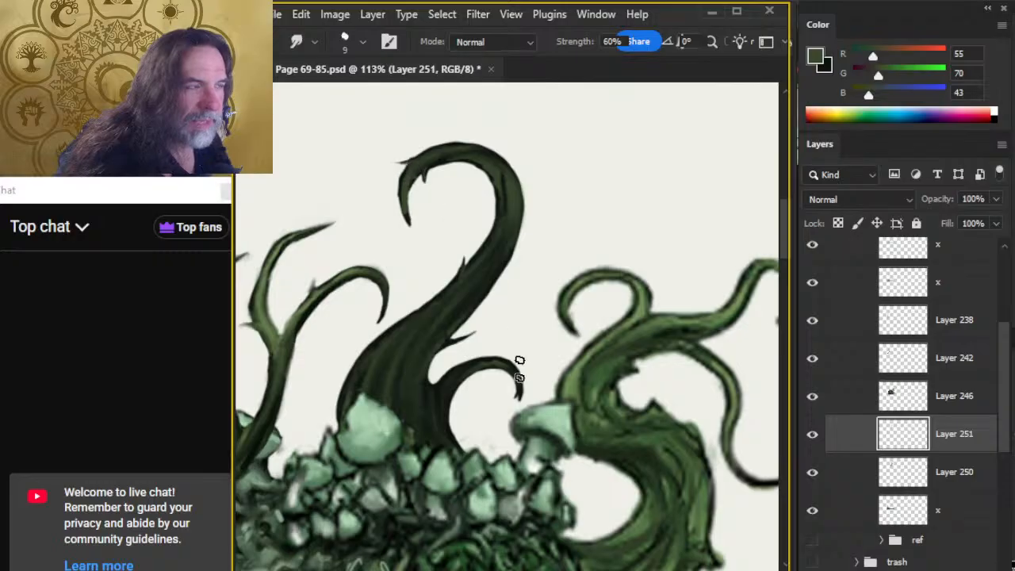
key(b)
key(r)
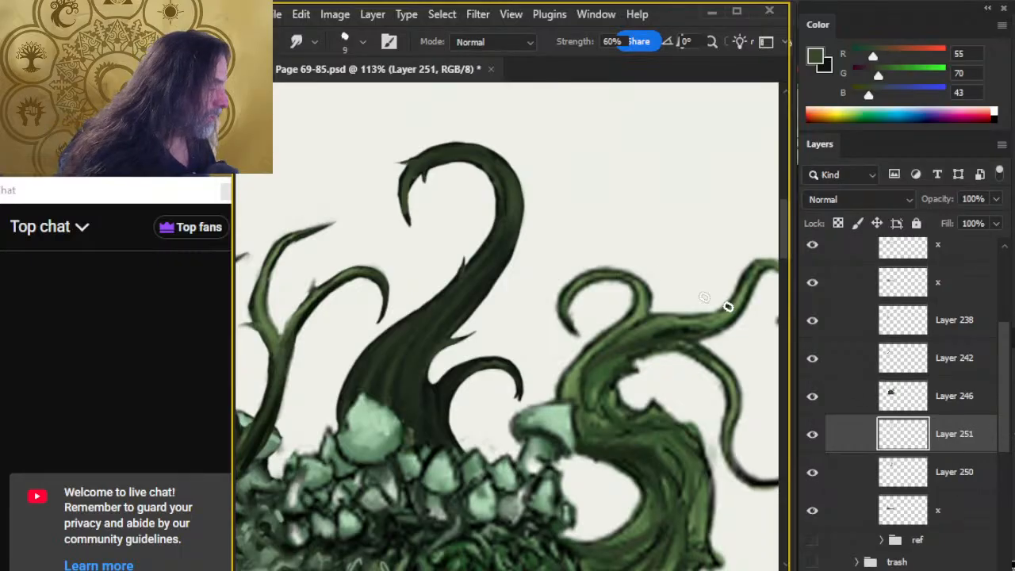
Compare the dark tentacle base and its green shading by switching Layers 250 and 251 off and on.
key(e)
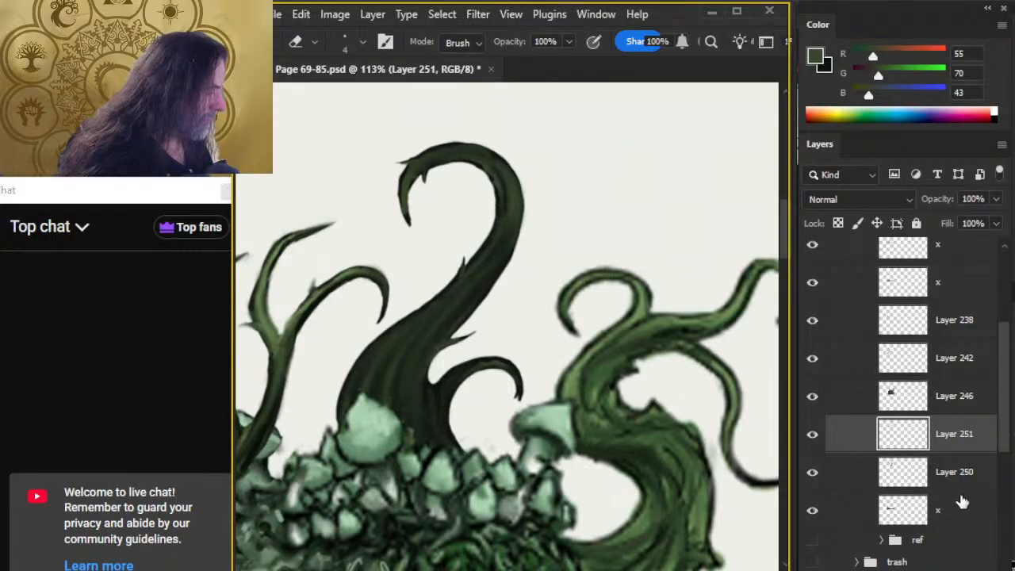
click(947, 510)
click(943, 469)
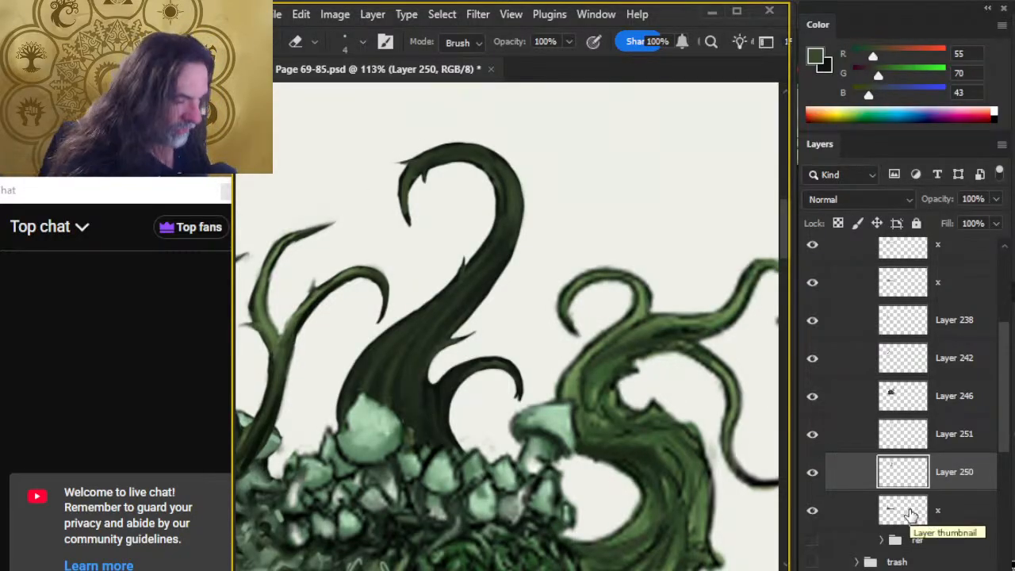
click(810, 475)
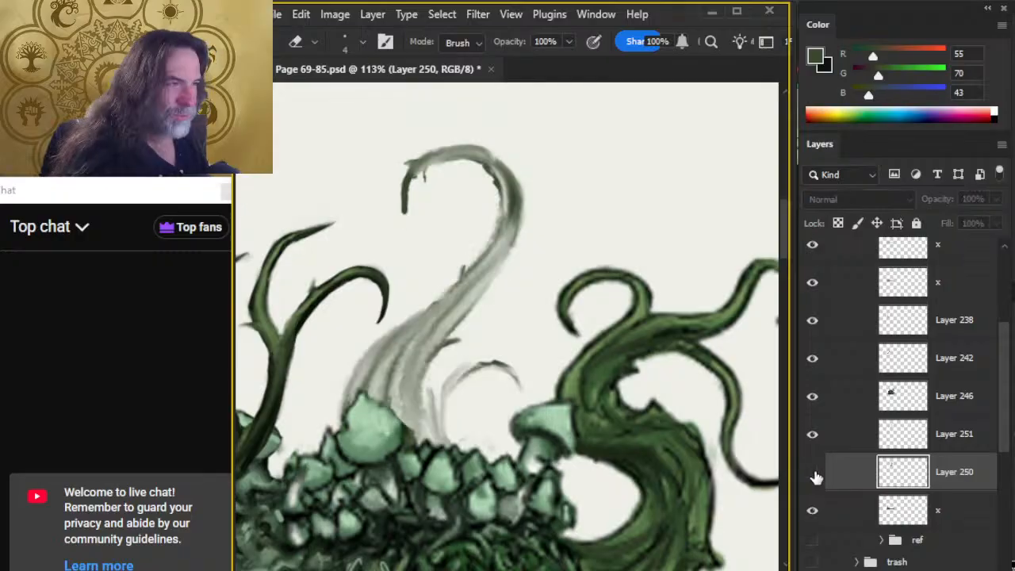
click(812, 474)
click(815, 436)
click(816, 438)
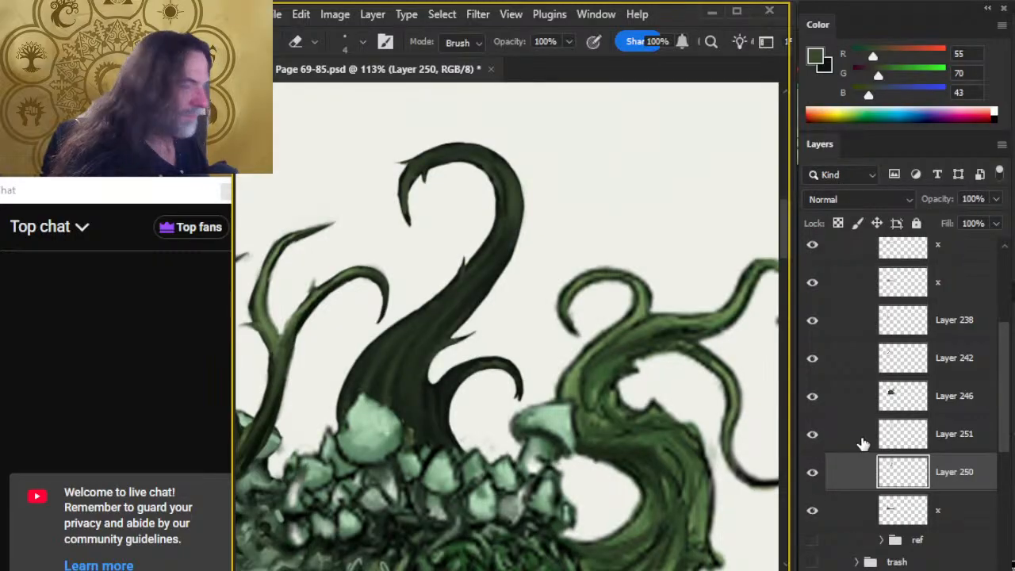
Add a new layer above Layer 251 and sample a lighter green (RGB 85, 107, 67) from the thin branching tentacle.
click(862, 442)
key(ctrl+shift+alt+n)
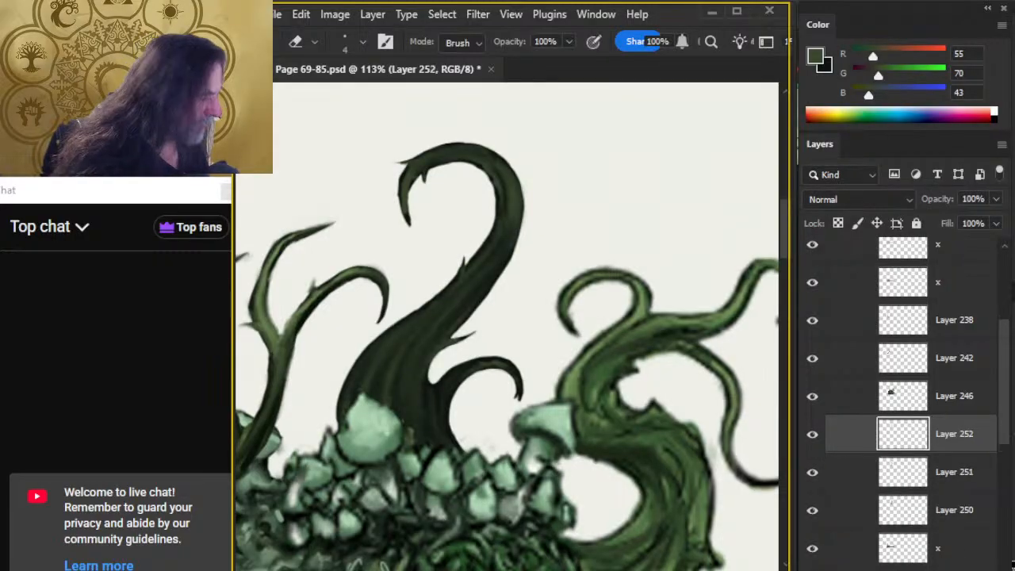
key(b)
alt+click(315, 293)
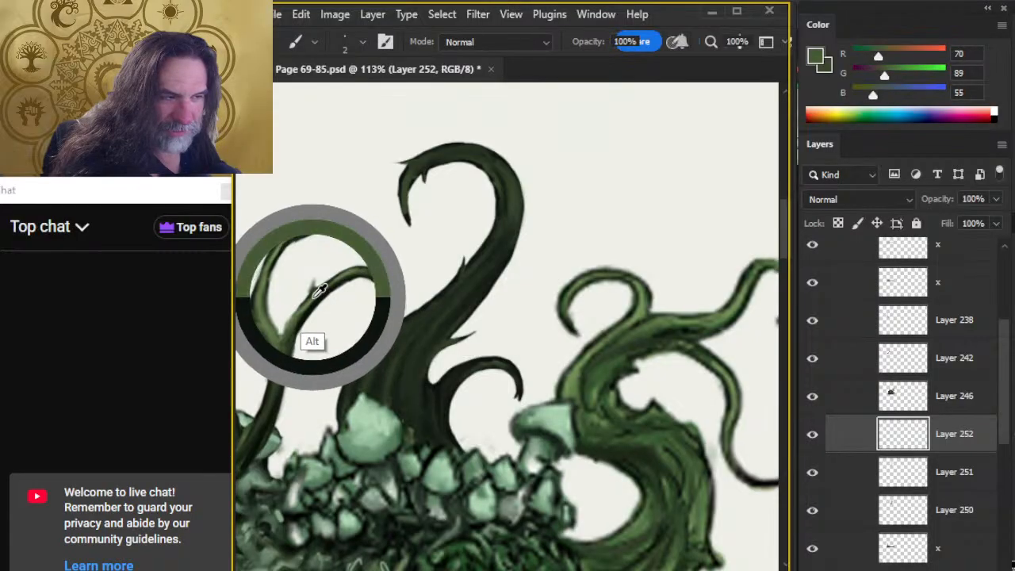
drag(312, 297, 316, 299)
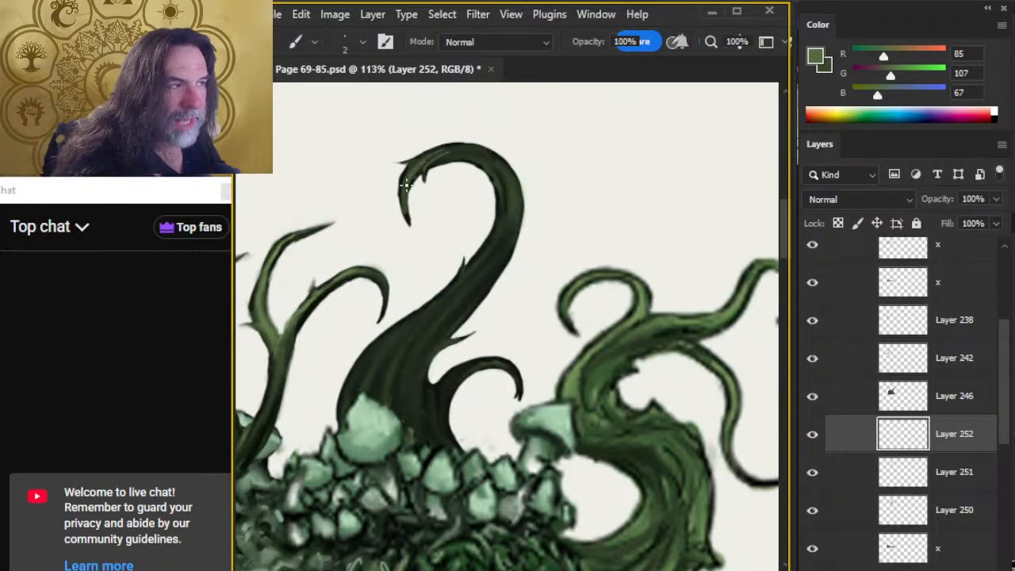
Paint lighter green highlights along the large tentacle's hooked top with the size 2 brush and blend them with the size 9 Smudge tool.
key(r)
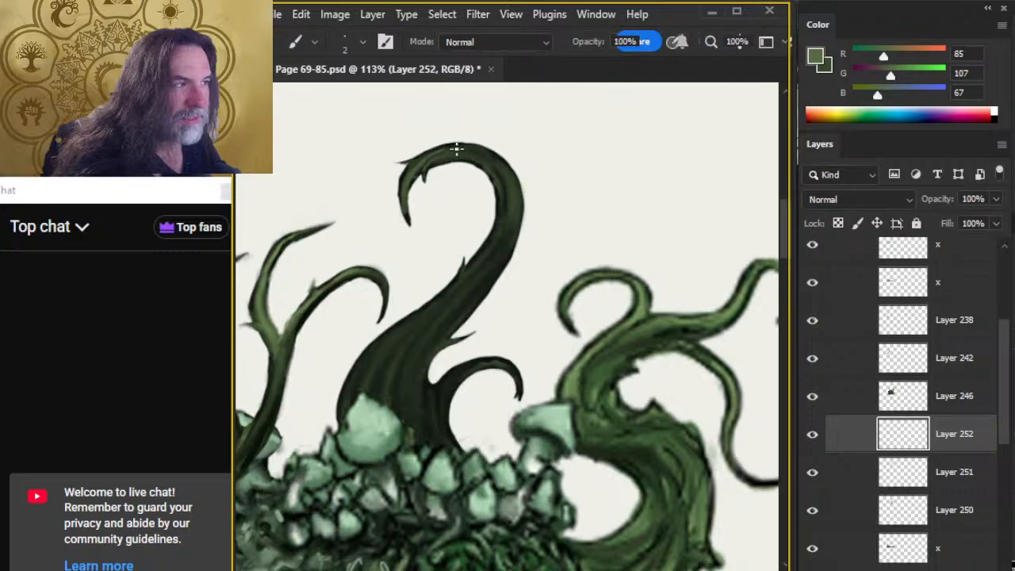
key(b)
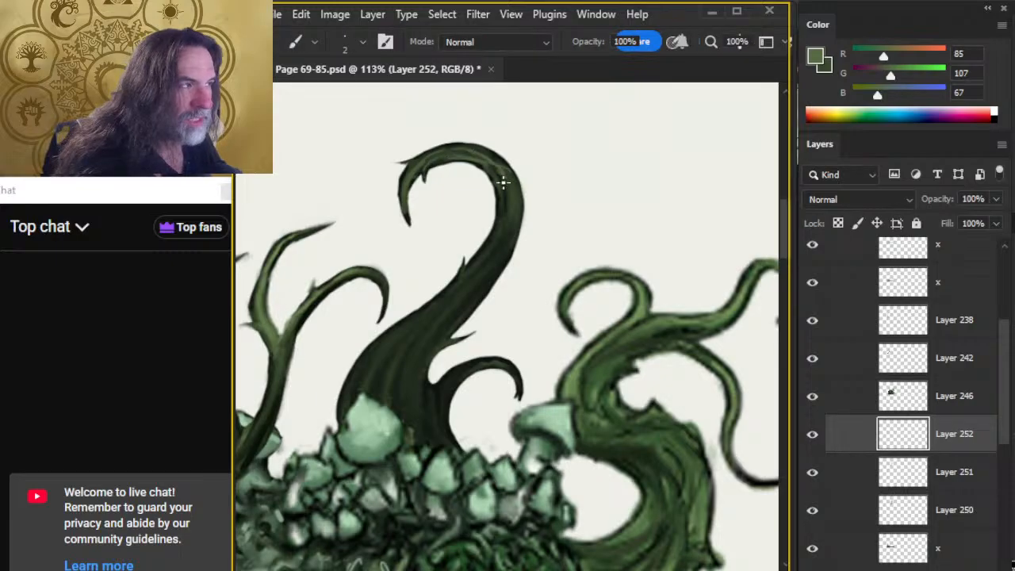
key(r)
key(ctrl+space)
drag(499, 163, 593, 185)
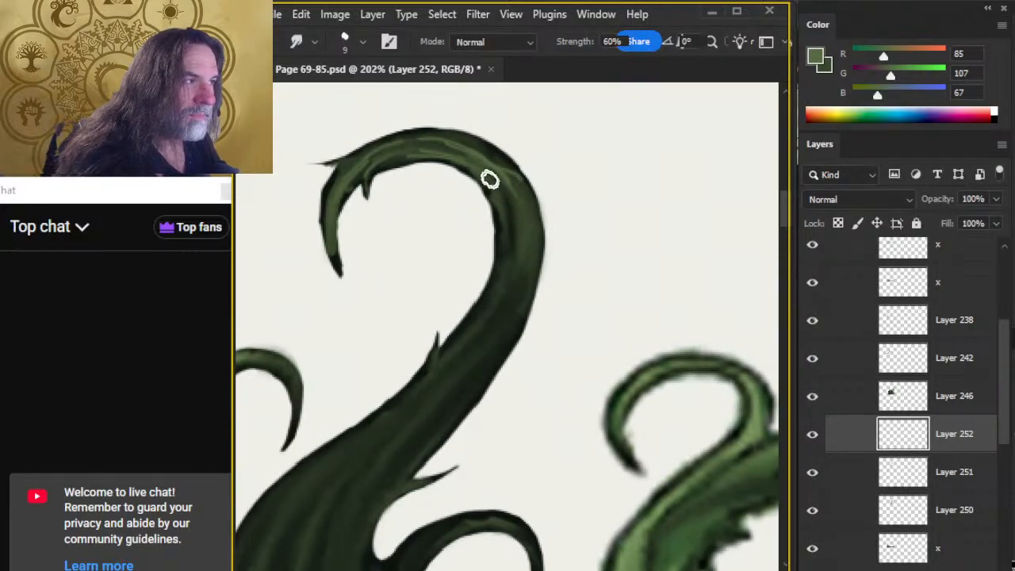
drag(489, 176, 447, 145)
Paint long green highlight streaks down the outer curve of the large tentacle below its hook and smudge them at 60% strength.
key(ctrl+space)
drag(601, 381, 450, 319)
drag(568, 385, 475, 136)
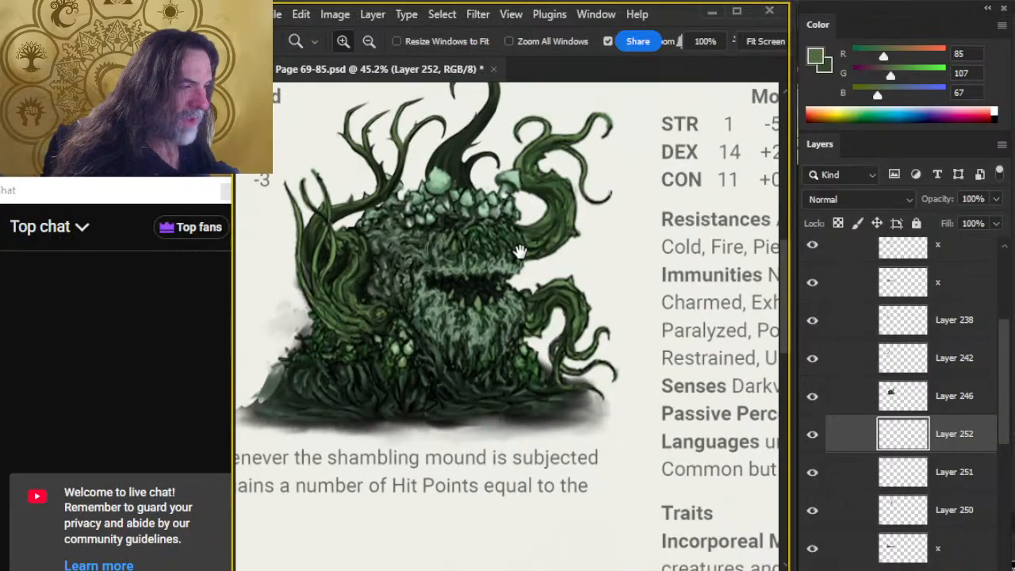
mouse_move(564, 320)
mouse_down()
mouse_move(588, 359)
mouse_move(818, 549)
mouse_move(618, 367)
mouse_move(493, 286)
mouse_move(500, 412)
mouse_up()
drag(478, 250, 589, 287)
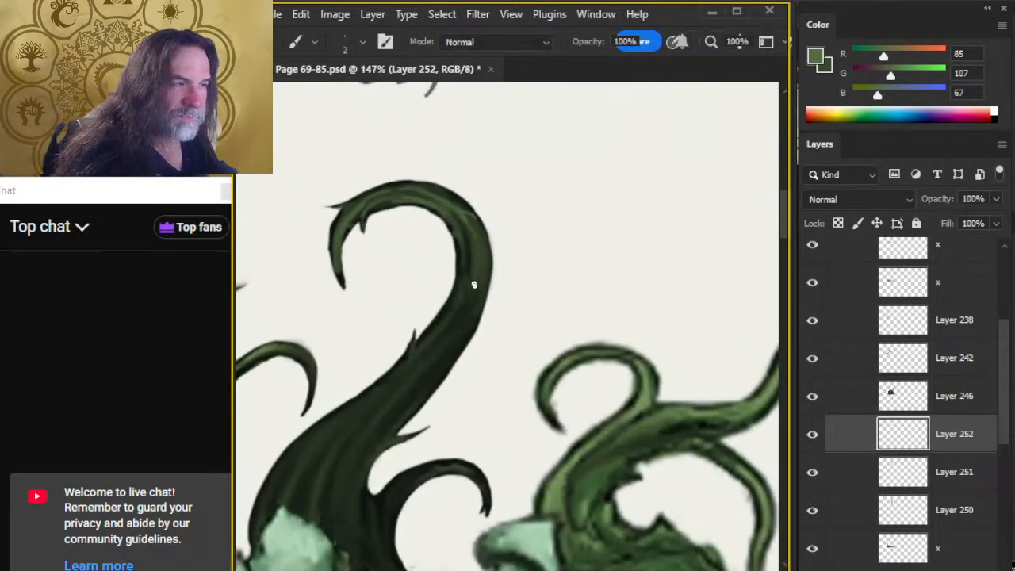
mouse_move(471, 242)
mouse_down()
mouse_move(451, 319)
mouse_move(461, 320)
mouse_move(475, 244)
mouse_up()
drag(474, 231, 462, 343)
key(r)
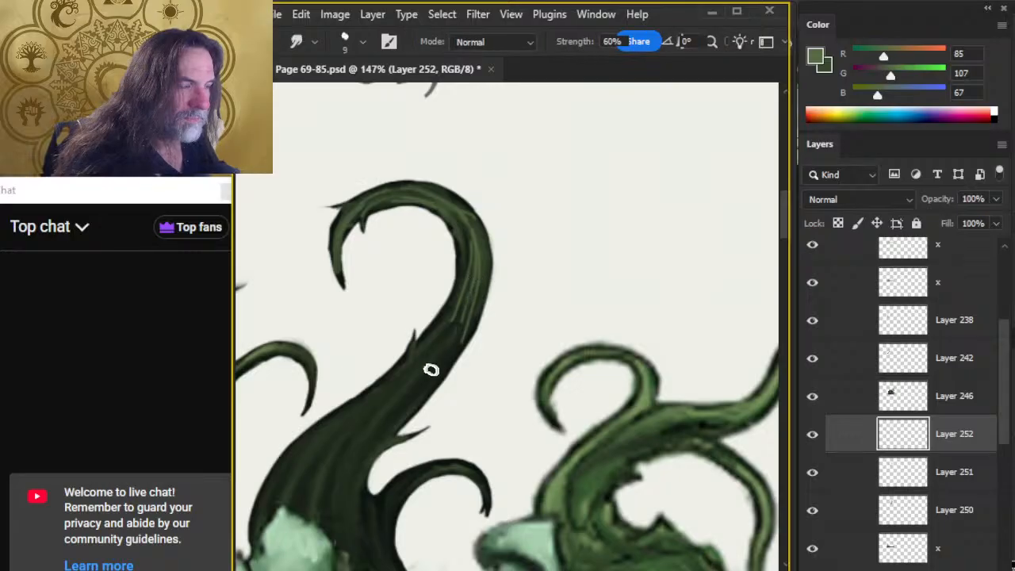
drag(474, 221, 473, 324)
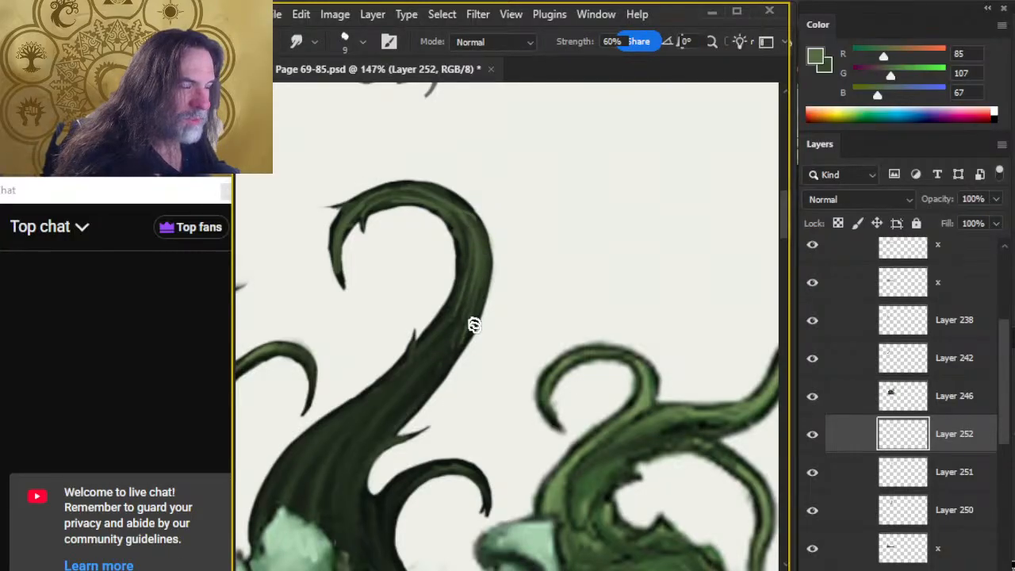
Examine the shambling mound's overall look beside the neighbouring Specter and Spectral Knight stat blocks.
drag(629, 409, 450, 399)
mouse_move(655, 450)
mouse_down()
mouse_move(457, 352)
mouse_move(356, 328)
mouse_move(332, 290)
mouse_up()
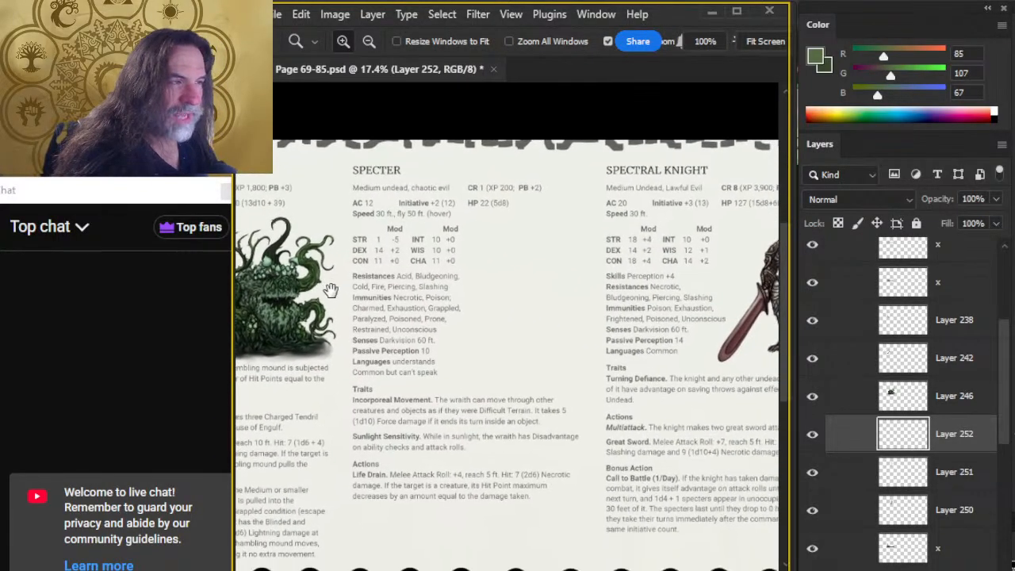
drag(670, 323, 482, 298)
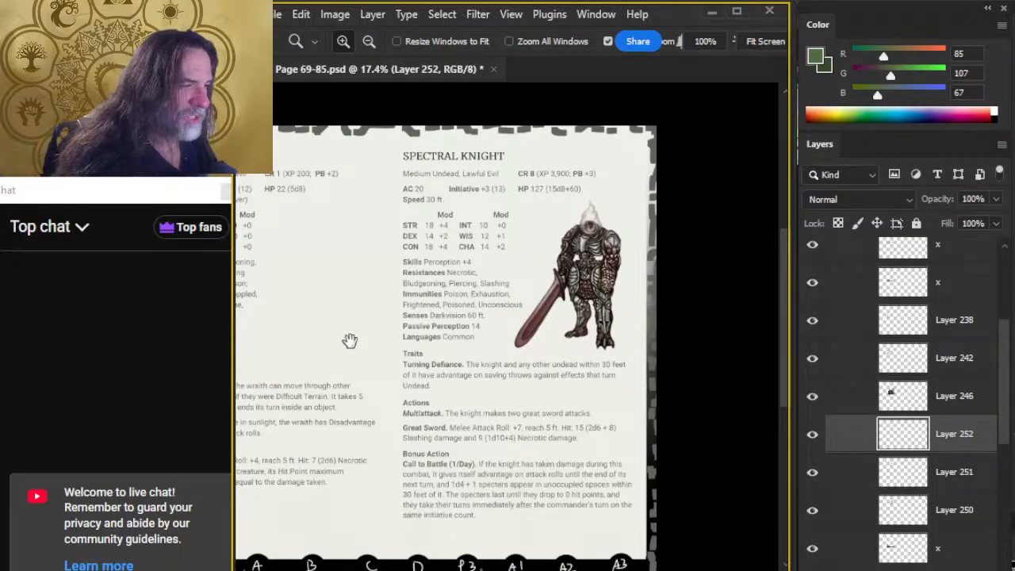
drag(349, 341, 657, 300)
drag(346, 308, 402, 319)
mouse_move(433, 254)
mouse_down()
mouse_move(487, 259)
mouse_move(515, 236)
mouse_up()
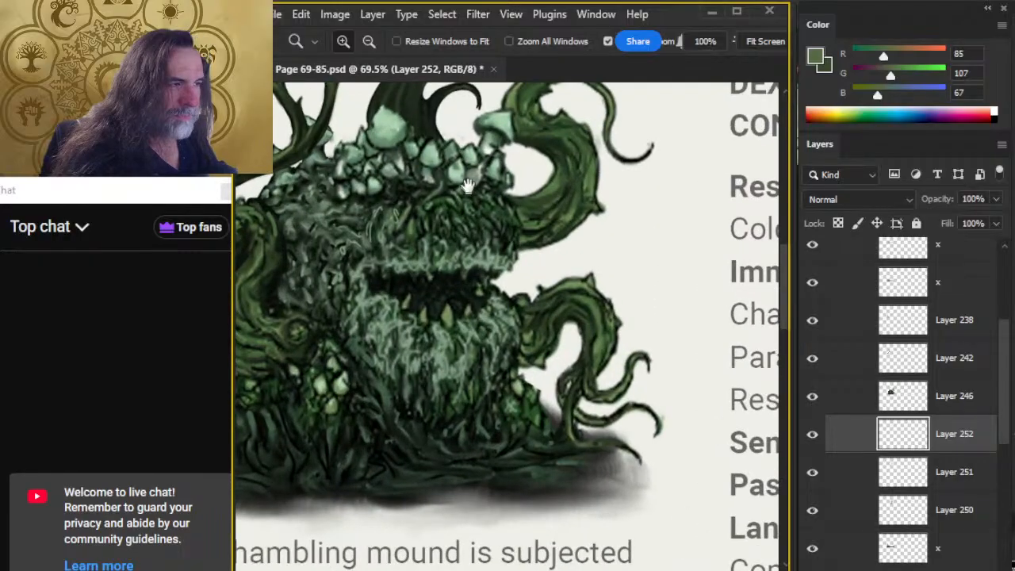
Return to the large tentacle and extend the green highlight streaks down its thicker stem, blending with the Smudge tool.
drag(467, 187, 482, 401)
mouse_move(439, 269)
mouse_down()
mouse_move(395, 321)
mouse_move(421, 279)
mouse_move(388, 339)
mouse_up()
drag(431, 274, 480, 202)
key(r)
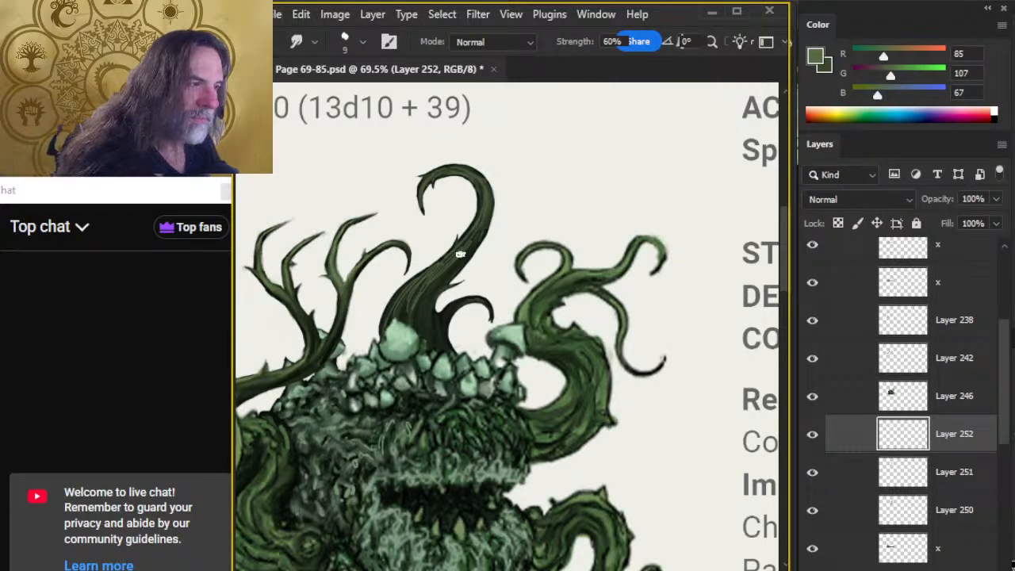
Compare the large tentacle's silhouette, shading and highlights by hiding and restoring Layers 252, 251 and 250.
click(812, 433)
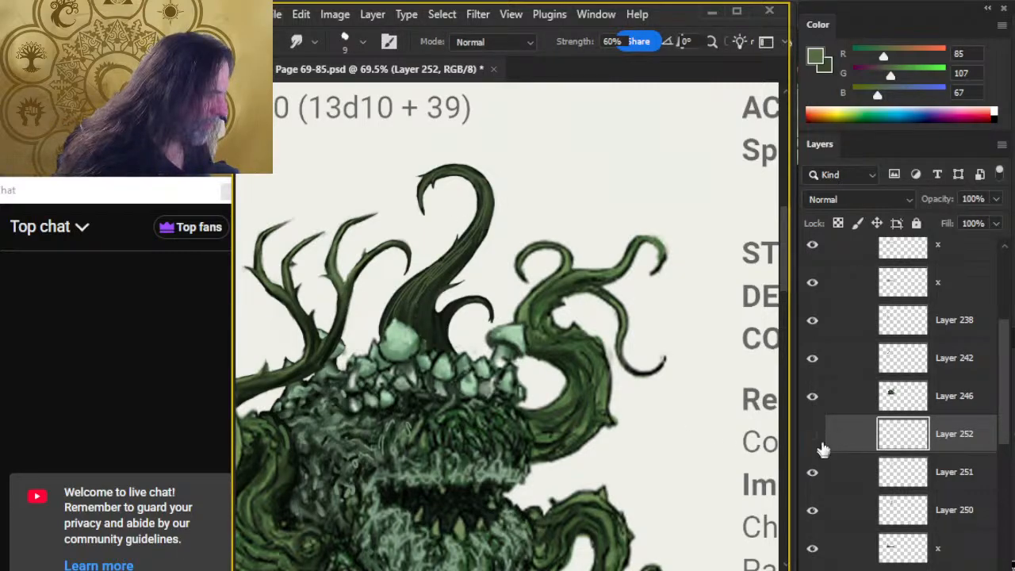
click(812, 471)
click(812, 510)
click(812, 510)
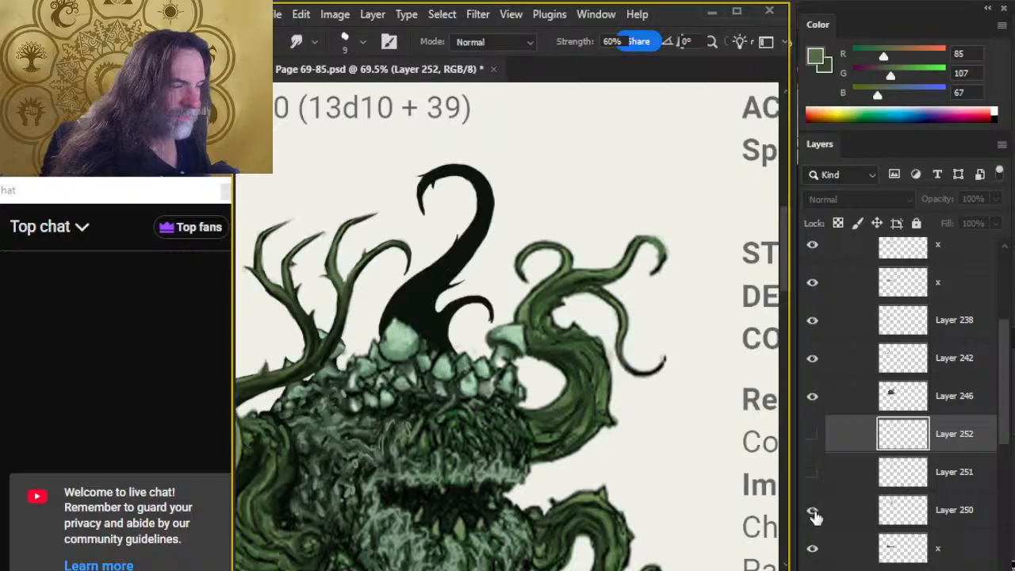
key(z)
mouse_move(446, 299)
mouse_down()
mouse_move(541, 288)
mouse_move(523, 273)
mouse_up()
click(812, 472)
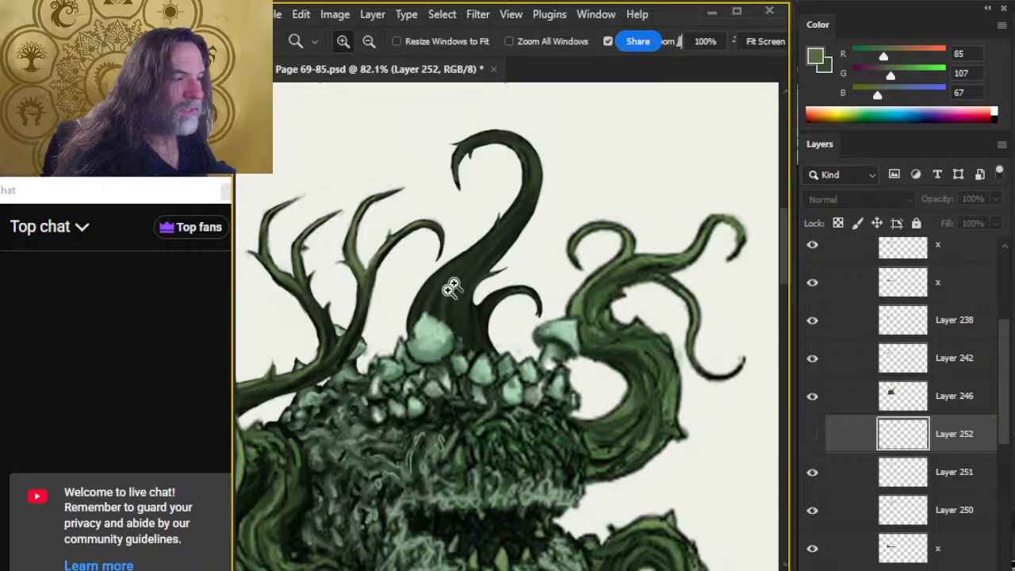
click(812, 434)
On Layer 252, paint fine green streaks on the large tentacle's lower stem near the side thorn and smudge them.
key(b)
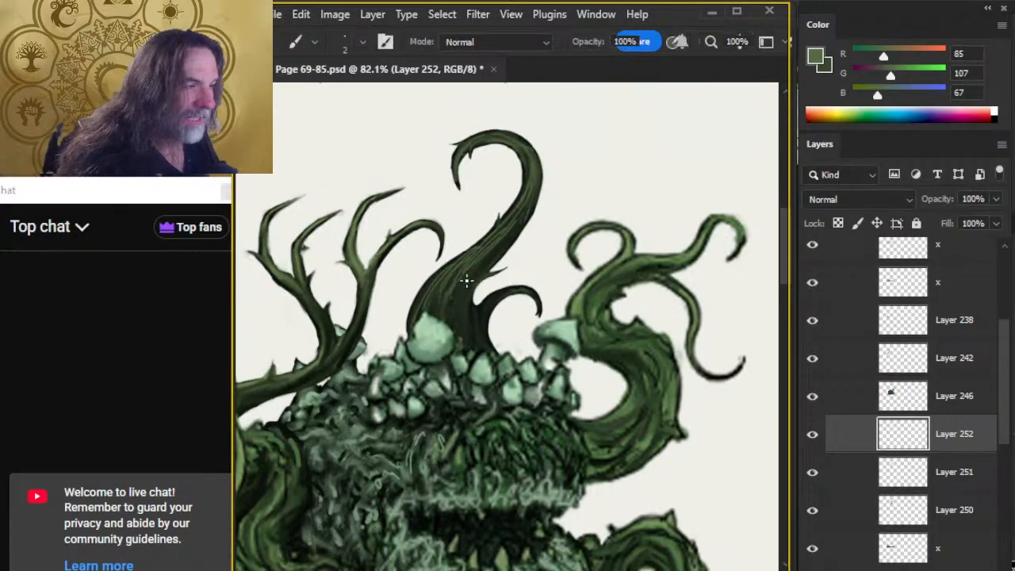
key(r)
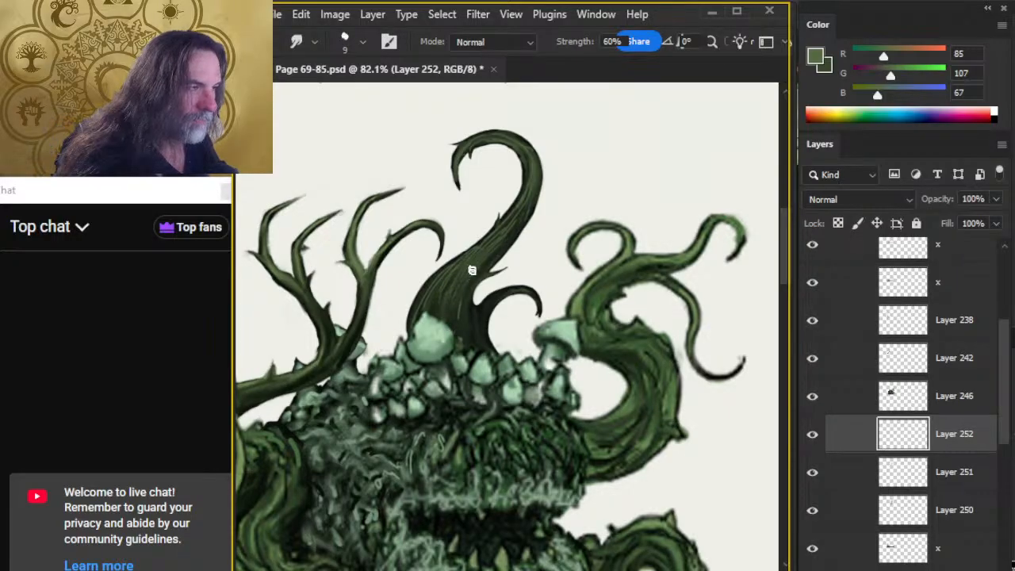
key(b)
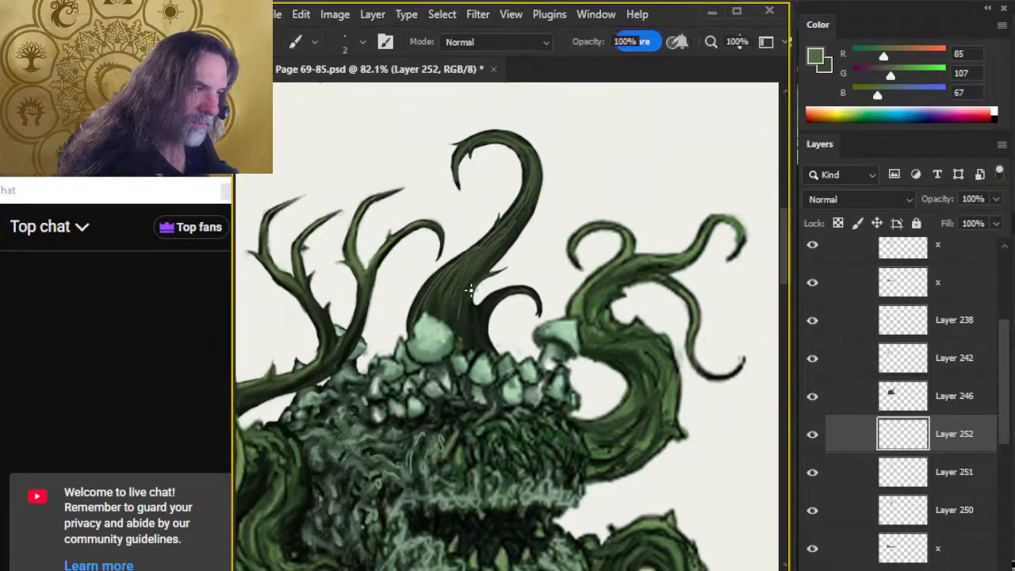
key(r)
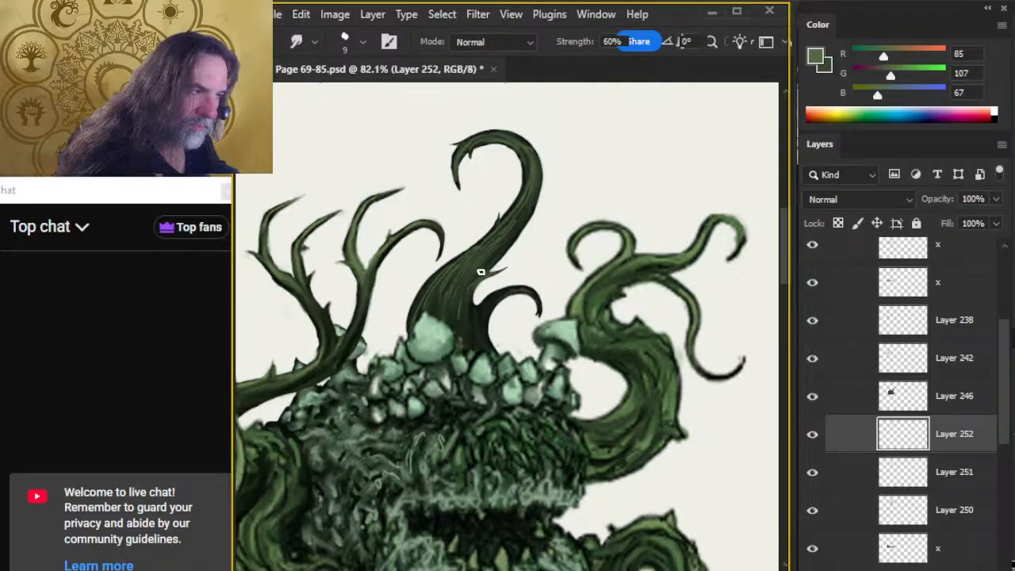
Highlight the small curled tentacle and the stem base beside the large mushroom cap, blending with Smudge and trimming with the size 3 eraser.
key(b)
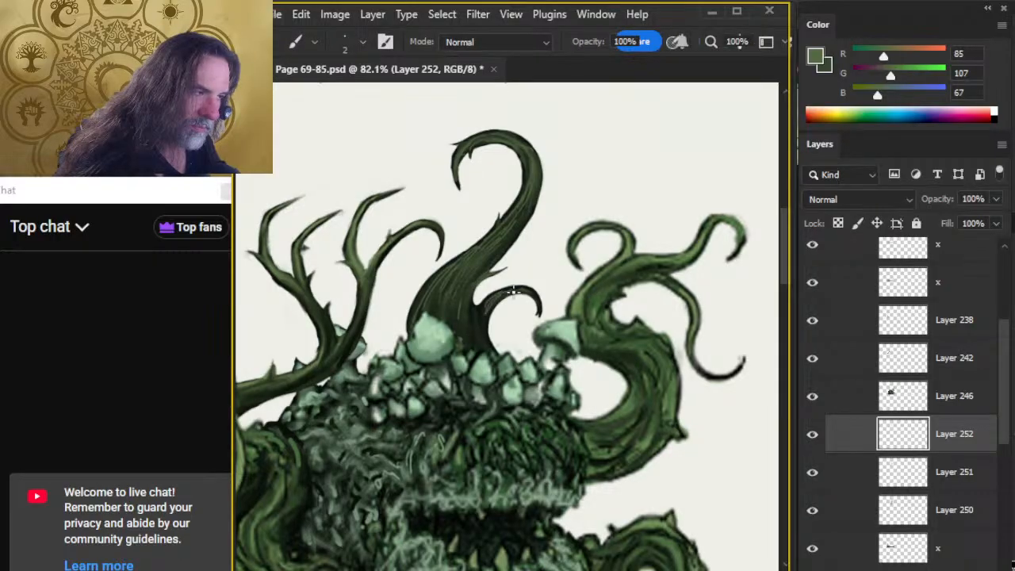
key(r)
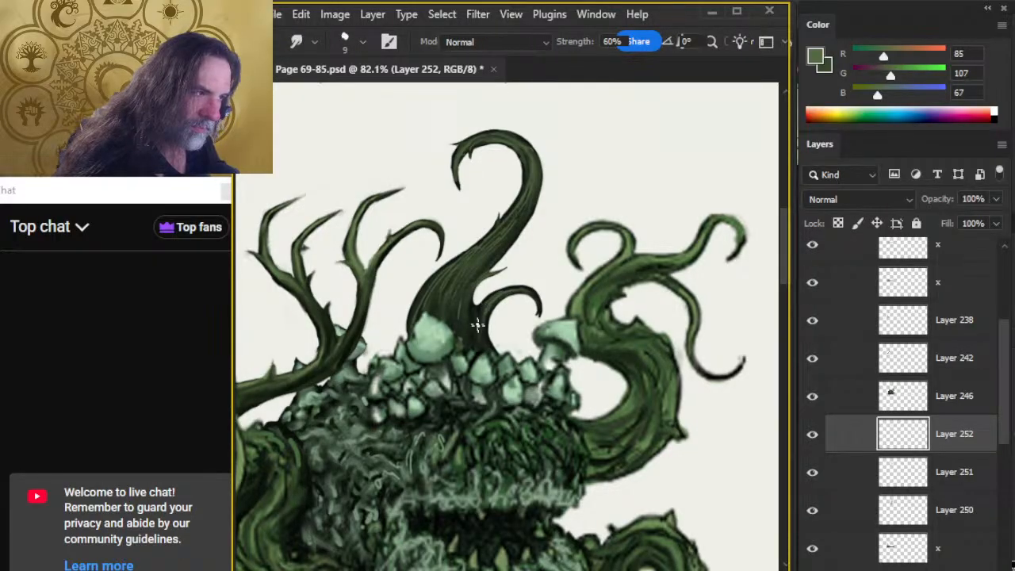
key(b)
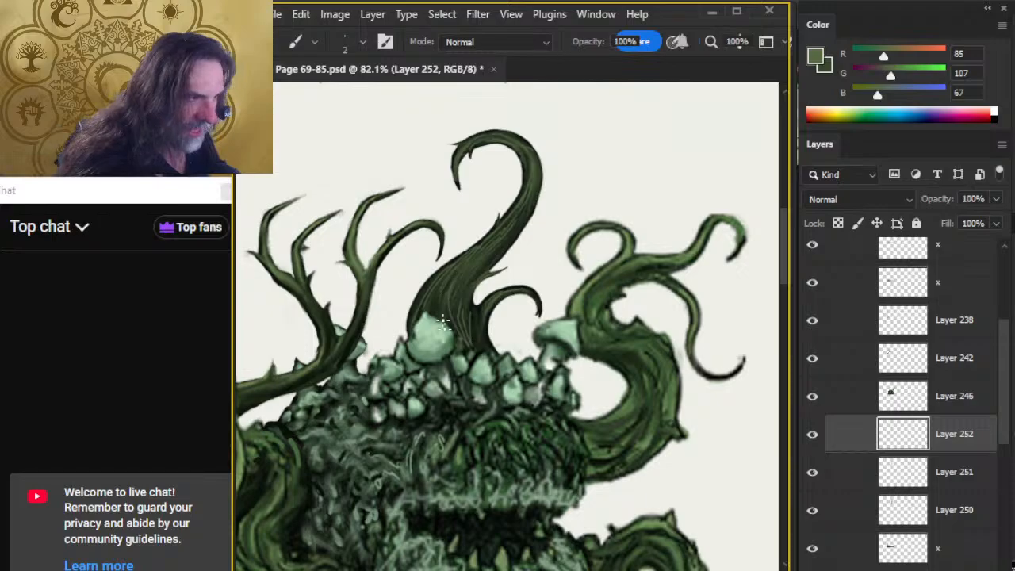
key(r)
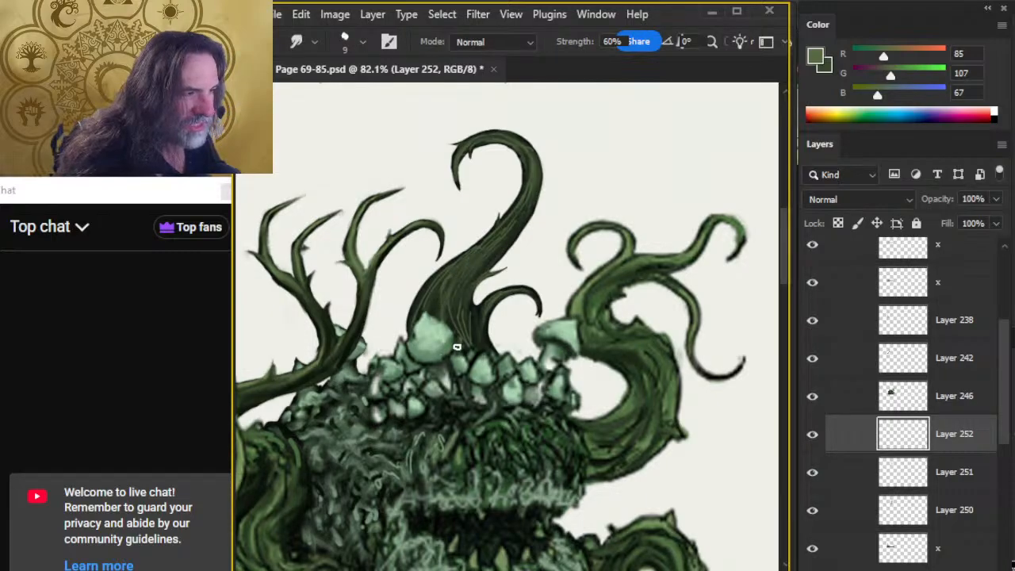
key(b)
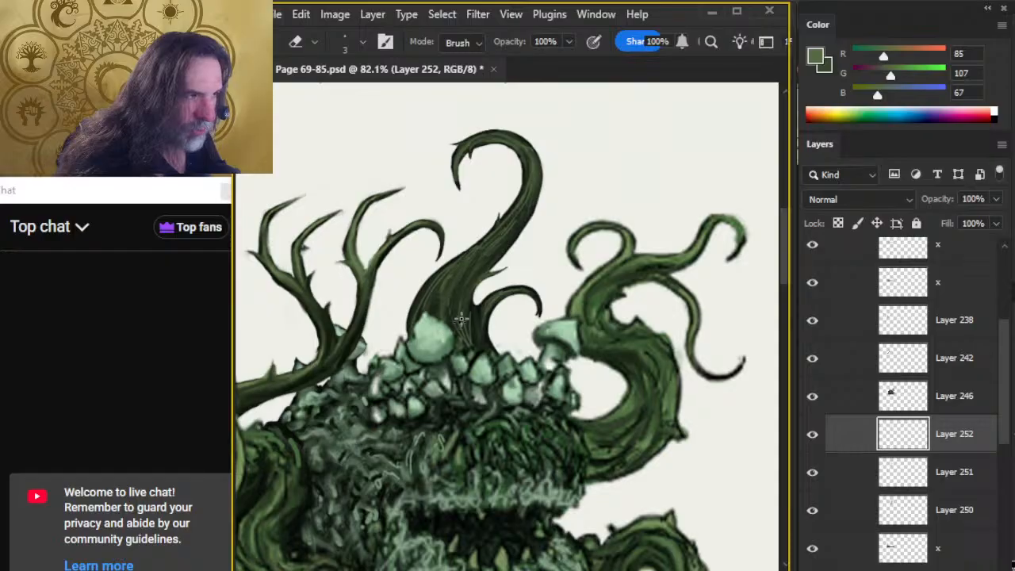
key(r)
key(e)
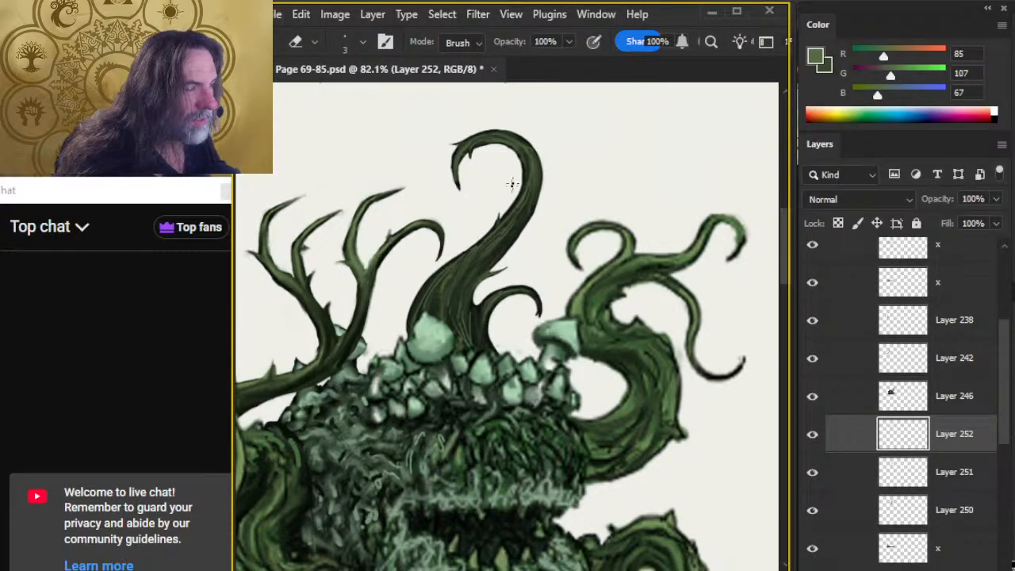
On Layer 252, add more fine green streaks to the large tentacle's lower and middle stem, blending them with the Smudge tool.
key(r)
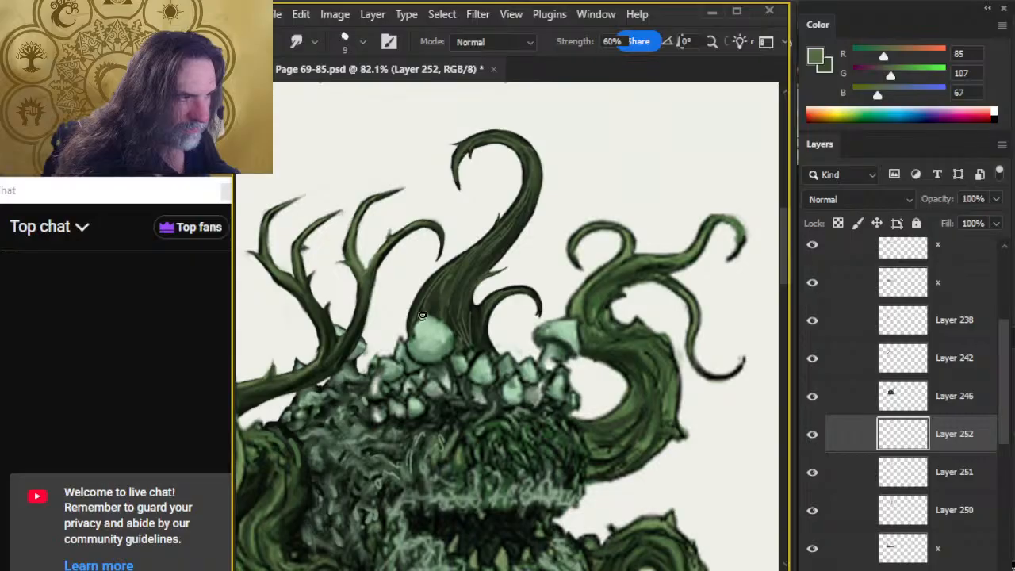
key(b)
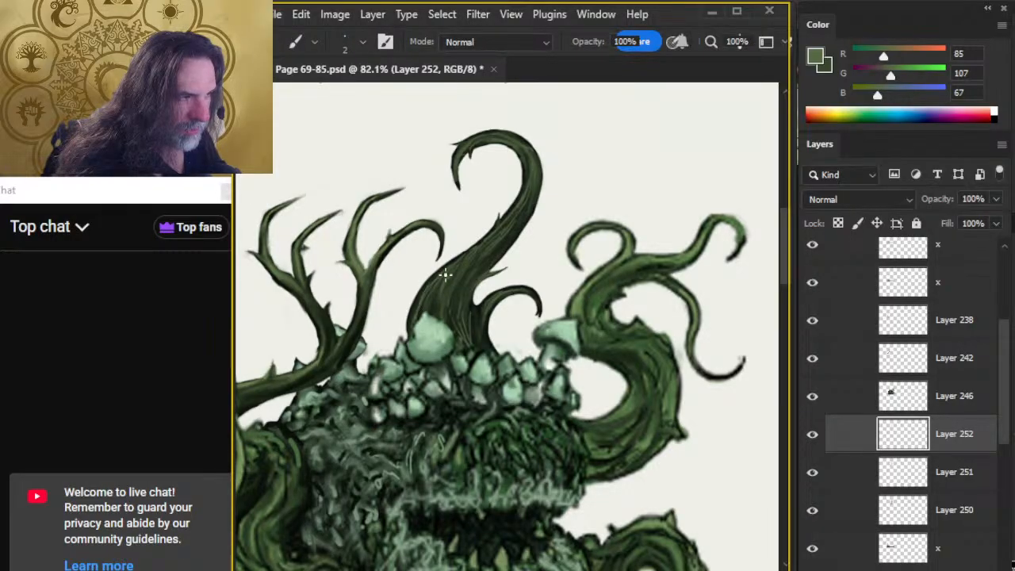
key(r)
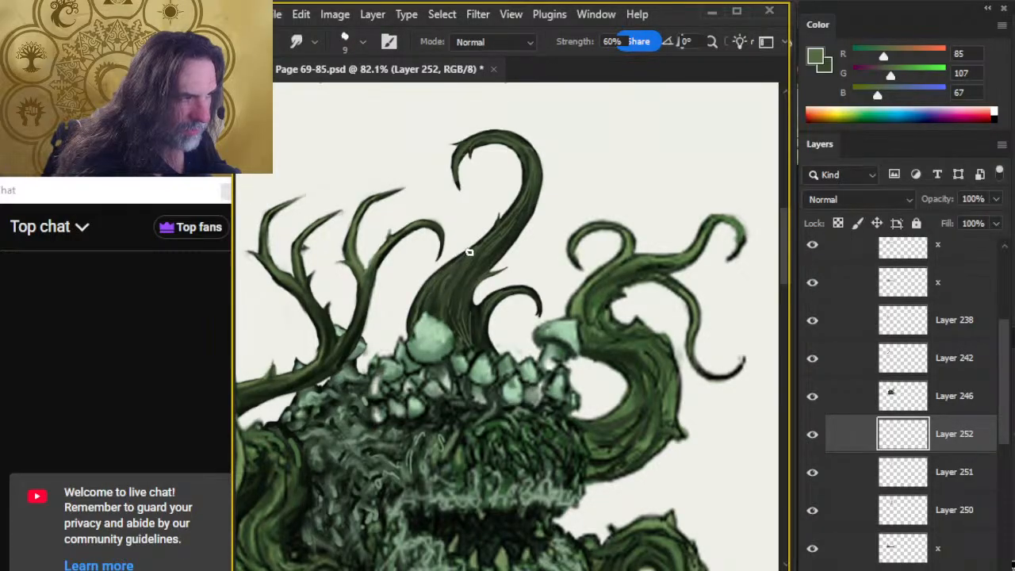
key(b)
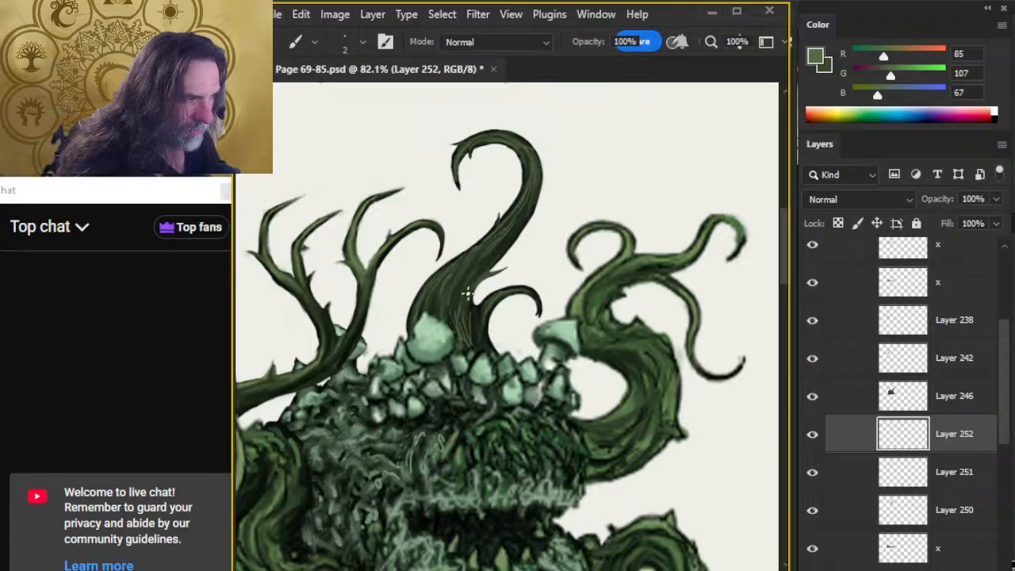
key(r)
On the ground-shadow layer x beneath Layer 250, erase stray grey smudges beside the left tentacles and among the lower right tentacles with the size 8 eraser.
key(z)
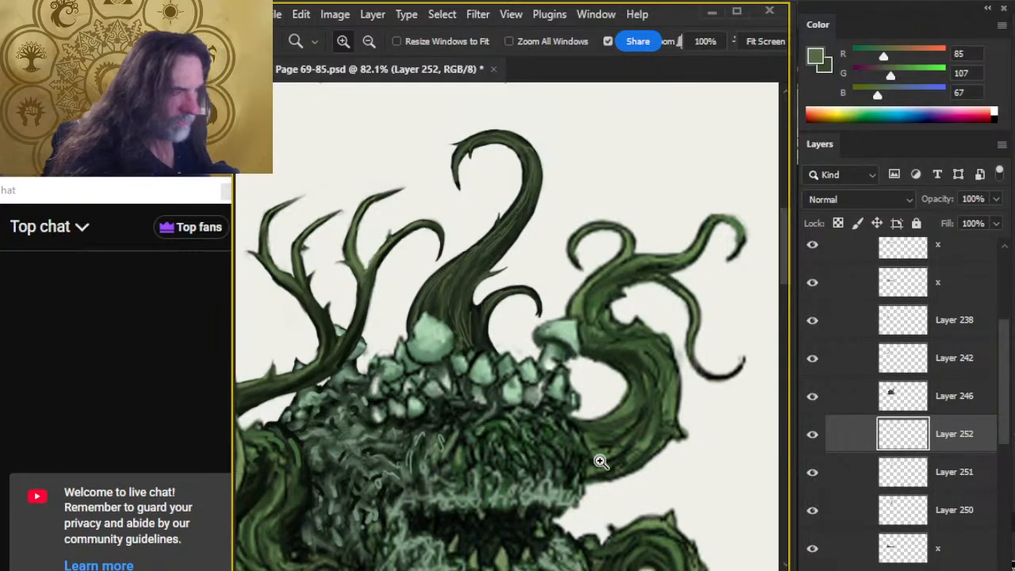
drag(600, 462, 579, 342)
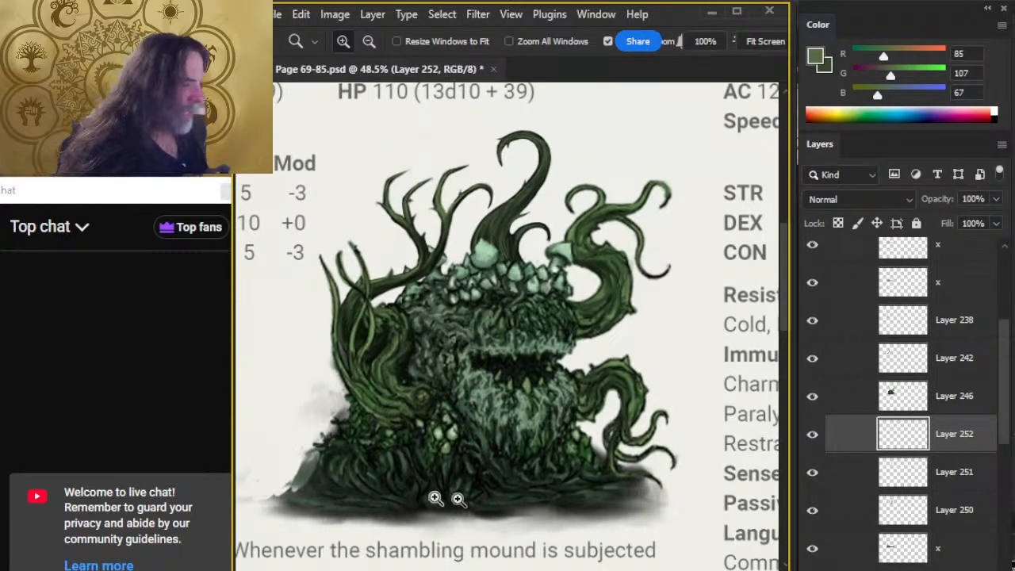
drag(375, 466, 442, 407)
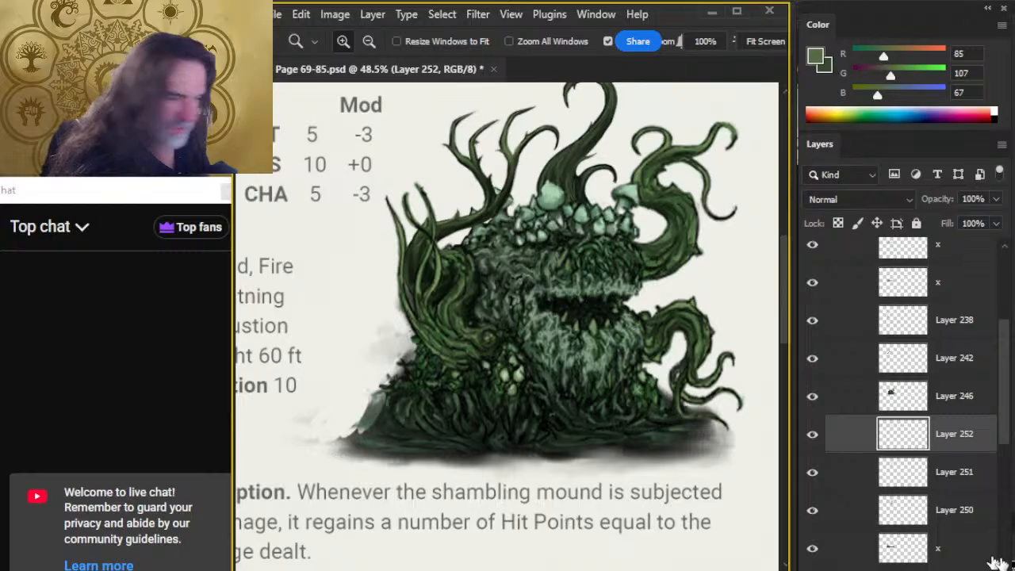
click(813, 549)
click(828, 551)
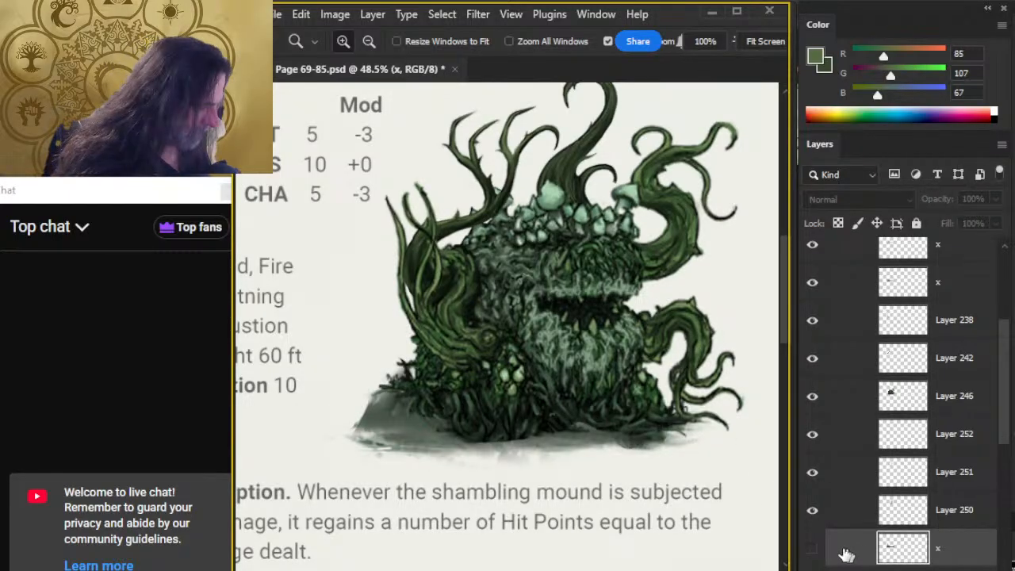
click(812, 548)
key(e)
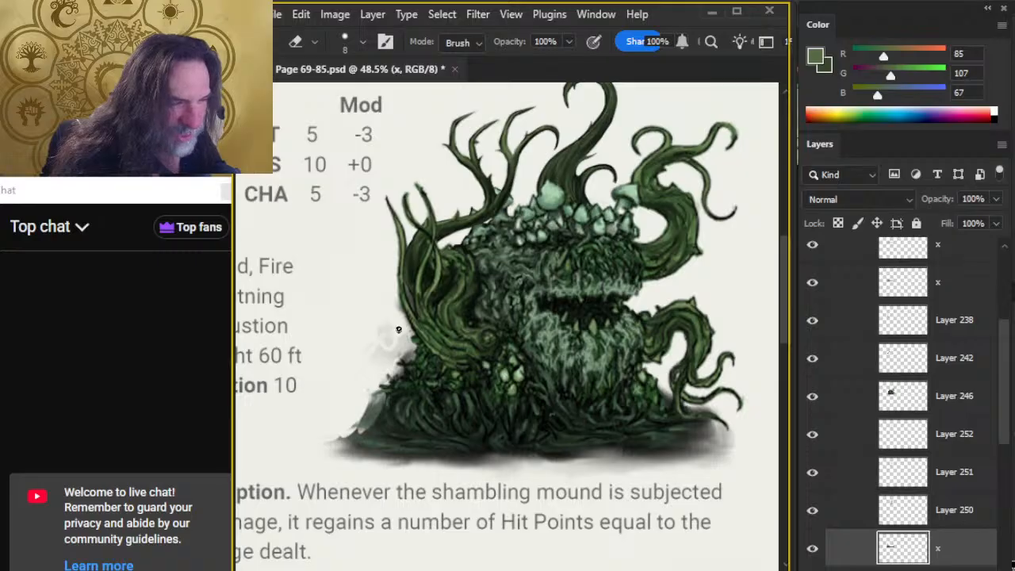
drag(387, 326, 380, 352)
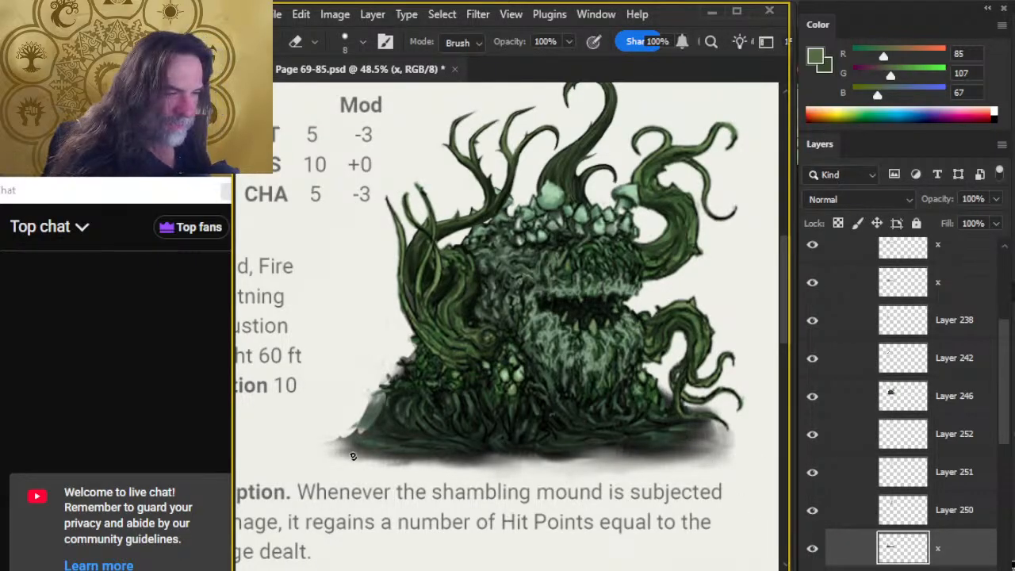
drag(642, 449, 455, 370)
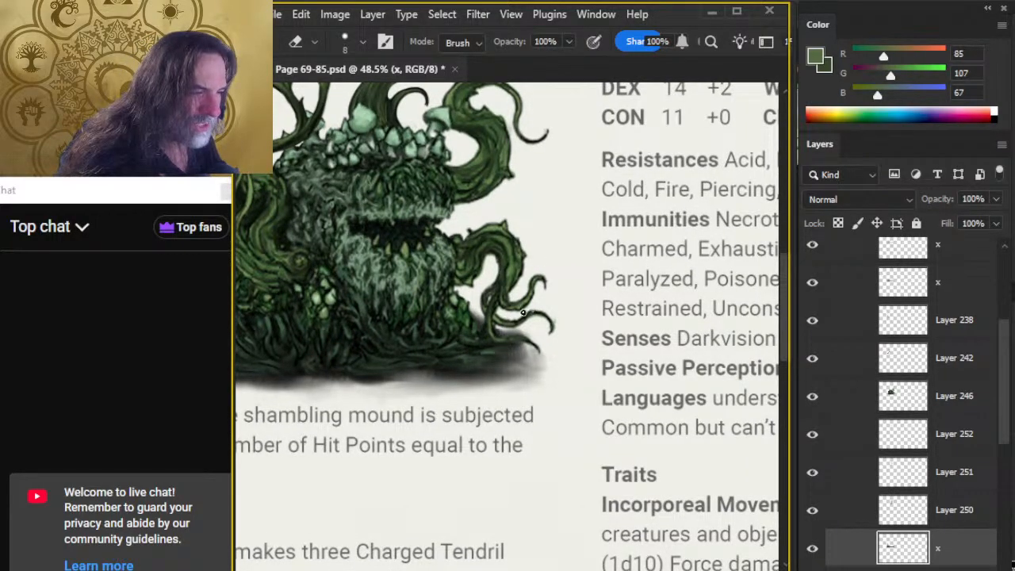
drag(512, 332, 525, 333)
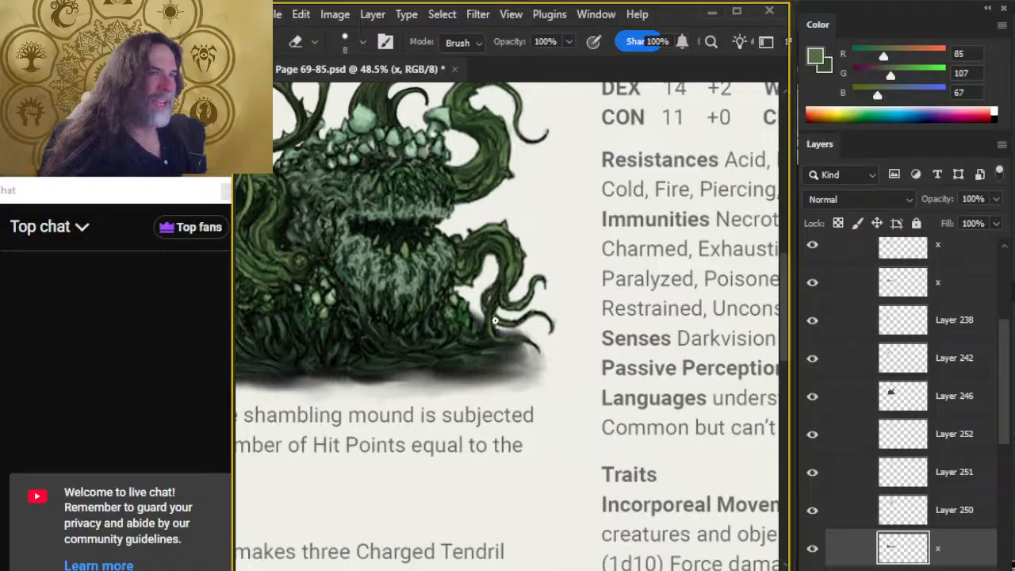
Compare the illustration with and without Layers 250 and 246, and review it against the surrounding stat block page.
key(z)
drag(513, 360, 431, 359)
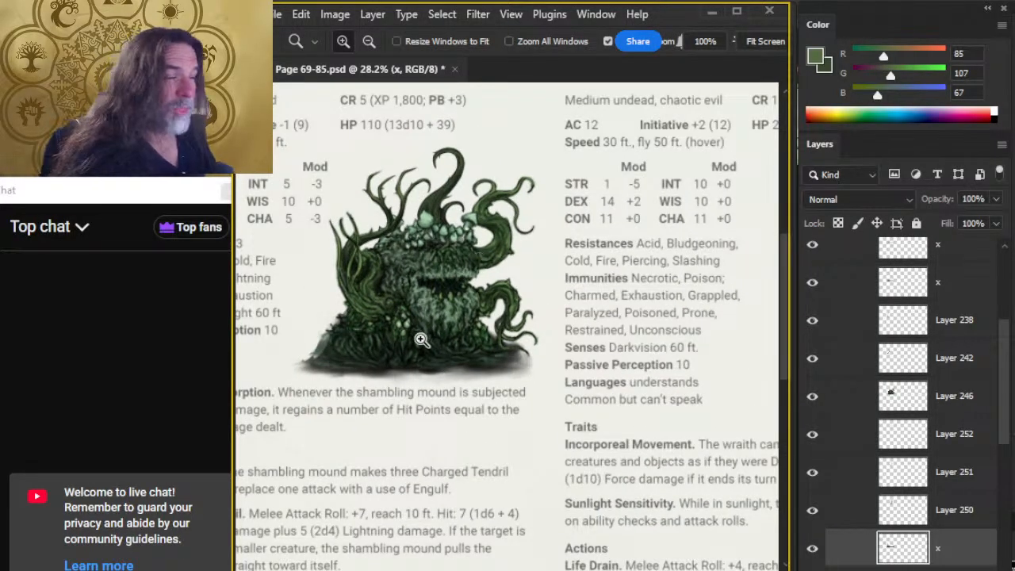
drag(392, 326, 437, 335)
drag(430, 422, 452, 405)
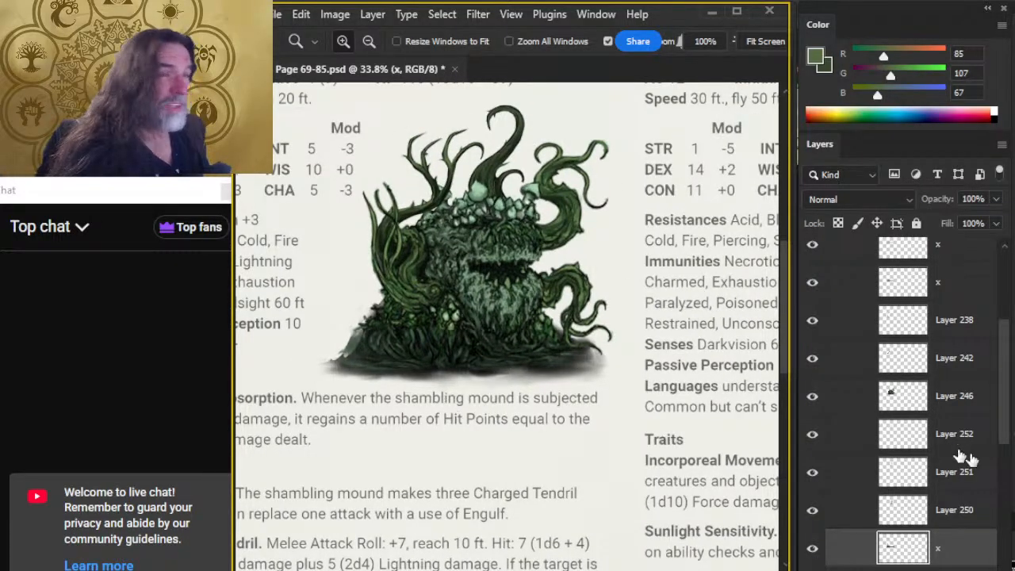
click(811, 510)
click(811, 510)
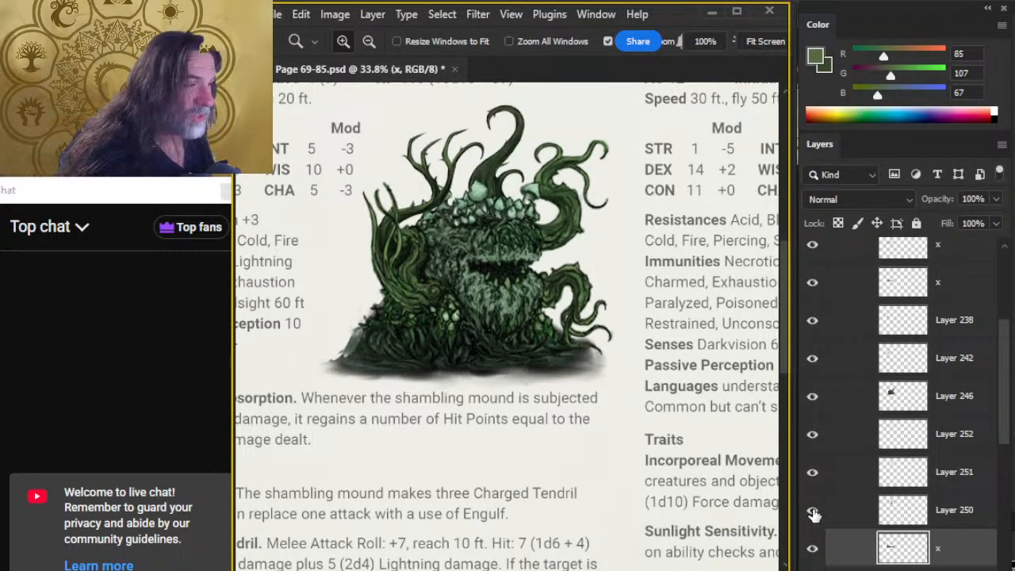
click(810, 398)
click(810, 397)
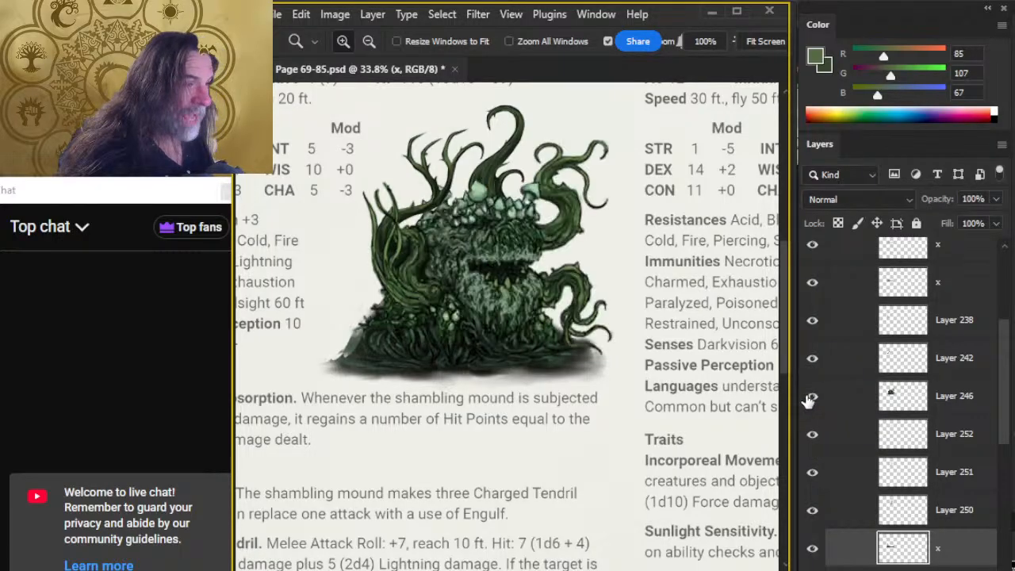
drag(617, 412, 555, 413)
drag(591, 449, 548, 403)
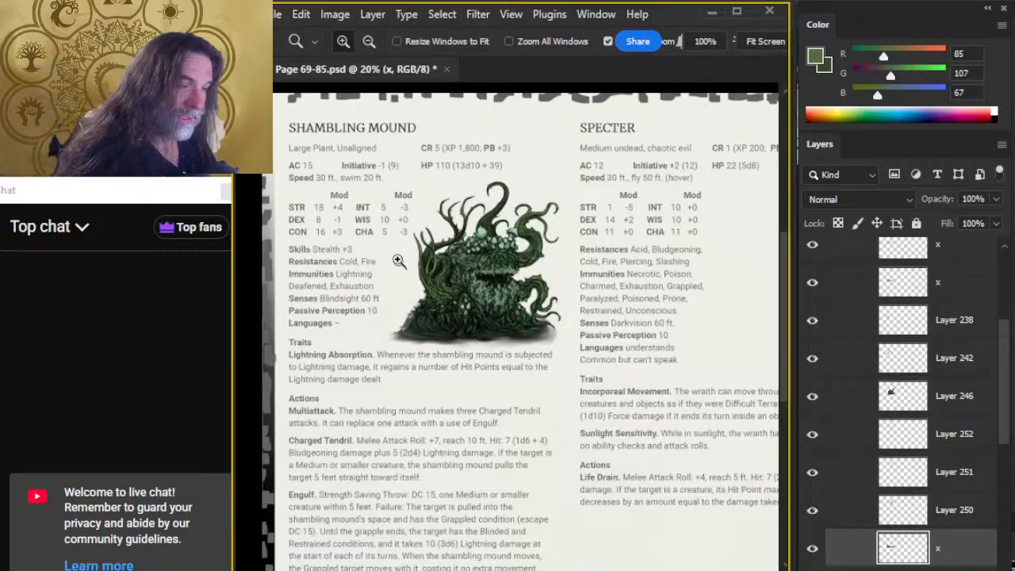
Outline the whole shambling mound illustration with a rectangular marquee selection.
key(l)
drag(394, 193, 379, 341)
key(Escape)
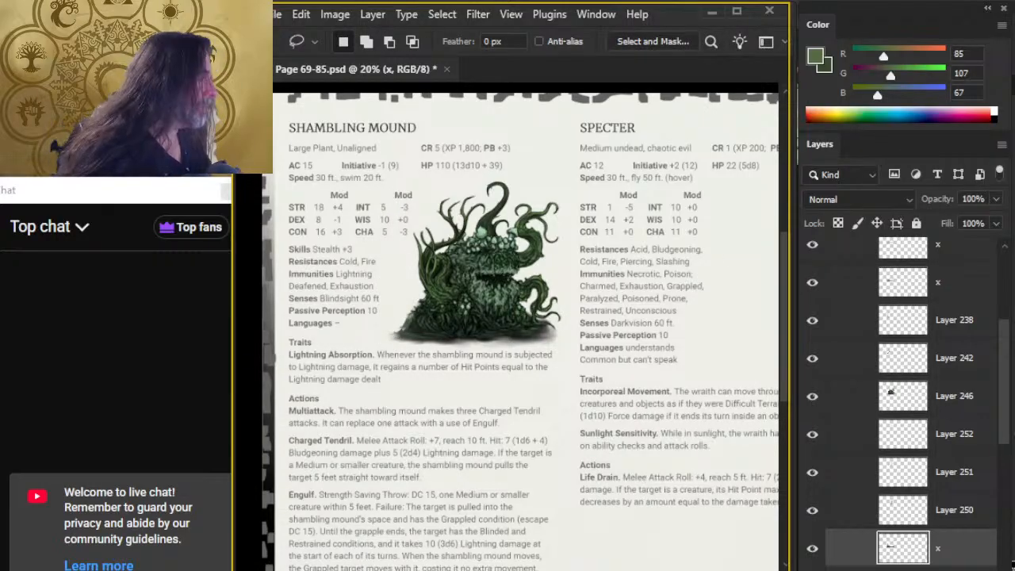
click(1007, 83)
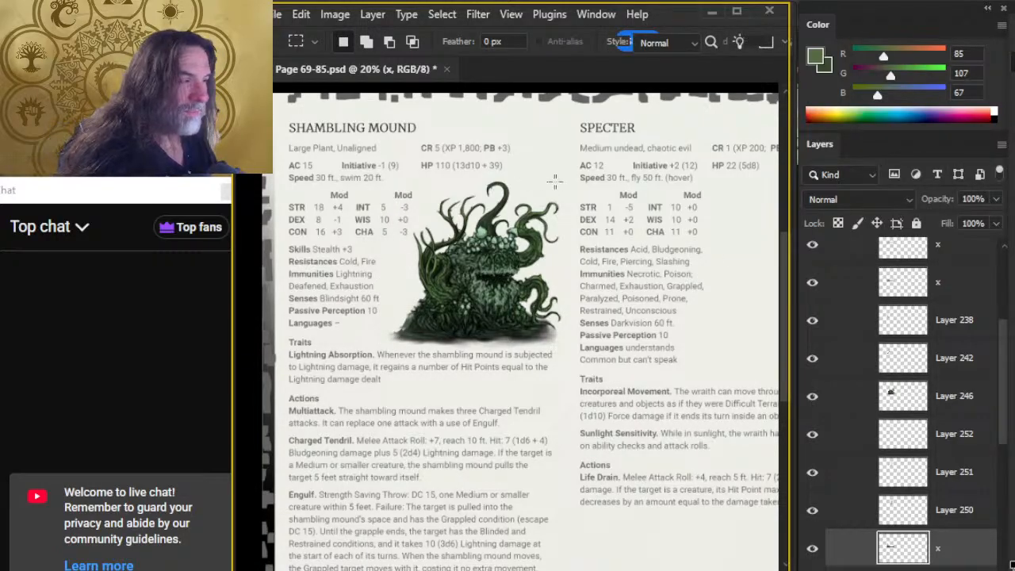
drag(567, 173, 388, 344)
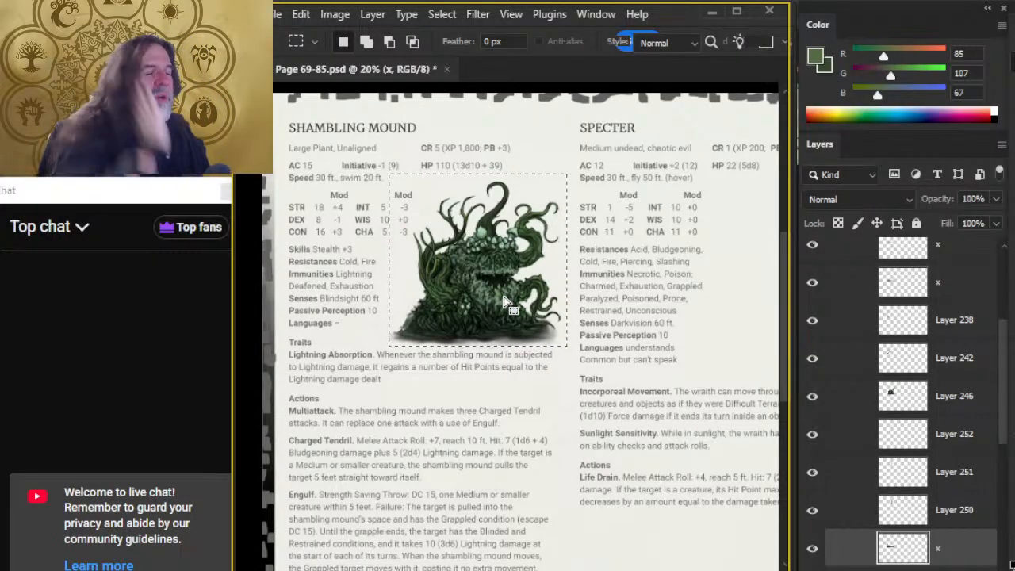
Add an empty layer above shadow layer x, hide Layers 252 and 251, and sample near-black RGB 13, 19, 16 from the large tentacle's silhouette.
key(b)
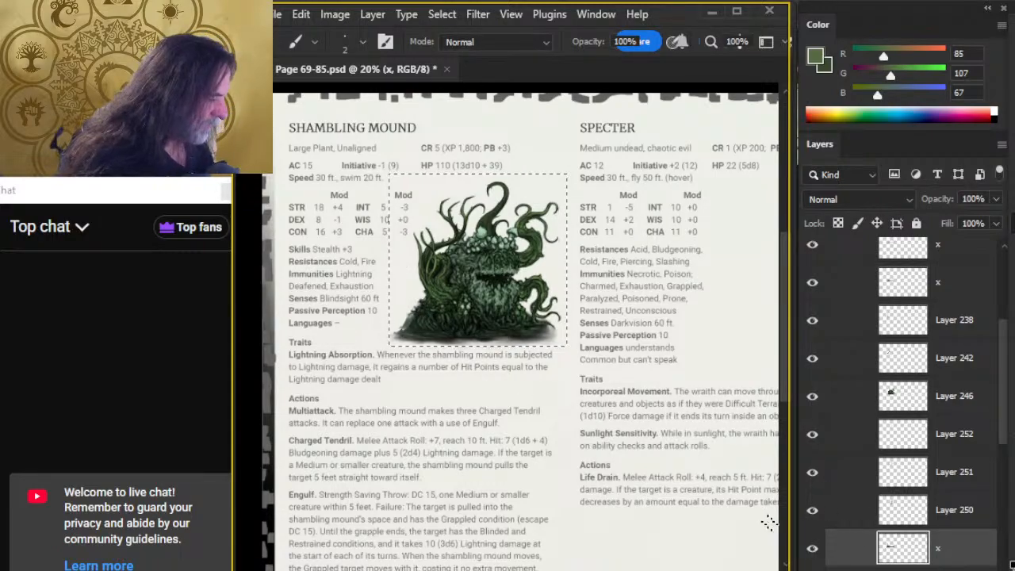
click(963, 569)
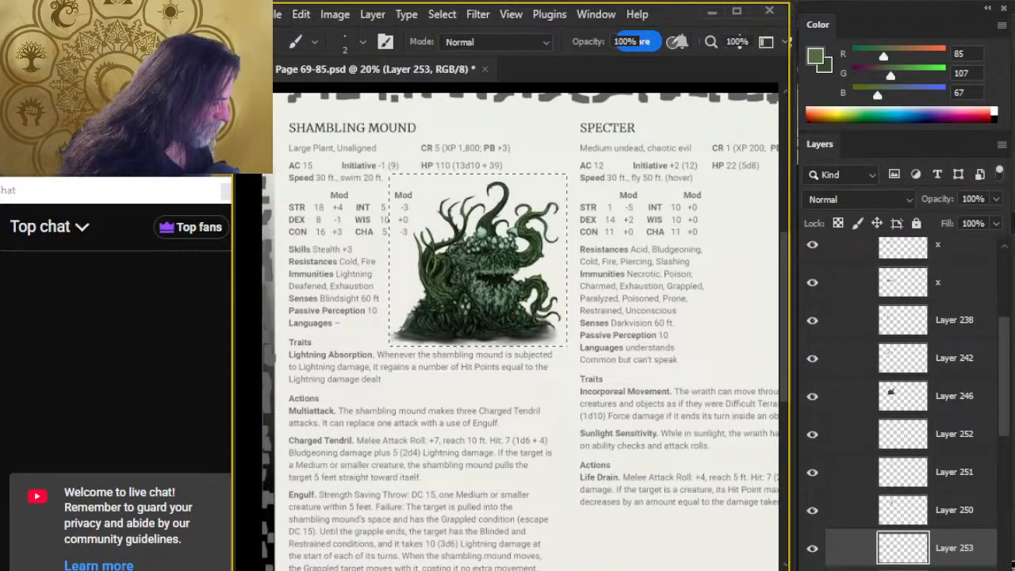
click(811, 444)
click(812, 472)
key(z)
click(498, 194)
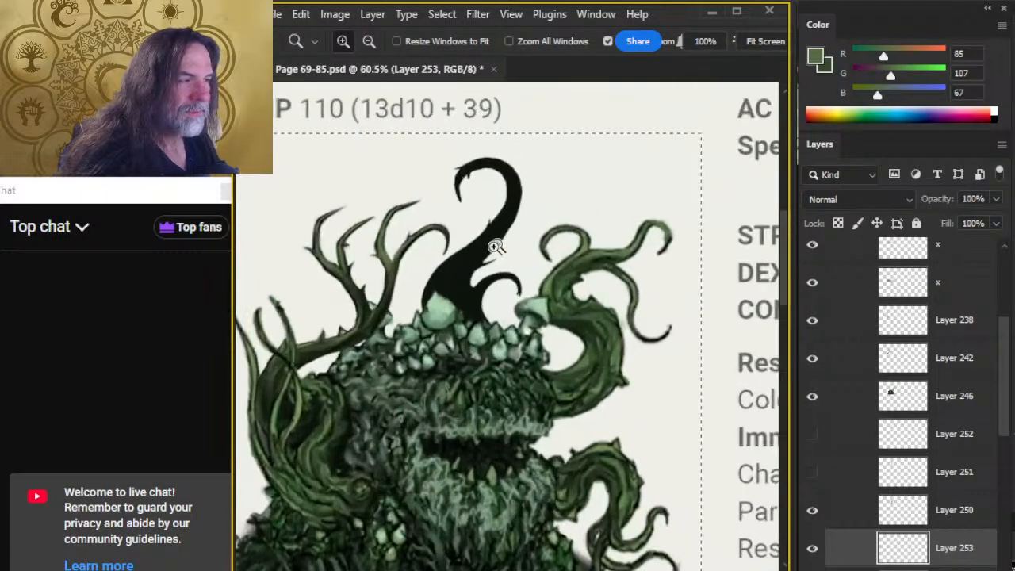
key(b)
alt+click(471, 262)
Clear the rectangular selection around the illustration.
key(z)
drag(593, 384, 535, 432)
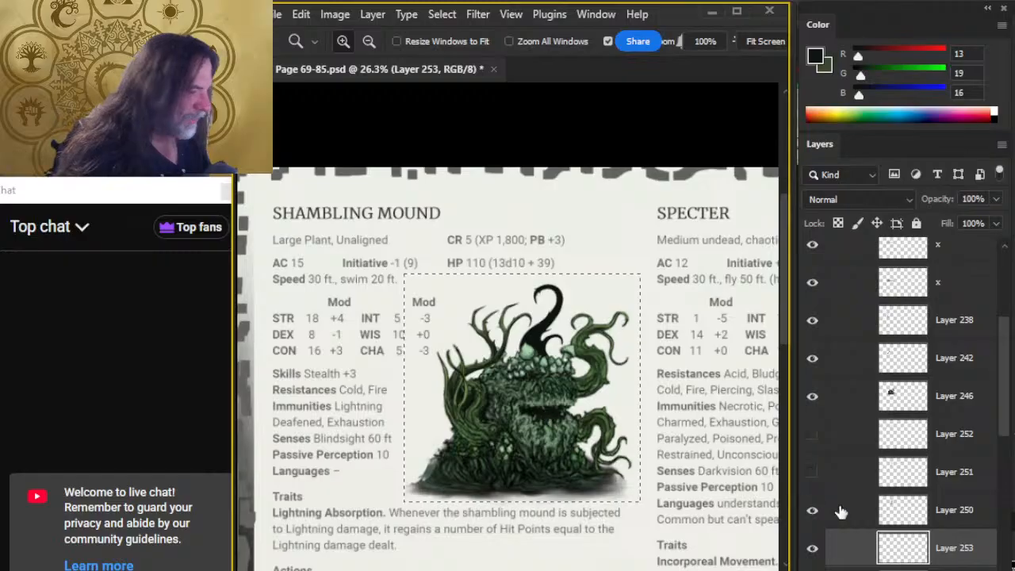
drag(562, 482, 536, 397)
key(l)
click(710, 374)
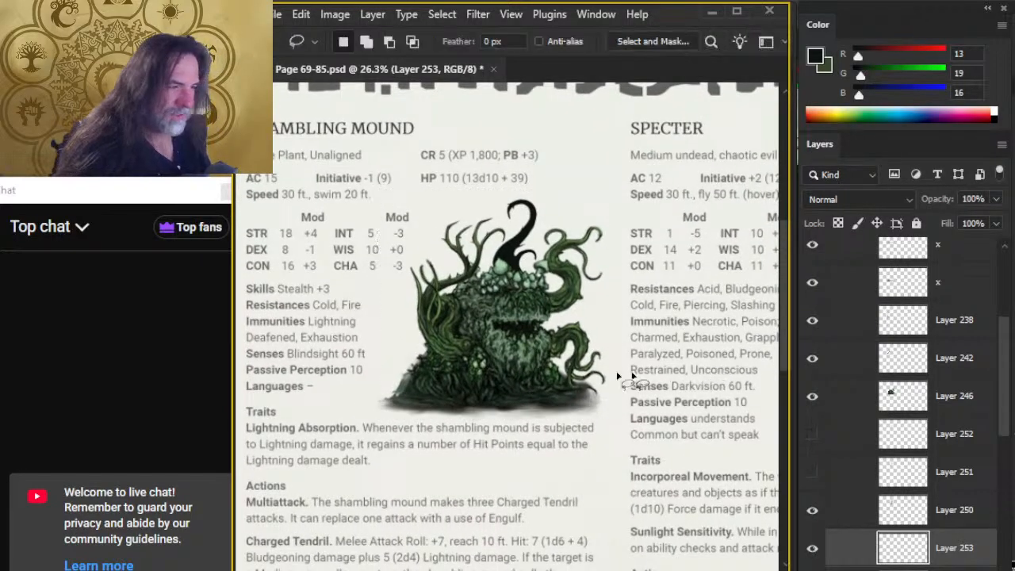
On Layer 253, sketch the curved outer outline of a new tentacle rising from the mound's left slope with the size 2 brush.
key(z)
drag(404, 392, 431, 388)
key(b)
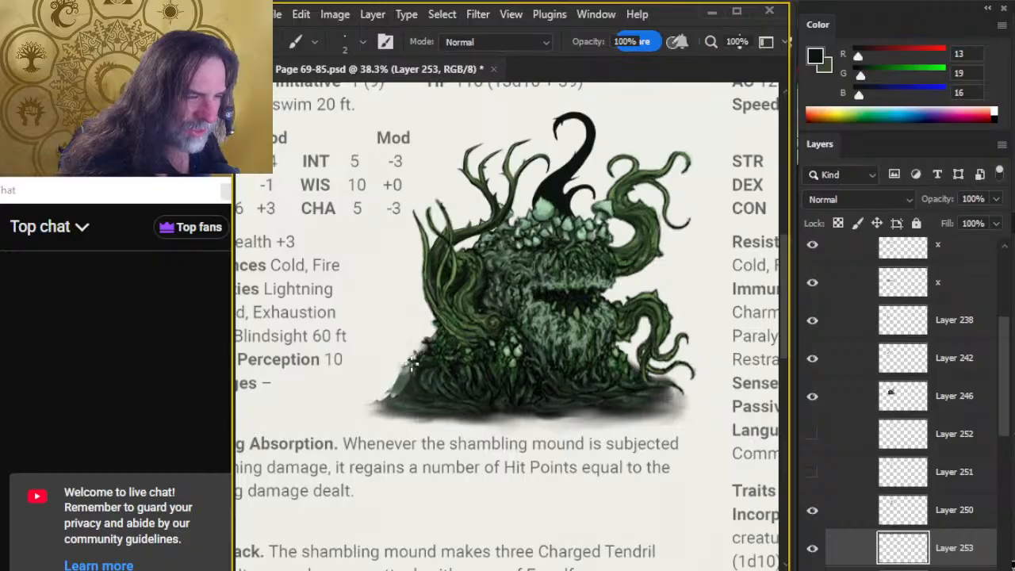
drag(399, 343, 391, 321)
drag(404, 272, 389, 296)
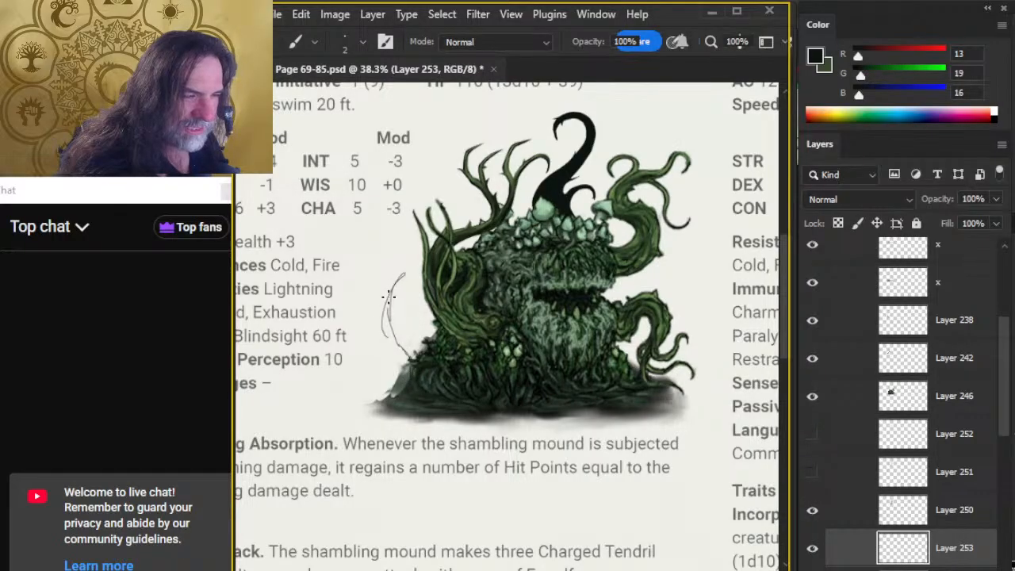
mouse_move(385, 335)
mouse_down()
mouse_move(411, 371)
mouse_move(382, 333)
mouse_move(402, 276)
mouse_move(395, 240)
mouse_move(407, 265)
mouse_up()
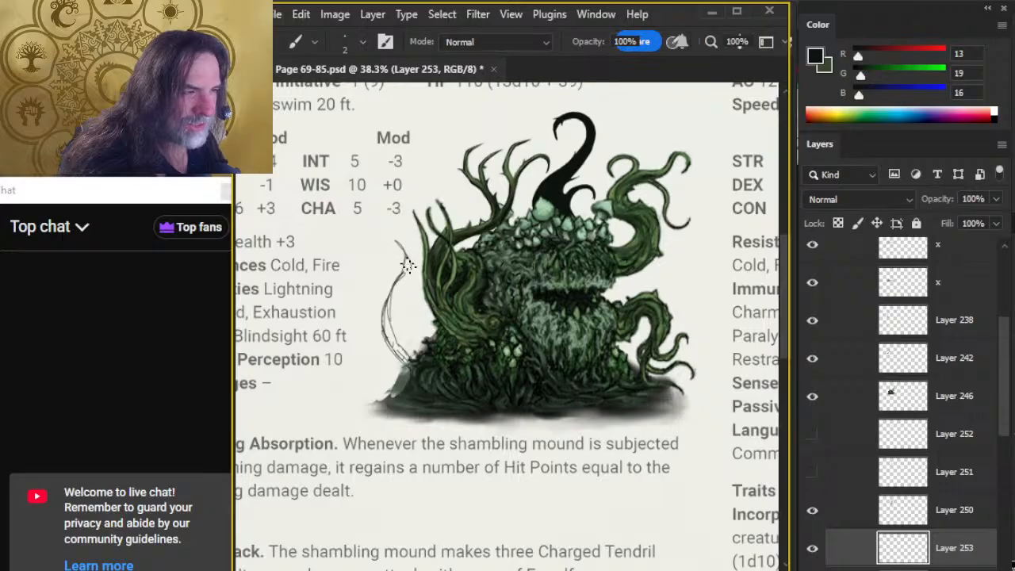
Draw the new tentacle's inner edge down to the mound, clean stray lines with the size 8 eraser, and nudge the sketch slightly left.
key(e)
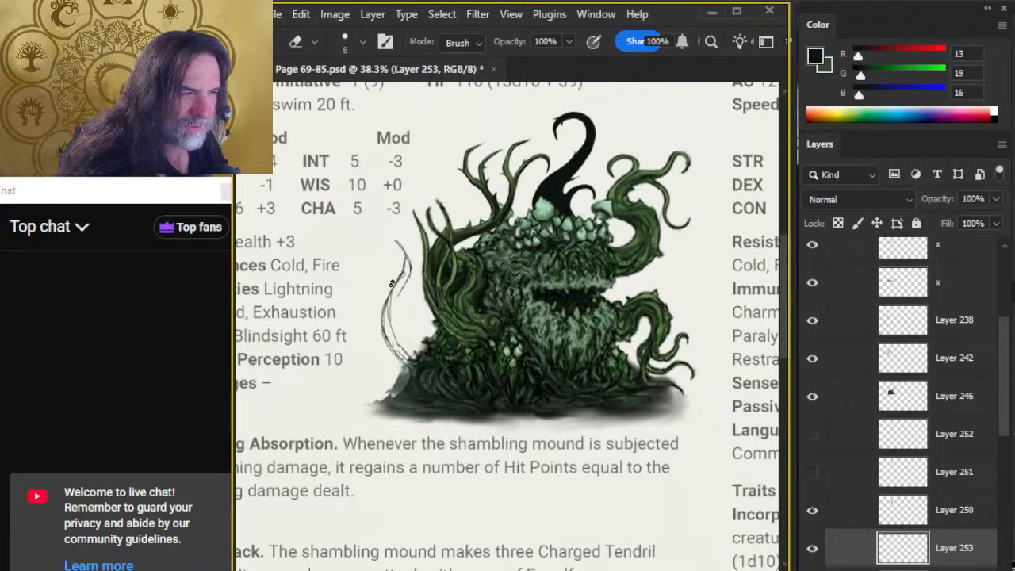
key(b)
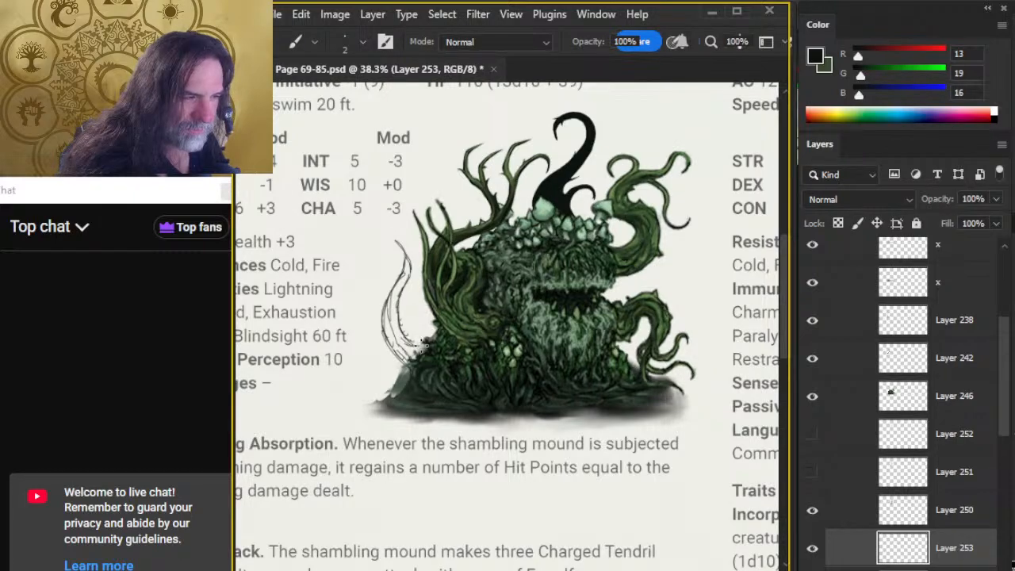
key(e)
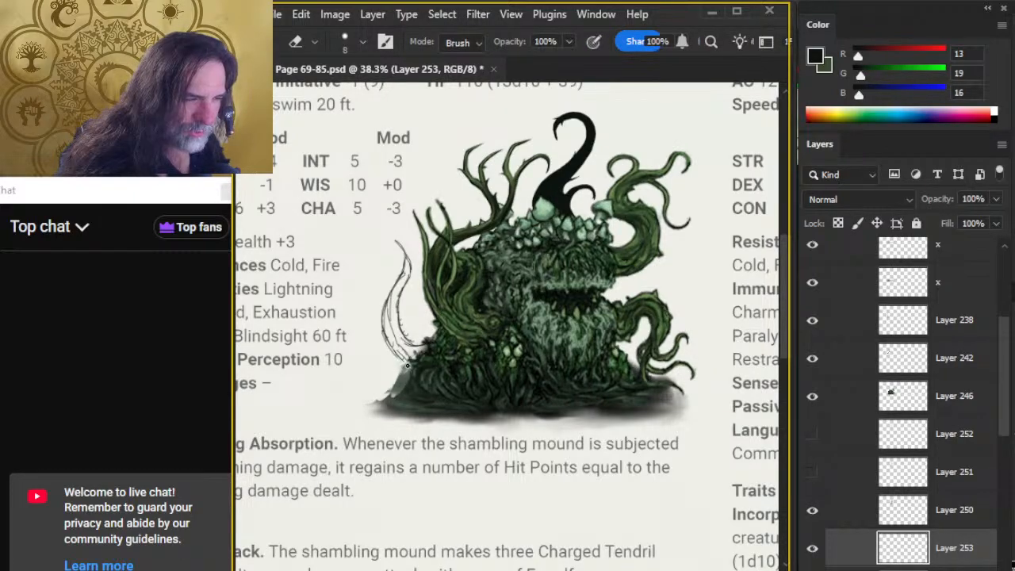
key(b)
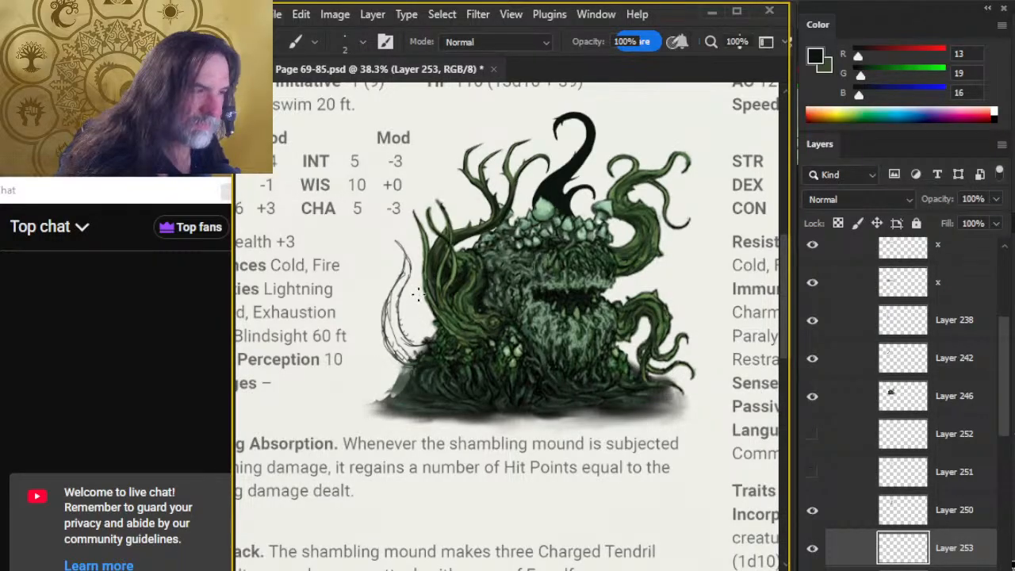
key(v)
drag(463, 412, 464, 426)
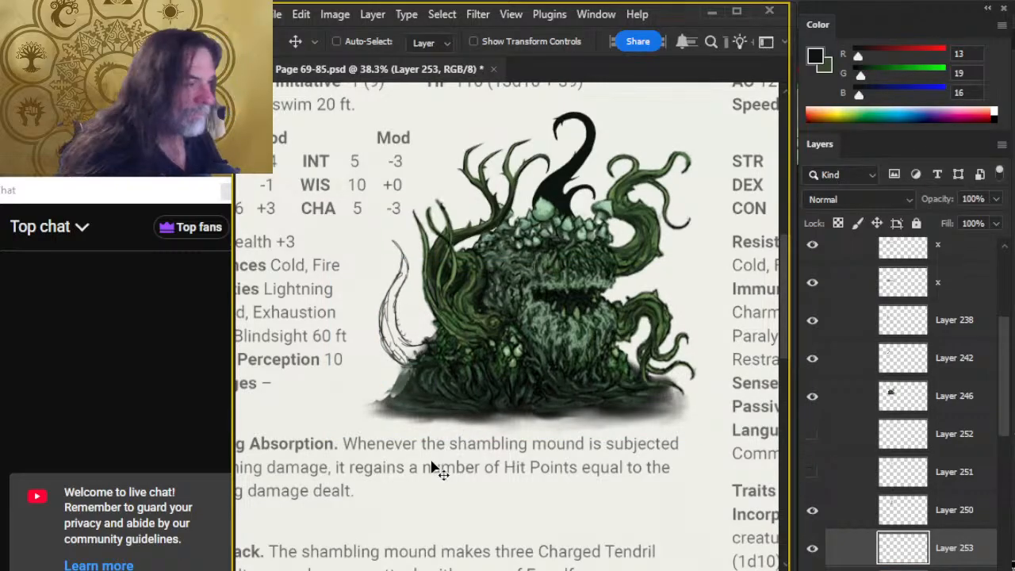
Fill the inside of the new left tentacle outline on Layer 253 with the near-black foreground colour using the Paint Bucket.
key(z)
drag(600, 435, 585, 508)
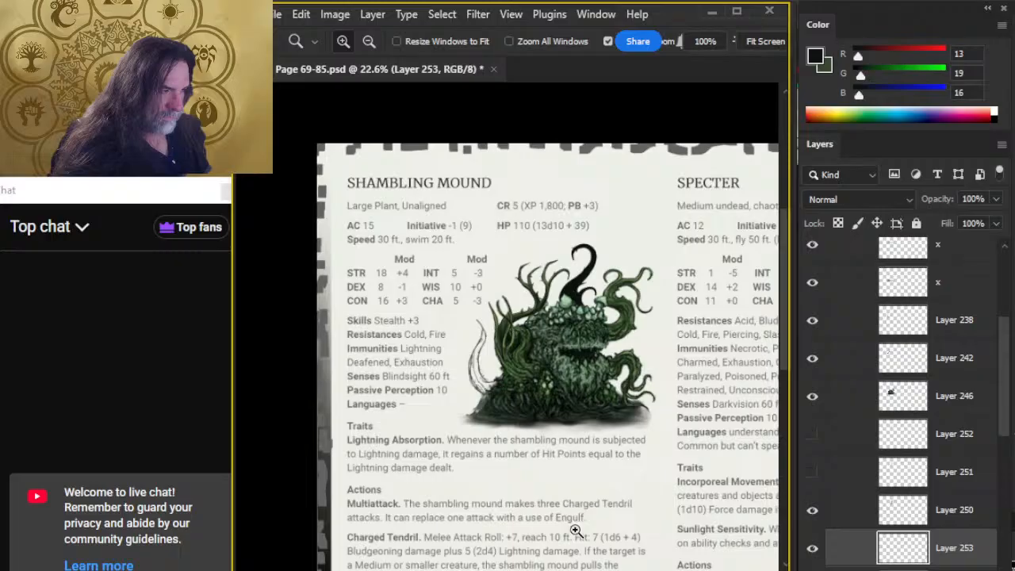
drag(507, 384, 582, 394)
key(b)
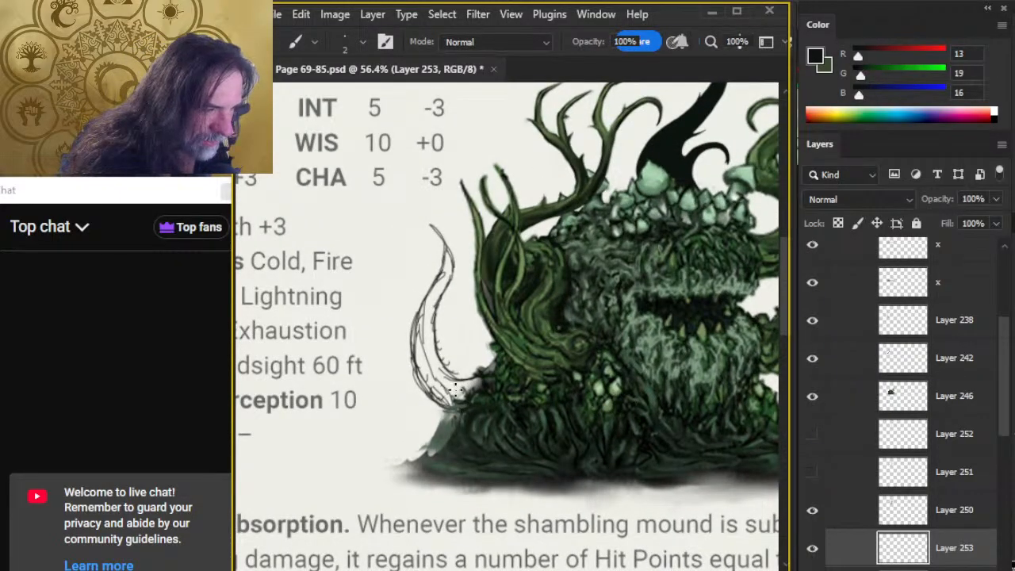
key(g)
click(460, 400)
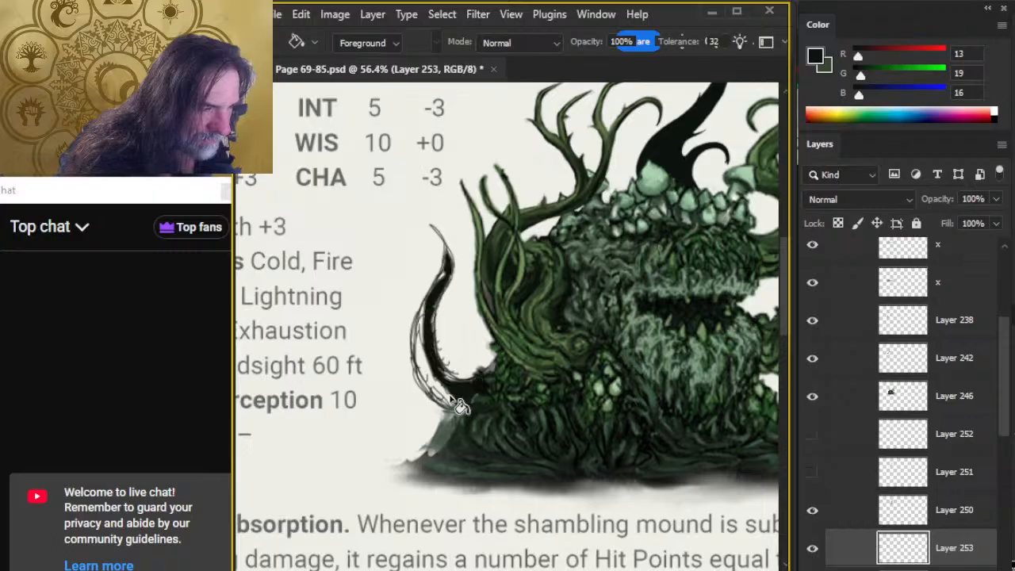
click(426, 374)
Paint the new tentacle's upper part solid up to its tip with the size 9 brush, then trim the tip with the size 8 eraser.
key(b)
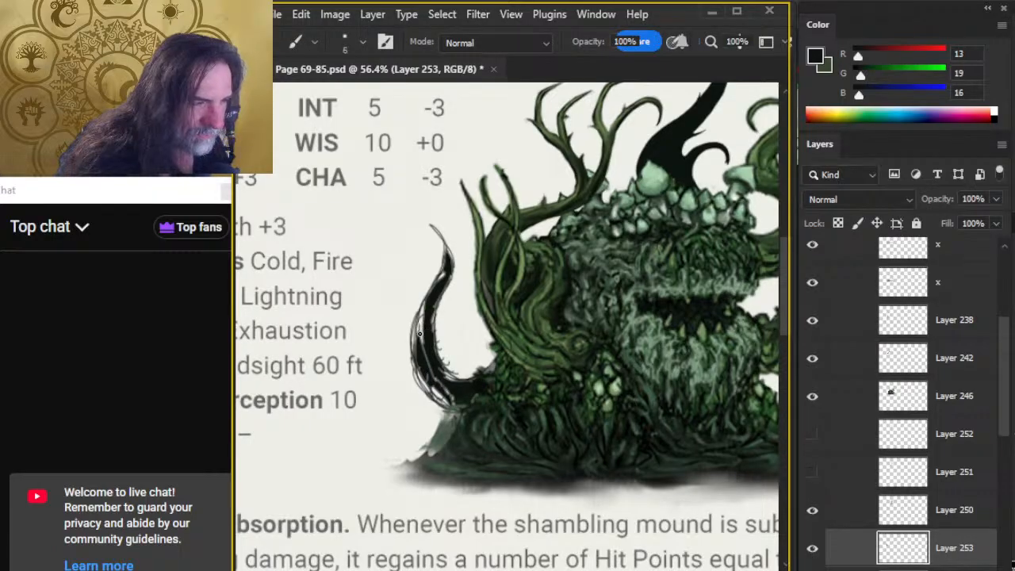
key(bracketright)
key(bracketright)
key(bracketright)
key(bracketright)
mouse_move(438, 289)
mouse_down()
mouse_move(449, 257)
mouse_move(428, 227)
mouse_up()
key(e)
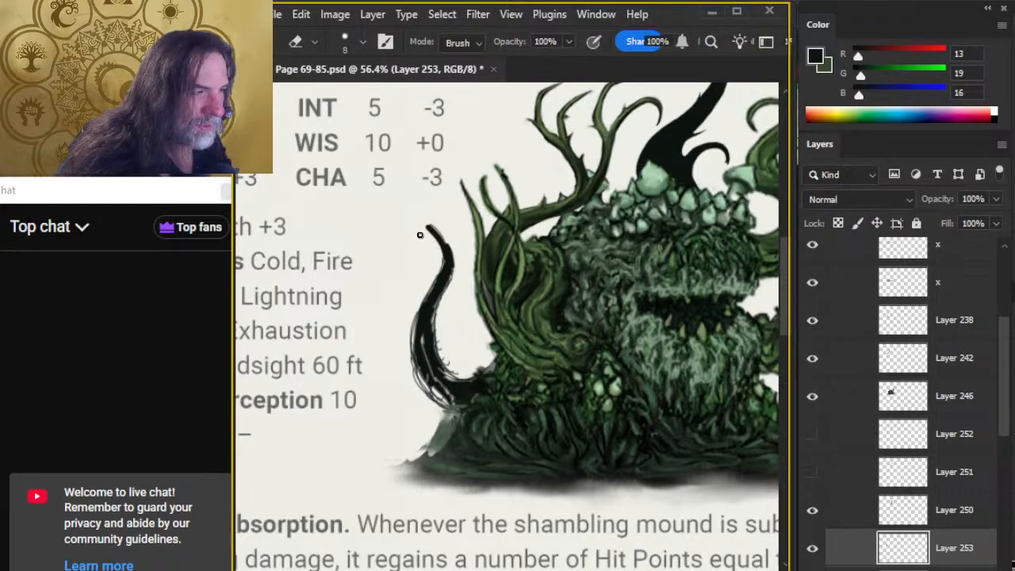
key(b)
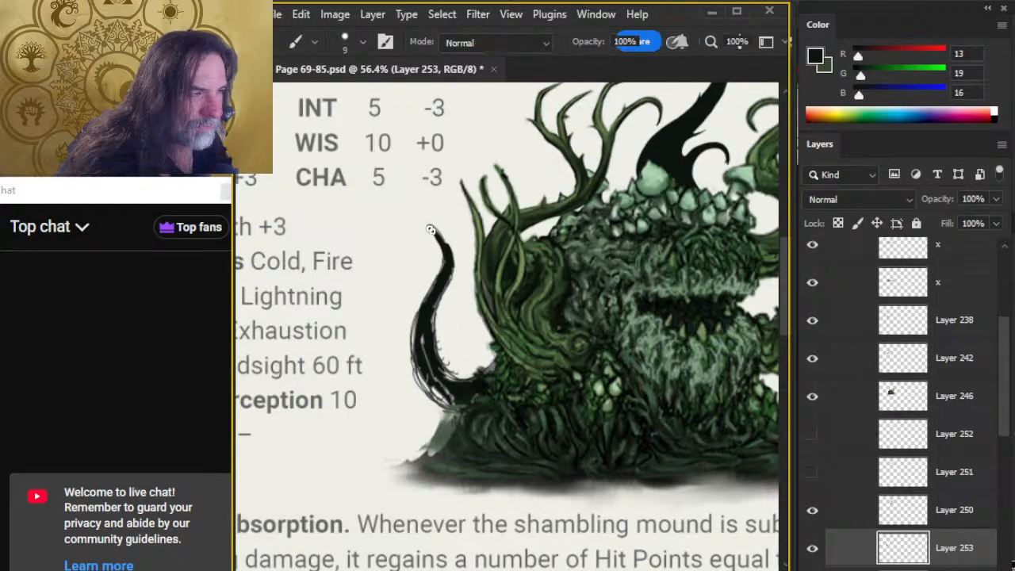
Compare the whole illustration with and without the new tentacle by hiding and reshowing Layer 253.
mouse_move(607, 317)
mouse_down()
mouse_move(487, 416)
mouse_move(531, 354)
mouse_move(512, 344)
mouse_up()
key(z)
click(812, 548)
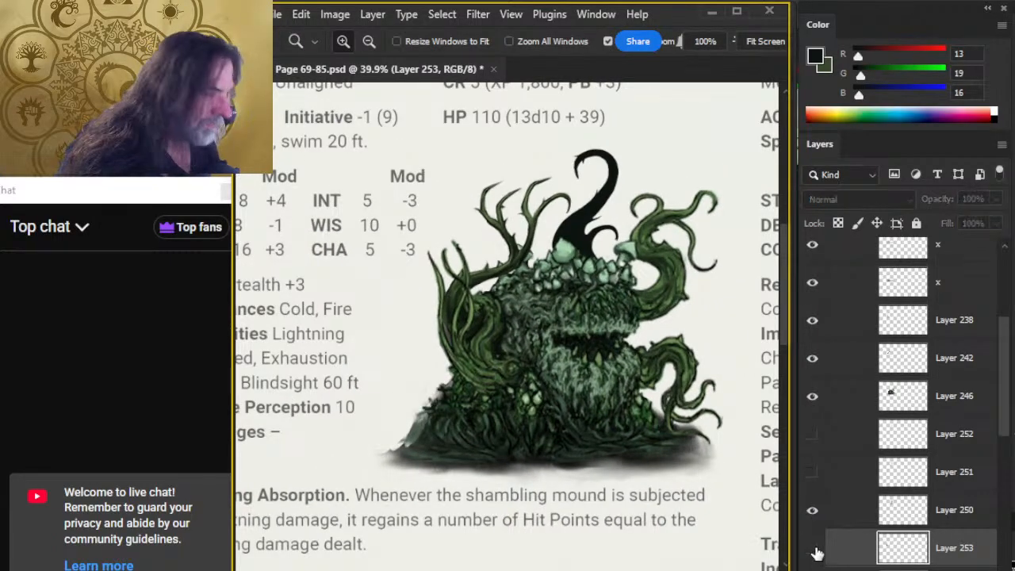
click(812, 549)
Fill the sketchy gaps along the tentacle's middle outer edge and upper inner edge with the size 9 brush, trimming with the size 8 eraser.
drag(404, 368, 435, 388)
key(b)
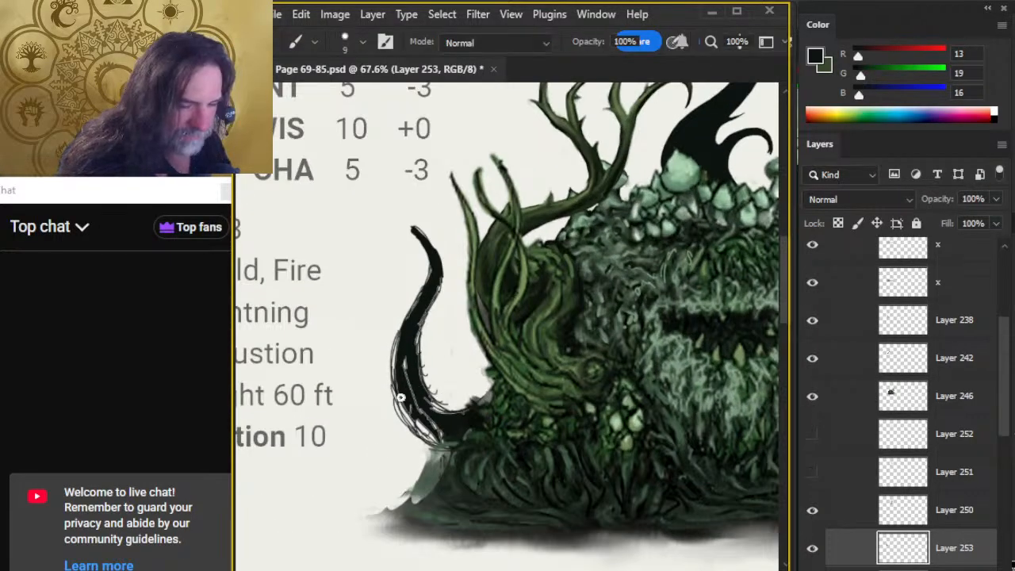
drag(401, 332, 424, 285)
key(e)
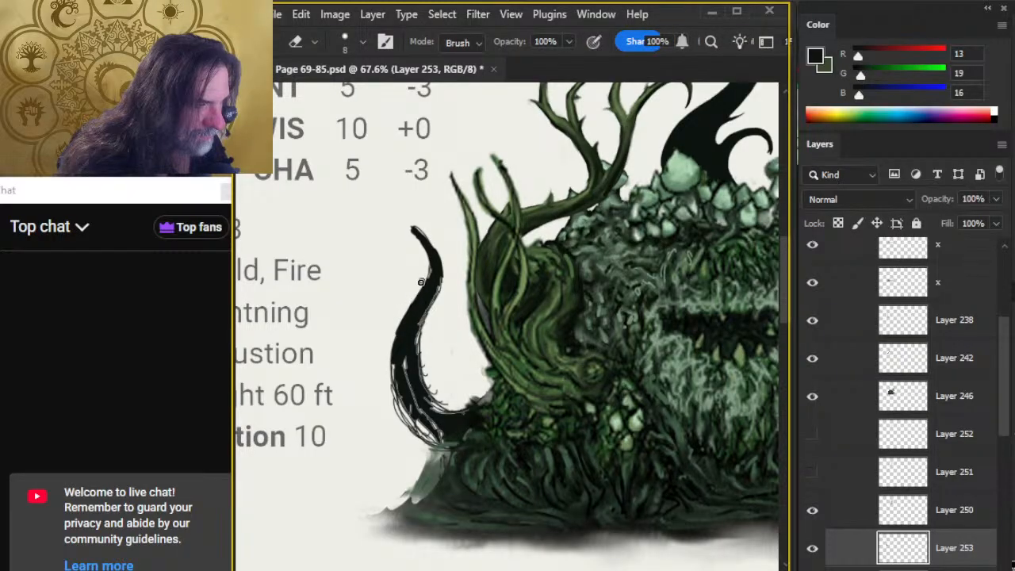
key(b)
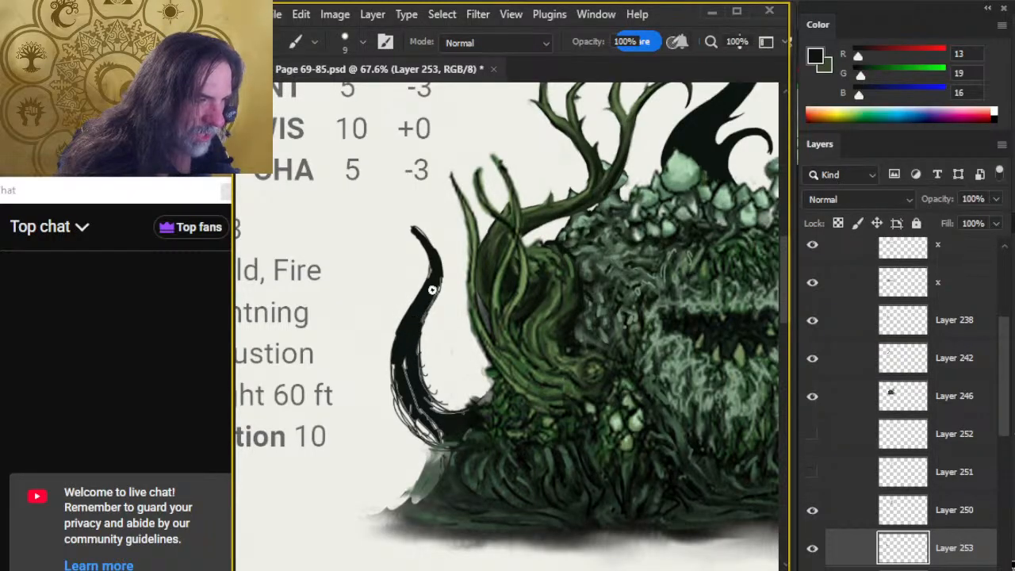
drag(436, 271, 440, 295)
key(e)
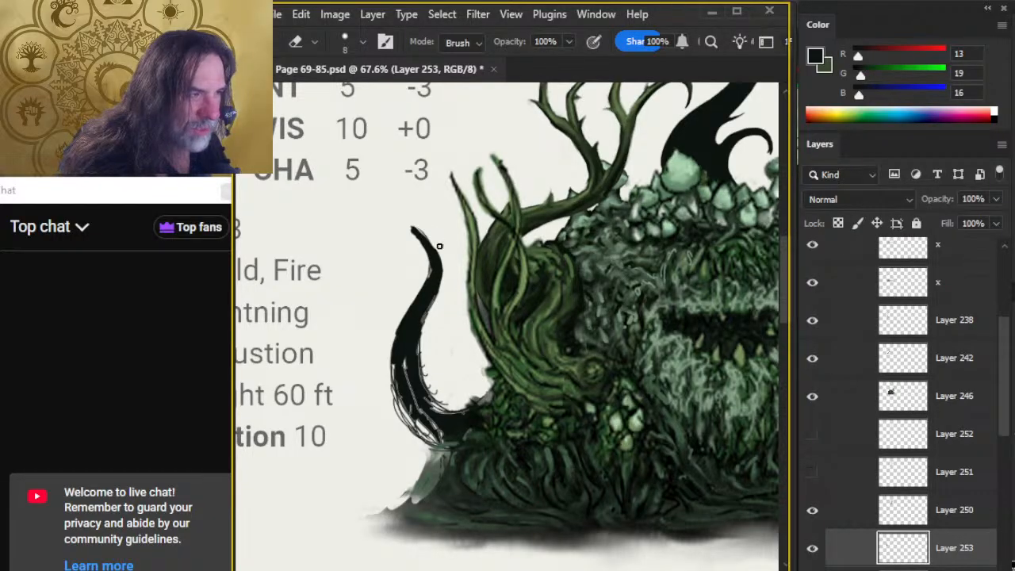
Reshape the tentacle's tip and upper bend with the size 9 brush, and erase stray hairs along the inner edge.
key(b)
drag(412, 229, 428, 270)
key(e)
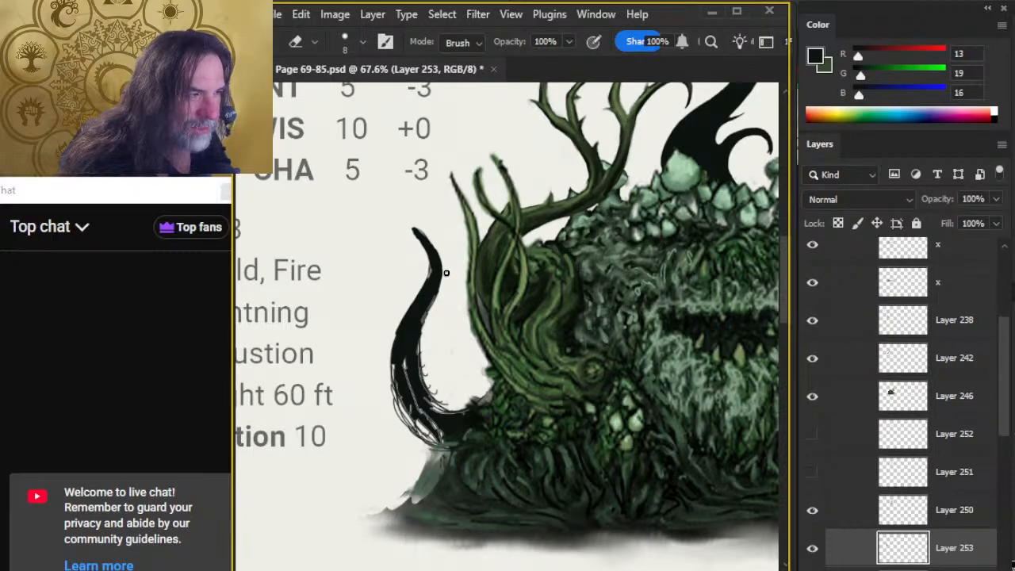
drag(437, 252, 443, 293)
key(b)
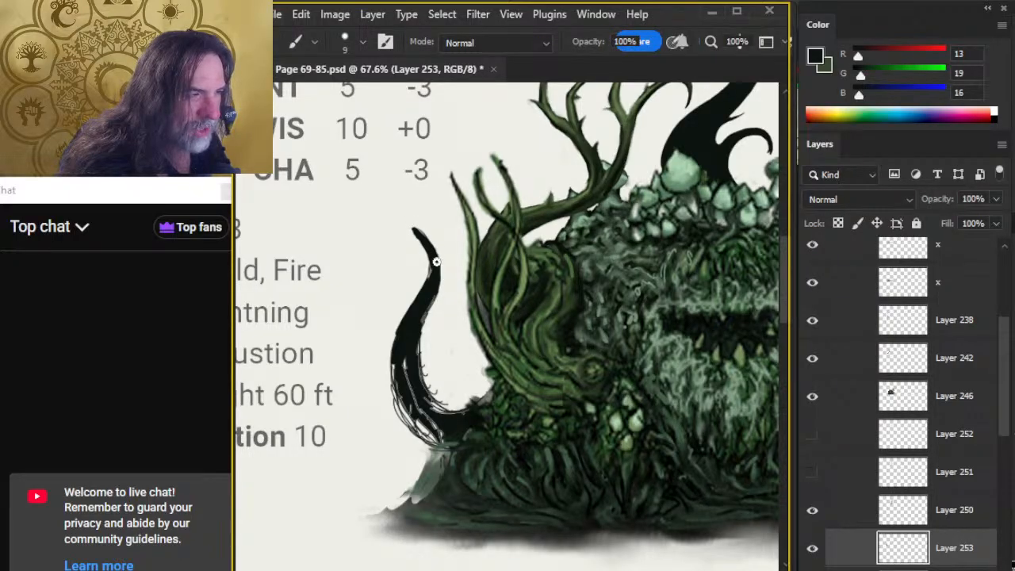
drag(432, 259, 436, 282)
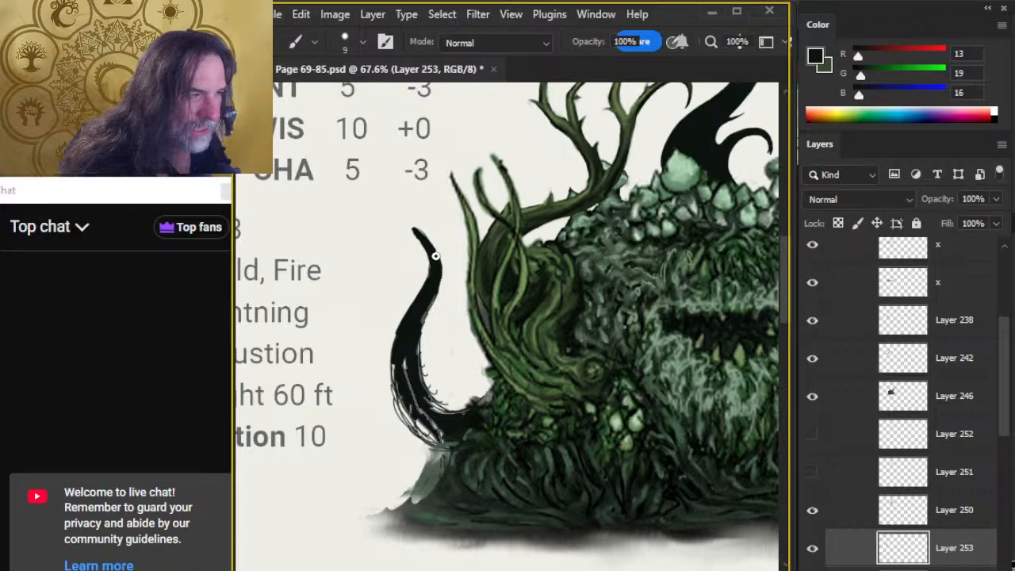
key(e)
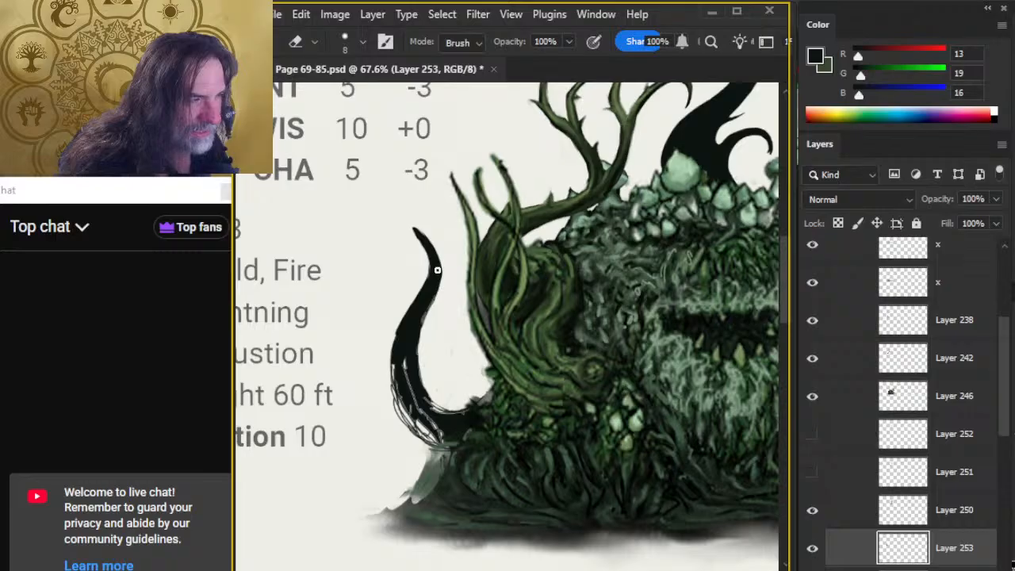
Thicken the tentacle's lower outer curve and cover the remaining light gaps down to its base with the size 9 brush.
key(b)
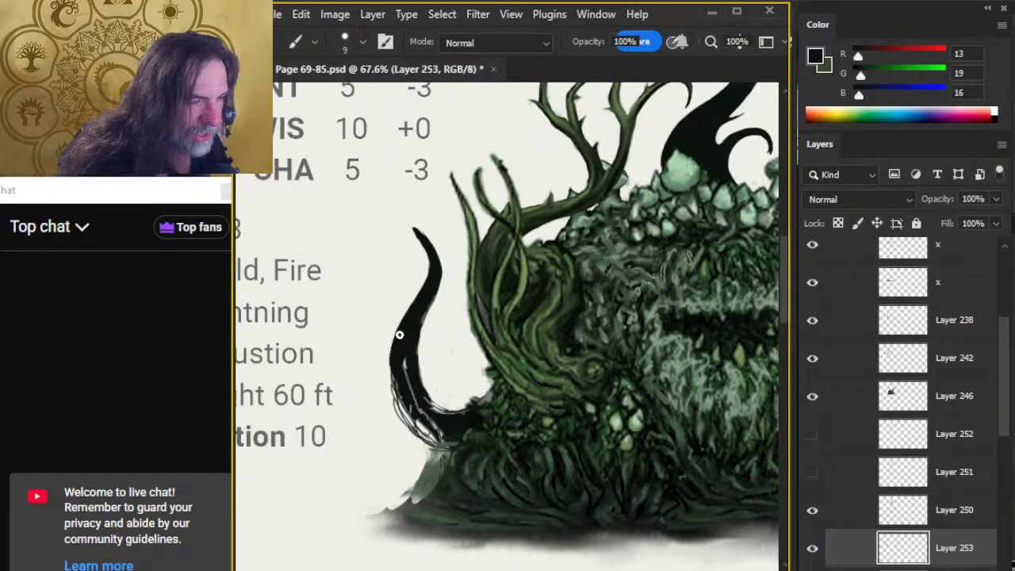
mouse_move(395, 349)
mouse_down()
mouse_move(400, 377)
mouse_move(399, 345)
mouse_move(409, 418)
mouse_up()
drag(397, 366, 409, 420)
drag(392, 371, 407, 418)
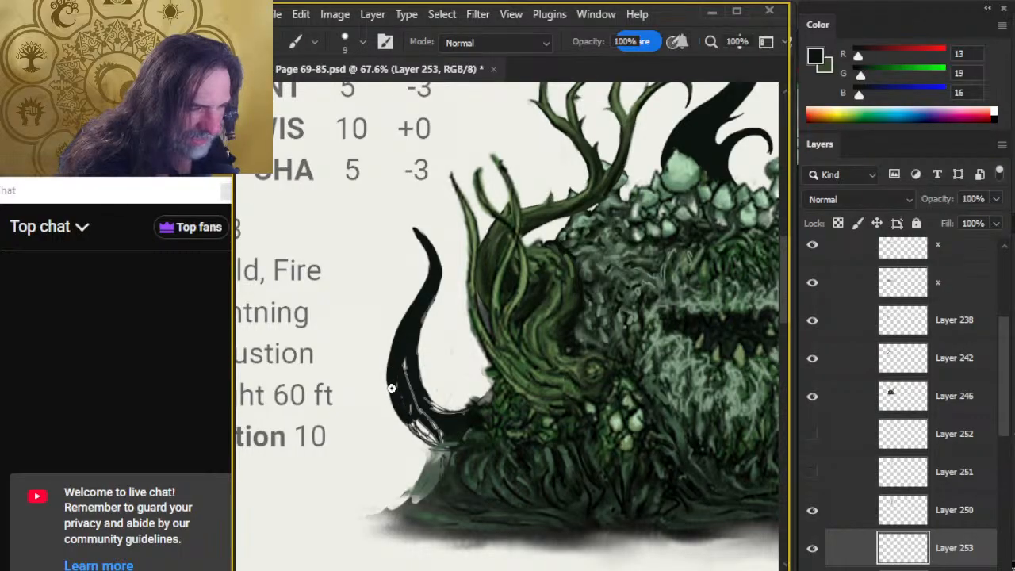
drag(392, 384, 425, 436)
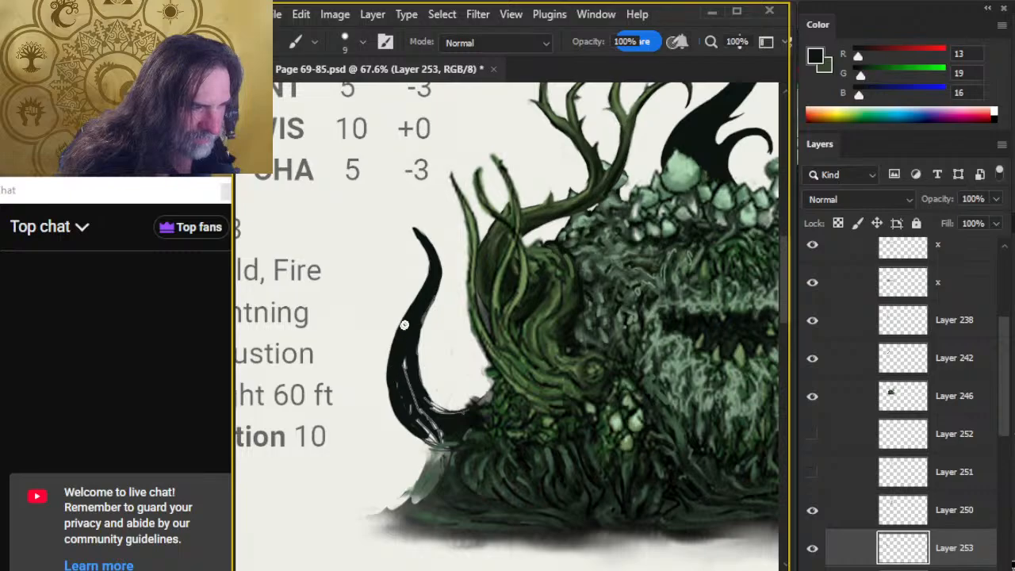
mouse_move(404, 360)
mouse_down()
mouse_move(413, 365)
mouse_move(428, 408)
mouse_move(426, 379)
mouse_move(419, 403)
mouse_move(435, 414)
mouse_move(412, 383)
mouse_move(399, 383)
mouse_move(423, 399)
mouse_move(413, 420)
mouse_move(447, 442)
mouse_move(418, 426)
mouse_move(466, 447)
mouse_move(414, 429)
mouse_move(469, 451)
mouse_up()
key(e)
key(b)
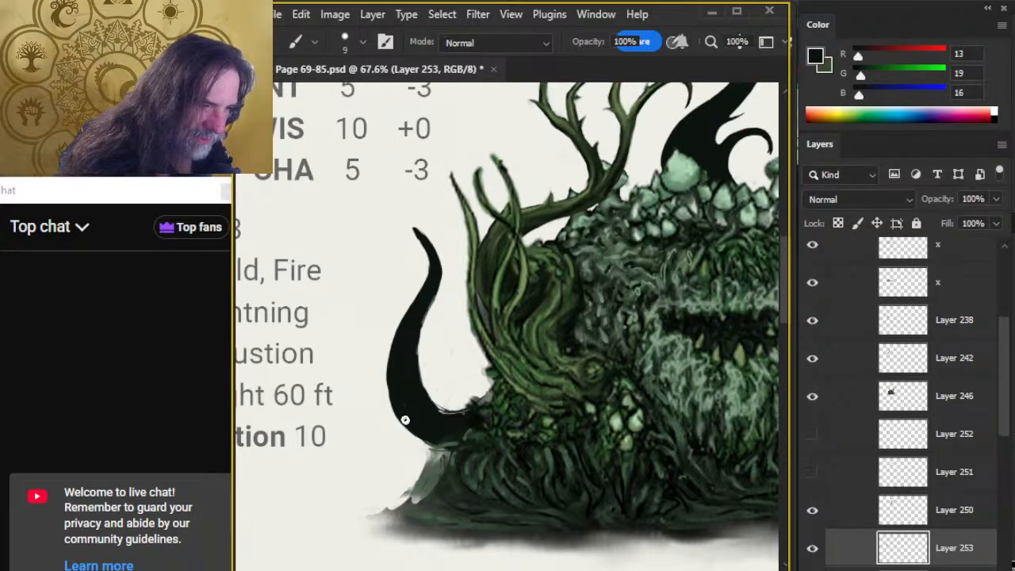
drag(405, 419, 416, 428)
mouse_move(397, 394)
mouse_down()
mouse_move(389, 379)
mouse_move(406, 353)
mouse_up()
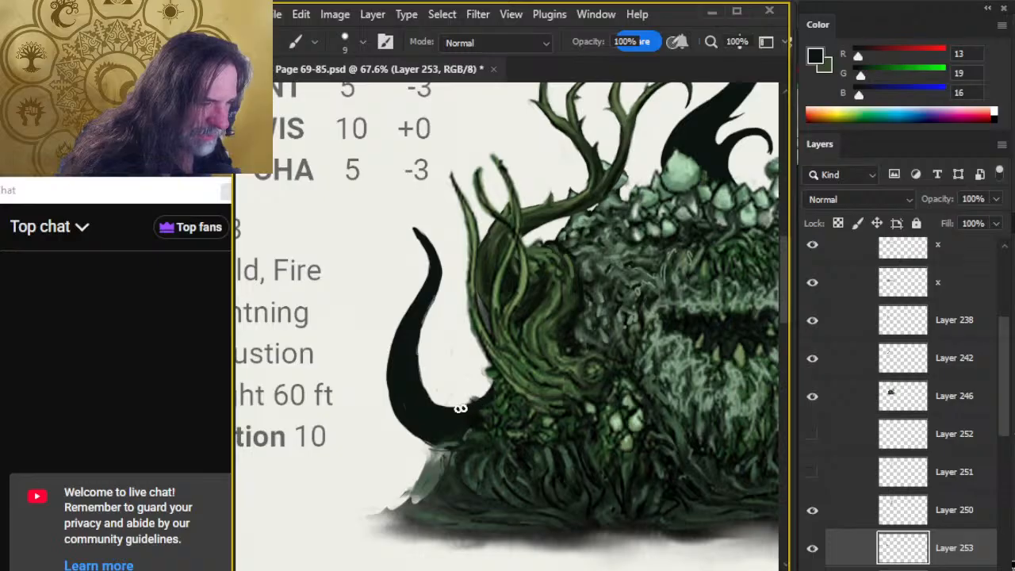
Smooth the tentacle's inner curve by alternating a size 10 eraser with the size 9 brush.
key(e)
key(bracketright)
key(bracketright)
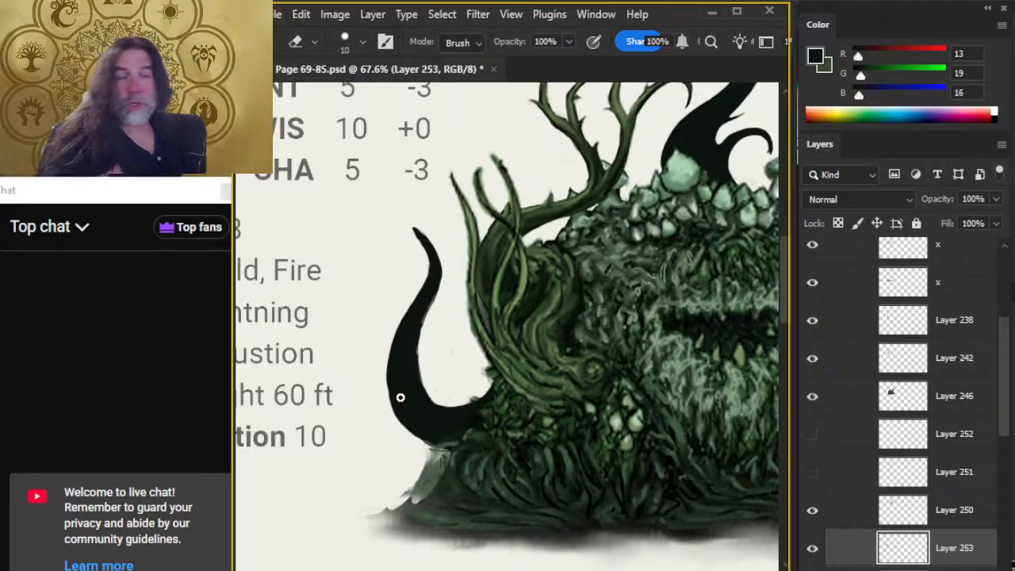
key(b)
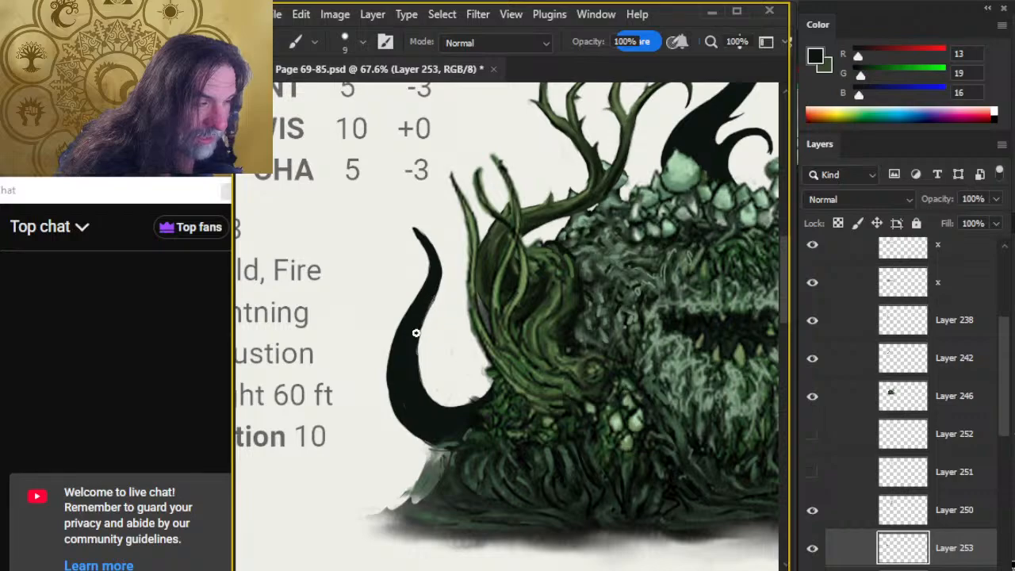
key(e)
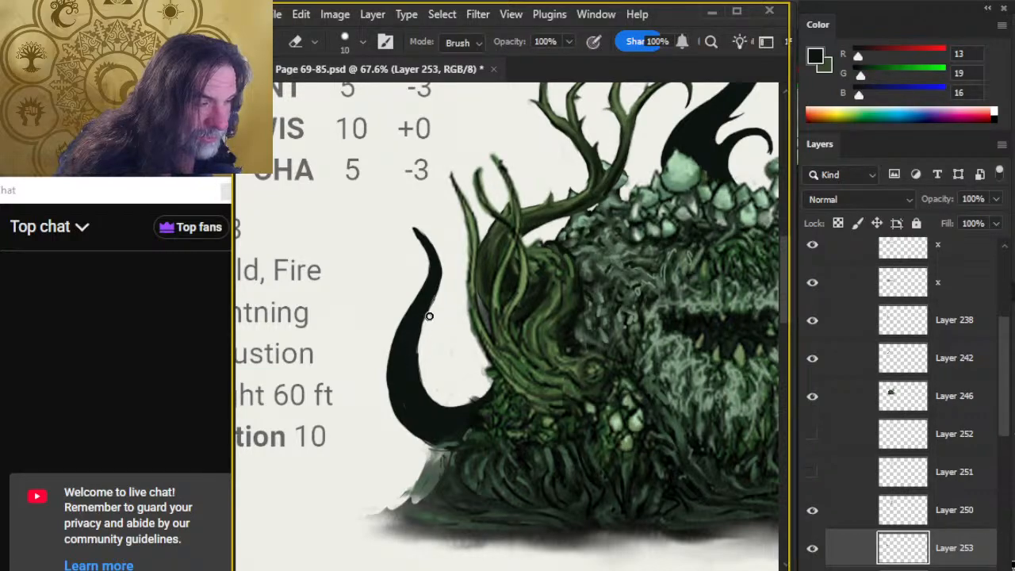
key(b)
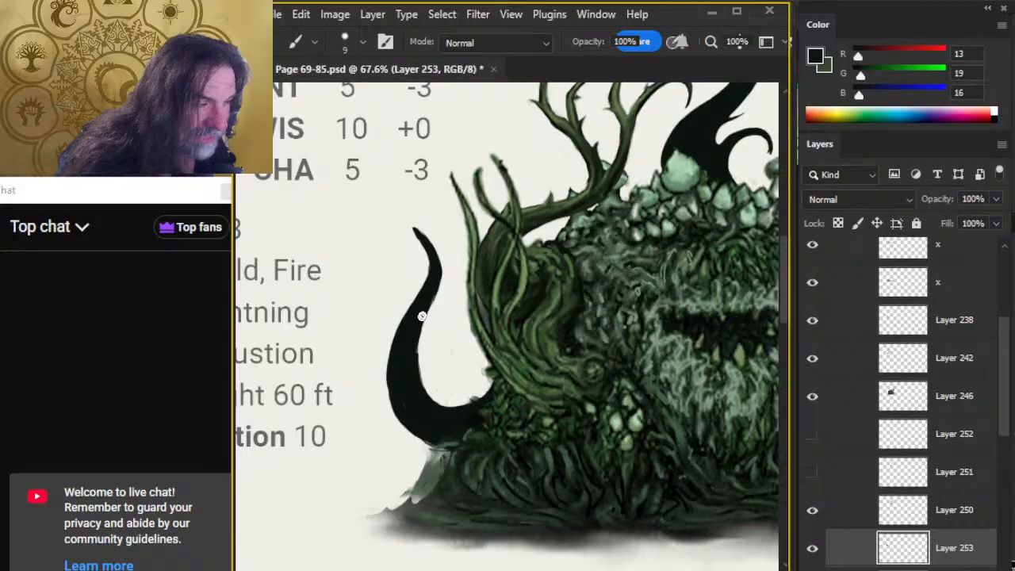
Refine the tentacle's silhouette from the lower outer curve up to the tip, alternating the size 10 eraser and size 9 brush.
key(e)
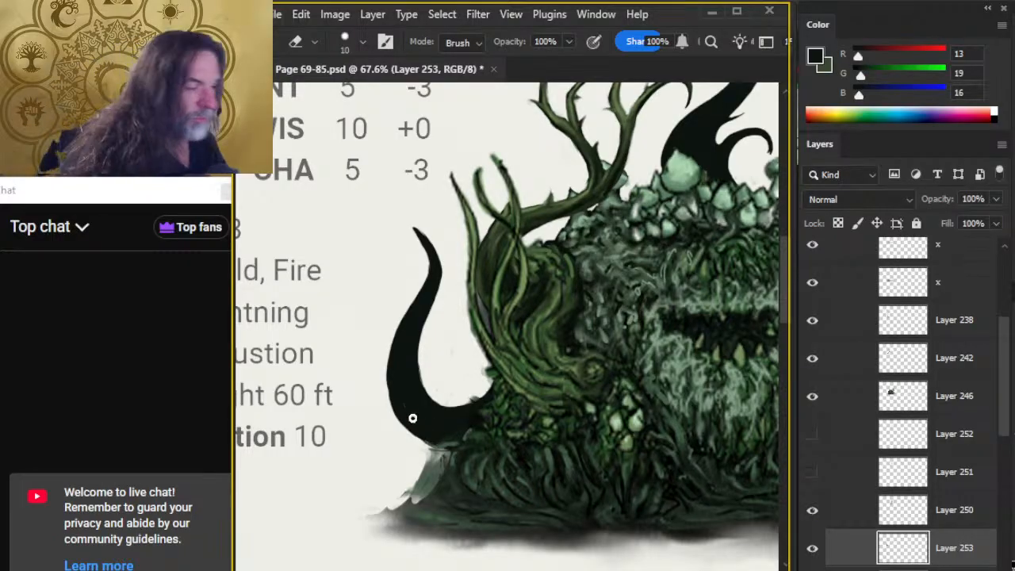
key(b)
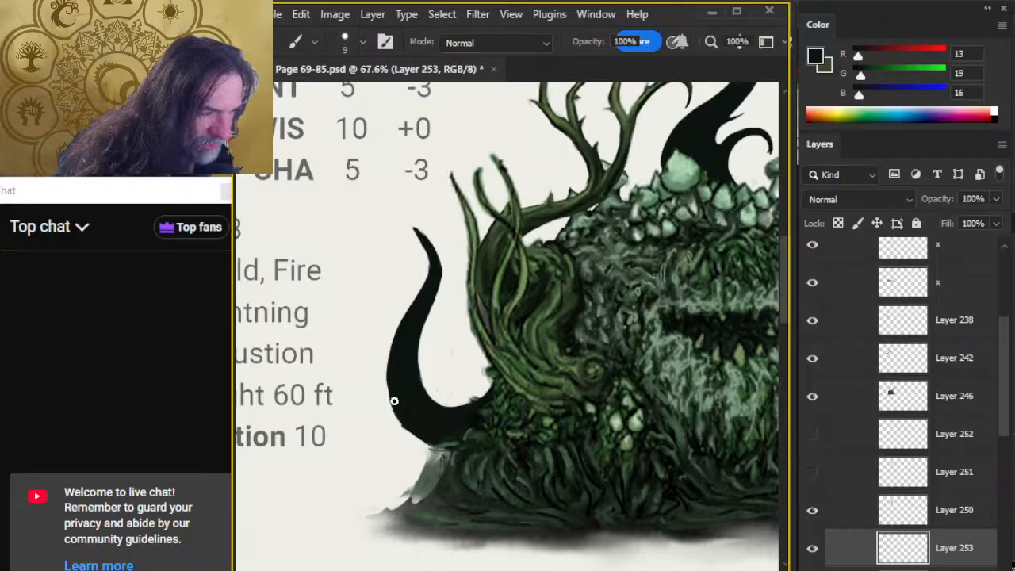
key(e)
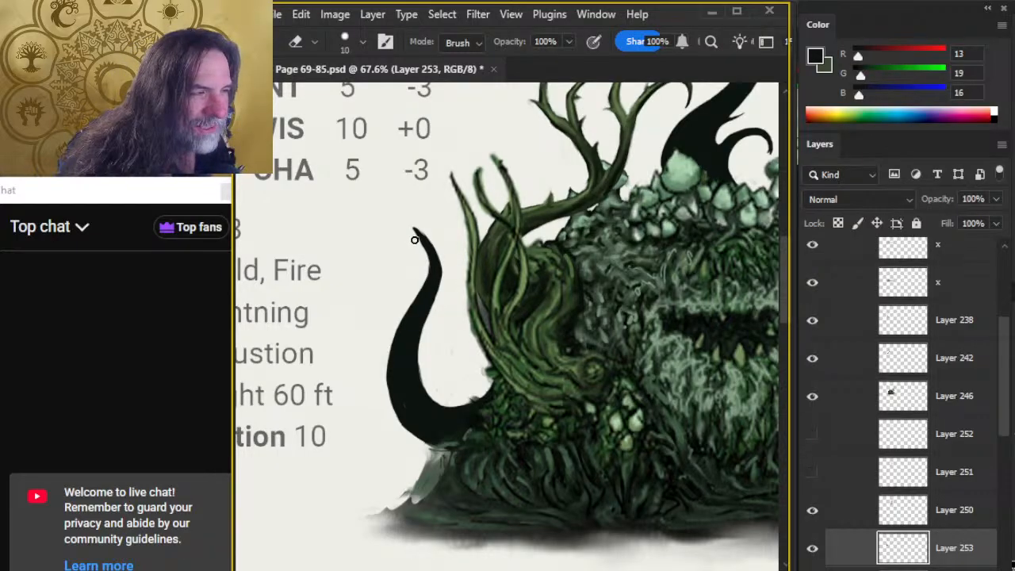
key(b)
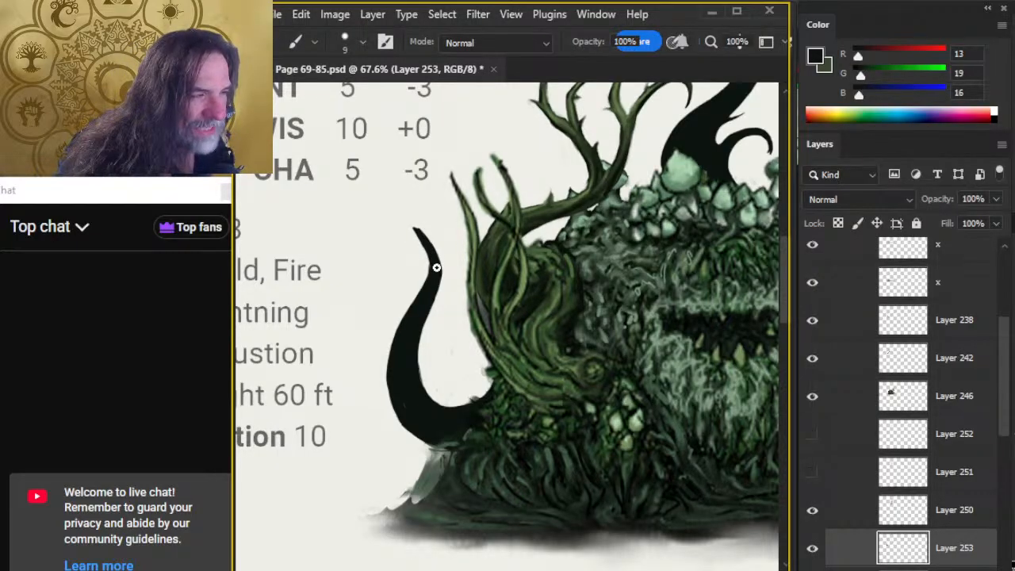
key(e)
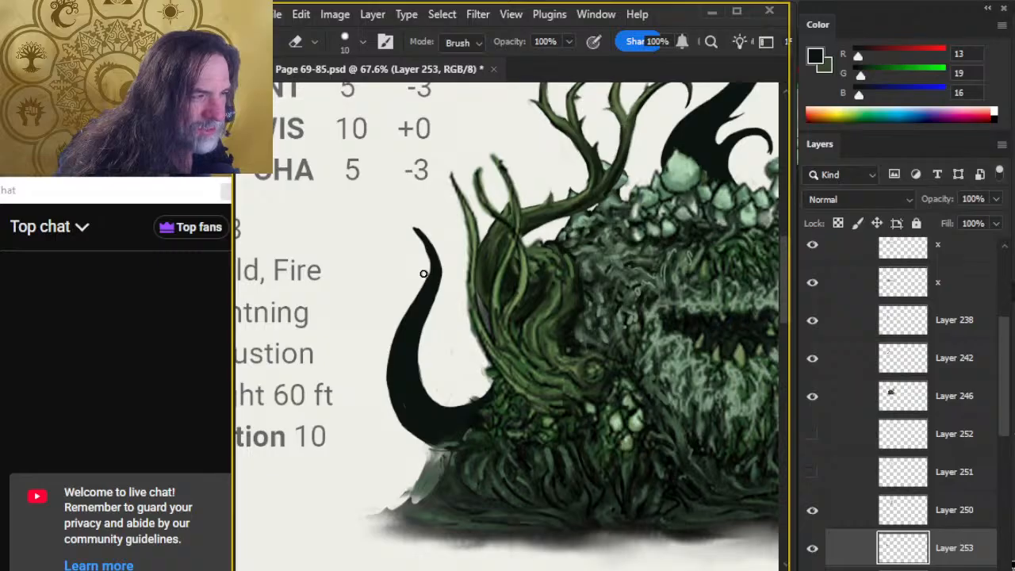
key(b)
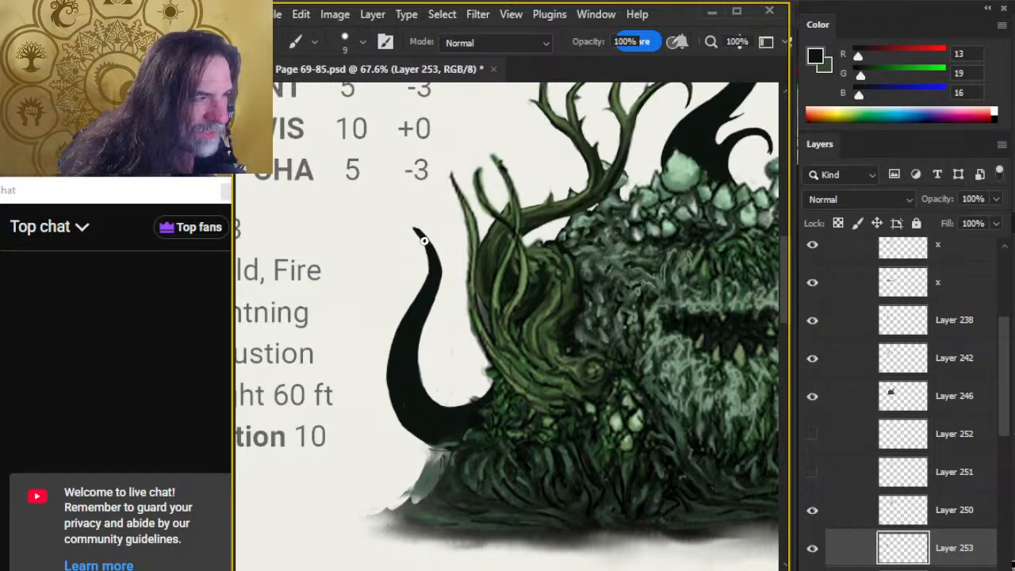
key(e)
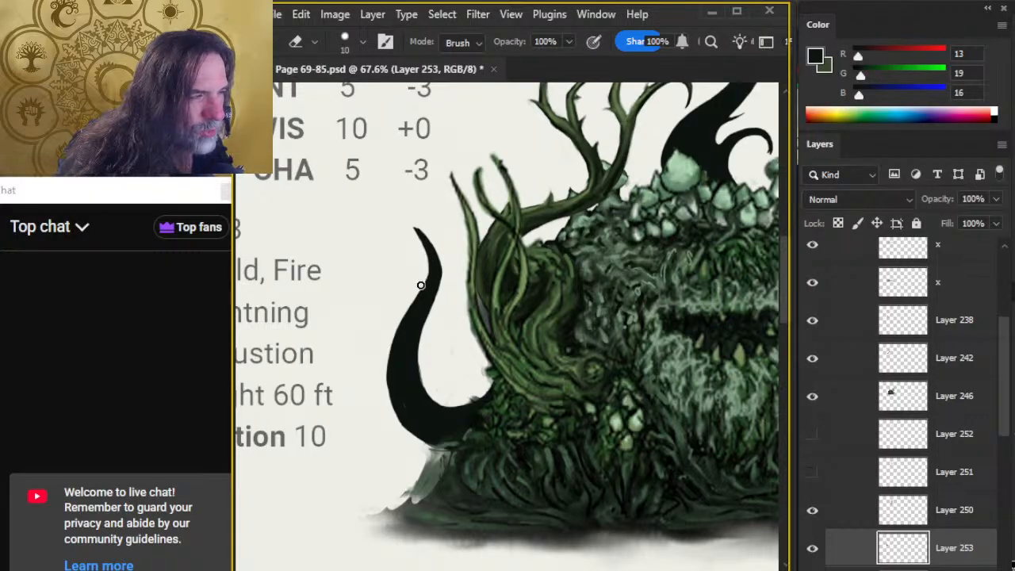
key(b)
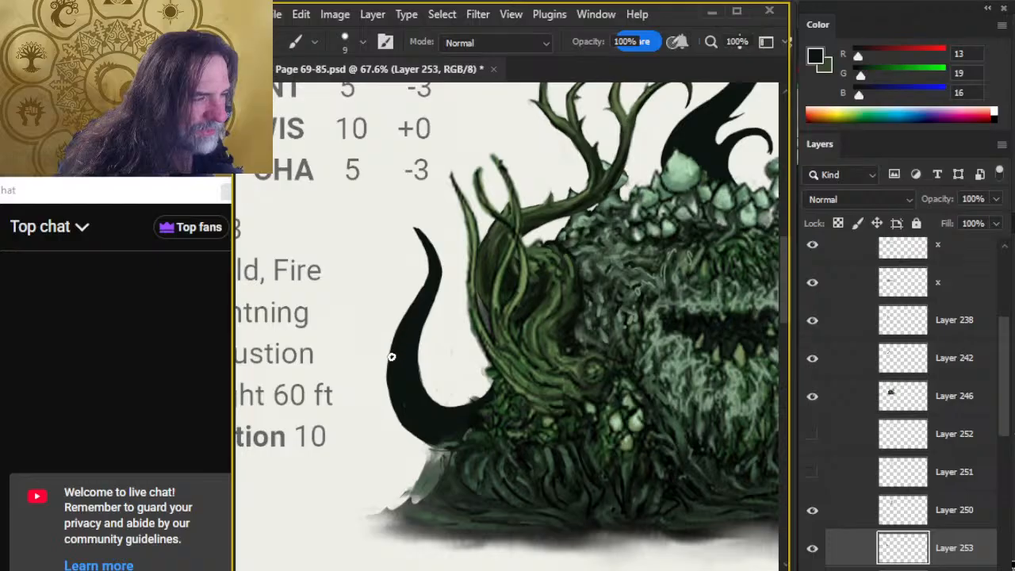
Check Layer 250's content by toggling its visibility, then merge it down into Layer 253.
click(811, 510)
click(812, 511)
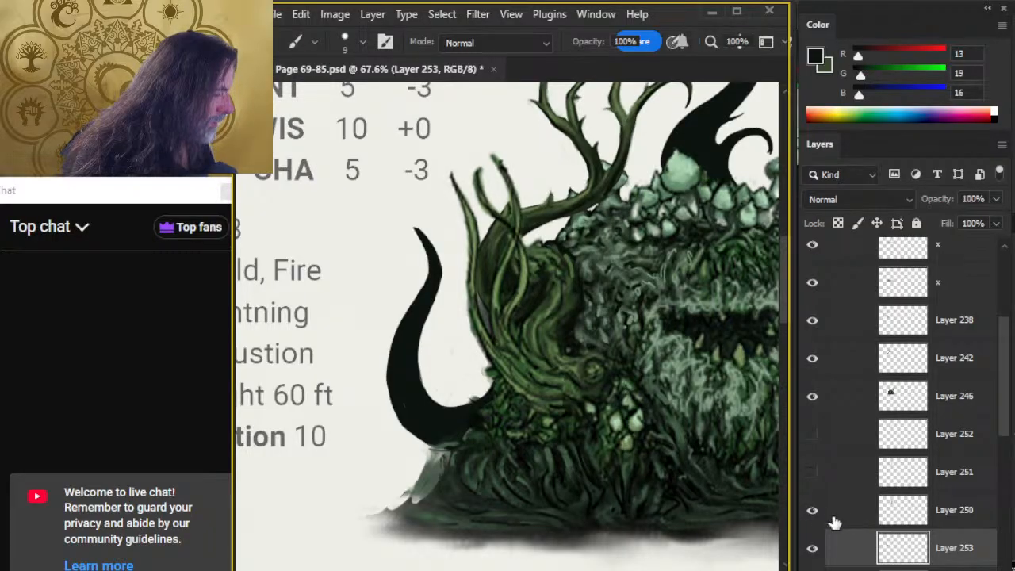
right_click(847, 510)
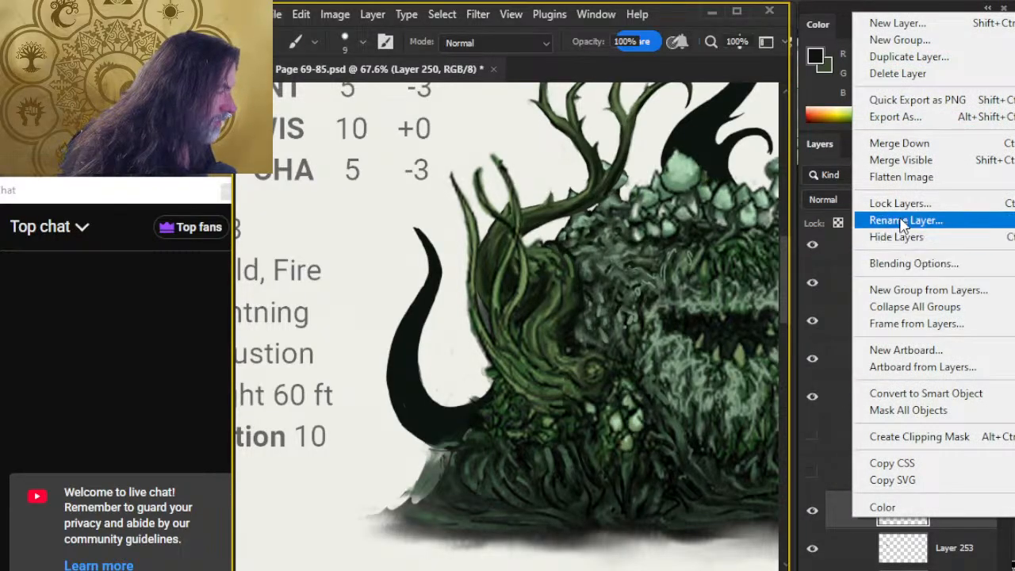
click(904, 148)
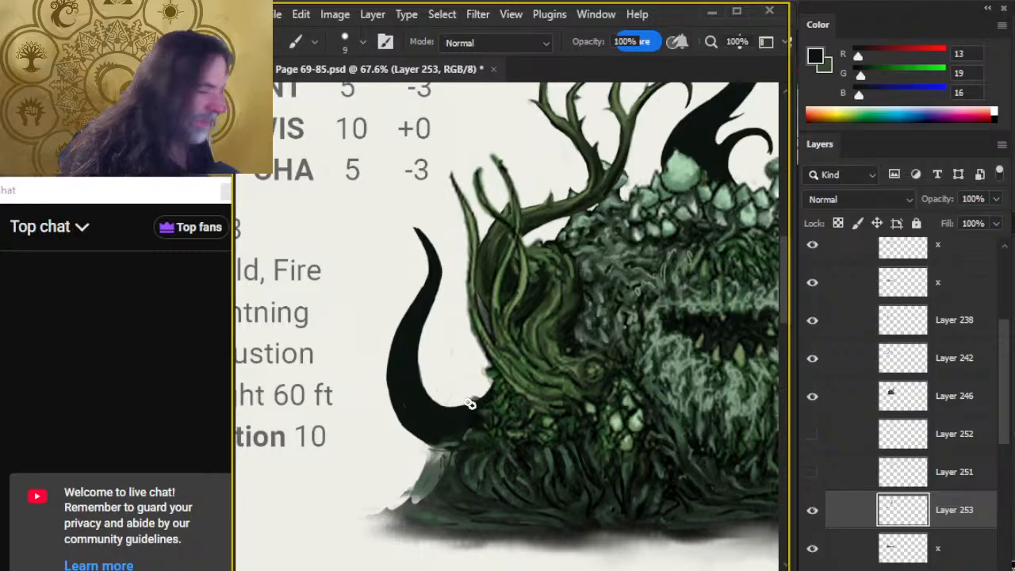
Lasso the left tentacle silhouette, enlarge it slightly with Free Transform, reposition it against the mound's base, and deselect.
key(ctrl+space)
drag(571, 432, 518, 420)
drag(569, 456, 442, 347)
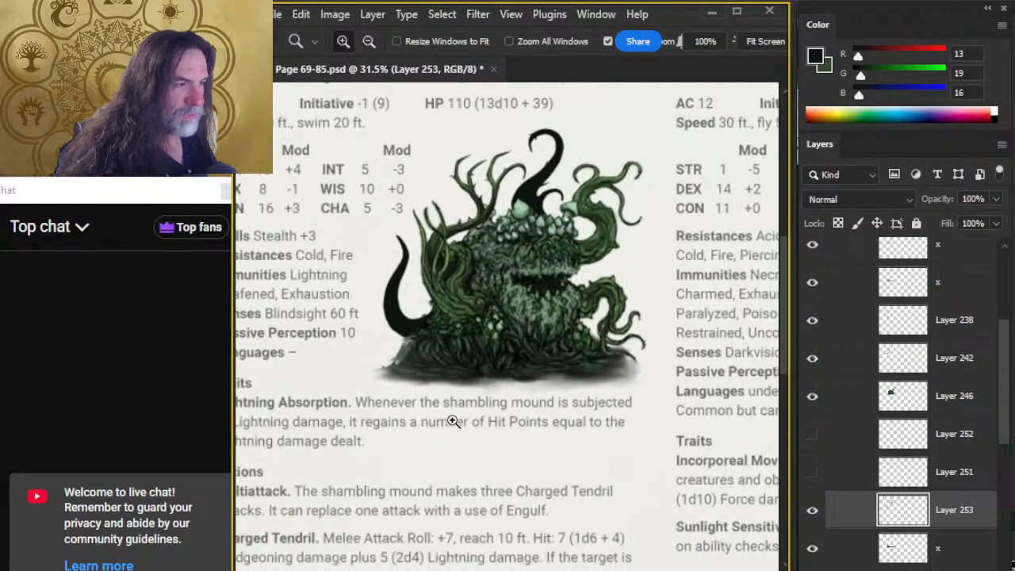
key(l)
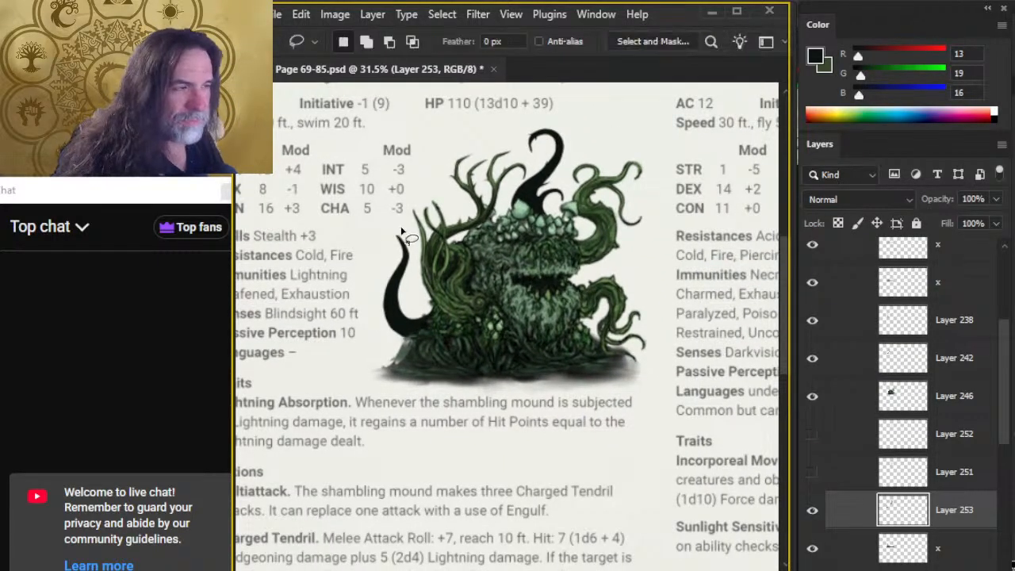
mouse_move(410, 217)
mouse_down()
mouse_move(353, 381)
mouse_move(428, 396)
mouse_up()
right_click(428, 396)
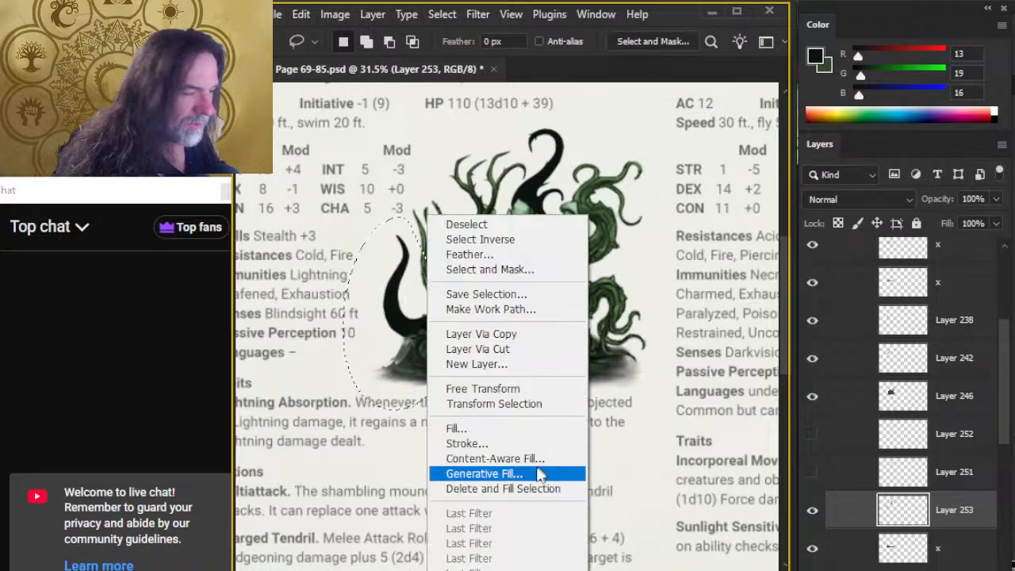
click(514, 389)
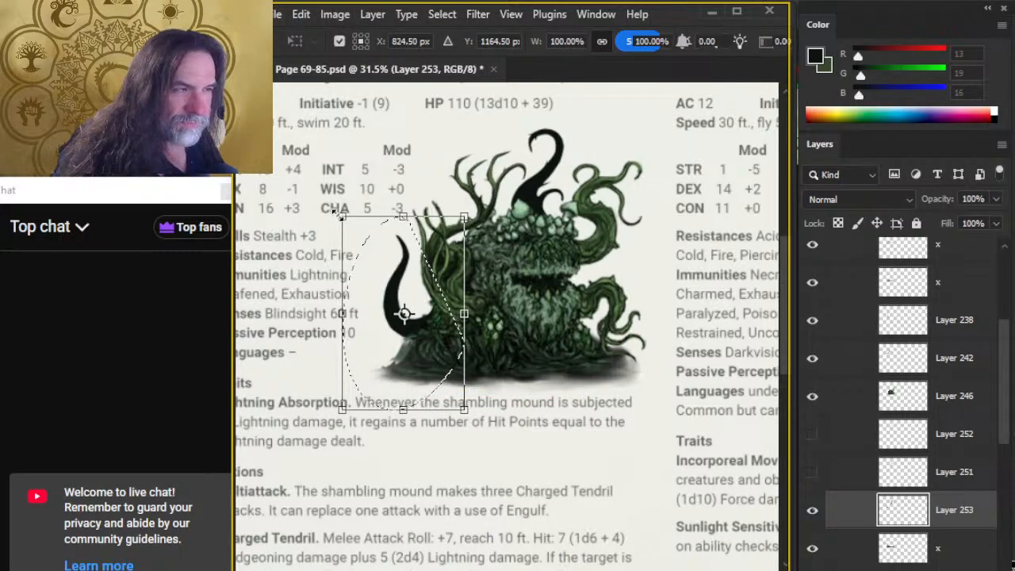
drag(342, 216, 334, 203)
mouse_move(538, 388)
mouse_down()
mouse_move(565, 389)
mouse_move(544, 376)
mouse_up()
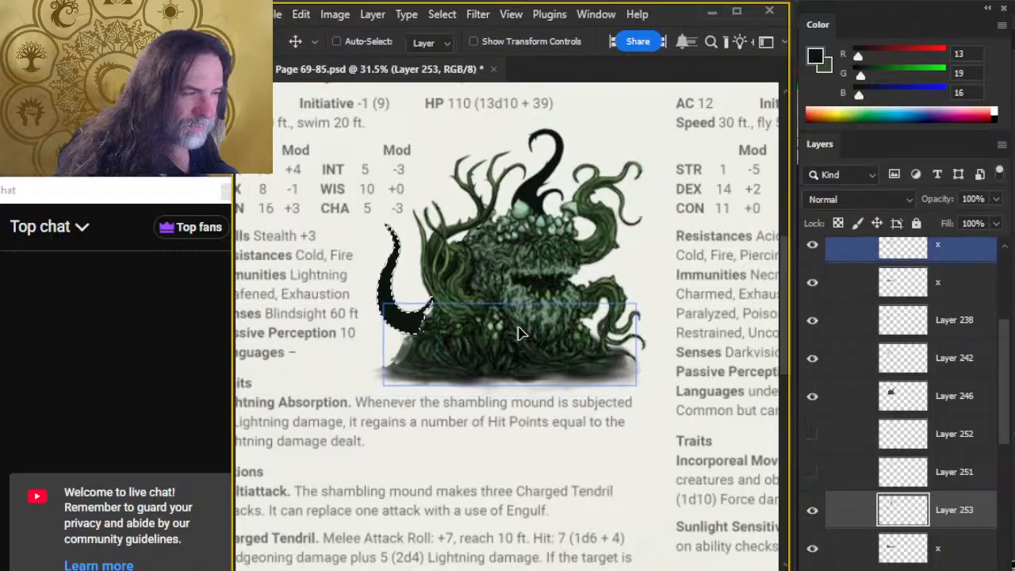
drag(518, 334, 521, 342)
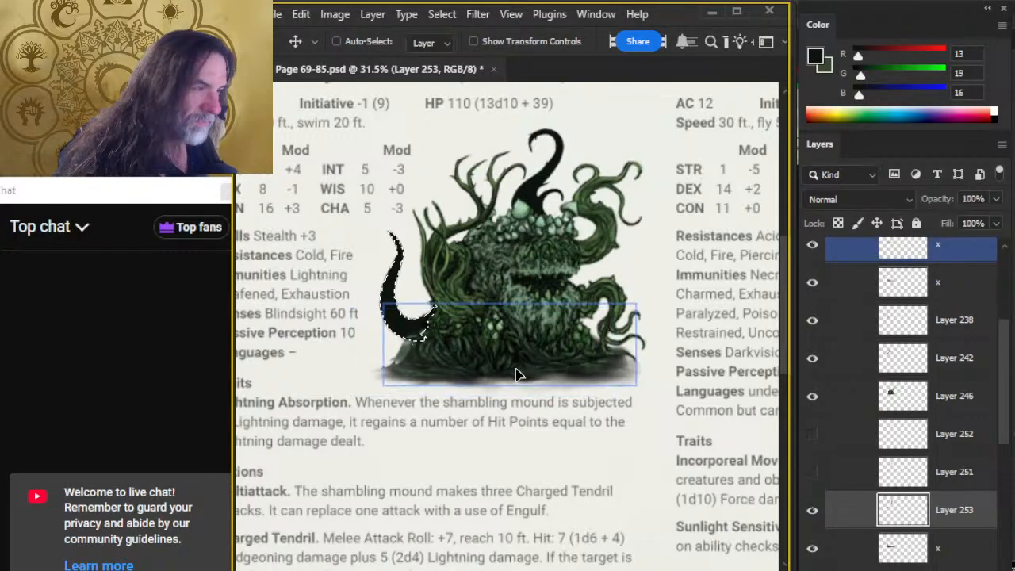
key(ctrl+d)
key(l)
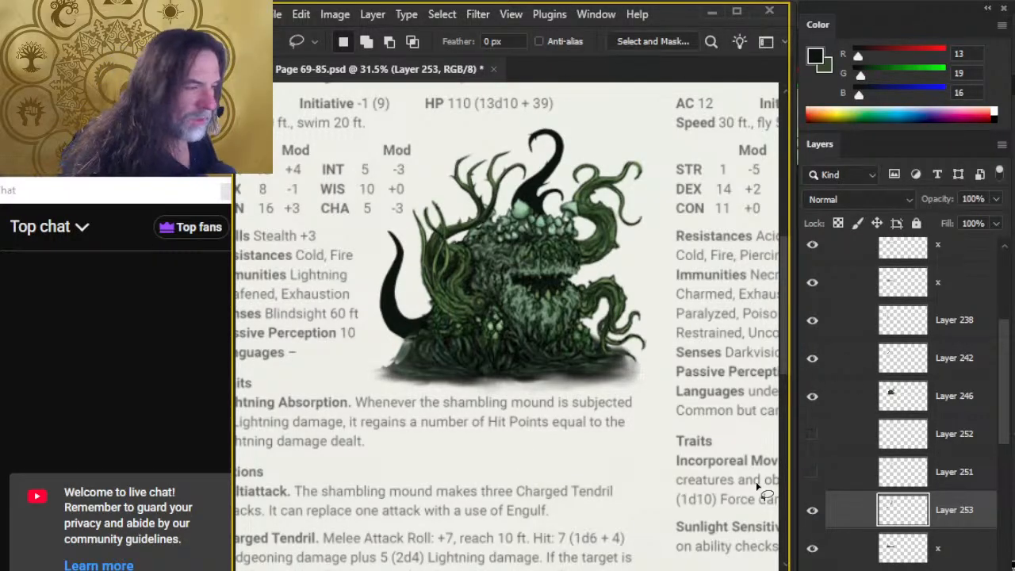
Show and activate Layer 251, and sample a dark green (RGB 53, 68, 42) from the existing tentacle shading.
click(812, 472)
click(828, 472)
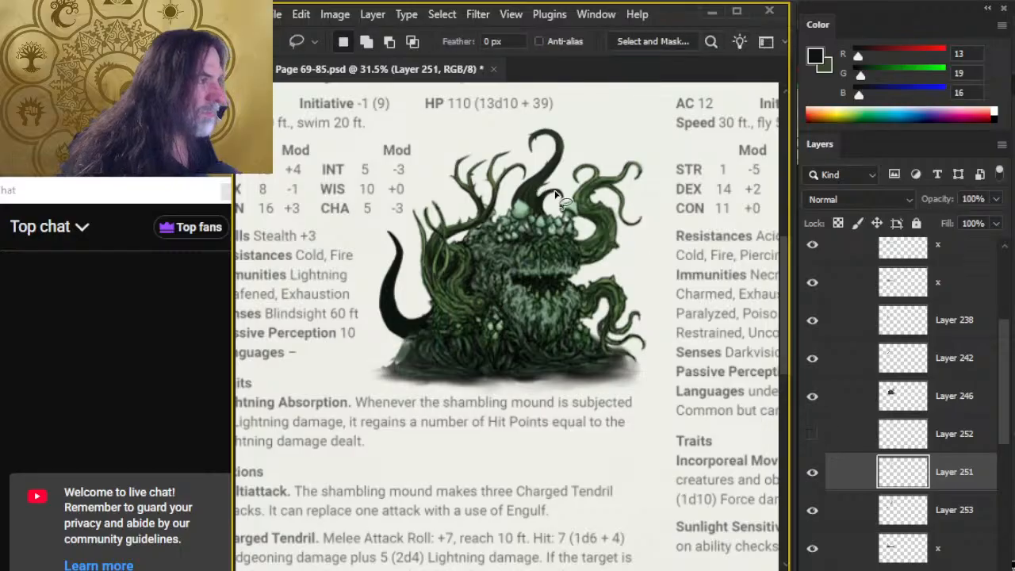
key(z)
drag(532, 175, 652, 193)
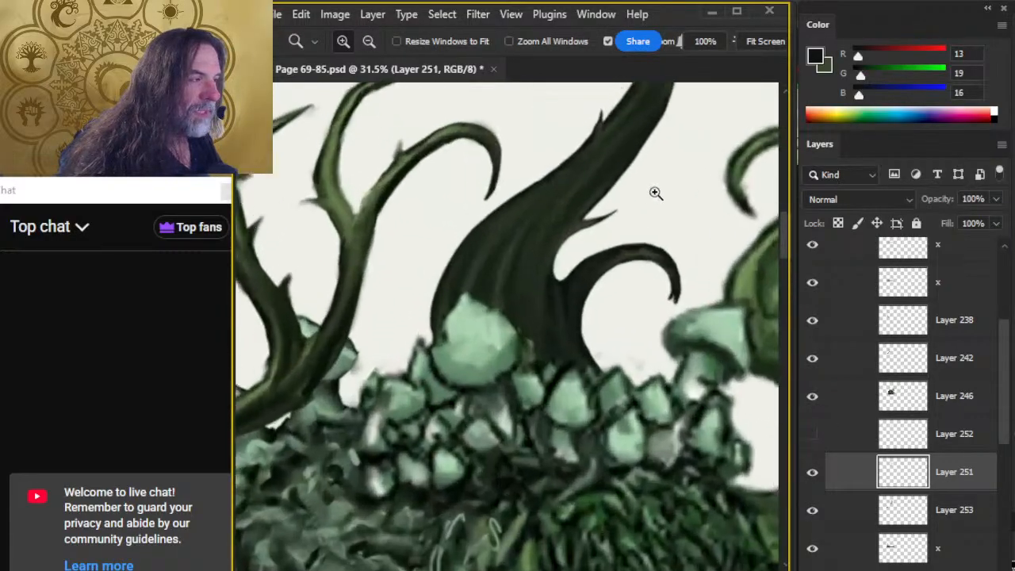
key(b)
alt+click(505, 218)
key(z)
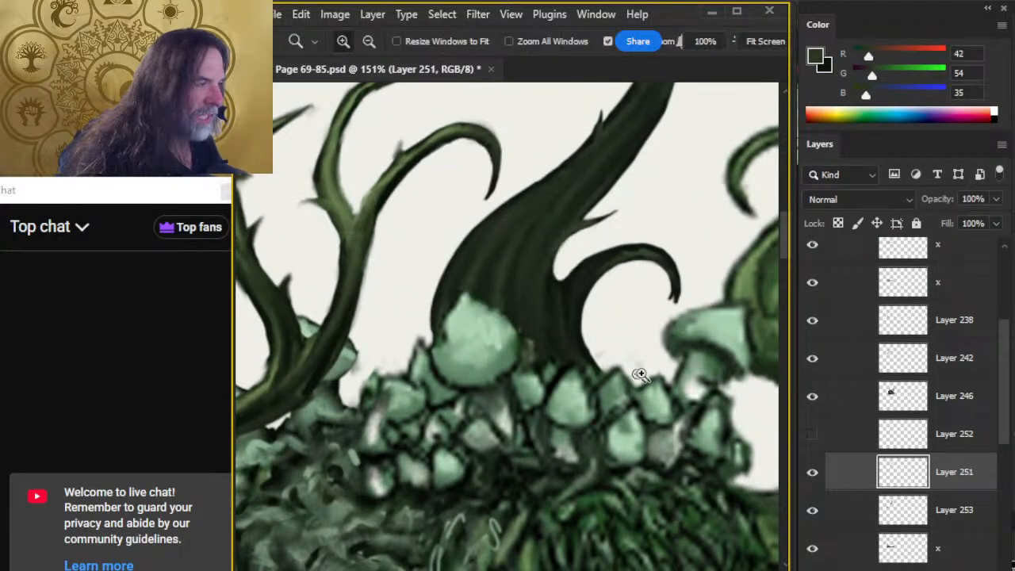
mouse_move(664, 360)
mouse_down()
mouse_move(621, 335)
mouse_move(561, 354)
mouse_up()
key(b)
alt+click(654, 269)
key(z)
drag(552, 460, 585, 348)
drag(436, 367, 480, 362)
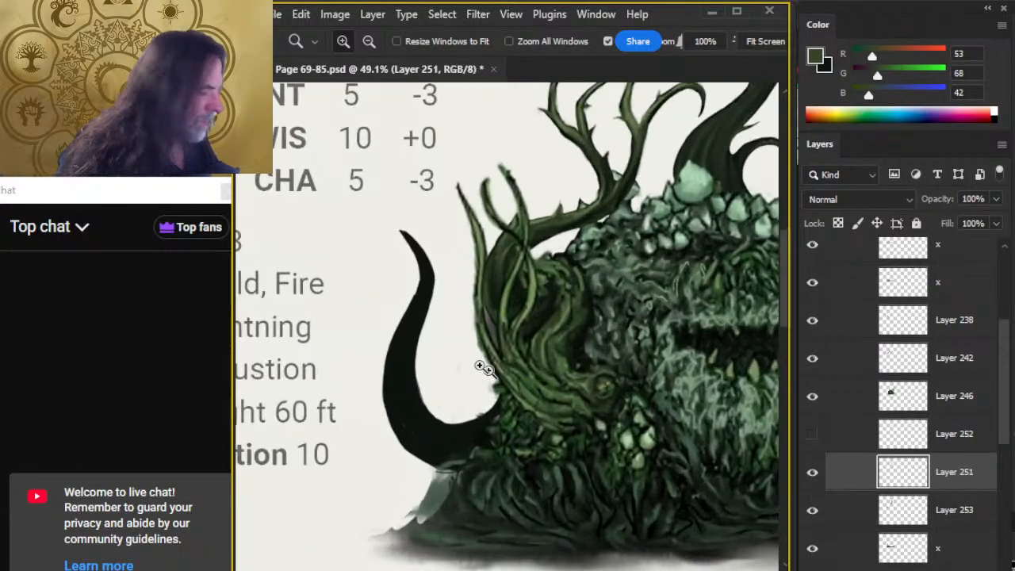
Paint dark green lengthwise streaks over the left tentacle from its tip to its base, reducing the brush to size 8.
key(b)
mouse_move(399, 353)
mouse_down()
mouse_move(428, 275)
mouse_move(416, 250)
mouse_move(431, 284)
mouse_move(404, 394)
mouse_move(398, 350)
mouse_move(397, 394)
mouse_move(388, 384)
mouse_move(433, 449)
mouse_up()
key([)
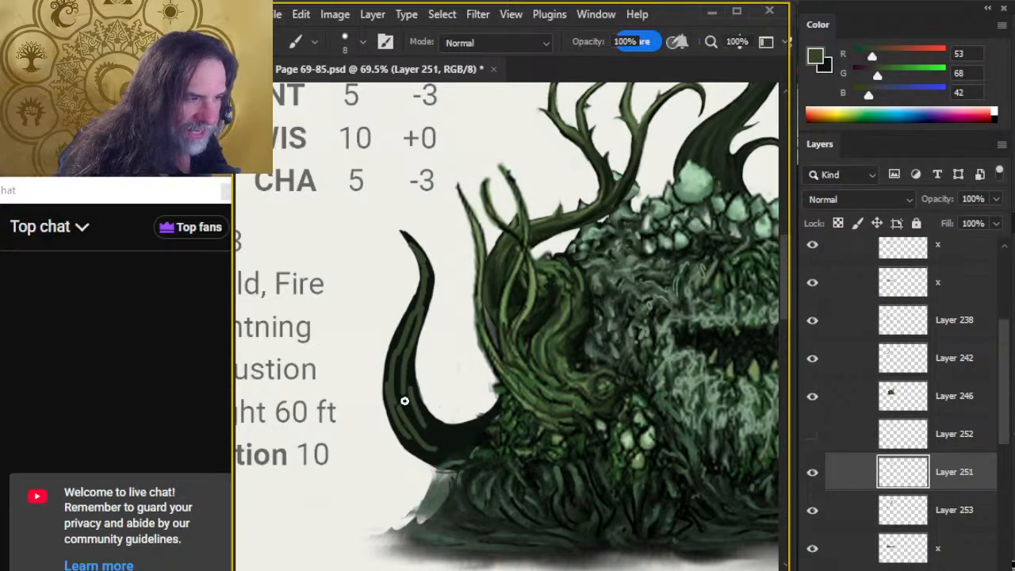
mouse_move(405, 401)
mouse_down()
mouse_move(458, 444)
mouse_move(441, 432)
mouse_move(470, 430)
mouse_move(441, 452)
mouse_move(487, 437)
mouse_move(472, 454)
mouse_move(409, 441)
mouse_move(440, 450)
mouse_move(474, 438)
mouse_move(497, 410)
mouse_move(470, 426)
mouse_move(496, 403)
mouse_up()
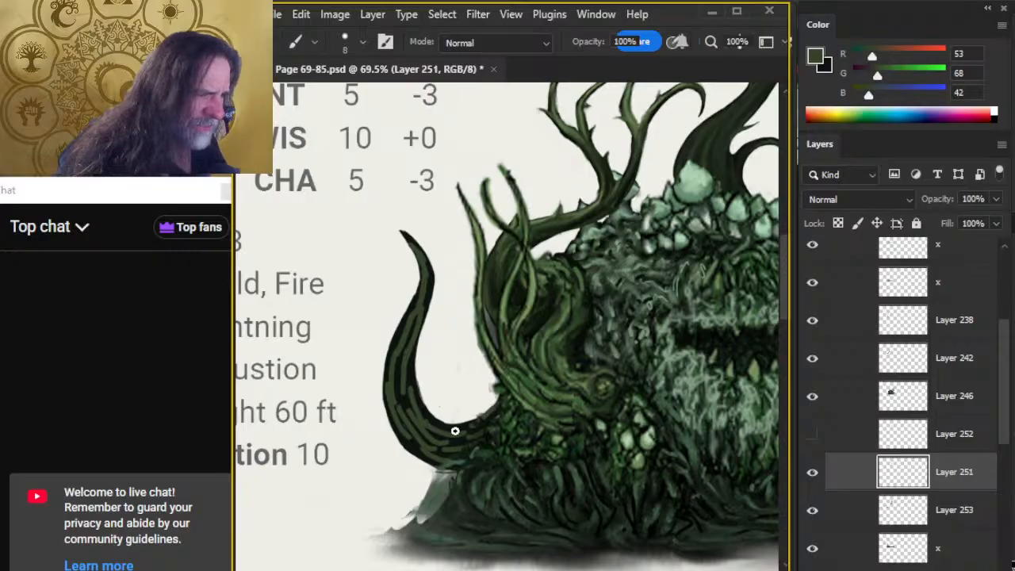
Blend the streaks on the tentacle's upper half toward its tip using the Smudge tool at size 15 and 60% strength.
key(r)
key(bracketright)
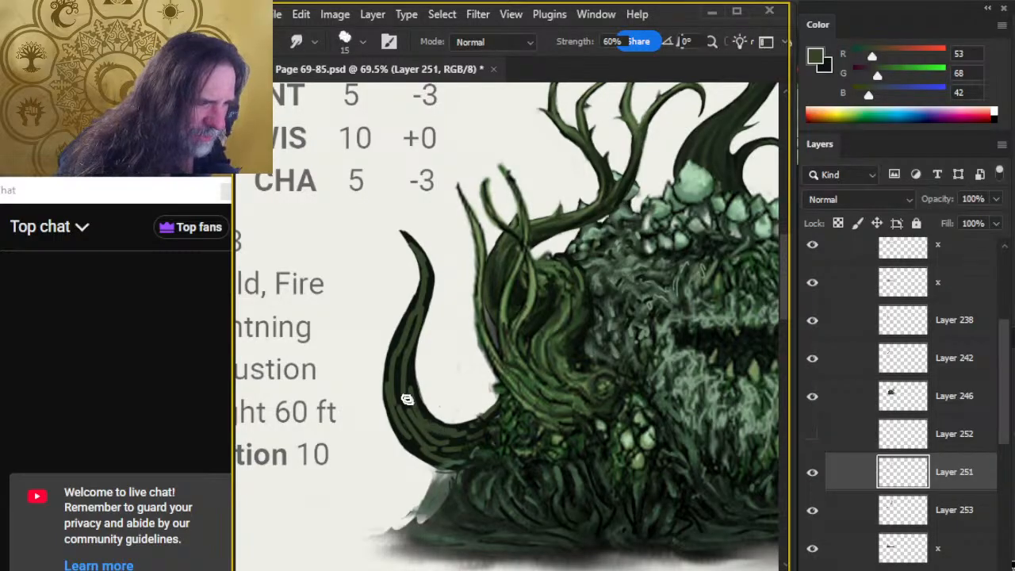
drag(418, 425, 407, 336)
drag(410, 394, 410, 314)
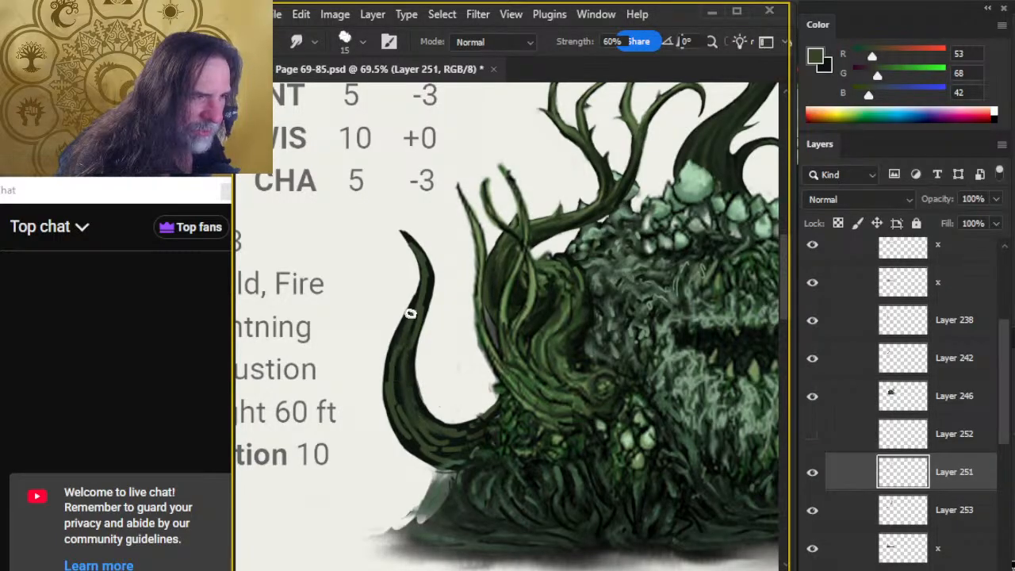
drag(392, 393, 425, 287)
drag(408, 343, 423, 266)
mouse_move(420, 311)
mouse_down()
mouse_move(431, 276)
mouse_move(410, 231)
mouse_up()
drag(429, 270, 425, 255)
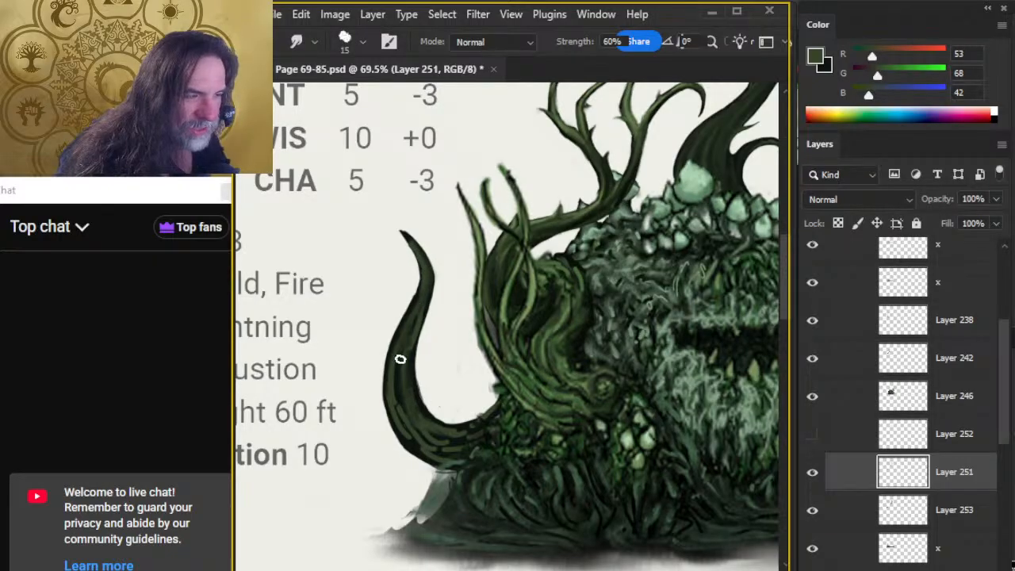
Smudge the streaks along the tentacle's lower curve and base, and clean up its outer edge with the size 10 eraser.
drag(407, 406, 398, 375)
mouse_move(421, 434)
mouse_down()
mouse_move(403, 390)
mouse_move(407, 401)
mouse_up()
drag(453, 438, 401, 397)
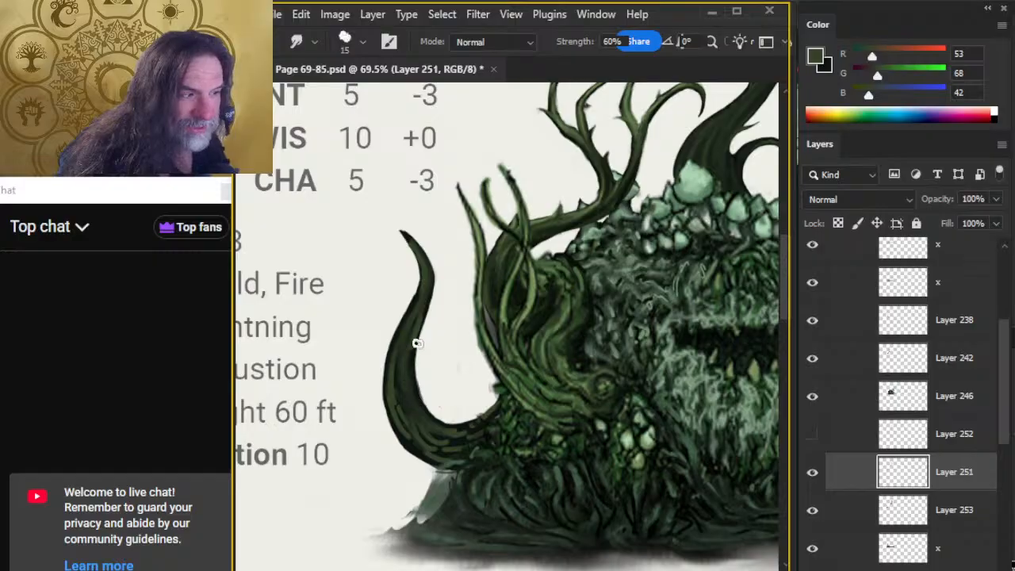
drag(406, 433, 400, 353)
drag(424, 451, 415, 426)
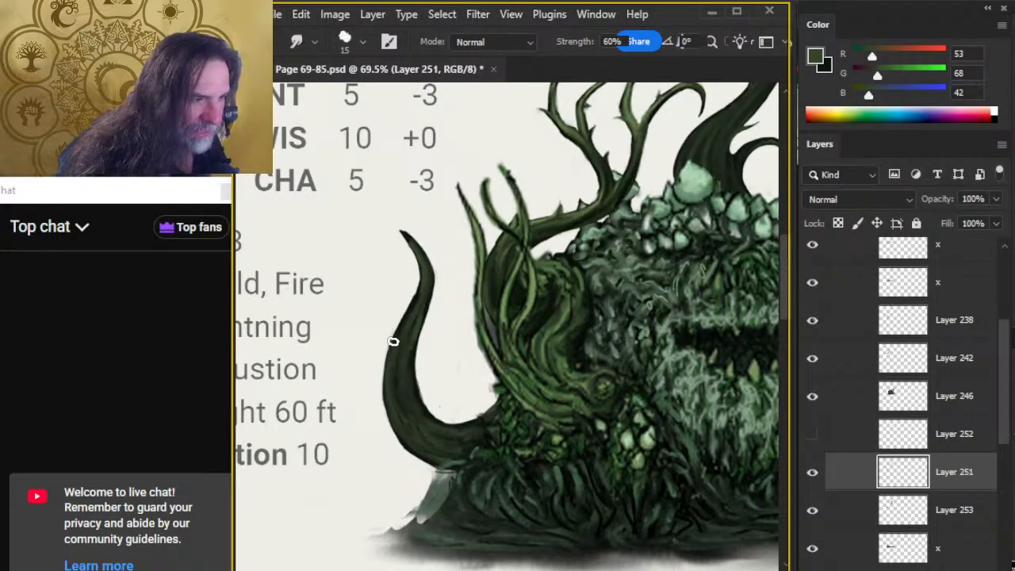
key(e)
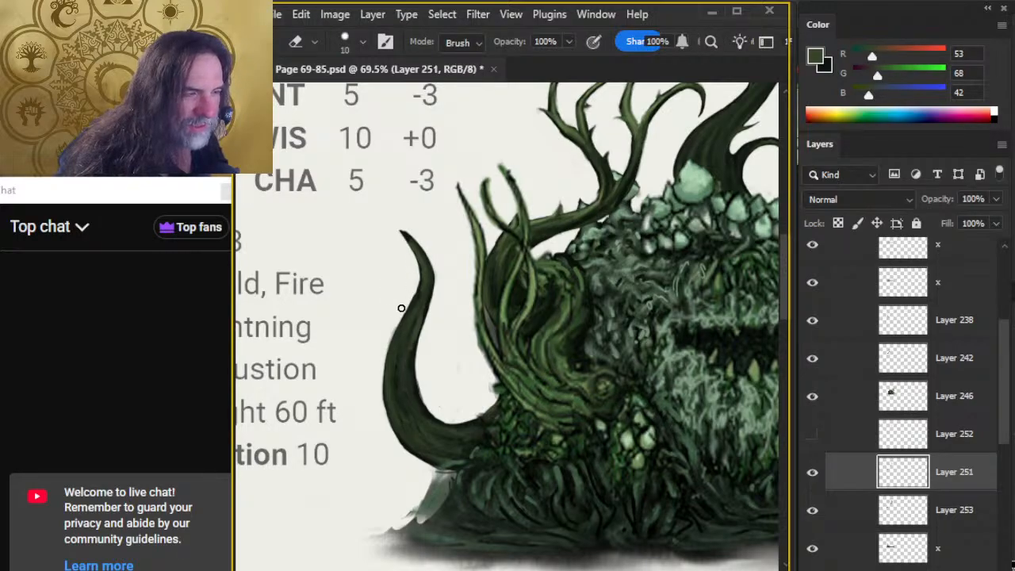
key(r)
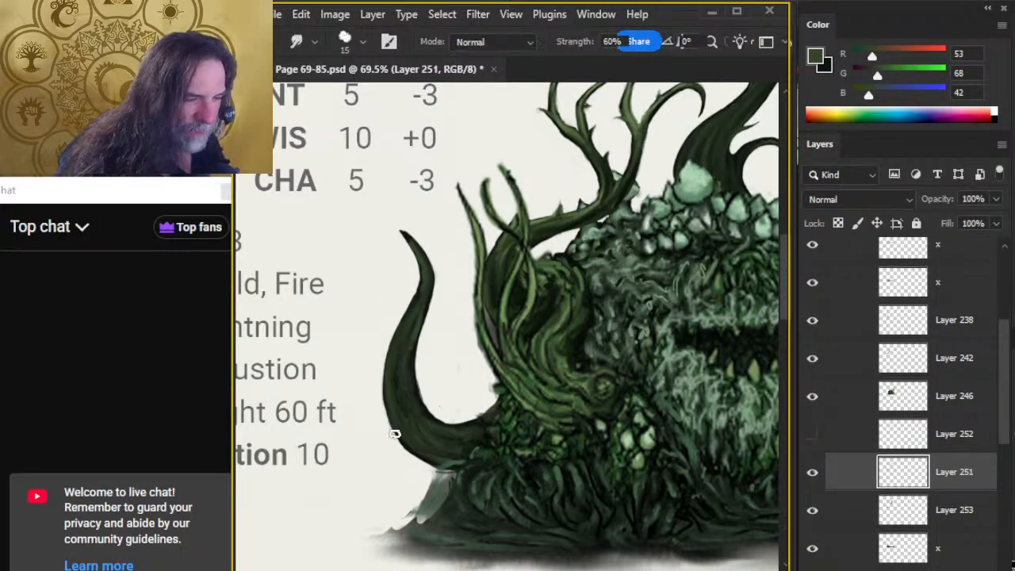
key(e)
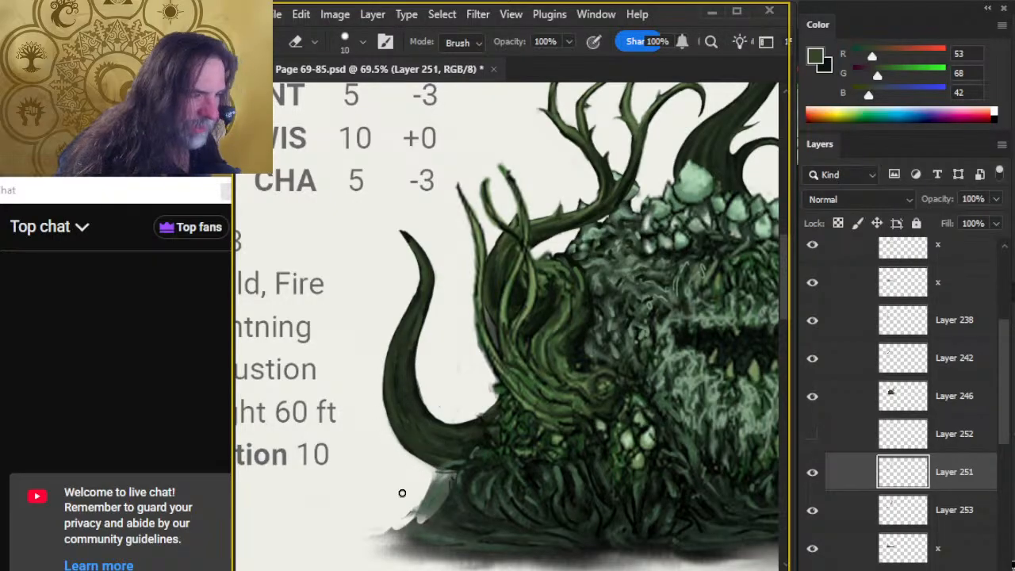
Show and activate Layer 252, and sample the lighter highlight green (RGB 77, 104, 61) from the artwork for a size 5 brush.
click(813, 435)
click(844, 449)
drag(629, 327, 539, 453)
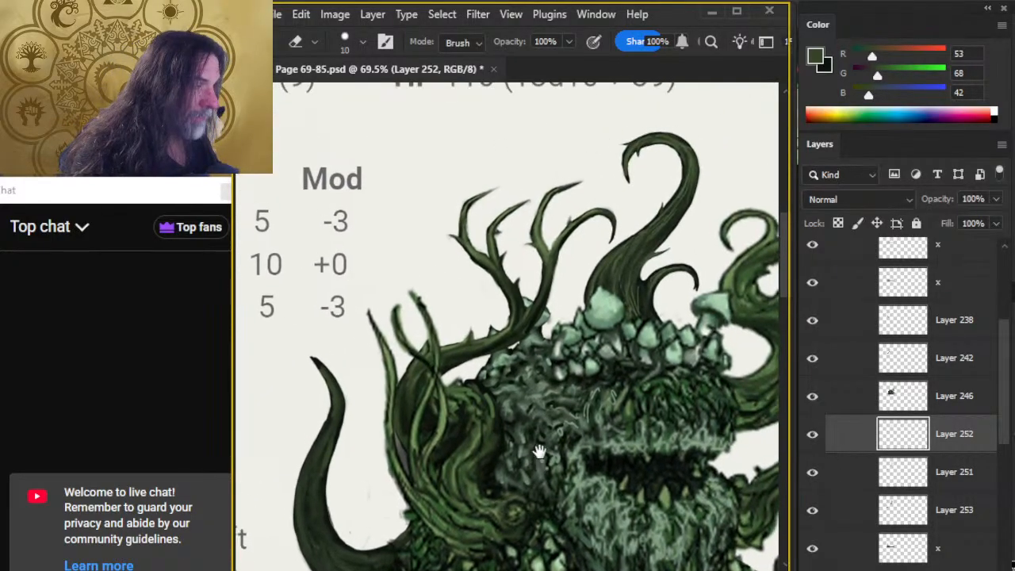
key(x)
key(b)
alt+click(664, 217)
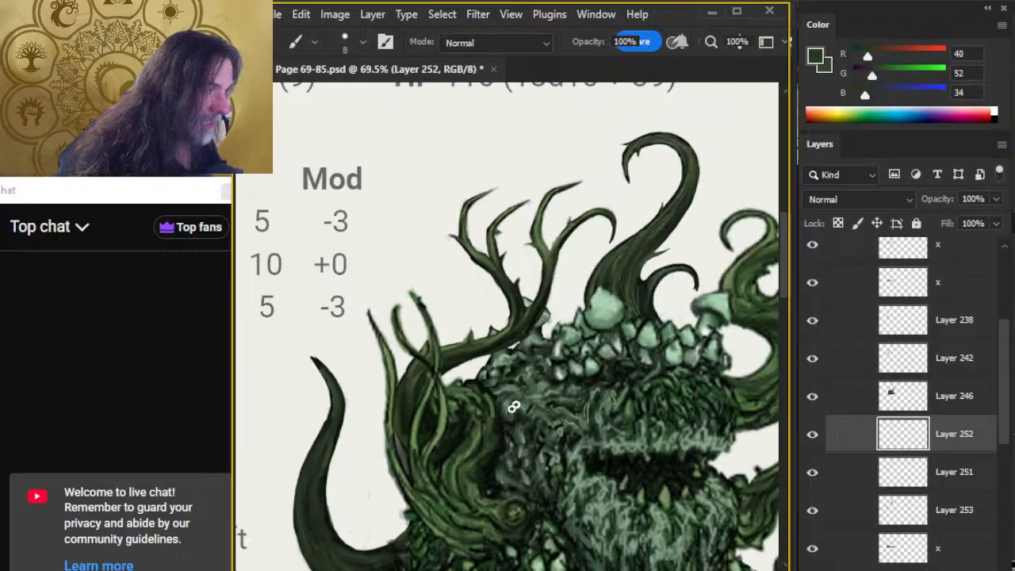
drag(514, 403, 589, 311)
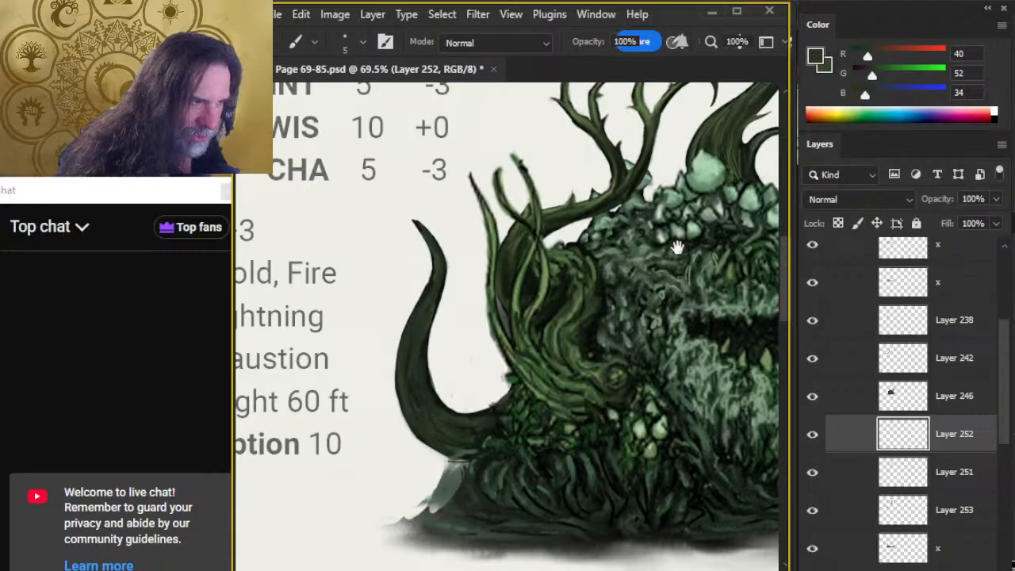
mouse_move(676, 247)
mouse_down()
mouse_move(551, 290)
mouse_move(676, 298)
mouse_move(668, 309)
mouse_up()
alt+click(538, 294)
drag(445, 479, 624, 319)
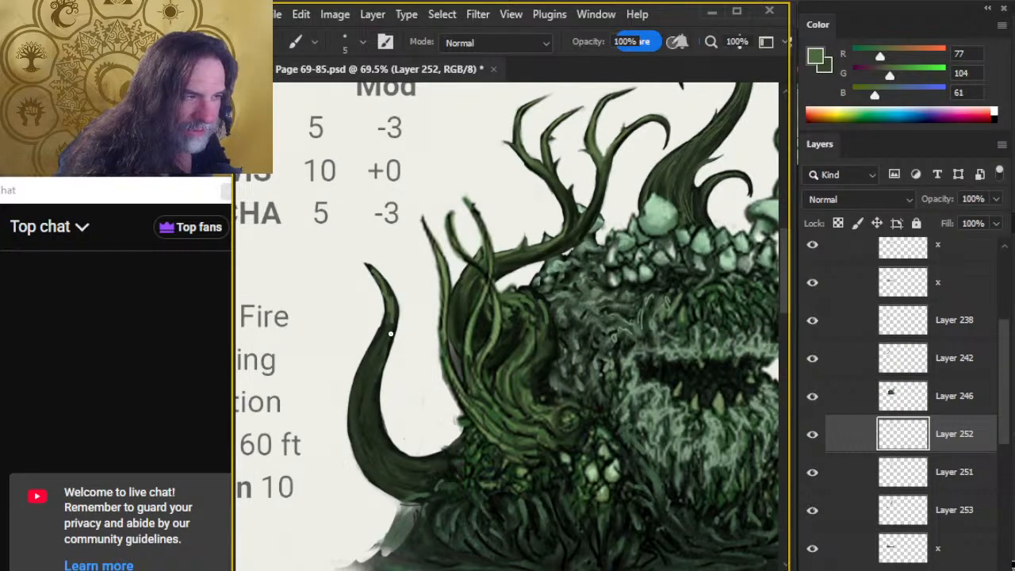
Paint light green highlights on the left tentacle's upper half, smudge them toward the tip, and erase the overspill there.
mouse_move(373, 345)
mouse_down()
mouse_move(359, 370)
mouse_move(365, 415)
mouse_up()
key(r)
mouse_move(378, 346)
mouse_down()
mouse_move(396, 320)
mouse_move(370, 375)
mouse_move(389, 334)
mouse_move(383, 285)
mouse_move(393, 308)
mouse_move(361, 285)
mouse_move(392, 305)
mouse_move(361, 269)
mouse_up()
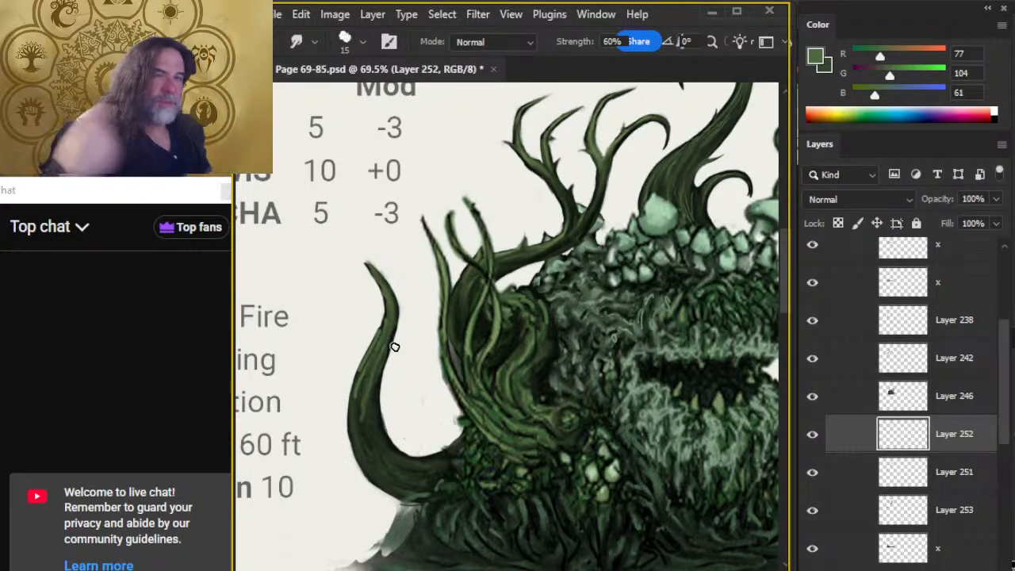
key(e)
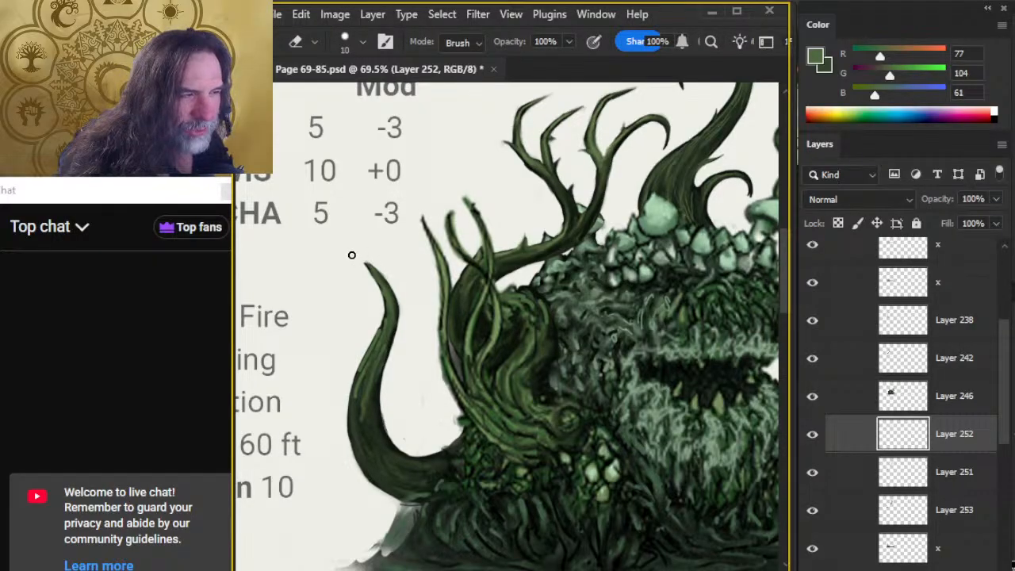
Add size 5 light green streaks to the tentacle's lower outer curve and smudge them along its length.
key(b)
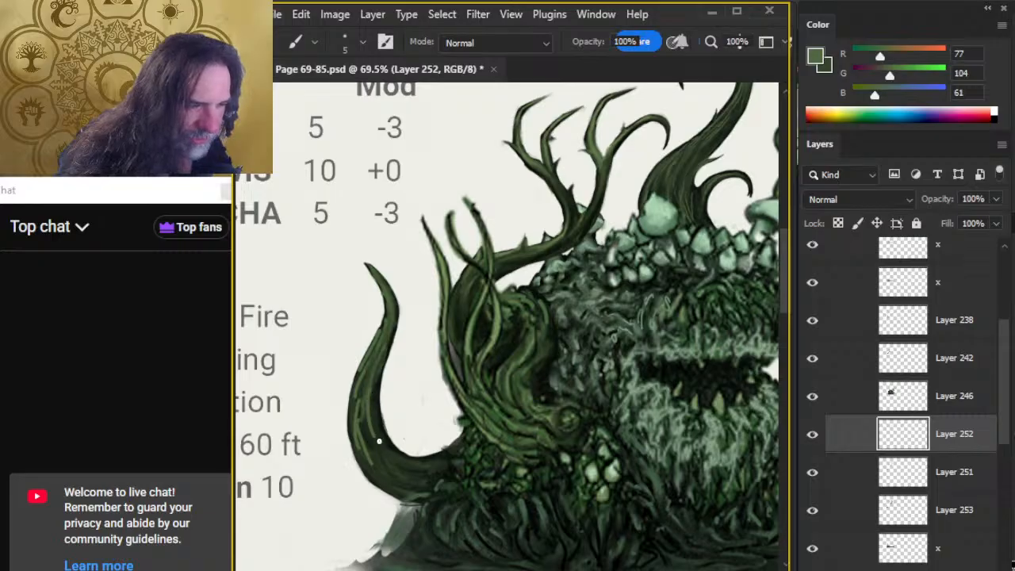
key(r)
mouse_move(378, 432)
mouse_down()
mouse_move(374, 382)
mouse_move(363, 444)
mouse_move(365, 366)
mouse_up()
mouse_move(367, 488)
mouse_down()
mouse_move(387, 492)
mouse_move(368, 378)
mouse_move(389, 443)
mouse_up()
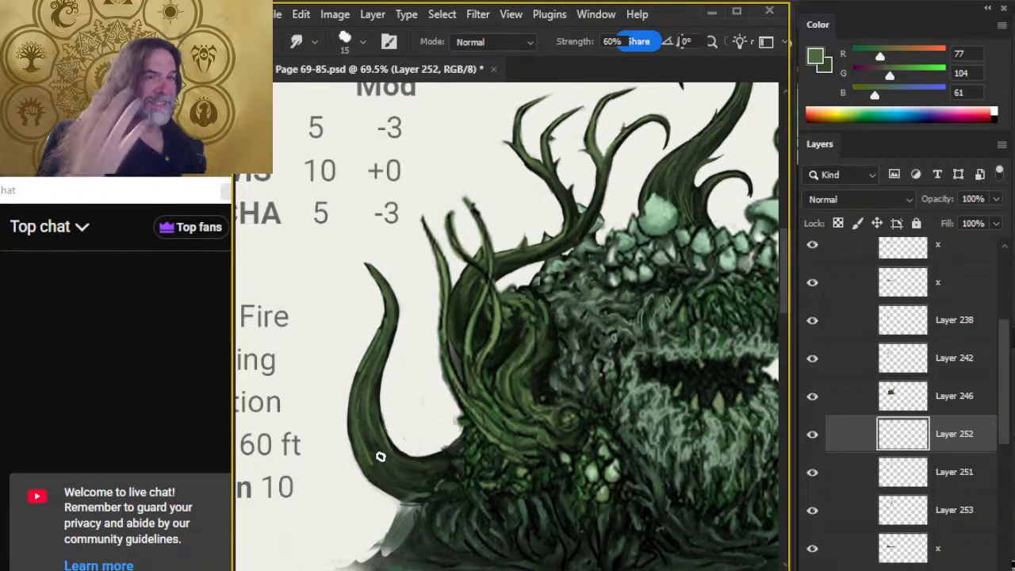
Extend the light green highlights around the lower bend to the tentacle's base, alternating the size 5 brush with the size 15 Smudge tool.
scroll(414, 486, down, 3)
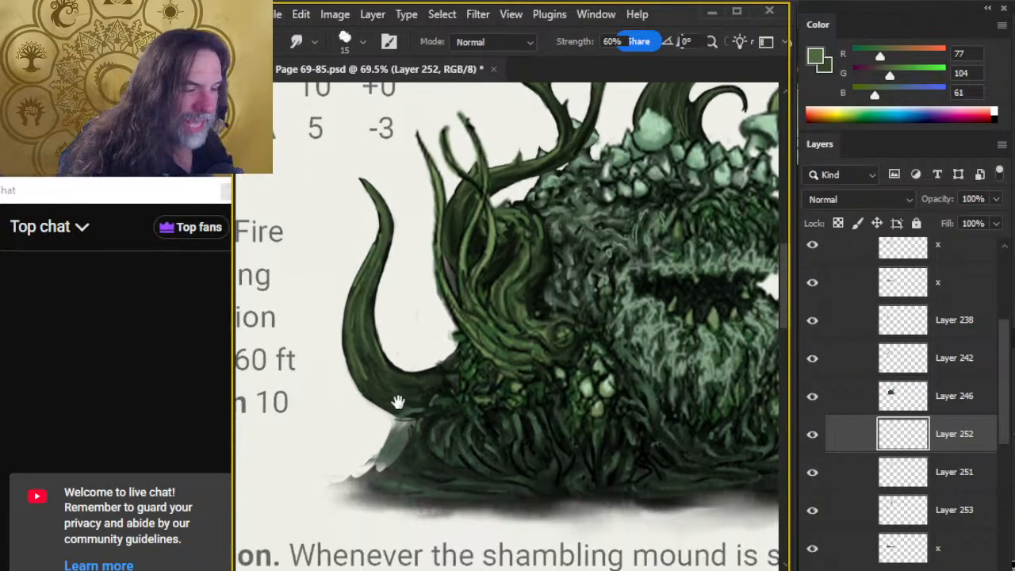
key(b)
key(r)
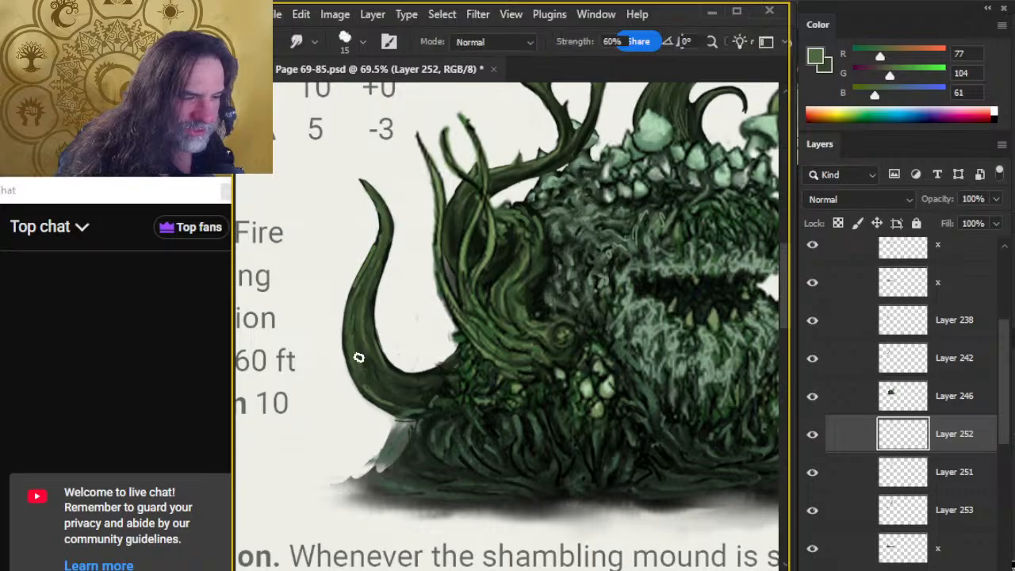
key(b)
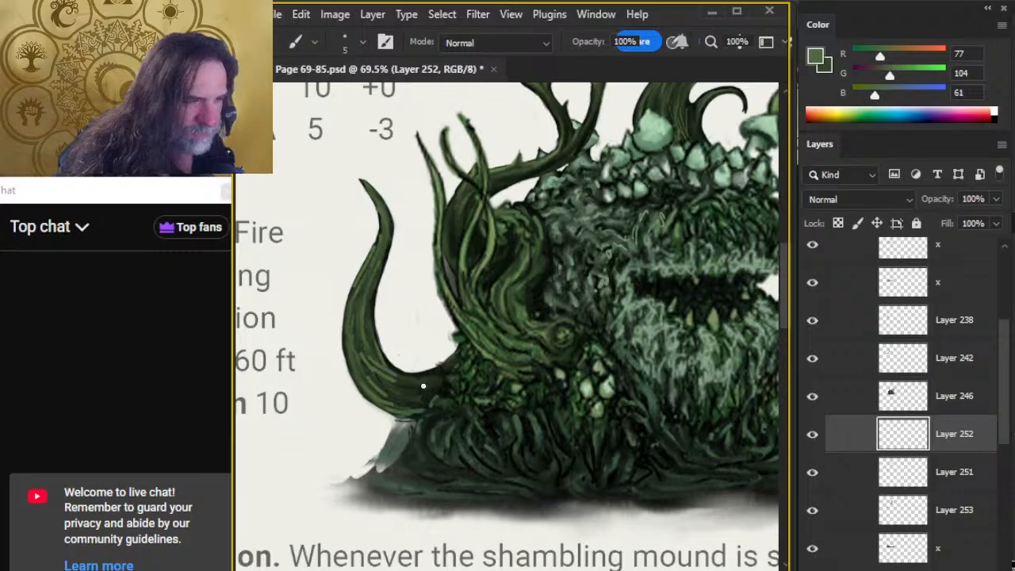
key(r)
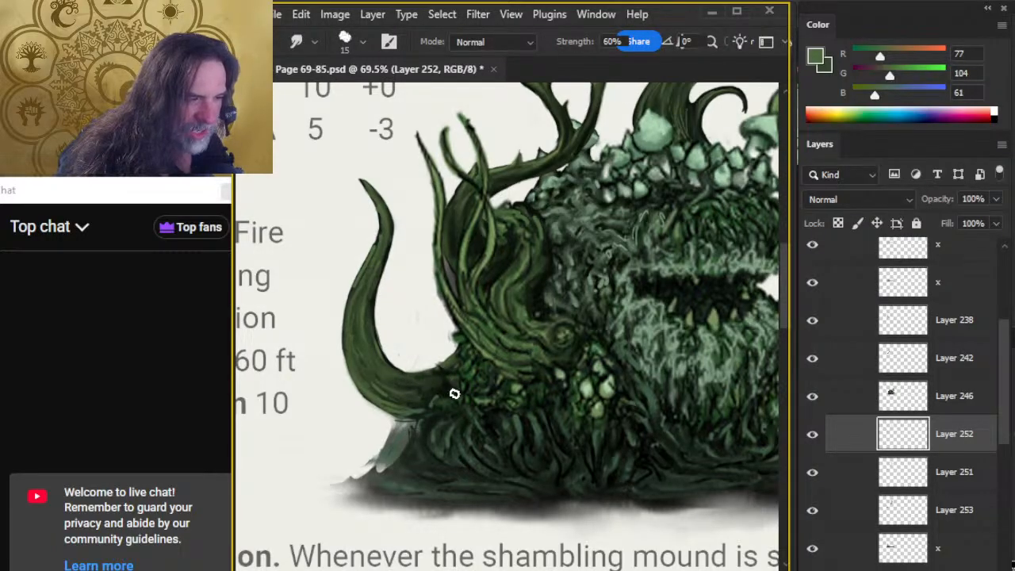
key(b)
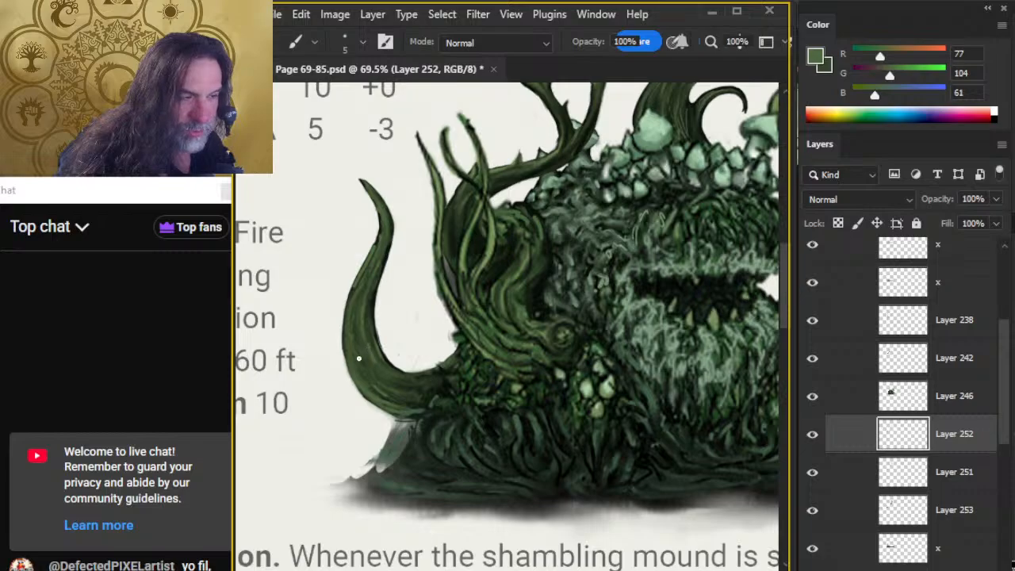
key(r)
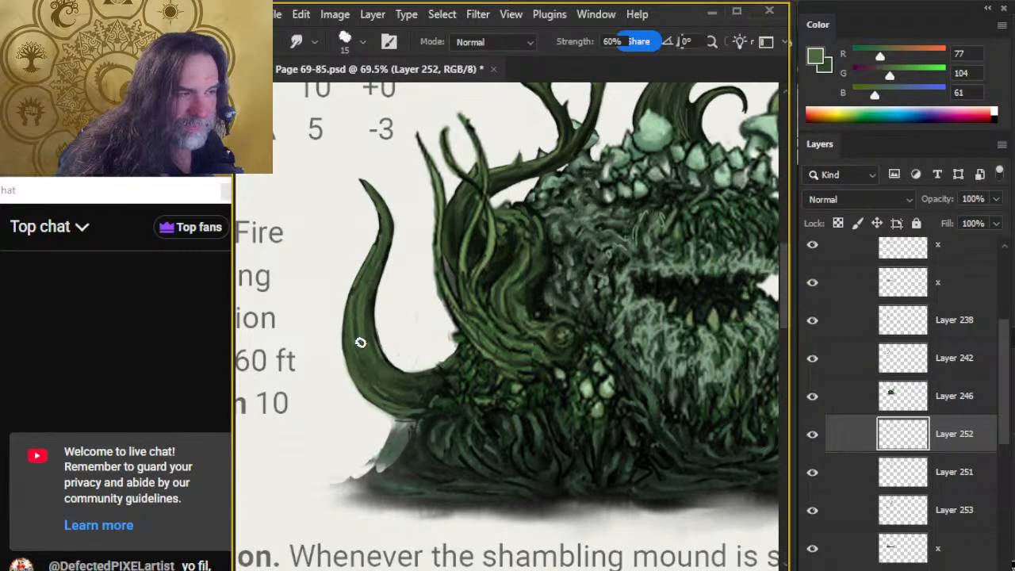
Add fine light green streaks with the size 4 brush through the left tentacle's middle and lower bend, blending them with the size 15 Smudge tool.
key(b)
key(r)
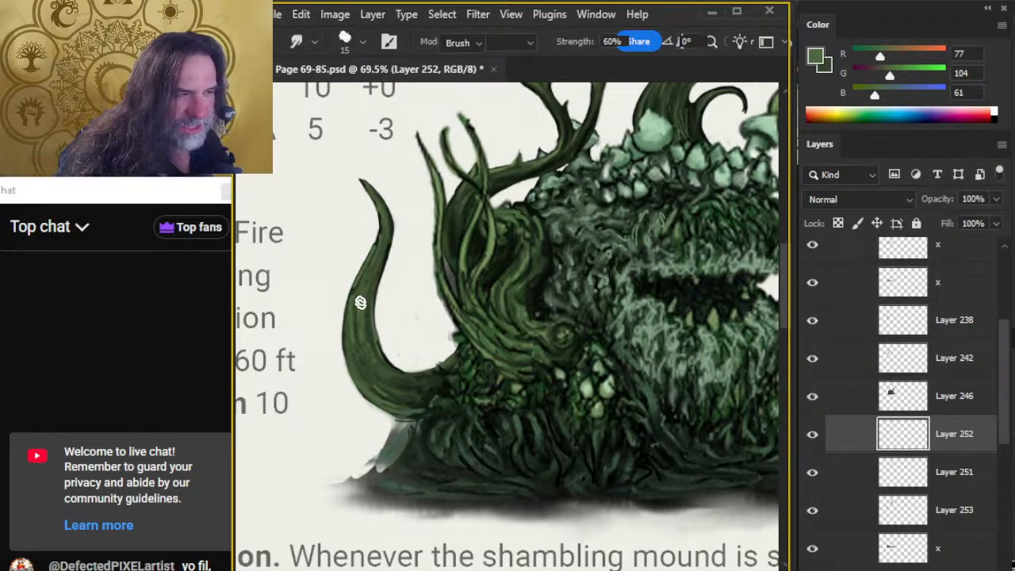
key(b)
key(r)
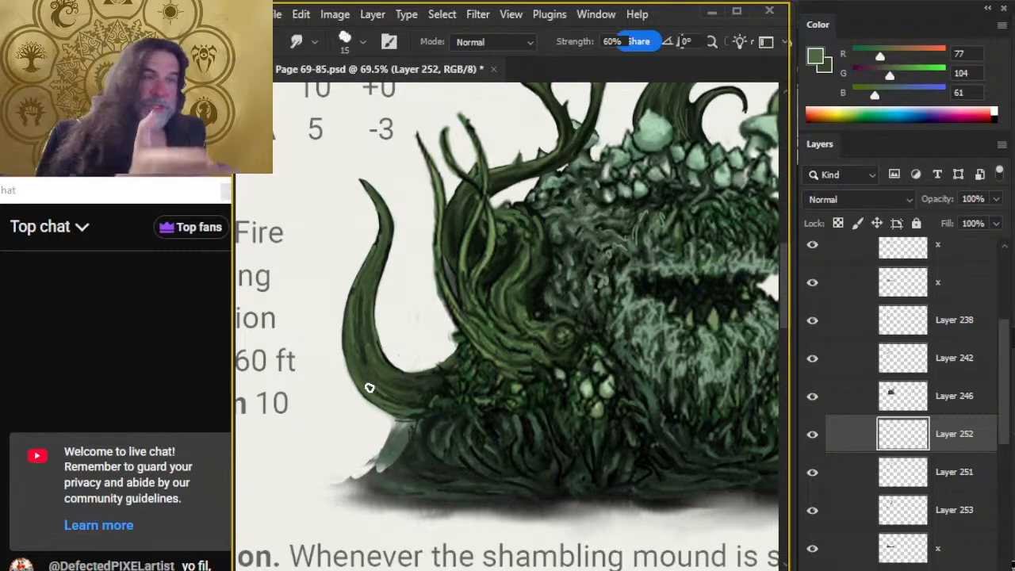
key(b)
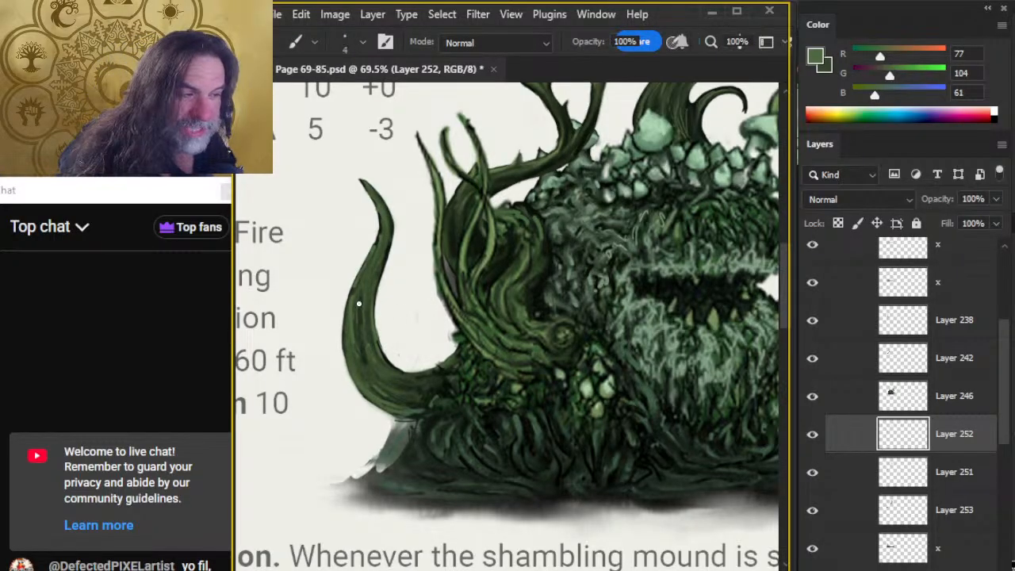
key(r)
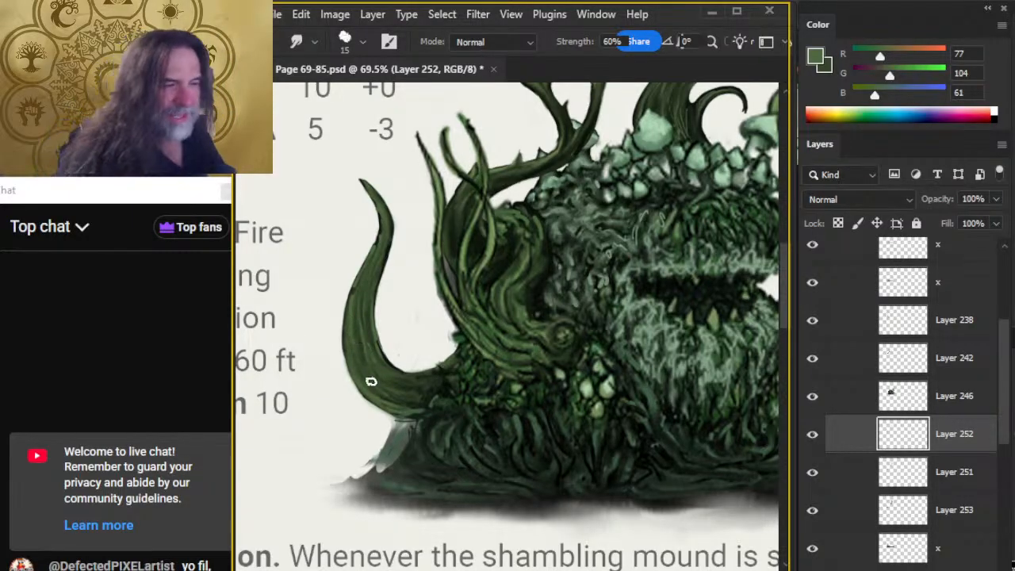
key(b)
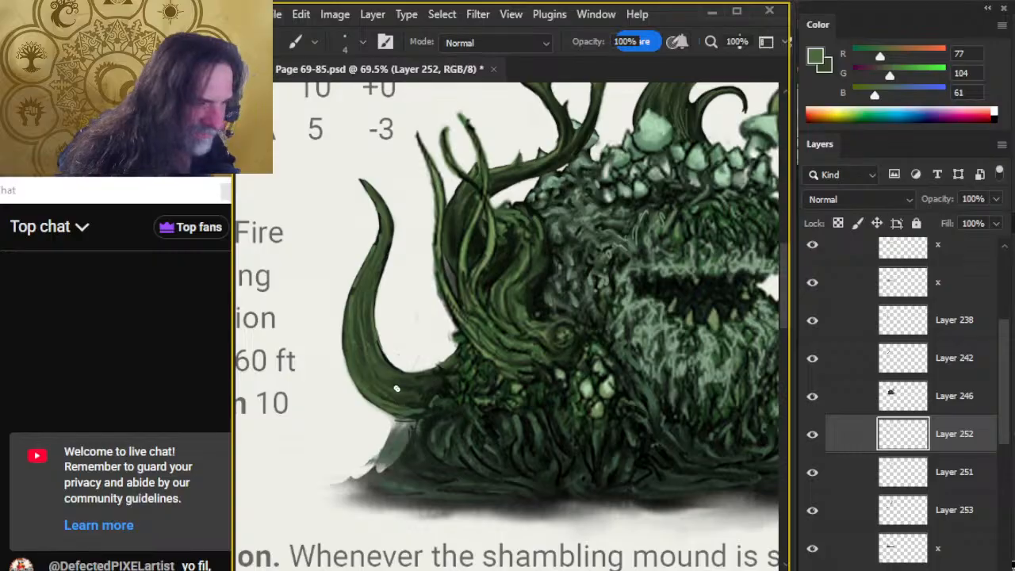
key(r)
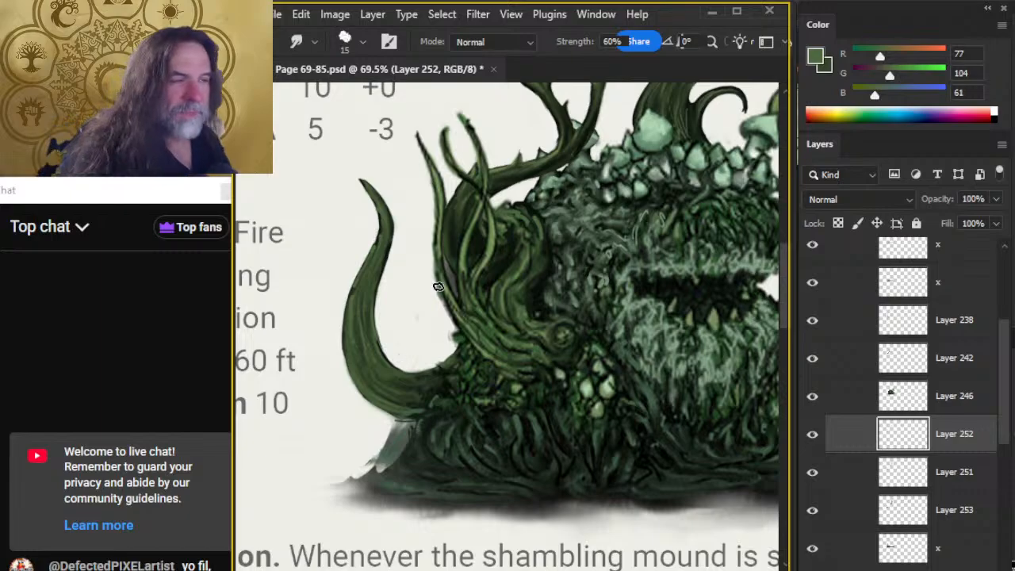
Paint light green strokes along the left tentacle's upper inner curve and outer middle edge, and smudge them along its length at 60% strength.
key(b)
drag(386, 250, 376, 277)
key(r)
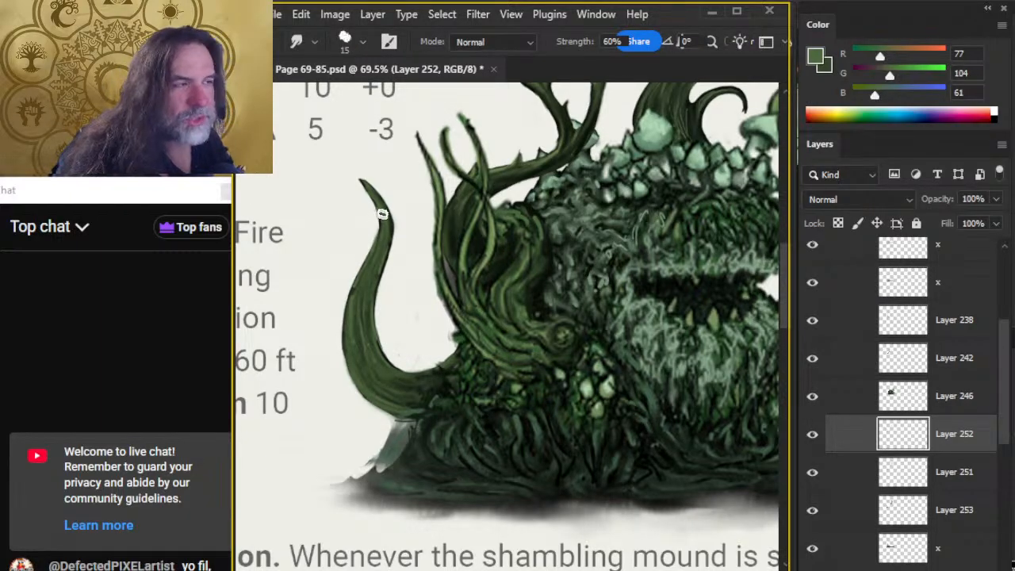
key(b)
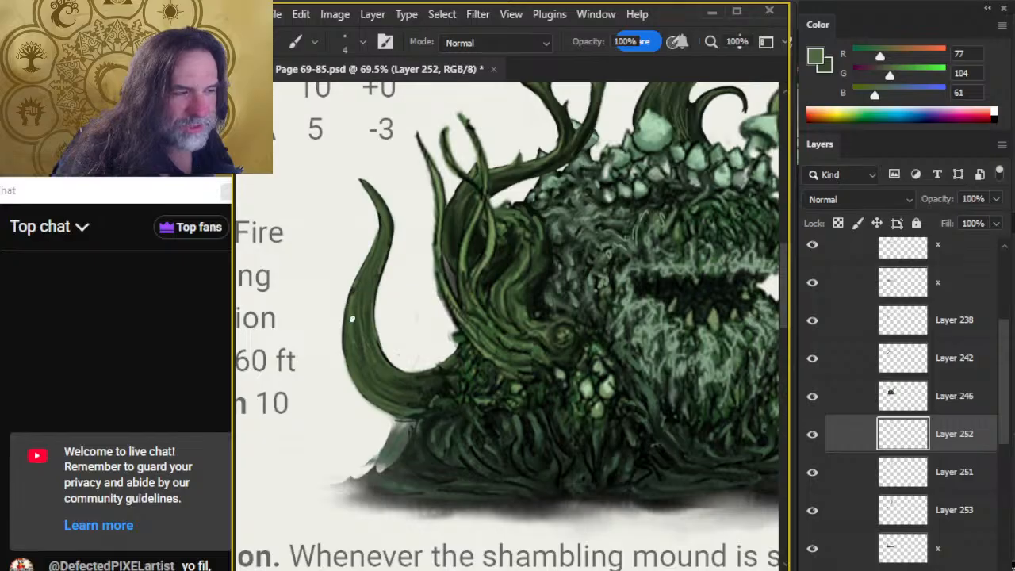
key(r)
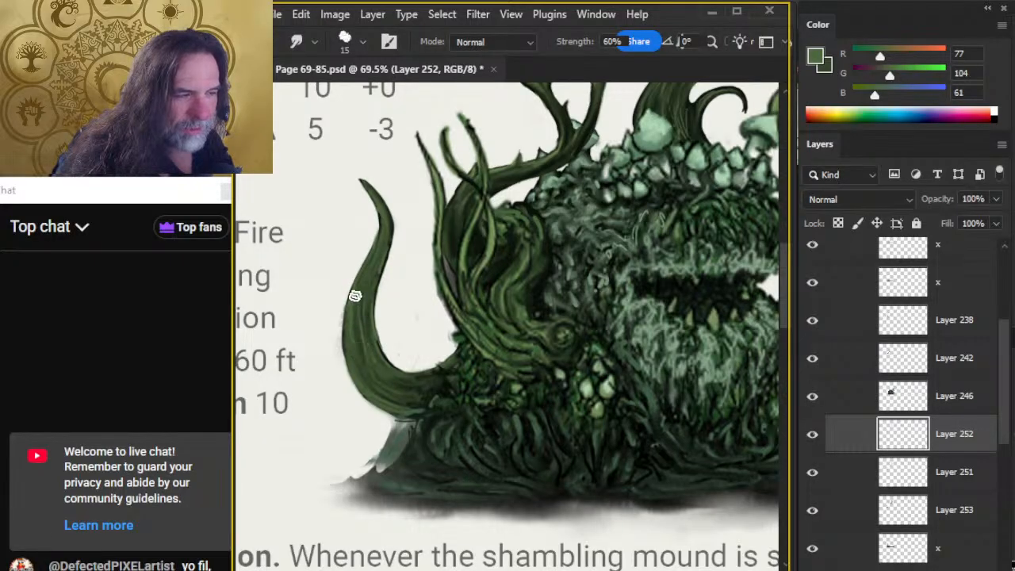
key(e)
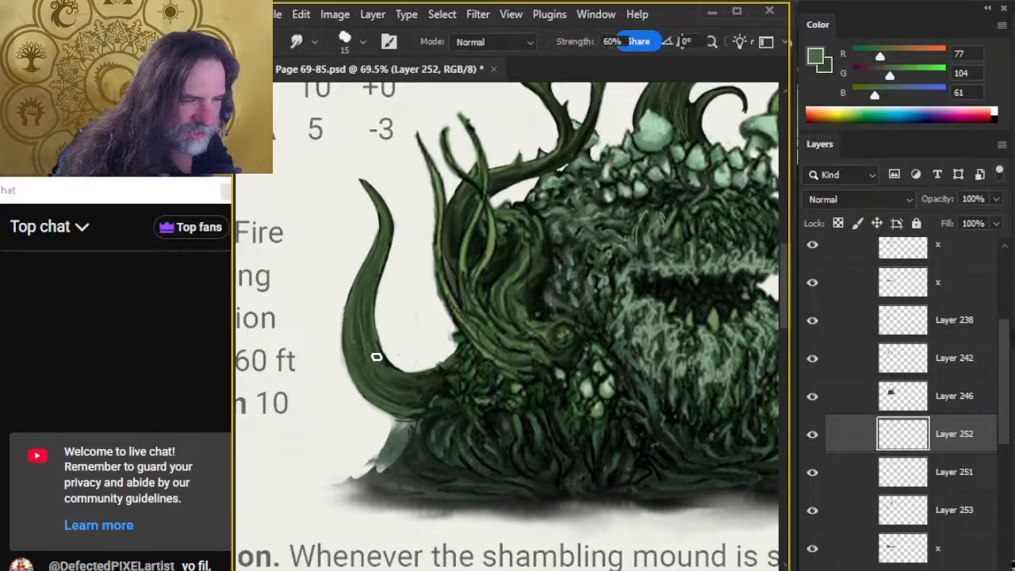
key(r)
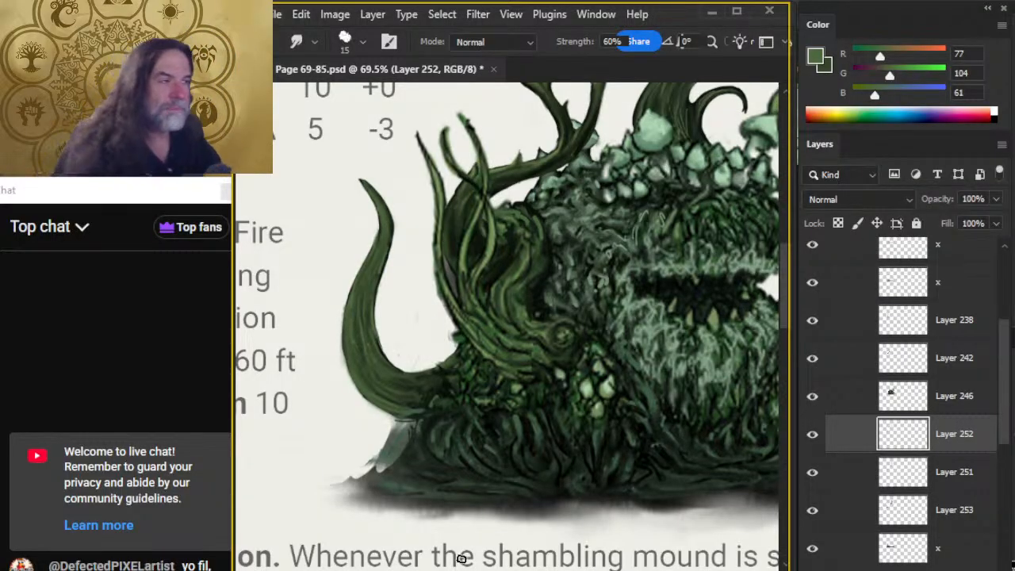
Sample a brighter highlight green (RGB 114, 141, 88) from the mound's twisted vines for the size 4 brush.
key(b)
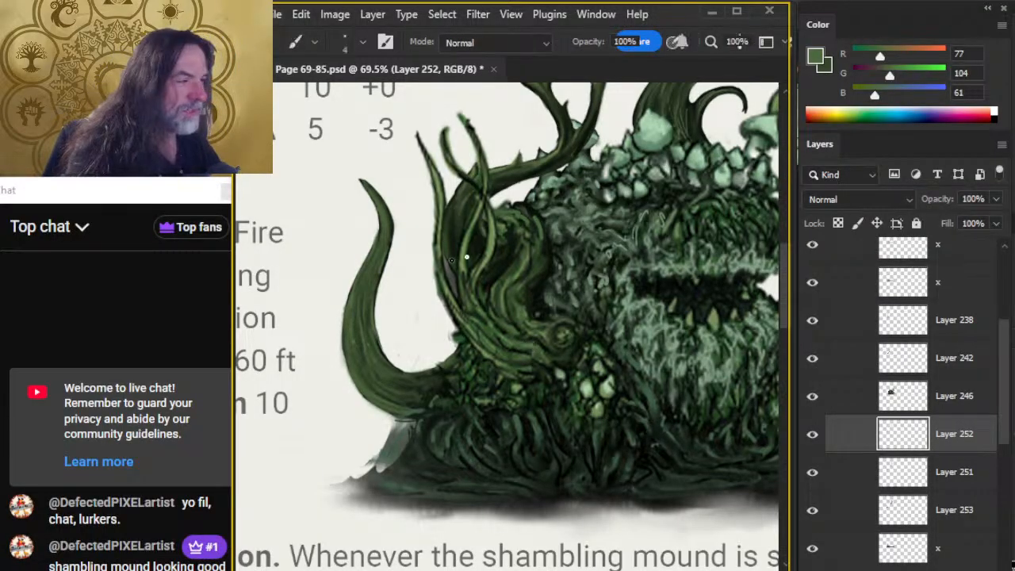
key(alt)
alt+click(496, 245)
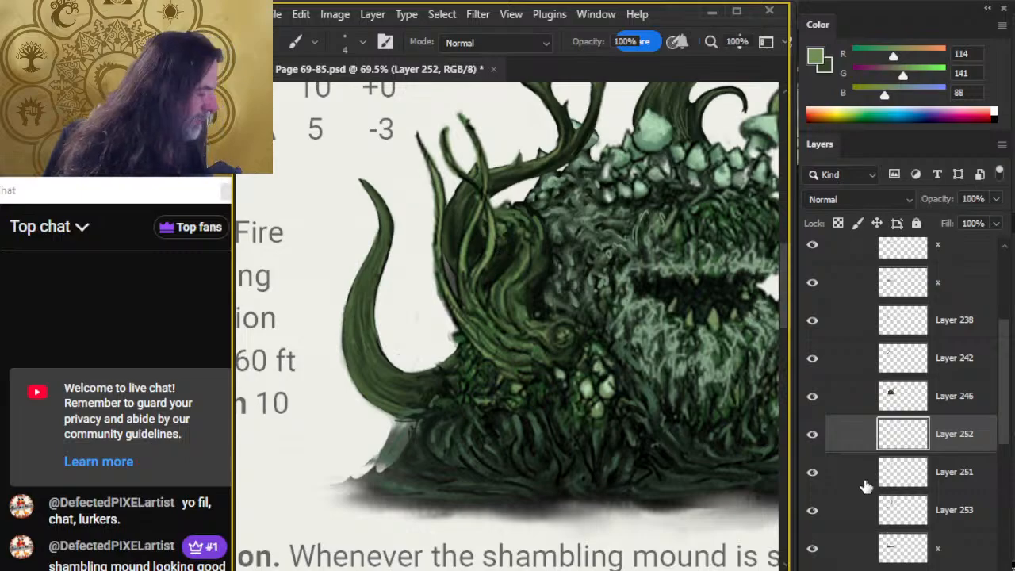
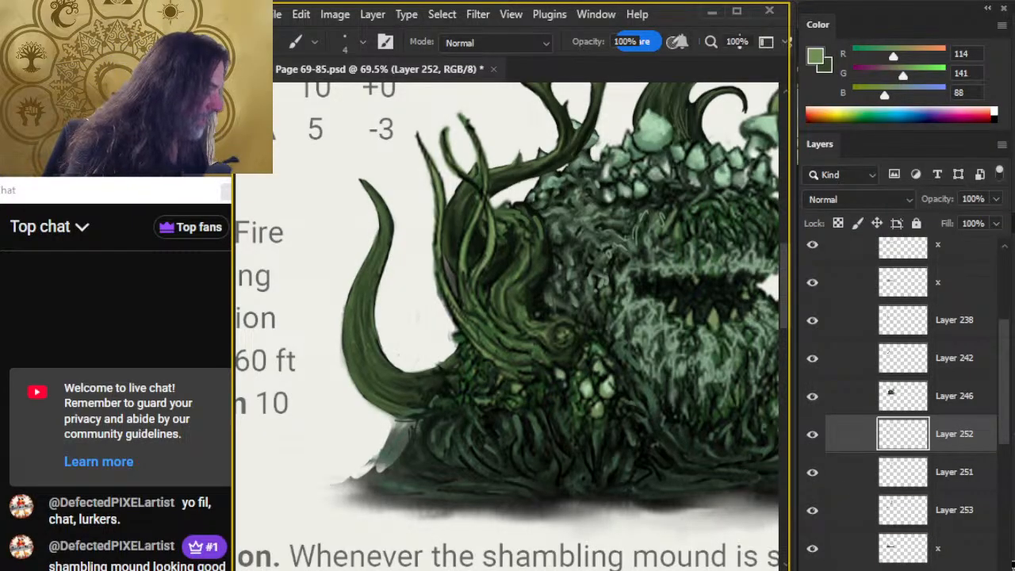
On a new layer, paint thin highlight strokes down the left tentacle's upper and middle curve with the size 4 brush and smudge them.
key(ctrl+shift+alt+n)
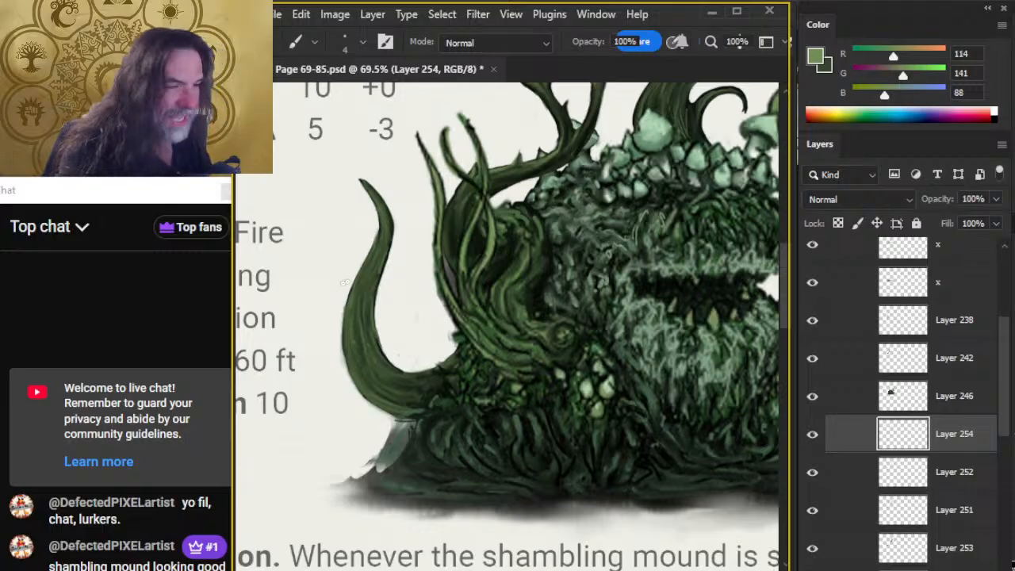
mouse_move(376, 251)
mouse_down()
mouse_move(362, 286)
mouse_move(384, 228)
mouse_move(373, 194)
mouse_move(376, 261)
mouse_move(356, 319)
mouse_up()
key(r)
mouse_move(367, 279)
mouse_down()
mouse_move(383, 227)
mouse_move(381, 259)
mouse_move(374, 265)
mouse_move(384, 234)
mouse_move(361, 293)
mouse_up()
key(e)
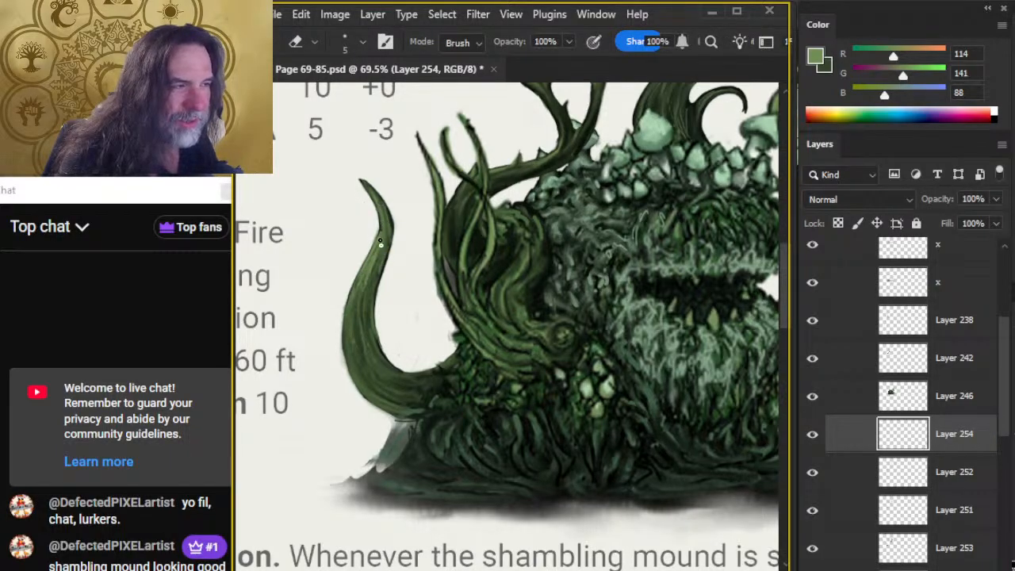
key(b)
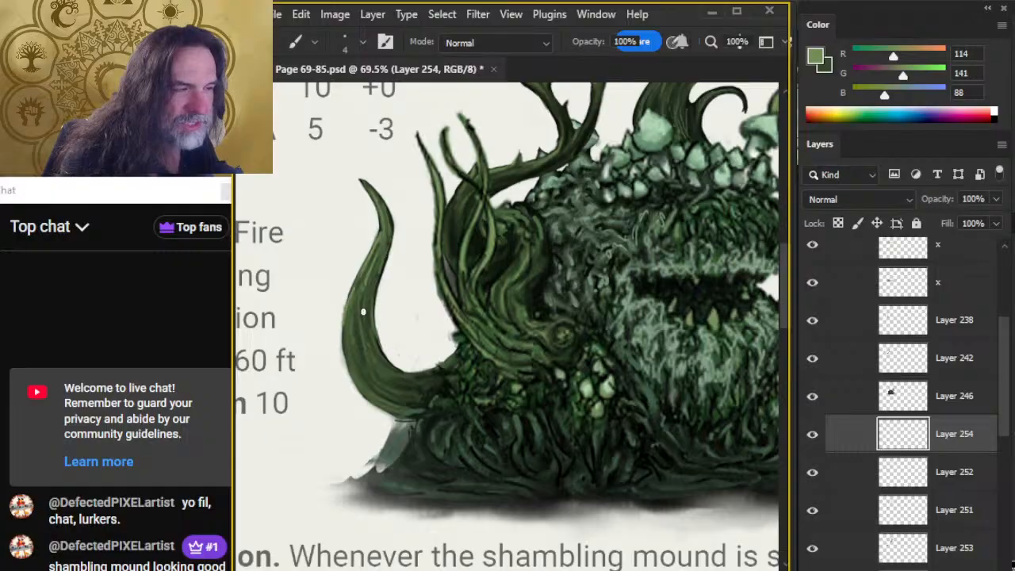
drag(365, 277, 352, 323)
key(r)
mouse_move(384, 230)
mouse_down()
mouse_move(366, 342)
mouse_move(374, 258)
mouse_up()
key(b)
key(r)
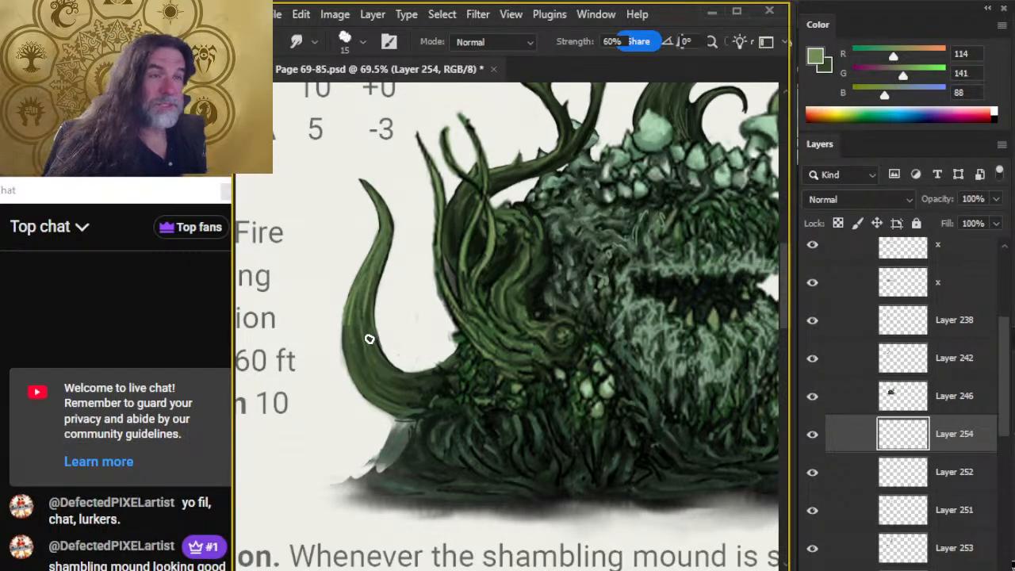
Resample the highlight green from the vines, streak the left tentacle's middle, and smudge it down through the lower bend at 60% strength.
key(b)
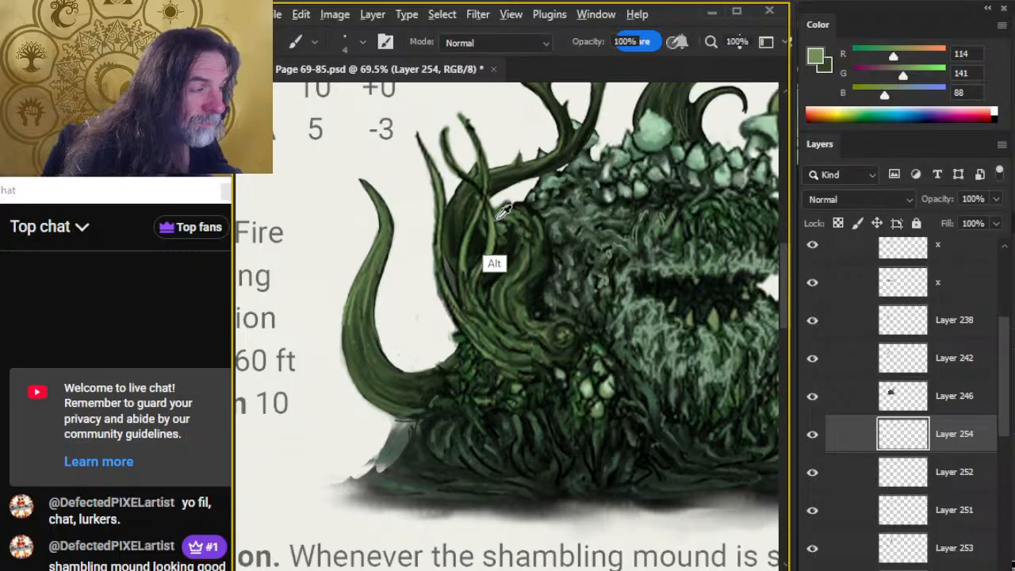
alt+click(496, 222)
drag(366, 292, 364, 339)
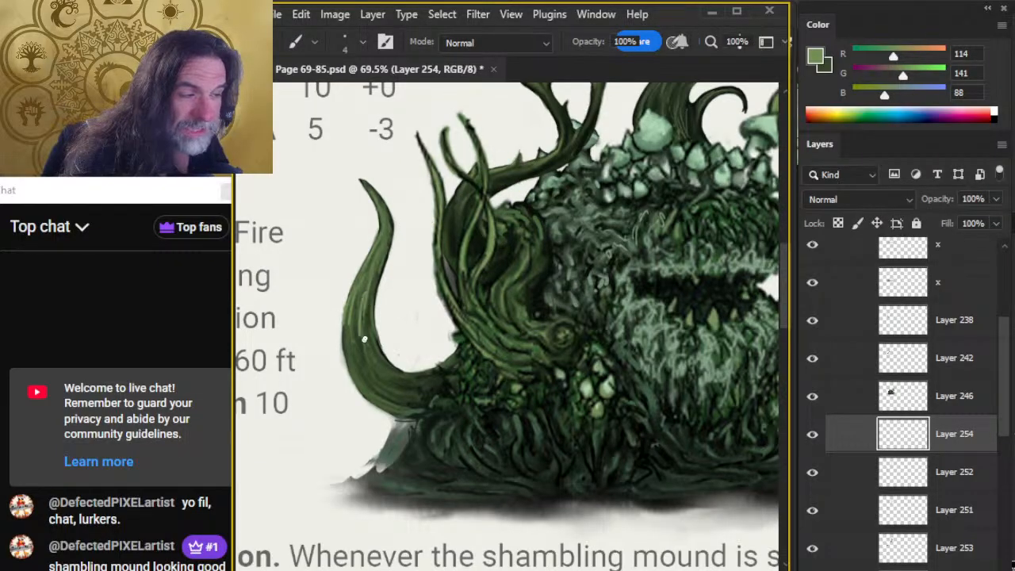
key(r)
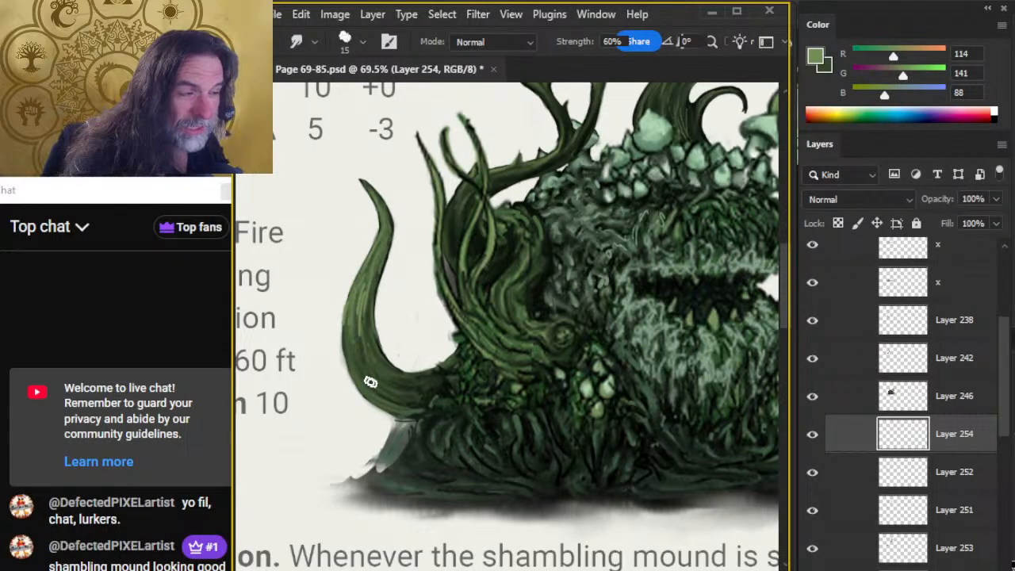
drag(383, 260, 372, 347)
drag(368, 296, 375, 390)
drag(349, 331, 351, 363)
drag(358, 292, 362, 378)
drag(358, 317, 379, 364)
drag(356, 324, 393, 390)
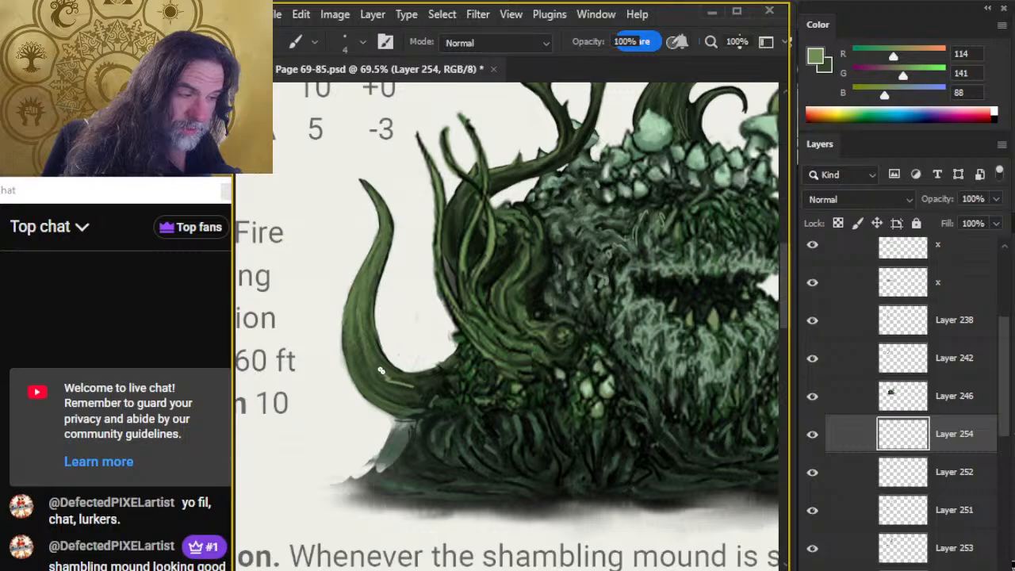
Add light green highlight strokes at the left tentacle's base and blend them with the size 15 Smudge tool.
mouse_move(380, 372)
mouse_down()
mouse_move(424, 386)
mouse_move(395, 388)
mouse_move(408, 393)
mouse_up()
key(b)
key(r)
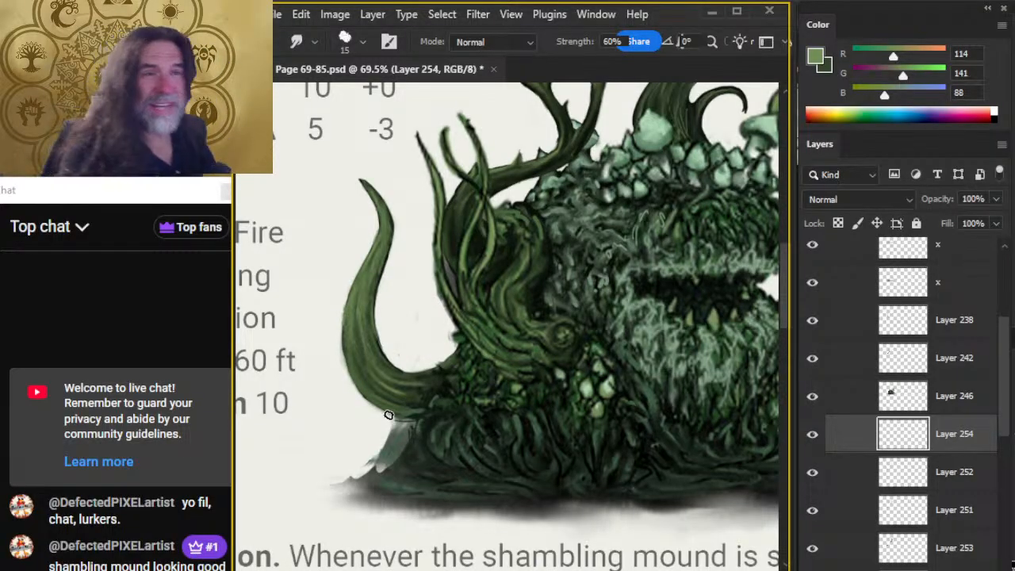
Select Layer 253, which holds the tentacles' dark base, and hide shading layers 251, 252 and 254.
key(z)
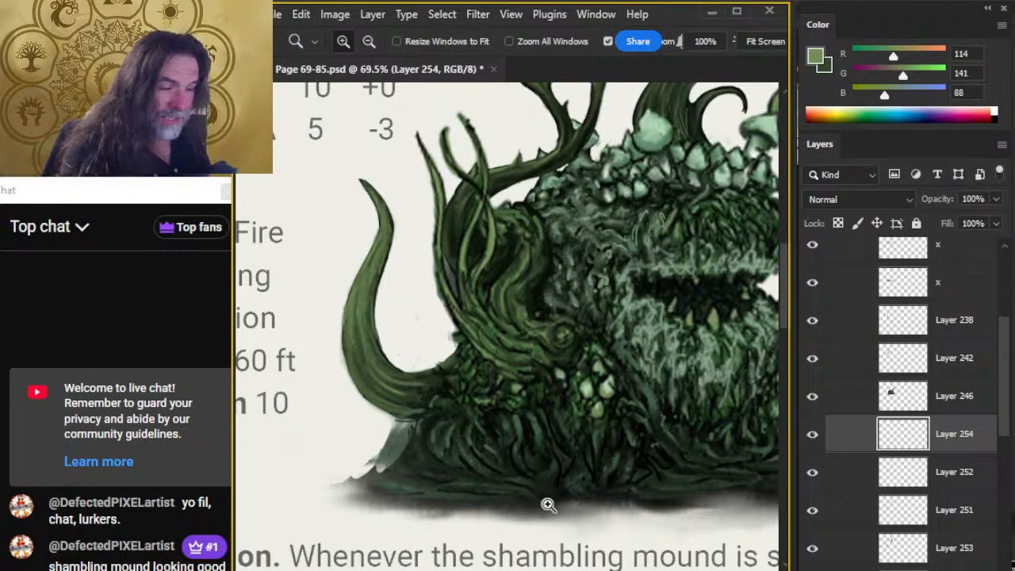
scroll(547, 505, down, 6)
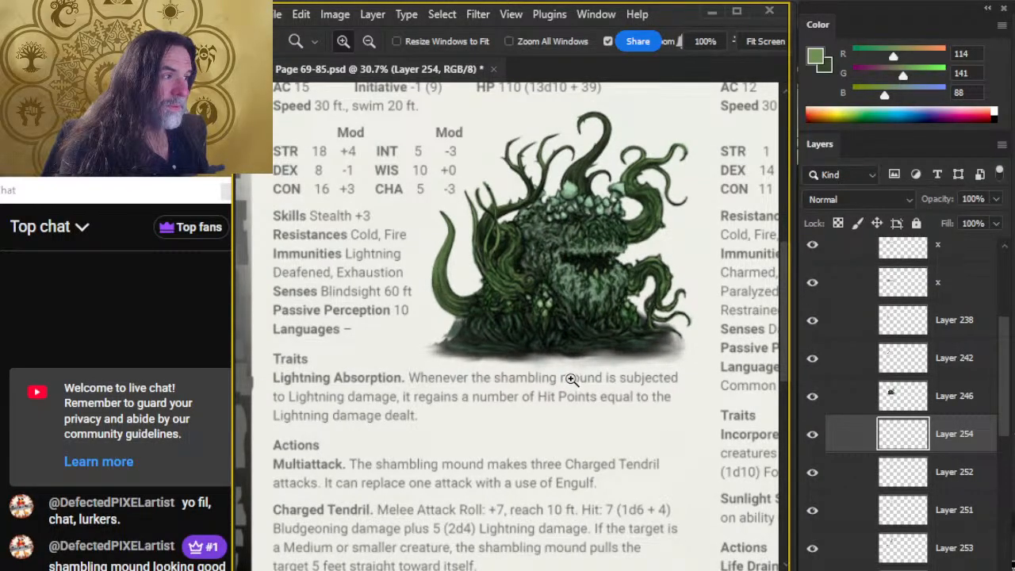
click(468, 273)
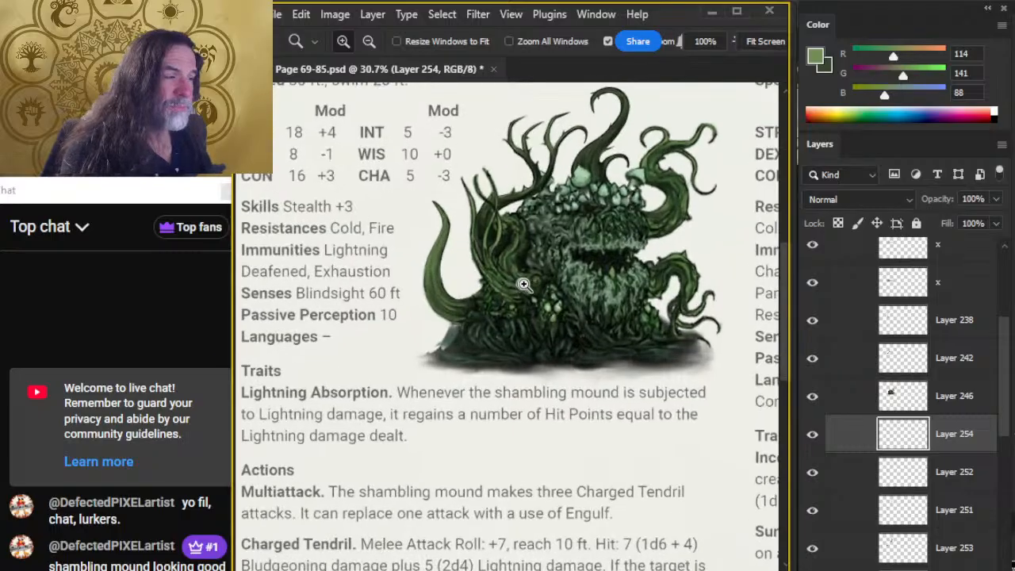
scroll(1003, 413, down, 3)
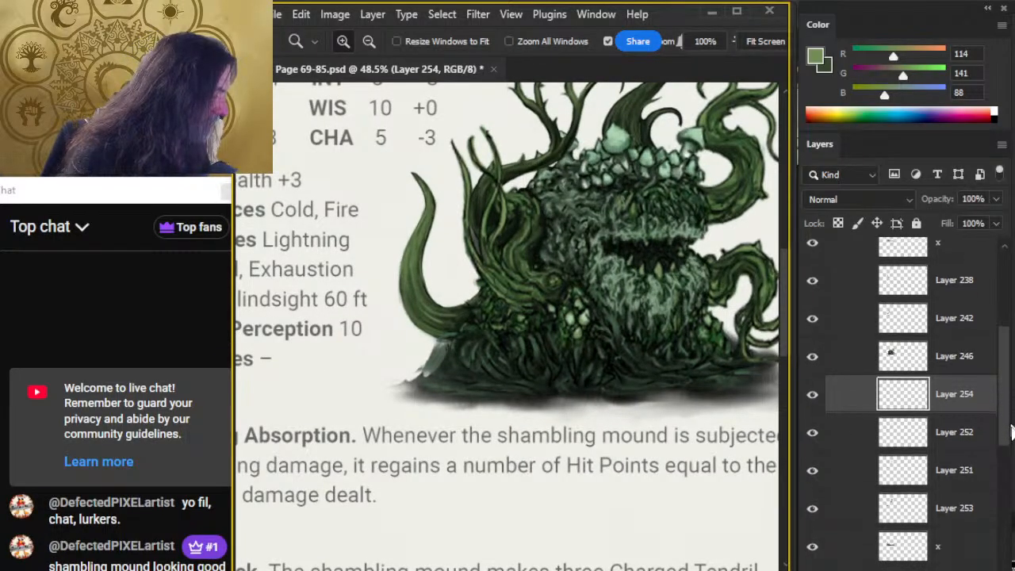
click(951, 385)
click(811, 382)
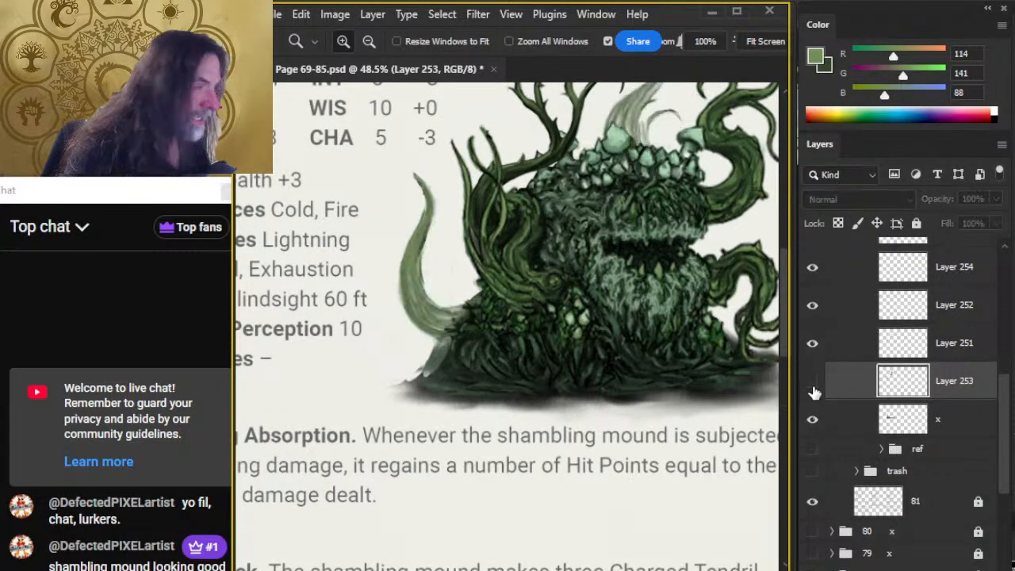
click(812, 382)
click(812, 342)
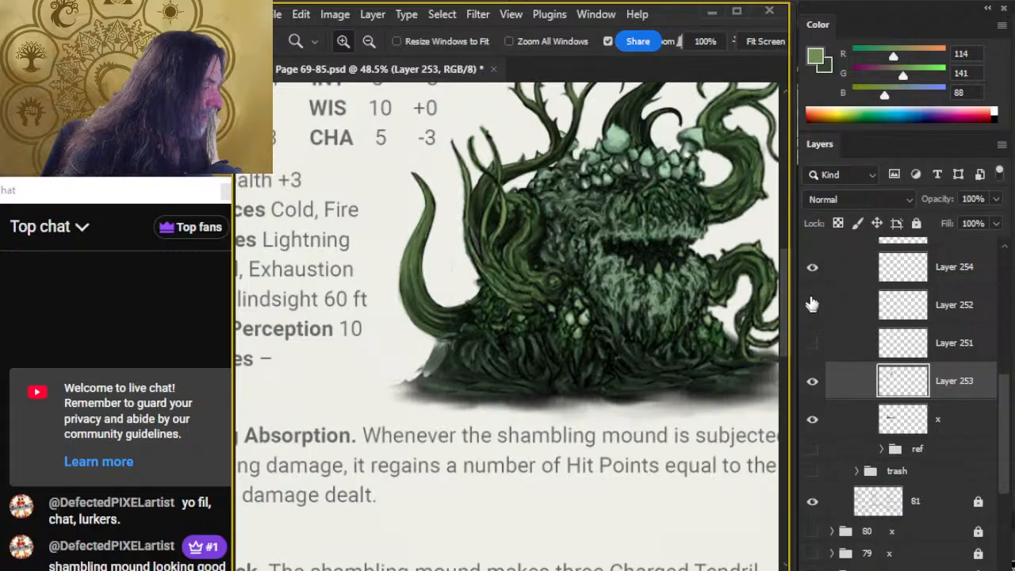
click(812, 267)
click(811, 304)
Sample the tentacle's near-black (RGB 13, 19, 16) and paint a small curved tentacle silhouette beside the vines with the size 9 brush.
key(b)
alt+click(432, 307)
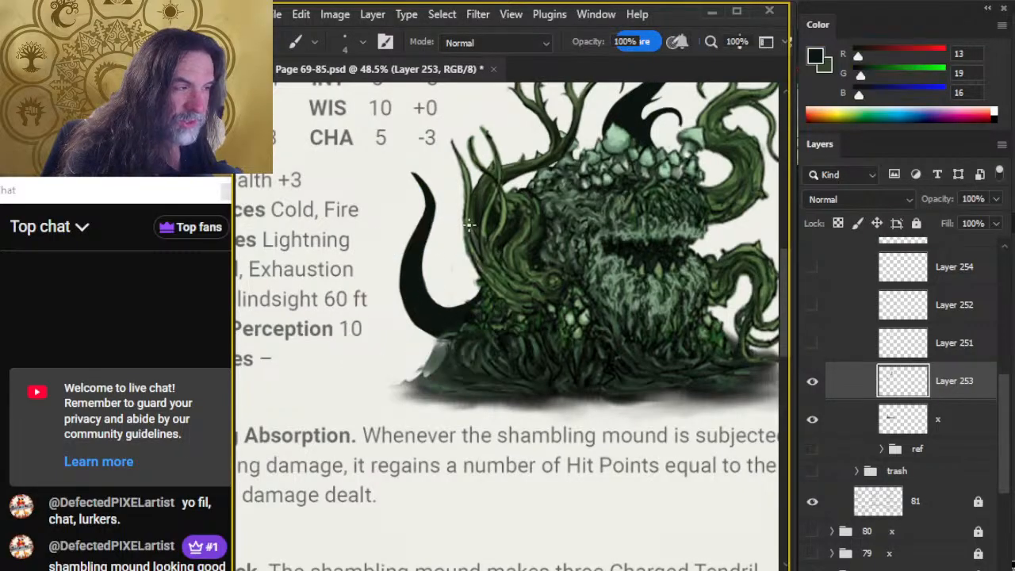
key(bracketright)
key(bracketright)
key(bracketright)
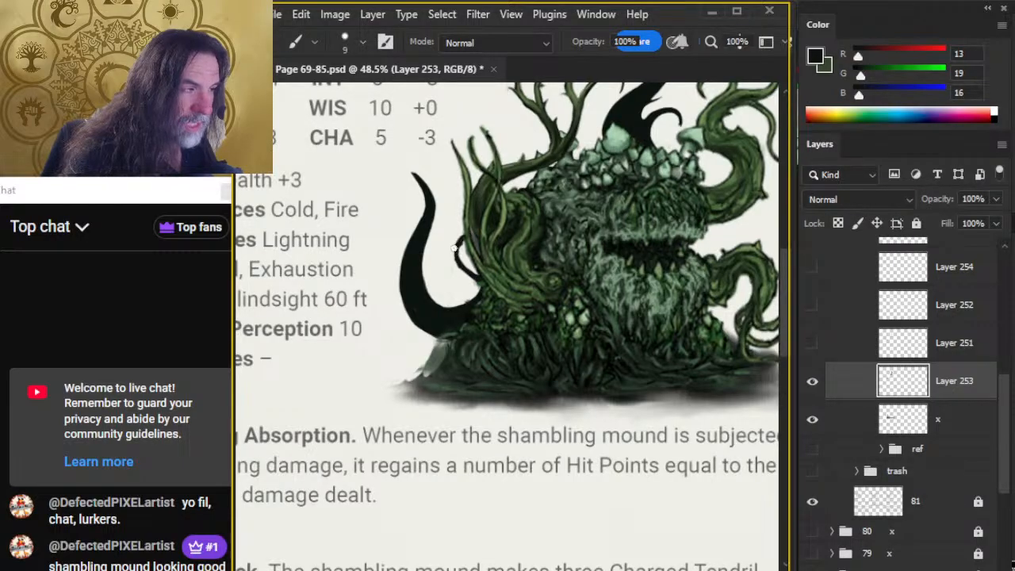
mouse_move(458, 268)
mouse_down()
mouse_move(443, 232)
mouse_move(465, 283)
mouse_move(464, 271)
mouse_move(491, 287)
mouse_move(470, 278)
mouse_move(479, 281)
mouse_move(447, 242)
mouse_up()
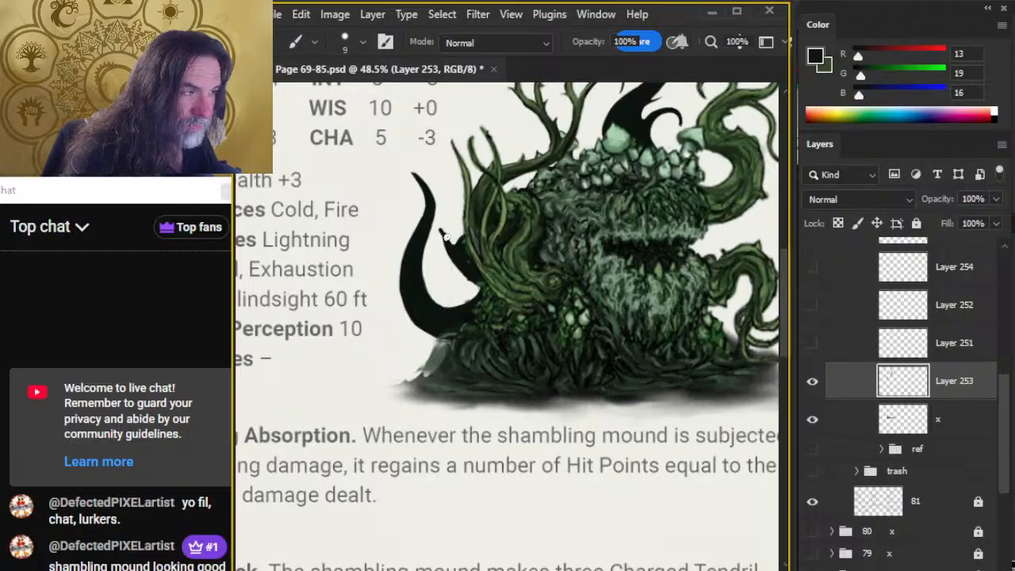
Erase into the new small tentacle's tip and outline, enlarging the eraser to size 8.
key(e)
mouse_move(442, 236)
mouse_down()
mouse_move(449, 222)
mouse_move(447, 237)
mouse_up()
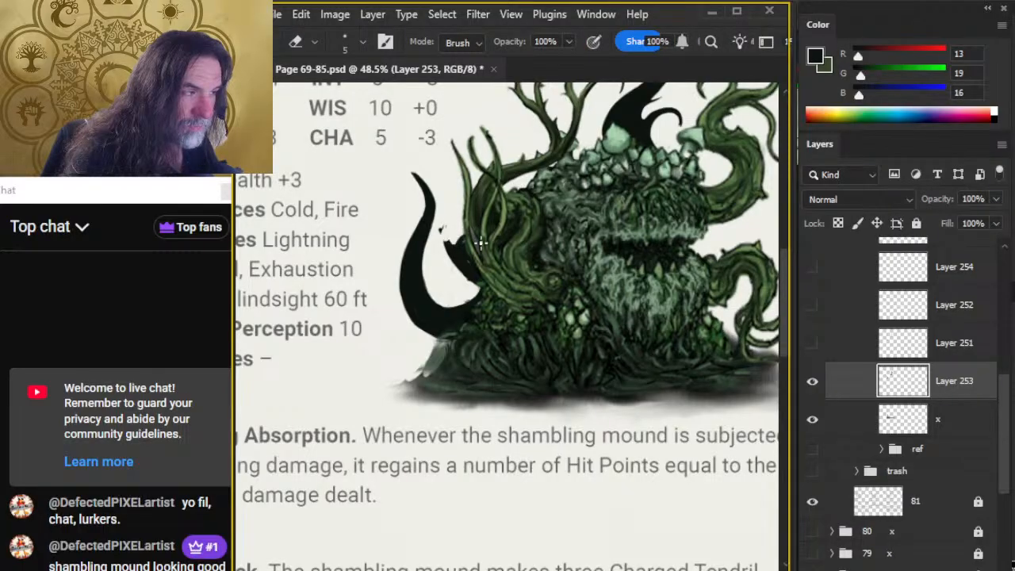
key(bracketright)
key(bracketright)
key(bracketright)
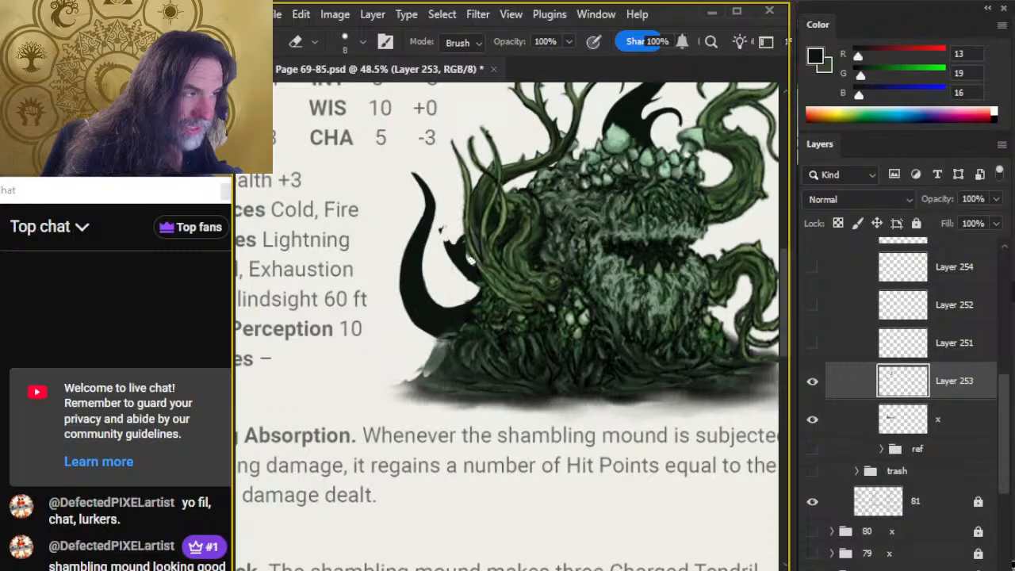
Thicken the small tentacle's lower curve with the size 9 brush, trimming its edges and the stray specks near its tip with the eraser.
key(b)
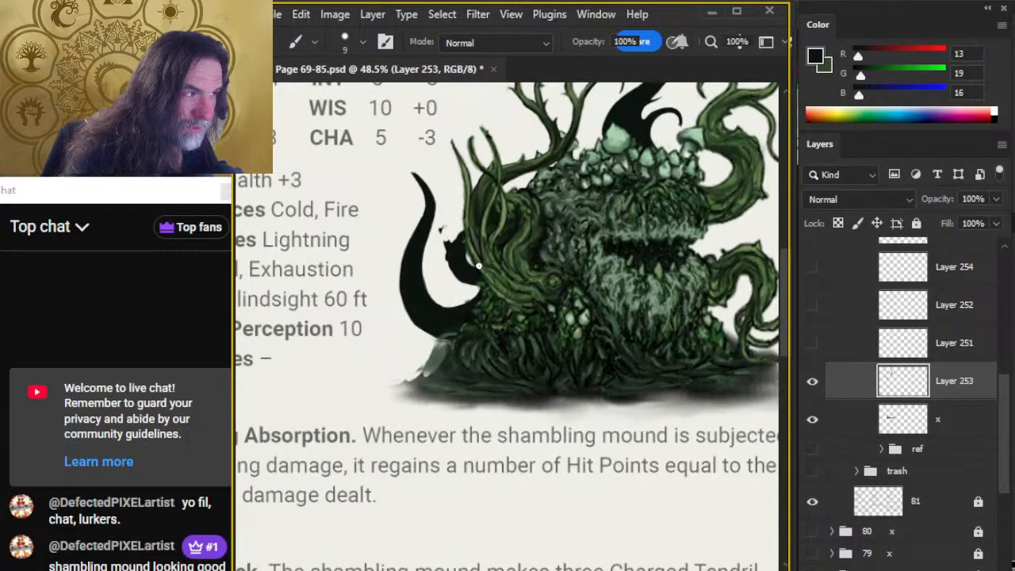
key(e)
key(b)
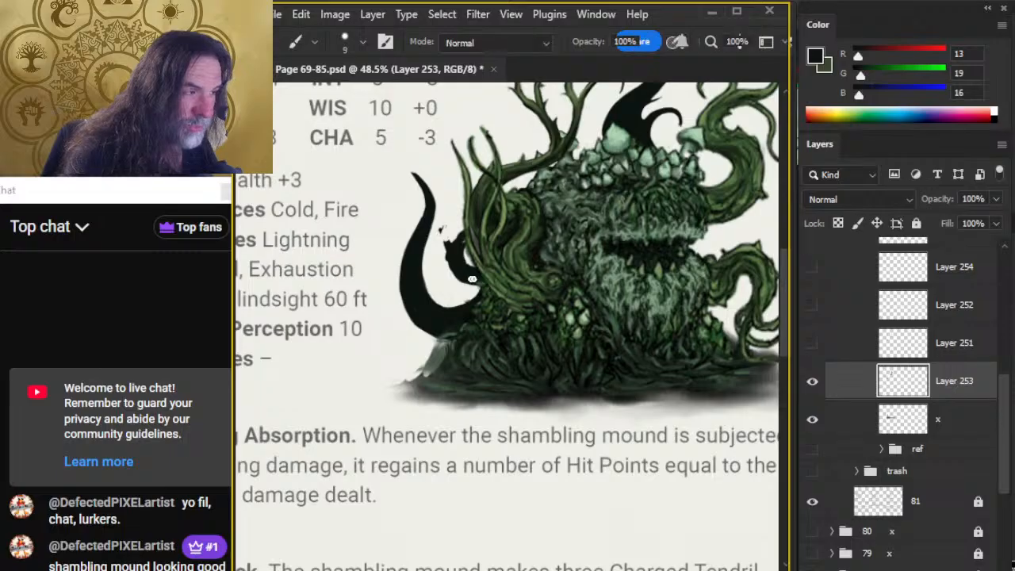
key(e)
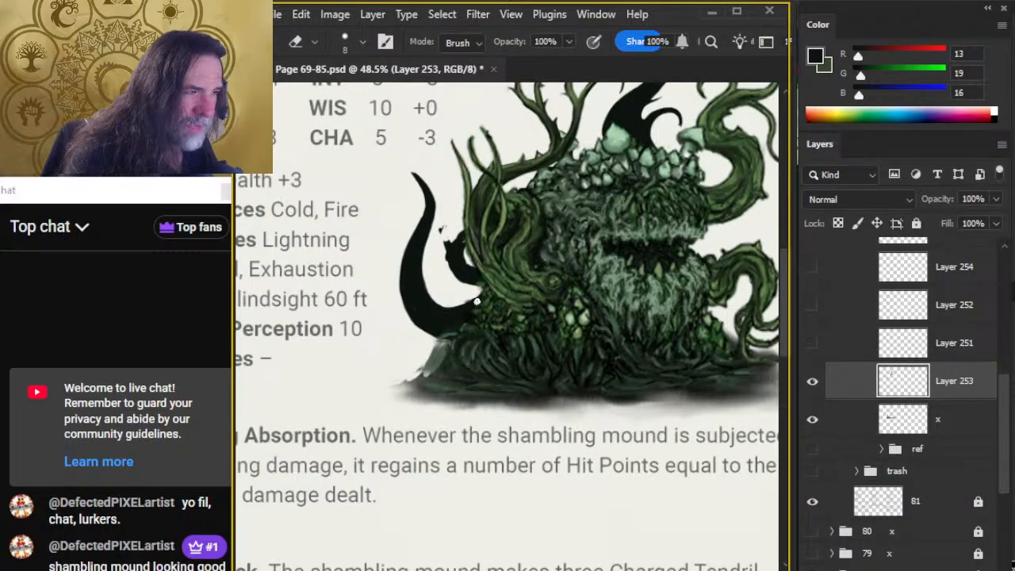
key(b)
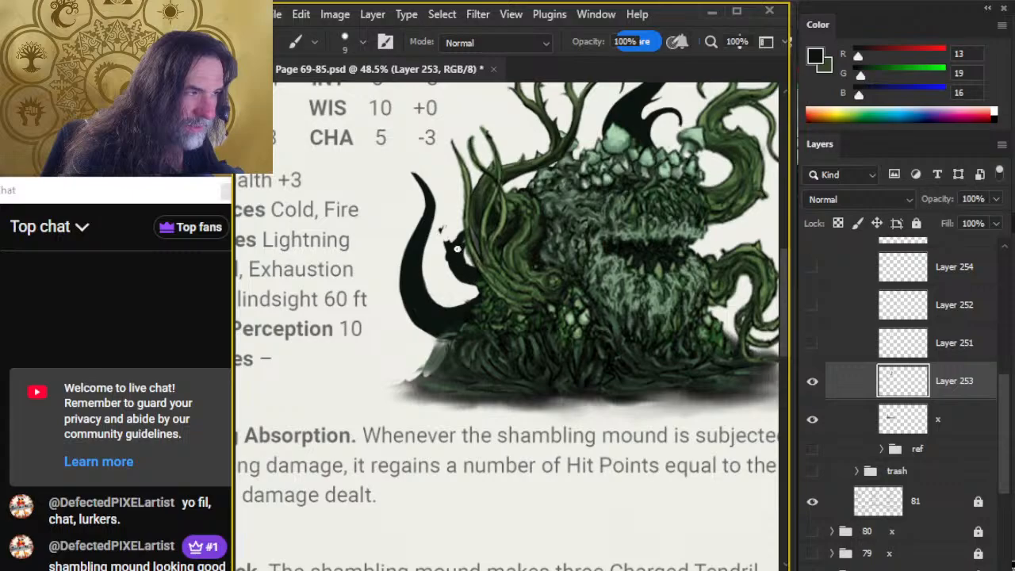
key(e)
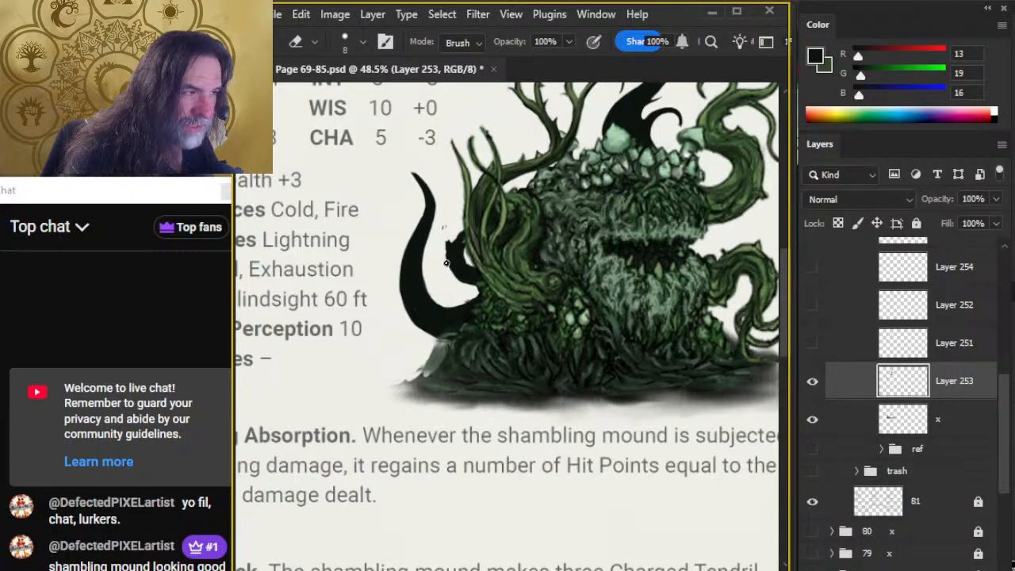
Rework the small tentacle's pointed tip and outer curve, alternating the size 9 brush with the size 8 eraser.
key(b)
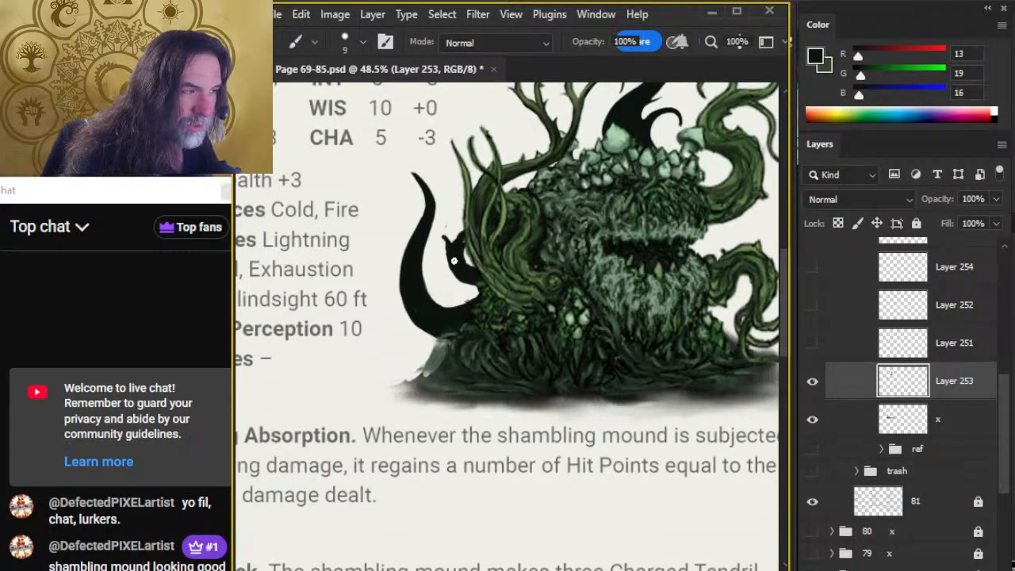
key(e)
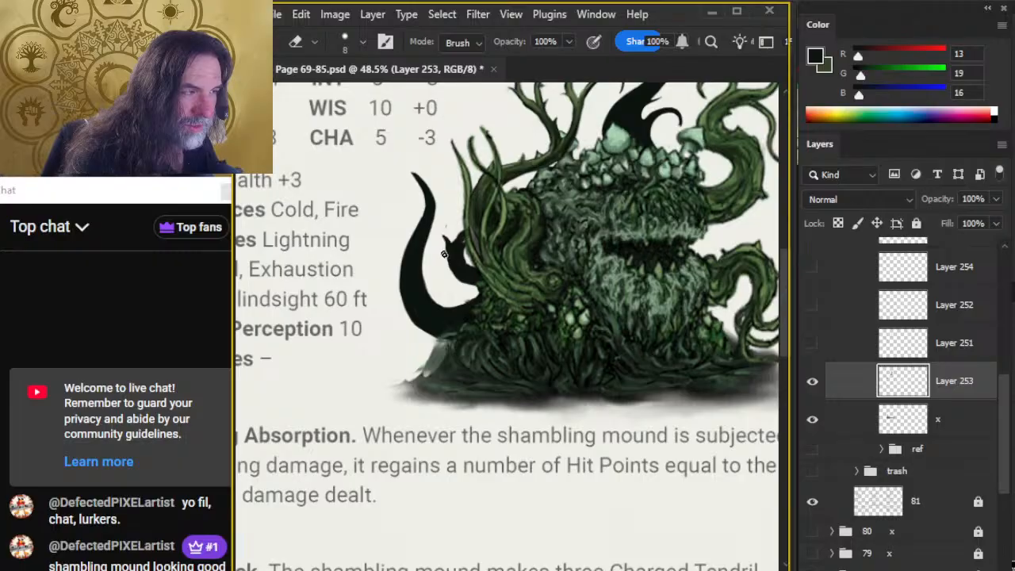
key(b)
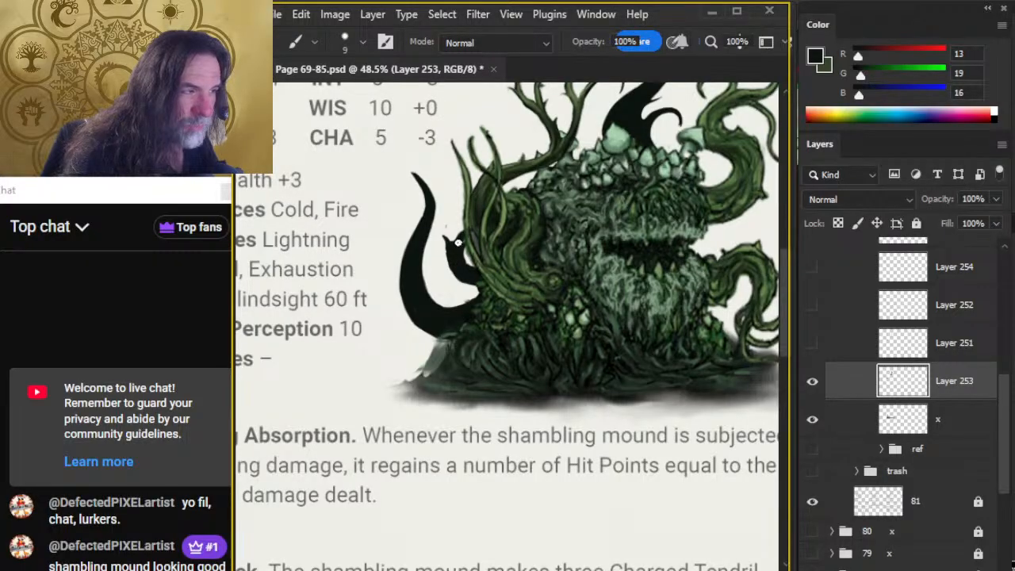
key(e)
key(b)
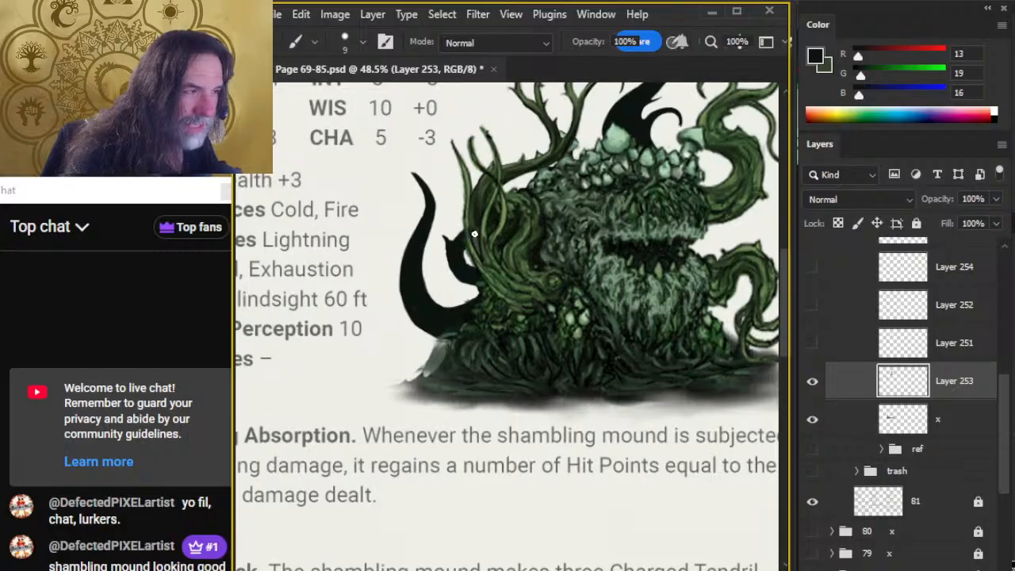
key(e)
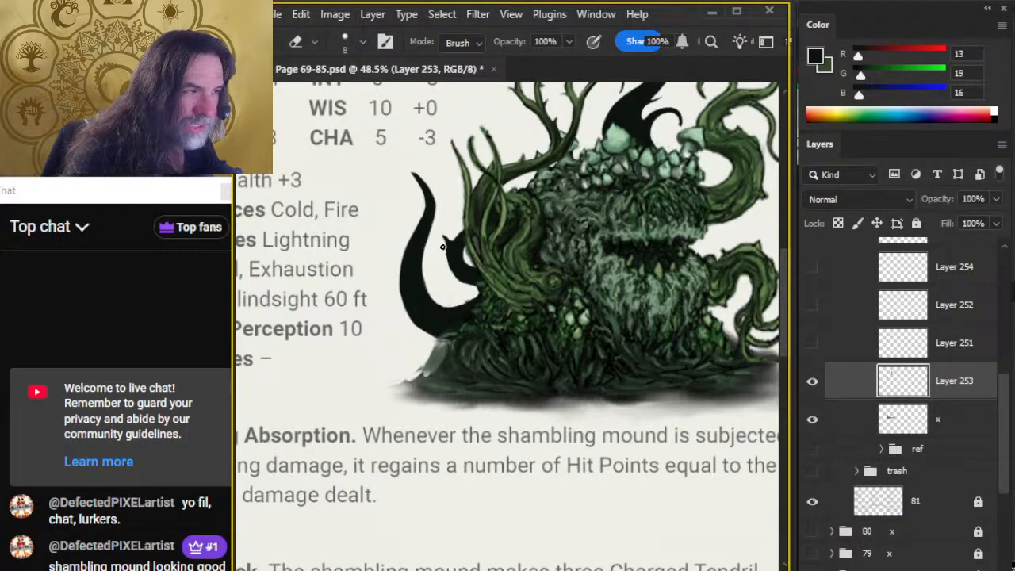
key(b)
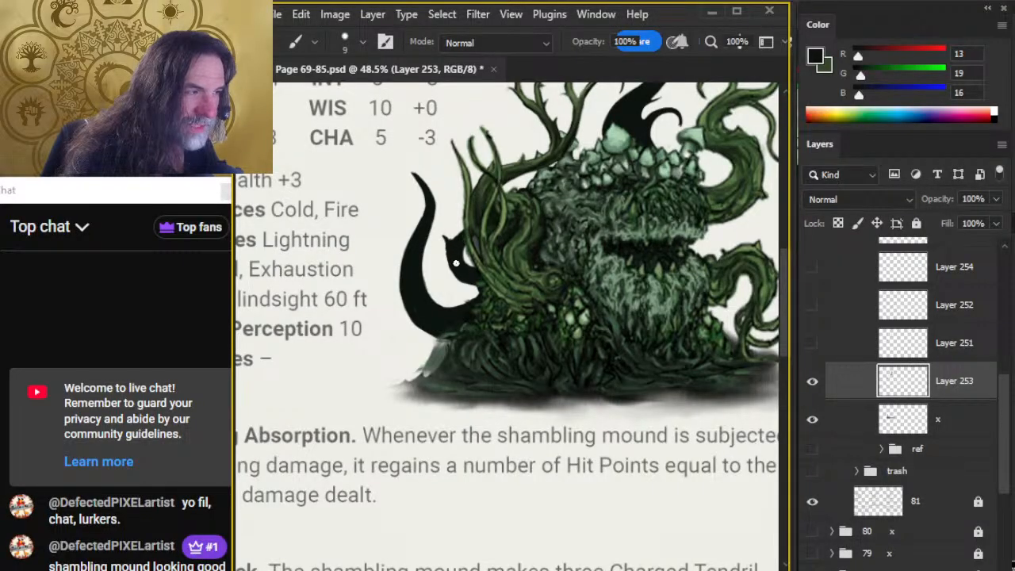
key(e)
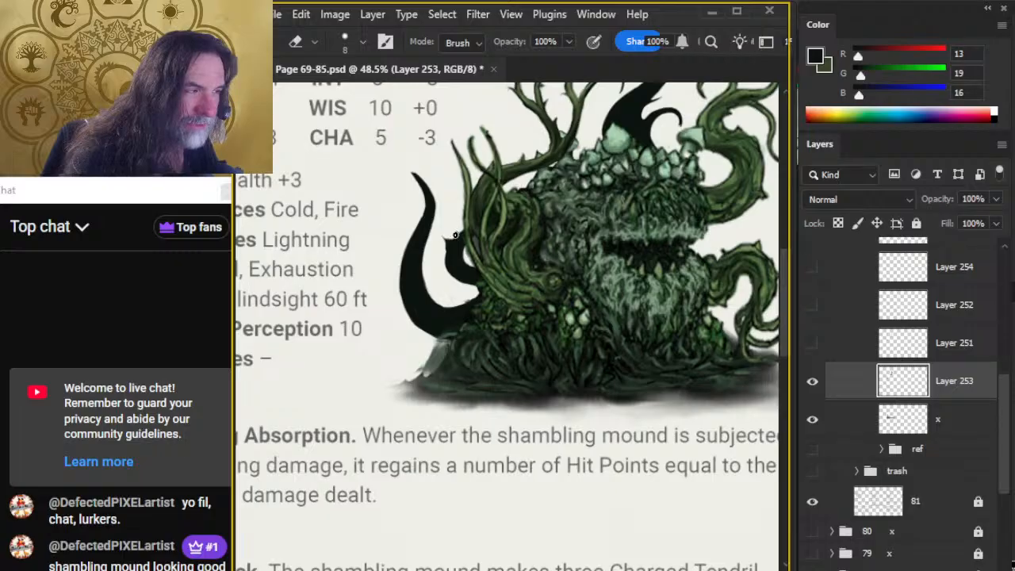
key(b)
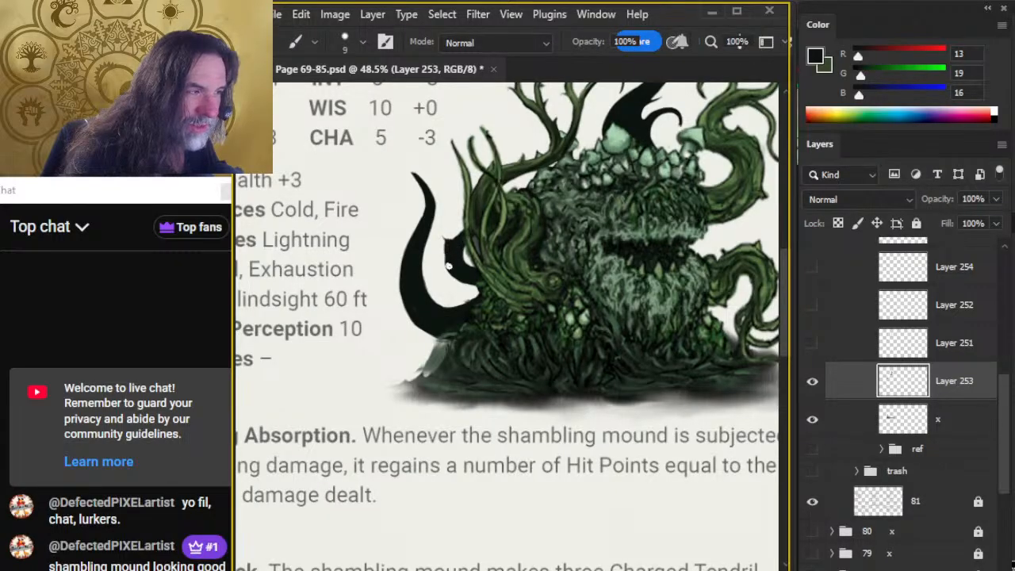
key(e)
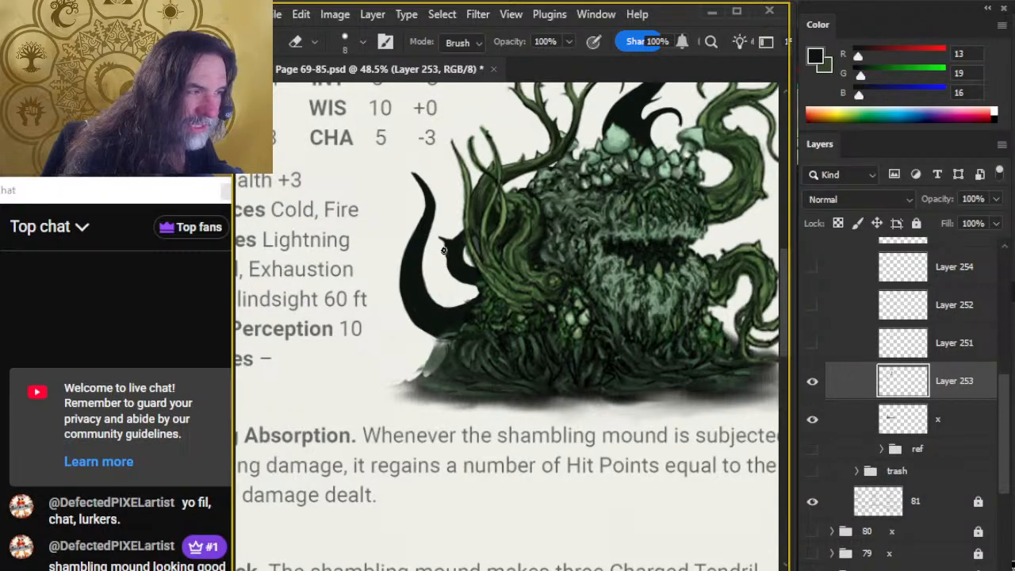
Fill in the small tentacle's lower curve where it meets the mound and trim its outline and tip with the eraser.
key(b)
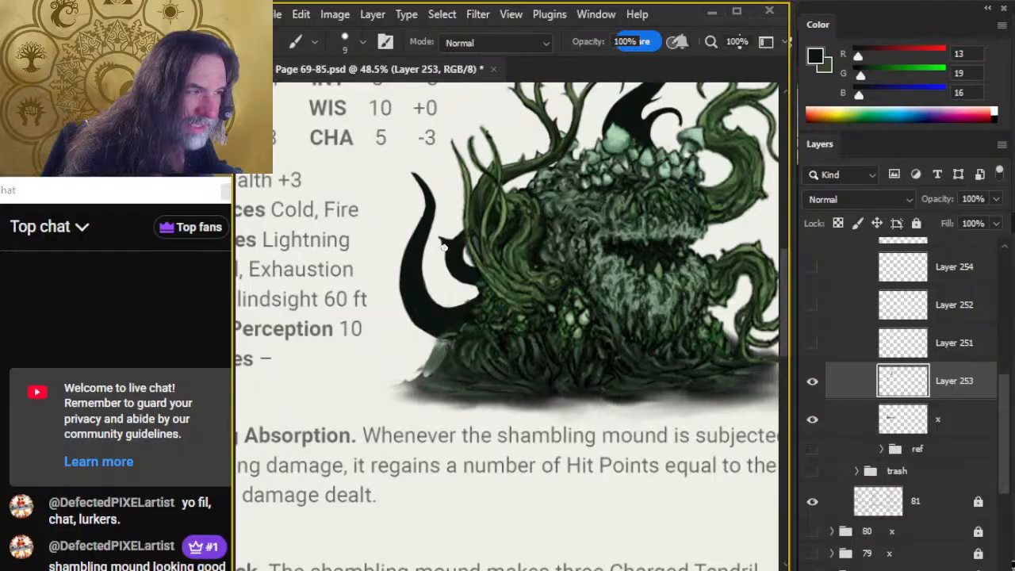
key(e)
key(b)
drag(461, 263, 478, 287)
key(e)
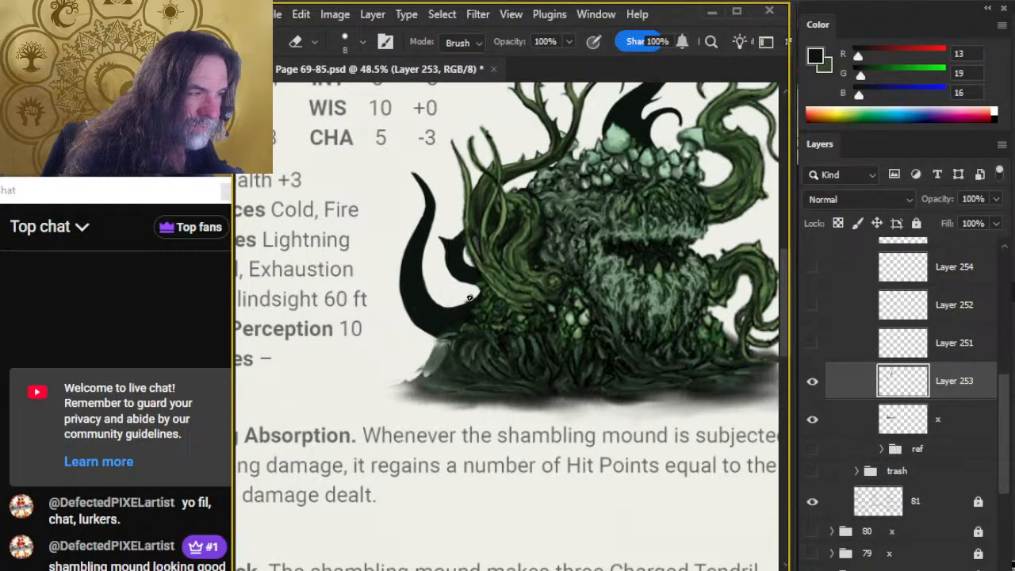
key(b)
key(e)
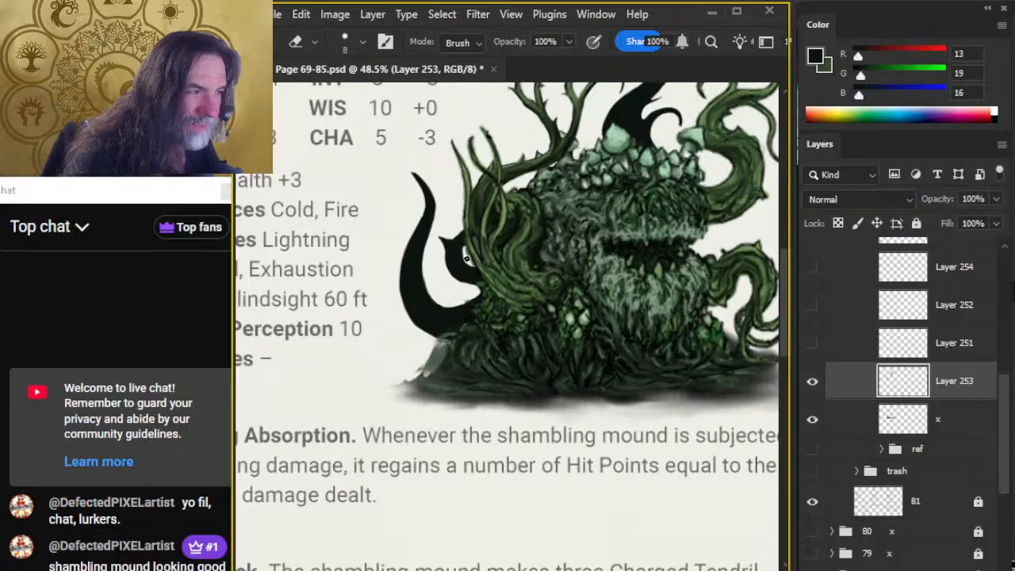
key(b)
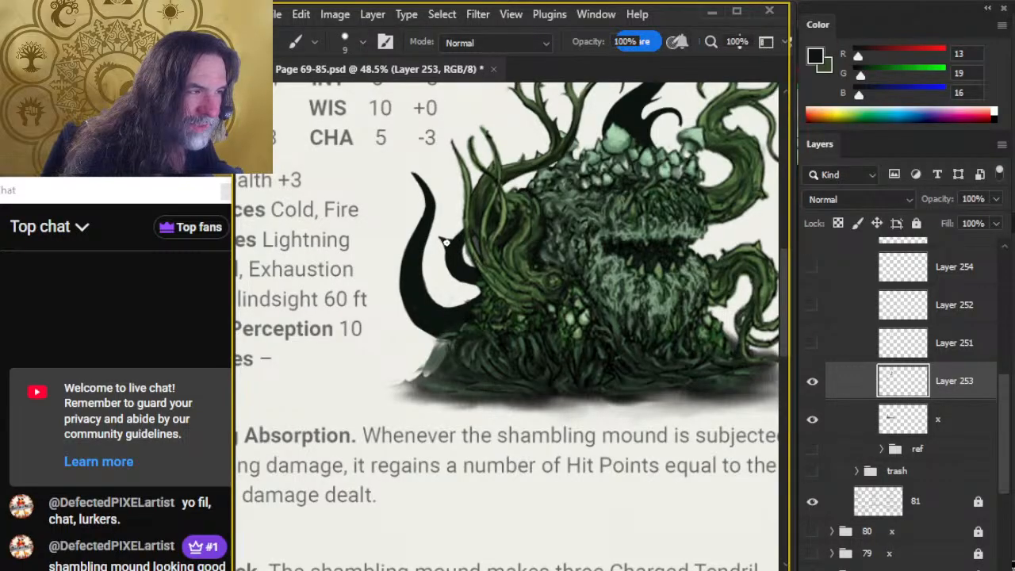
key(e)
Clean up the small tentacle's tip and outer edge with the size 8 eraser and size 9 brush.
key(z)
drag(645, 317, 631, 315)
mouse_move(639, 311)
mouse_down()
mouse_move(613, 299)
mouse_move(370, 301)
mouse_up()
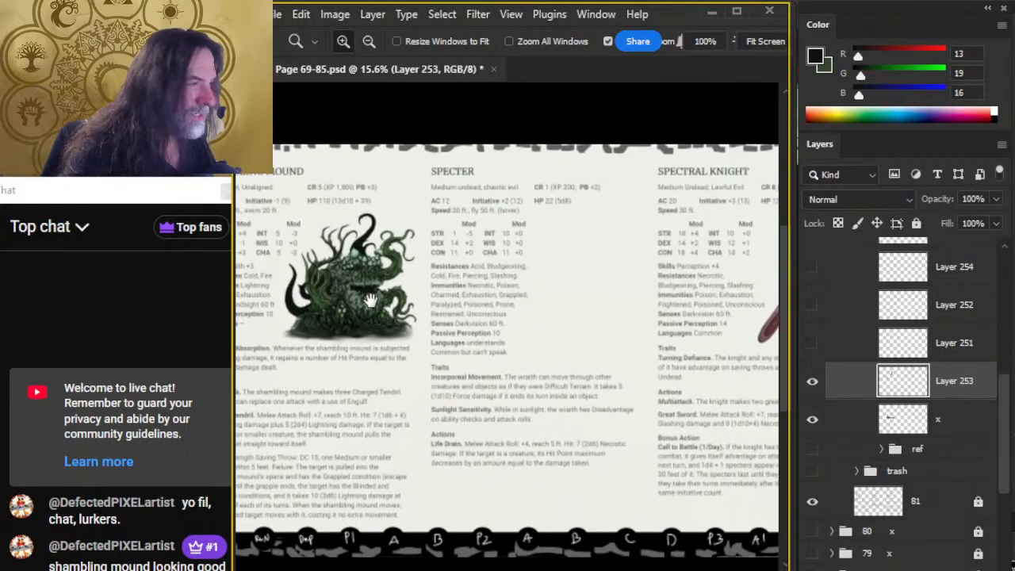
click(371, 301)
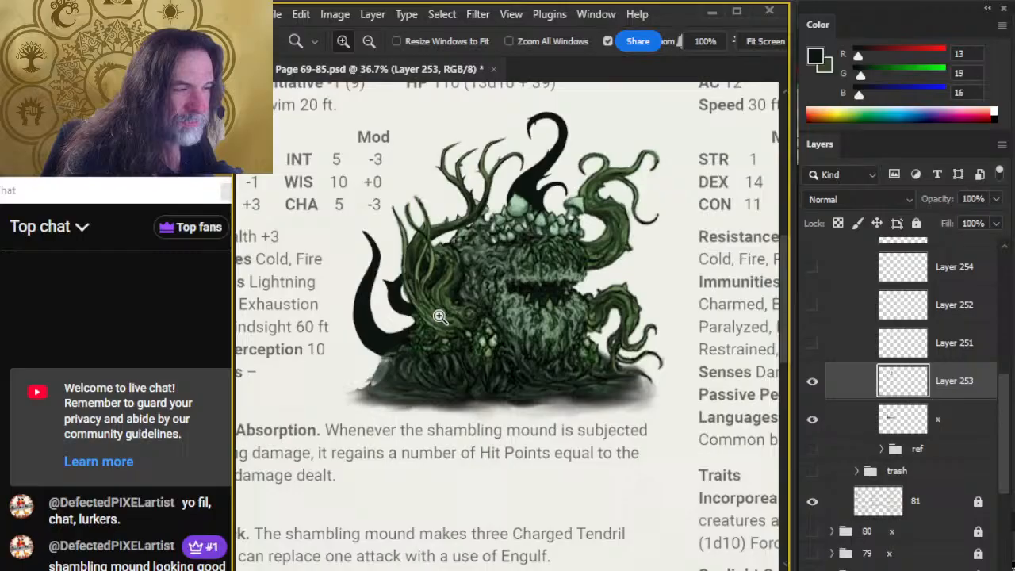
click(371, 301)
key(e)
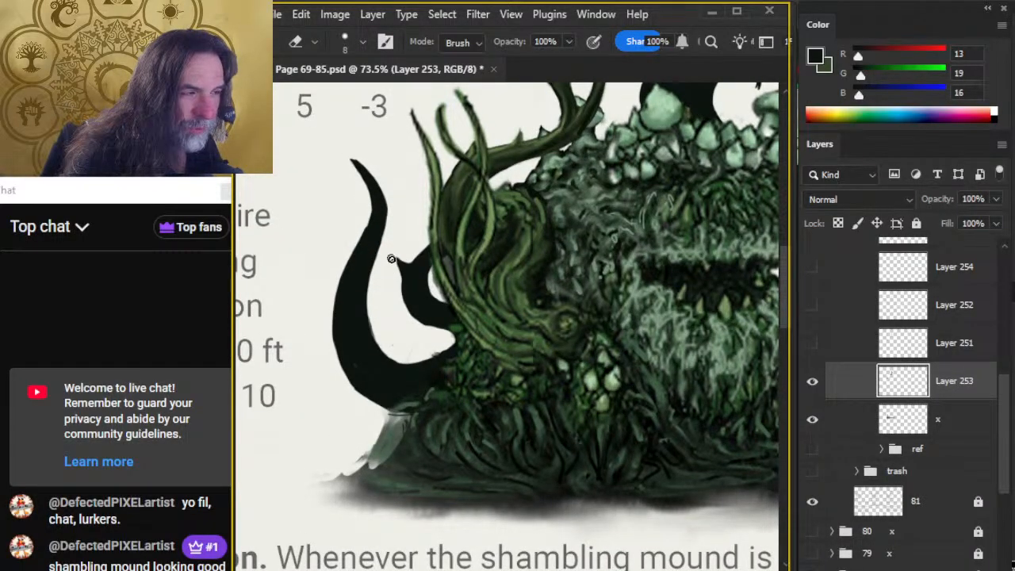
key(b)
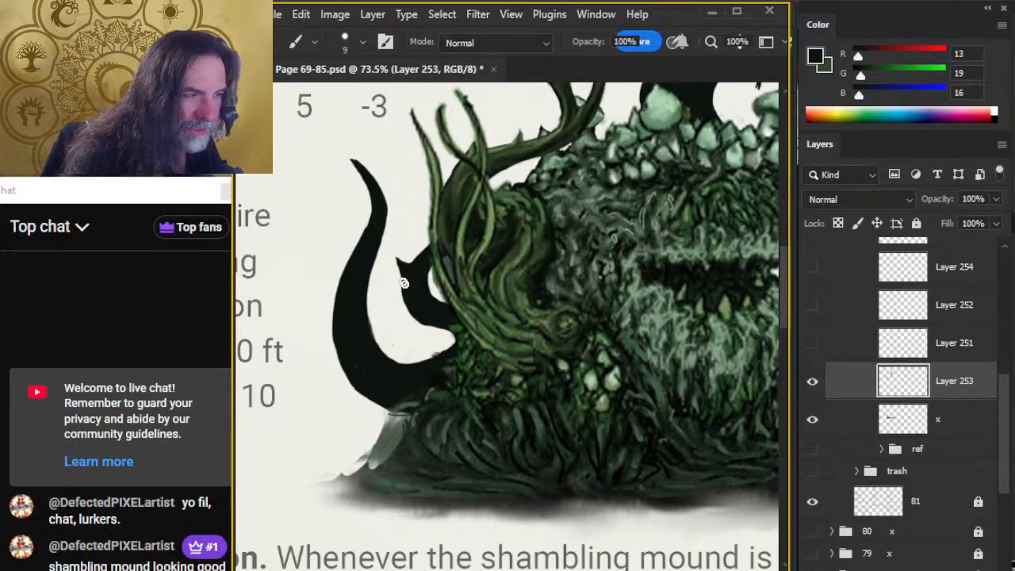
key(e)
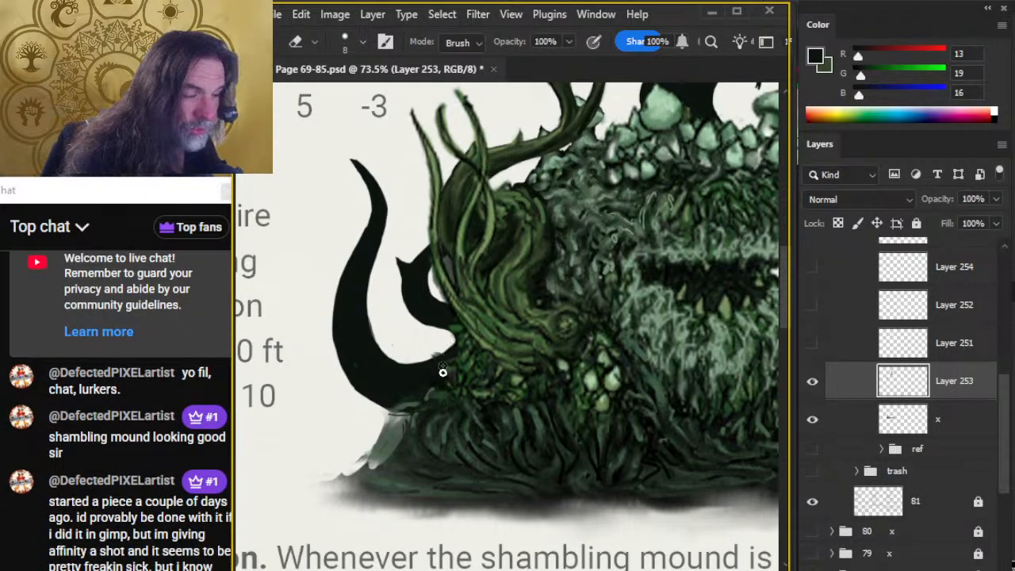
Examine the whole creature and compare it with individual layers shown and hidden, including Layer 254.
key(ctrl+space)
drag(618, 379, 570, 383)
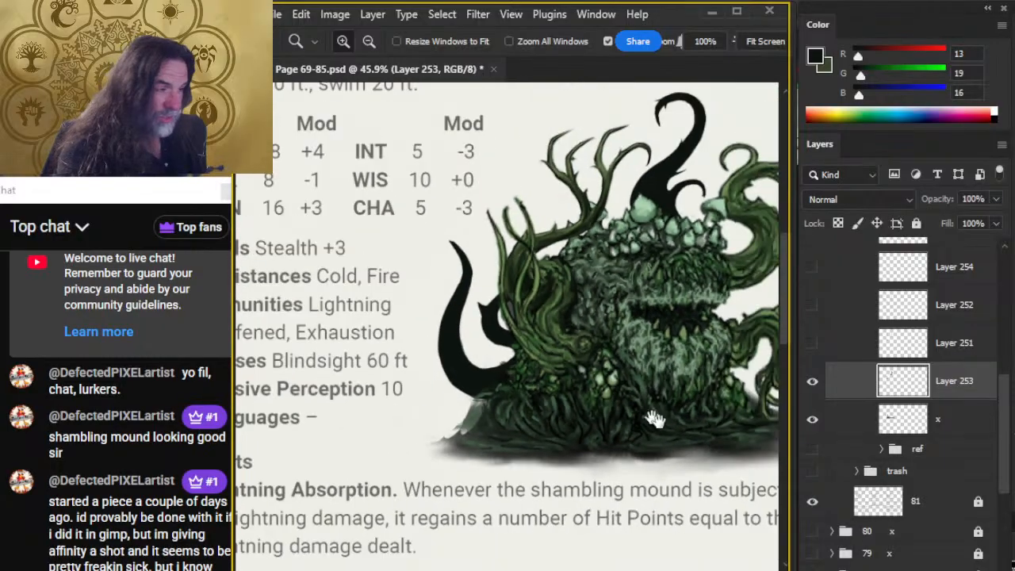
drag(655, 418, 505, 329)
ctrl+drag(550, 356, 512, 367)
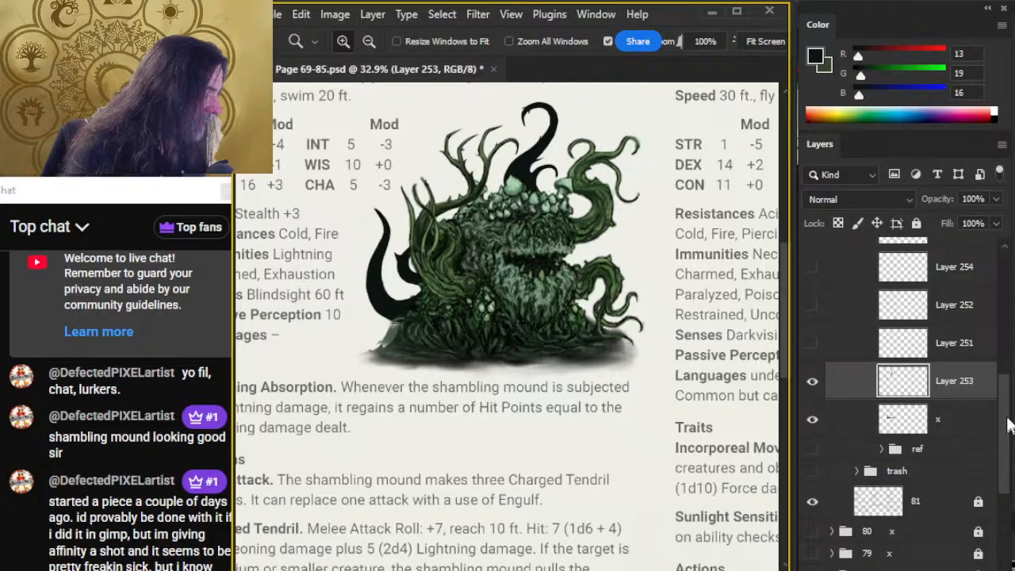
drag(1008, 428, 992, 350)
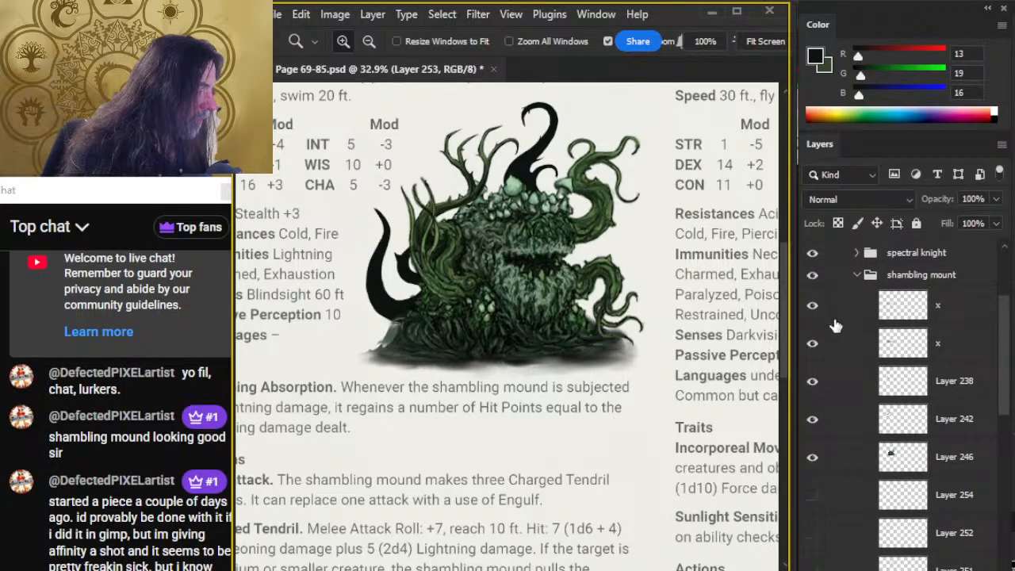
click(810, 317)
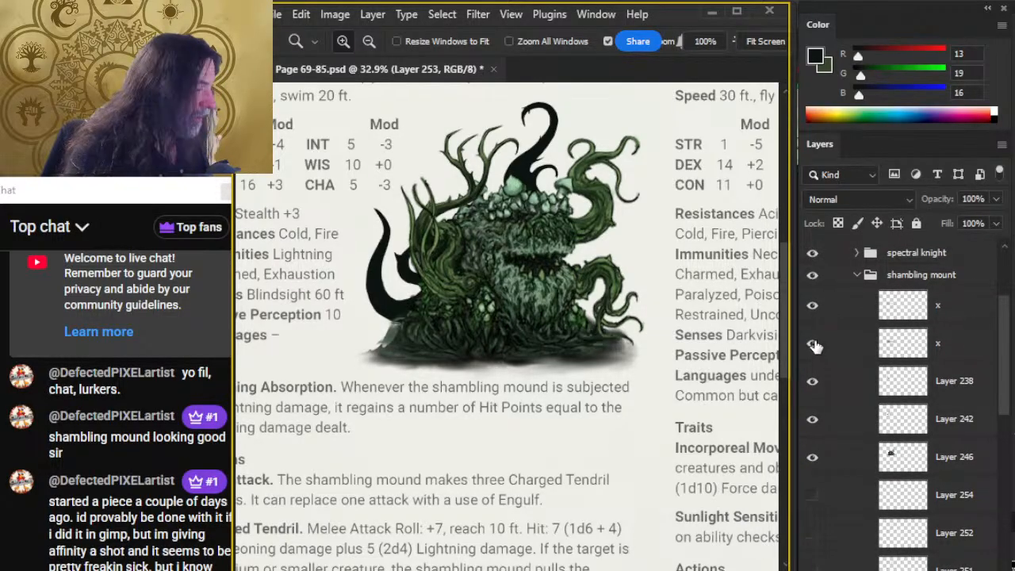
click(813, 345)
click(813, 345)
mouse_move(1004, 349)
mouse_down()
mouse_move(1008, 431)
mouse_move(1005, 388)
mouse_up()
click(811, 302)
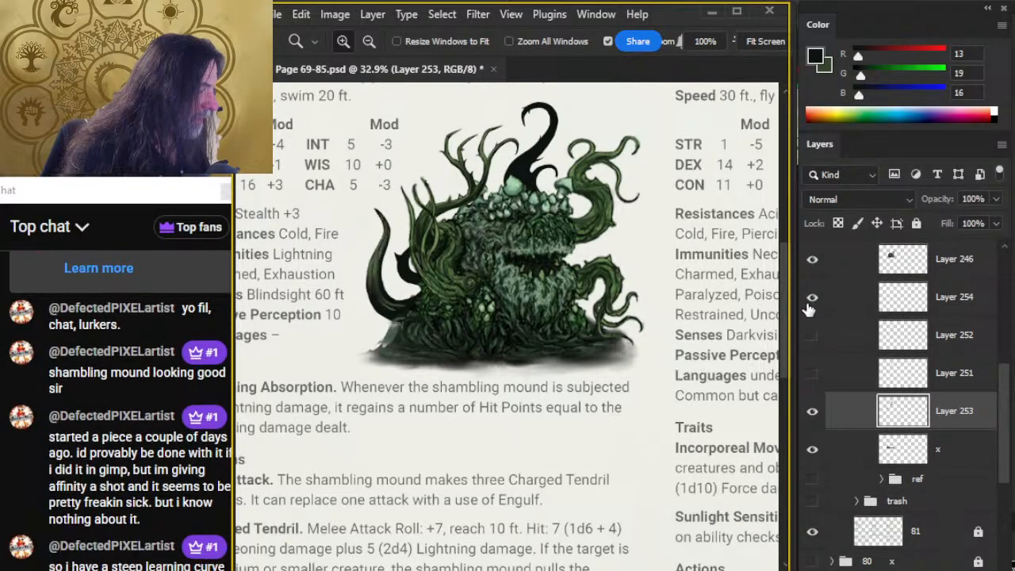
click(811, 301)
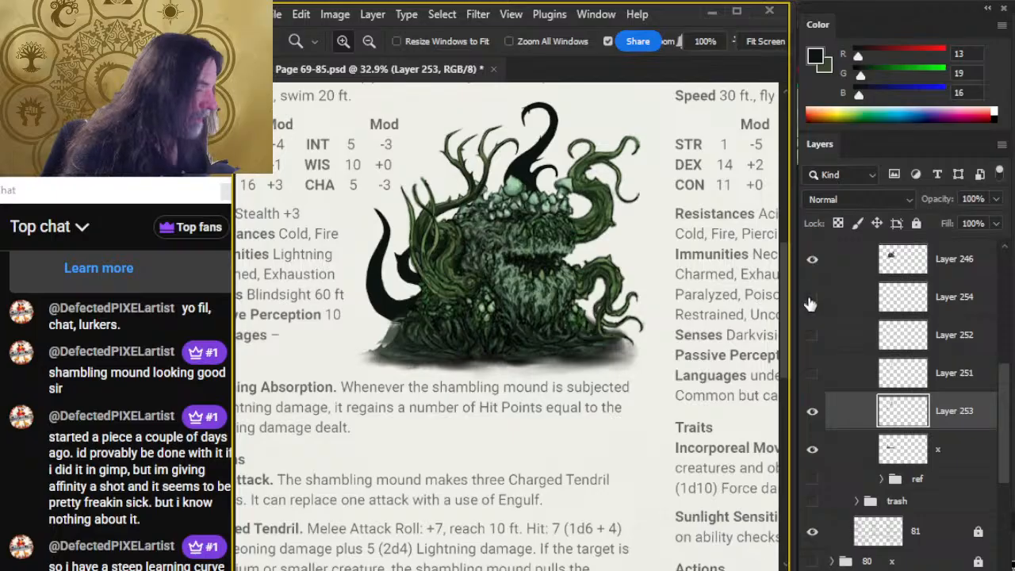
click(812, 300)
click(811, 299)
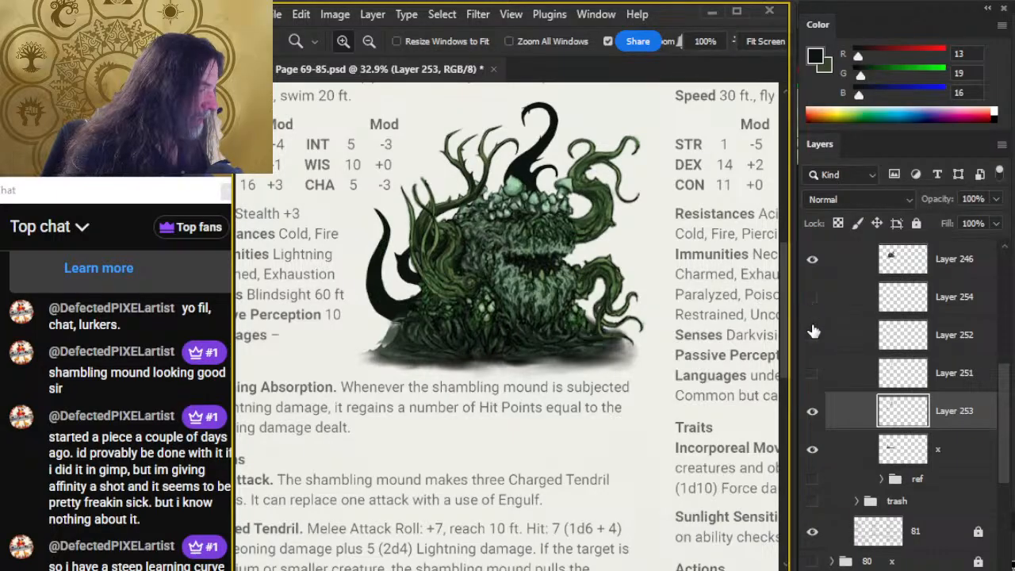
Show Layer 251 and sample the large left tentacle's dark green (RGB 39, 53, 34) as the brush colour.
click(812, 373)
drag(349, 309, 510, 339)
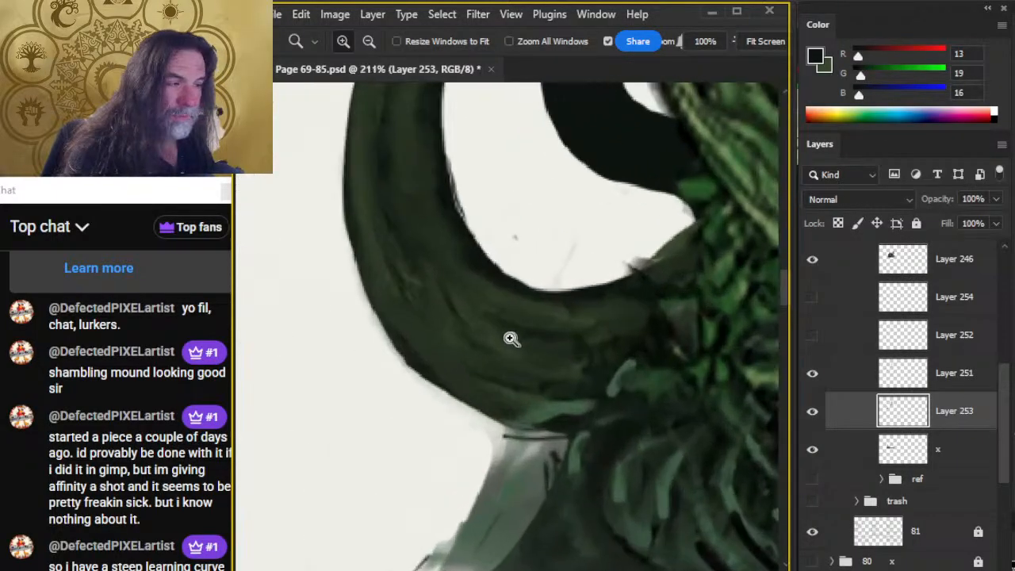
key(b)
alt+click(388, 244)
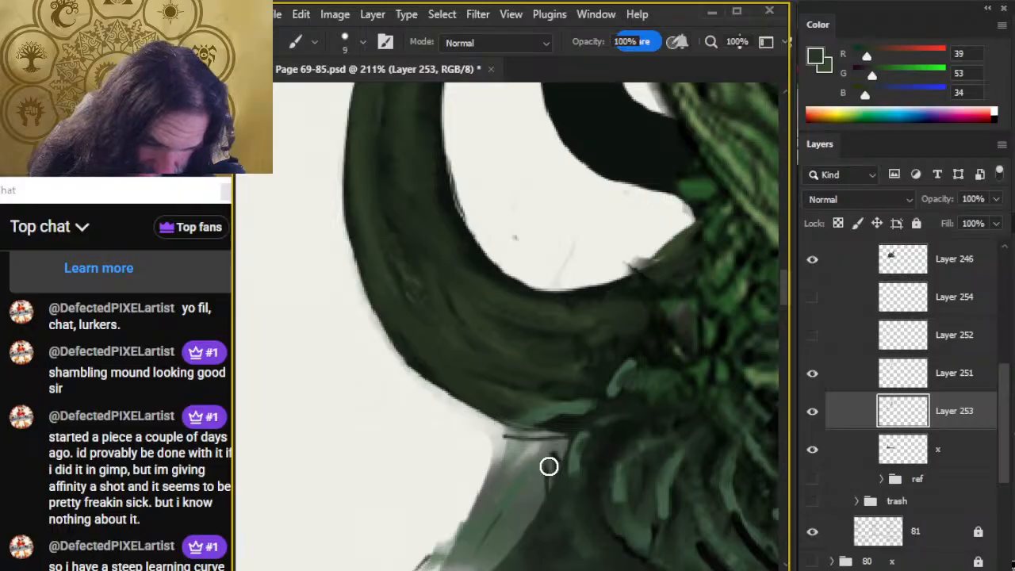
Paint thin dark green grain lines along the small tentacle on Layer 253 with the size 2 brush.
key(z)
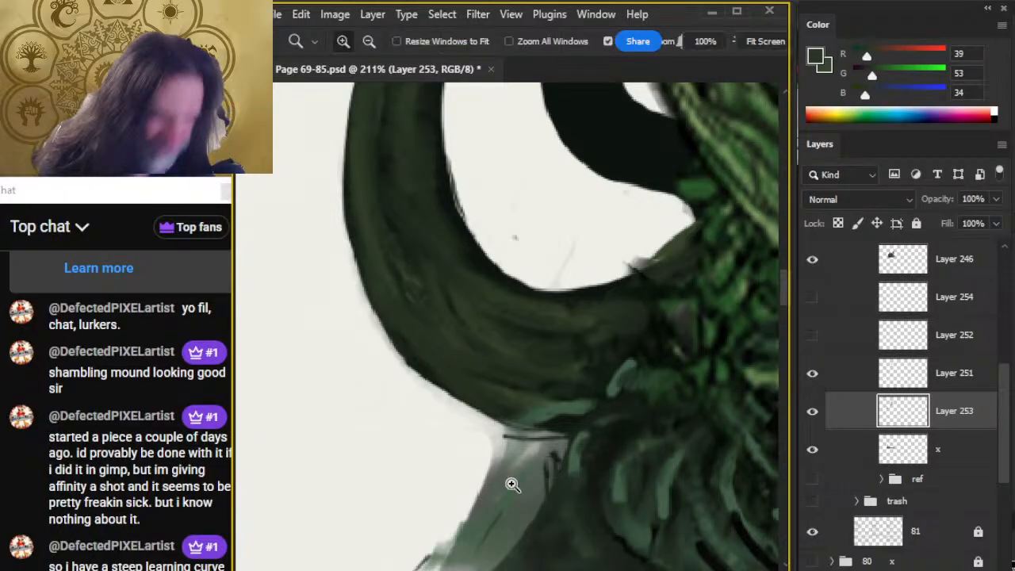
drag(552, 376, 486, 384)
drag(568, 290, 487, 301)
drag(490, 224, 526, 227)
key(b)
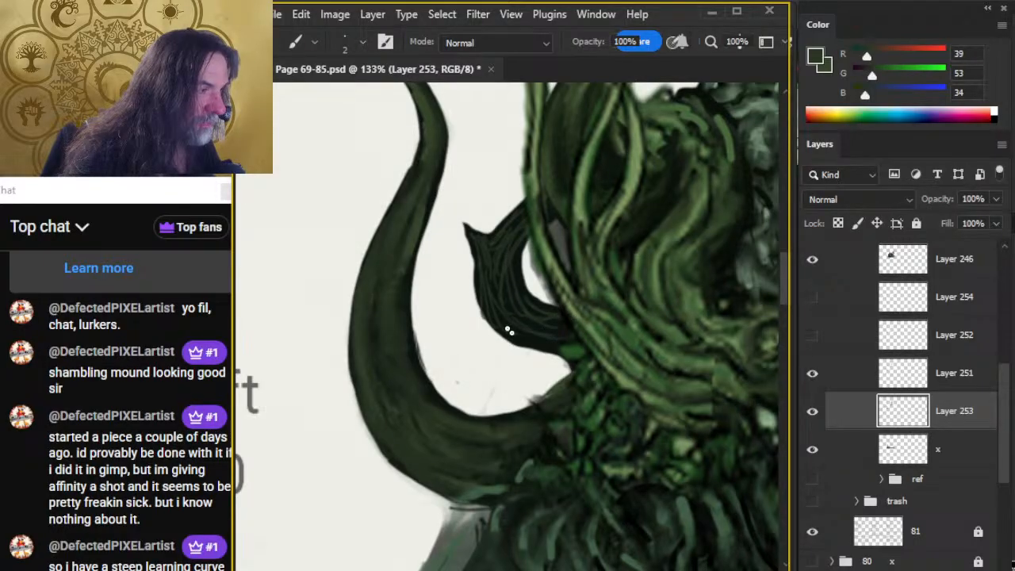
Smudge the small tentacle's green lines into its dark base at 60% strength, reducing the smudge size from 15 to 10.
key(r)
mouse_move(494, 296)
mouse_down()
mouse_move(542, 348)
mouse_move(507, 309)
mouse_move(575, 337)
mouse_move(531, 302)
mouse_move(594, 323)
mouse_move(528, 313)
mouse_move(513, 248)
mouse_move(507, 287)
mouse_move(533, 223)
mouse_move(511, 230)
mouse_up()
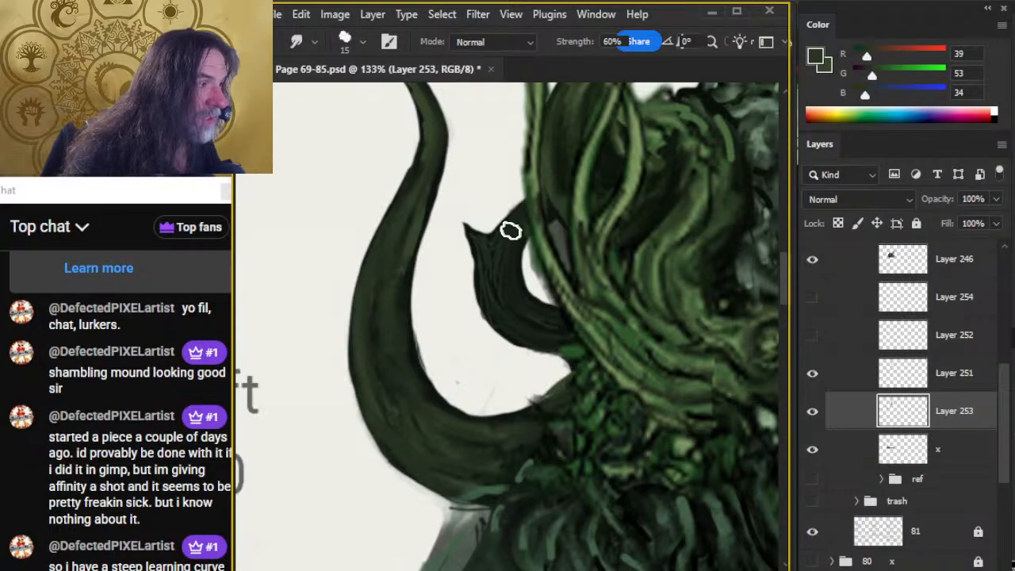
key(bracketleft)
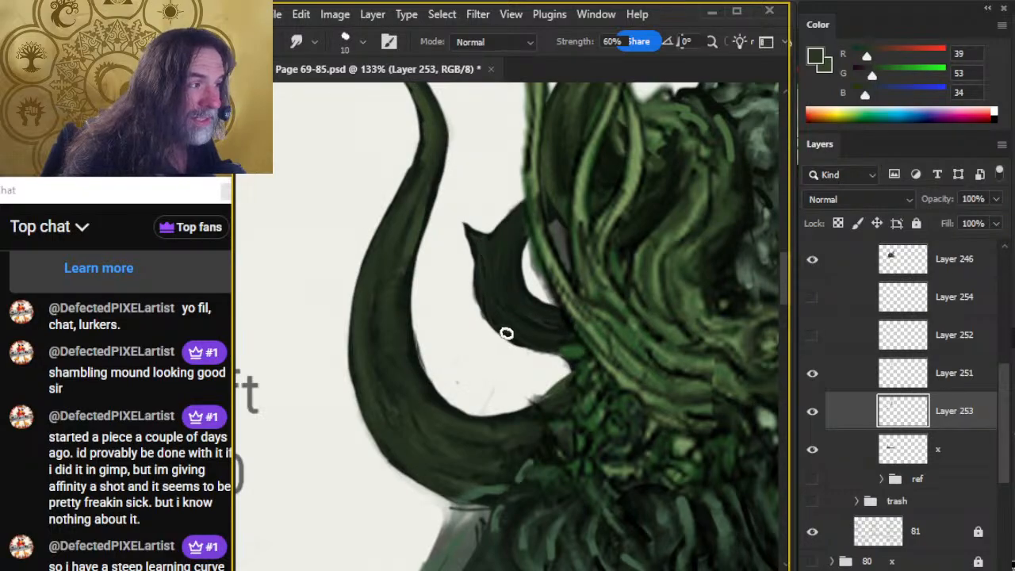
Undo the smudging and green line strokes on the small tentacle, back to its plain dark silhouette.
key(e)
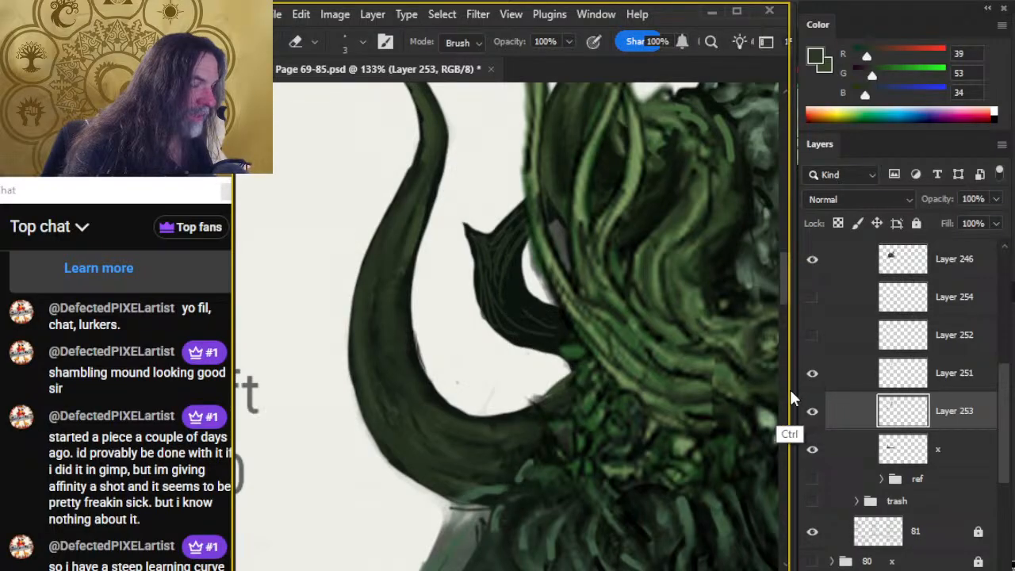
key(ctrl+z)
key(ctrl+z)
key(ctrl+z)
key(ctrl+z)
key(ctrl+z)
key(ctrl+z)
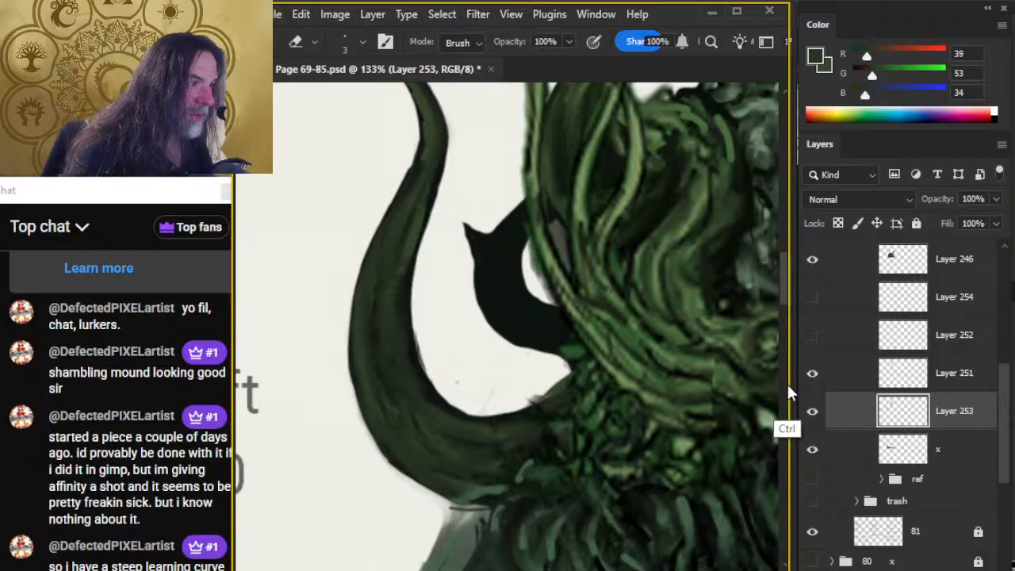
On Layer 251, paint thin dark green lines along the small tentacle with the size 2 brush and smudge them at size 10, 60% strength.
click(909, 379)
key(b)
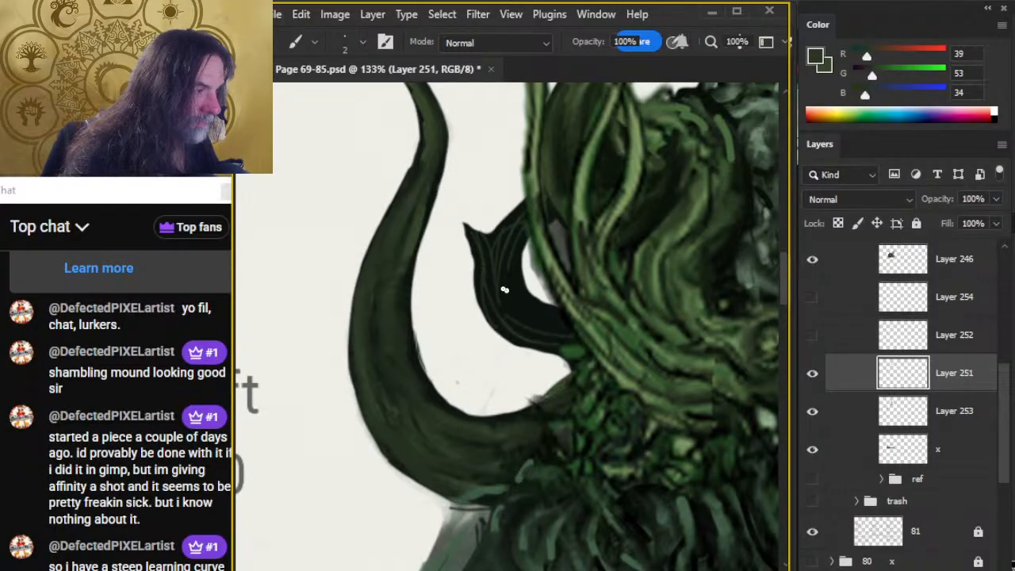
key(r)
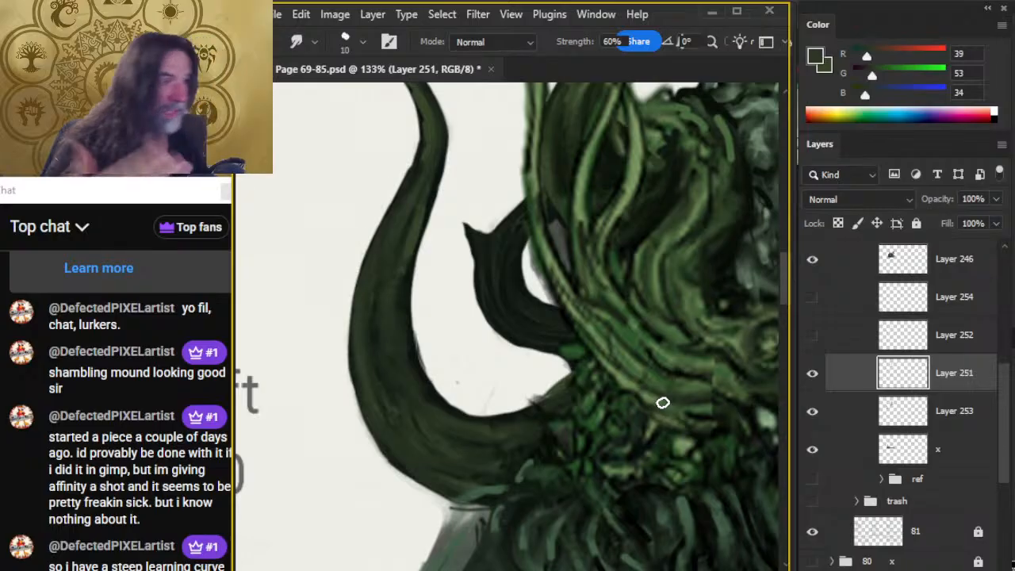
Show Layer 252, sample the large tentacle's mid green, and paint and smudge thin lines along the small tentacle on Layer 251.
click(812, 335)
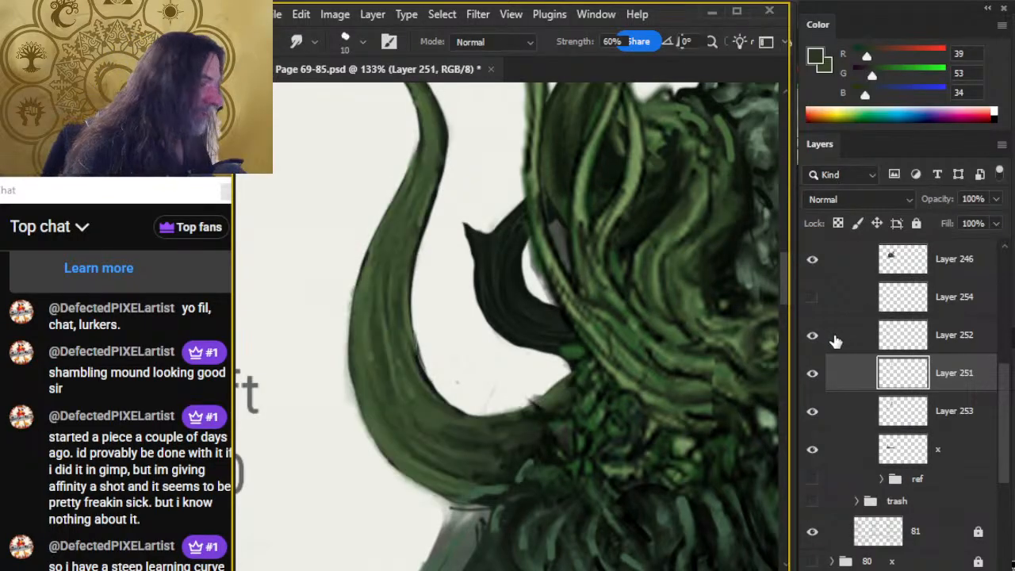
key(b)
alt+click(379, 256)
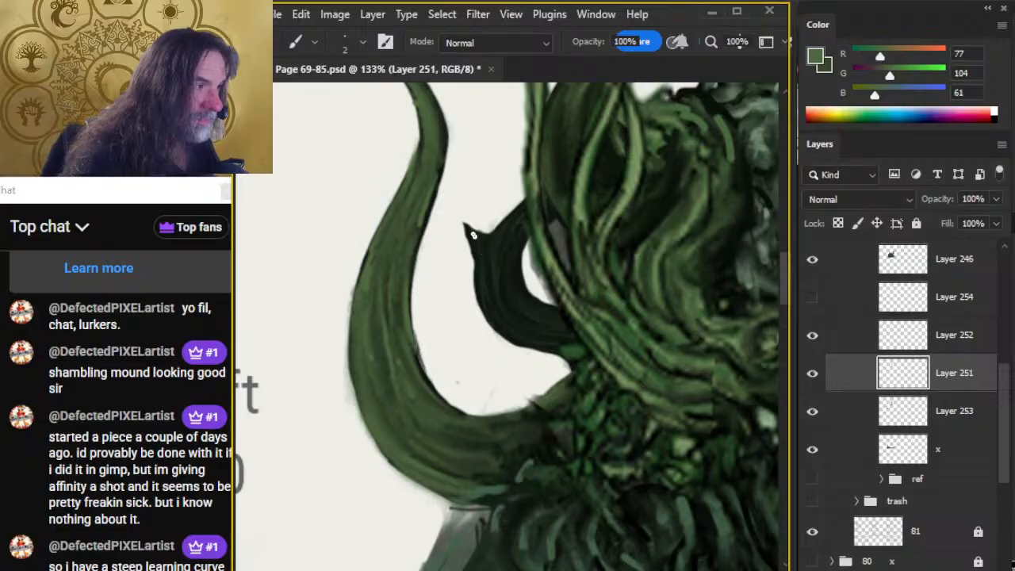
drag(498, 283, 521, 225)
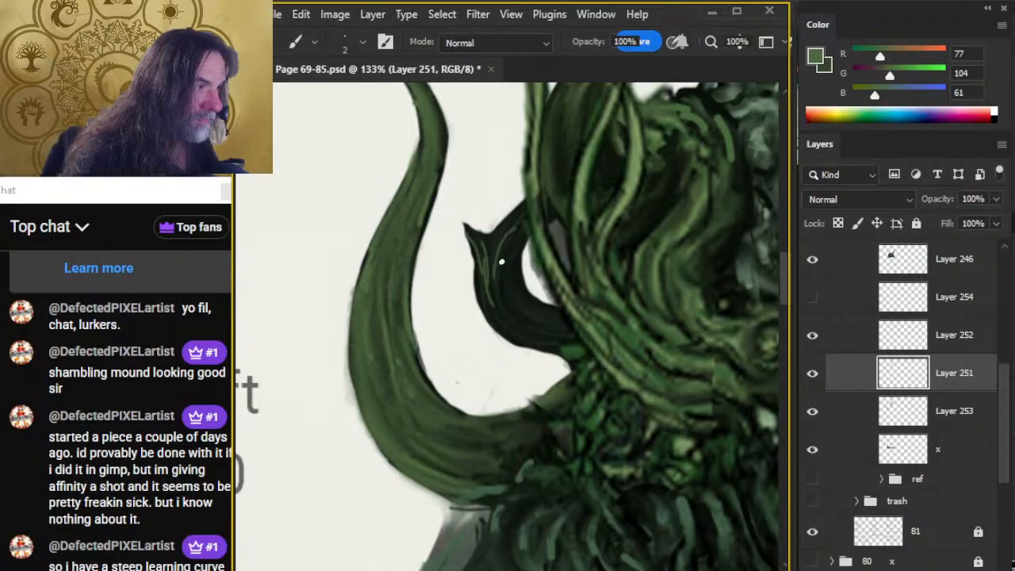
key(r)
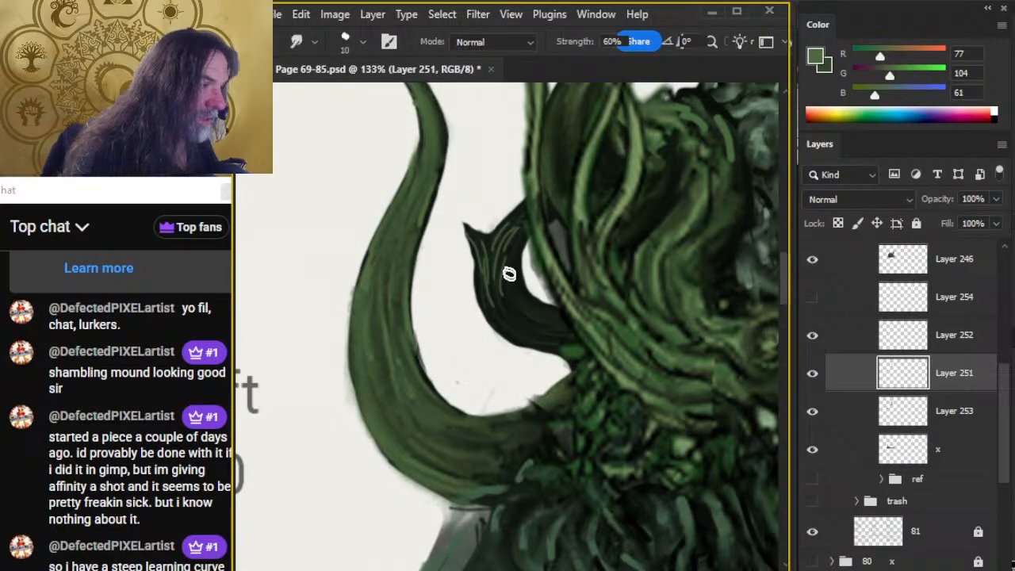
drag(508, 274, 528, 318)
mouse_move(494, 258)
mouse_down()
mouse_move(543, 322)
mouse_move(512, 298)
mouse_move(541, 222)
mouse_move(515, 217)
mouse_move(529, 308)
mouse_move(497, 274)
mouse_move(534, 219)
mouse_move(488, 260)
mouse_move(510, 309)
mouse_move(499, 278)
mouse_move(533, 298)
mouse_move(491, 297)
mouse_move(504, 278)
mouse_move(528, 335)
mouse_up()
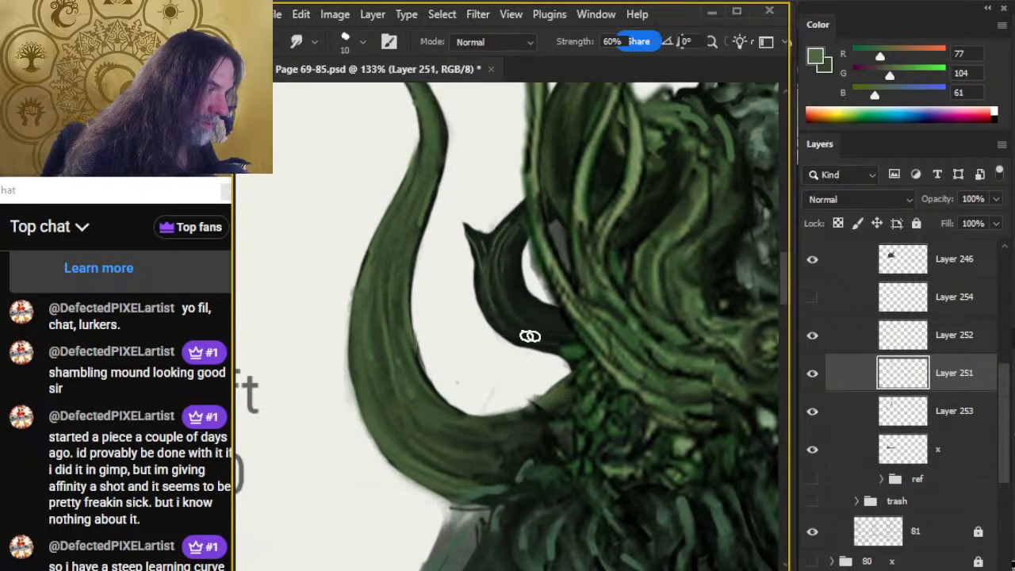
mouse_move(496, 265)
mouse_down()
mouse_move(576, 315)
mouse_move(495, 274)
mouse_move(562, 326)
mouse_move(483, 277)
mouse_move(576, 338)
mouse_move(527, 330)
mouse_move(537, 326)
mouse_move(529, 330)
mouse_move(484, 264)
mouse_move(570, 343)
mouse_up()
Add mid green lines along the small tentacle's lower inner curve and smudge them at size 10, 60% strength.
key(b)
key(r)
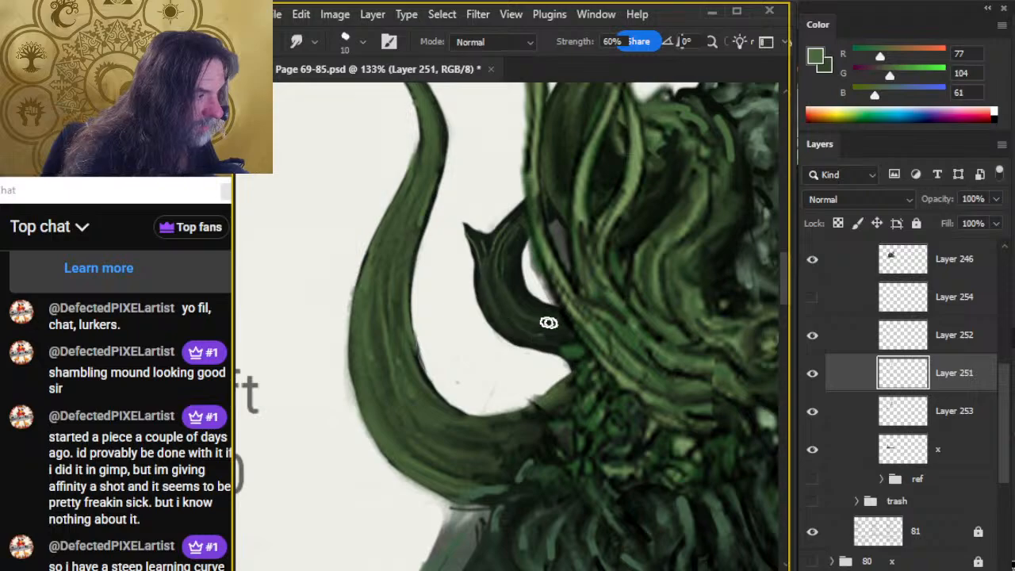
key(b)
drag(511, 265, 543, 310)
key(r)
mouse_move(516, 239)
mouse_down()
mouse_move(530, 312)
mouse_move(563, 311)
mouse_up()
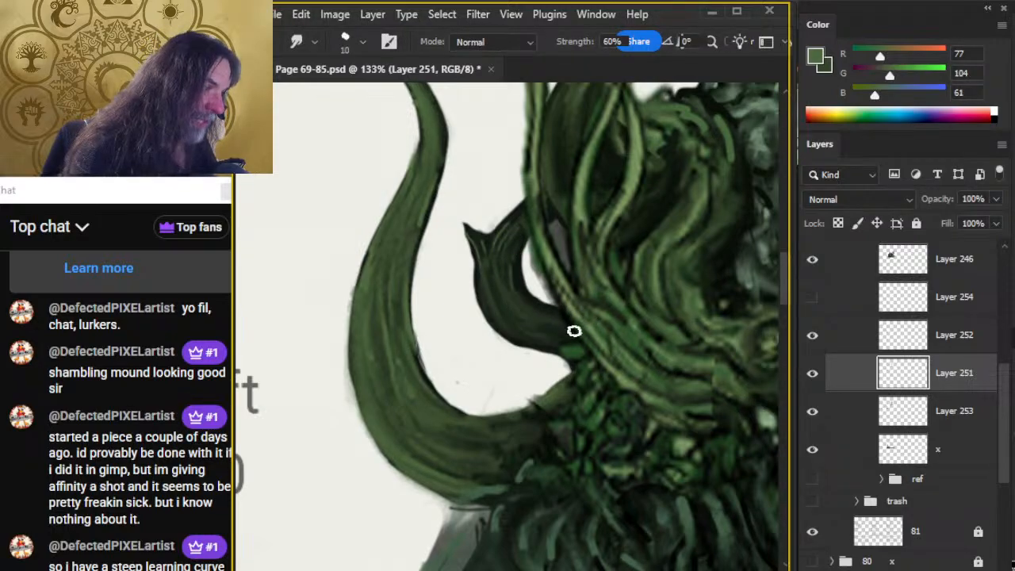
Show Layer 254, sample the large tentacle's lighter green, and paint and smudge highlights on the small tentacle's upper part.
key(x)
key(b)
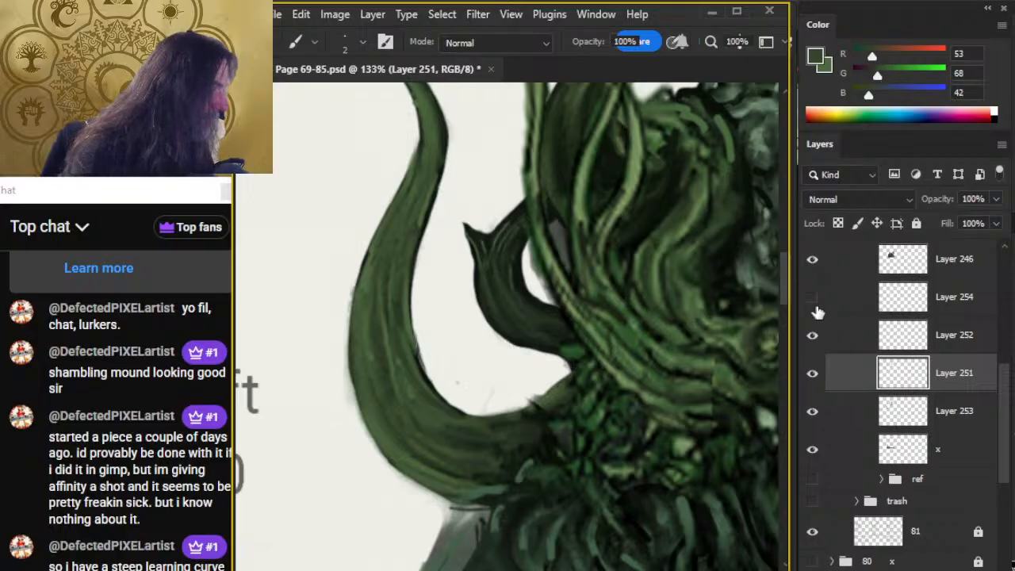
click(813, 298)
alt+click(386, 262)
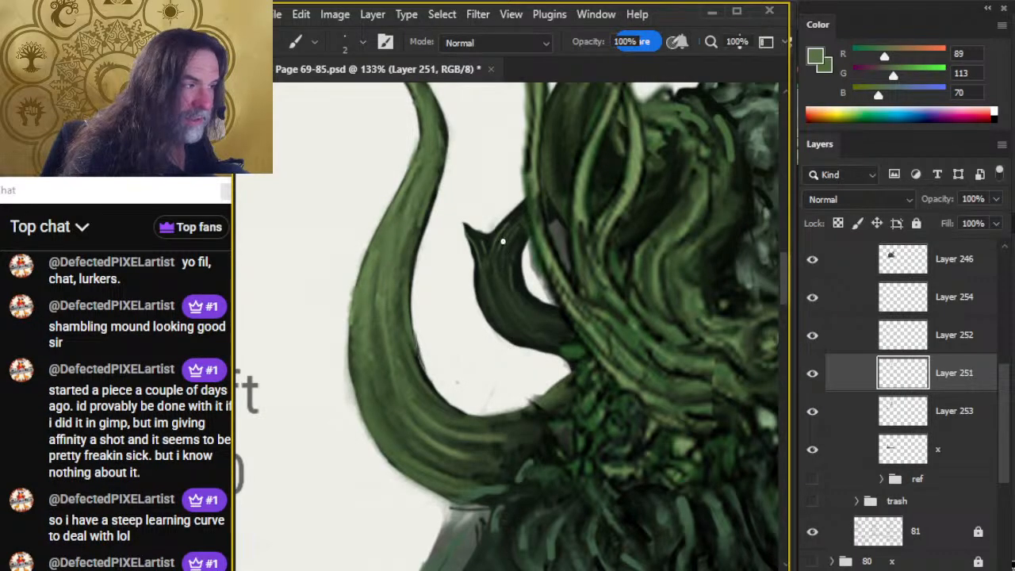
key(r)
mouse_move(492, 249)
mouse_down()
mouse_move(518, 217)
mouse_move(495, 276)
mouse_up()
Add more light green highlight lines below the small tentacle's tip and smudge them down into its curve.
key(b)
key(r)
key(b)
mouse_move(480, 239)
mouse_down()
mouse_move(474, 258)
mouse_move(484, 242)
mouse_up()
key(r)
key(b)
key(r)
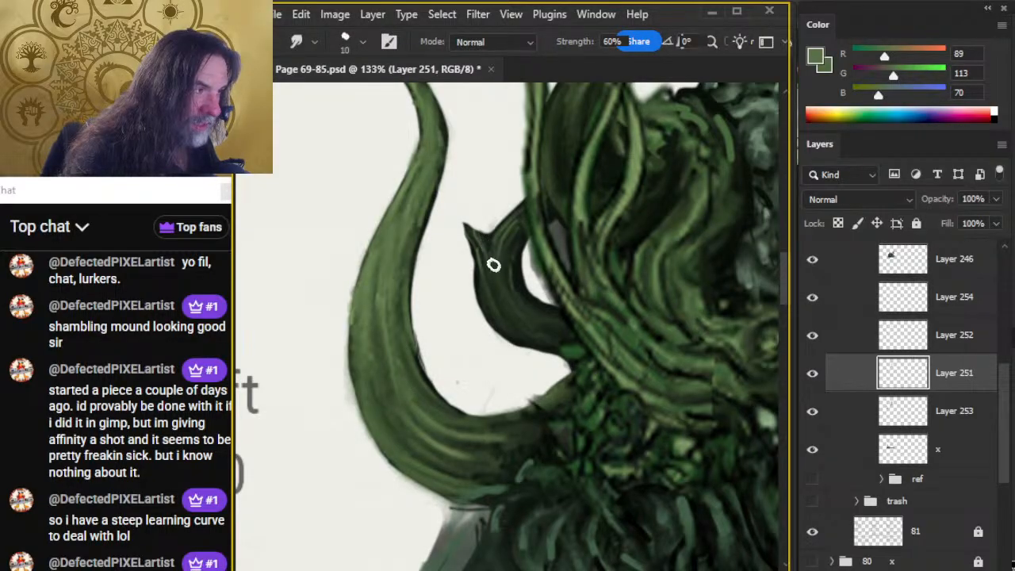
key(b)
key(r)
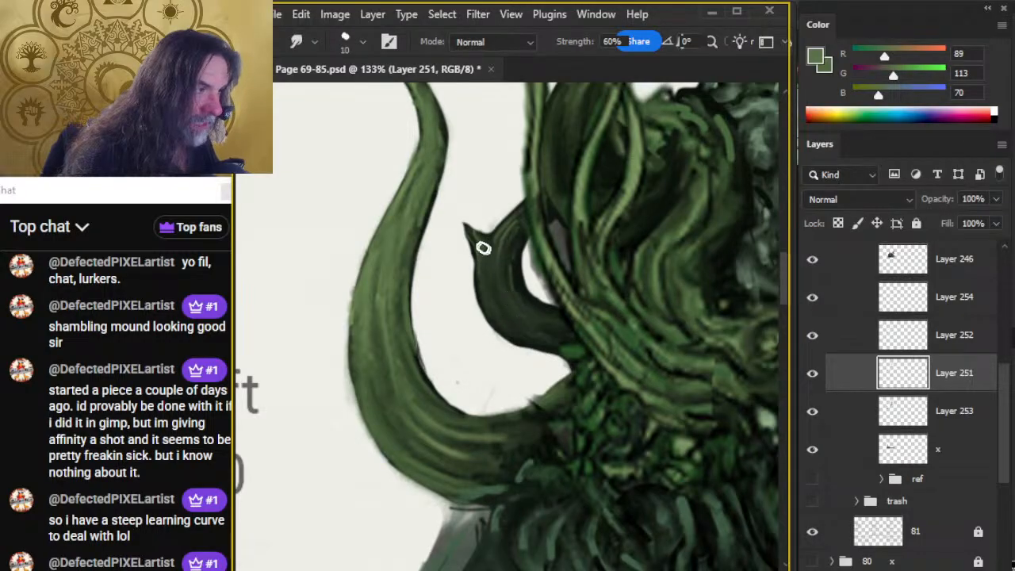
drag(506, 260, 505, 289)
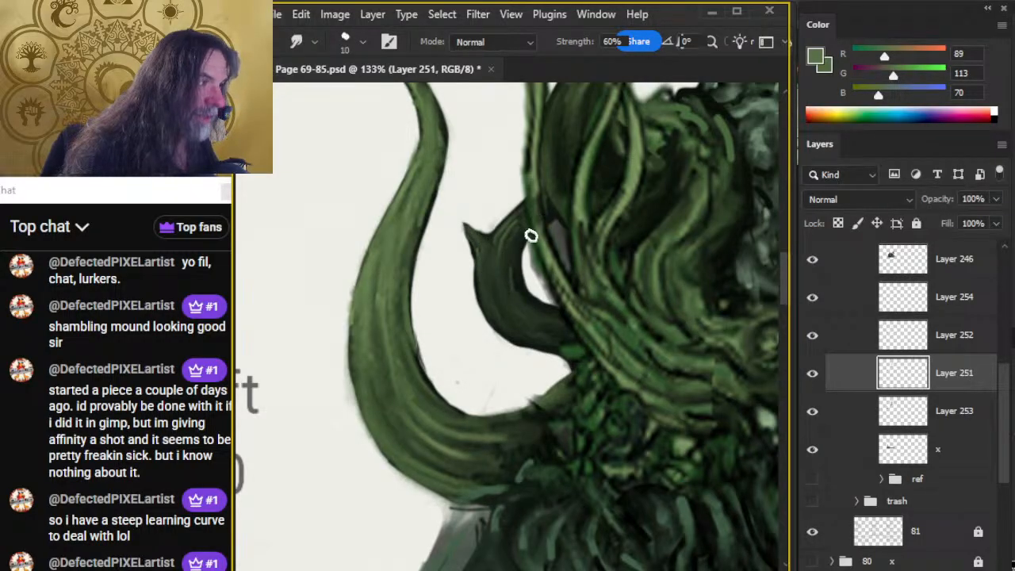
Examine the whole creature and its mouth area, toggling Layers 238, 246 and 242 to check what each contains.
key(z)
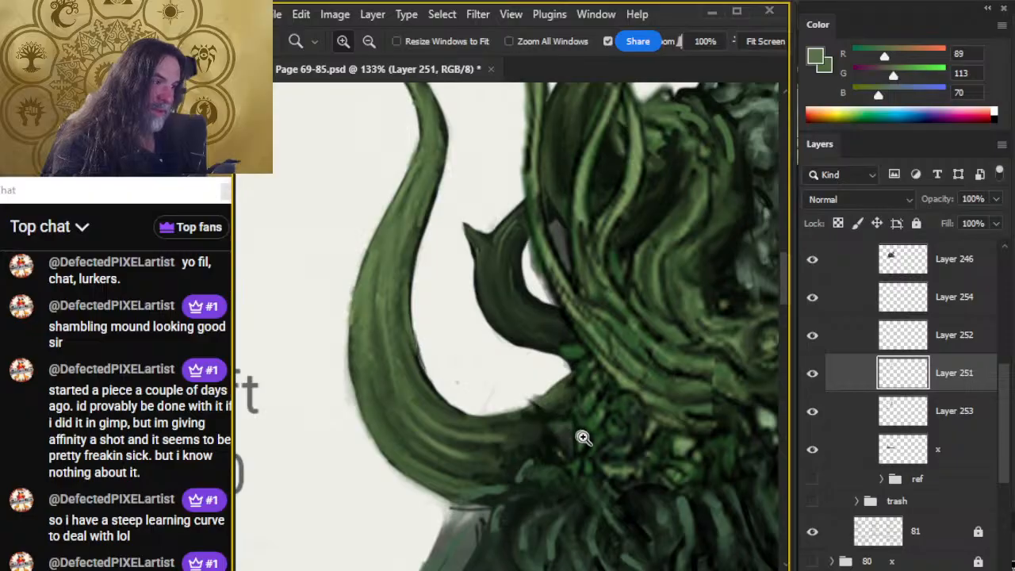
drag(582, 437, 513, 445)
drag(652, 437, 483, 365)
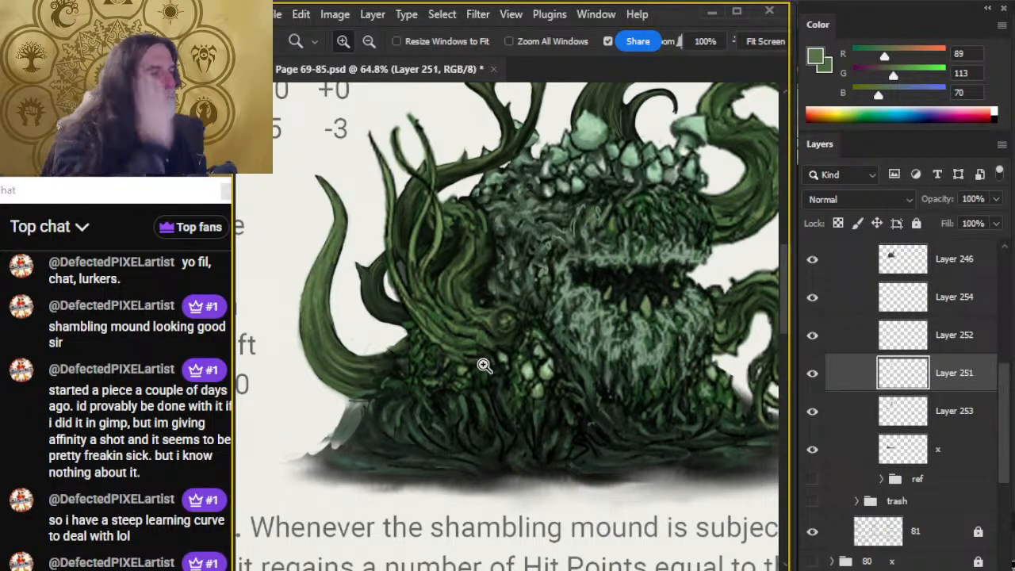
drag(559, 395, 506, 404)
click(608, 281)
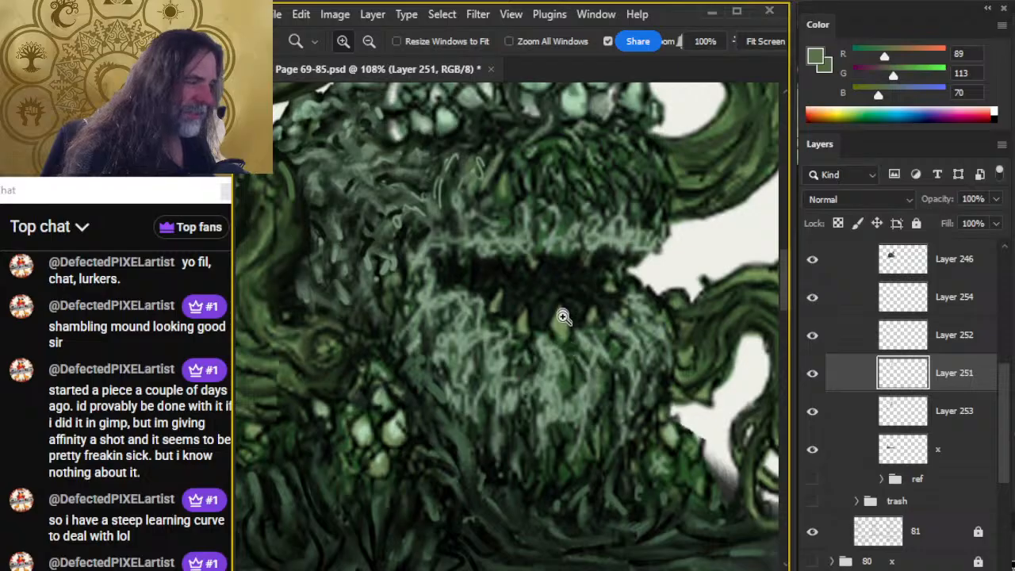
drag(623, 376, 596, 357)
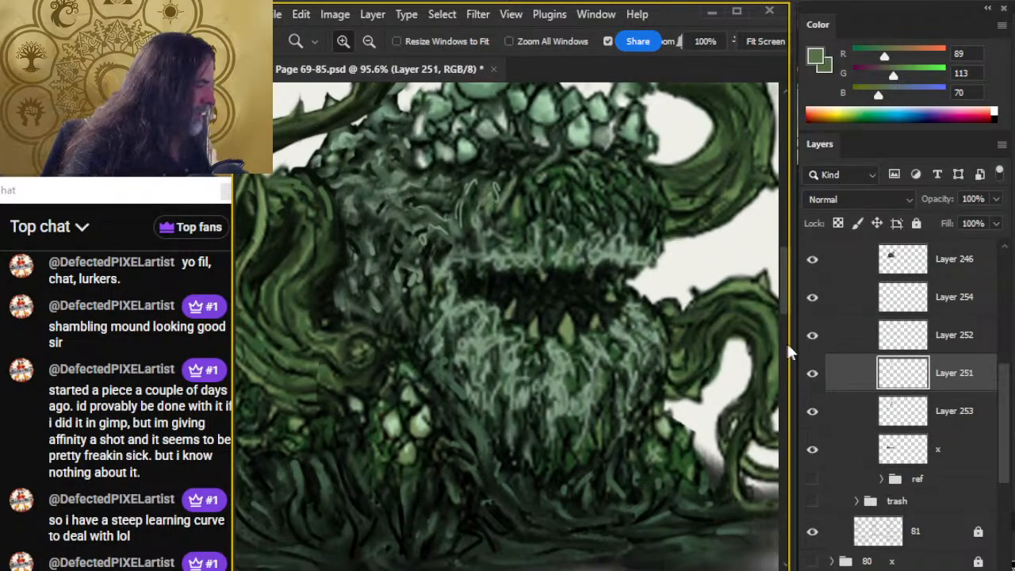
drag(1008, 396, 1003, 340)
click(813, 340)
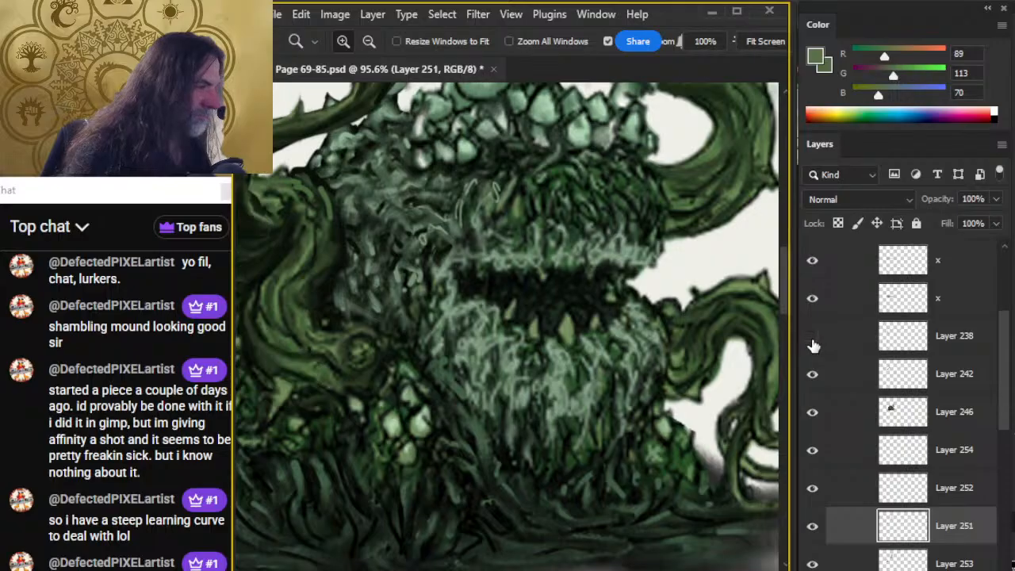
click(813, 341)
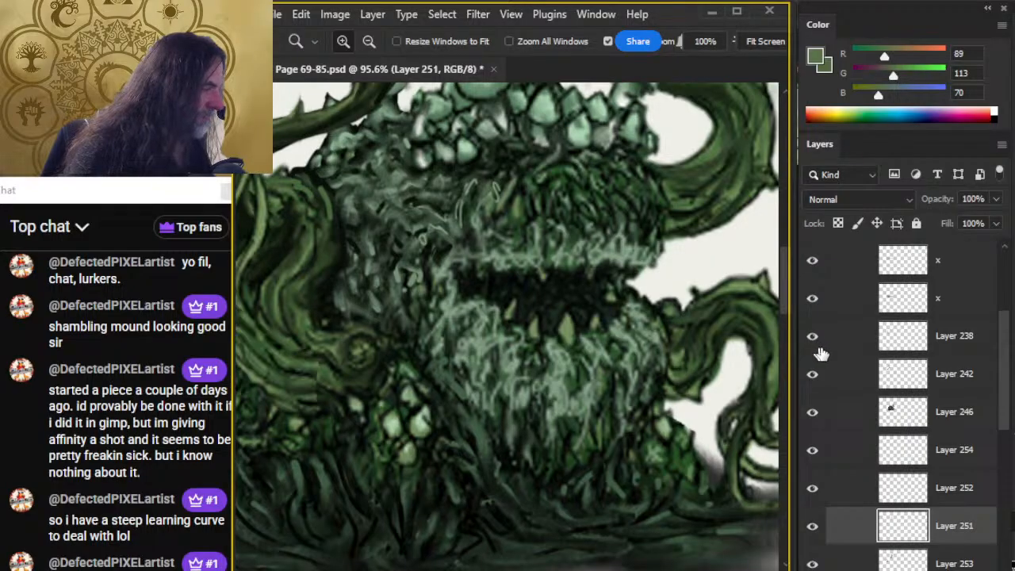
click(811, 412)
click(812, 412)
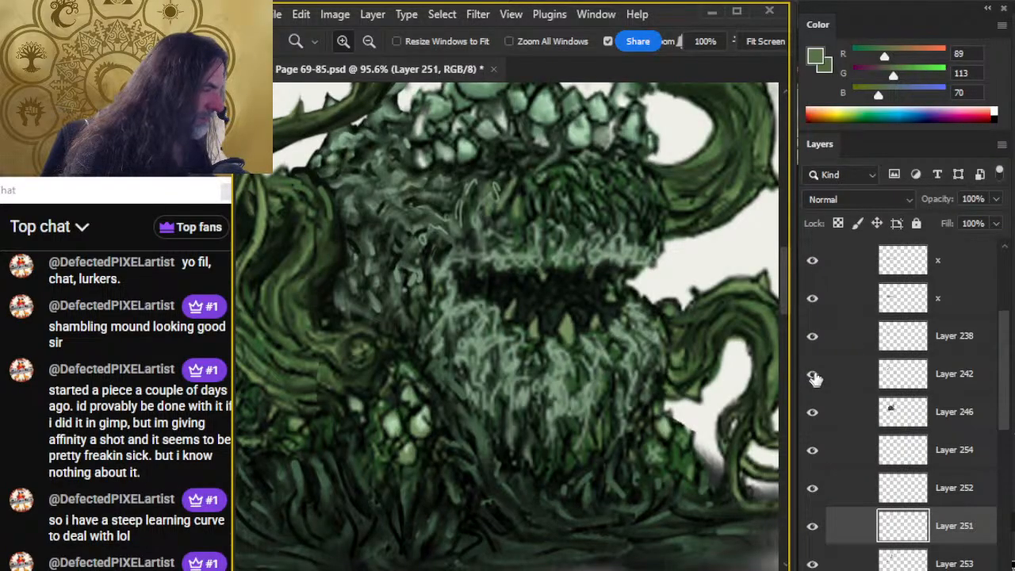
click(813, 376)
click(813, 376)
Create a new layer above Layer 246 and extend the mouth opening's left corner with an enlarged brush in sampled dark green.
click(848, 416)
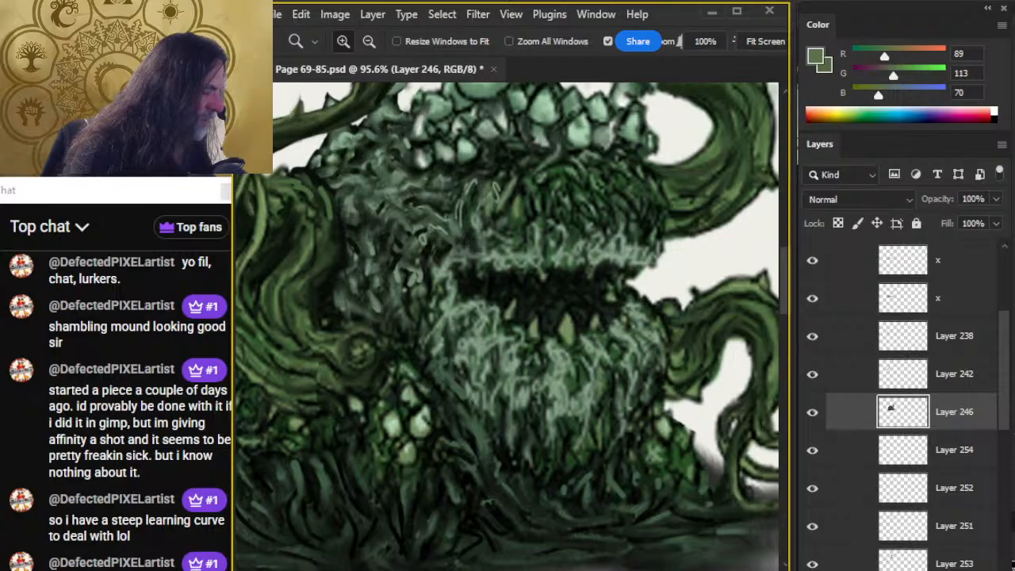
key(ctrl+shift+alt+n)
key(b)
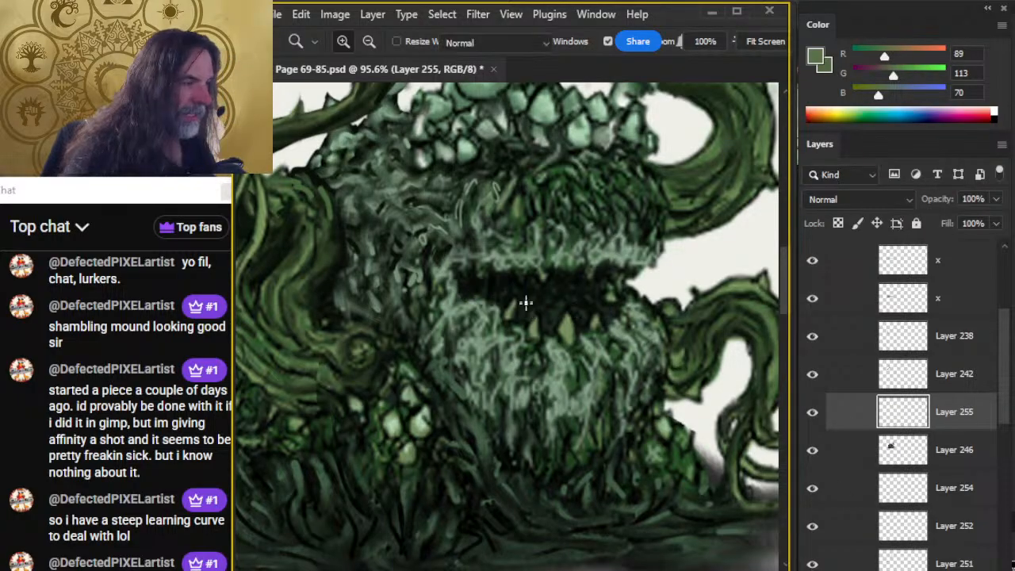
alt+click(500, 324)
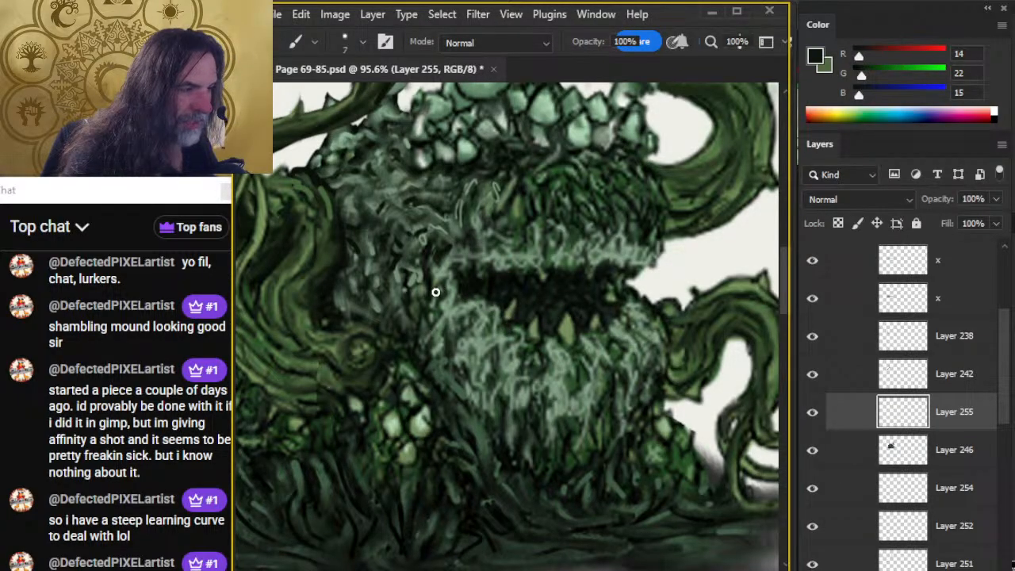
key(bracketright)
key(bracketright)
key(bracketright)
key(bracketright)
mouse_move(410, 285)
mouse_down()
mouse_move(460, 293)
mouse_move(399, 284)
mouse_move(451, 279)
mouse_move(494, 302)
mouse_up()
Smudge the dark mouth extension into the surrounding moss at size 15, raising the strength to 70%.
key(r)
key(bracketright)
key(bracketright)
key(bracketright)
key(bracketleft)
key(bracketleft)
key(bracketleft)
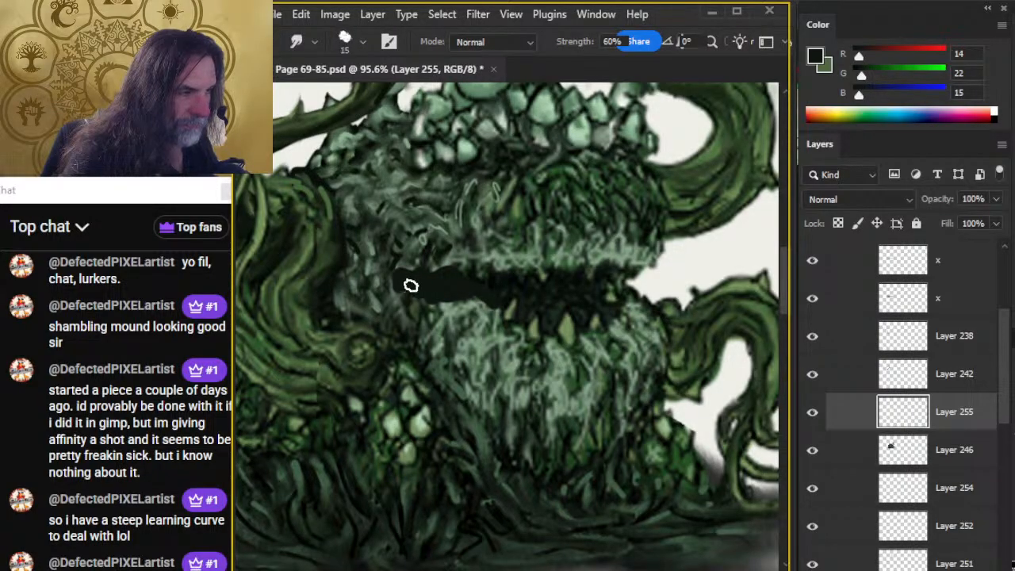
key(7)
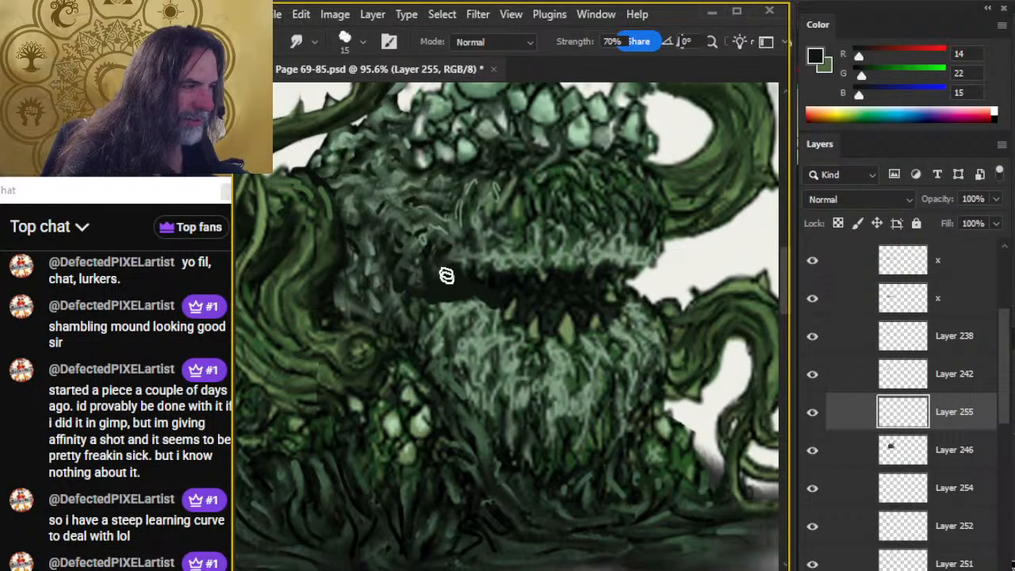
Deepen the extended mouth corner with sampled near-black green using the size 15 brush, and smudge it at 70% strength.
key(b)
alt+click(507, 274)
key(r)
mouse_move(485, 299)
mouse_down()
mouse_move(408, 272)
mouse_move(457, 282)
mouse_move(415, 290)
mouse_move(422, 264)
mouse_move(451, 283)
mouse_move(481, 250)
mouse_move(468, 272)
mouse_move(485, 302)
mouse_move(503, 289)
mouse_move(461, 291)
mouse_move(508, 302)
mouse_move(459, 283)
mouse_move(426, 300)
mouse_up()
key(b)
key(r)
key(b)
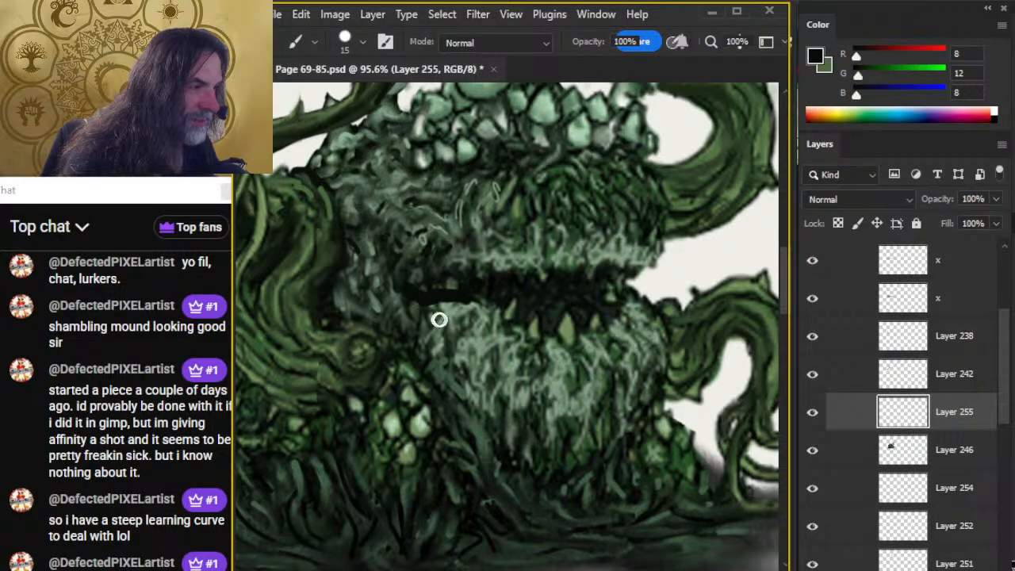
key(r)
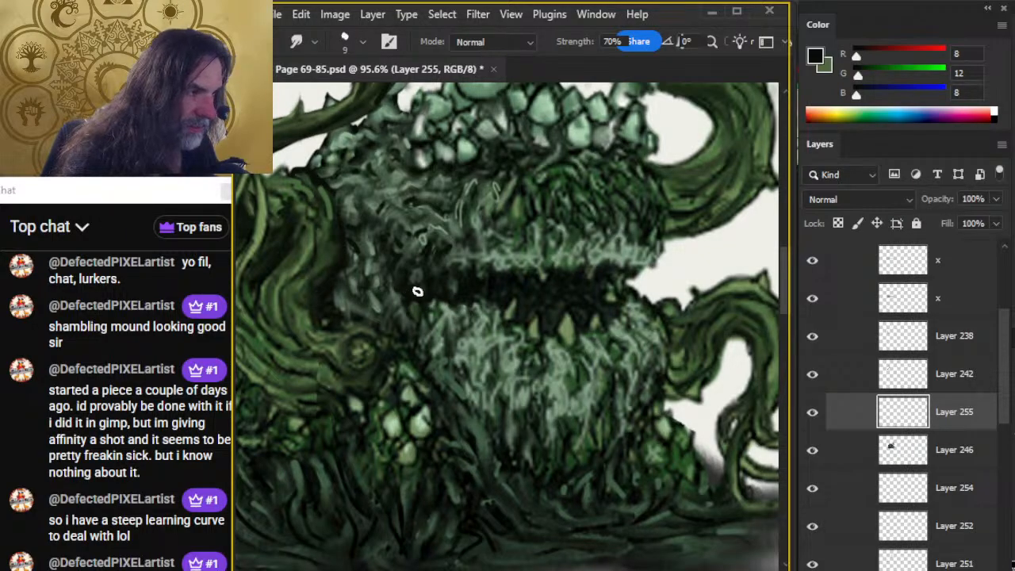
Spread near-black shading upward from the mouth's left corner and smudge its edges at size 9, 70% strength.
key(b)
drag(410, 277, 421, 296)
key(r)
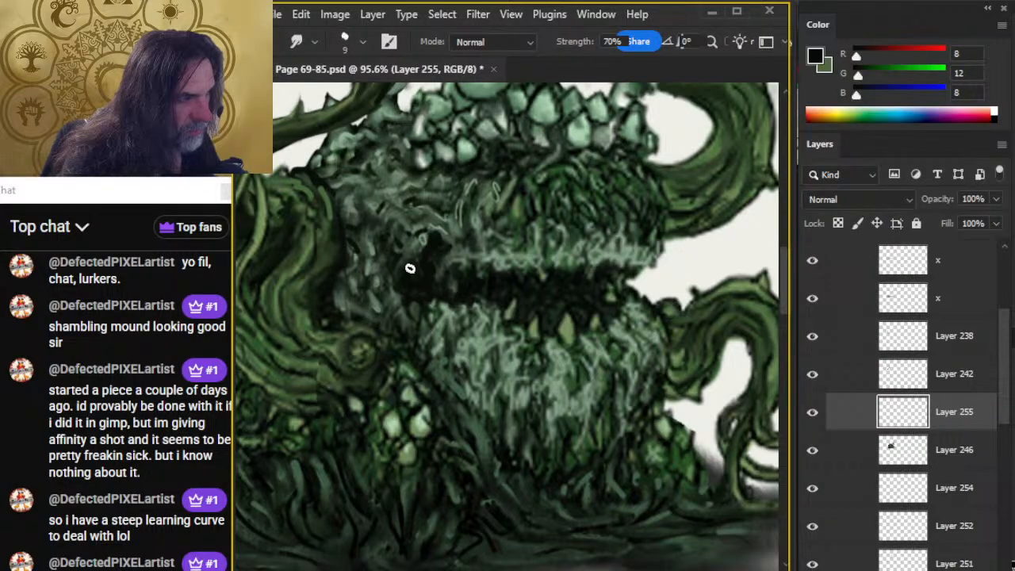
key(b)
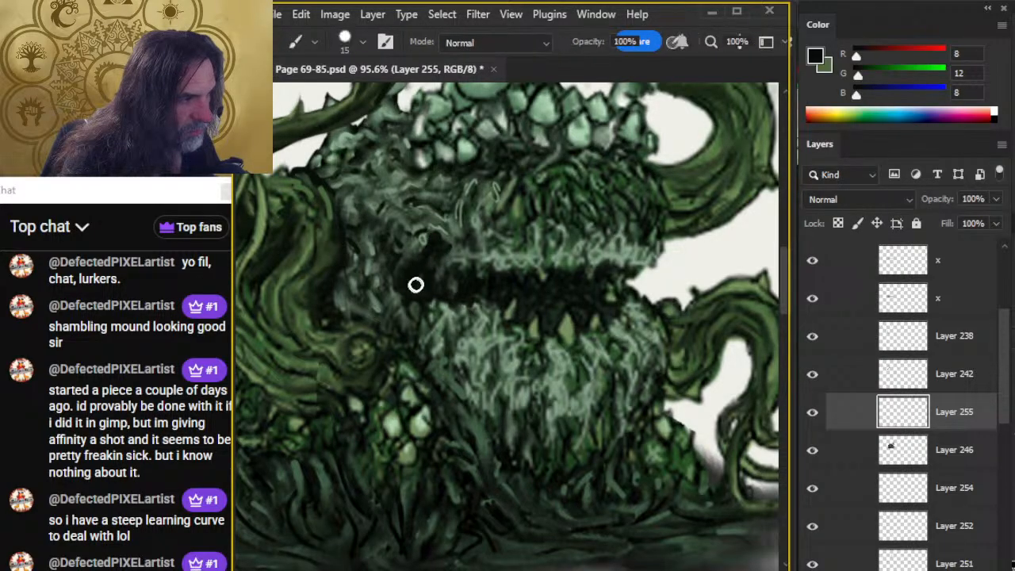
key(r)
key(z)
mouse_move(477, 357)
mouse_down()
mouse_move(449, 366)
mouse_move(485, 366)
mouse_up()
key(b)
key(r)
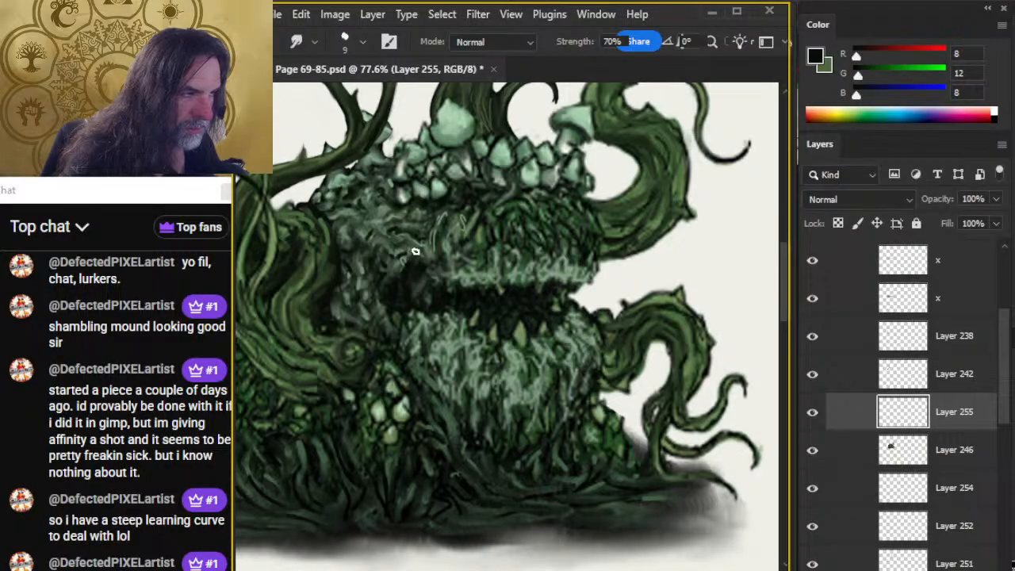
Paint sampled grey-green moss along the lower lip at the mouth's left corner and smudge it at size 9.
key(b)
alt+click(425, 323)
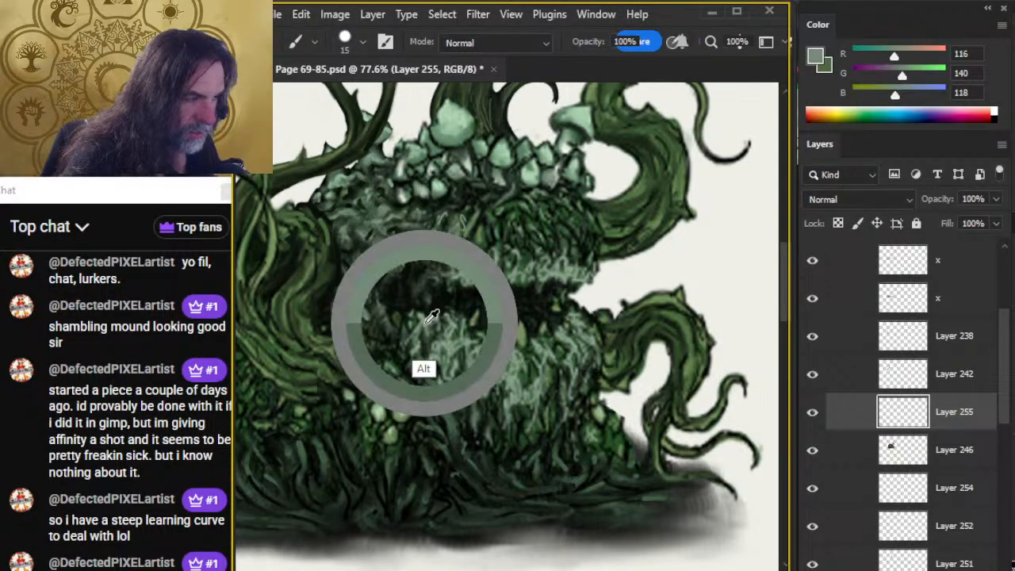
key(r)
mouse_move(394, 308)
mouse_down()
mouse_move(403, 311)
mouse_move(398, 335)
mouse_up()
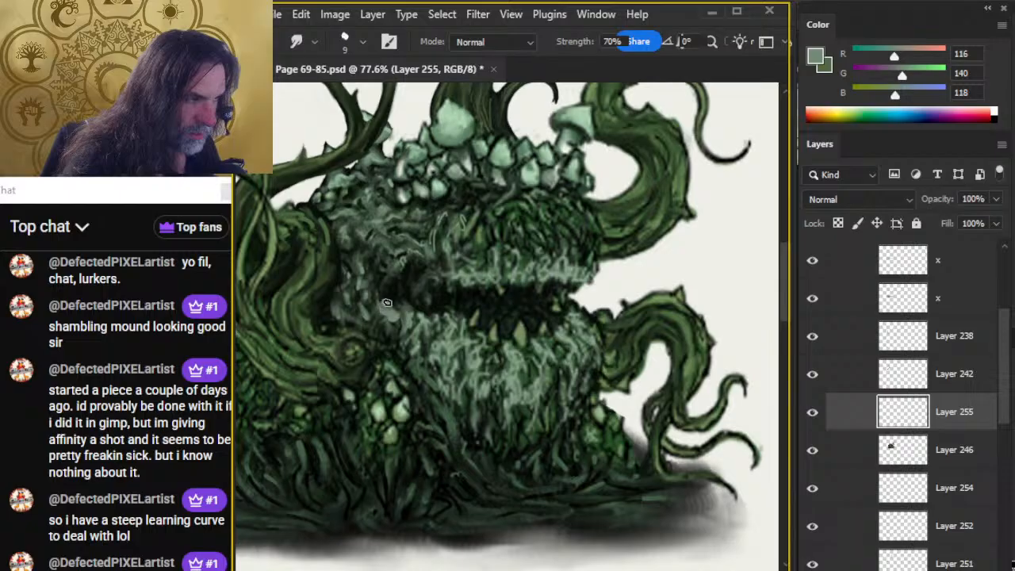
key(b)
key(r)
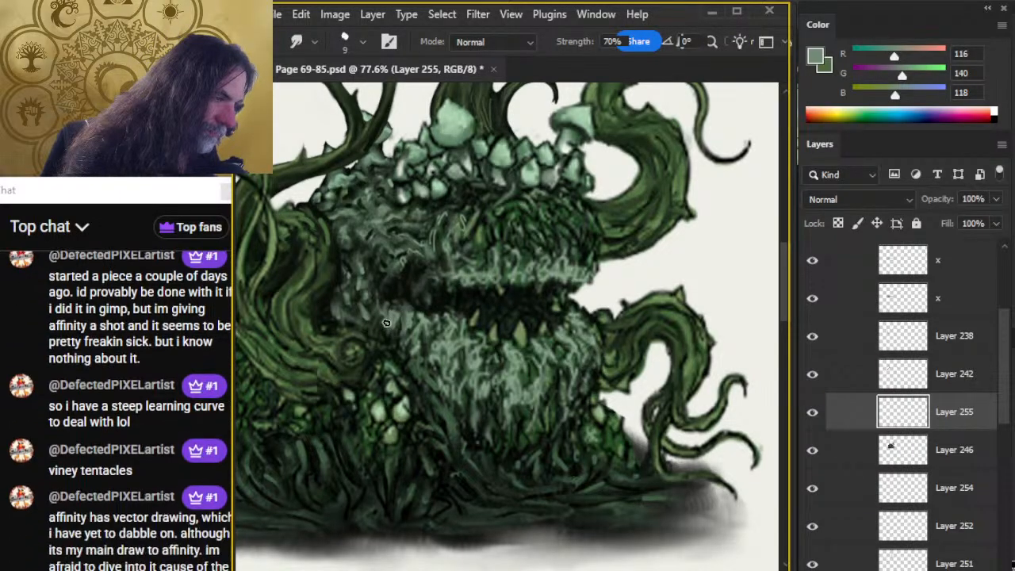
Paint sampled dark green over the mouth's left corner with the size 15 brush and smudge it at 70% strength.
key(z)
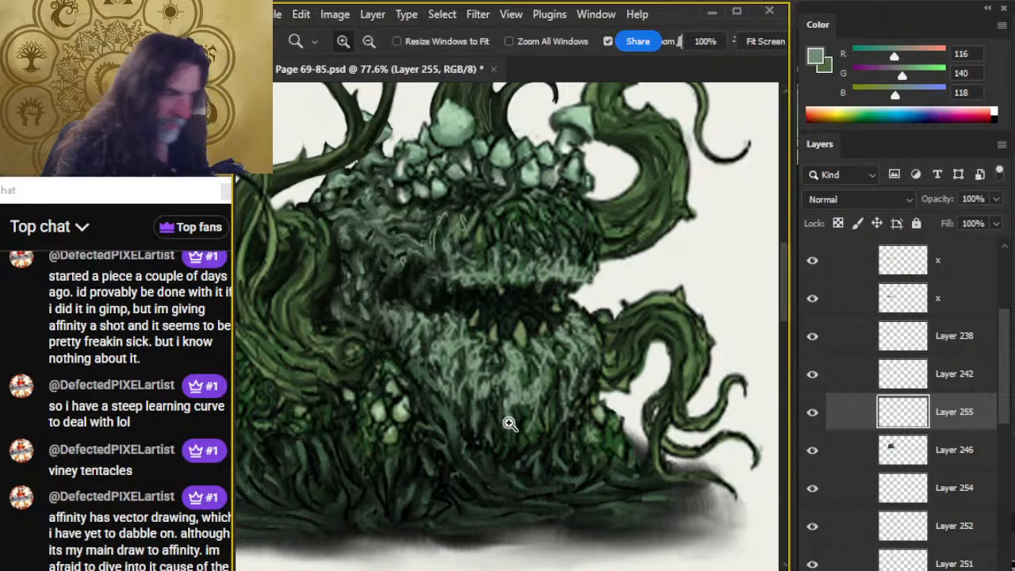
alt+click(468, 407)
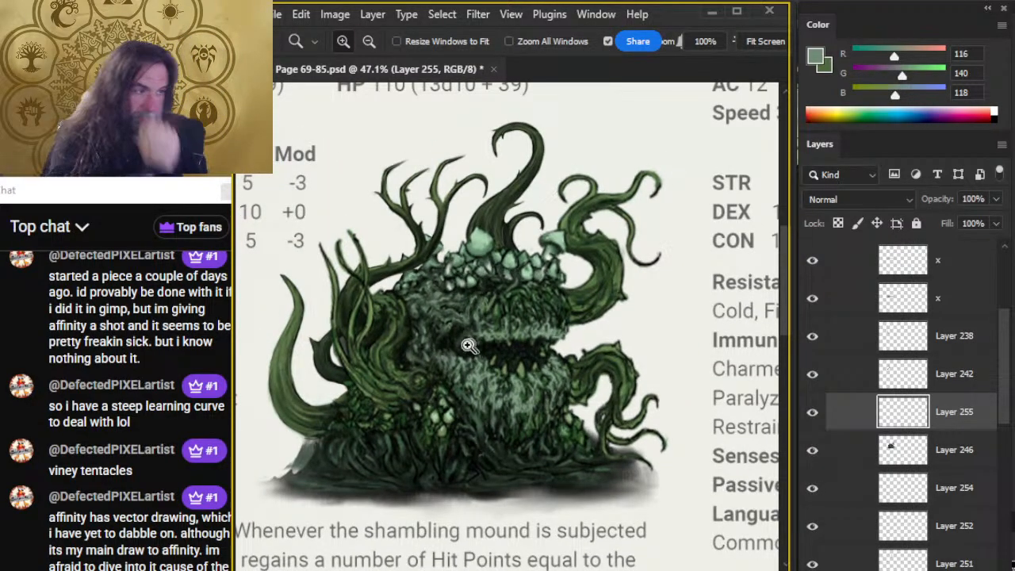
click(473, 414)
key(b)
alt+click(444, 379)
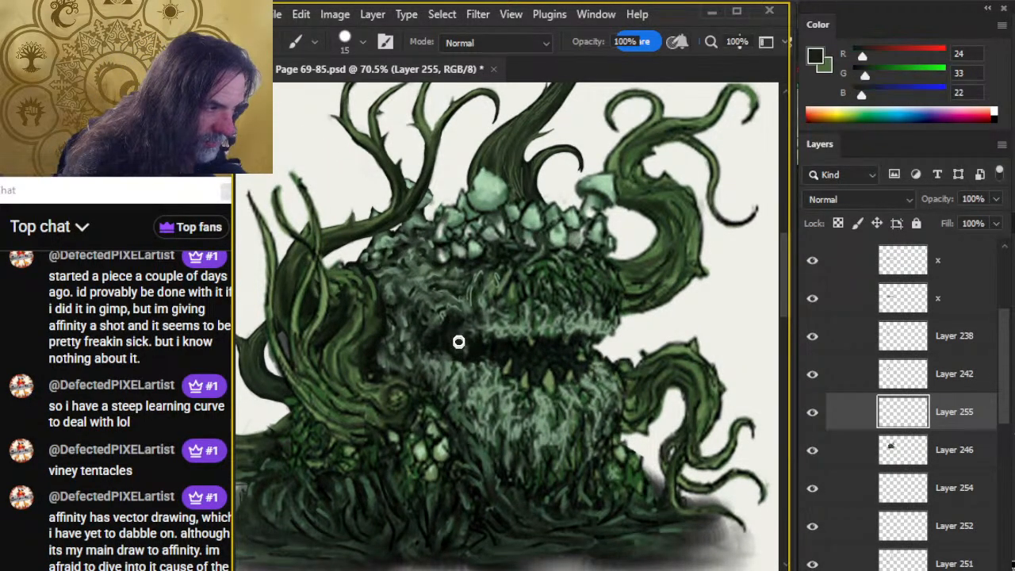
mouse_move(460, 335)
mouse_down()
mouse_move(481, 364)
mouse_move(493, 350)
mouse_move(462, 330)
mouse_up()
key(r)
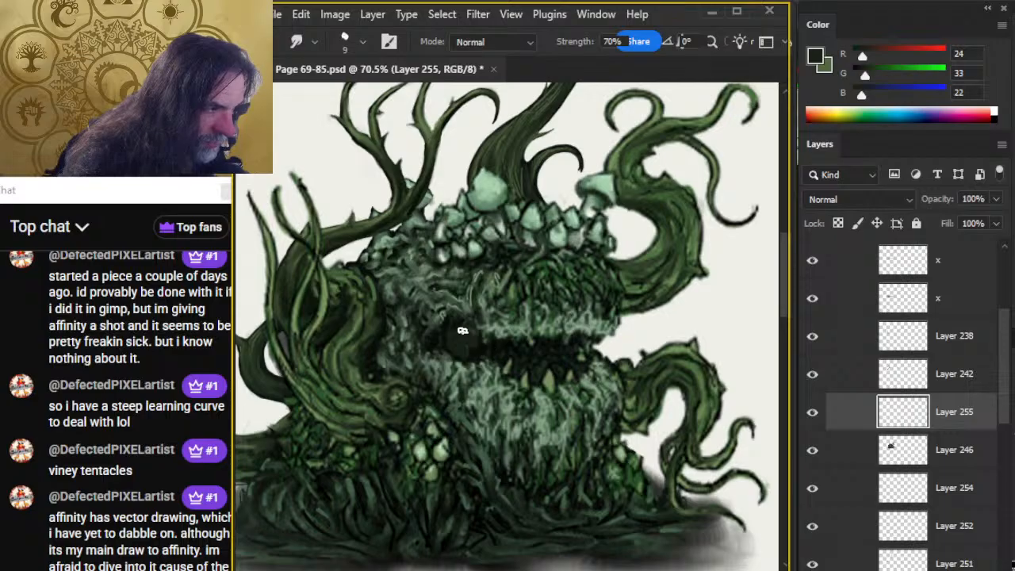
Darken the mouth's left corner with near-black sampled from the mouth interior at brush size 15, and smudge it at size 9.
key(b)
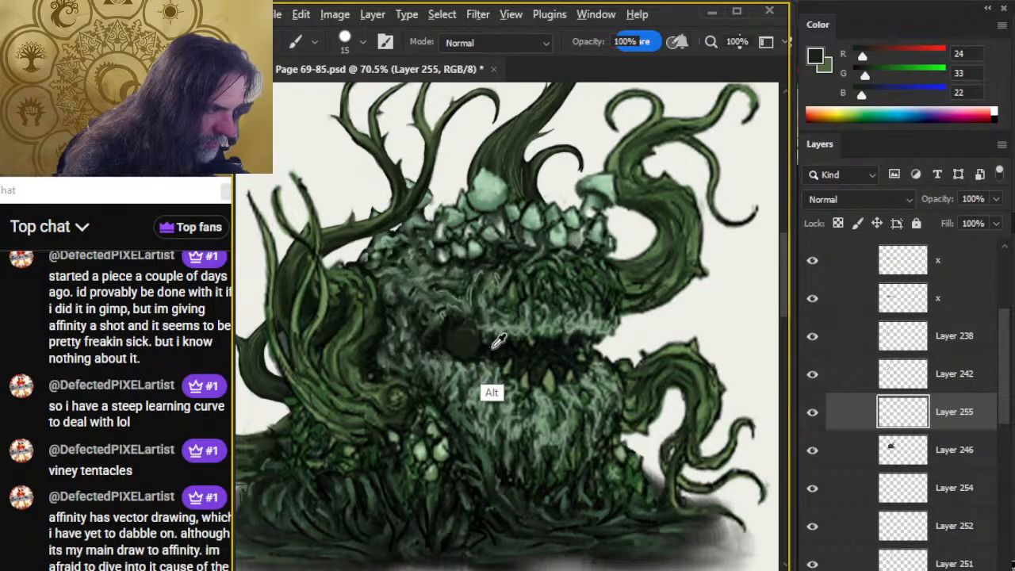
alt+click(485, 350)
drag(485, 350, 446, 336)
key(r)
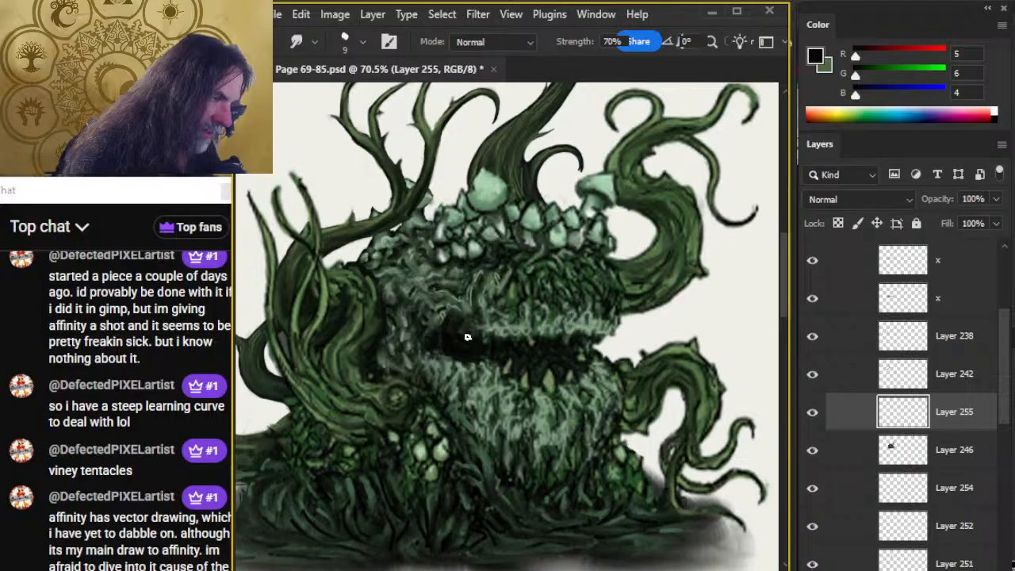
Paint sampled light grey-green moss along the upper lip at the mouth's left corner and smudge it at size 9.
key(b)
alt+click(499, 371)
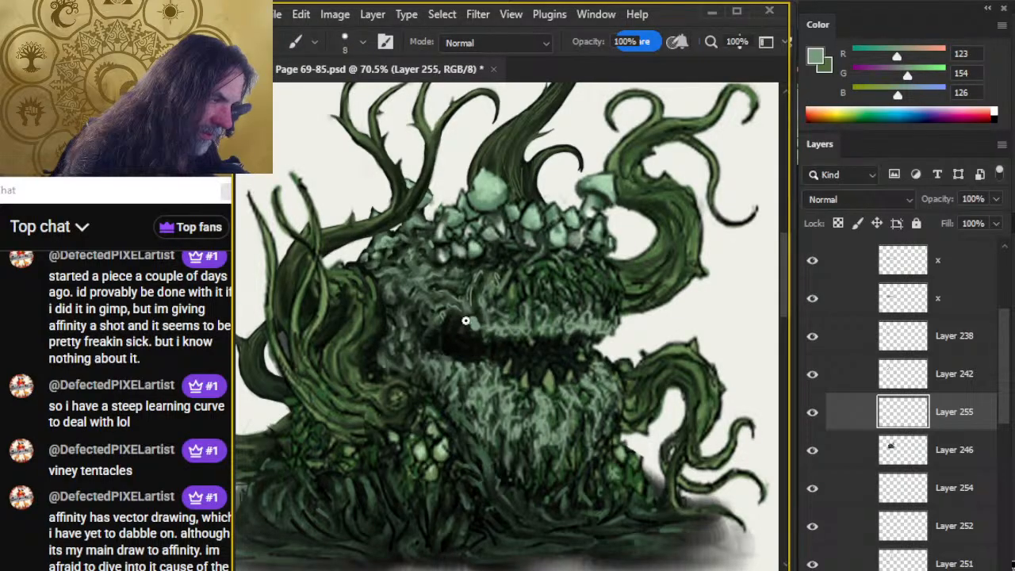
mouse_move(465, 321)
mouse_down()
mouse_move(441, 318)
mouse_move(476, 318)
mouse_move(468, 303)
mouse_move(464, 317)
mouse_move(444, 308)
mouse_up()
key(r)
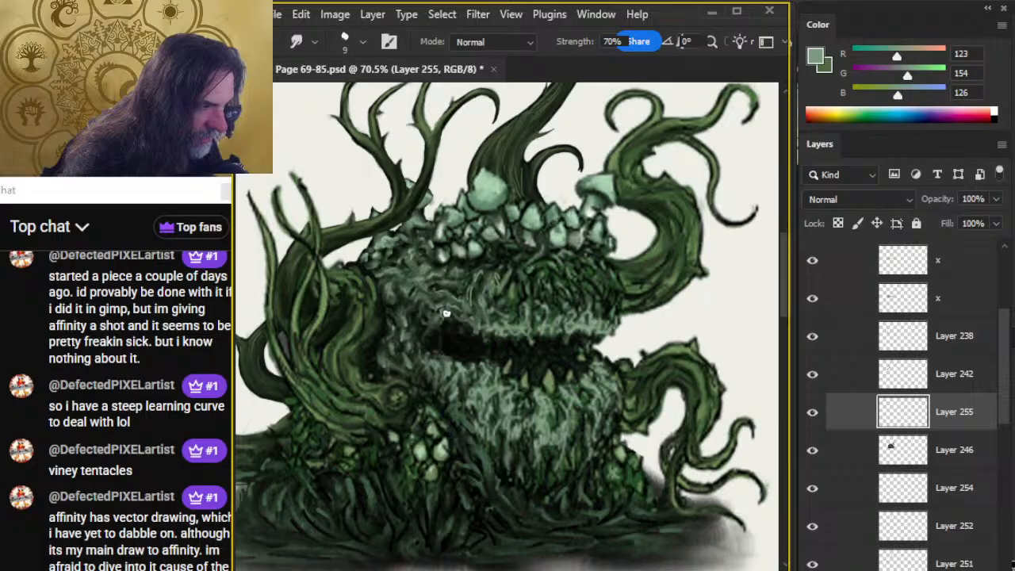
key(b)
key(r)
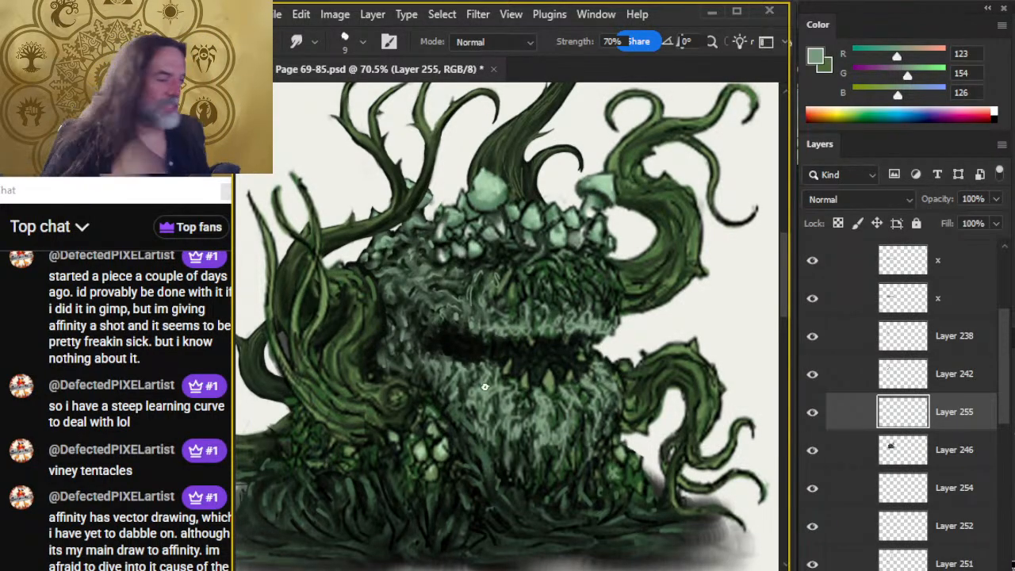
Extend the mouth's right corner with sampled near-black at brush size 7 and smudge it at size 9, 70% strength.
key(b)
alt+click(456, 346)
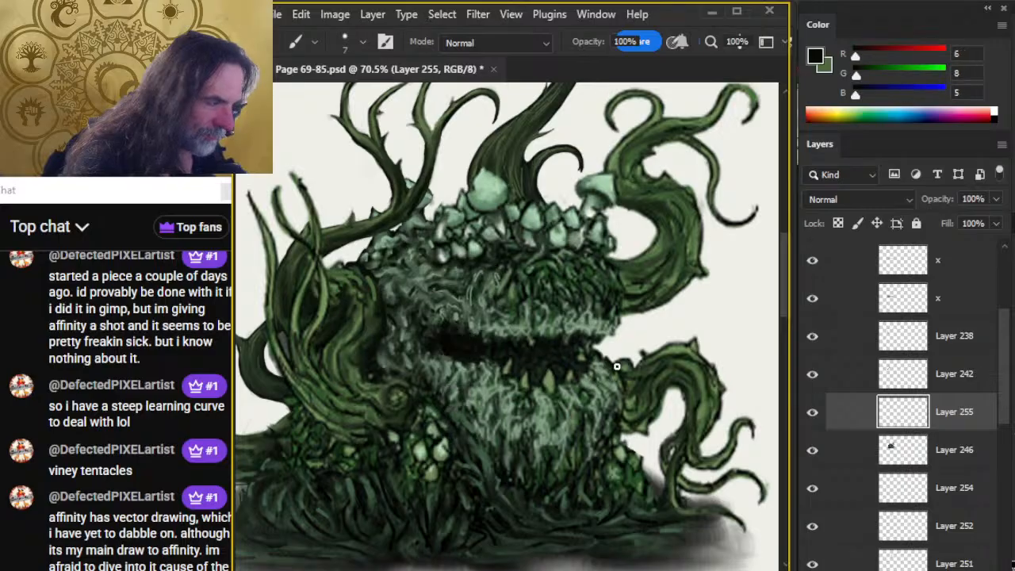
drag(600, 350, 611, 356)
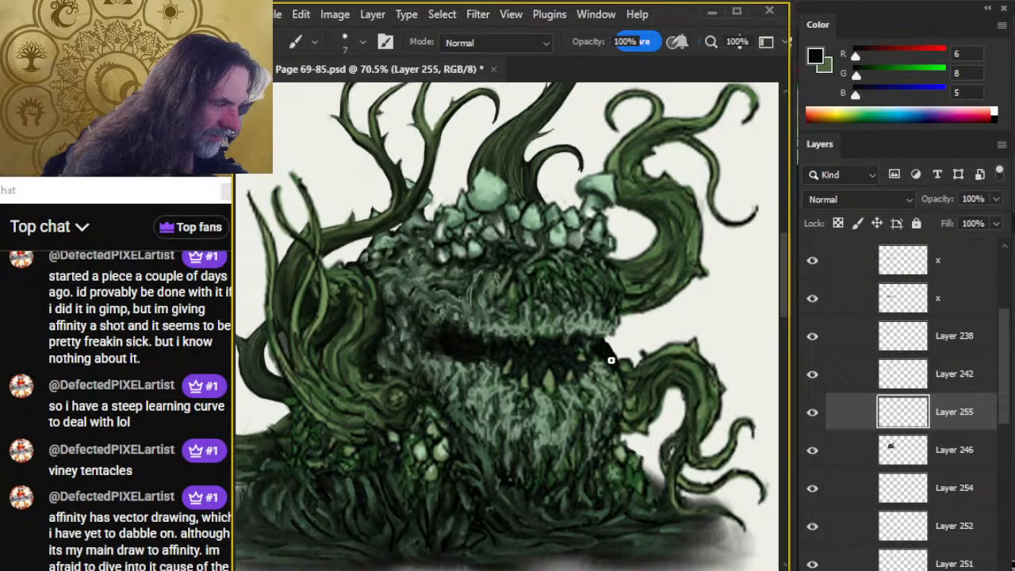
key(r)
key(b)
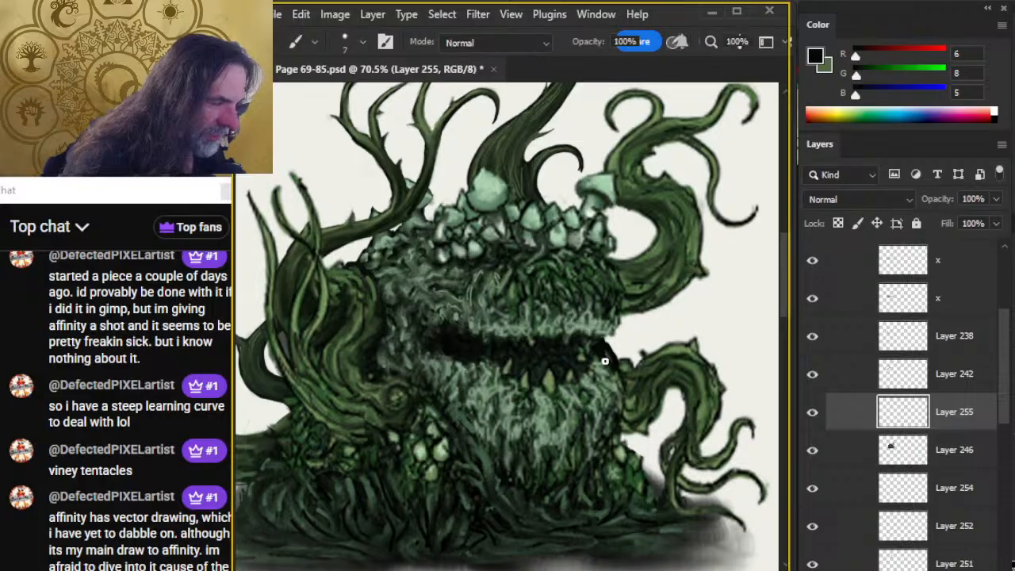
key(r)
drag(605, 362, 613, 370)
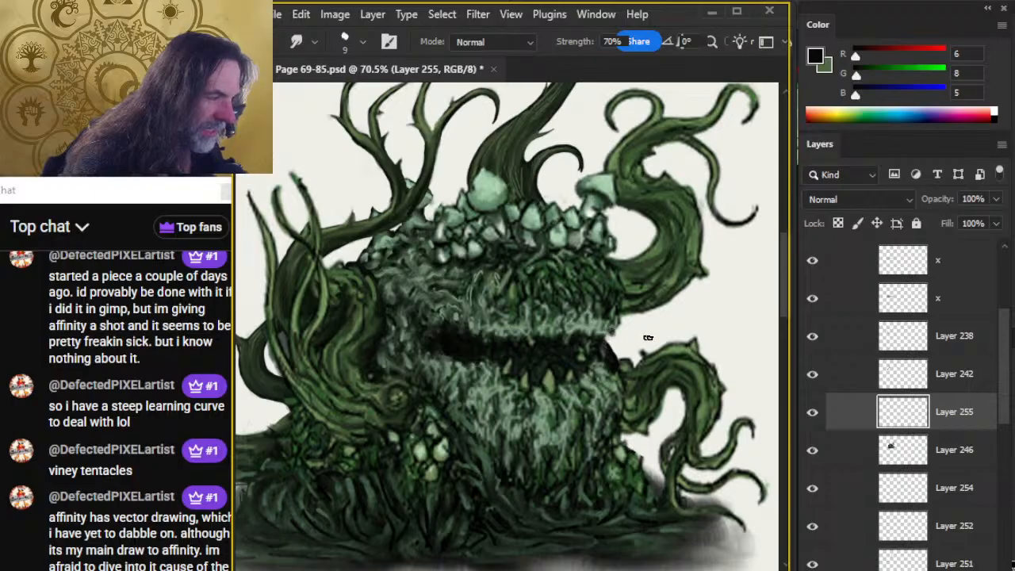
key(b)
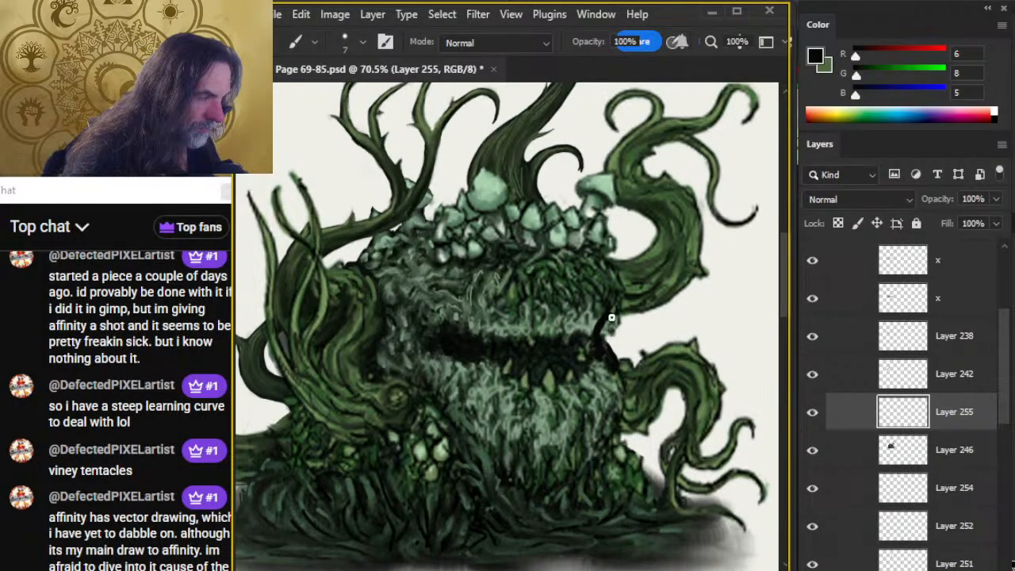
drag(612, 319, 608, 356)
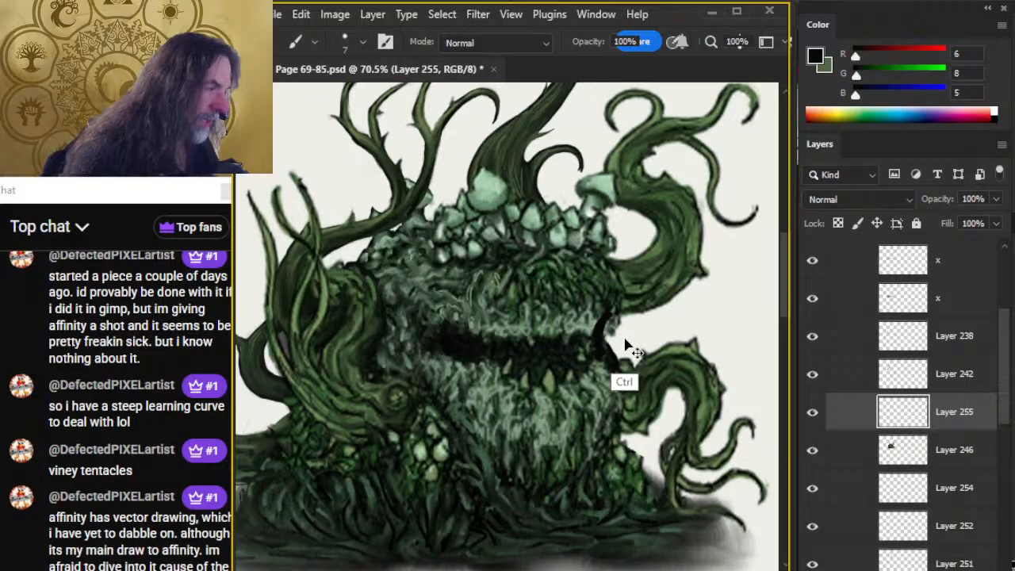
key(ctrl+z)
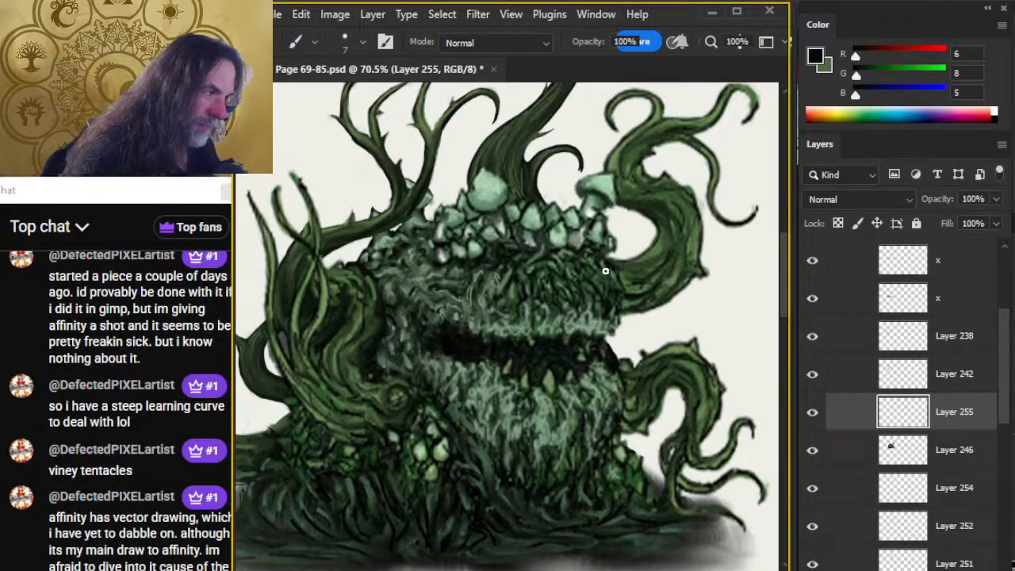
Outline the upper head's right edge in near-black at brush size 6, and shade the upper-right tentacle's base, smudging it at size 15.
key(bracketleft)
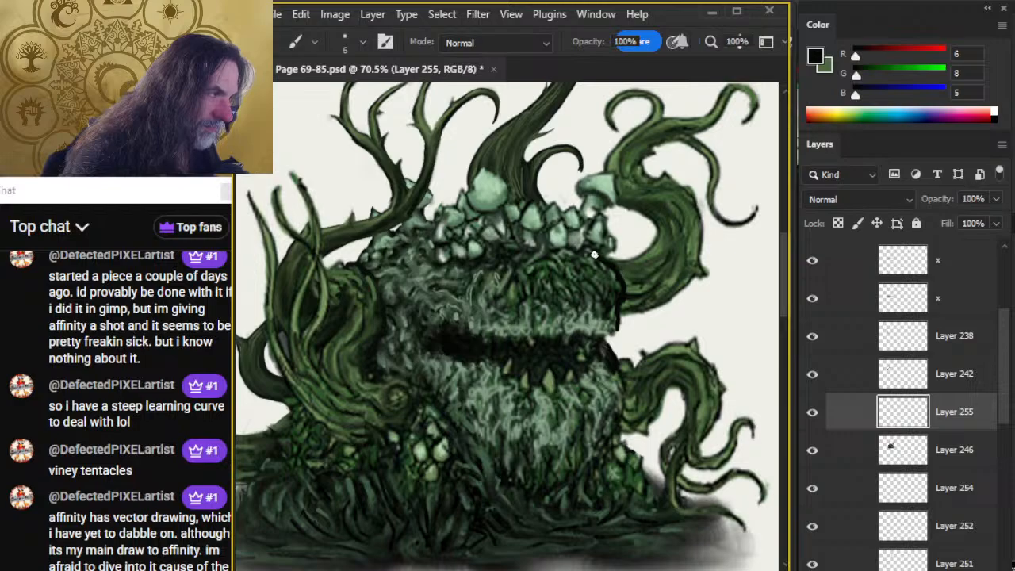
key(r)
key(b)
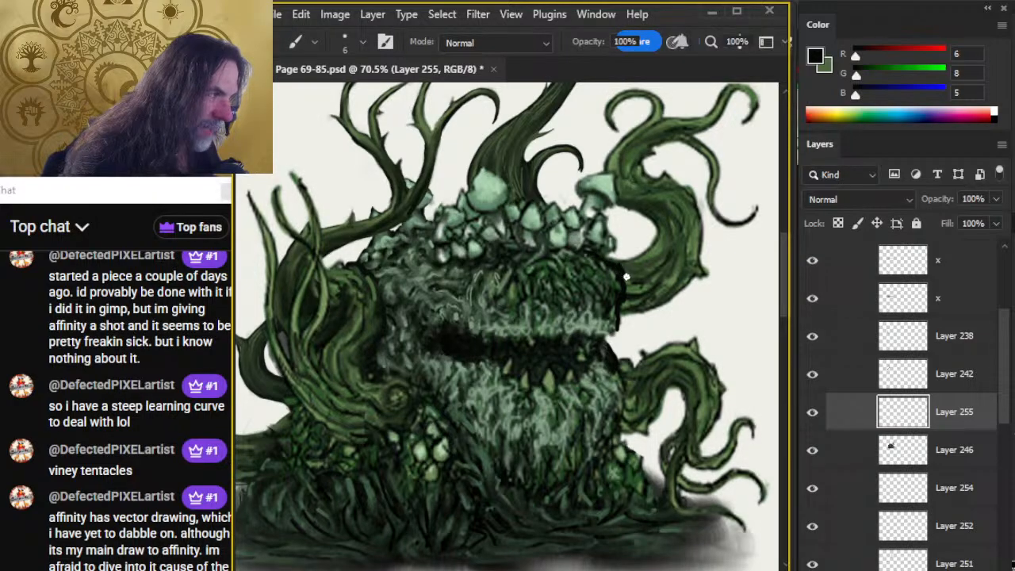
key(r)
key(bracketright)
key(bracketright)
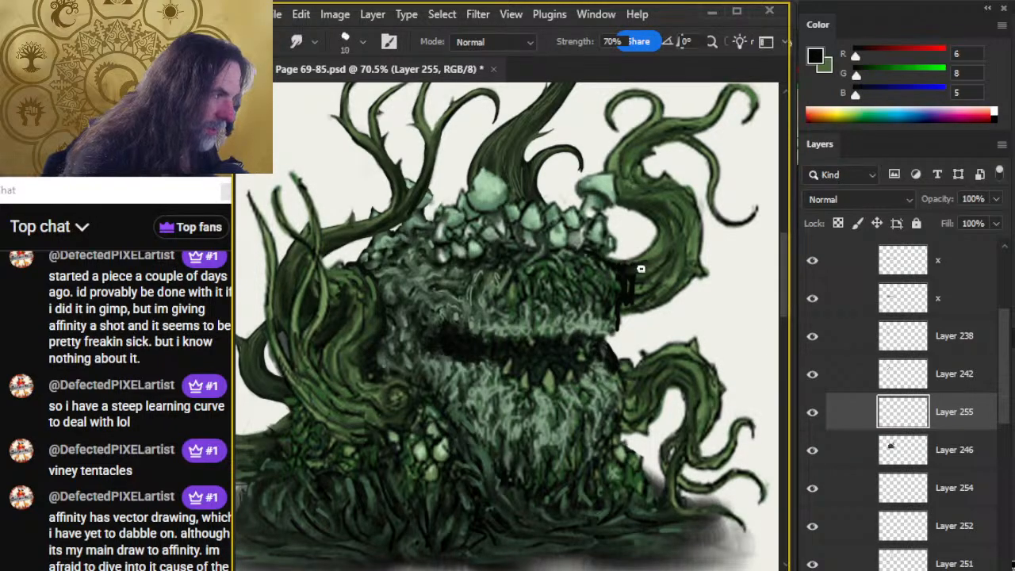
mouse_move(641, 266)
mouse_down()
mouse_move(655, 265)
mouse_move(627, 275)
mouse_move(646, 280)
mouse_move(631, 295)
mouse_move(654, 302)
mouse_move(631, 293)
mouse_move(649, 287)
mouse_move(639, 304)
mouse_move(655, 304)
mouse_move(643, 301)
mouse_move(668, 288)
mouse_move(642, 261)
mouse_up()
key(b)
key(r)
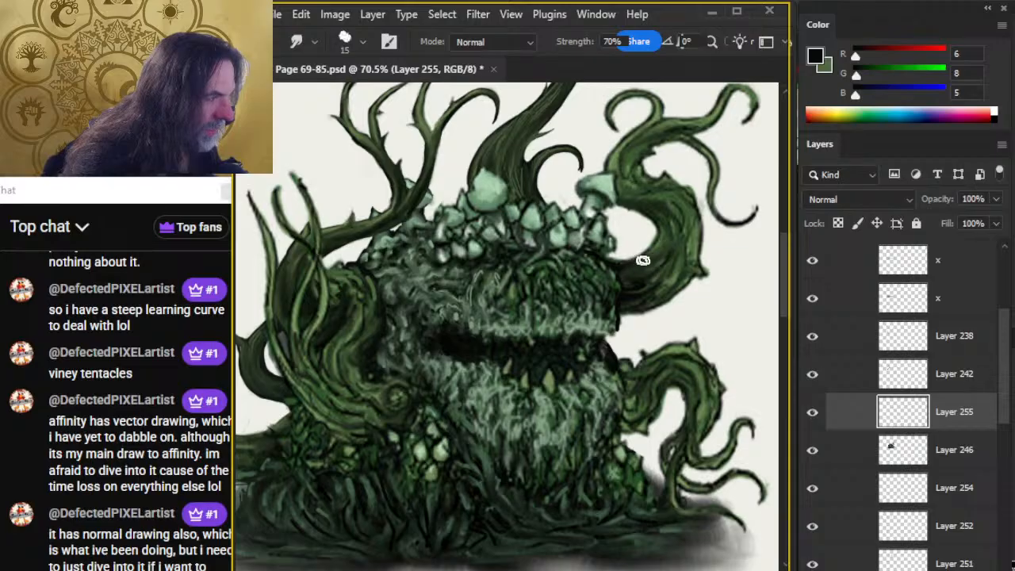
Build up near-black shadow where the upper-right tentacle meets the head, alternating the size 6 brush with size 15 smudging.
key(b)
key(r)
key(b)
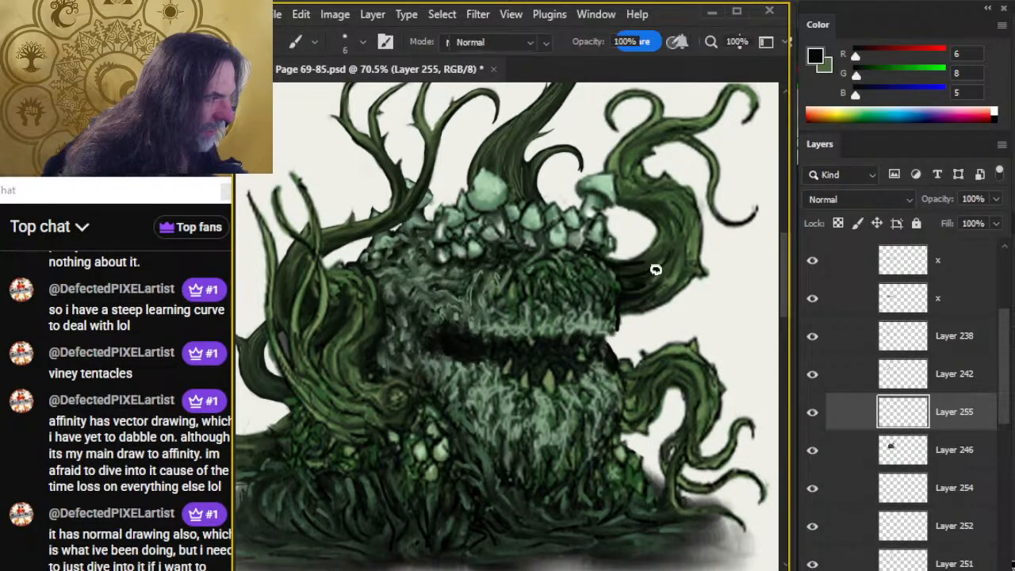
key(r)
key(b)
key(r)
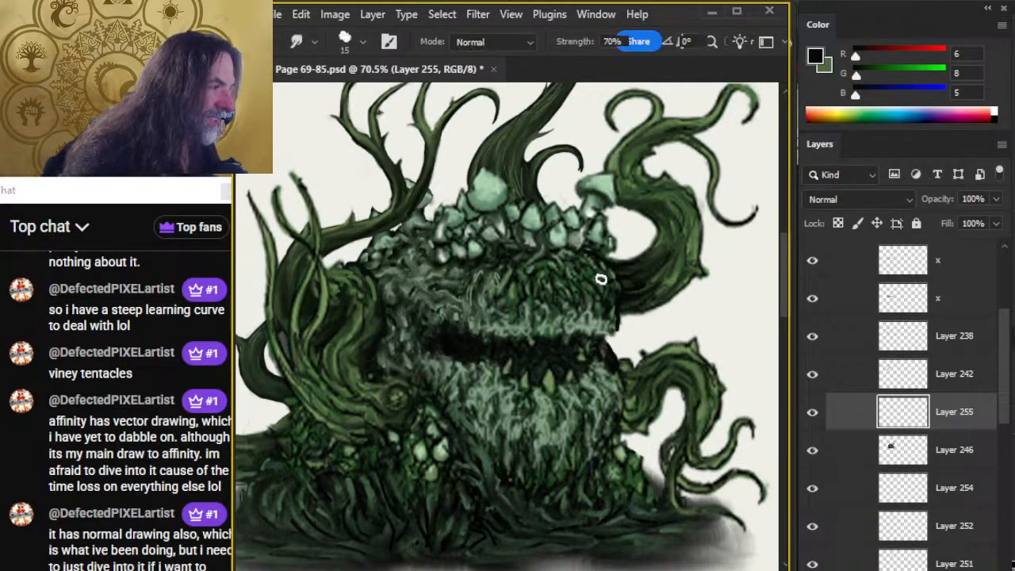
Darken the moss on the upper head's right side with near-black strokes and smudge them at size 15.
key(b)
key(r)
key(b)
key(r)
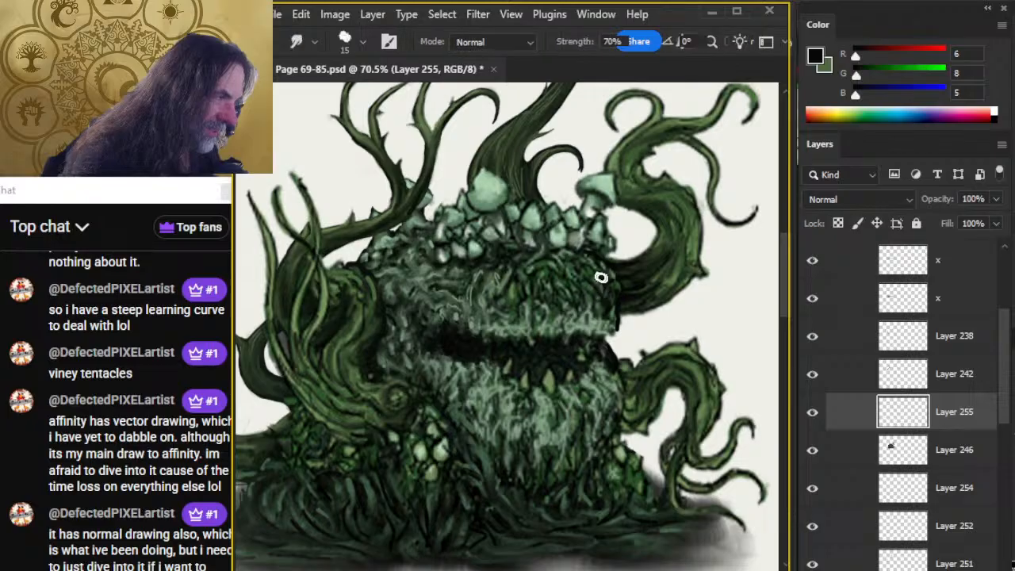
key(e)
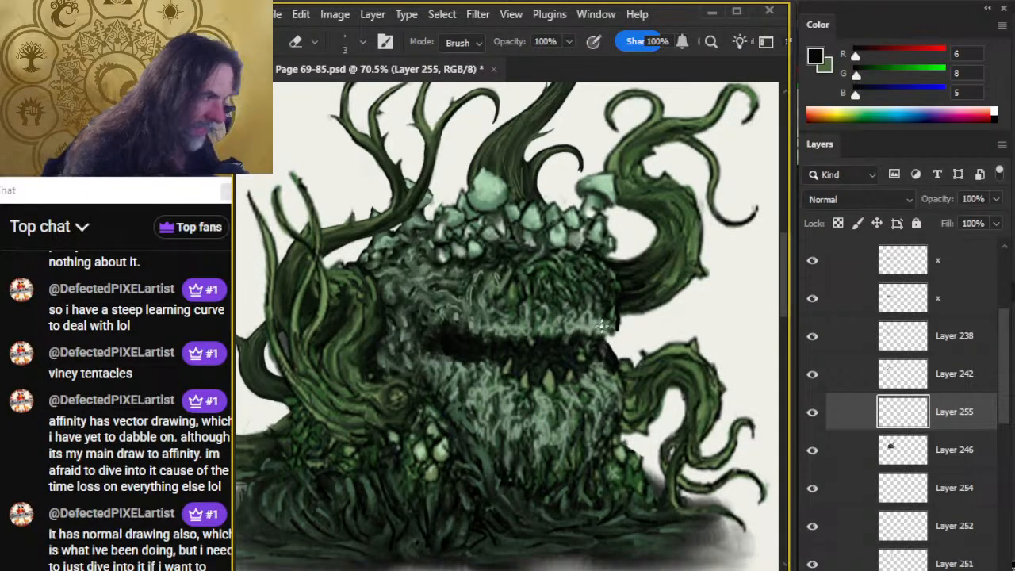
Paint sampled dark grey-green over the mouth's right corner with the size 6 brush and smudge it at size 15.
key(z)
drag(553, 395, 511, 393)
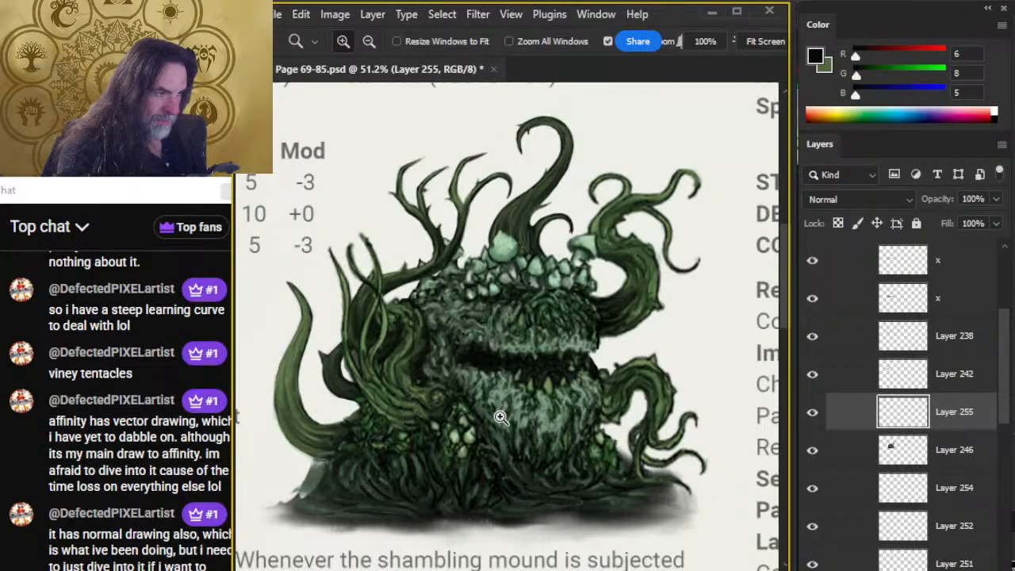
drag(572, 386, 611, 397)
key(b)
alt+click(467, 438)
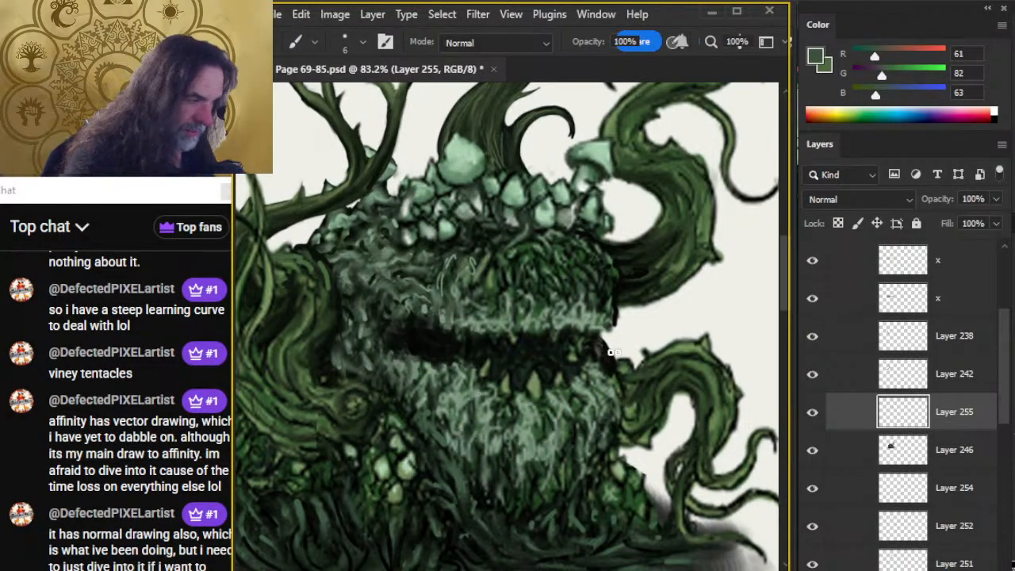
key(r)
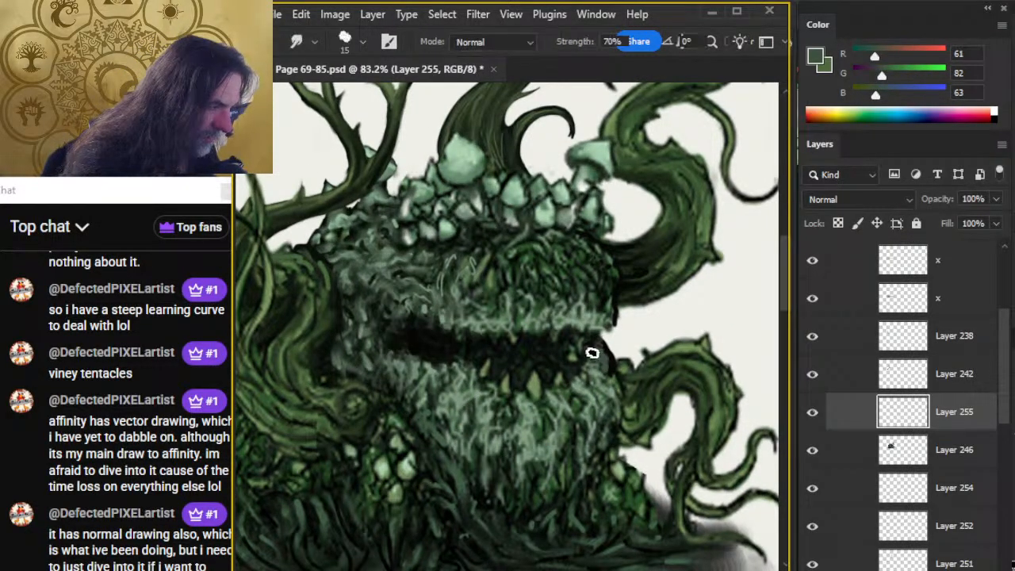
key(b)
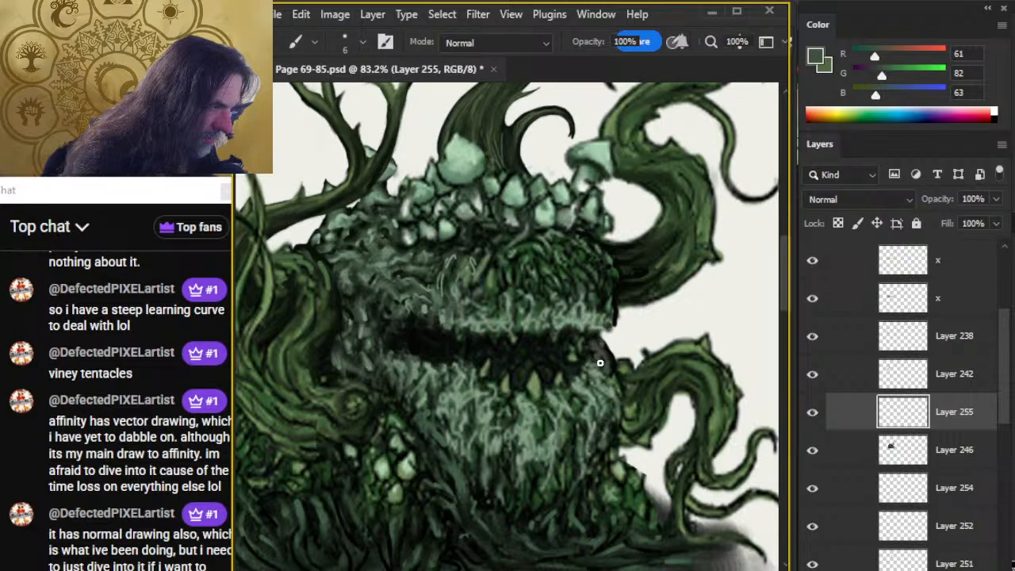
Paint light grey-green sampled from the upper lip around the mouth's left corner at size 6, and smudge it at size 15.
key(z)
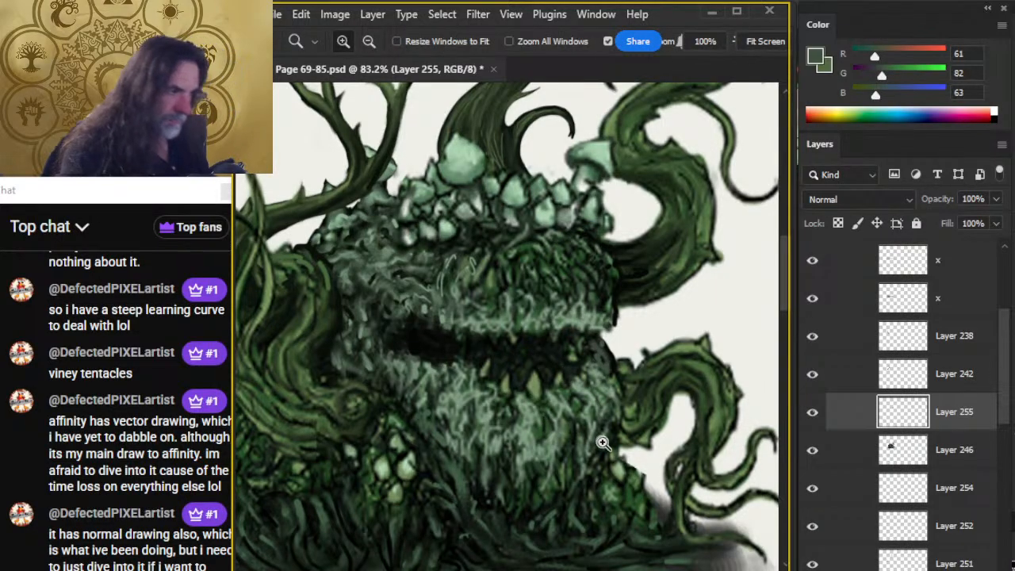
drag(602, 442, 548, 442)
drag(601, 479, 546, 424)
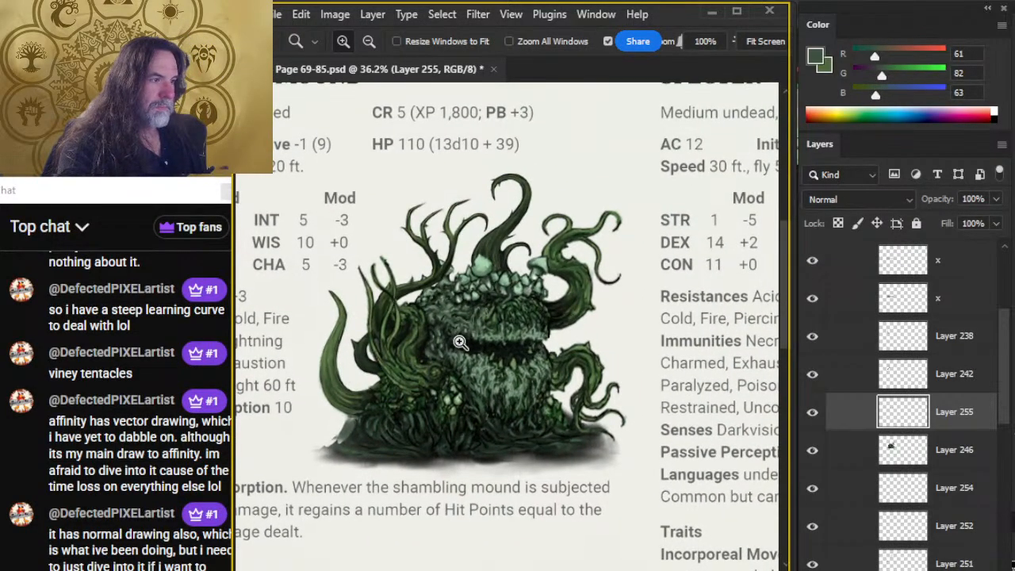
drag(495, 345, 558, 362)
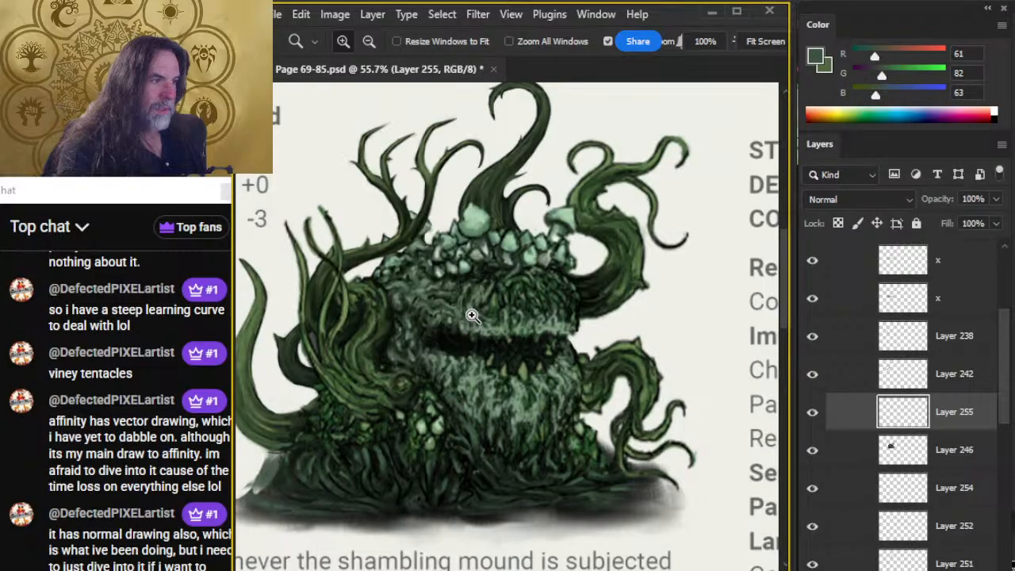
drag(468, 315, 489, 324)
key(b)
alt+click(576, 321)
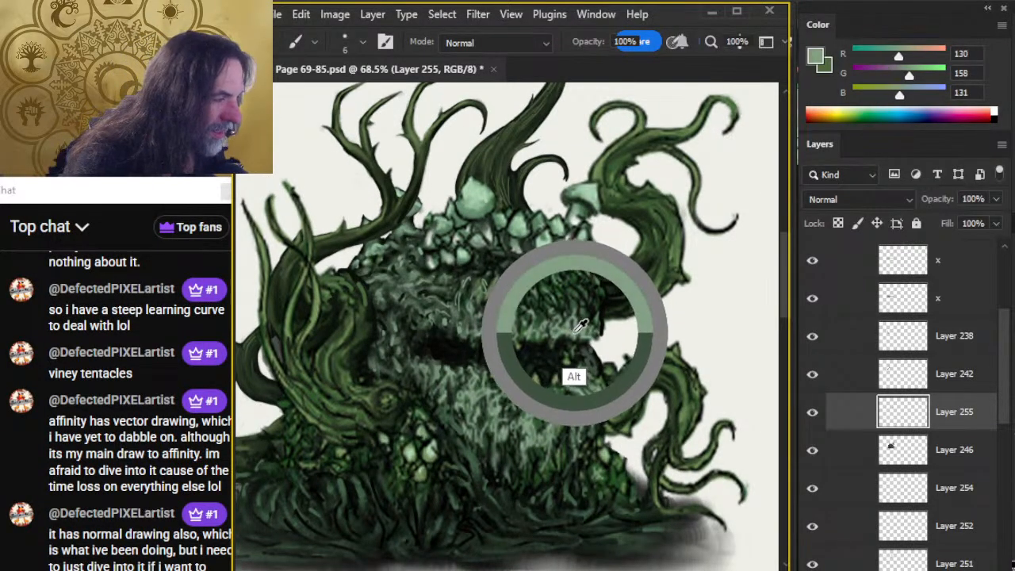
alt+click(581, 325)
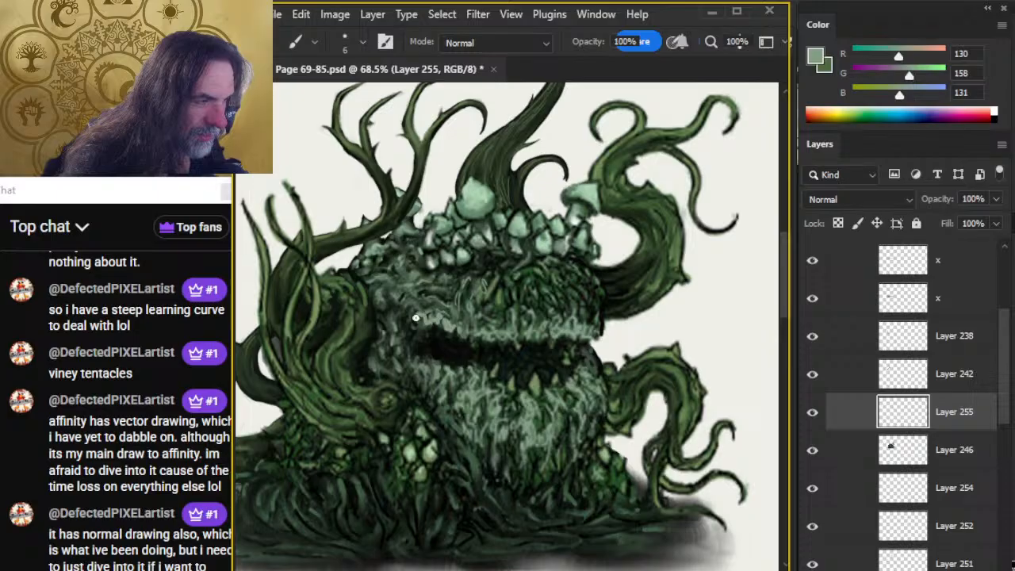
key(r)
mouse_move(420, 324)
mouse_down()
mouse_move(414, 313)
mouse_move(408, 321)
mouse_up()
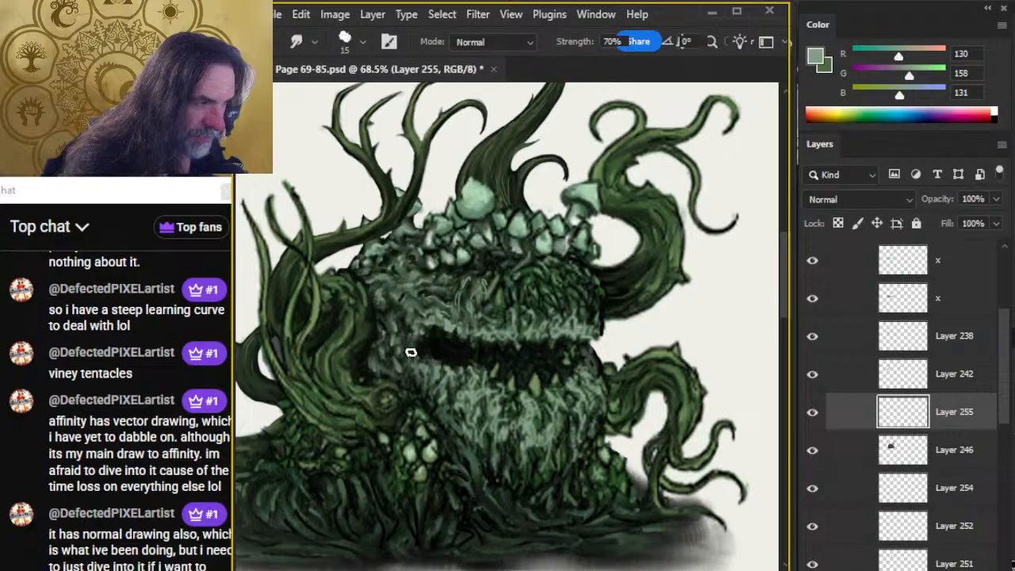
key(b)
key(r)
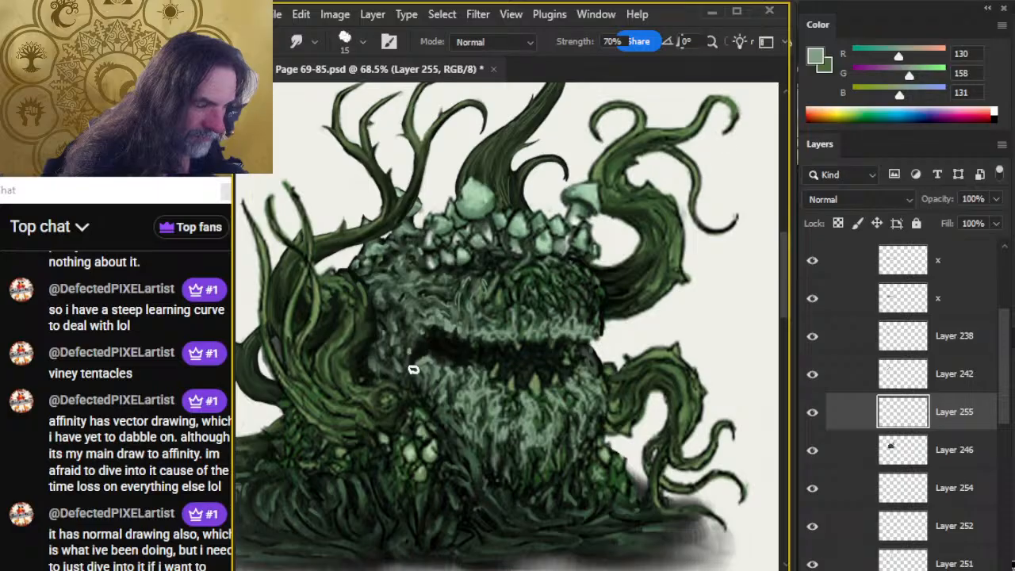
Extend light grey-green moss down the cheek beside the mouth's left corner, alternating the size 6 brush with size 15 smudging.
key(b)
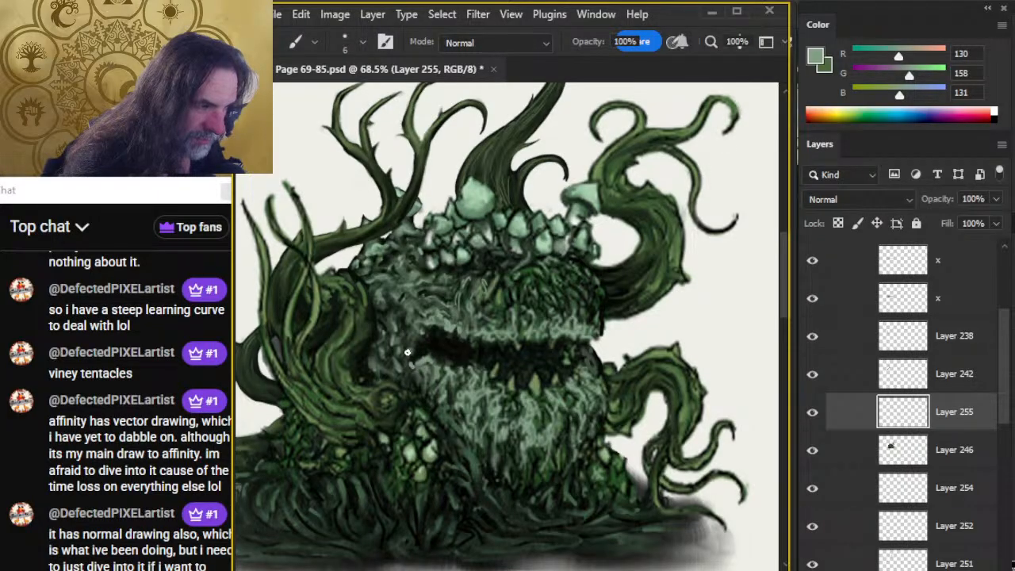
key(r)
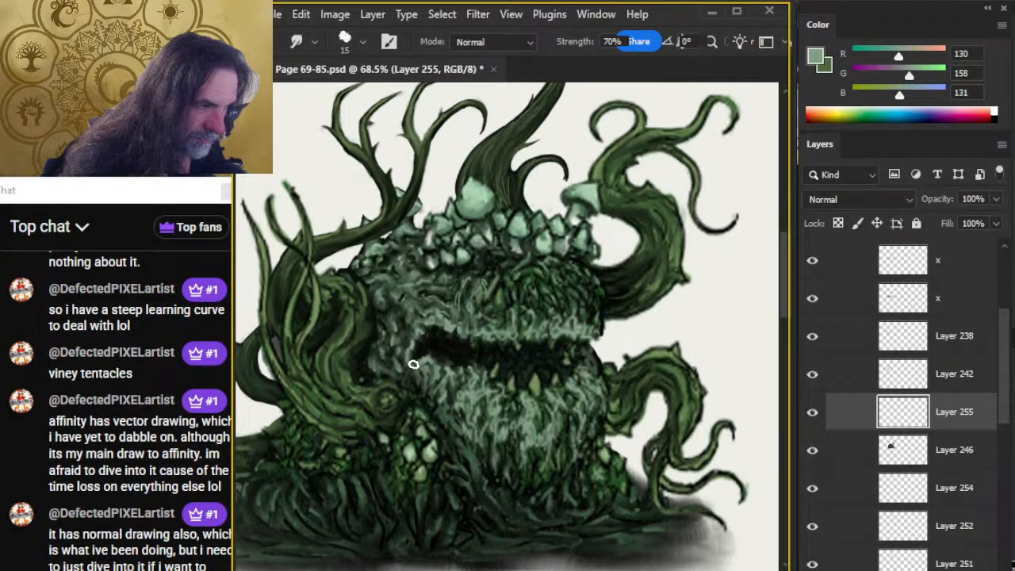
key(b)
key(r)
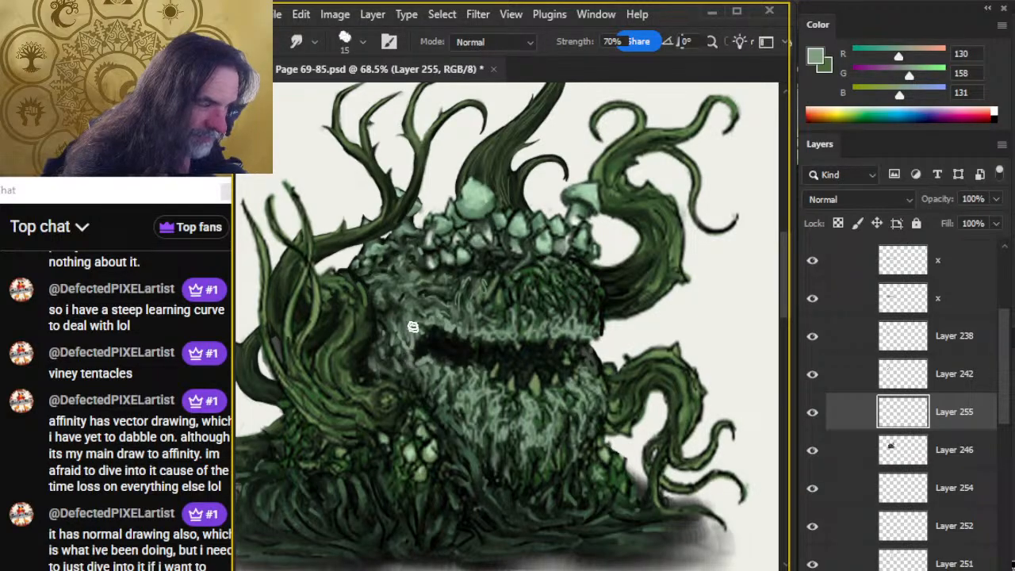
mouse_move(409, 305)
mouse_down()
mouse_move(406, 363)
mouse_move(399, 353)
mouse_move(438, 392)
mouse_move(412, 367)
mouse_move(421, 388)
mouse_move(413, 376)
mouse_move(427, 372)
mouse_move(410, 369)
mouse_move(408, 378)
mouse_move(400, 365)
mouse_move(408, 383)
mouse_move(395, 357)
mouse_move(388, 370)
mouse_move(400, 353)
mouse_move(404, 378)
mouse_up()
key(b)
key(r)
key(b)
key(r)
key(b)
key(r)
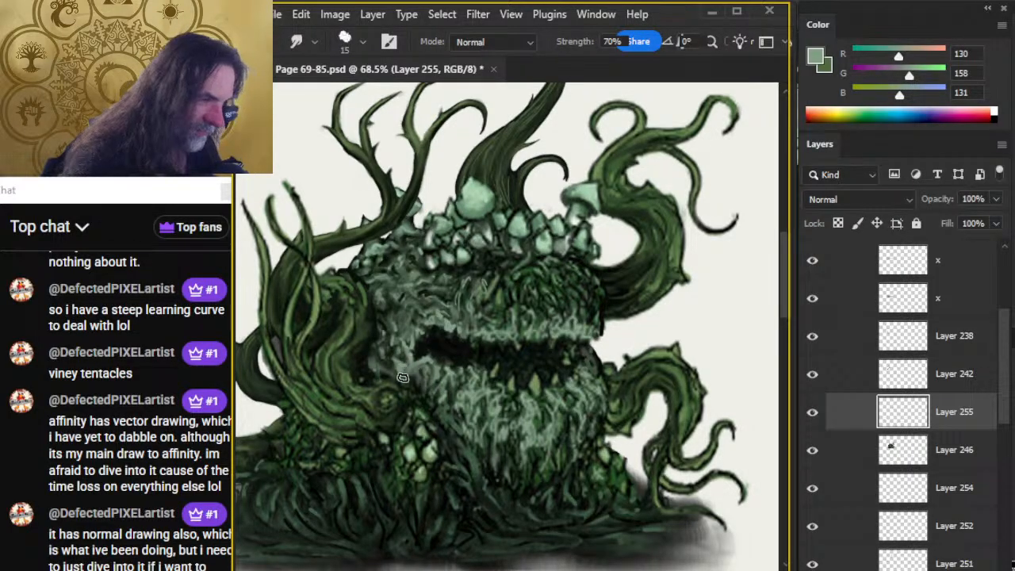
drag(403, 332, 410, 354)
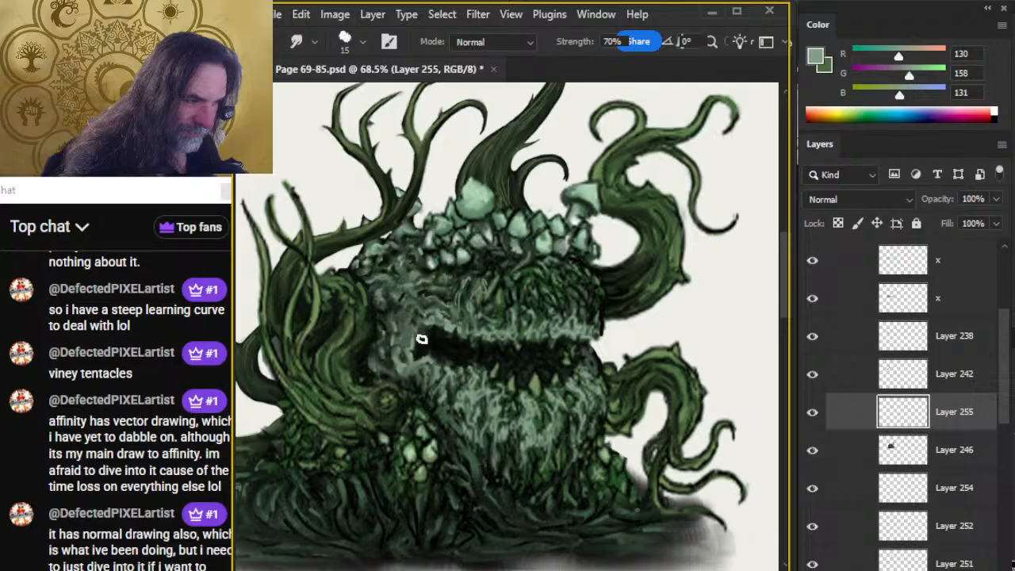
Sample dark green from the upper head and paint shading strokes into the left cheek at size 6, smudging them at size 15.
key(b)
alt+click(438, 298)
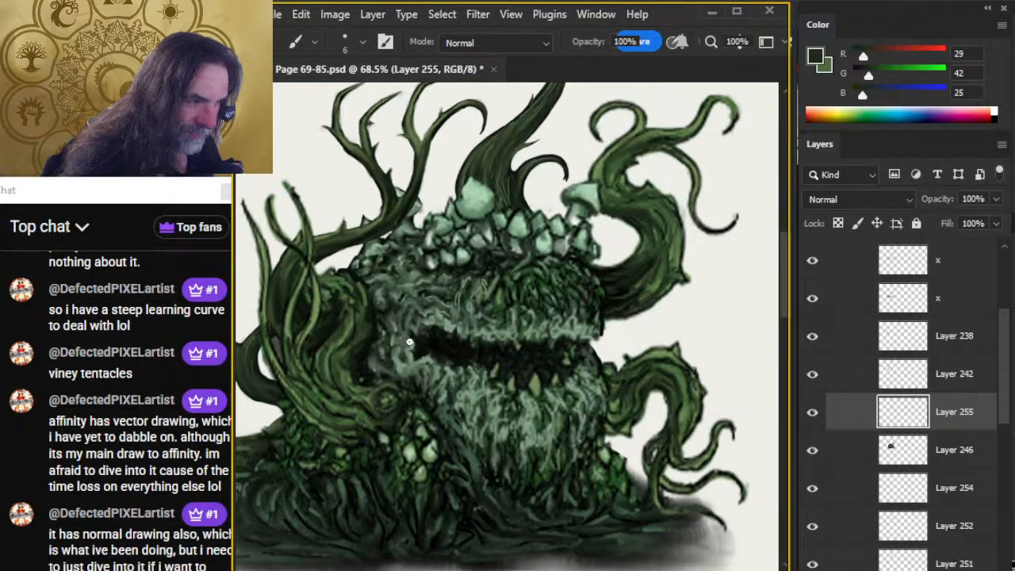
key(r)
mouse_move(403, 320)
mouse_down()
mouse_move(405, 346)
mouse_move(389, 301)
mouse_move(407, 331)
mouse_up()
key(b)
key(r)
key(b)
key(r)
key(b)
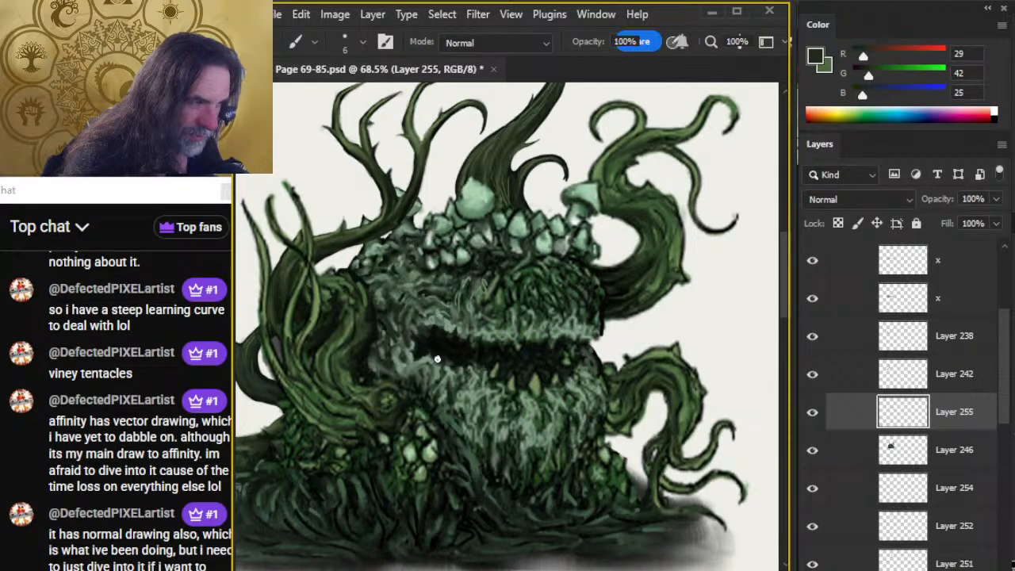
key(r)
key(b)
key(r)
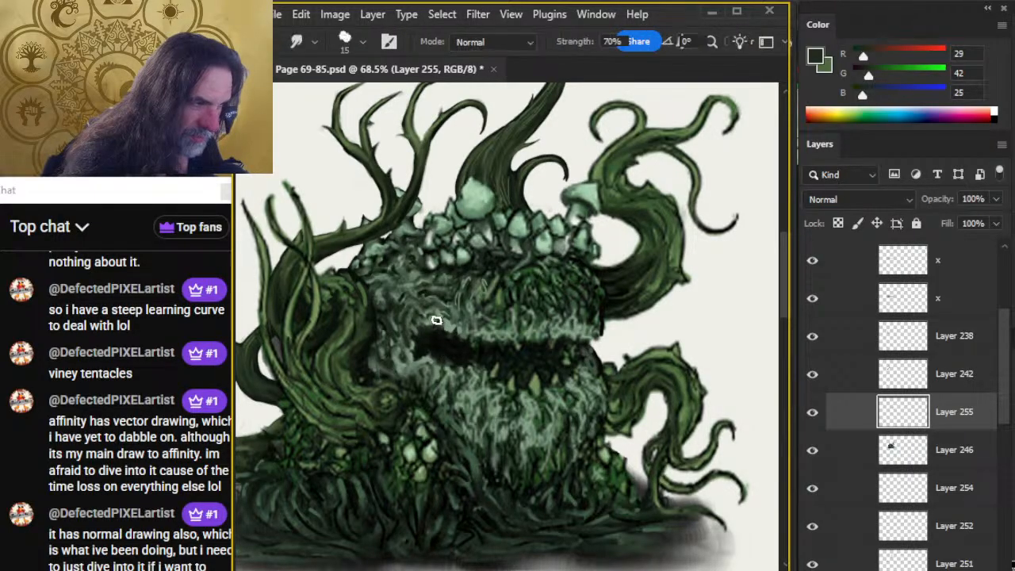
Reshape the mouth's left corner into an upward taper with dark green size 6 strokes and size 15 smudging.
key(b)
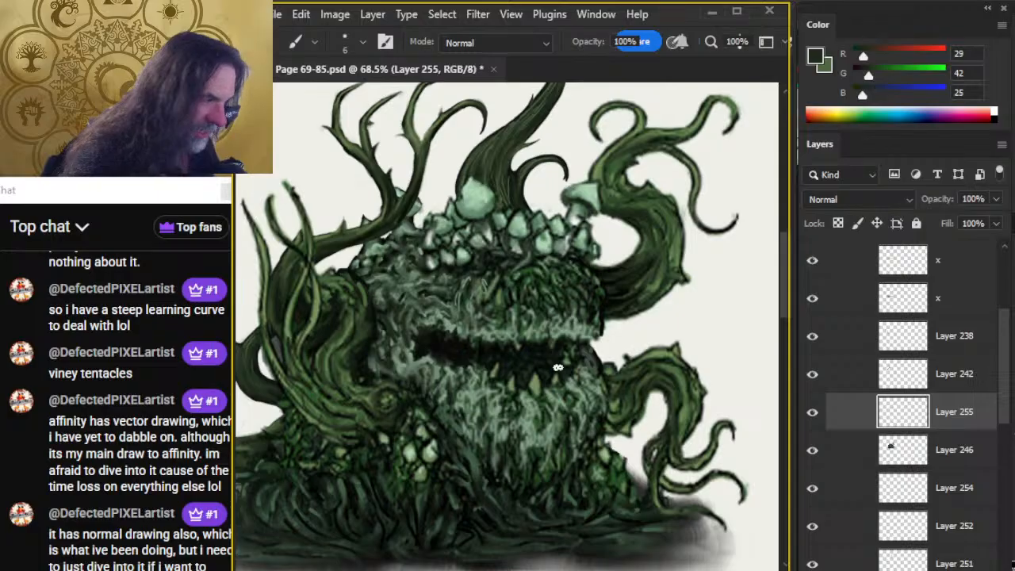
key(r)
key(b)
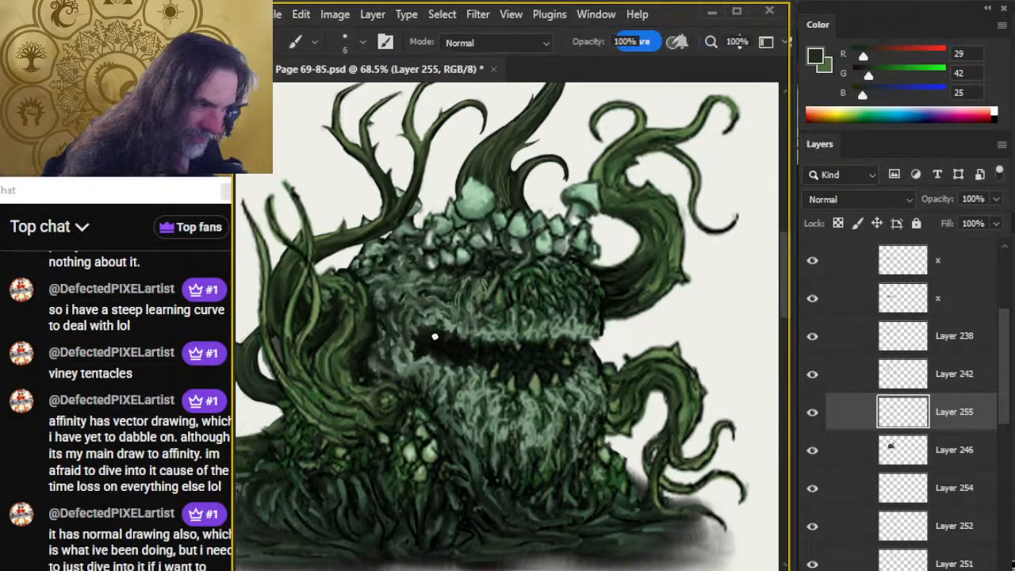
key(r)
key(b)
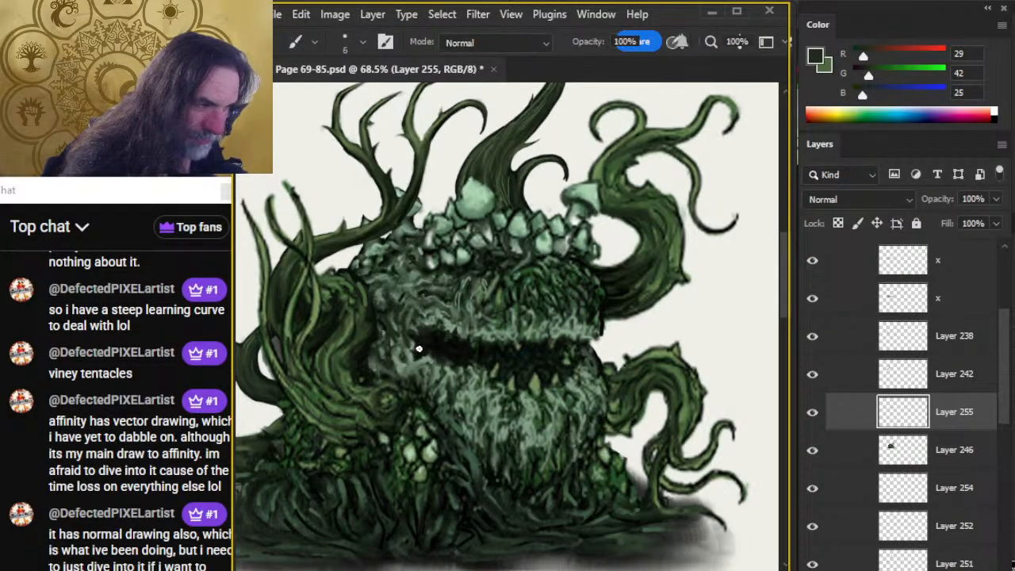
key(r)
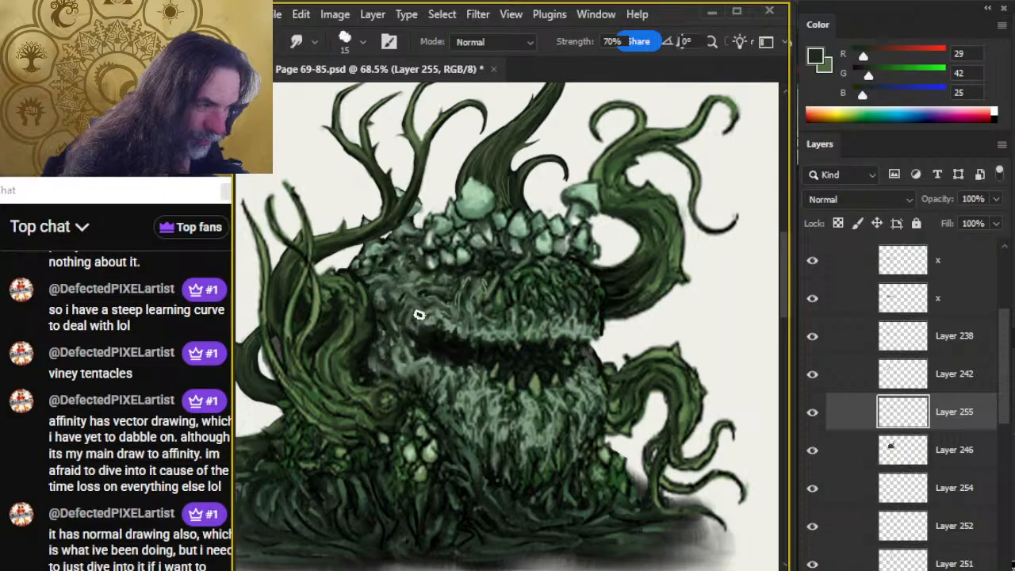
key(b)
key(r)
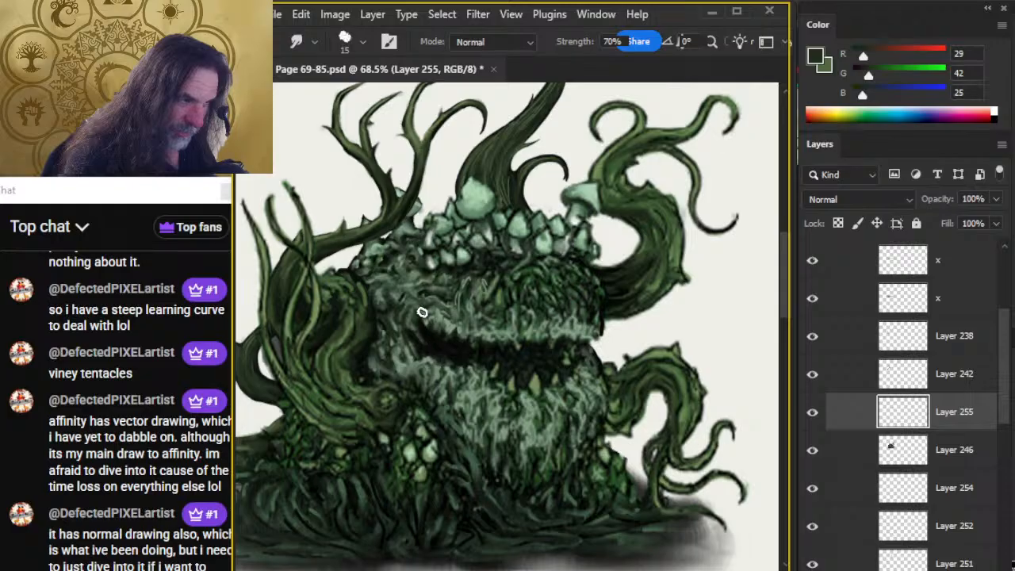
Paint dark grey-green sampled from the upper head across the moss above the upper lip with the size 6 brush.
key(z)
drag(535, 460, 531, 462)
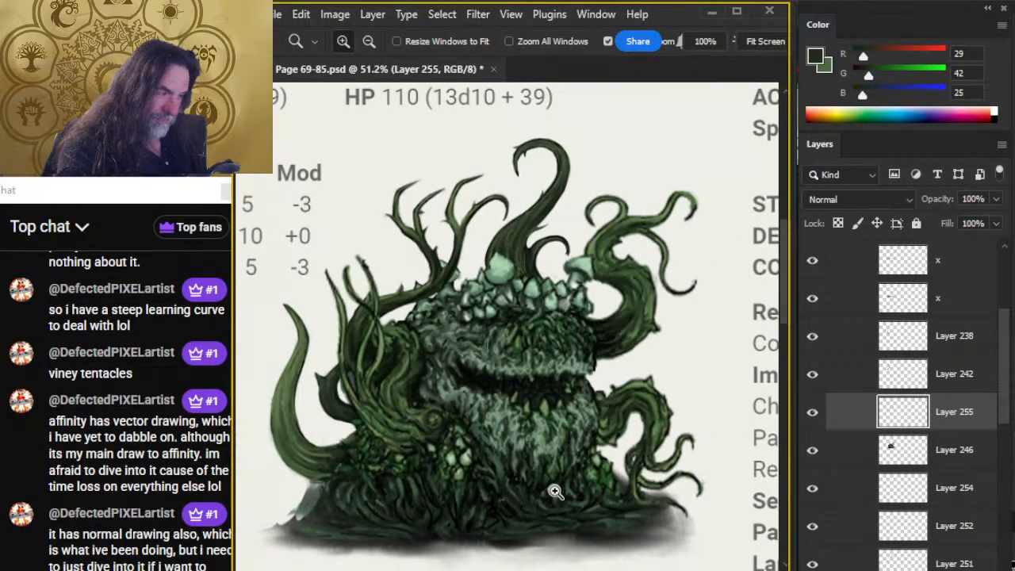
drag(596, 477, 501, 411)
drag(529, 450, 485, 439)
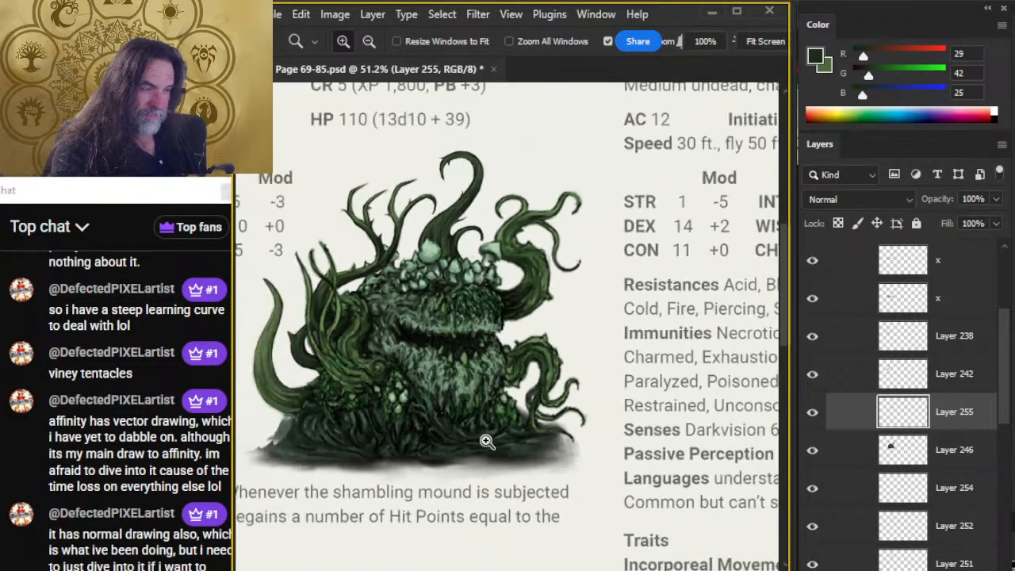
drag(489, 371, 464, 366)
key(b)
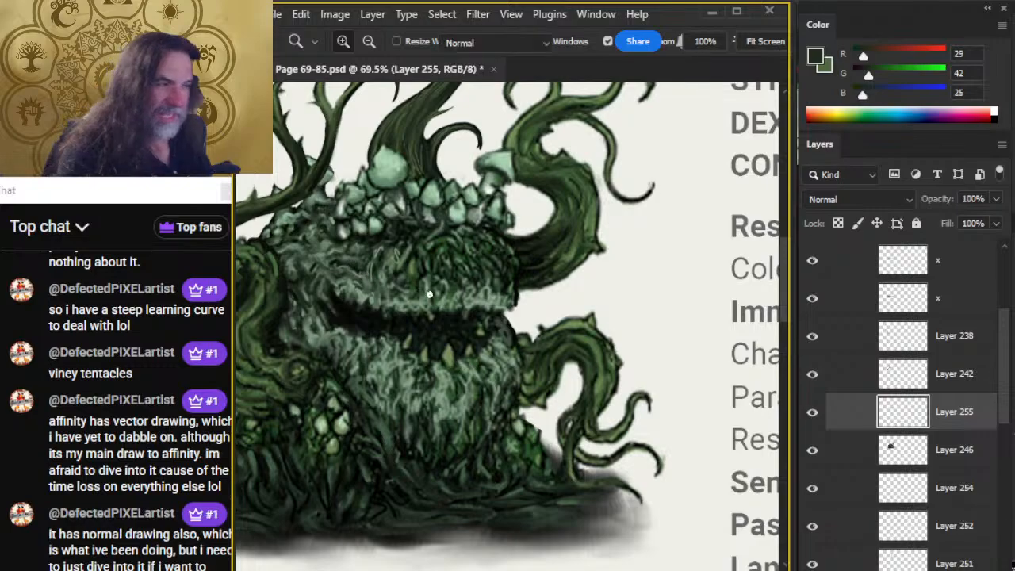
alt+click(445, 252)
drag(444, 252, 405, 266)
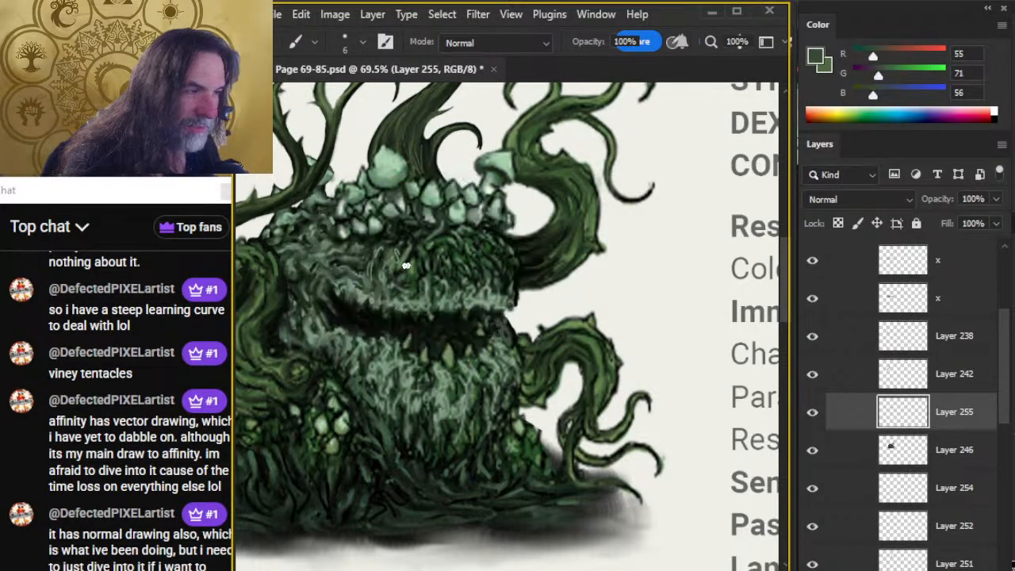
Paint sampled near-black shadow between the mushrooms and the mouth's left corner, and smudge it into the moss at size 15.
alt+click(427, 249)
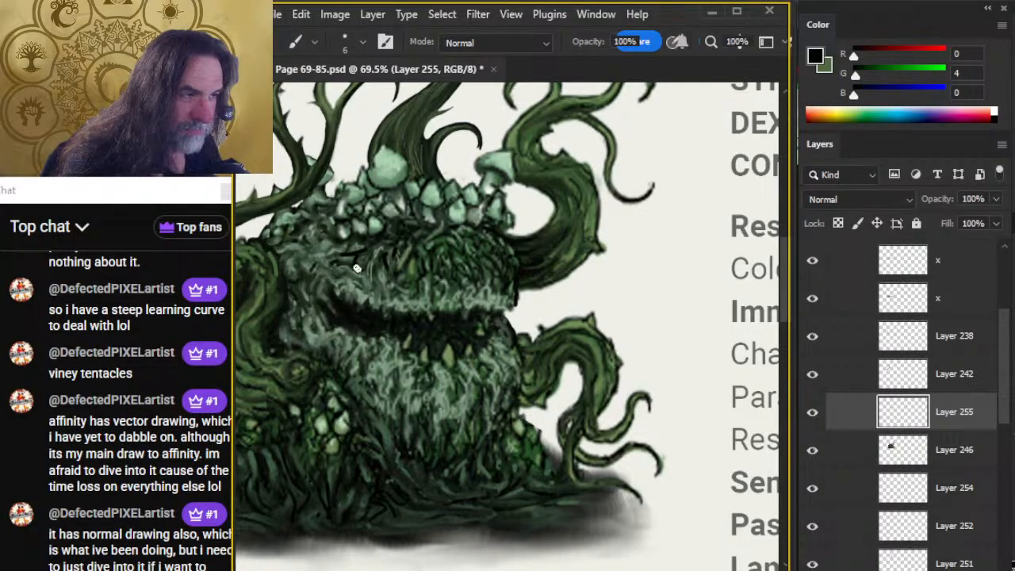
key(r)
drag(376, 249, 337, 267)
key(b)
key(r)
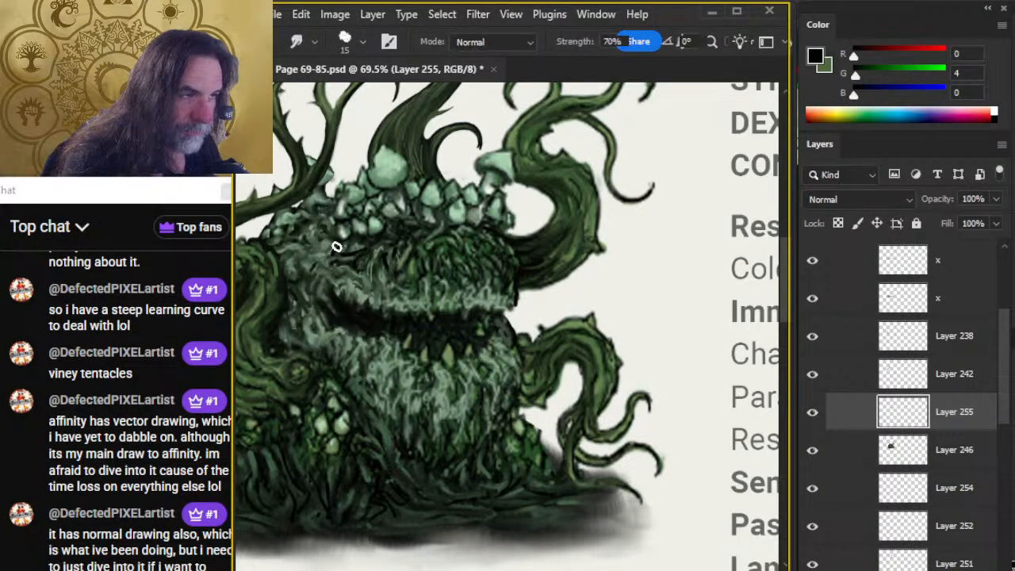
key(b)
key(r)
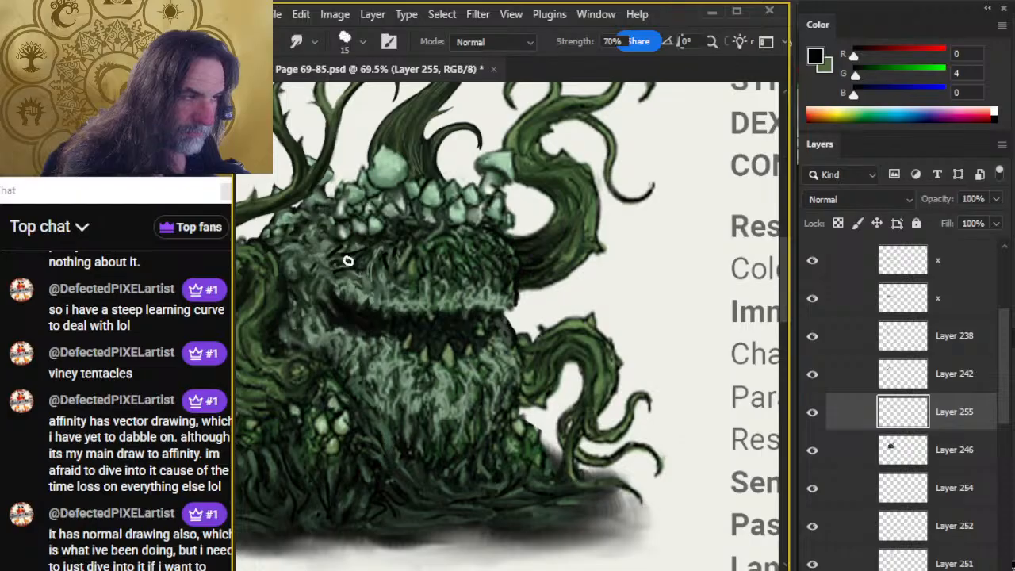
Trim the new shadow above the mouth's left corner with the size 5 eraser and smudge its edges at size 15.
key(z)
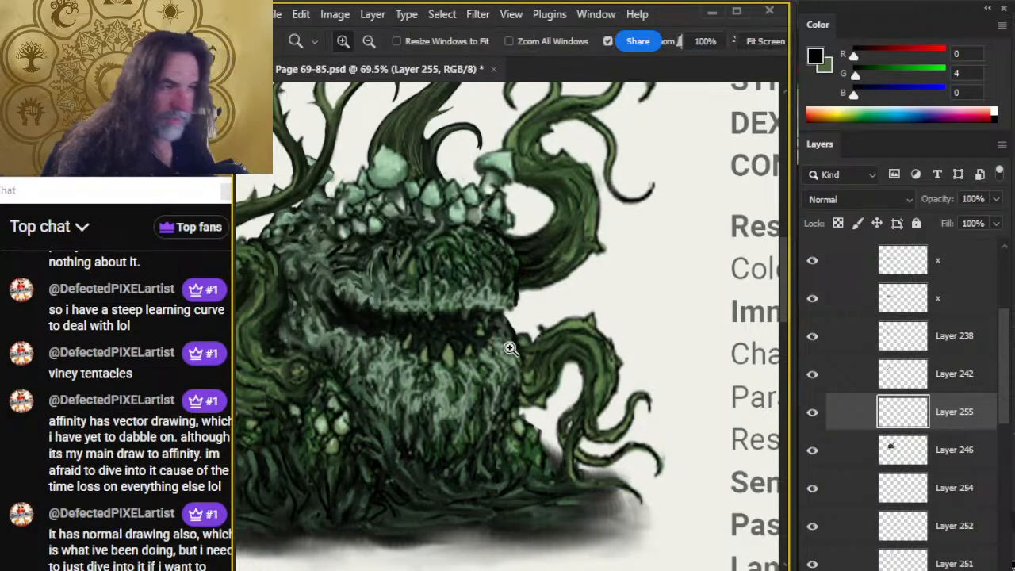
drag(553, 406, 495, 405)
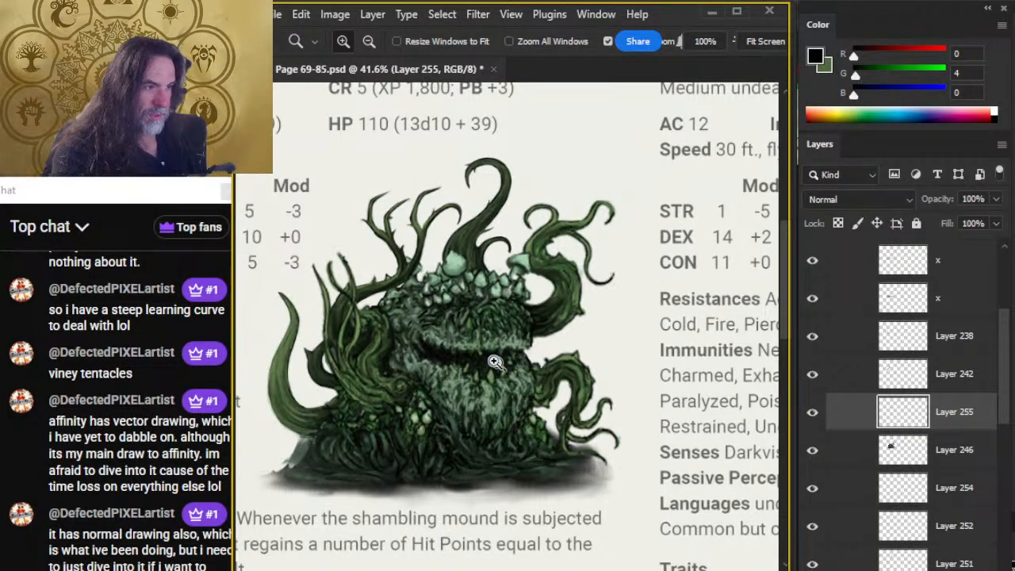
drag(420, 337, 471, 357)
key(e)
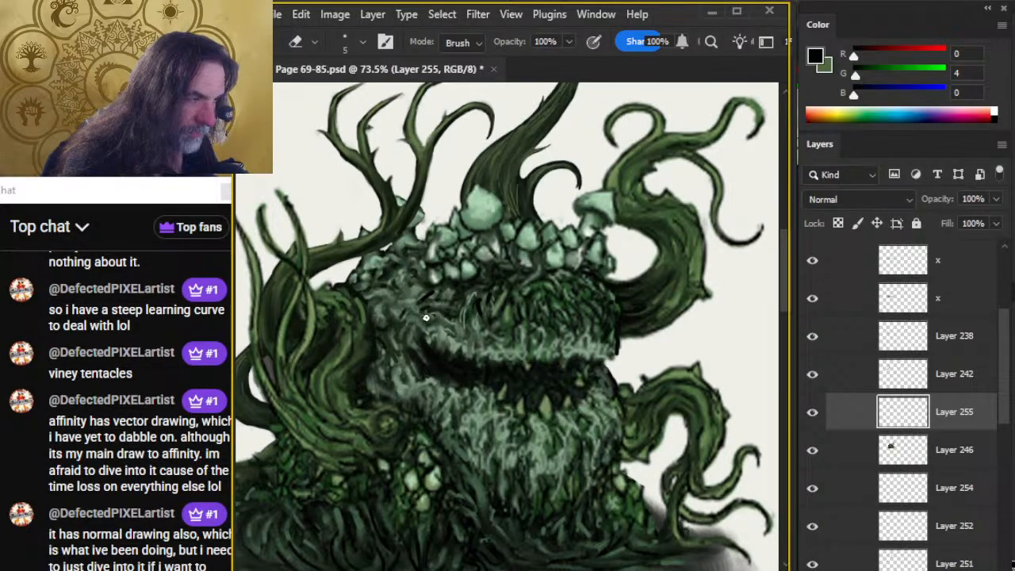
key(r)
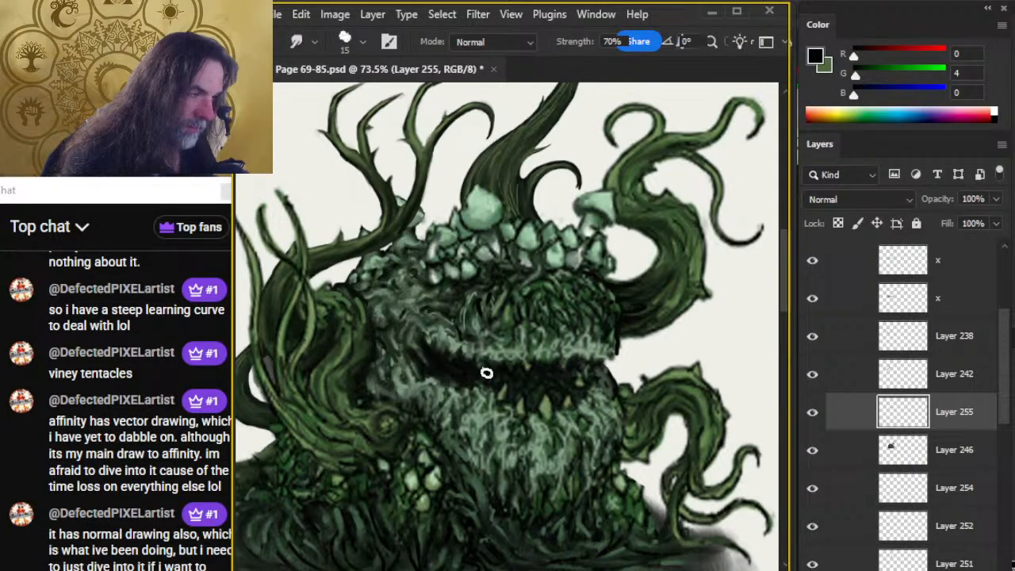
Add near-black strokes to the moss on the head's left side, smudge them at size 15, and clean up with the size 5 eraser.
key(z)
drag(500, 423, 423, 425)
drag(455, 378, 544, 379)
key(b)
key(r)
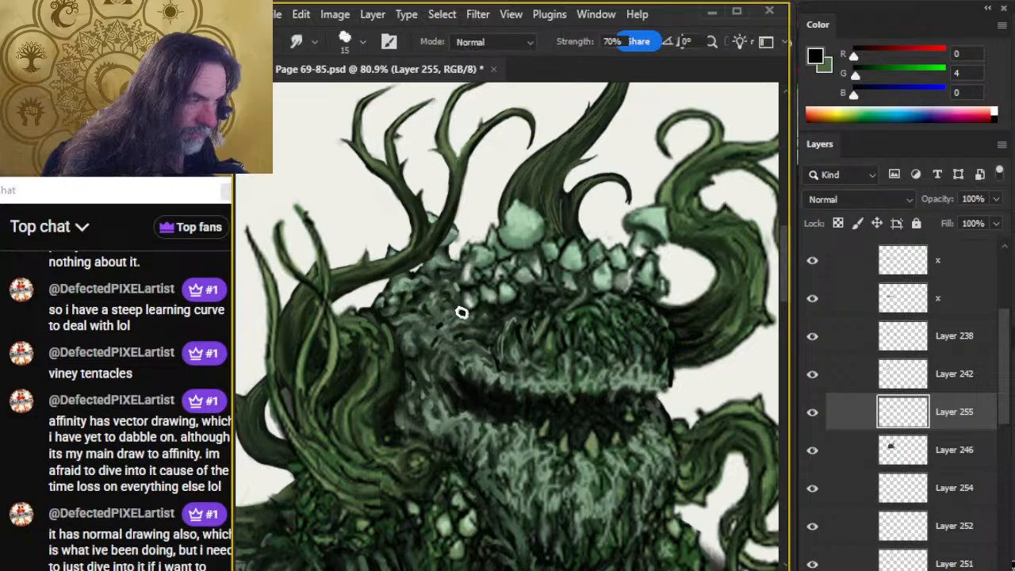
key(b)
drag(433, 328, 446, 332)
key(r)
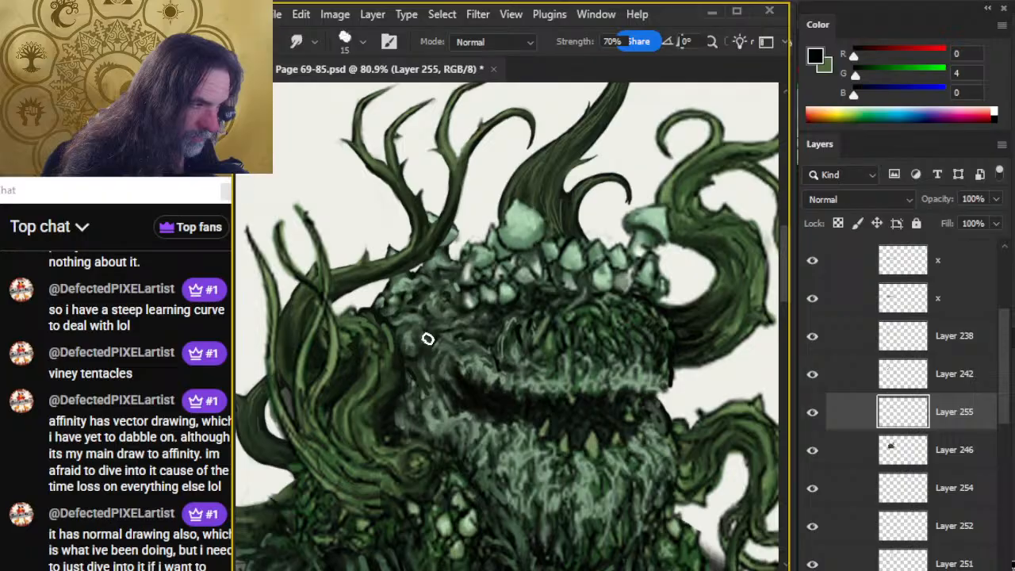
key(e)
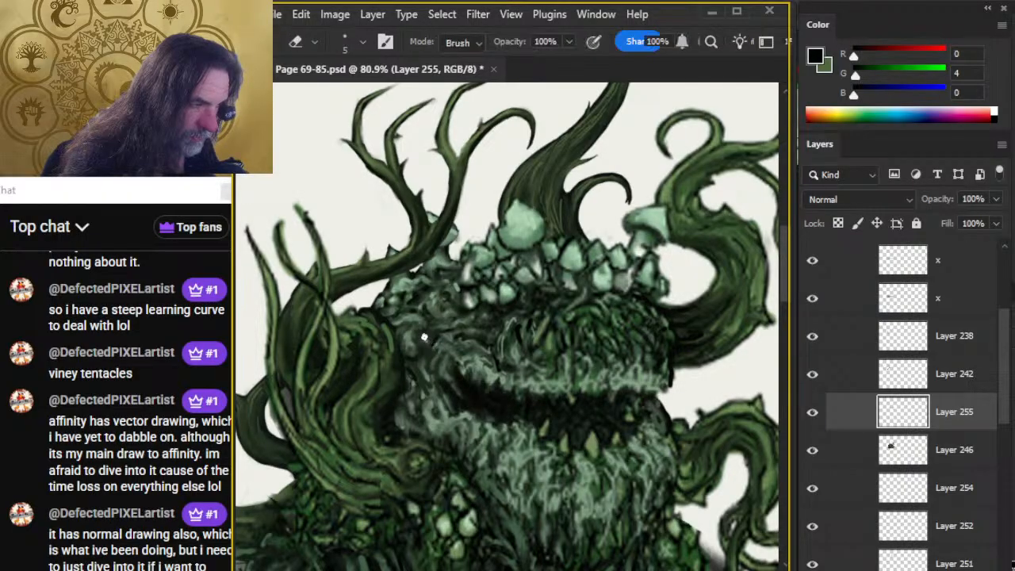
Smudge the shaded moss below the mushrooms on the head's left side at size 15.
key(z)
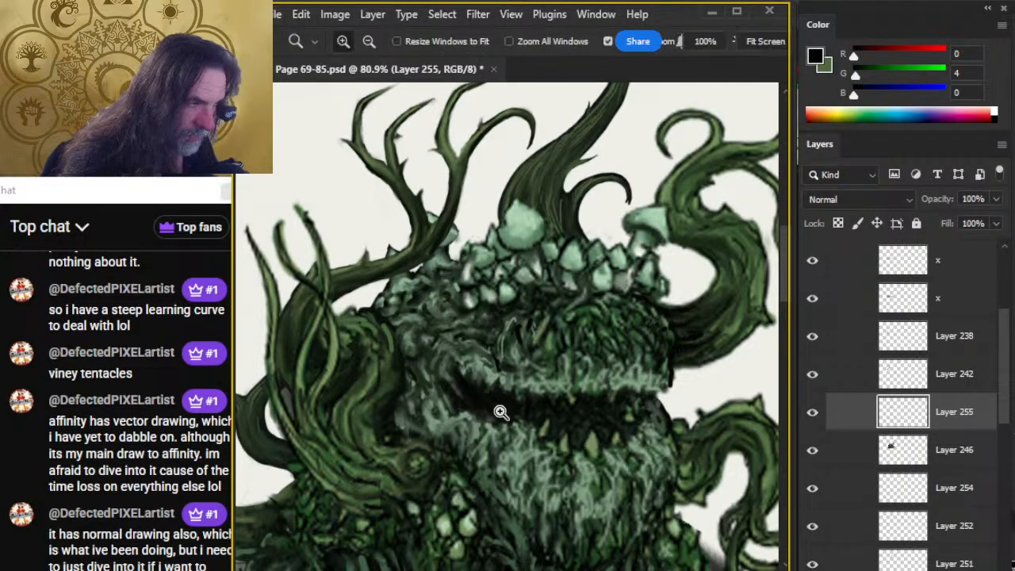
drag(536, 411, 489, 442)
drag(537, 481, 483, 435)
drag(458, 360, 493, 361)
key(r)
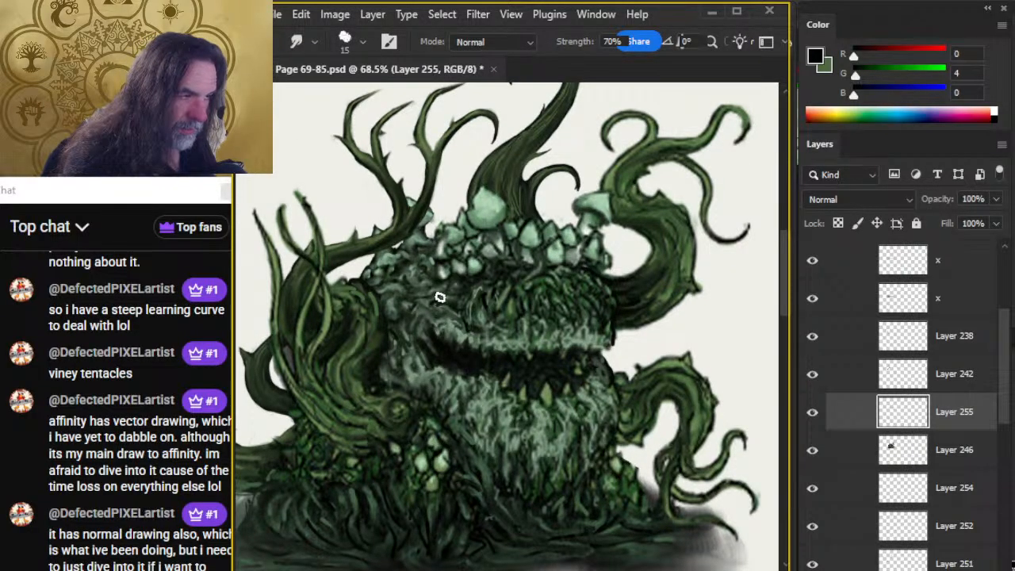
Sample a grey-green (R 98, G 121, B 97) from the jaw moss and add a new layer atop the shambling mount group.
key(z)
drag(536, 412, 509, 429)
drag(554, 471, 504, 385)
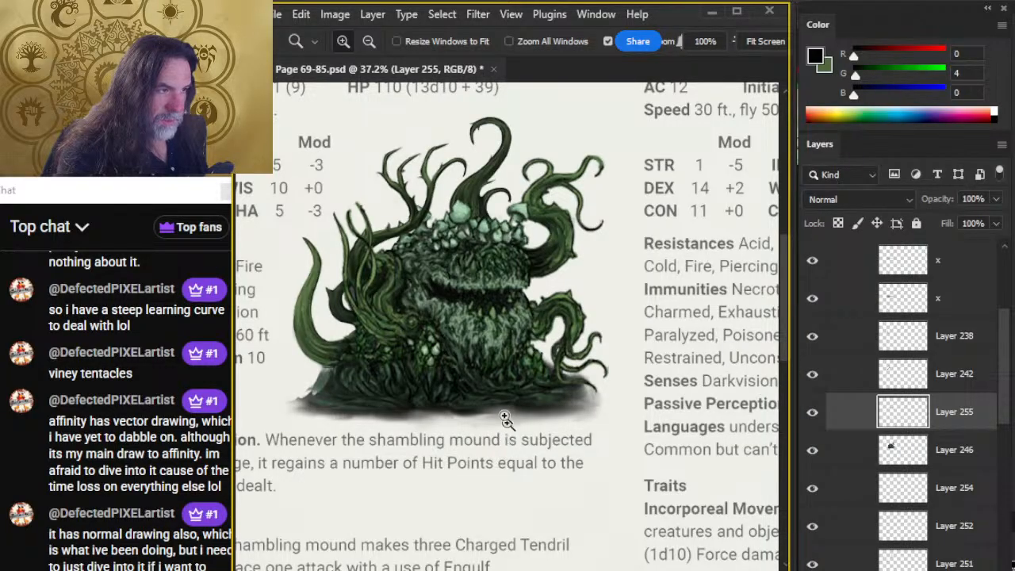
drag(371, 397, 419, 391)
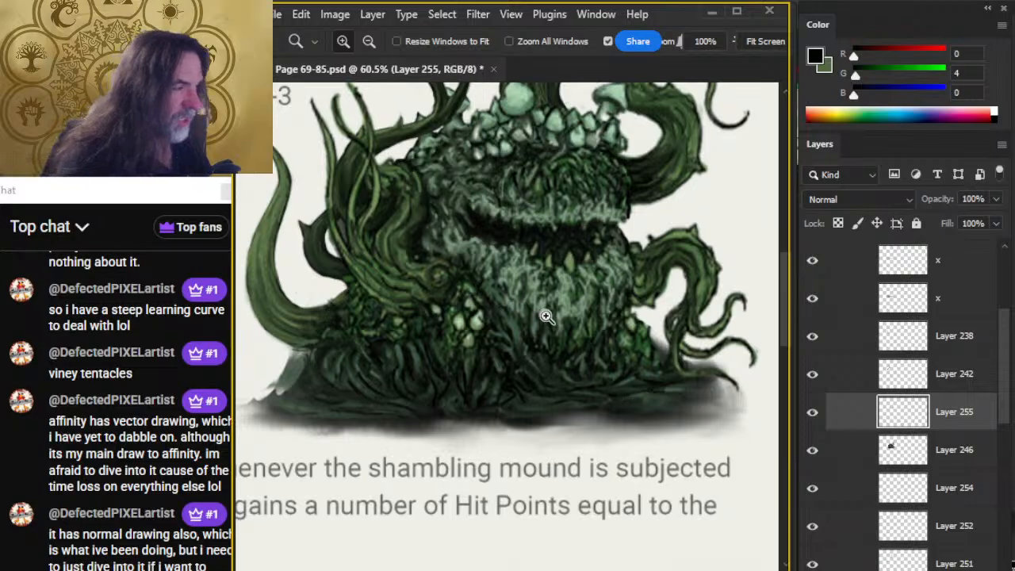
key(b)
alt+click(561, 341)
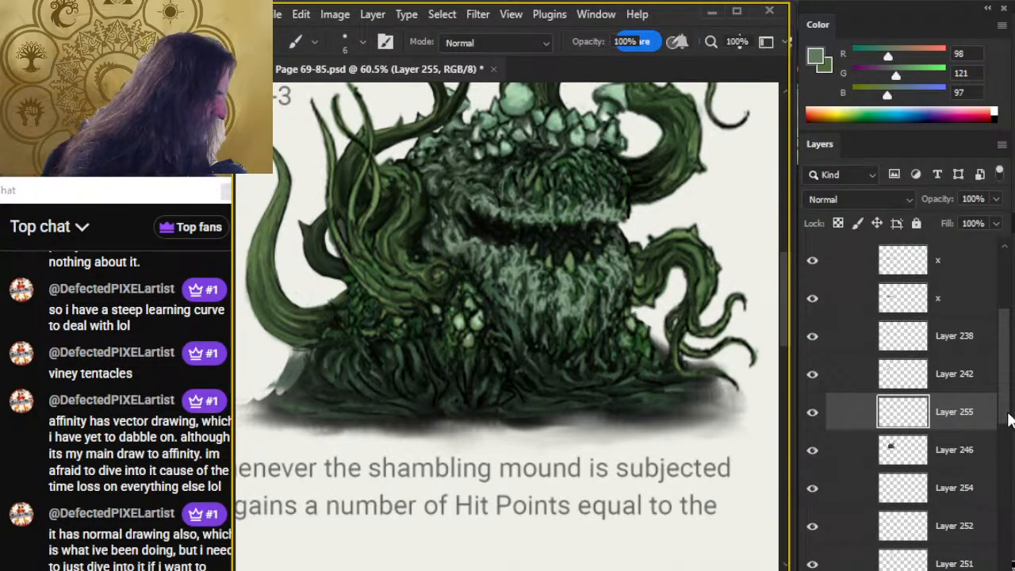
scroll(1008, 418, up, 2)
click(960, 351)
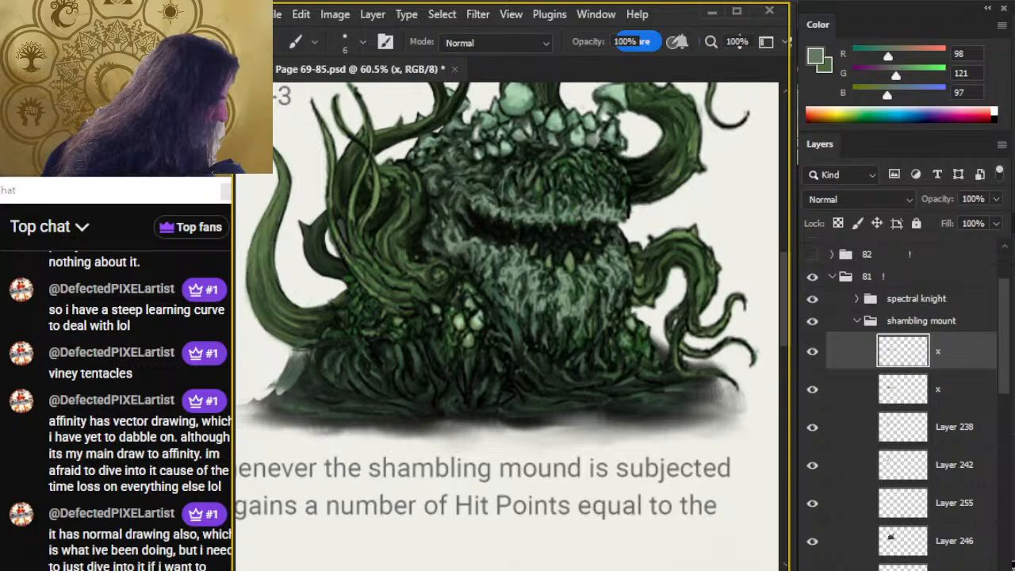
key(ctrl+shift+alt+n)
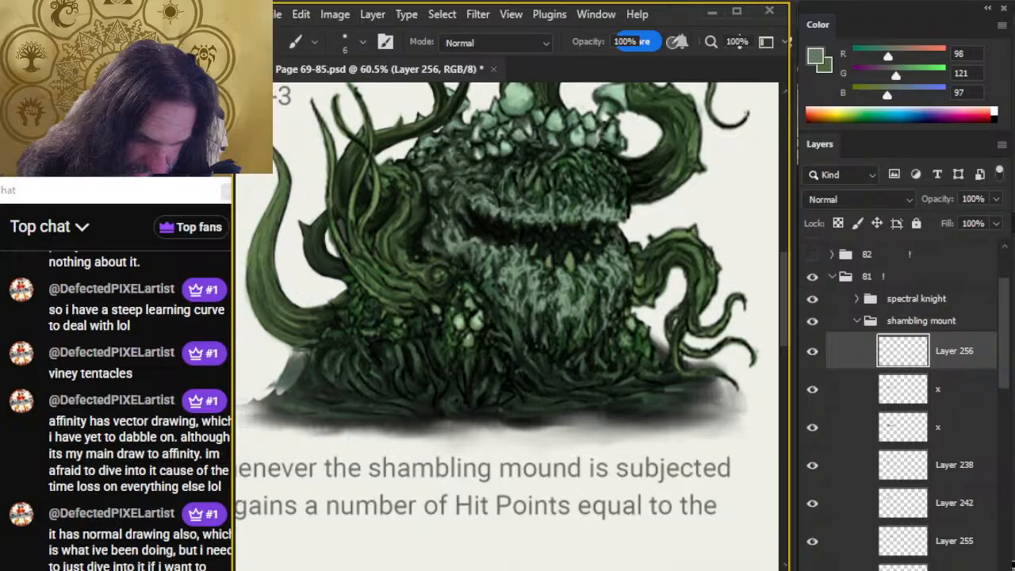
Paint a grey-green patch on the left part of the mound's base with the size 6 brush and smudge it at size 15.
drag(377, 434, 408, 400)
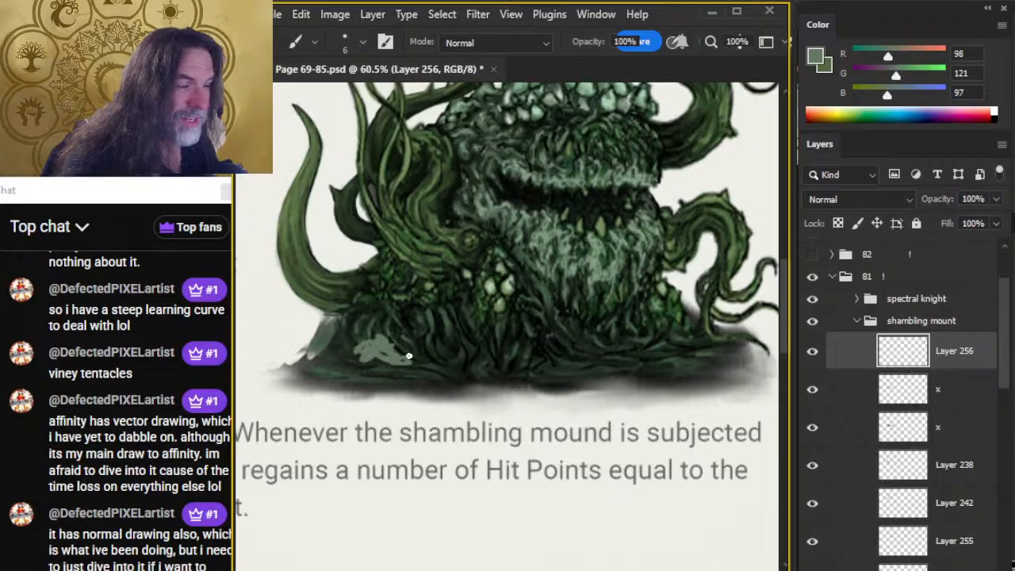
key(r)
mouse_move(408, 356)
mouse_down()
mouse_move(355, 340)
mouse_move(344, 354)
mouse_move(365, 351)
mouse_move(362, 341)
mouse_move(383, 328)
mouse_up()
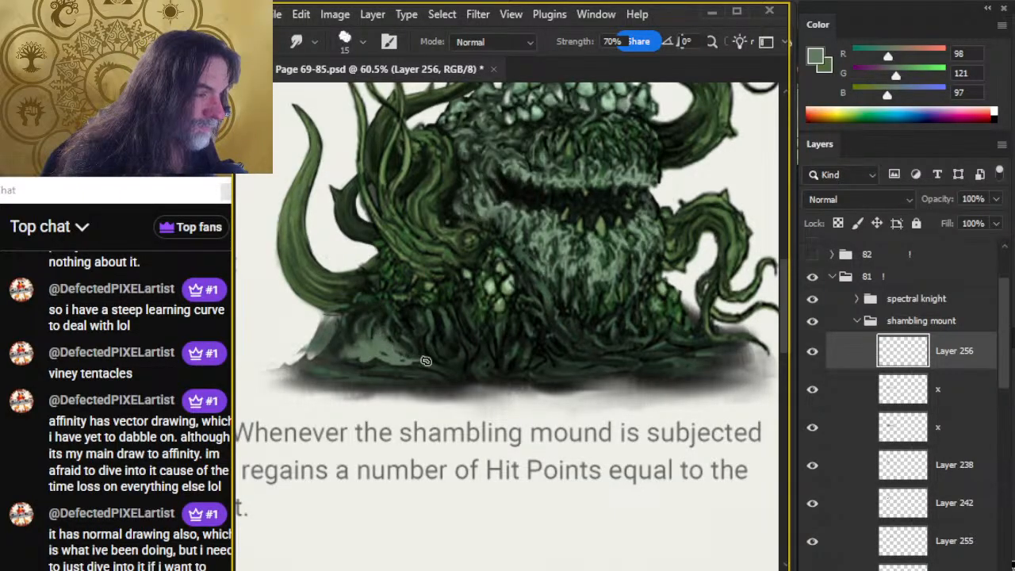
mouse_move(425, 363)
mouse_down()
mouse_move(341, 347)
mouse_move(320, 359)
mouse_up()
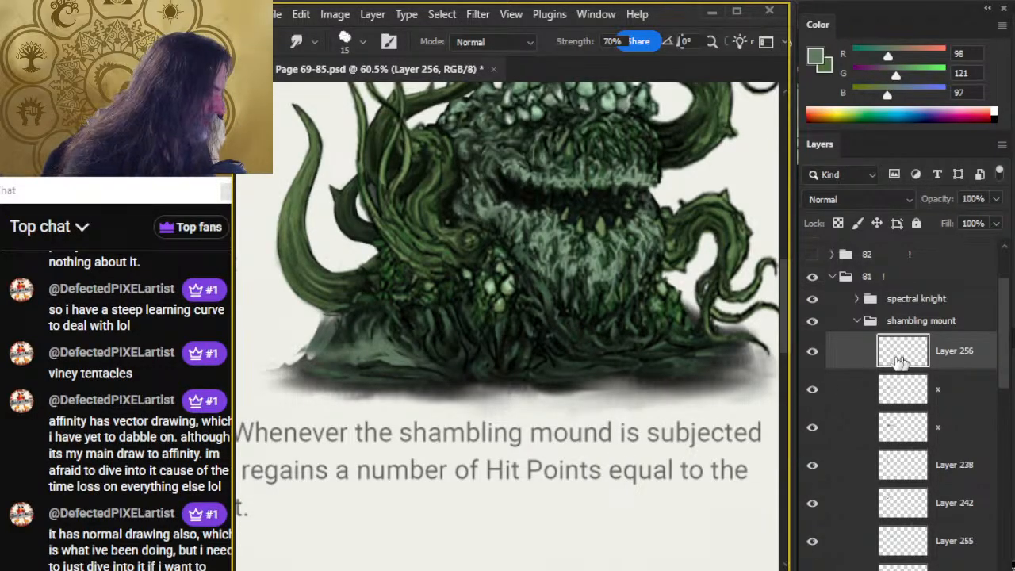
Check the two x layers by toggling their visibility, and smudge the base's pale left edge on the lower one at size 15.
click(811, 390)
click(810, 390)
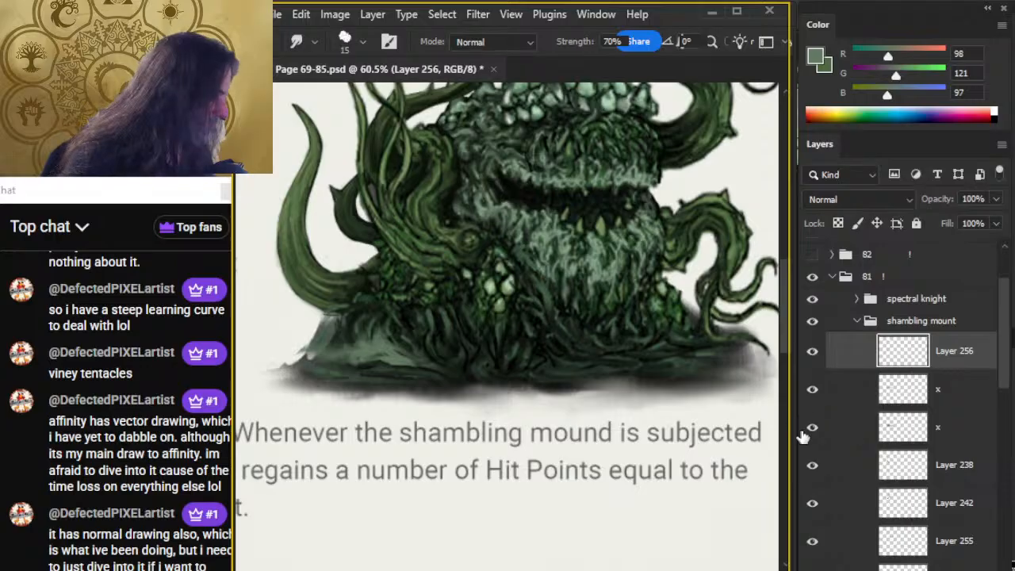
click(817, 428)
click(817, 428)
click(840, 427)
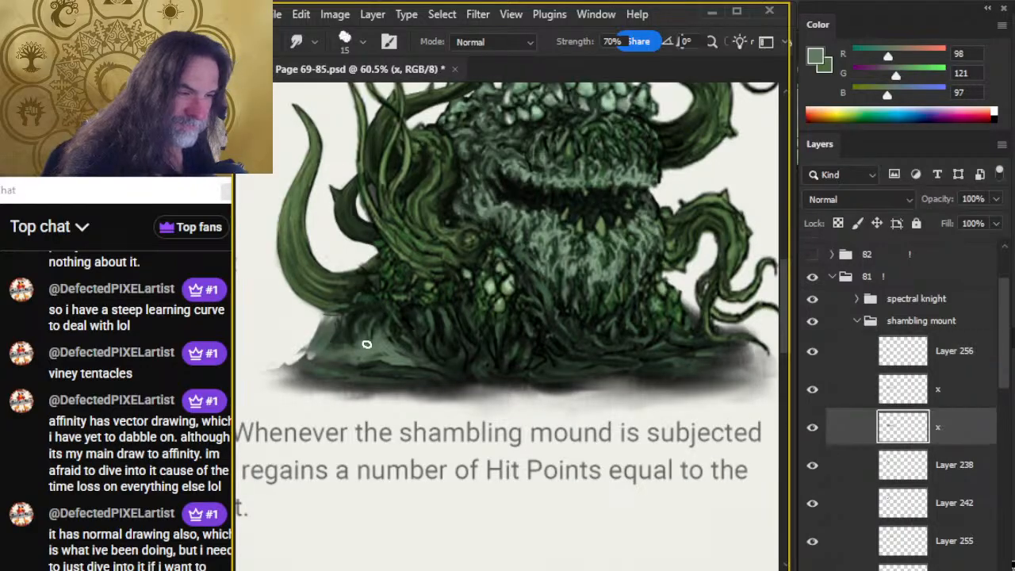
key(e)
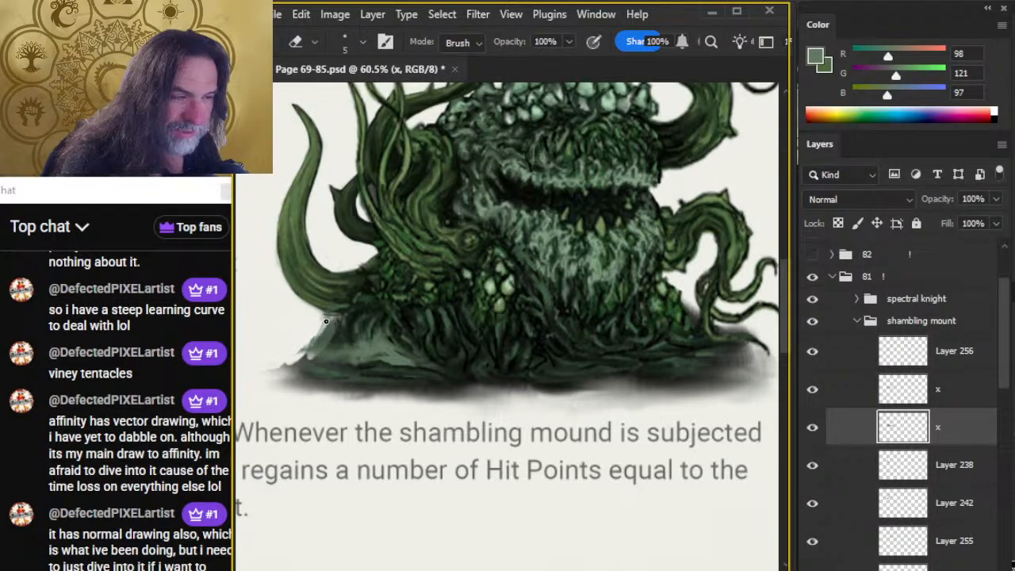
key(r)
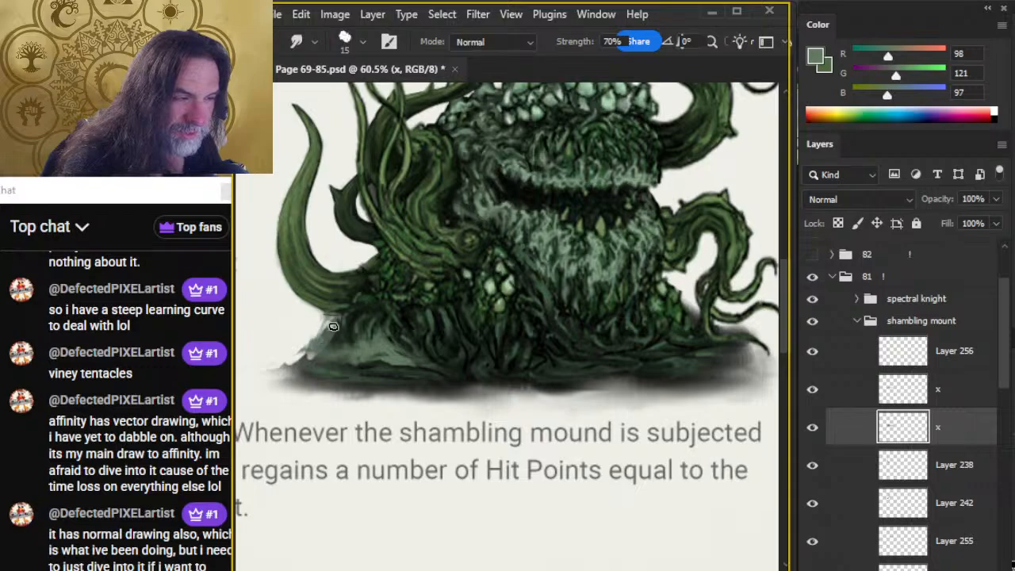
mouse_move(333, 326)
mouse_down()
mouse_move(315, 350)
mouse_move(285, 366)
mouse_up()
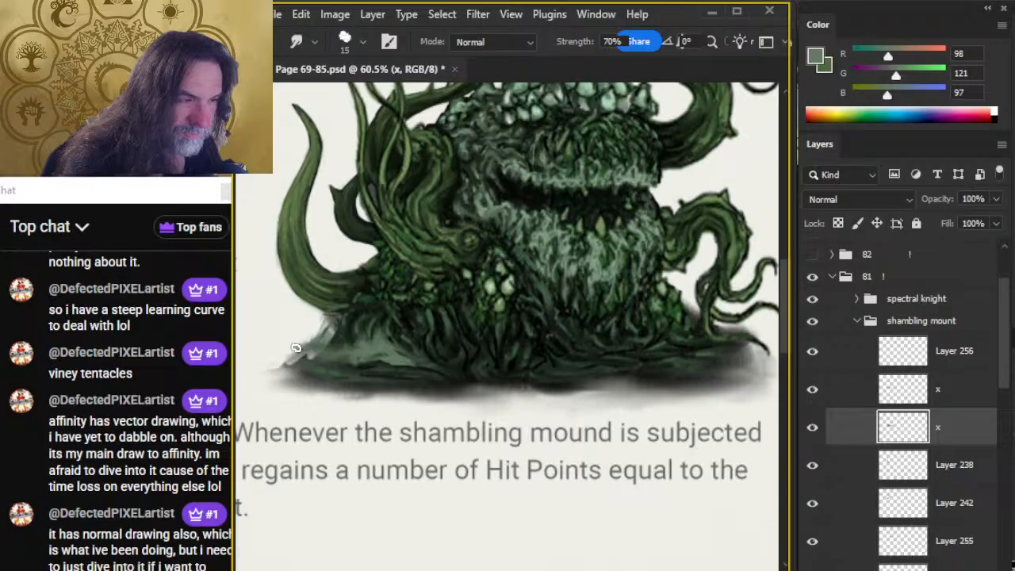
Add grey-green strokes along the base's lower left on Layer 256, trimming with the size 2 eraser and smudging at size 15.
key(z)
drag(555, 449, 537, 451)
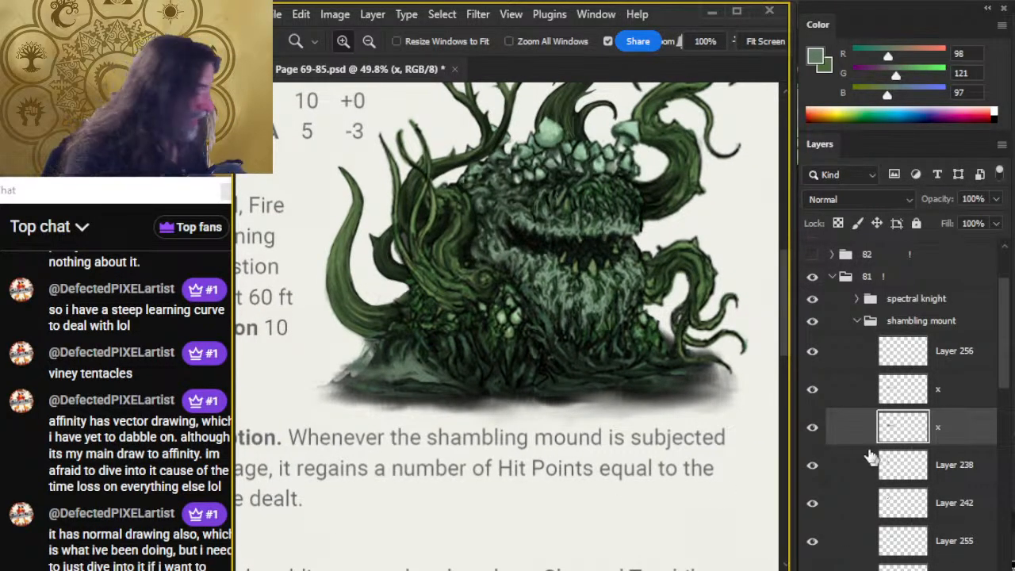
click(952, 357)
key(b)
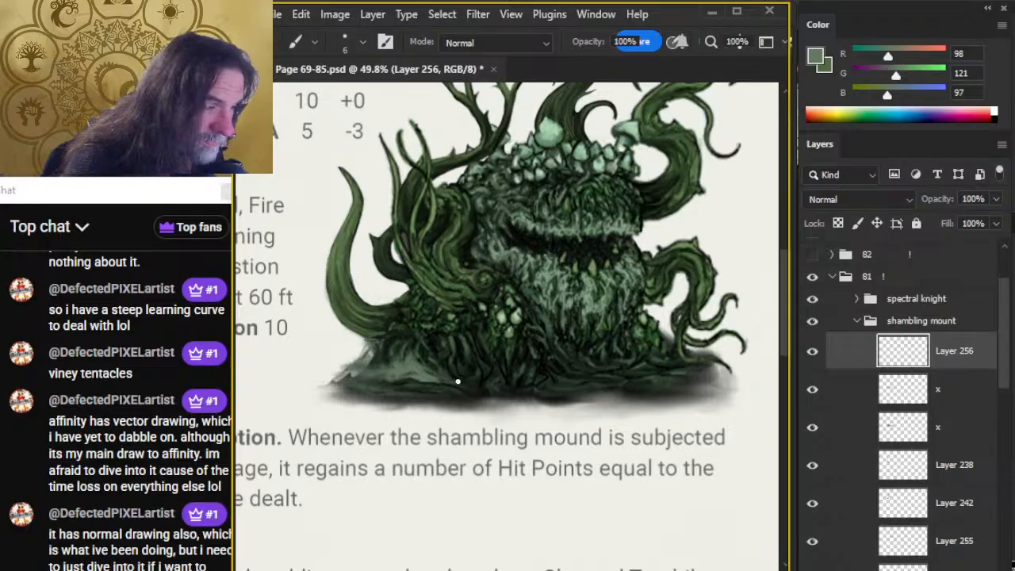
key(r)
mouse_move(474, 374)
mouse_down()
mouse_move(482, 381)
mouse_move(462, 363)
mouse_up()
key(e)
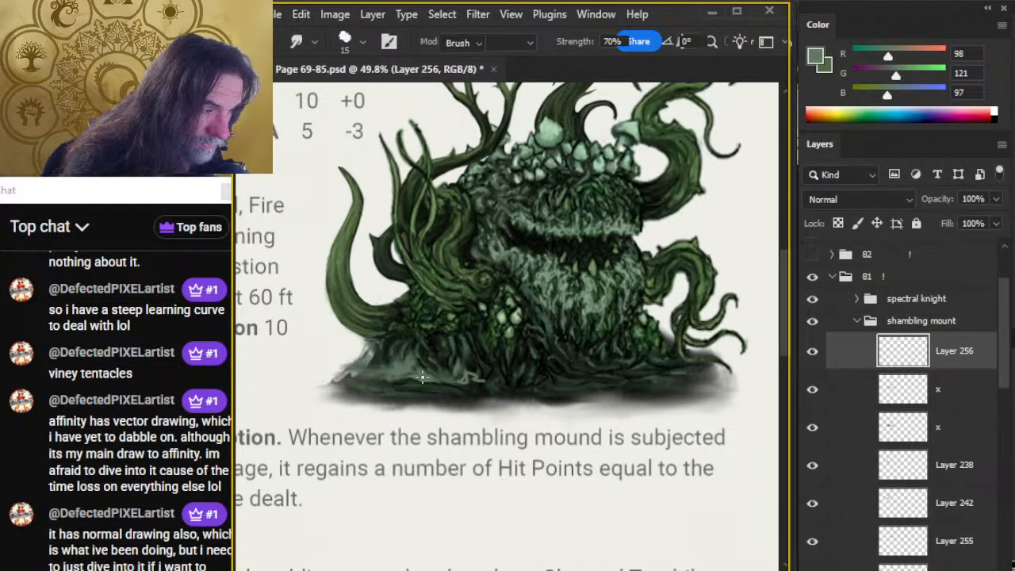
key(r)
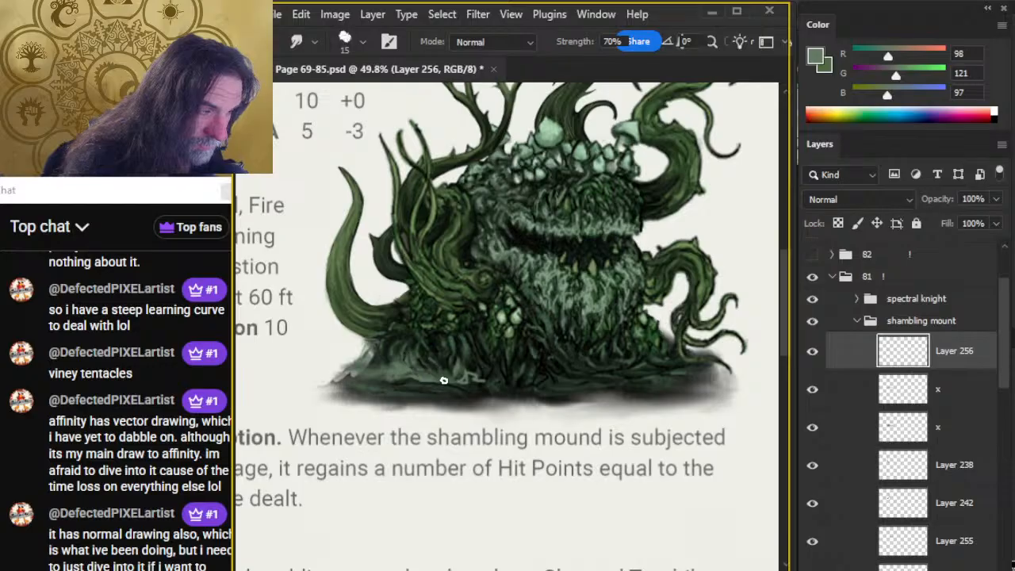
key(e)
key(r)
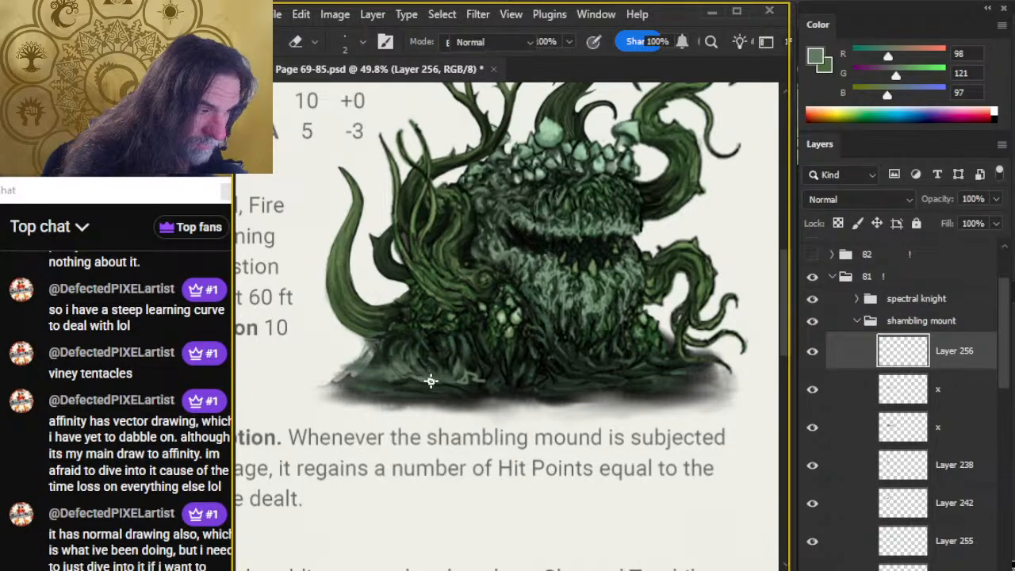
key(e)
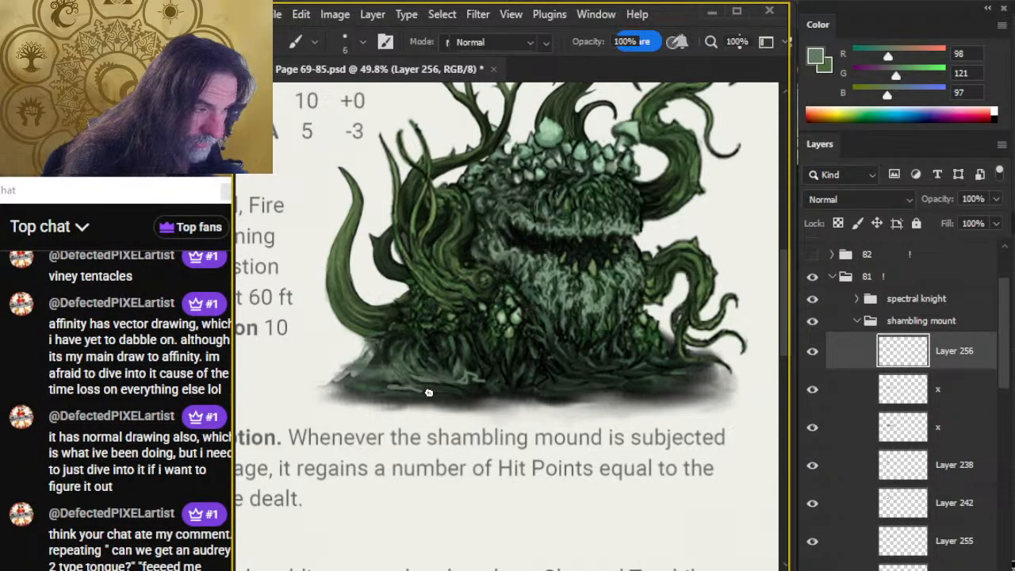
key(r)
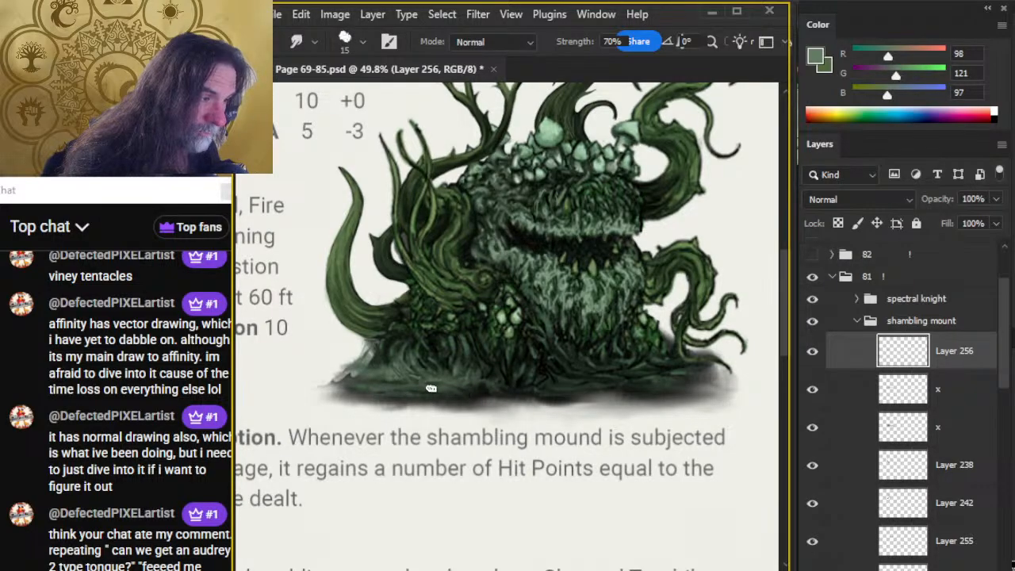
Extend the grey-green strokes toward the middle of the base below the mushroom cluster and smudge them at size 15.
key(z)
mouse_move(600, 420)
mouse_down()
mouse_move(552, 449)
mouse_move(576, 456)
mouse_up()
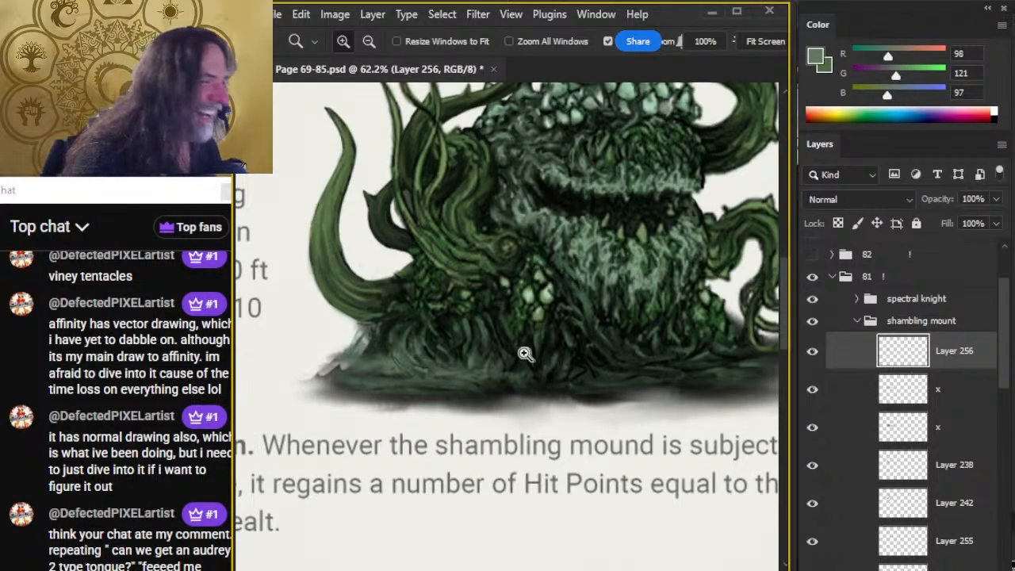
key(b)
key(r)
drag(510, 356, 545, 363)
Switch to Chrome, search the web for "audrey 2", view a puppet reference photo, close the search and return to Photoshop.
click(791, 478)
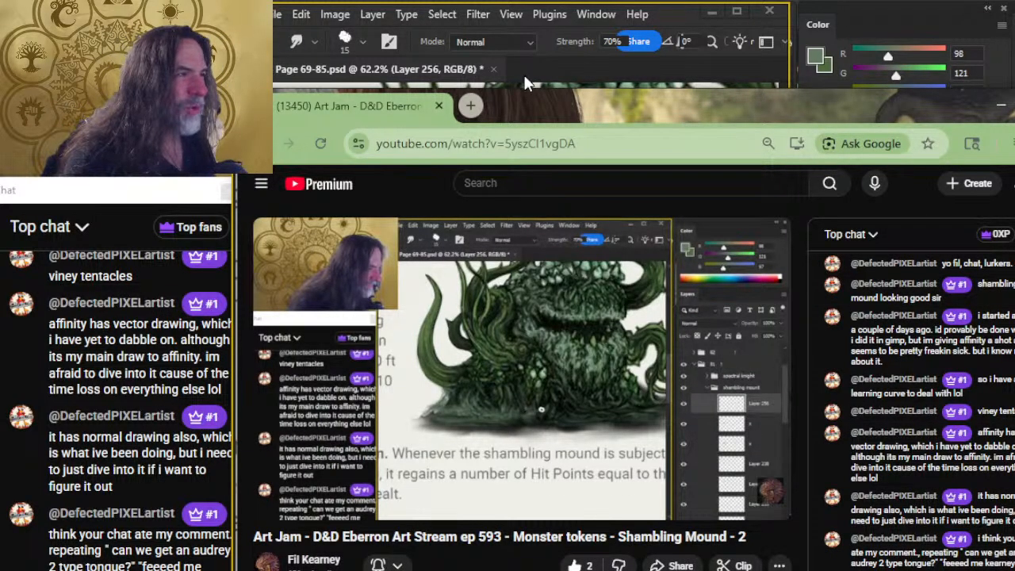
click(461, 111)
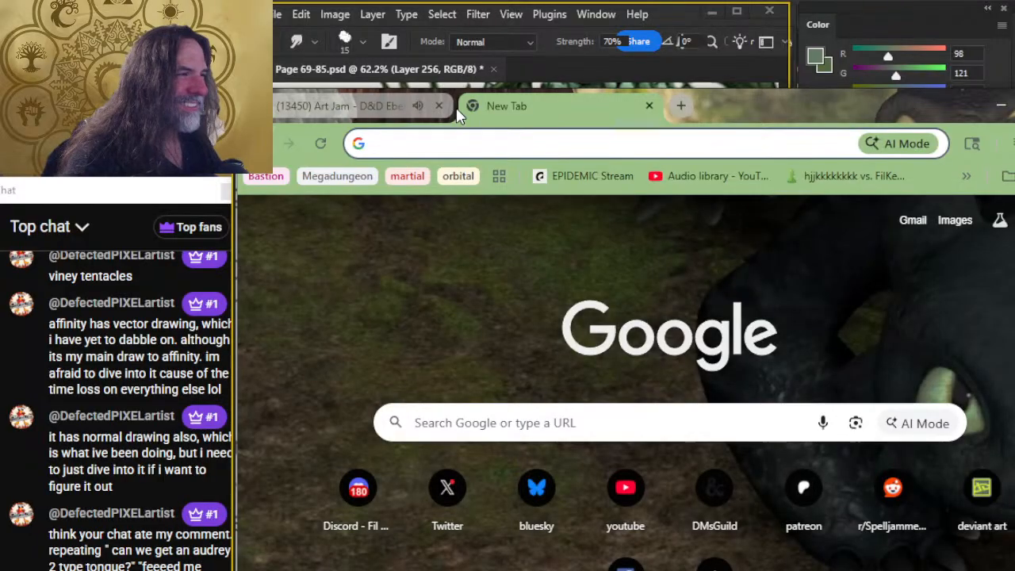
text(audrey 2)
key(Return)
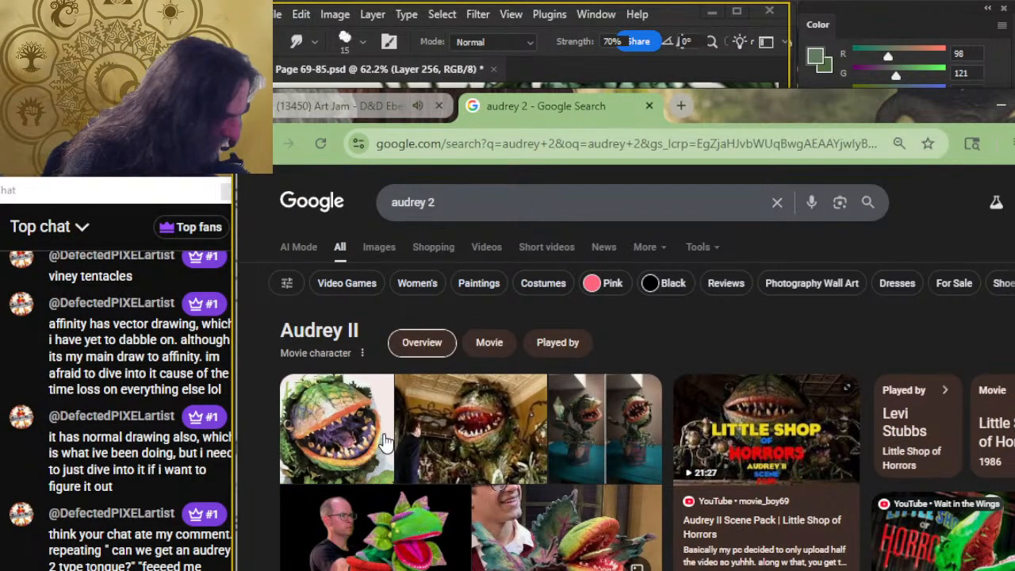
scroll(374, 458, down, 2)
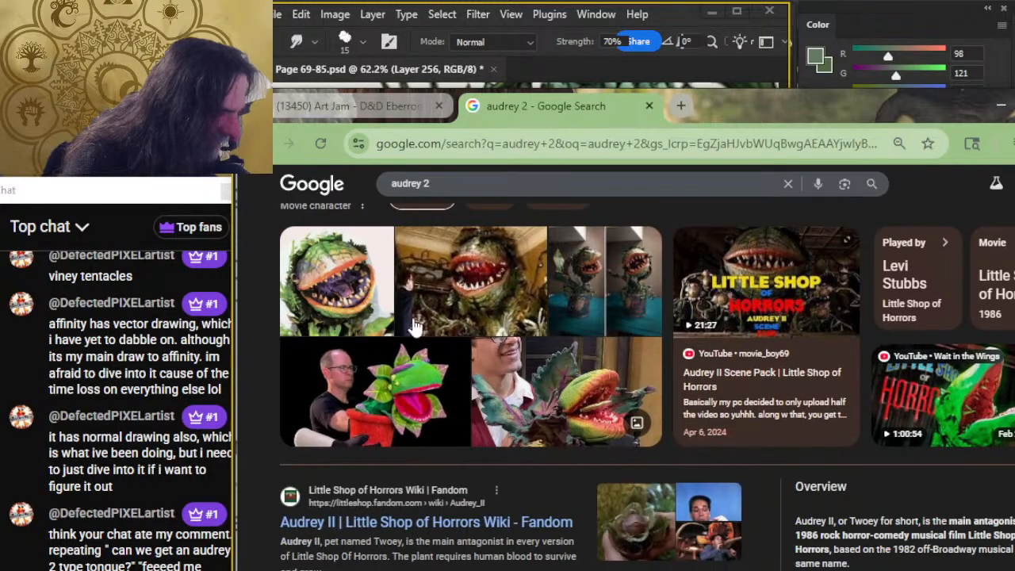
click(596, 395)
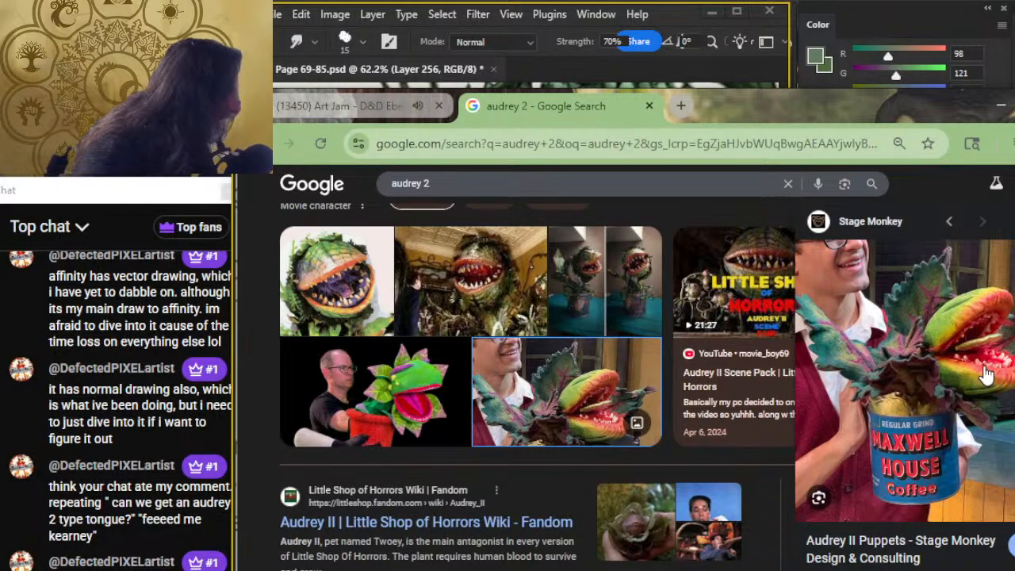
click(649, 106)
key(alt+Tab)
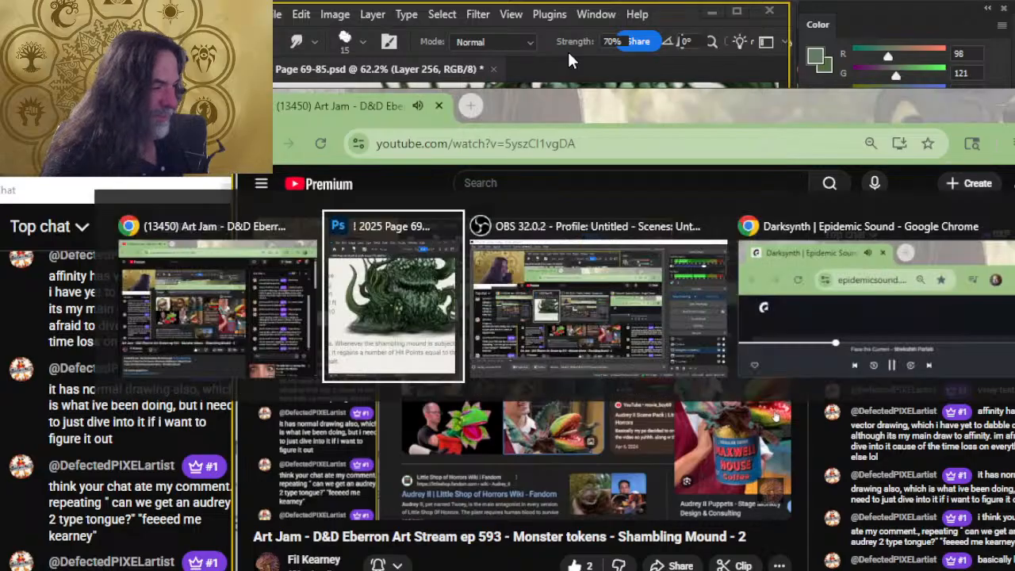
key(alt+Tab)
key(alt+Tab)
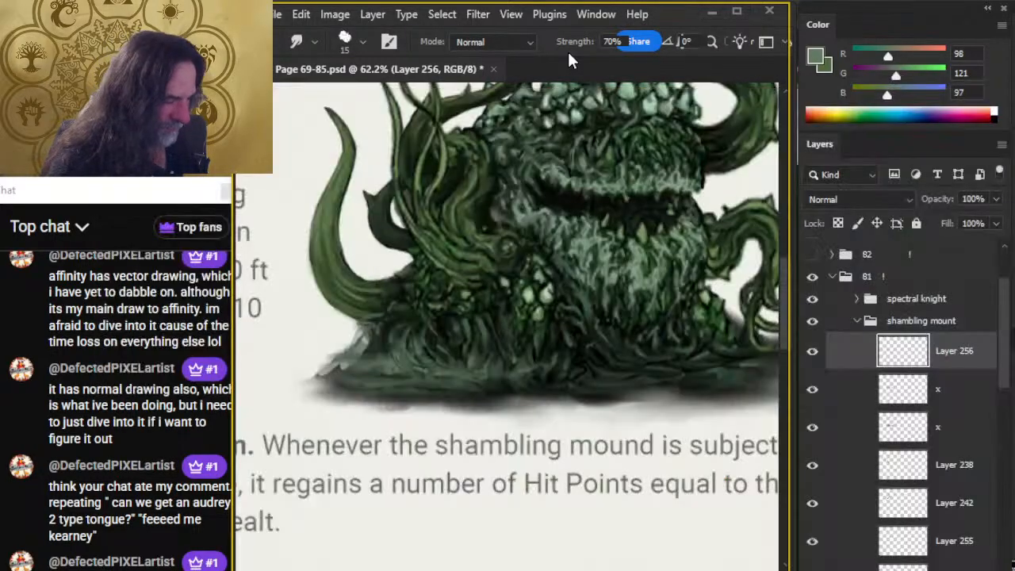
Try outlining a curling tongue shape out of the mouth with the Lasso, and discard the selection.
drag(530, 365, 484, 385)
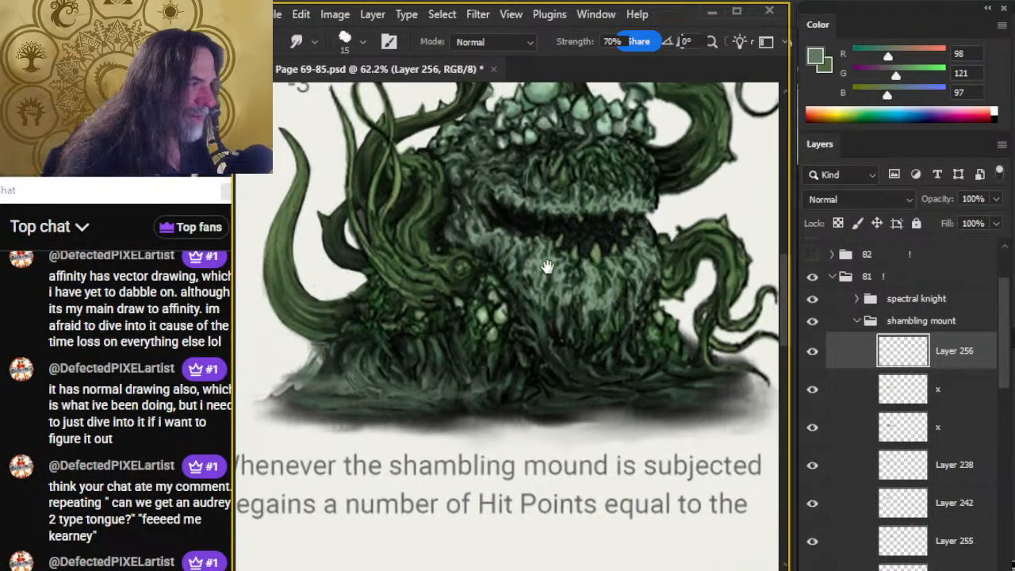
drag(610, 200, 476, 287)
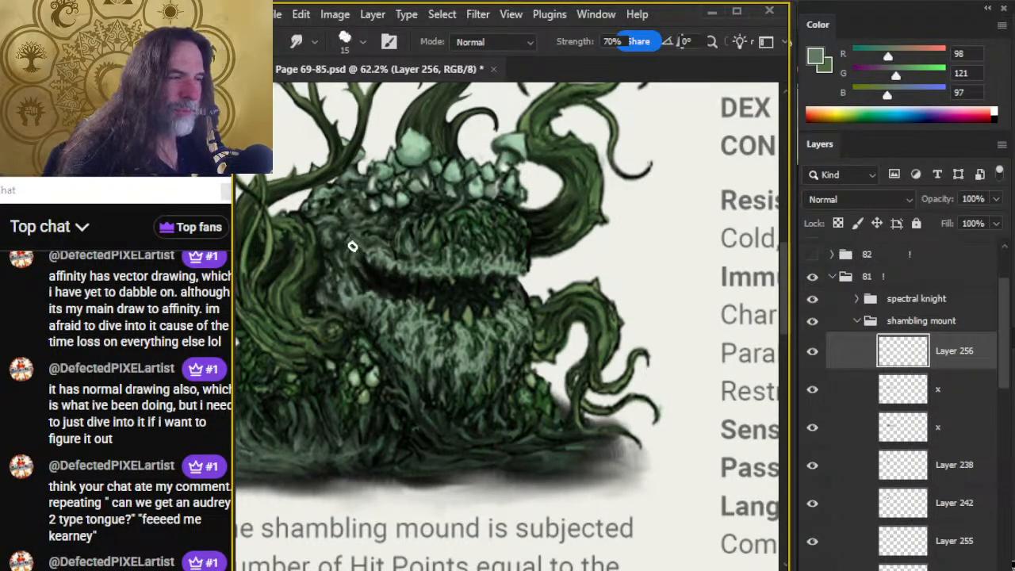
key(l)
mouse_move(380, 267)
mouse_down()
mouse_move(434, 287)
mouse_move(473, 282)
mouse_move(491, 272)
mouse_move(489, 203)
mouse_up()
key(ctrl+d)
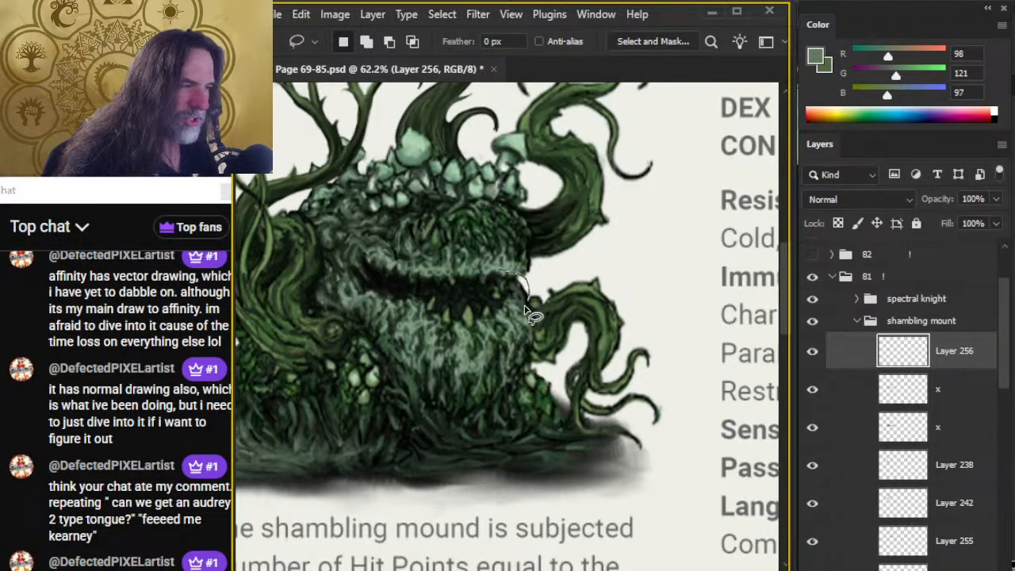
mouse_move(464, 323)
mouse_down()
mouse_move(501, 314)
mouse_move(455, 290)
mouse_move(459, 247)
mouse_move(488, 210)
mouse_move(498, 228)
mouse_move(483, 255)
mouse_move(488, 282)
mouse_move(453, 317)
mouse_up()
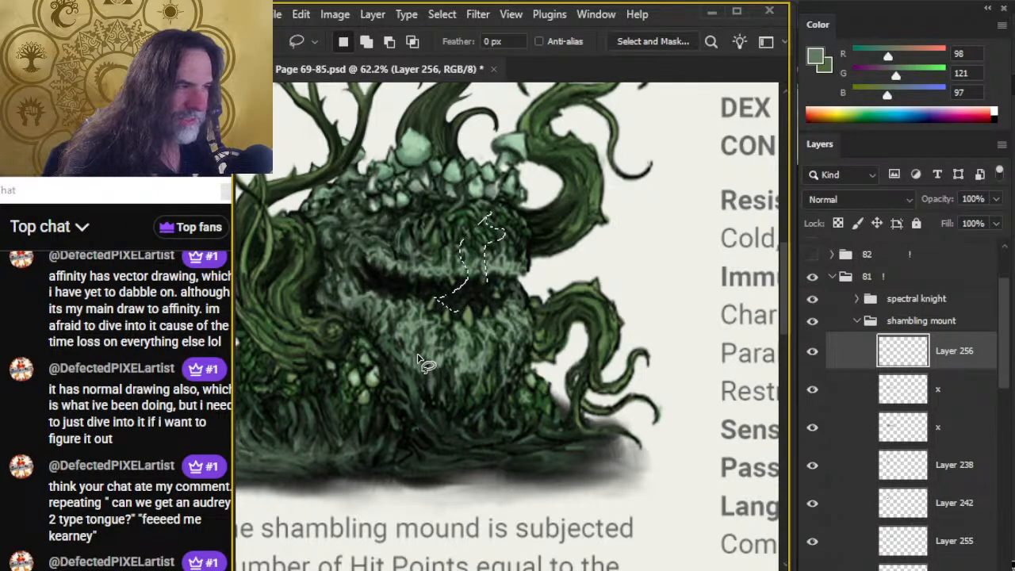
key(v)
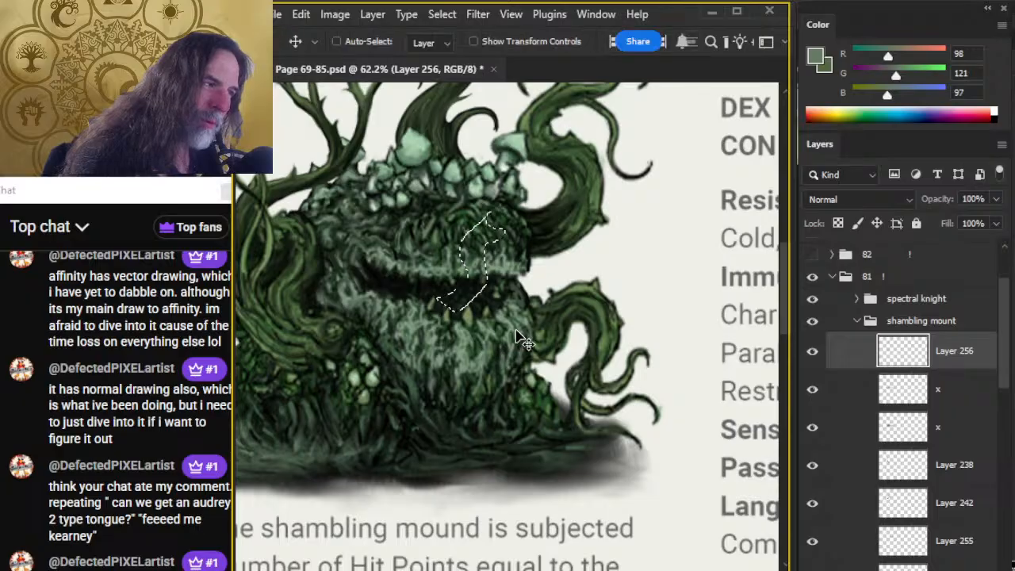
drag(516, 340, 503, 334)
key(ctrl+d)
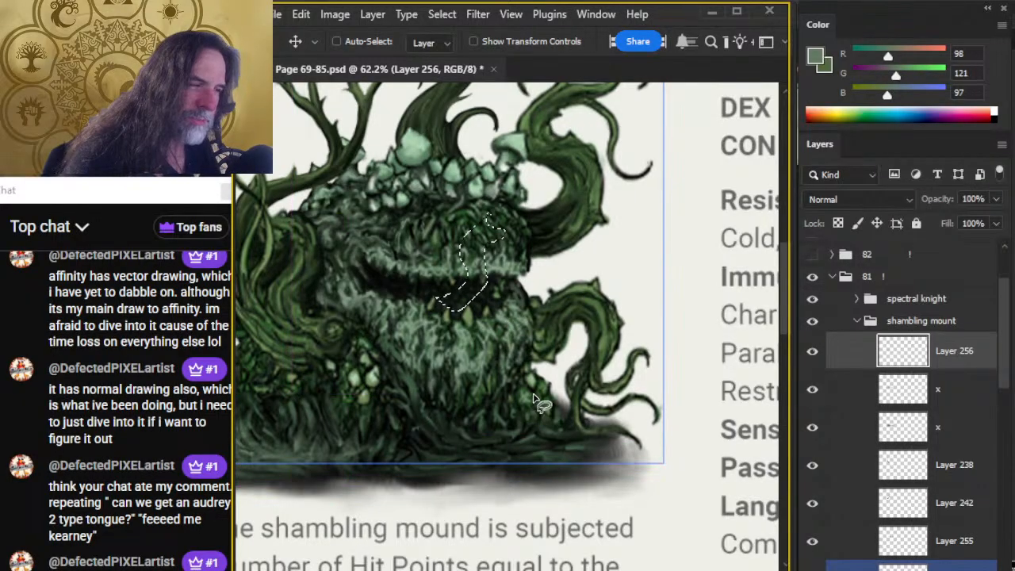
key(l)
mouse_move(532, 437)
mouse_down()
mouse_move(619, 324)
mouse_move(609, 330)
mouse_up()
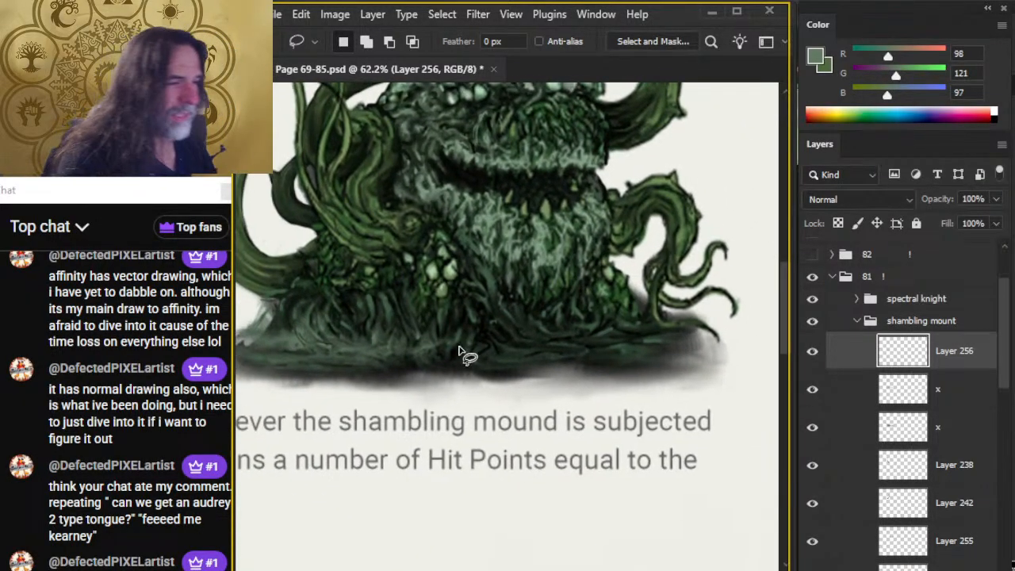
Paint grey-green strokes along the lower middle of the mound's base on Layer 256 and smudge them at size 15.
key(b)
drag(398, 363, 441, 363)
key(r)
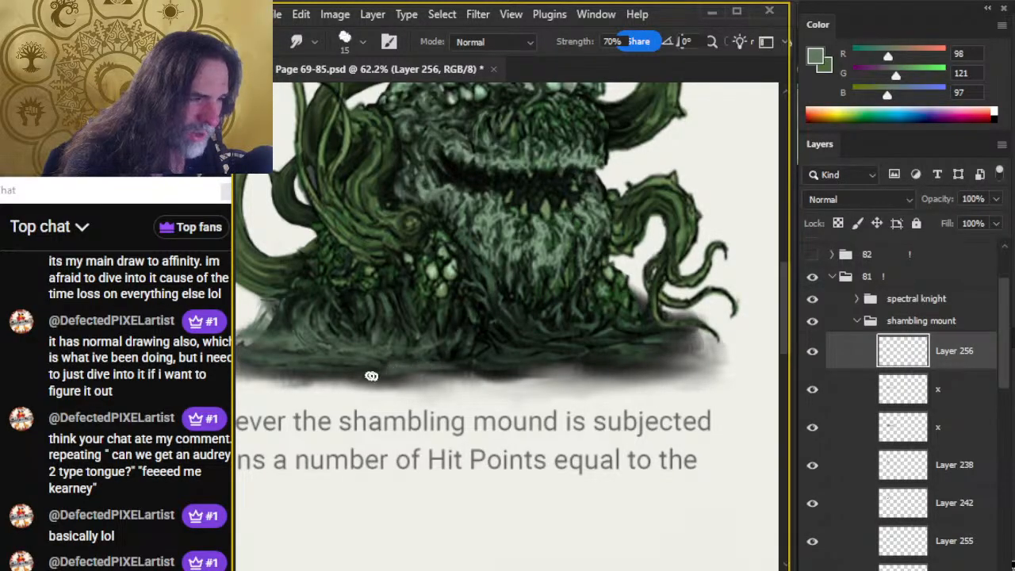
key(b)
key(r)
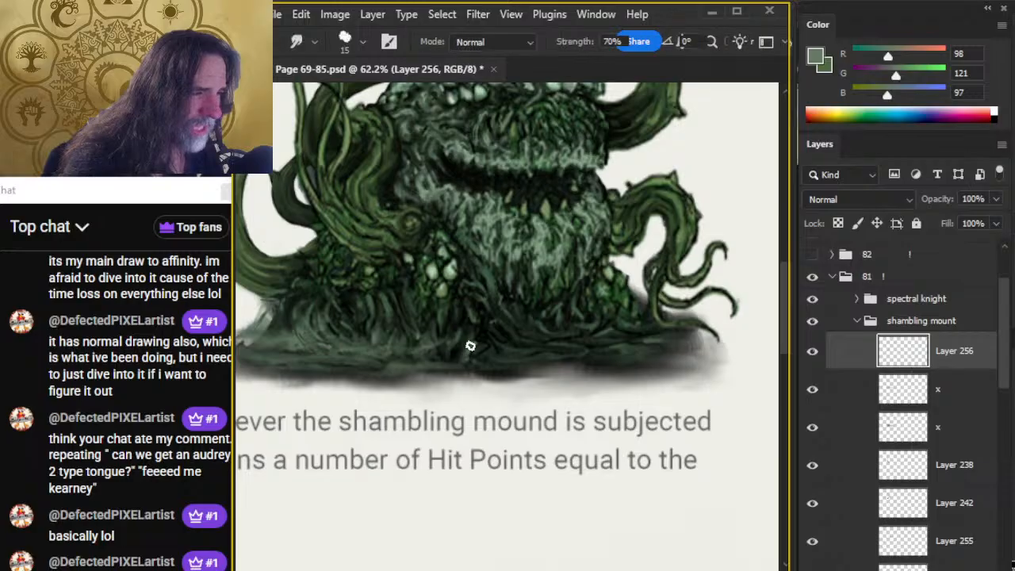
drag(471, 346, 455, 360)
key(b)
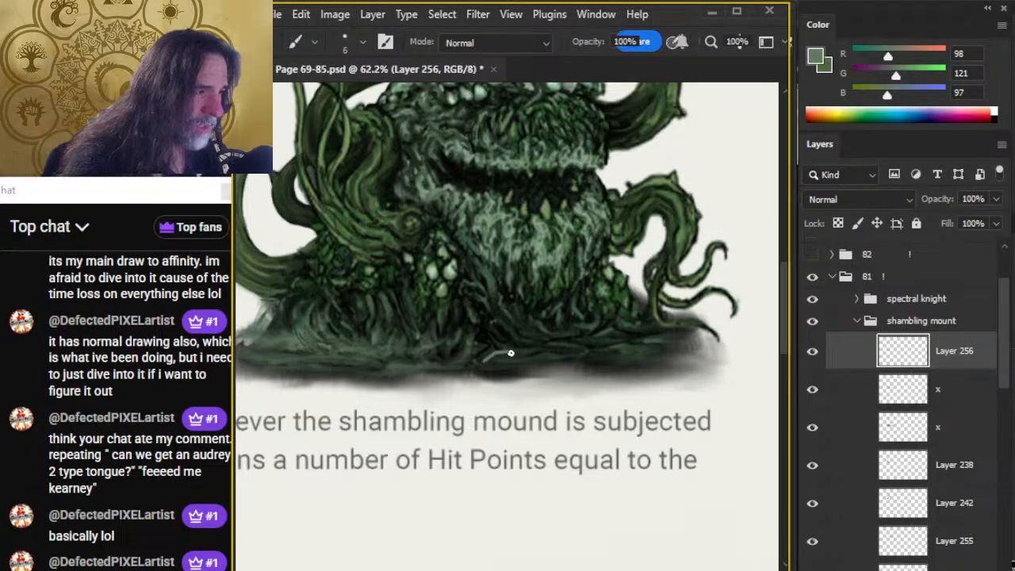
key(r)
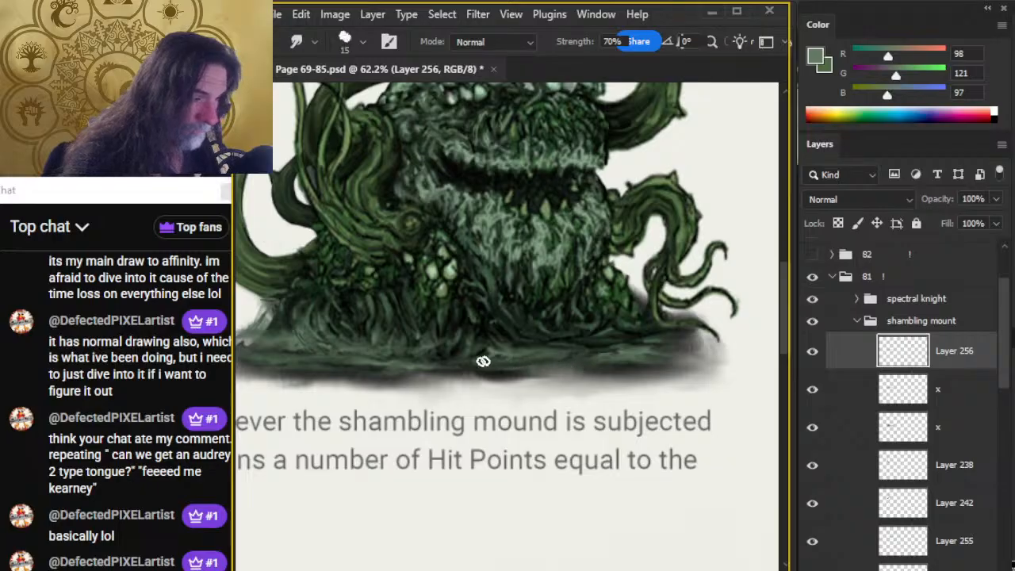
Touch up the grey-green strokes near the right end of the mound's base and smudge them into the ground.
key(z)
mouse_move(546, 434)
mouse_down()
mouse_move(490, 428)
mouse_move(494, 390)
mouse_up()
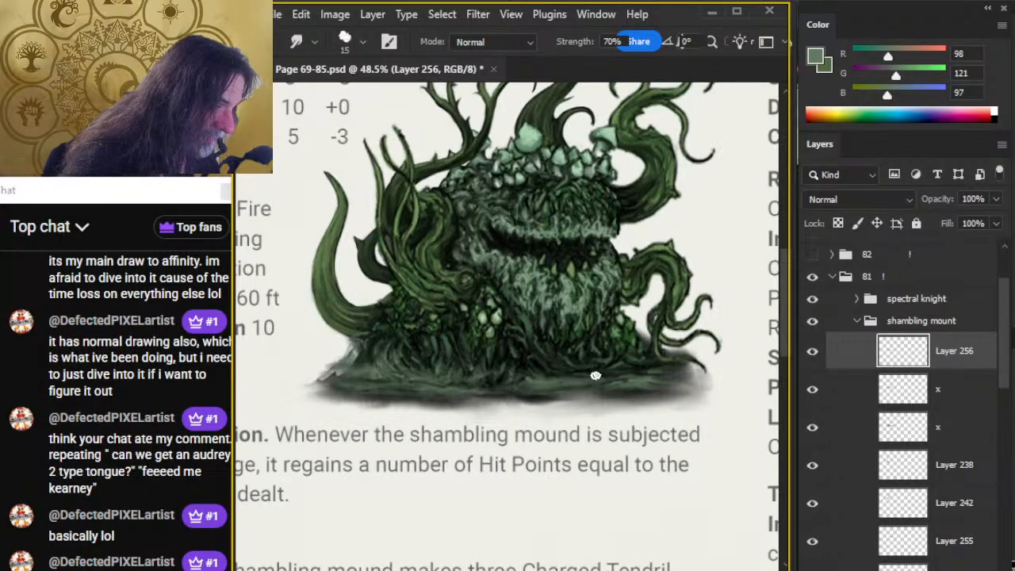
key(b)
drag(632, 373, 619, 370)
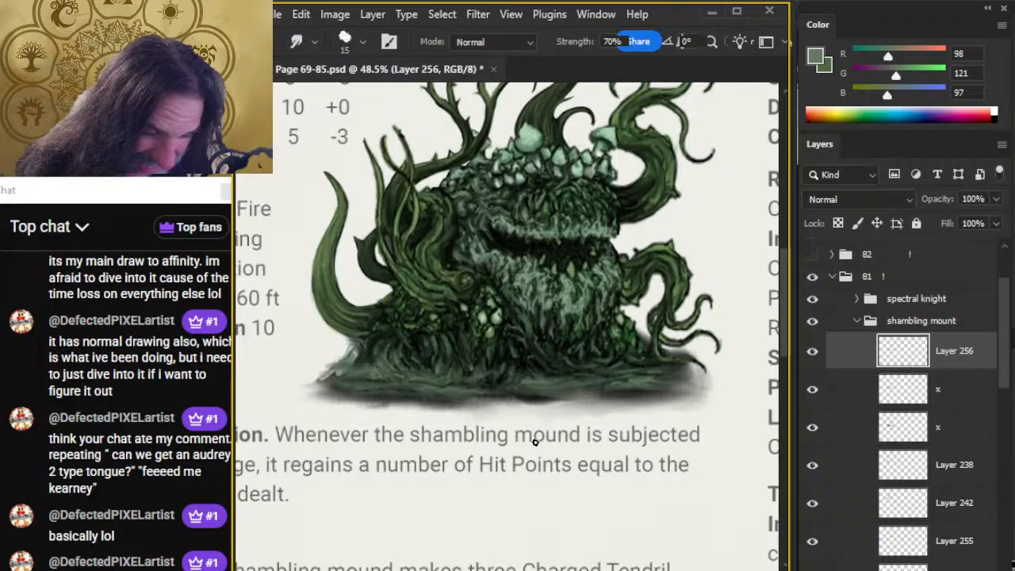
Add a new layer above Layer 256 and block in a dark branching tongue shape rising from the mouth, using RGB 13, 17, 13 and a size 9 brush.
drag(636, 327, 593, 357)
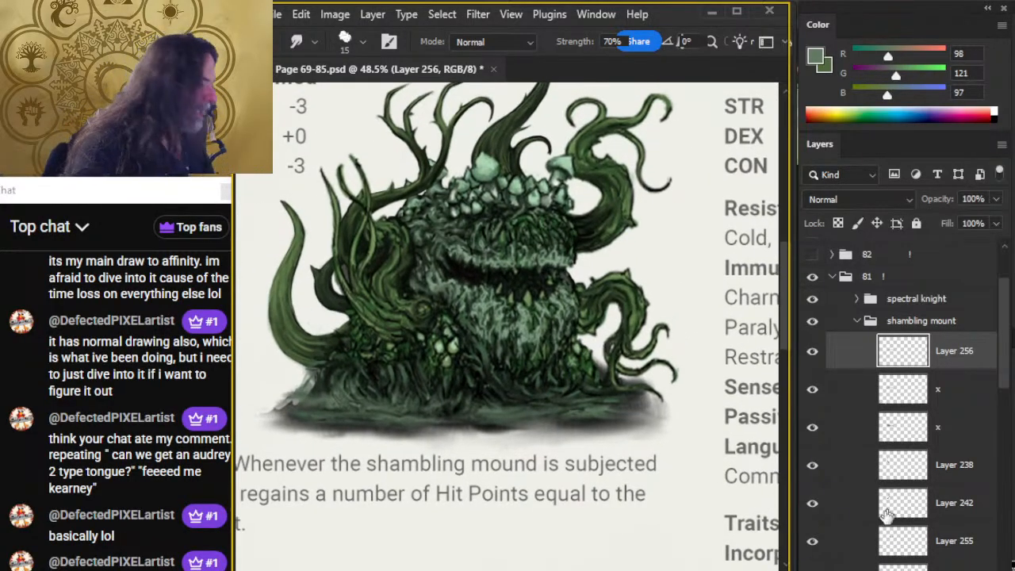
key(ctrl+shift+alt+n)
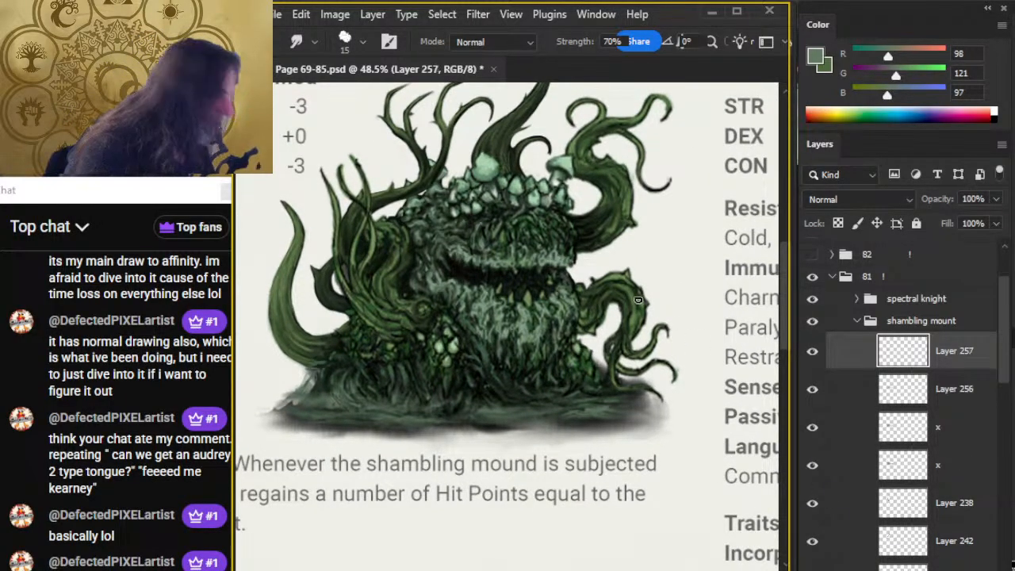
key(b)
alt+click(456, 279)
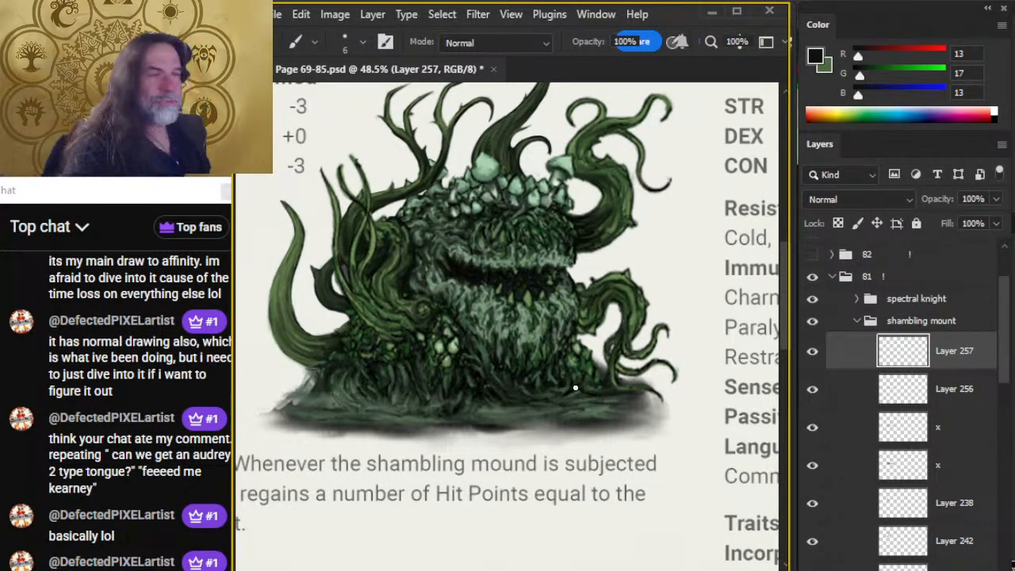
key(ctrl+space)
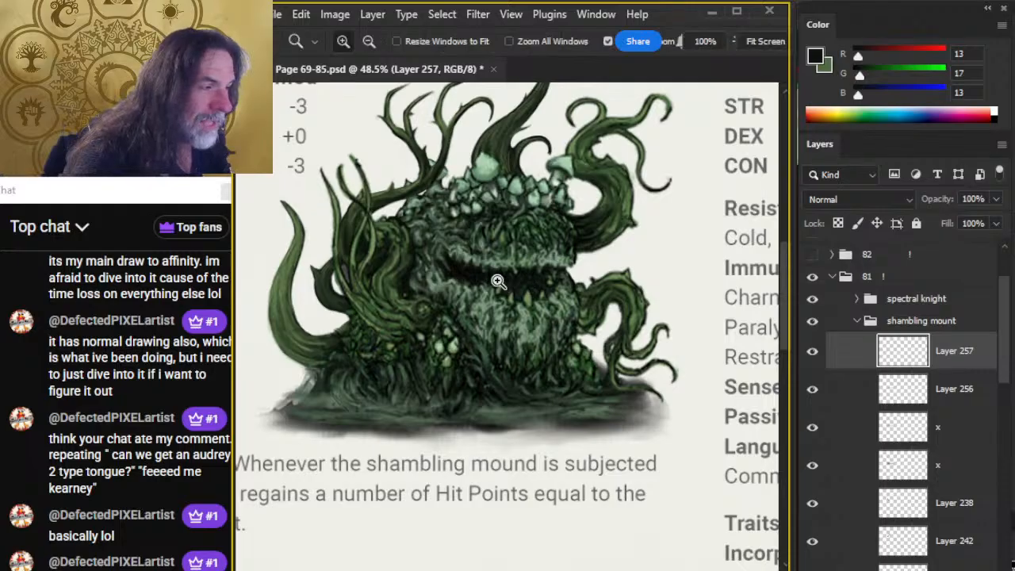
mouse_move(493, 277)
mouse_down()
mouse_move(525, 283)
mouse_move(507, 207)
mouse_move(490, 229)
mouse_move(497, 219)
mouse_move(510, 245)
mouse_move(496, 222)
mouse_move(509, 255)
mouse_move(497, 285)
mouse_move(521, 251)
mouse_move(498, 219)
mouse_move(515, 192)
mouse_move(512, 168)
mouse_up()
key(bracketright)
key(bracketright)
key(bracketright)
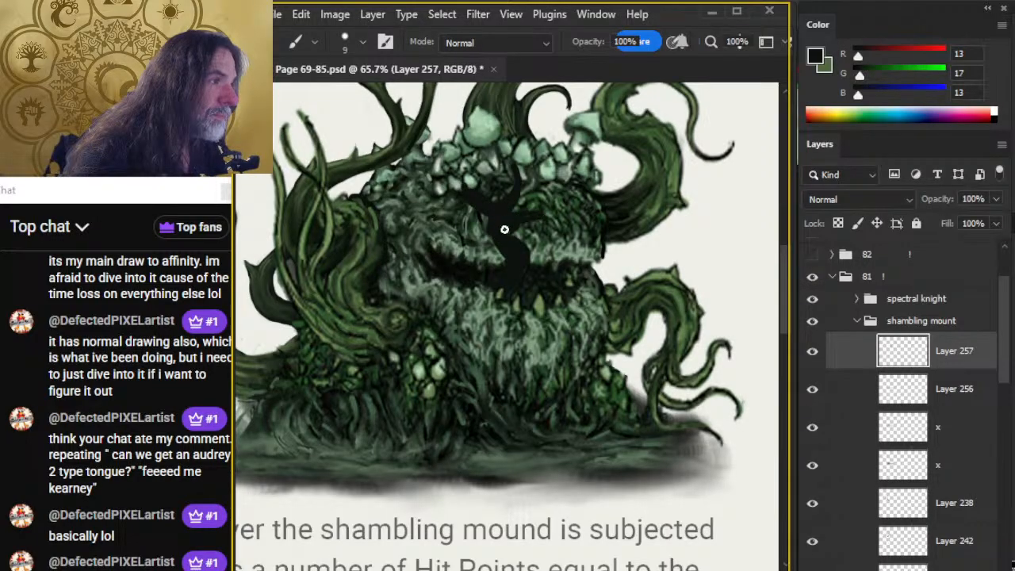
Refine the dark tongue's side branches and stem edges, alternating the size 5 eraser with the size 9 brush.
key(e)
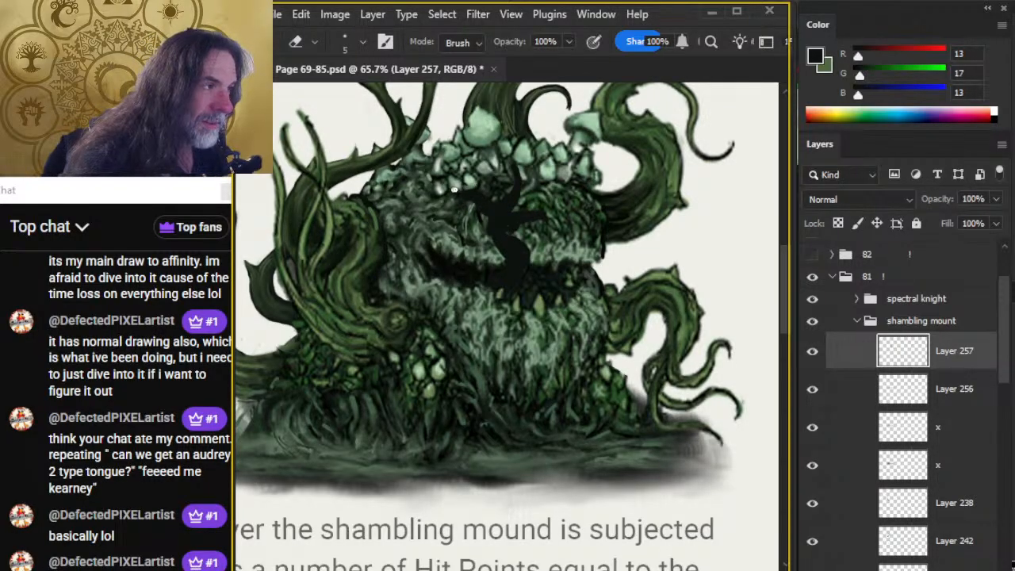
key(b)
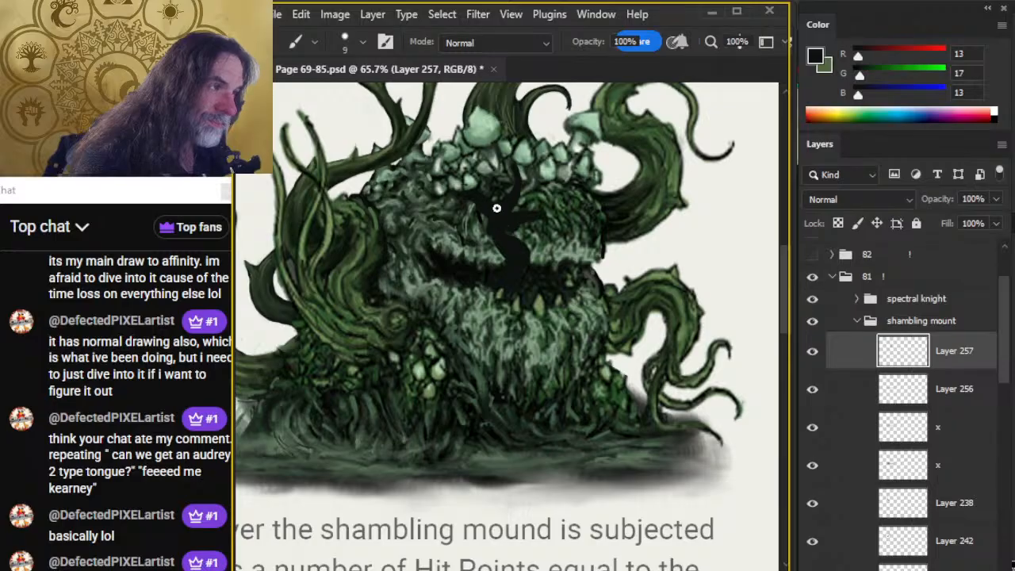
key(e)
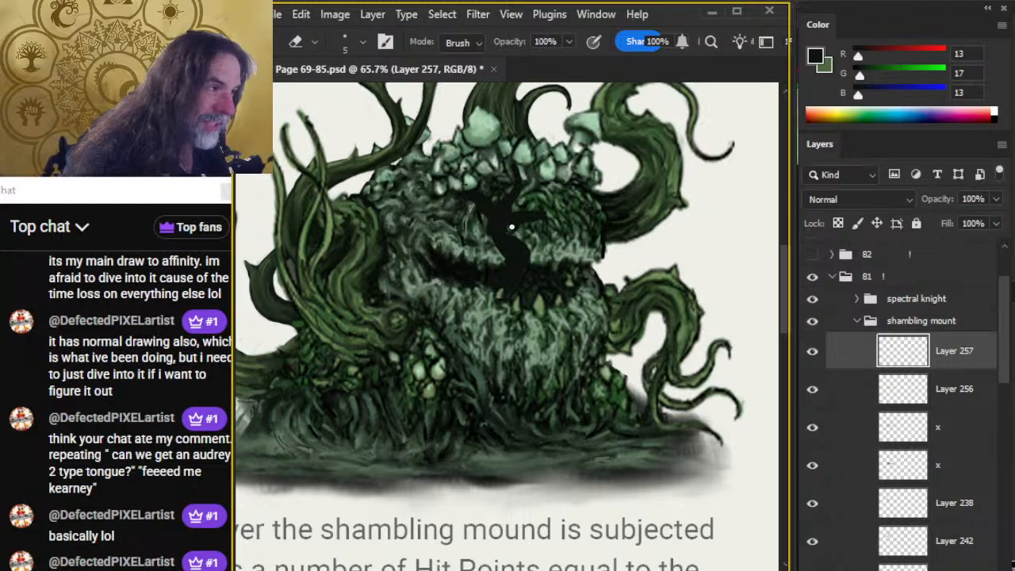
key(b)
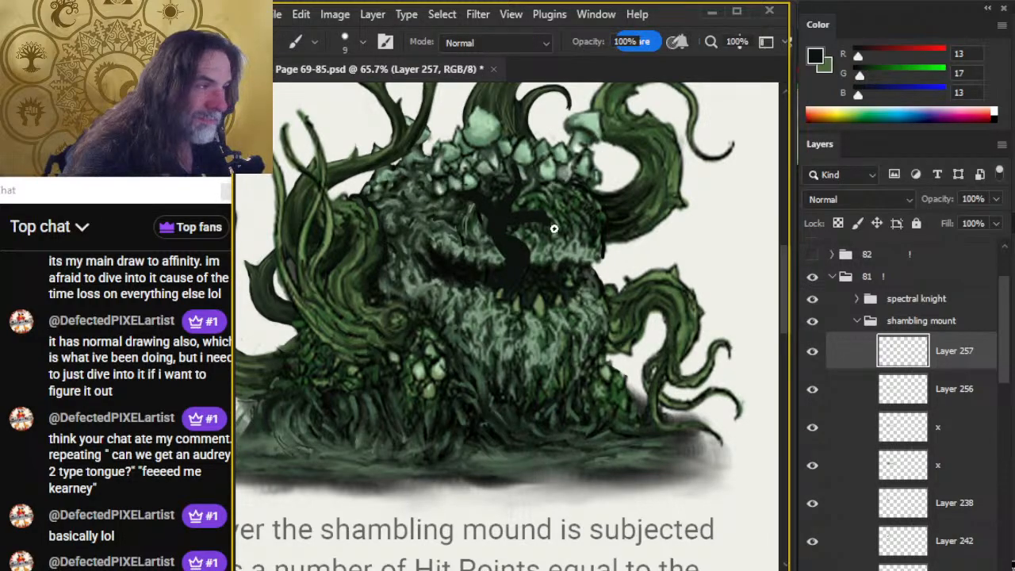
key(e)
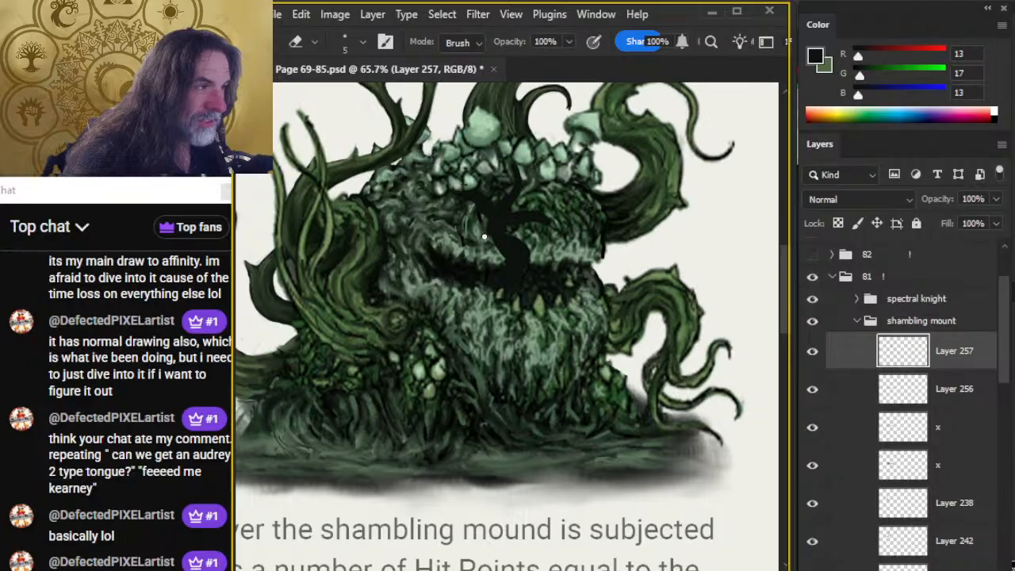
key(b)
key(e)
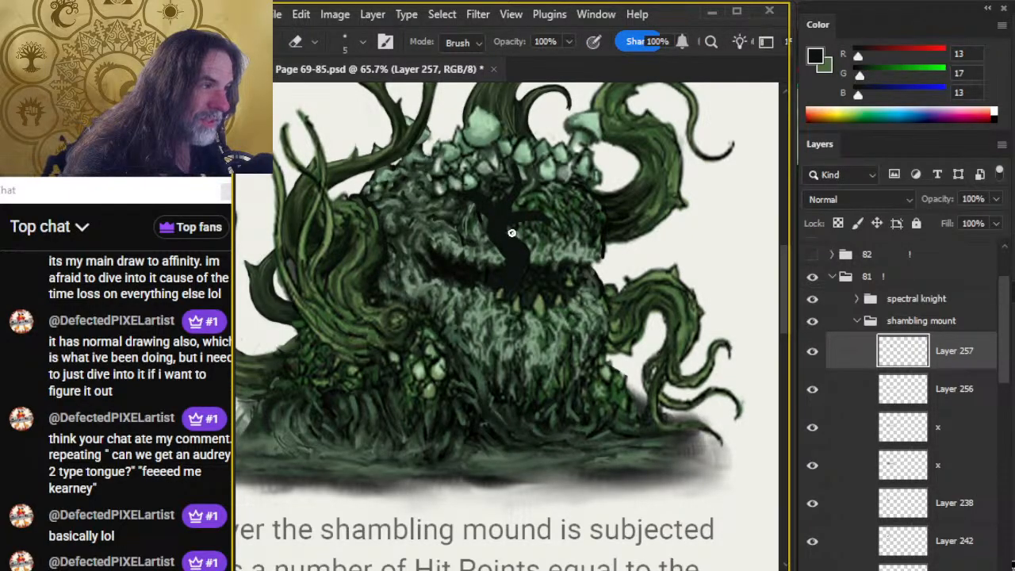
key(b)
key(e)
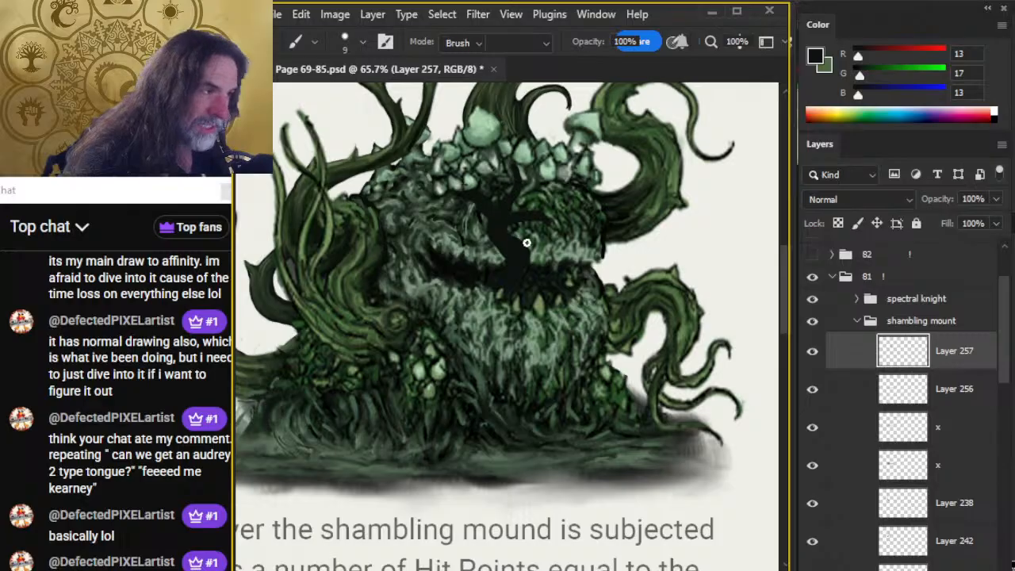
key(b)
Repaint the tongue shape in darker RGB 7, 11, 6, extend its upper tip into the mushrooms, and trim its edges.
alt+click(465, 268)
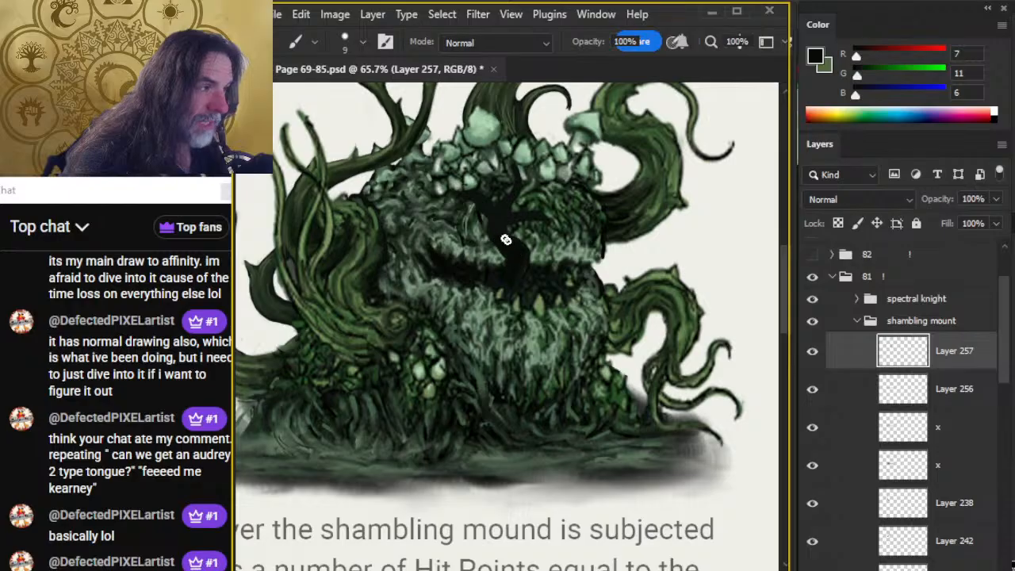
drag(494, 231, 509, 168)
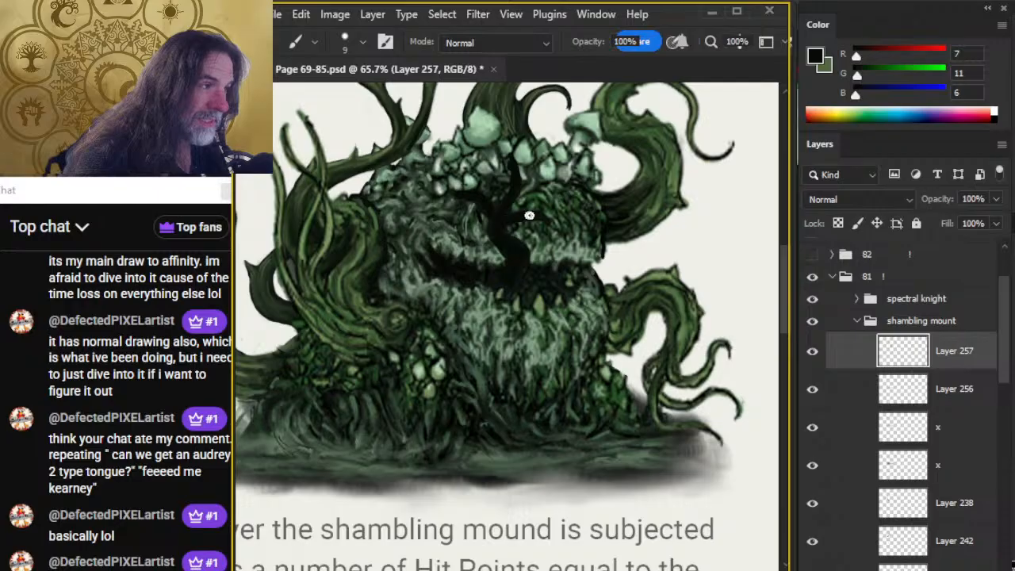
key(e)
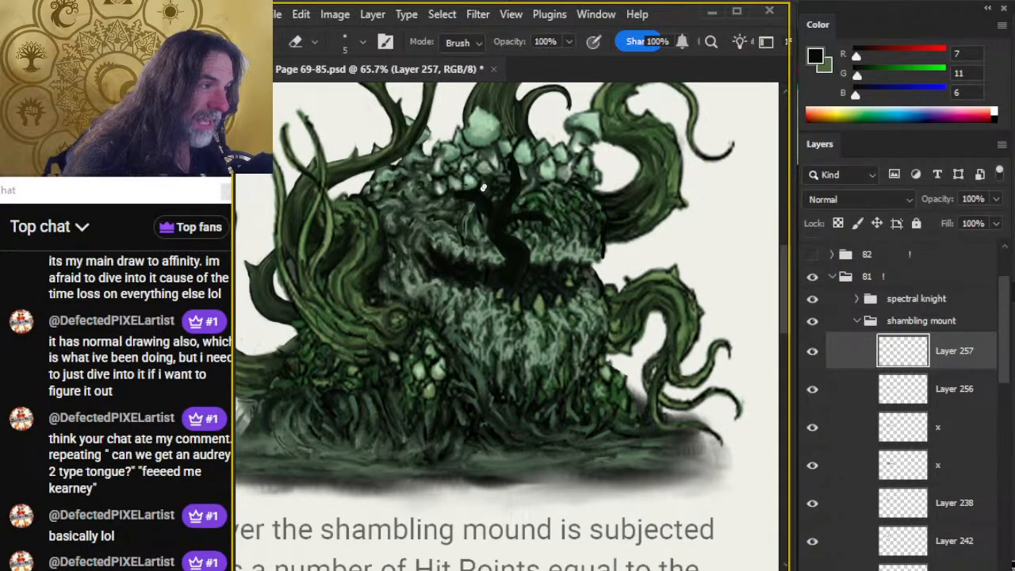
key(b)
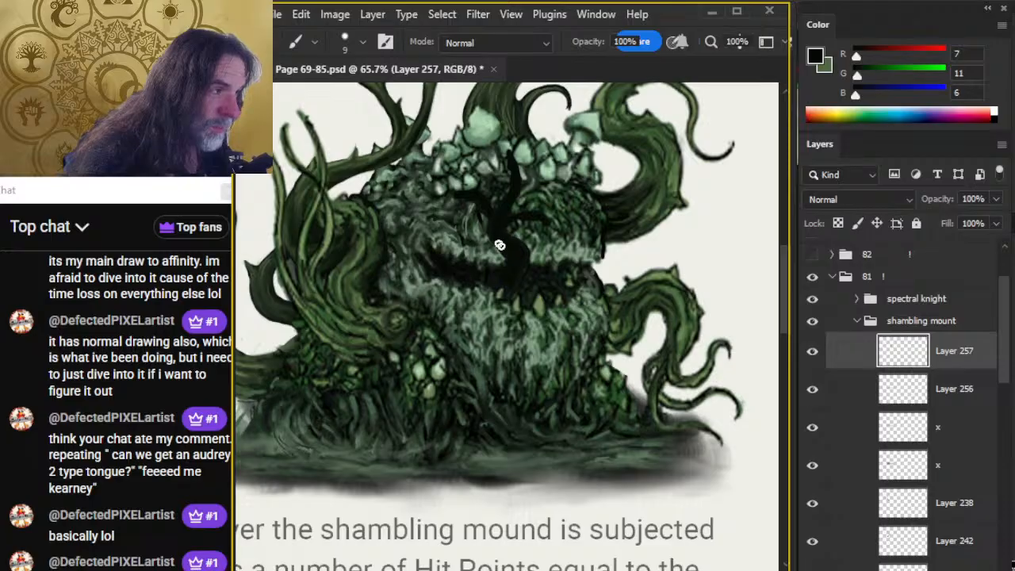
key(e)
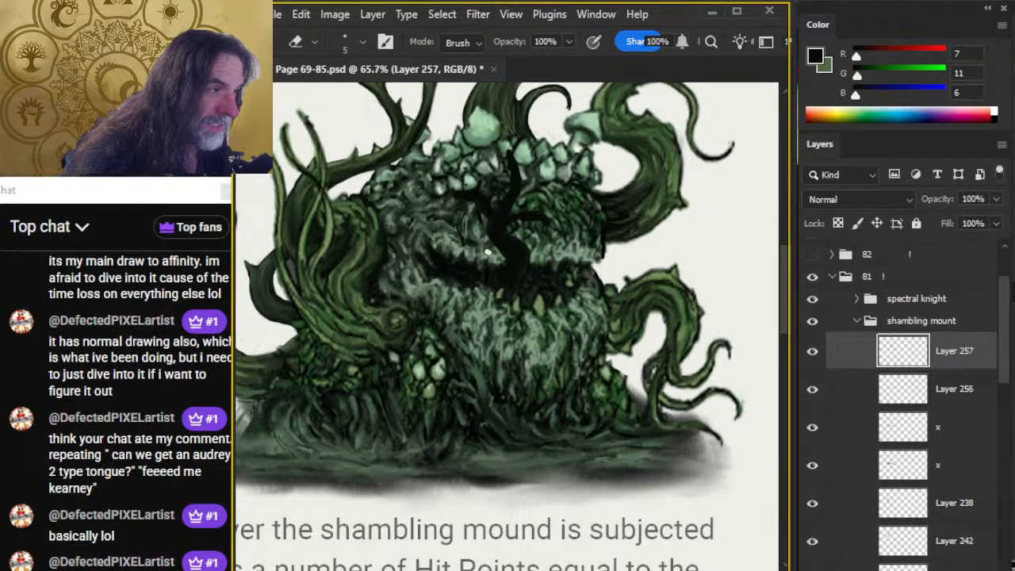
key(b)
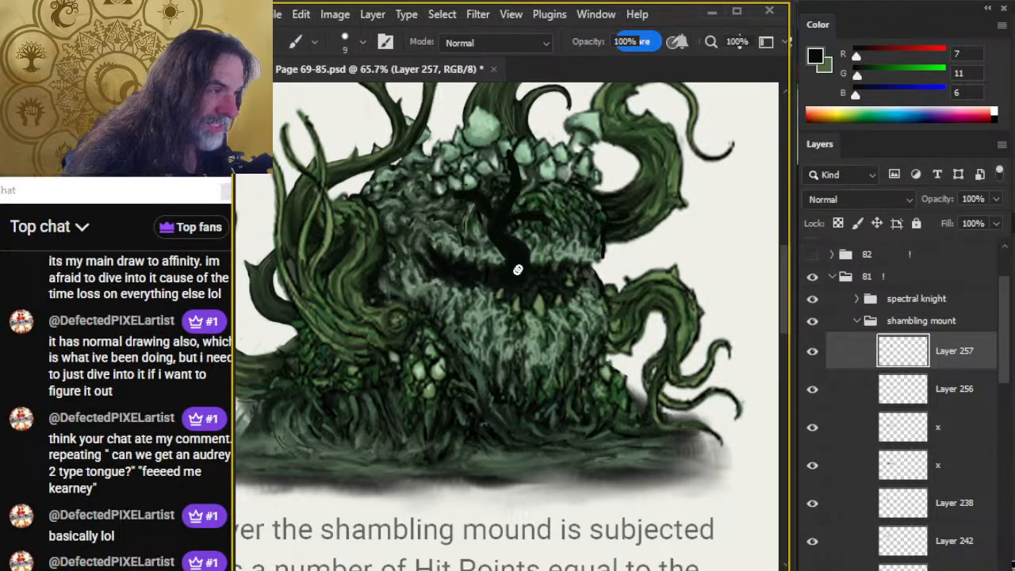
key(e)
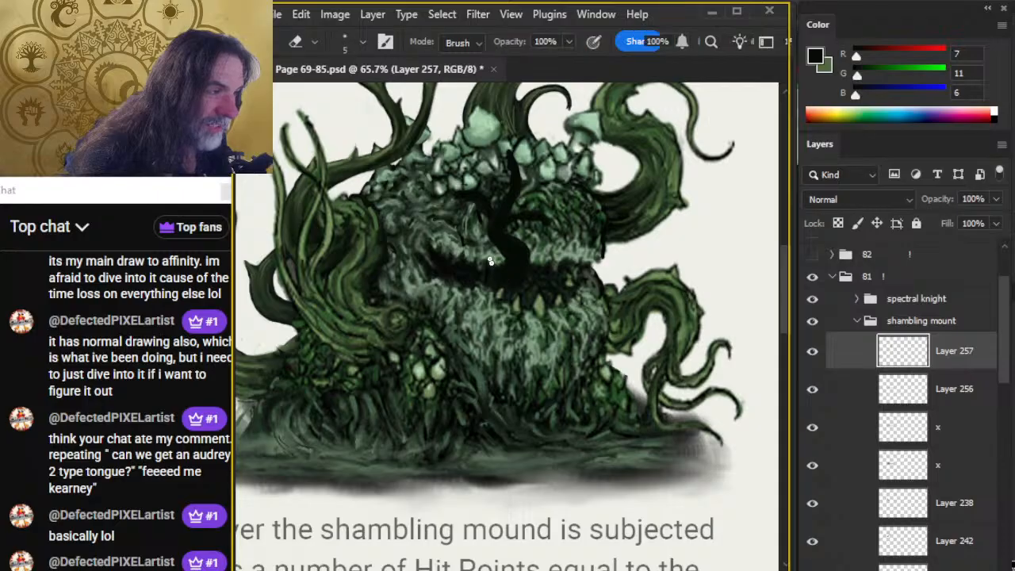
key(b)
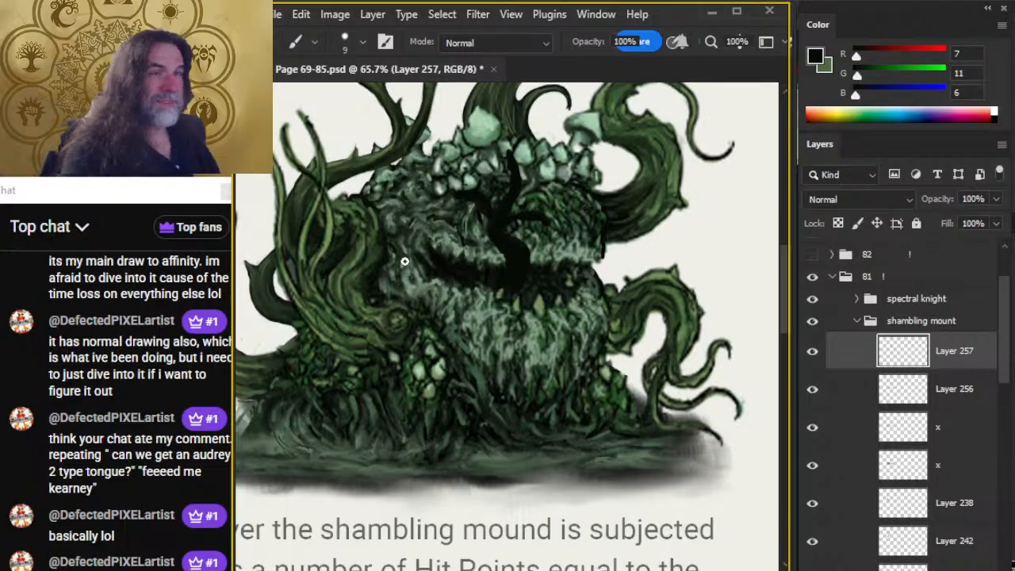
Thicken the tongue's upper tip into a rounded knob and reshape both side branches into curving points.
drag(525, 222, 482, 309)
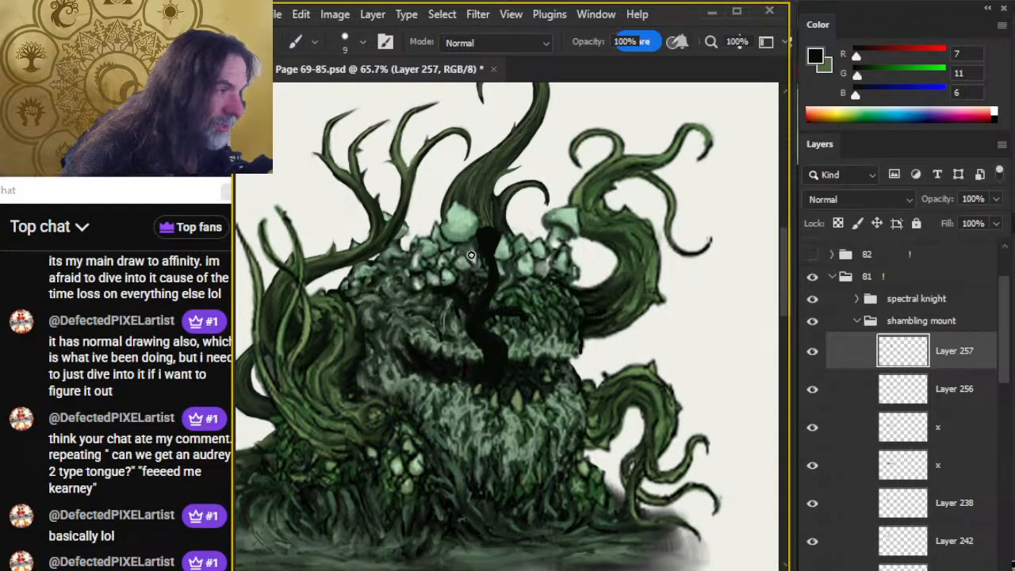
key(e)
key(b)
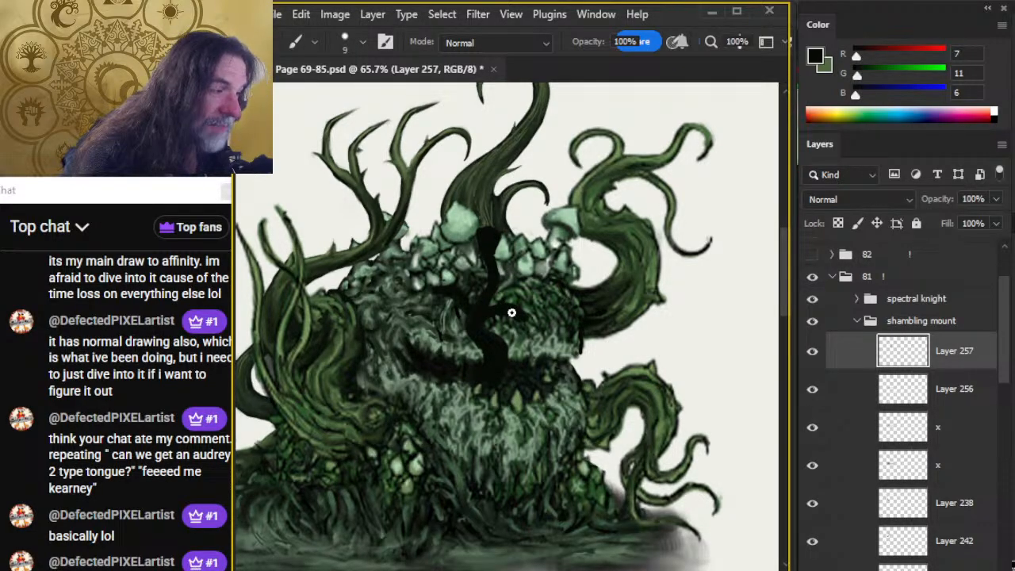
key(e)
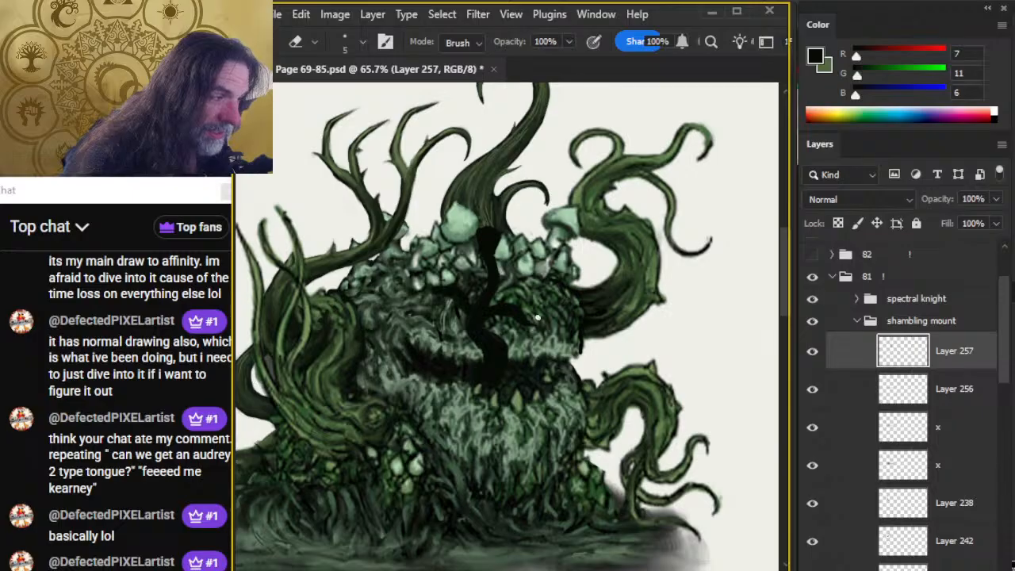
key(b)
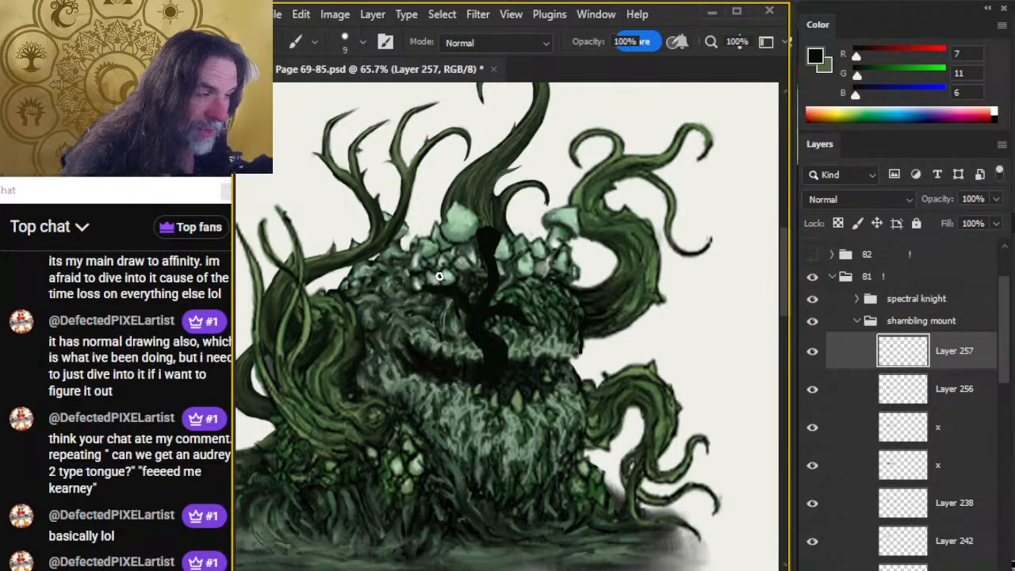
key(e)
key(b)
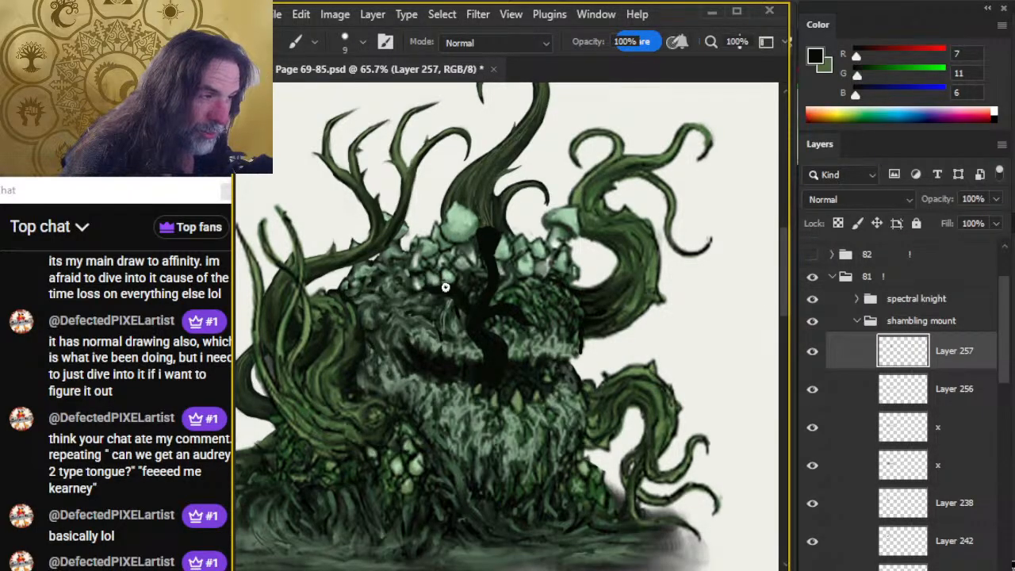
key(e)
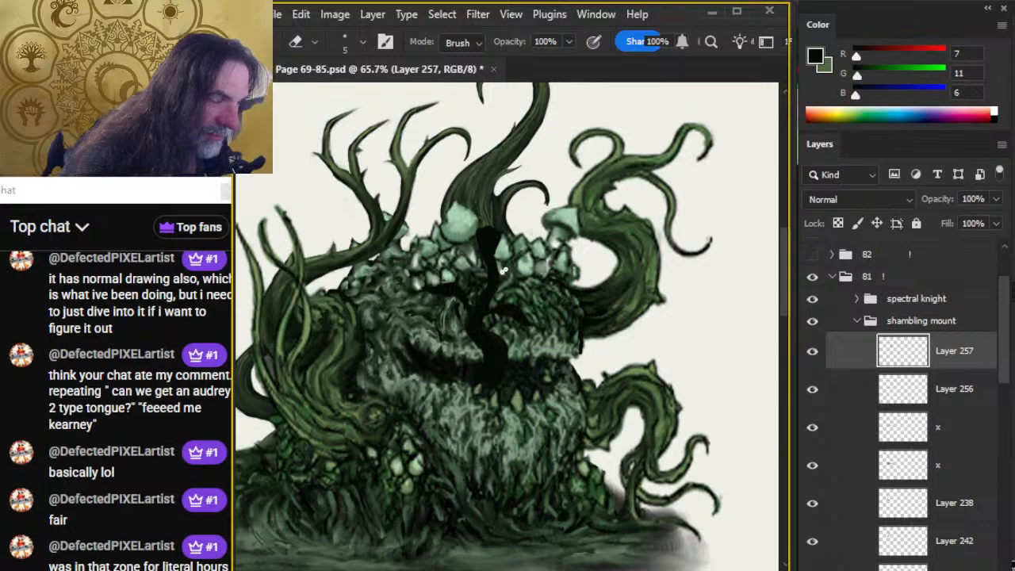
key(b)
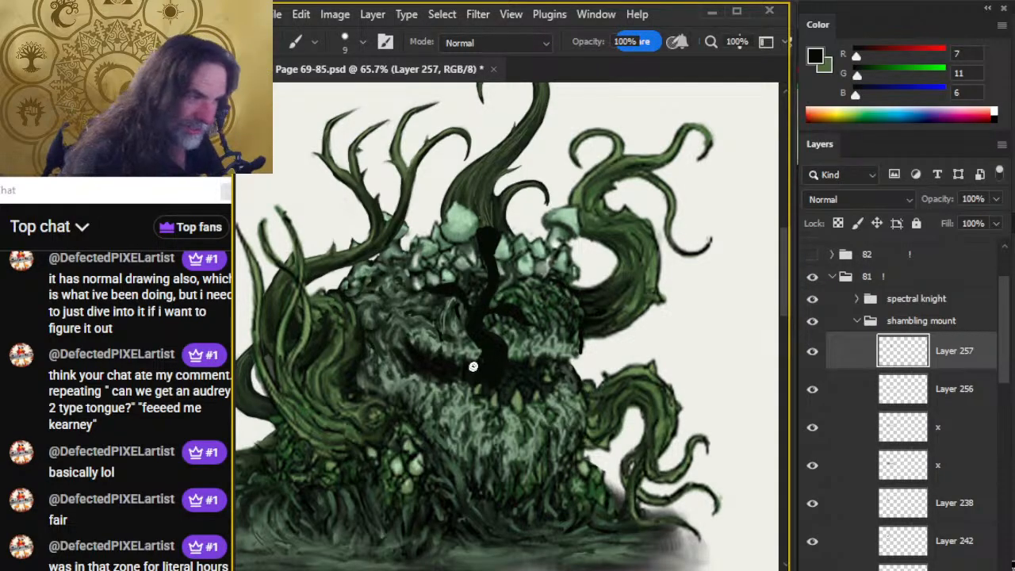
Smudge the tongue's root into the mouth at size 15 and 70% strength, cleaning its edge with the size 5 eraser.
key(r)
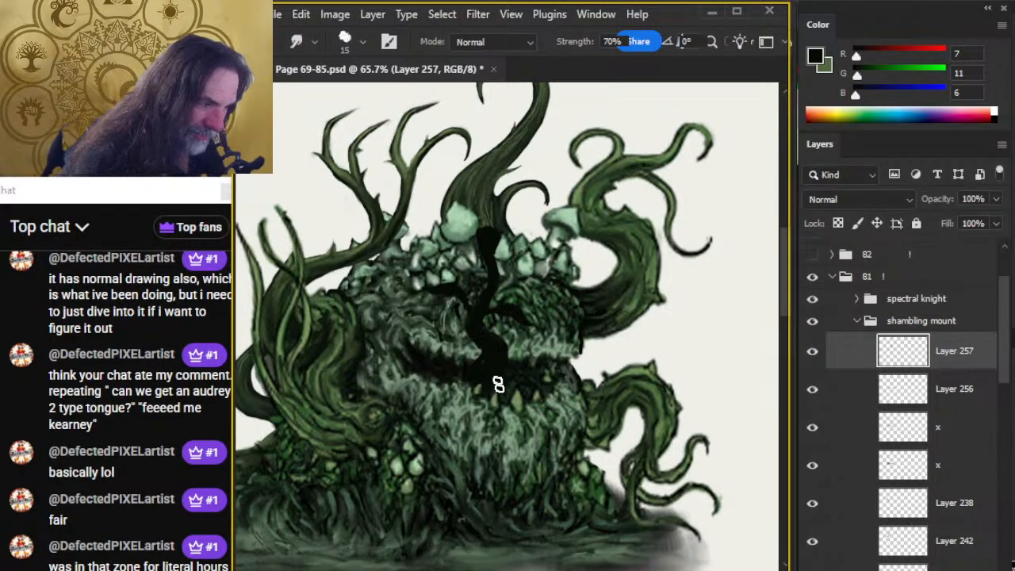
drag(498, 385, 505, 395)
key(e)
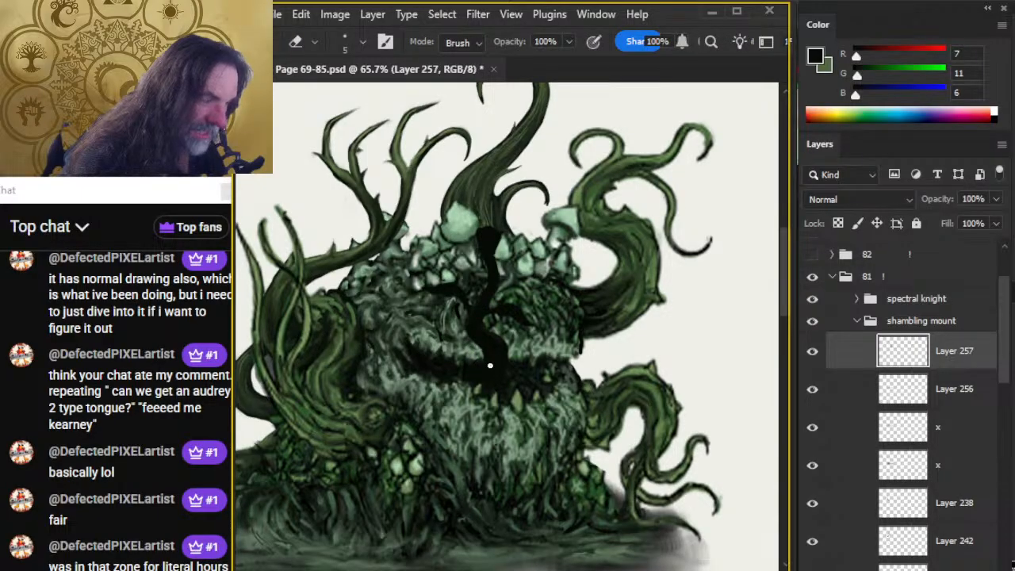
key(r)
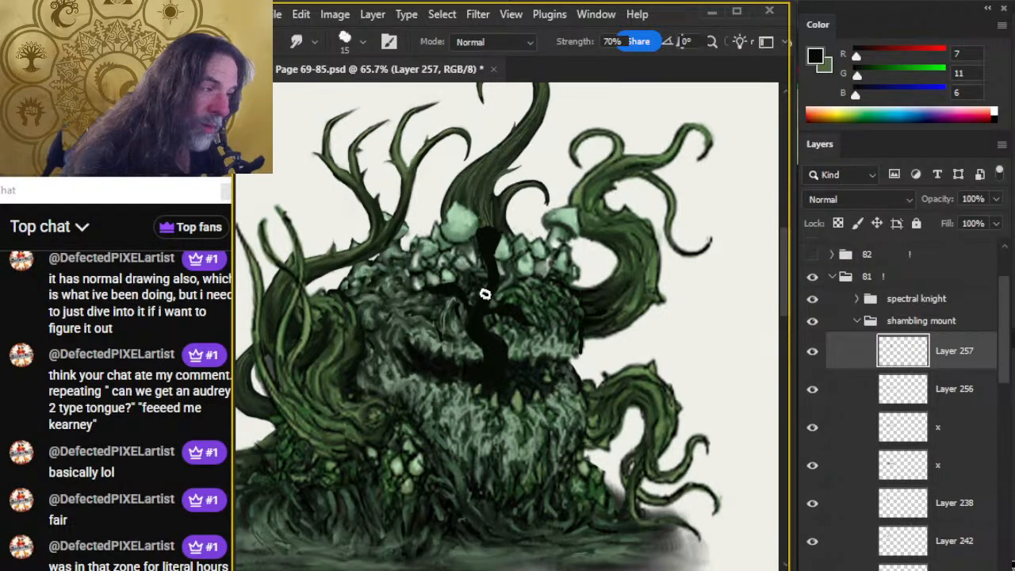
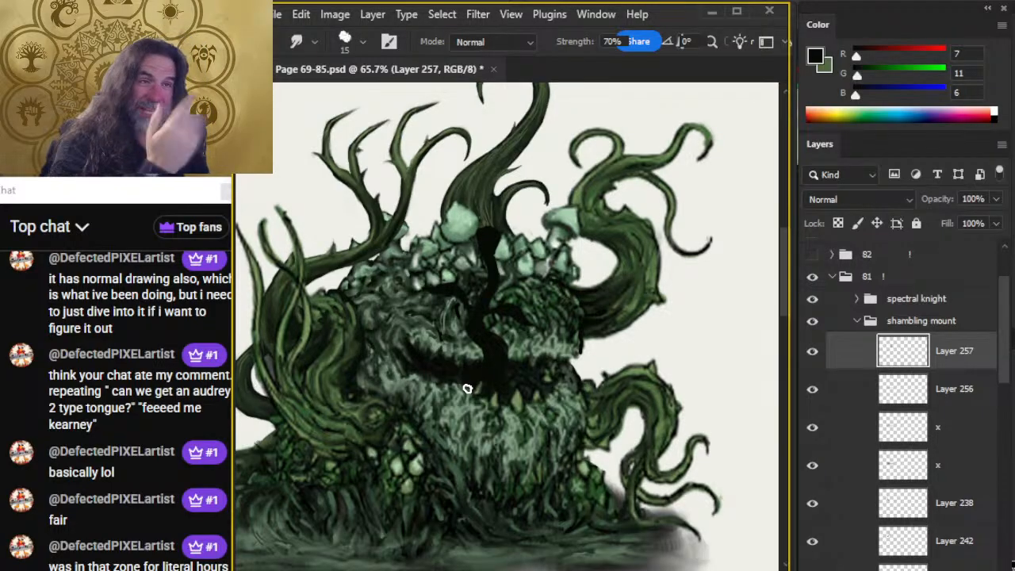
Refine the tongue's left side branch into a thin curving point, alternating the size 5 brush and size 5 eraser.
key(b)
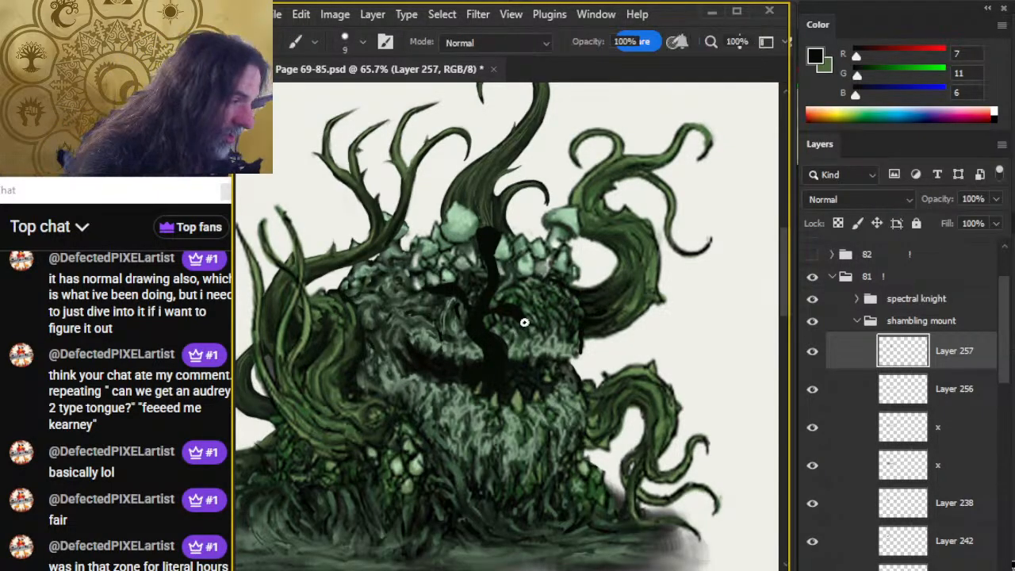
key(bracketleft)
key(bracketleft)
key(bracketleft)
key(e)
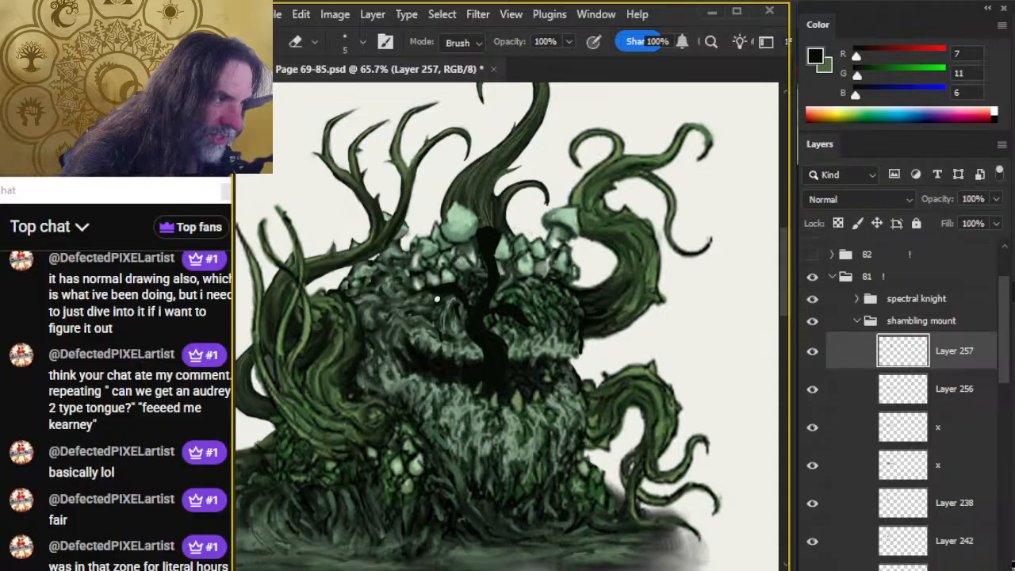
key(b)
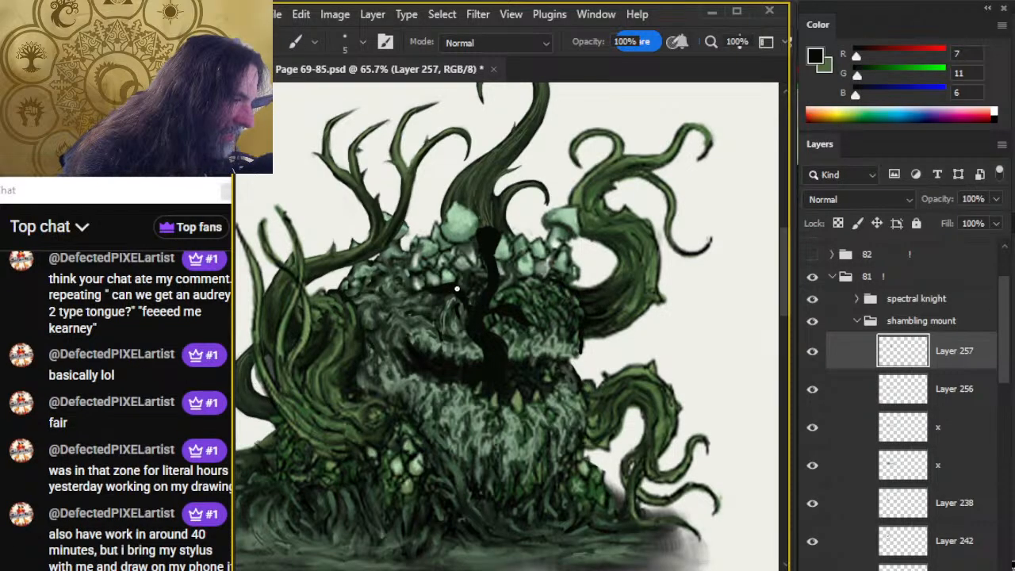
key(e)
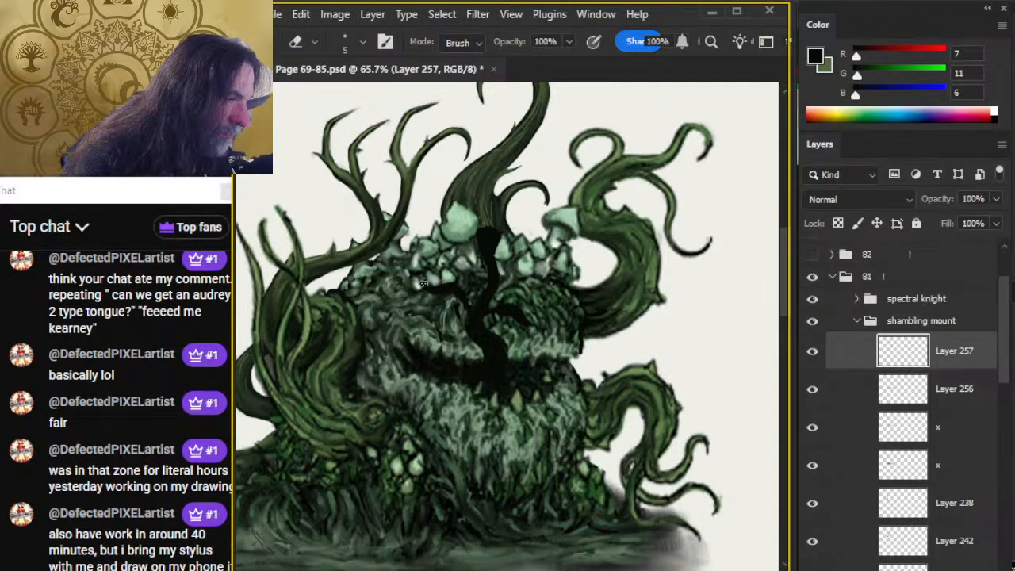
key(b)
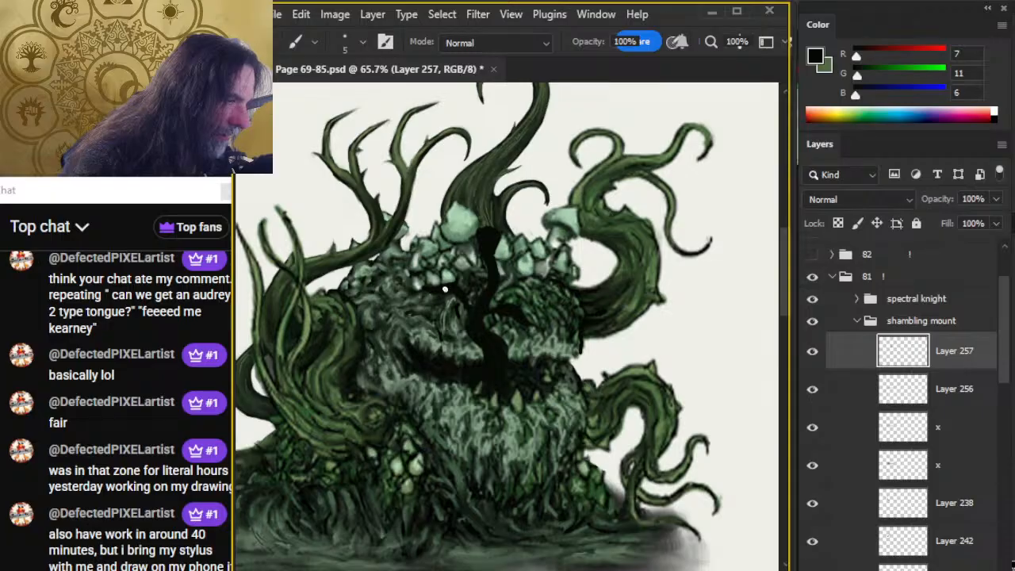
key(e)
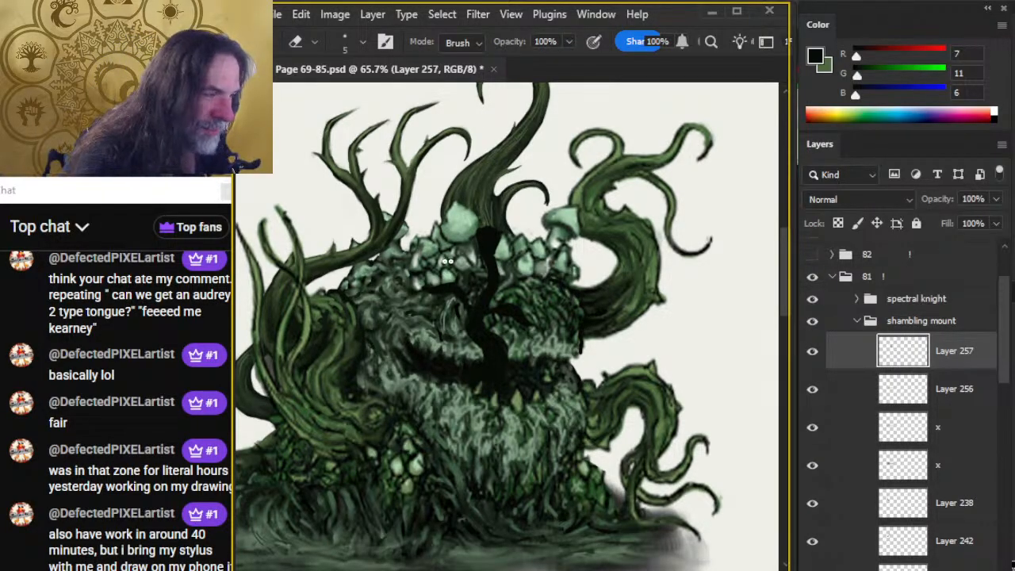
Paint small pointed spikes on both sides of the stem just below the tongue's knob, trimming them with the size 5 eraser.
key(b)
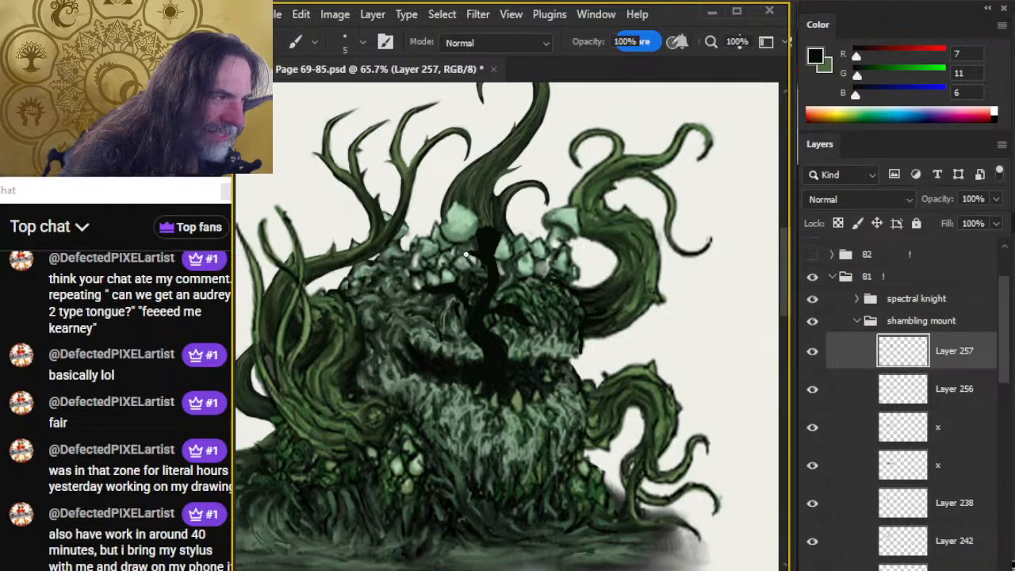
key(e)
key(b)
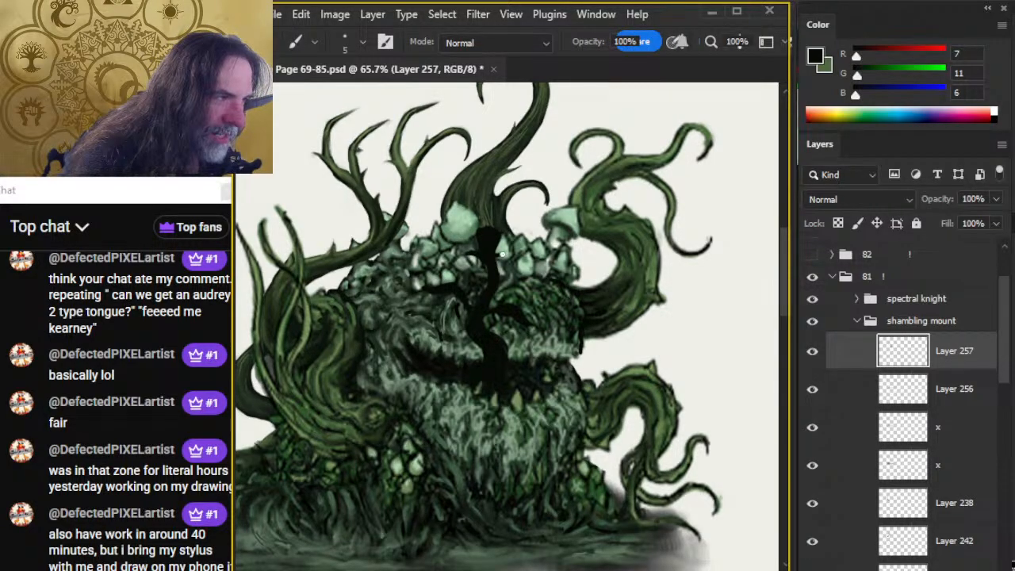
key(e)
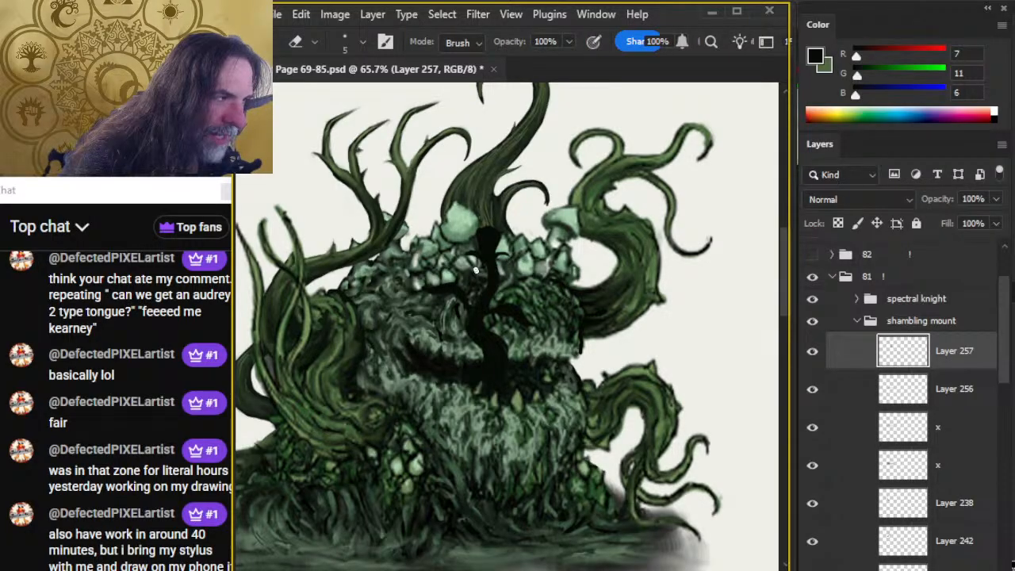
key(b)
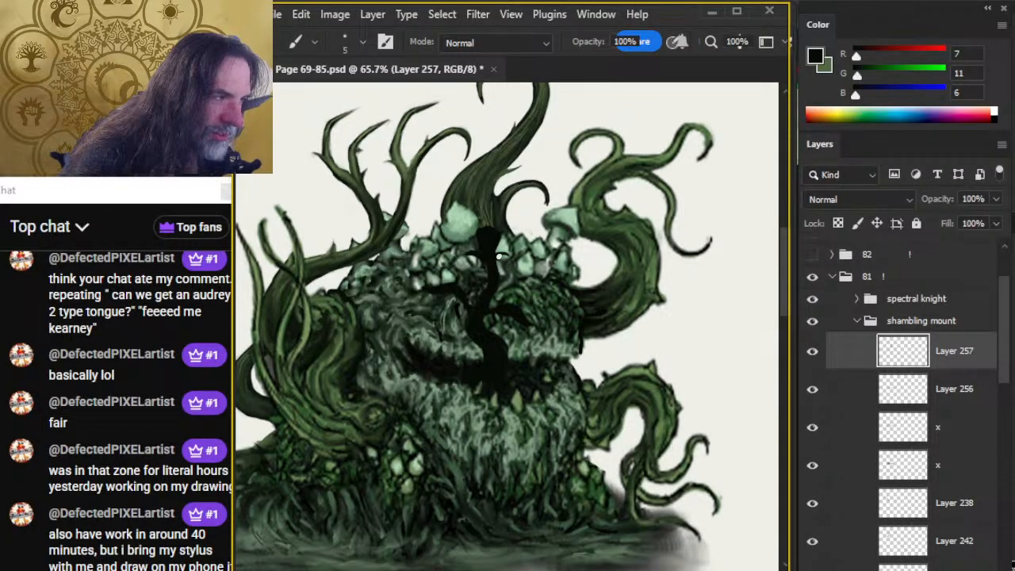
key(e)
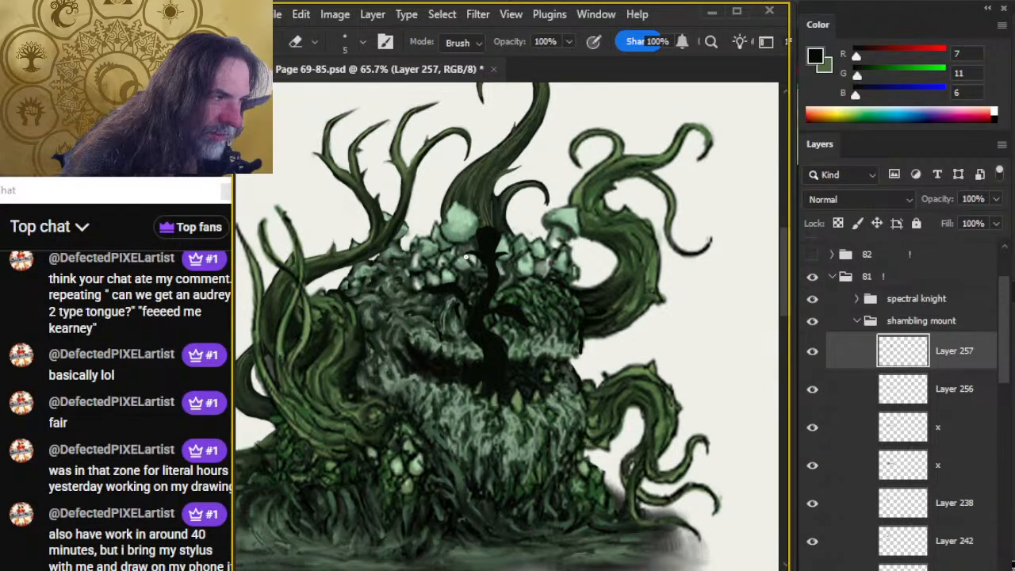
key(b)
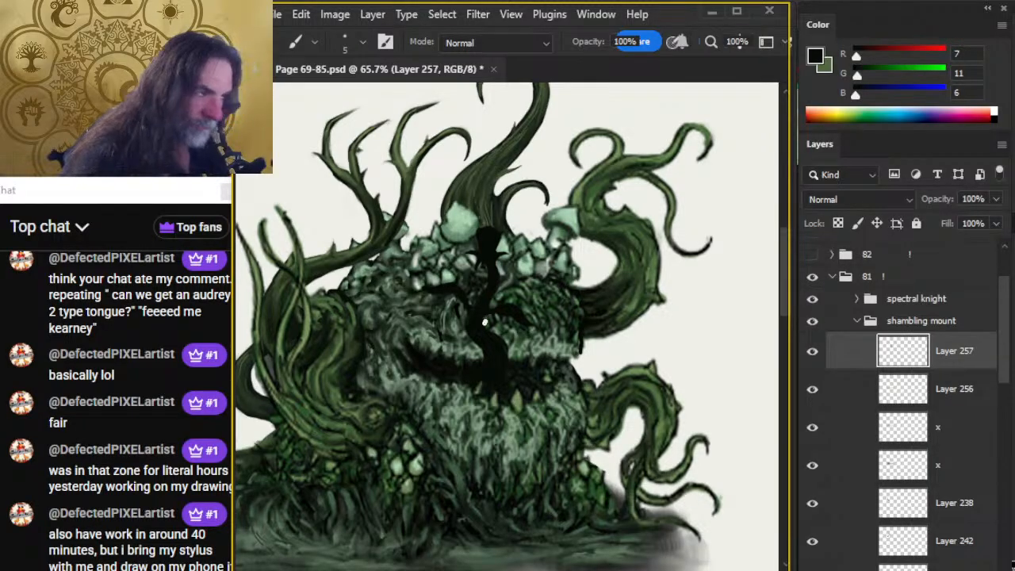
Reshape the edges and tips of both tongue side branches with the size 5 brush and eraser.
key(e)
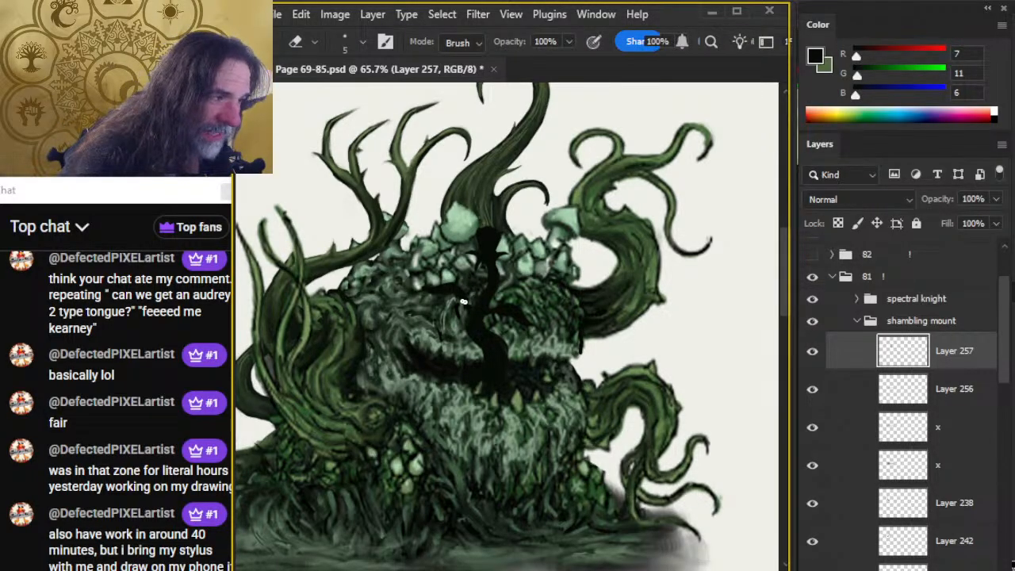
key(b)
key(e)
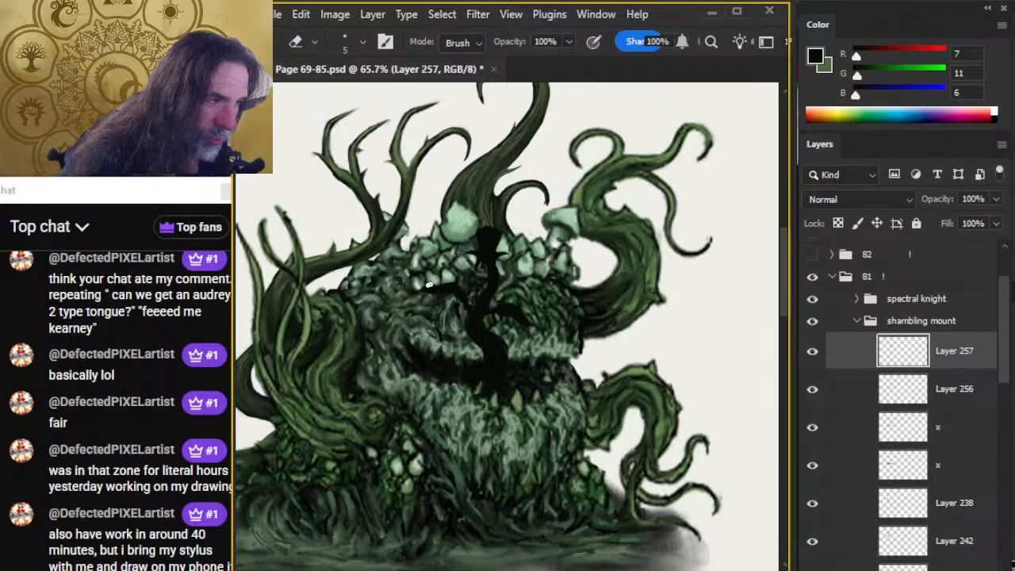
key(b)
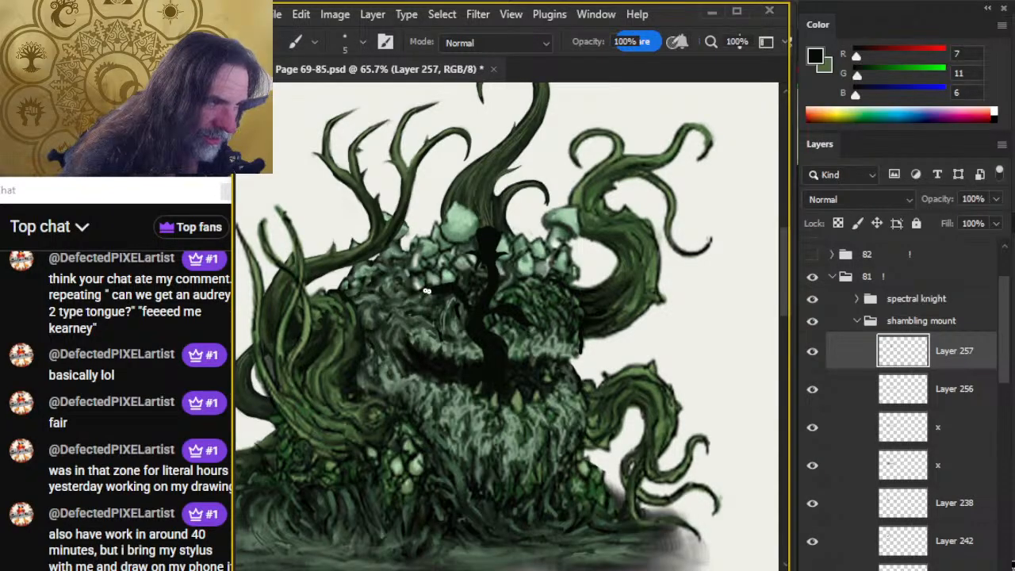
key(e)
key(b)
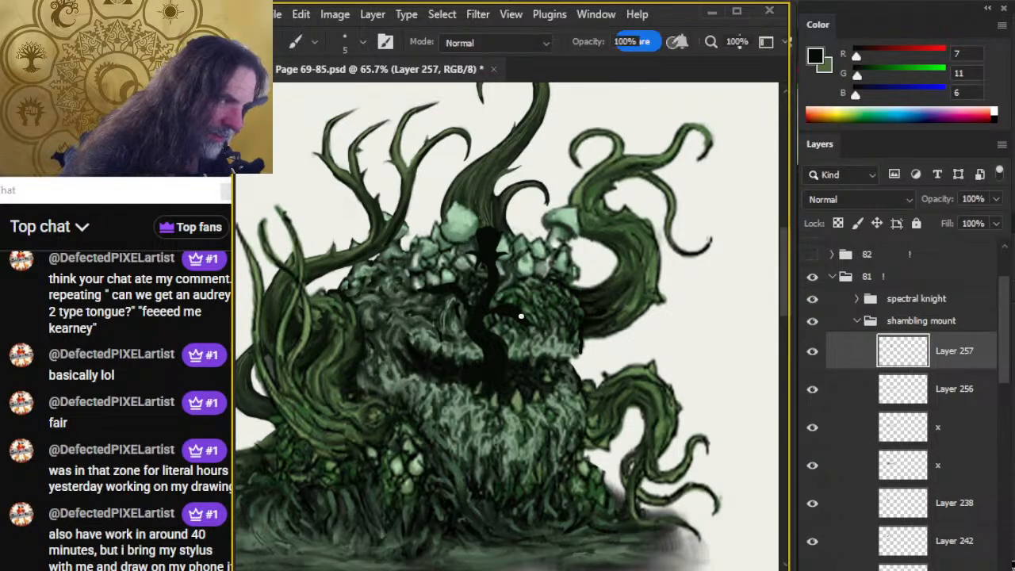
key(e)
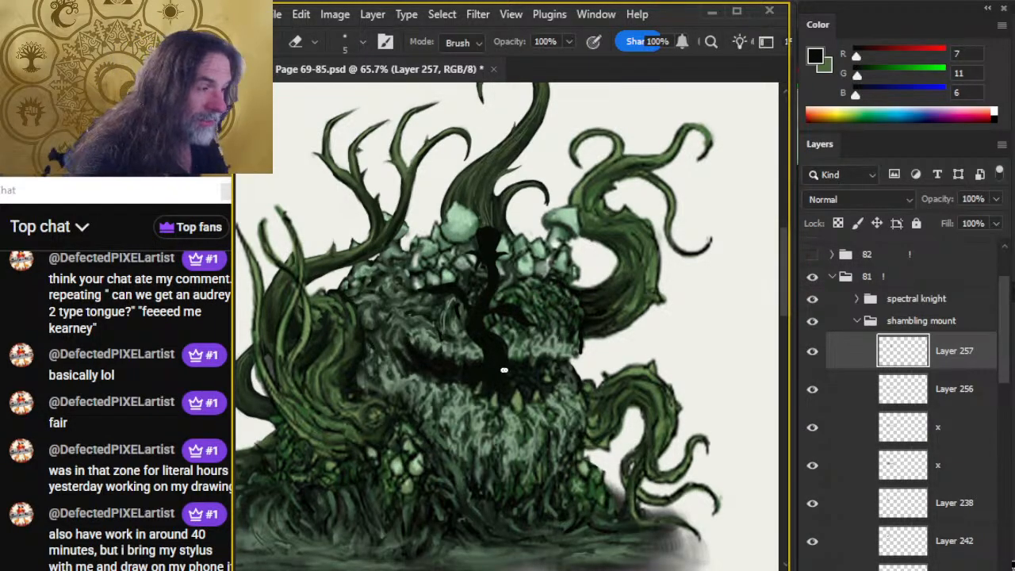
Rotate the tongue slightly clockwise with Free Transform and move it right along the mouth.
key(l)
right_click(512, 319)
click(569, 488)
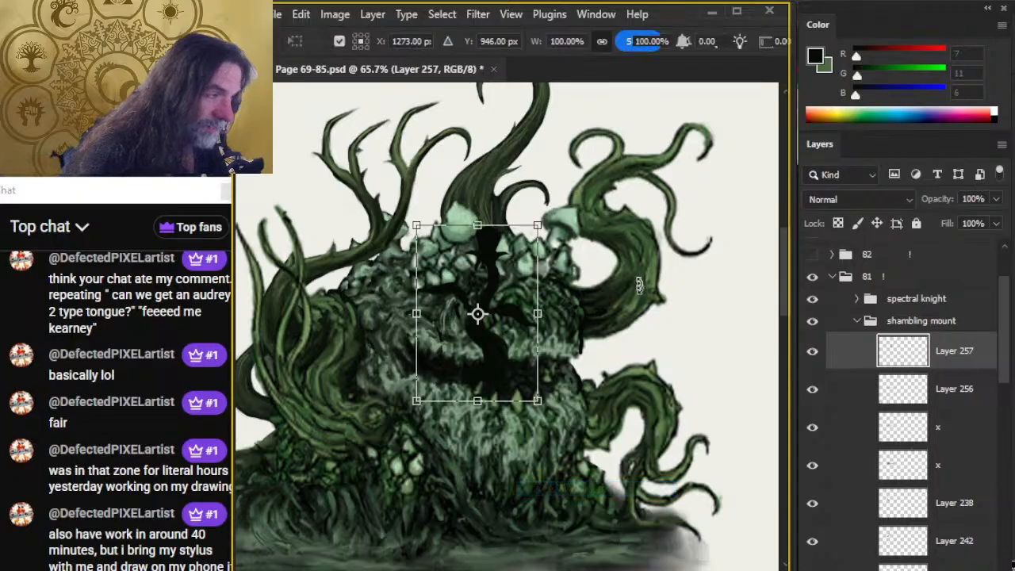
drag(640, 286, 658, 272)
key(Return)
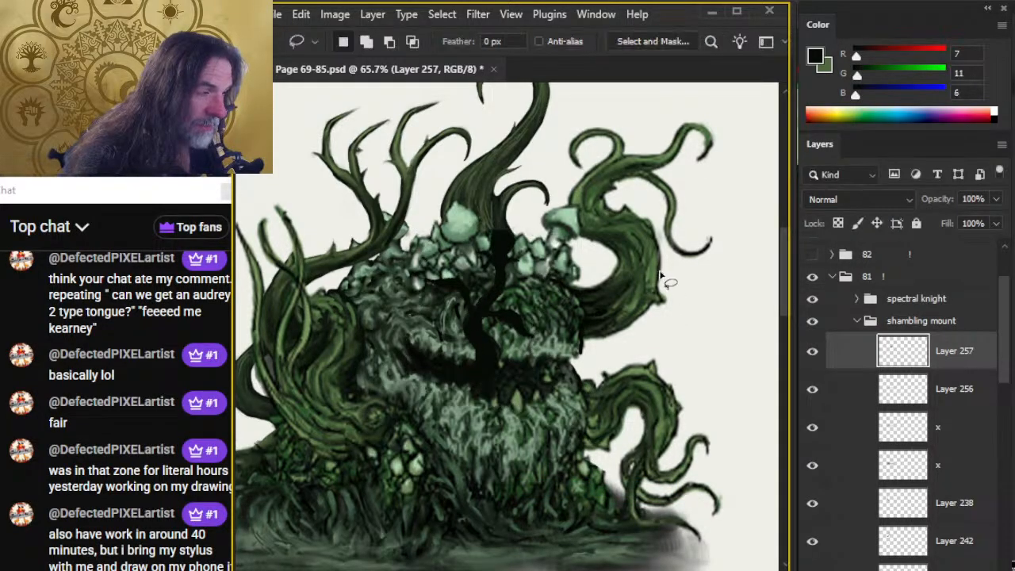
key(v)
mouse_move(528, 385)
mouse_down()
mouse_move(572, 405)
mouse_move(556, 349)
mouse_move(555, 376)
mouse_up()
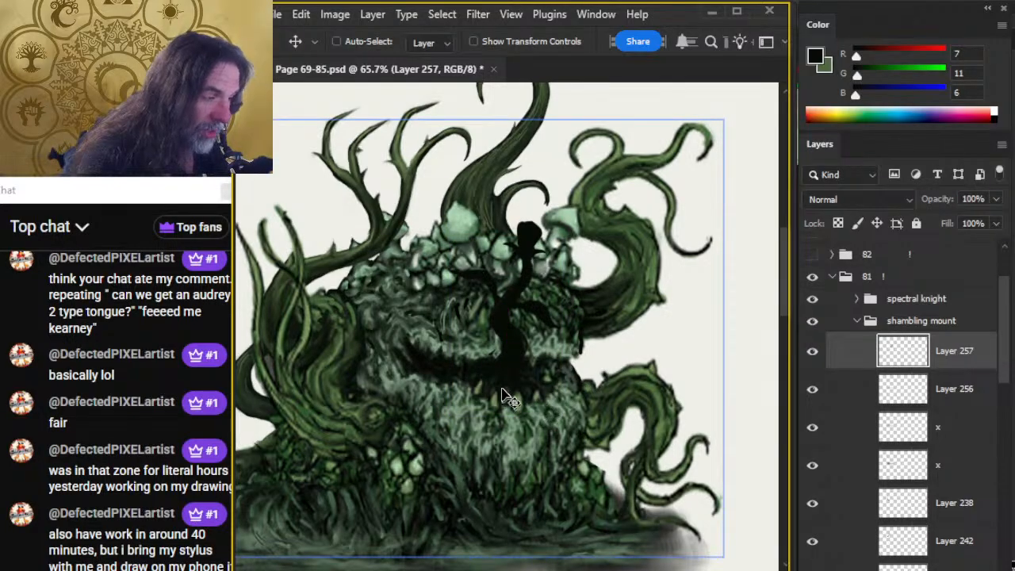
Blend the tongue's root into the mouth behind the lower teeth, using the Smudge tool at 70% strength and the size 5 eraser.
key(e)
key(r)
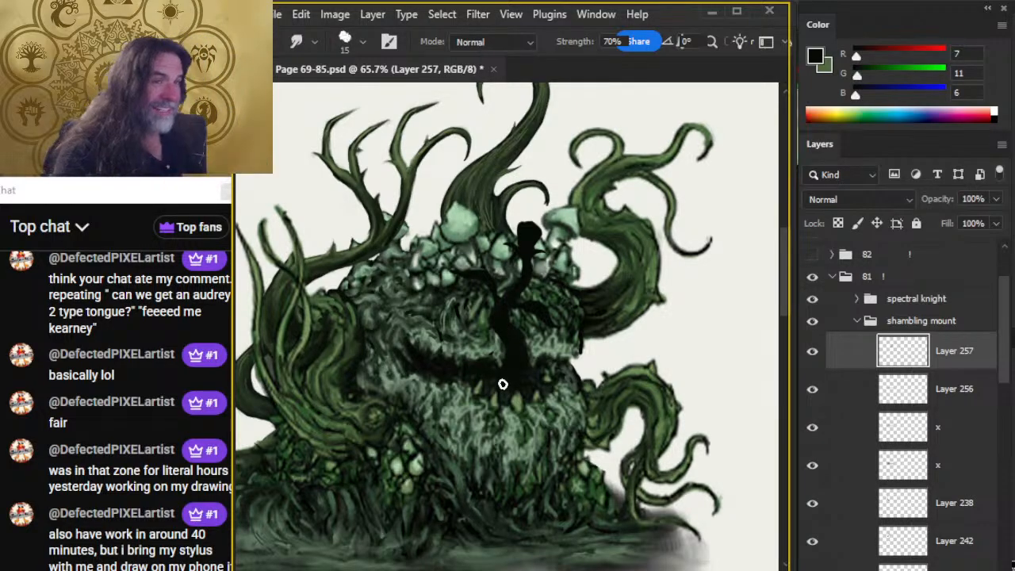
key(e)
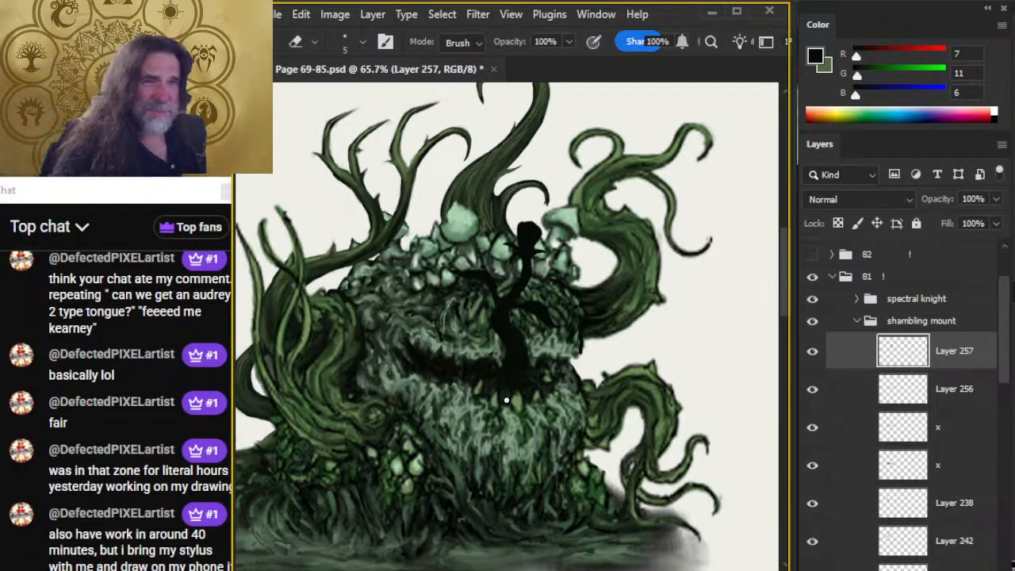
key(r)
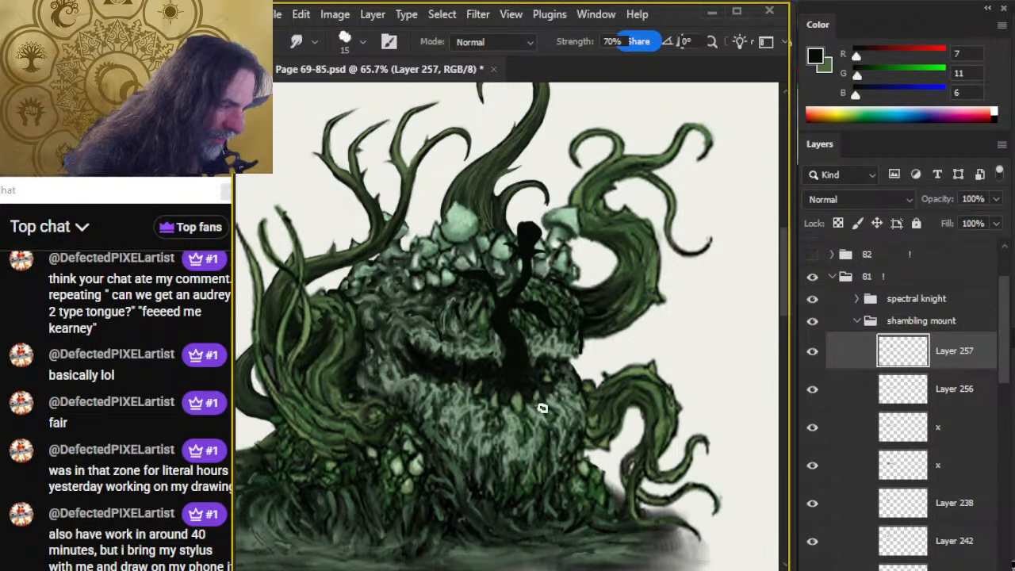
key(e)
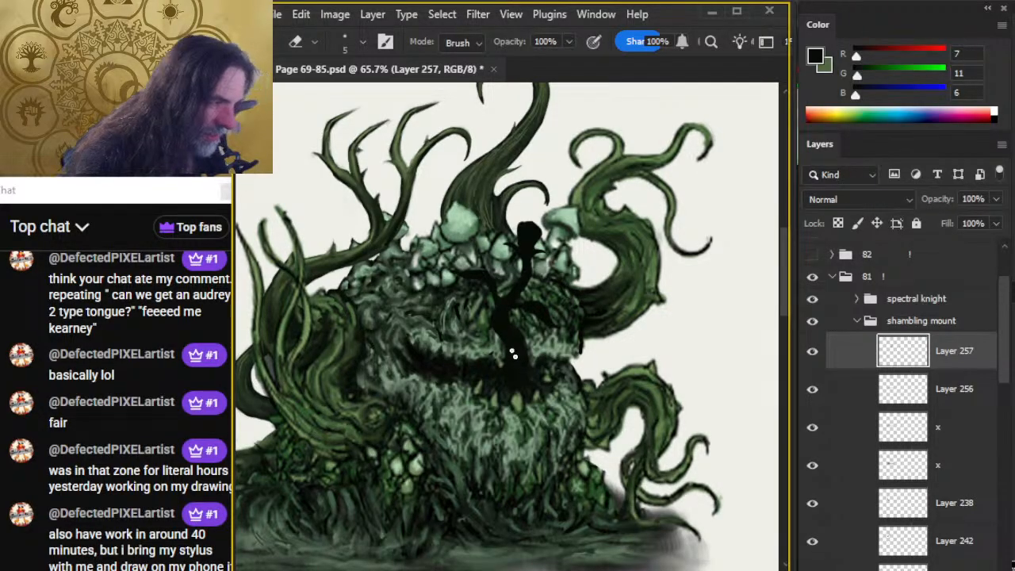
key(r)
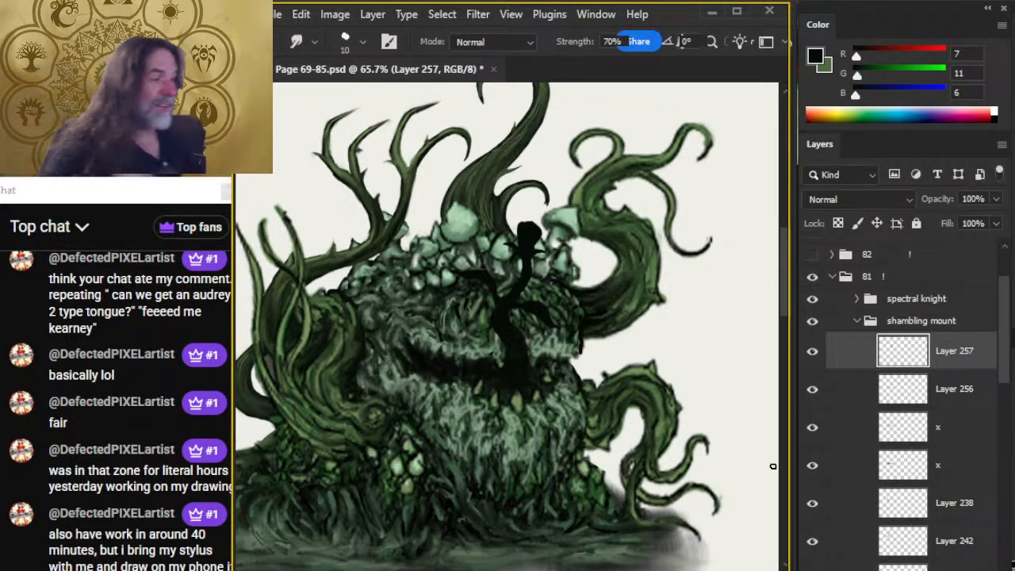
Move the tongue toward the mouth's left corner and rotate it counter-clockwise so it leans left over the mushrooms.
key(v)
mouse_move(623, 428)
mouse_down()
mouse_move(551, 393)
mouse_move(561, 412)
mouse_up()
key(l)
right_click(555, 367)
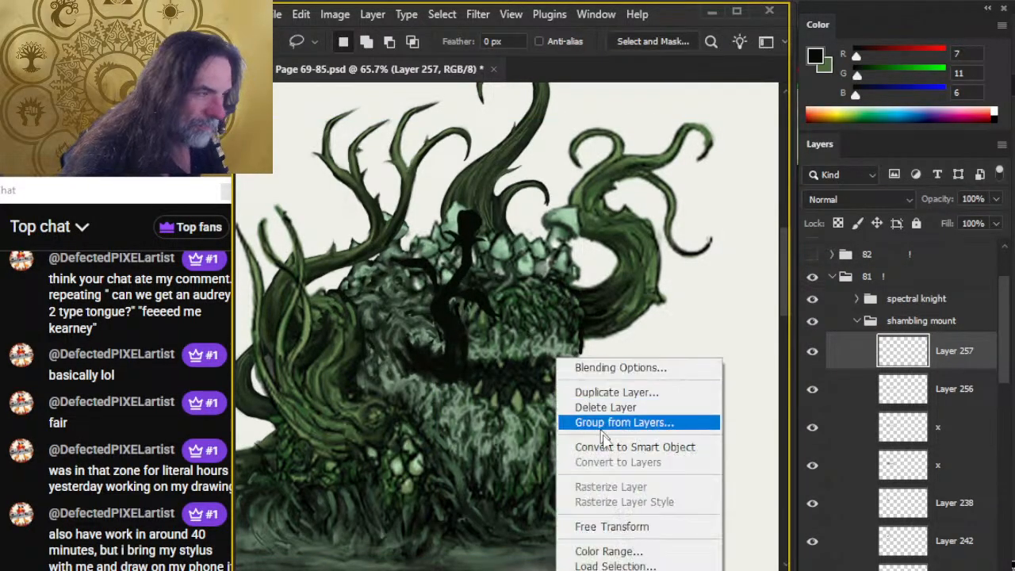
click(561, 522)
drag(560, 519, 602, 434)
key(Return)
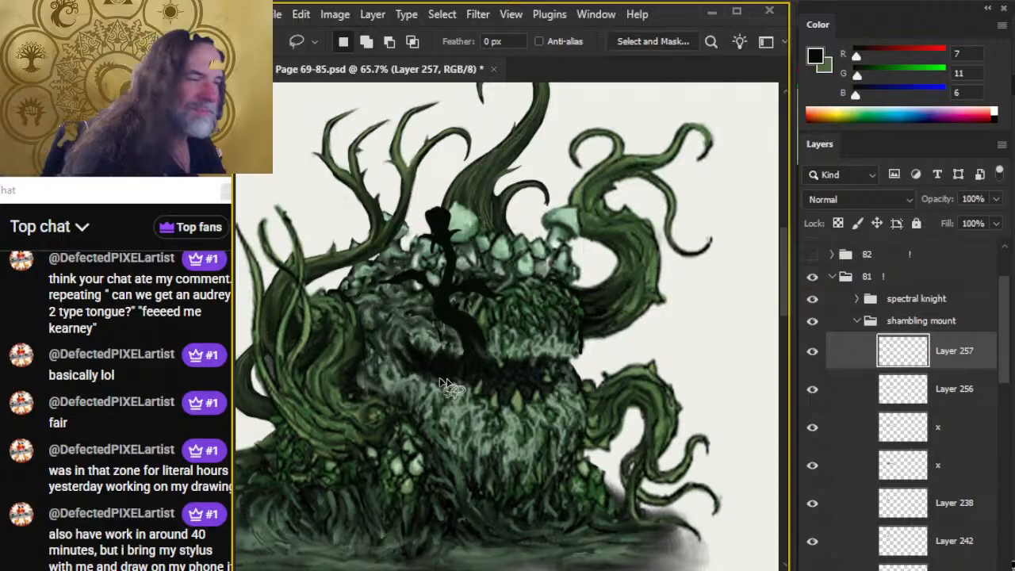
key(v)
drag(541, 392, 528, 389)
Blend the tongue's root with the size 5 eraser and a size 20 smudge at 70% strength, and shift the tongue slightly left.
key(e)
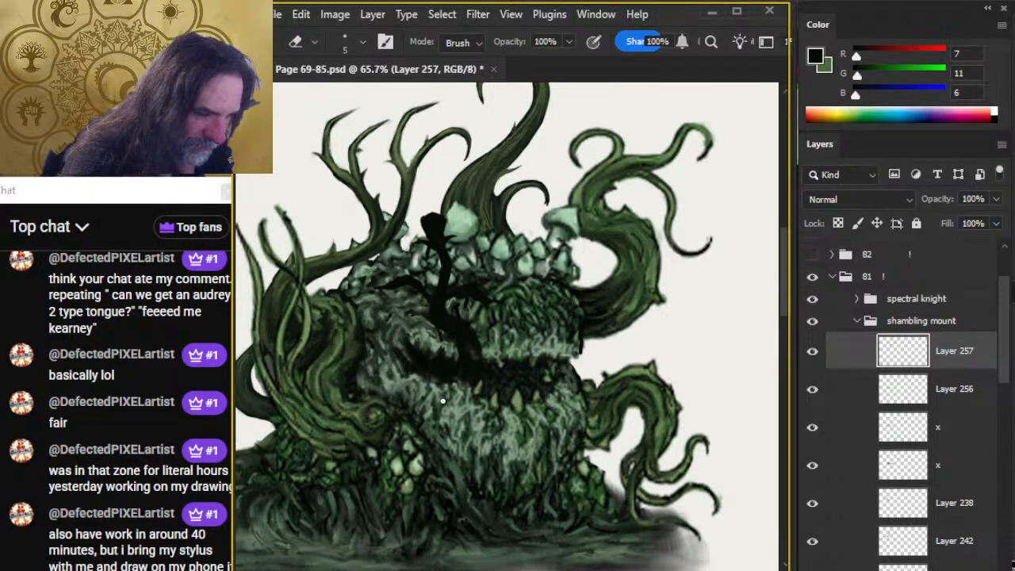
key(r)
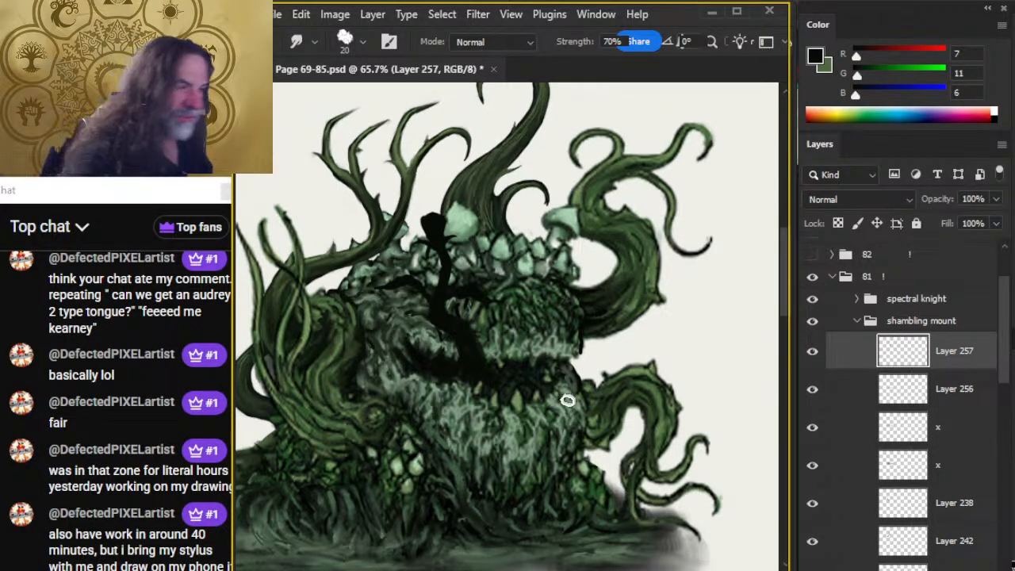
key(v)
drag(533, 419, 551, 423)
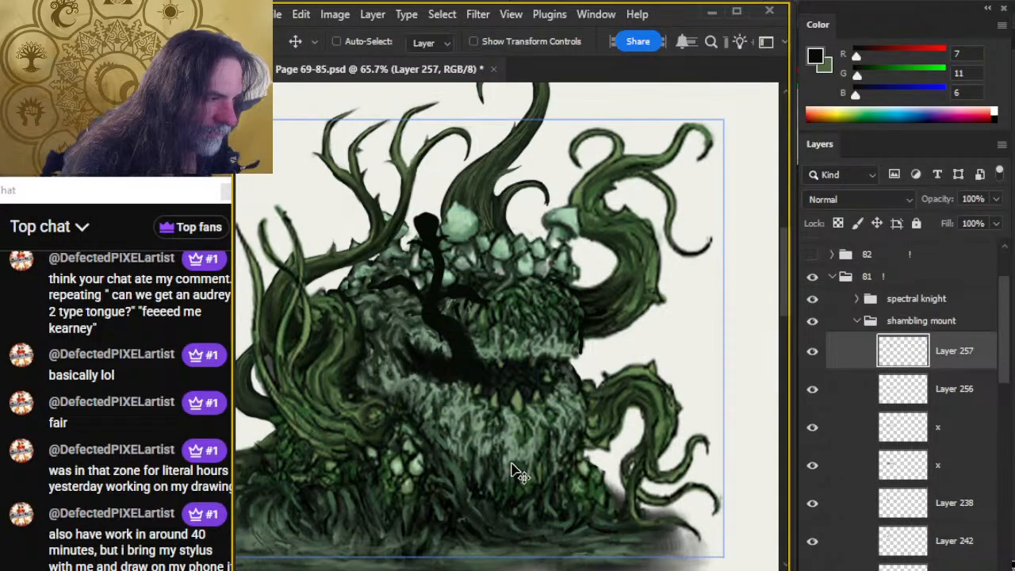
mouse_move(514, 410)
mouse_down()
mouse_move(499, 400)
mouse_move(513, 461)
mouse_move(493, 448)
mouse_up()
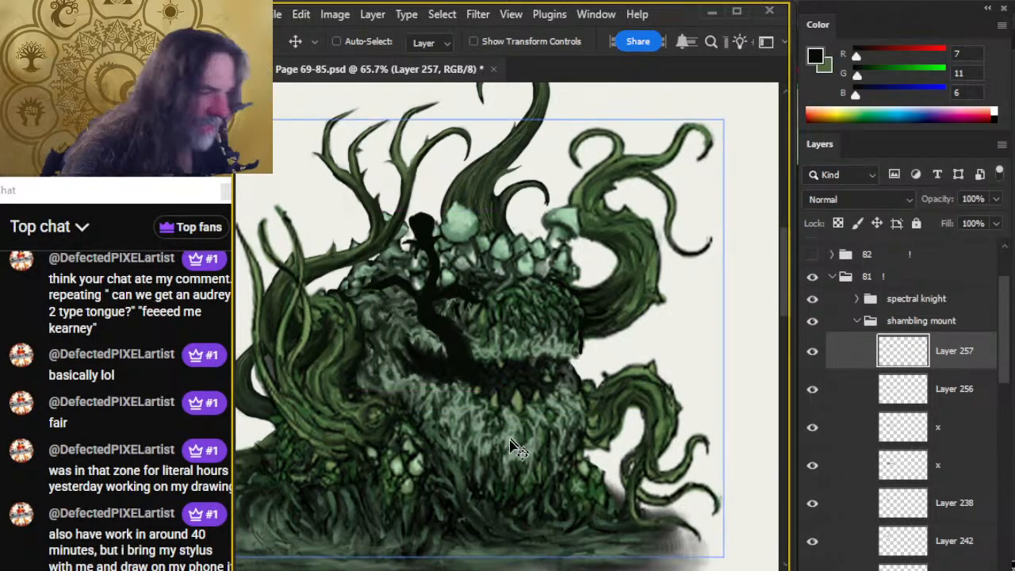
Lasso the upper stem and tip of the tongue and move them right beside the large mushroom.
right_click(556, 441)
scroll(561, 422, down, 3)
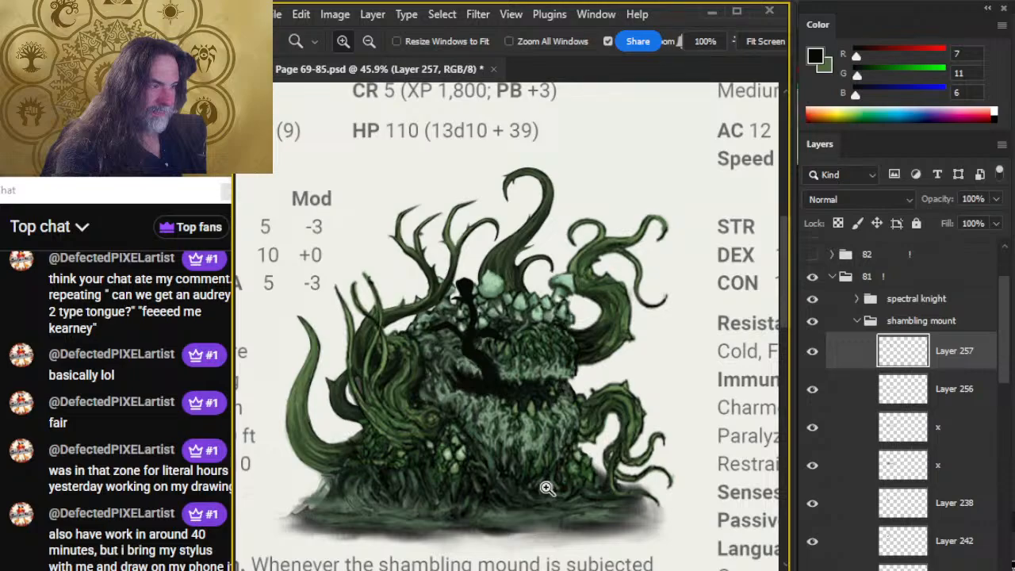
scroll(448, 317, up, 3)
key(l)
mouse_move(500, 249)
mouse_down()
mouse_move(432, 284)
mouse_move(476, 345)
mouse_move(484, 337)
mouse_up()
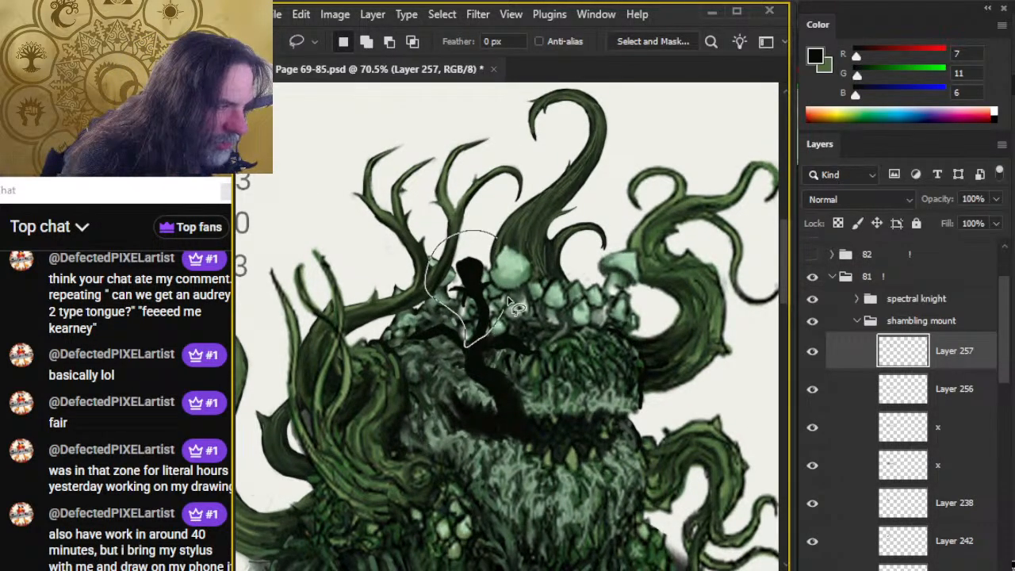
key(v)
mouse_move(472, 282)
mouse_down()
mouse_move(485, 277)
mouse_move(501, 292)
mouse_move(491, 287)
mouse_up()
key(ctrl+d)
Rejoin the shifted upper stem to the tongue's trunk with the size 5 brush and trim it with the size 5 eraser.
key(b)
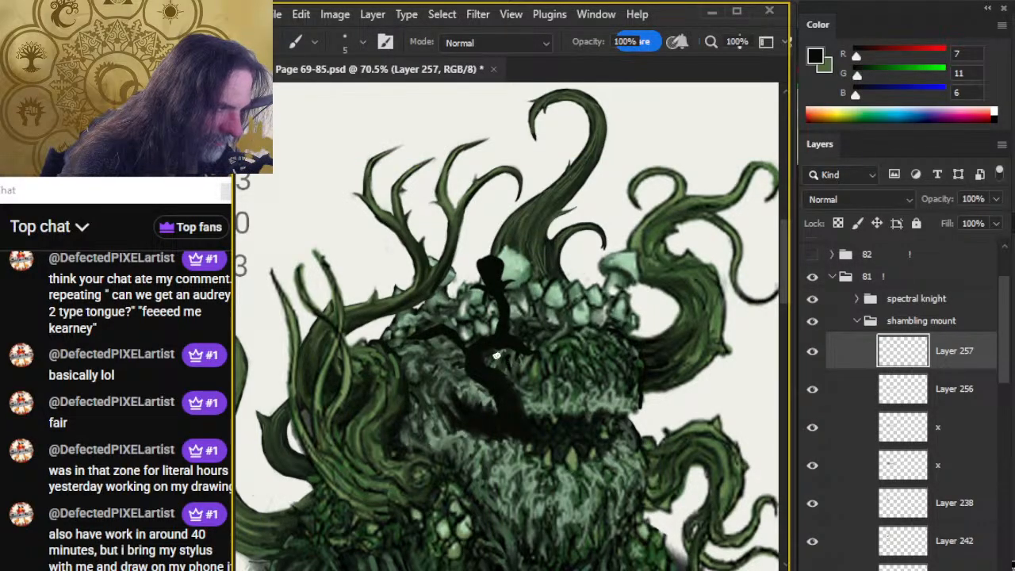
key(e)
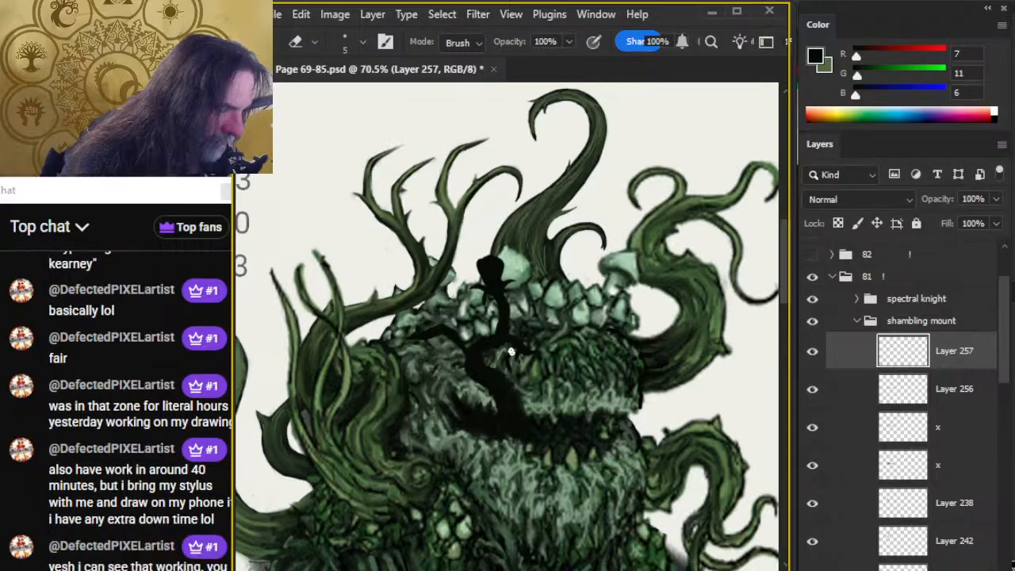
key(b)
Lasso the tongue's left side branch and move it up and right toward the upper stem.
key(l)
mouse_move(463, 302)
mouse_down()
mouse_move(449, 358)
mouse_move(462, 352)
mouse_move(450, 303)
mouse_move(476, 323)
mouse_up()
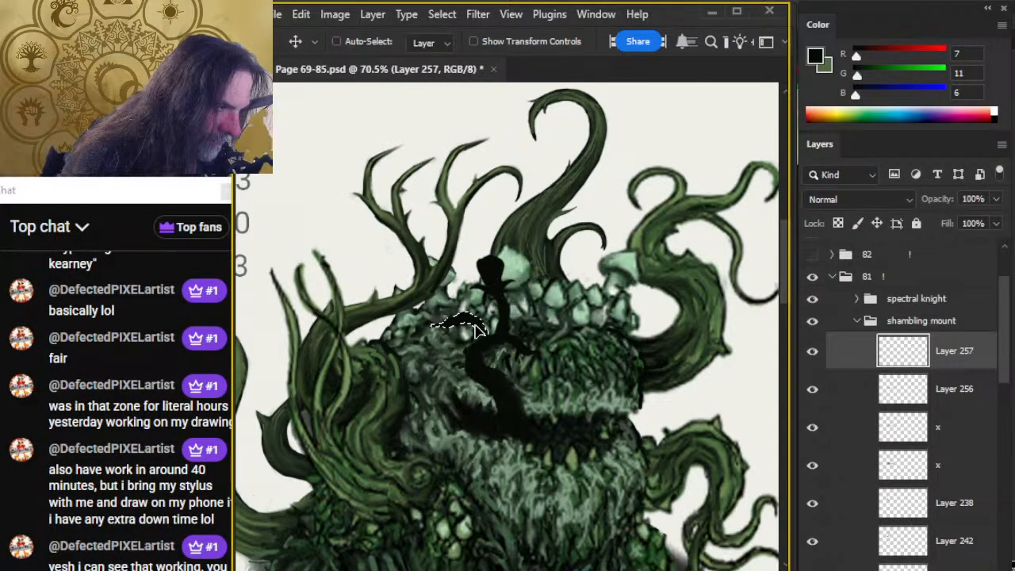
key(ctrl+d)
Nudge the whole tongue slightly left and rotate it slightly counter-clockwise with Free Transform.
key(v)
mouse_move(534, 435)
mouse_down()
mouse_move(523, 436)
mouse_move(531, 436)
mouse_up()
key(l)
right_click(555, 426)
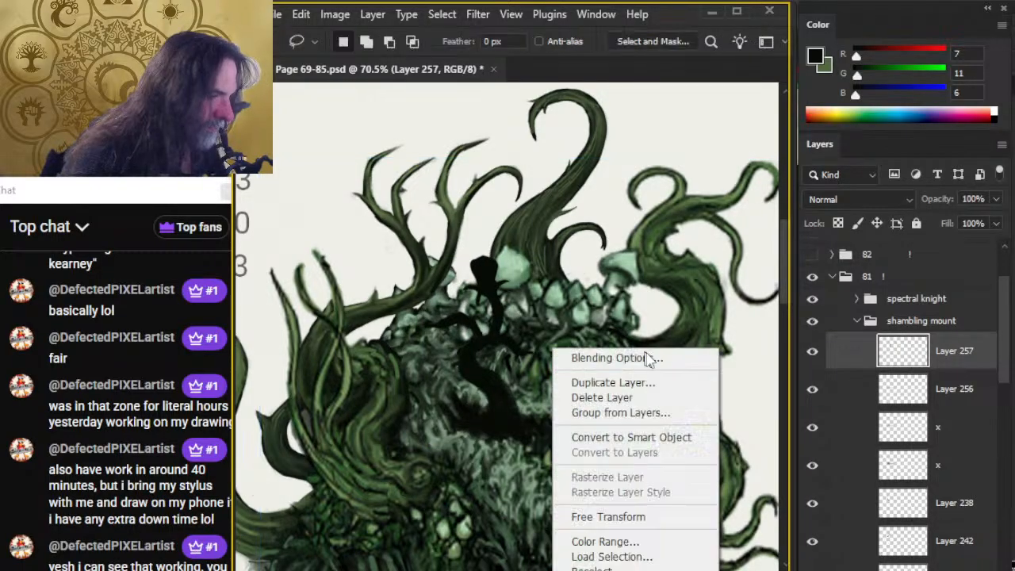
click(632, 516)
drag(632, 519, 637, 495)
key(Return)
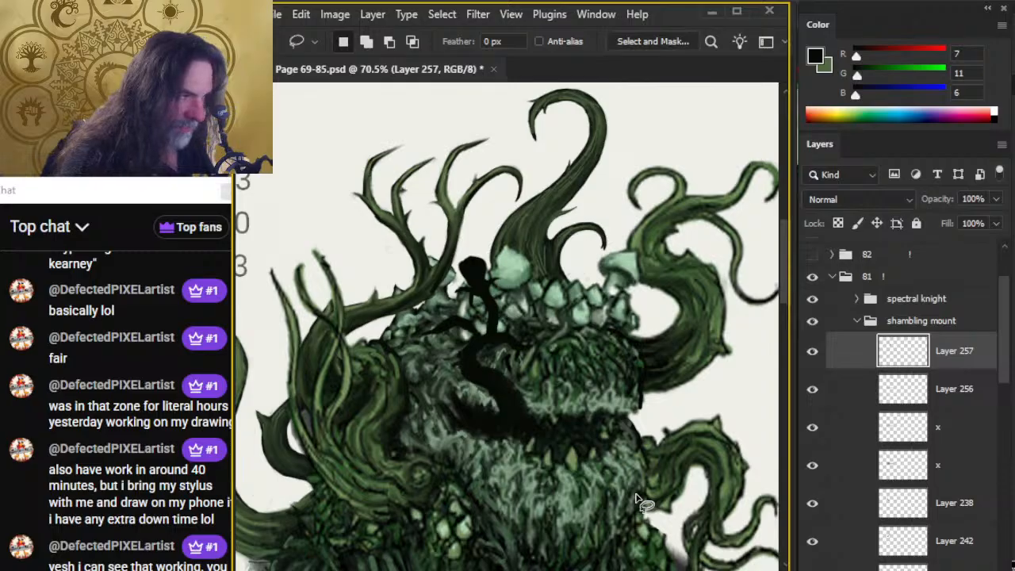
Connect the left side branch to the tongue's stem with the size 5 brush and clean its edges with the size 5 eraser.
key(v)
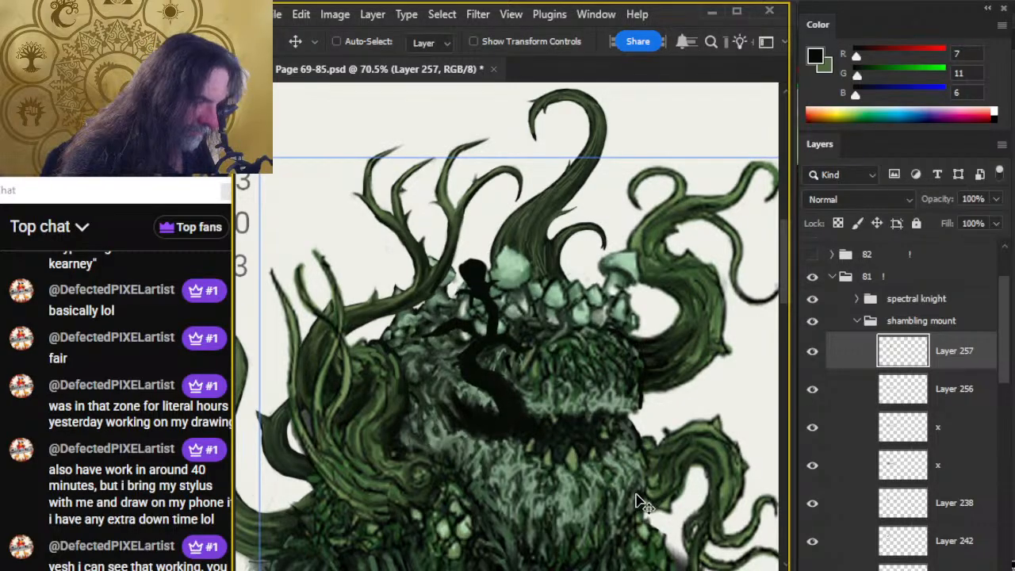
key(e)
key(z)
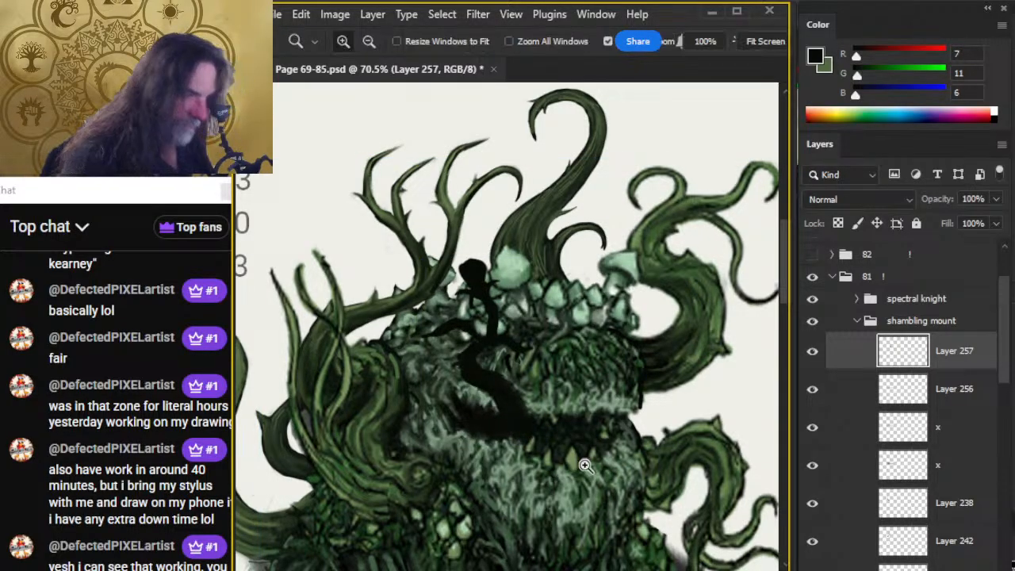
mouse_move(585, 466)
mouse_down()
mouse_move(527, 460)
mouse_move(560, 426)
mouse_up()
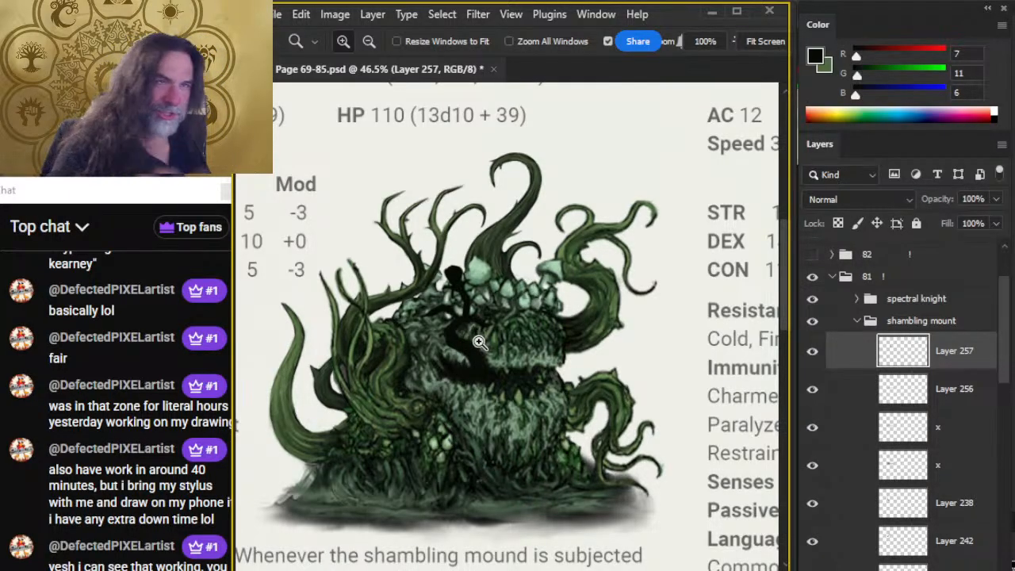
click(495, 300)
key(b)
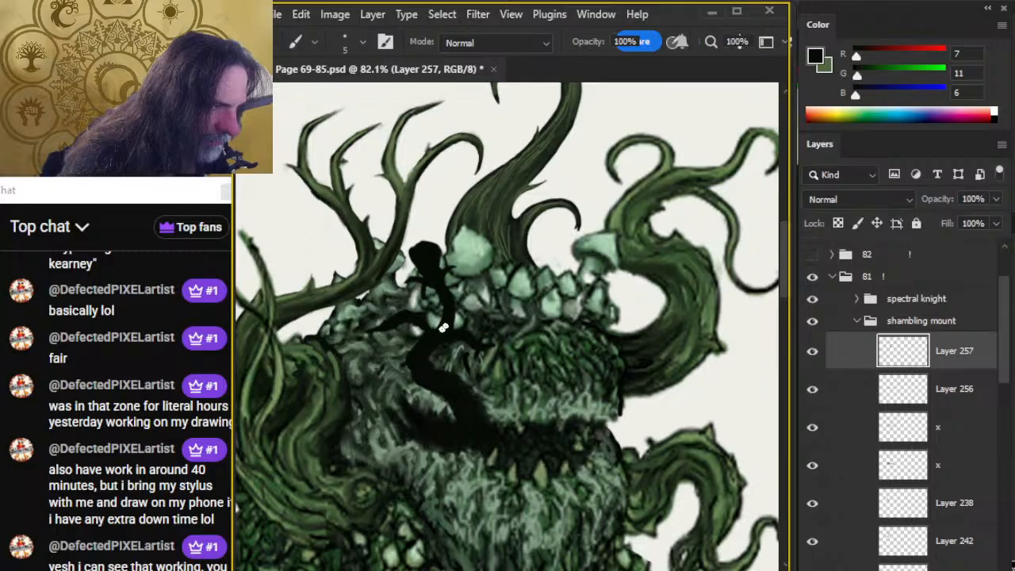
key(e)
key(b)
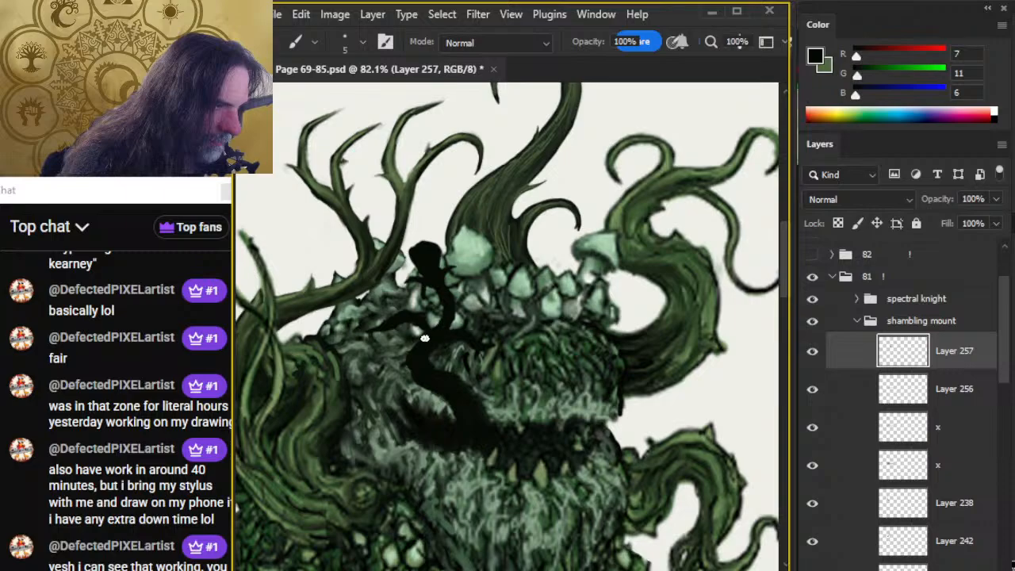
Reshape the tongue's right side branch, alternating the size 5 eraser and brush.
key(e)
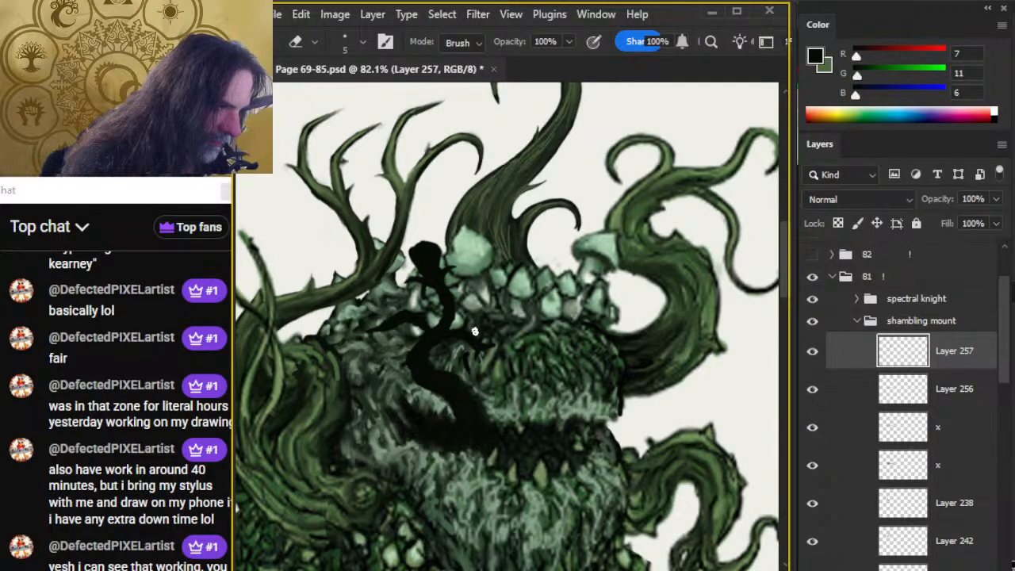
key(b)
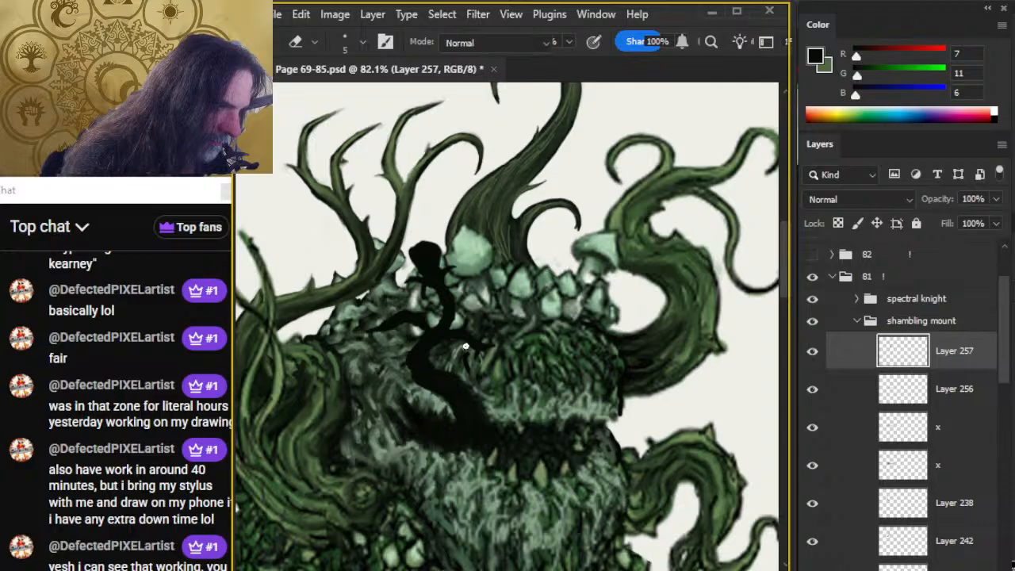
key(e)
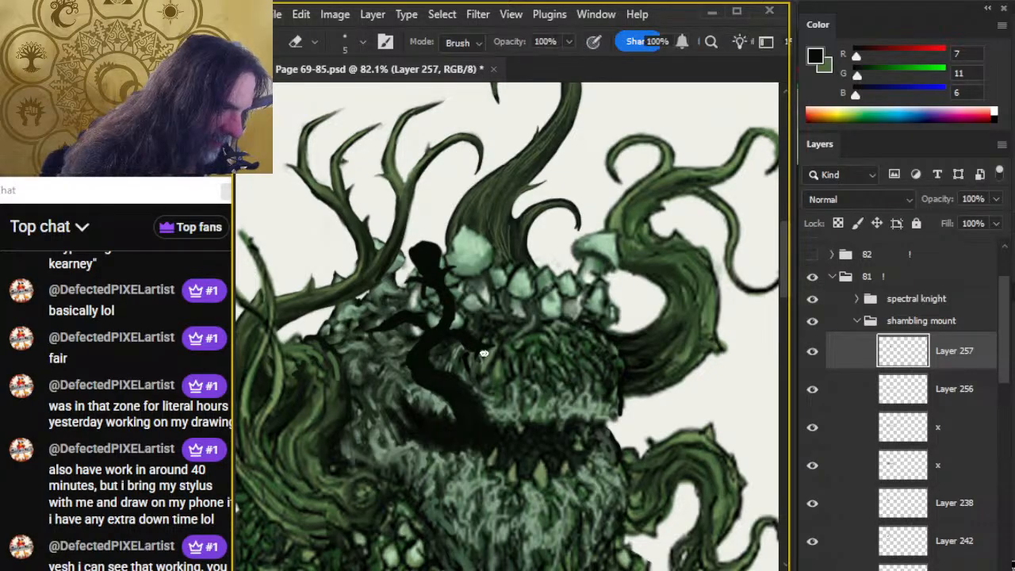
Refine the left side branch's tip and the trunk's left edge with the size 5 brush and eraser.
key(b)
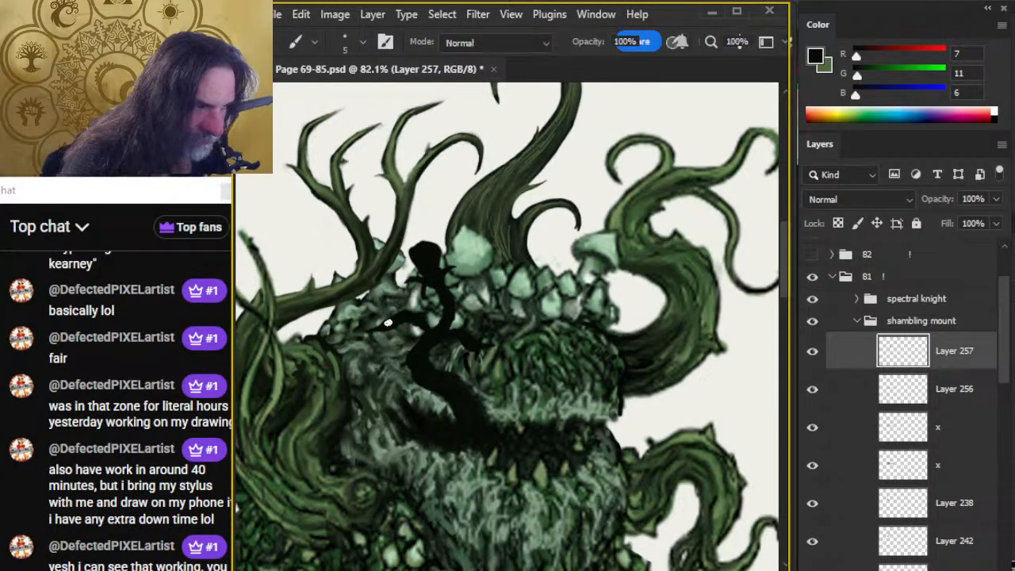
key(e)
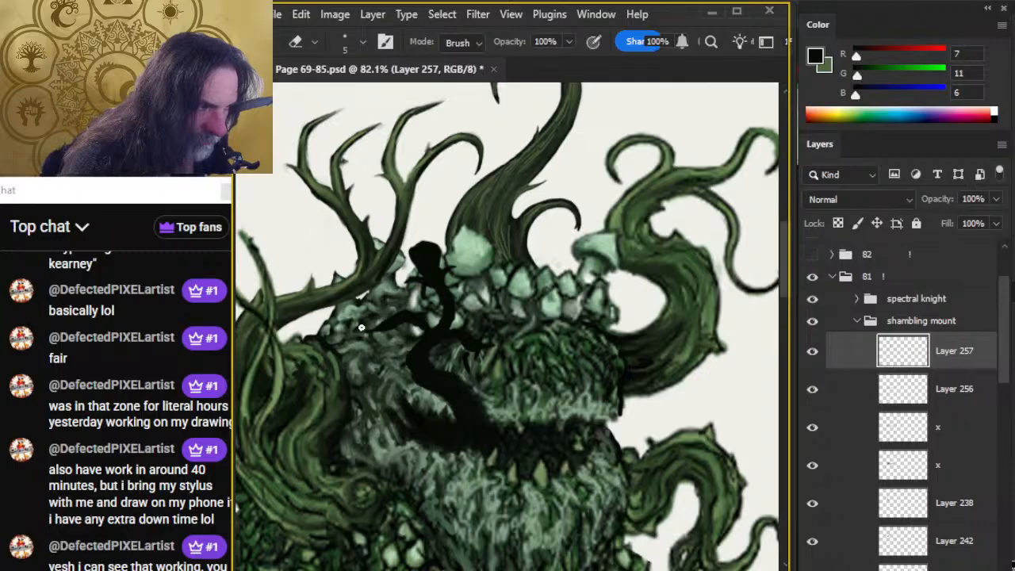
key(b)
key(e)
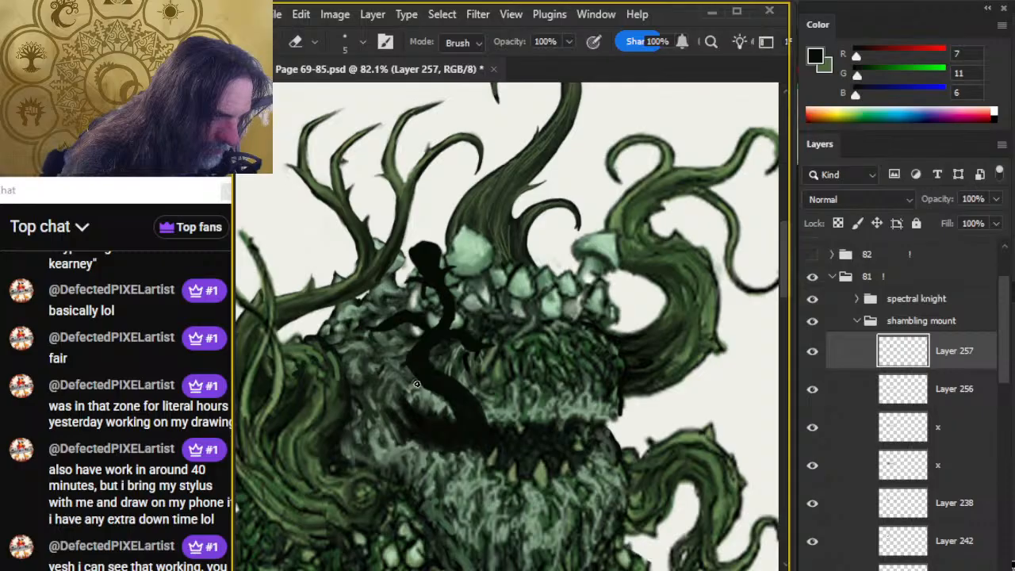
key(b)
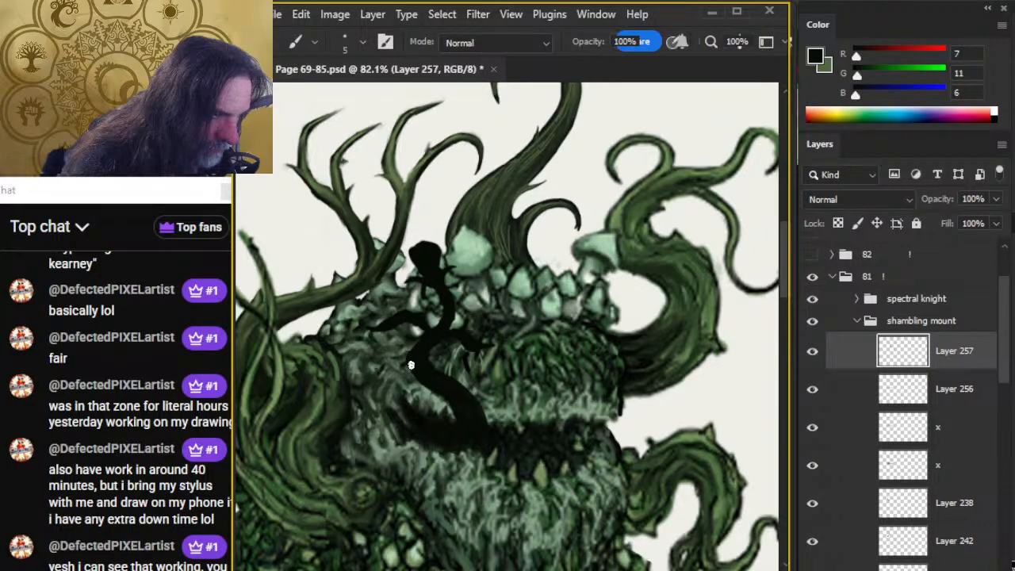
drag(410, 365, 431, 389)
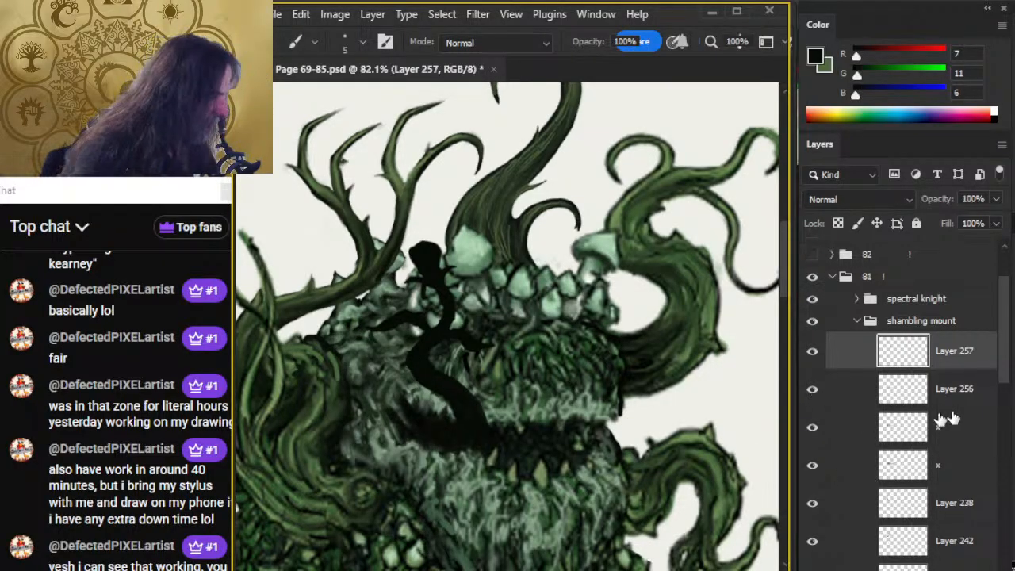
Hide Layer 254 and show it again to check what it contributes to the illustration.
drag(1006, 367, 1005, 478)
click(814, 336)
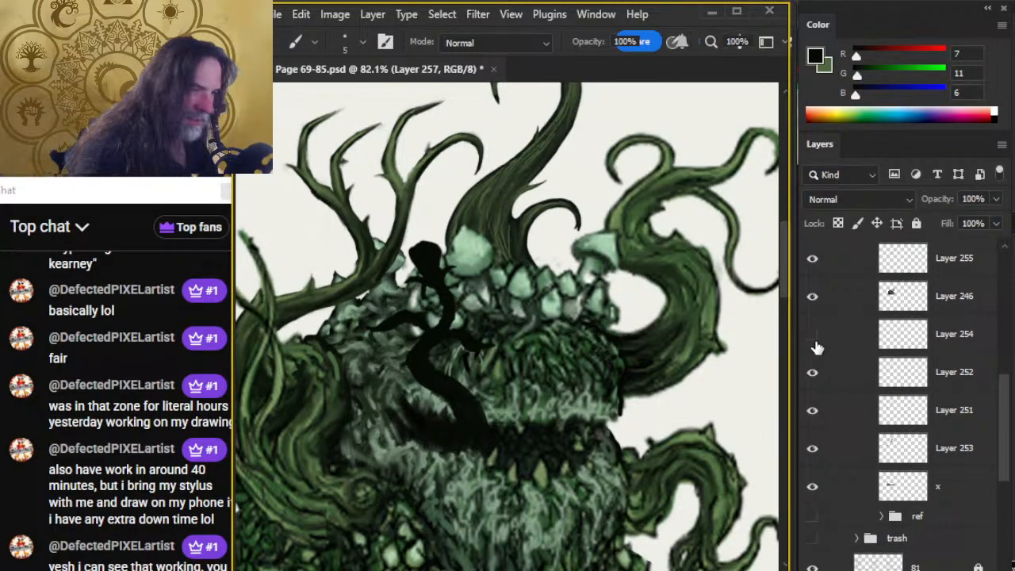
click(811, 334)
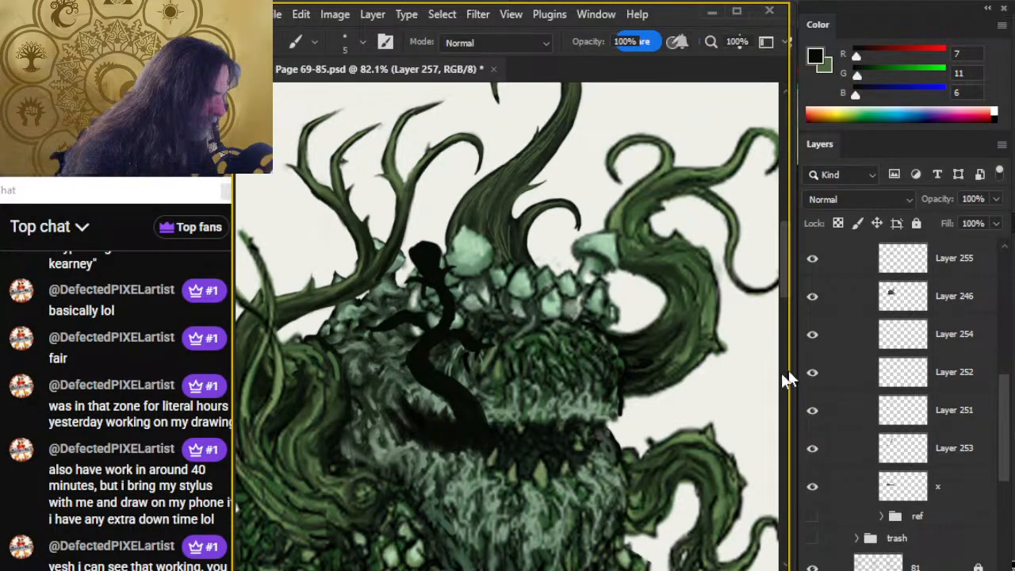
Sample a dark green (R 26, G 37, B 21), paint it along the tongue's trunk on a new layer, and smudge it at 70% strength.
mouse_move(317, 305)
mouse_down()
mouse_move(374, 278)
mouse_move(293, 308)
mouse_up()
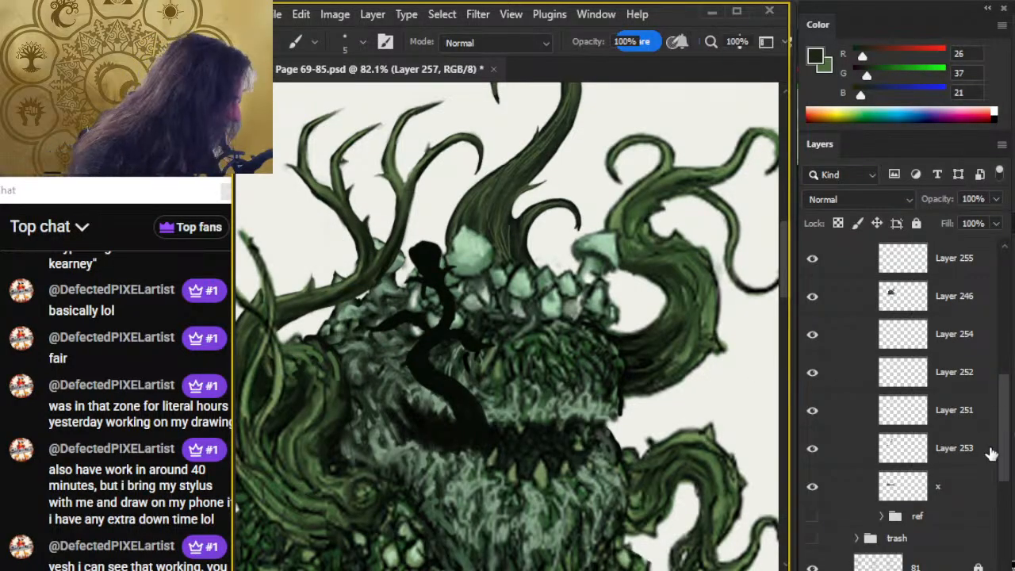
scroll(995, 440, up, 5)
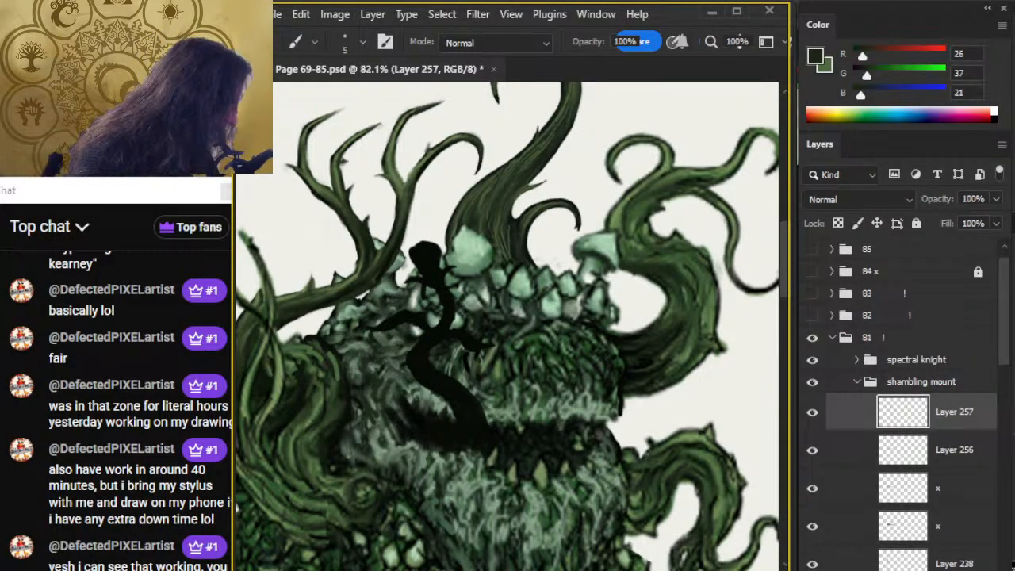
key(ctrl+shift+alt+n)
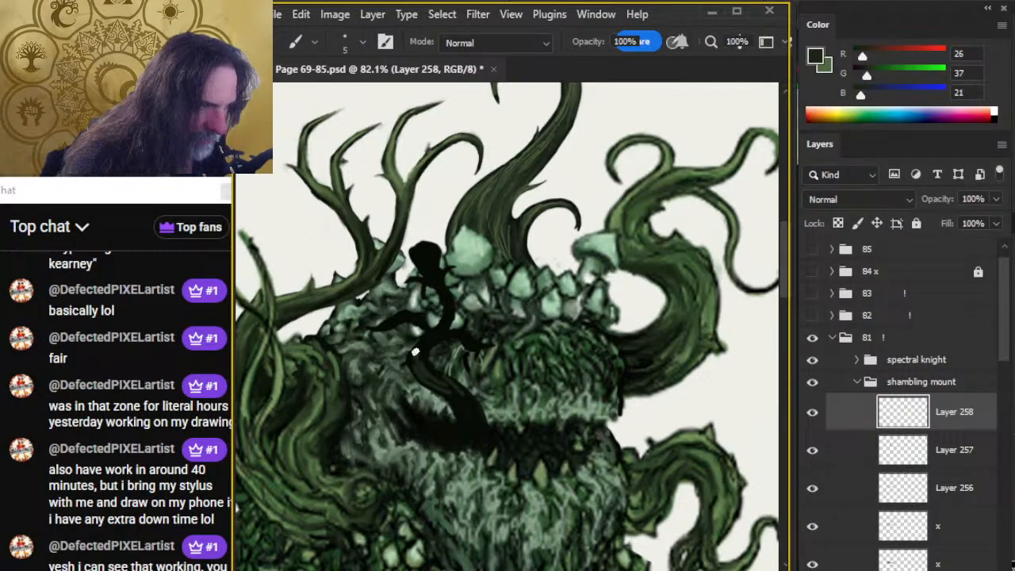
key(r)
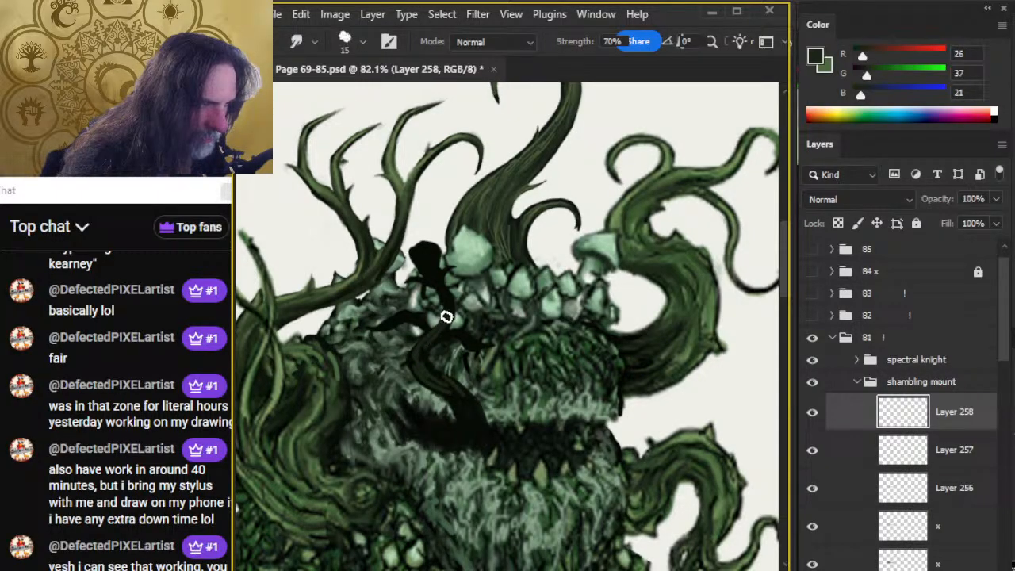
key(bracketleft)
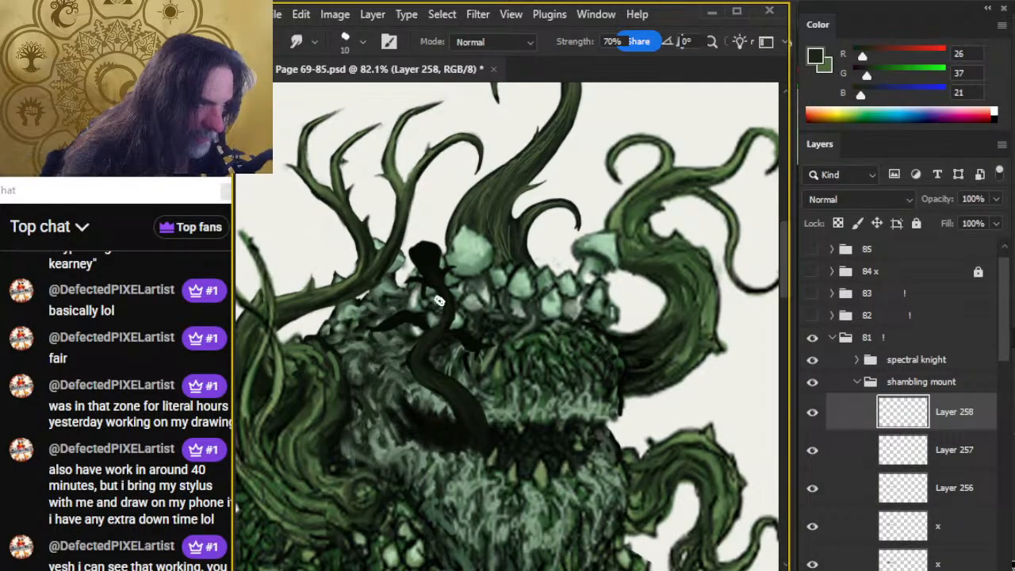
Paint the same dark green on the tongue's side branches and blend it with a size 10 smudge at 70% strength.
key(b)
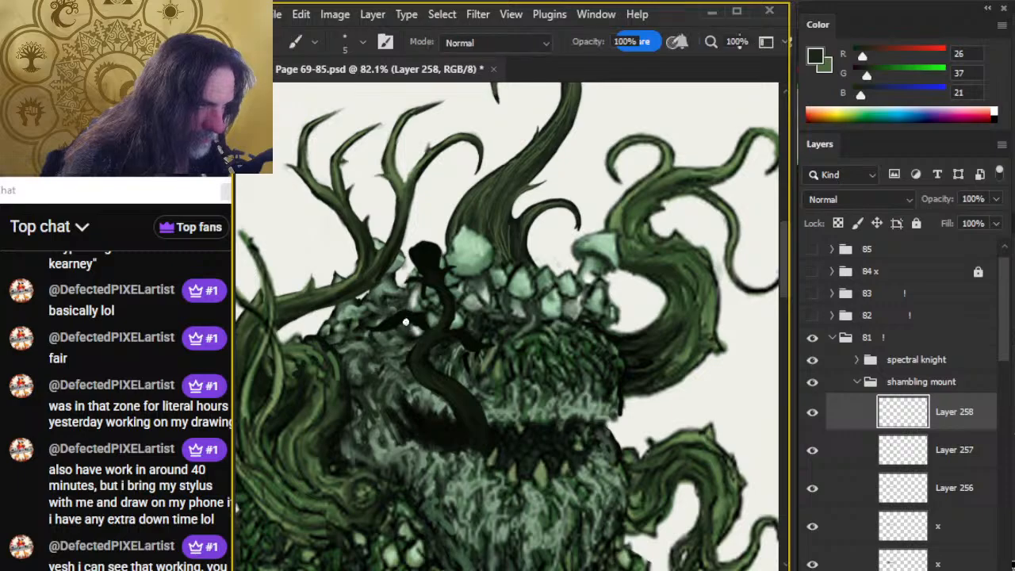
key(r)
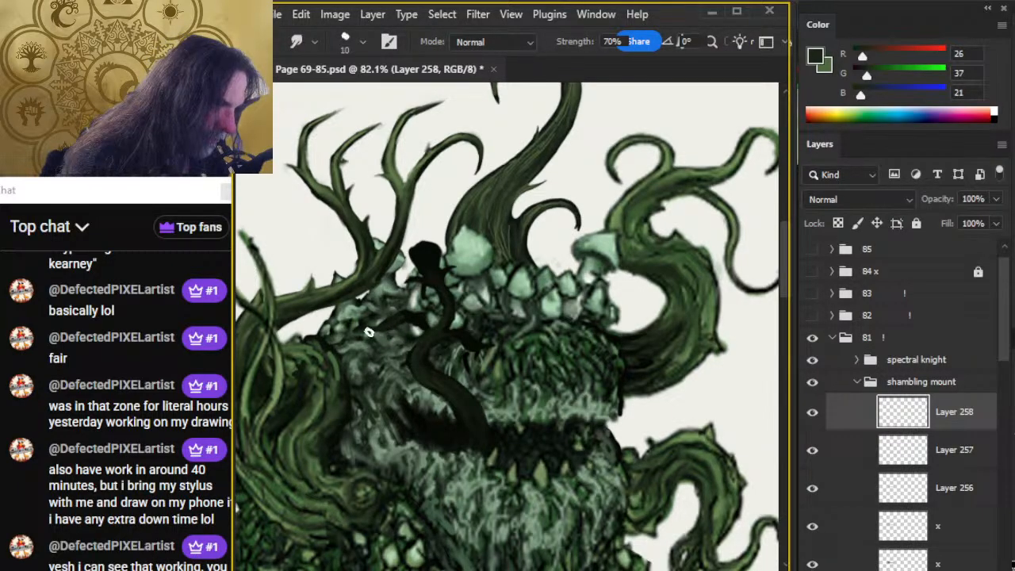
key(b)
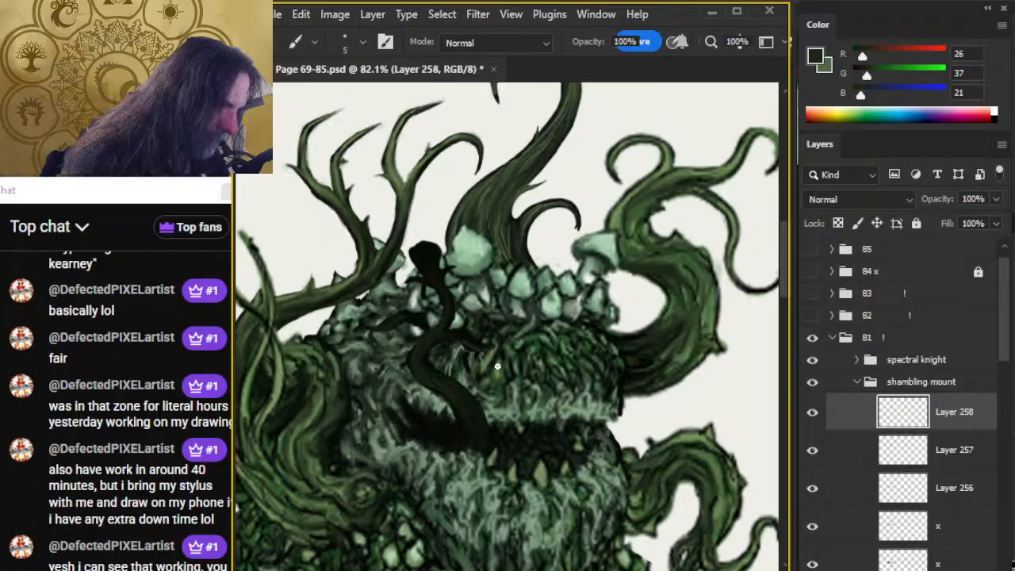
key(r)
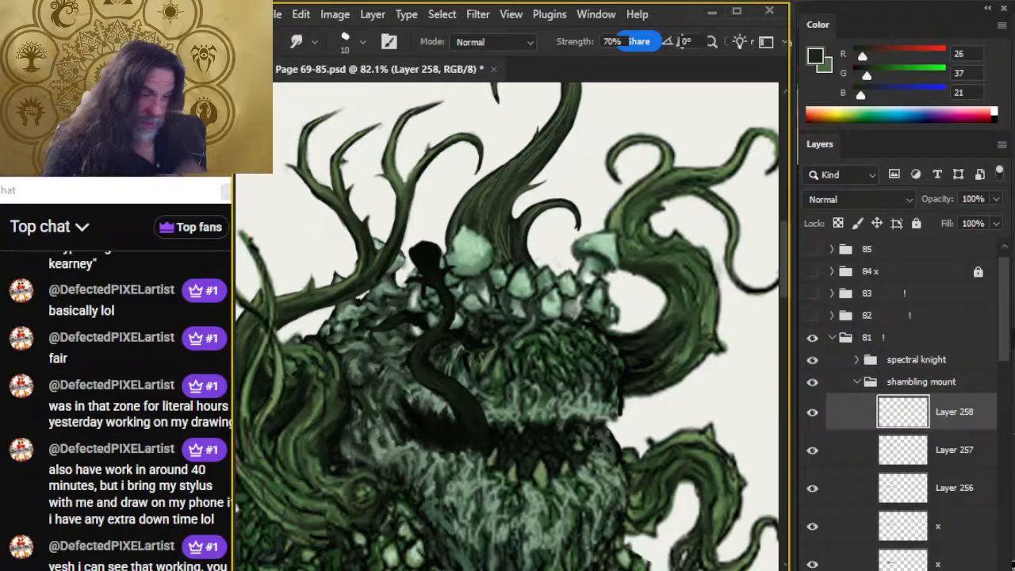
Sample a lighter green (R 96, G 127, B 77), paint highlights on the left side branch on a new layer, and smudge them at 70% strength.
key(b)
alt+click(253, 401)
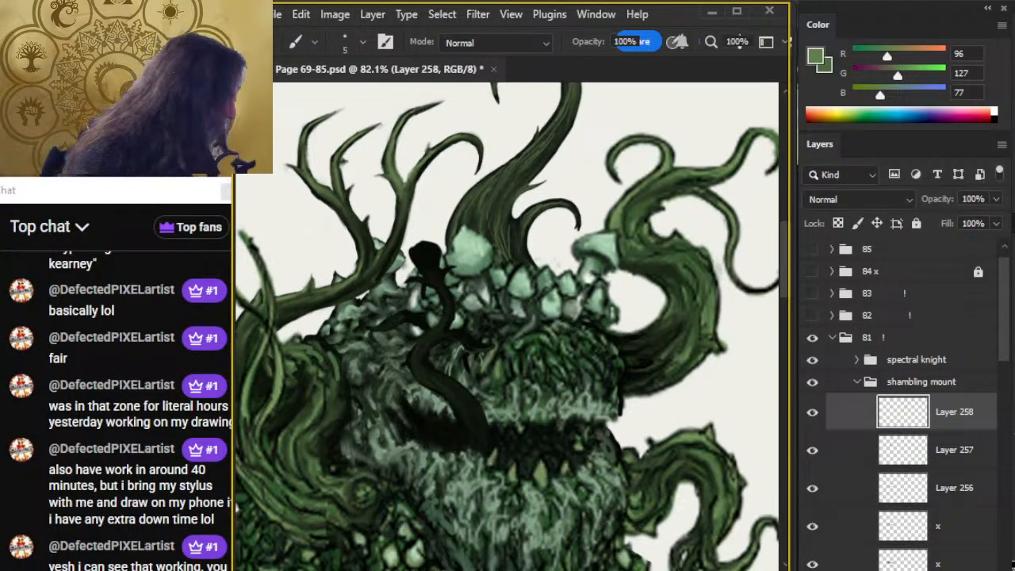
key(ctrl+shift+alt+n)
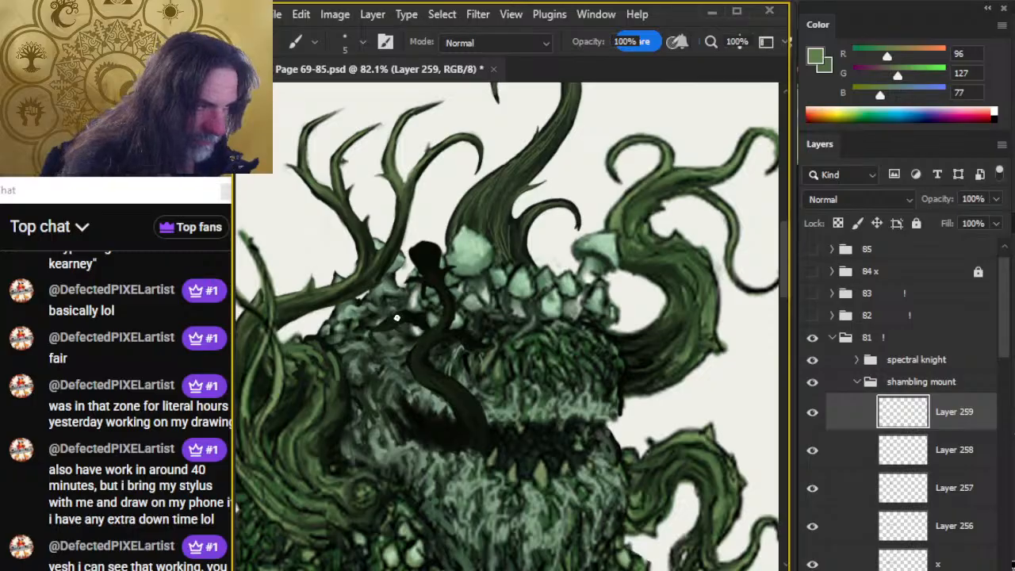
key(r)
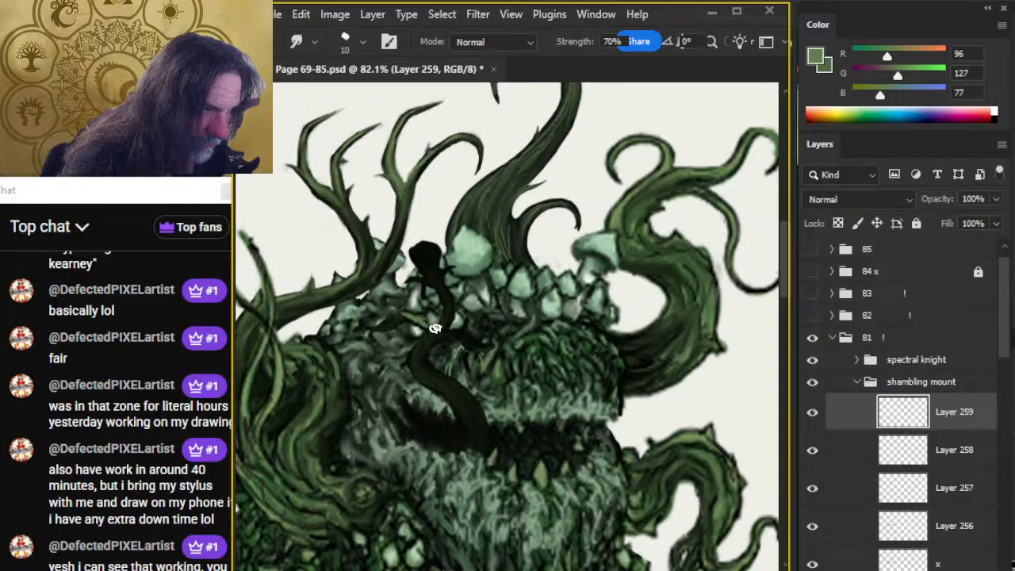
Sample the light green (R 96, G 127, B 77), paint highlights on the tongue's upper stem and right side branch, and smudge them at 70% strength.
key(b)
alt+click(478, 279)
alt+click(478, 294)
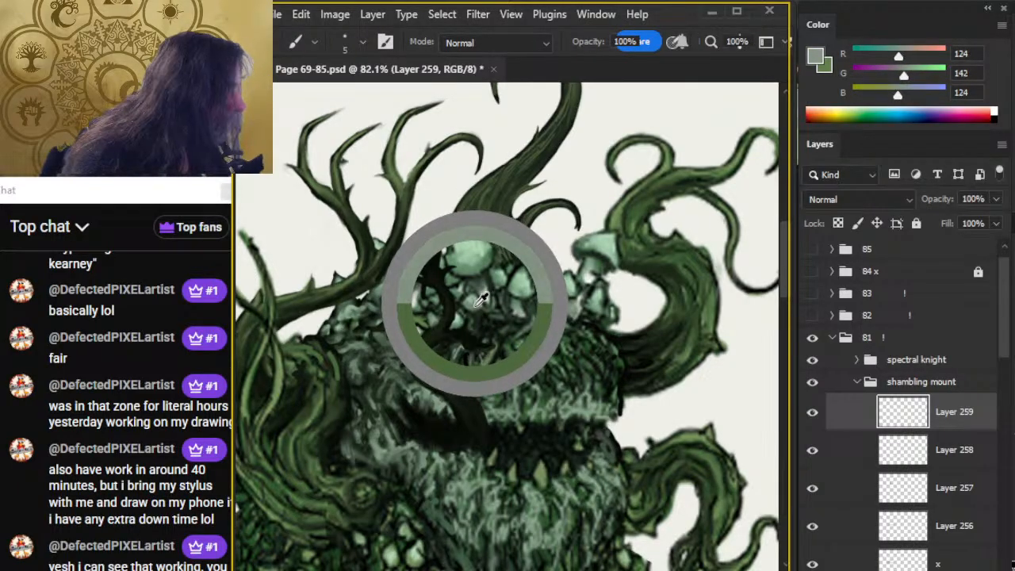
alt+click(408, 297)
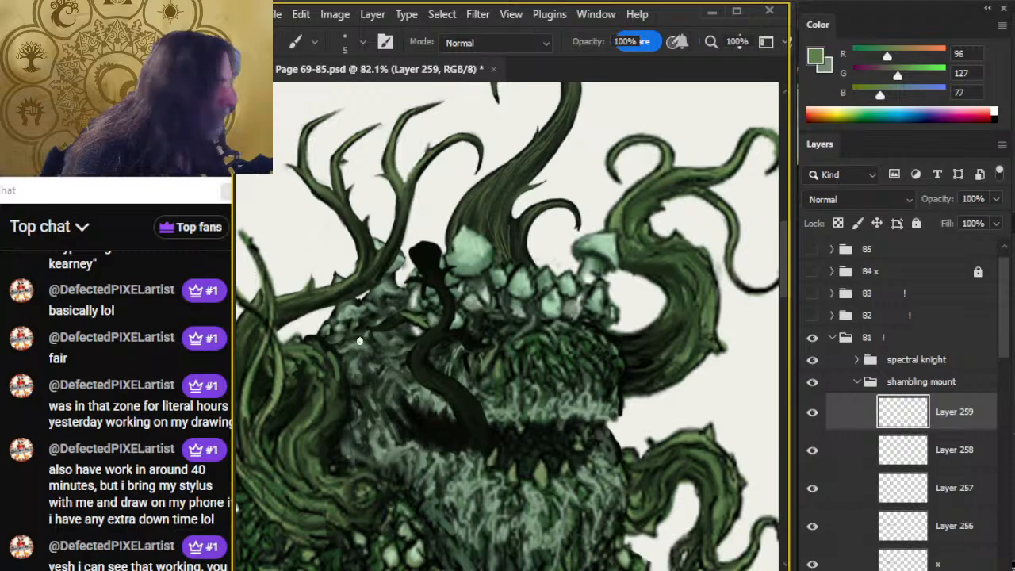
key(r)
key(b)
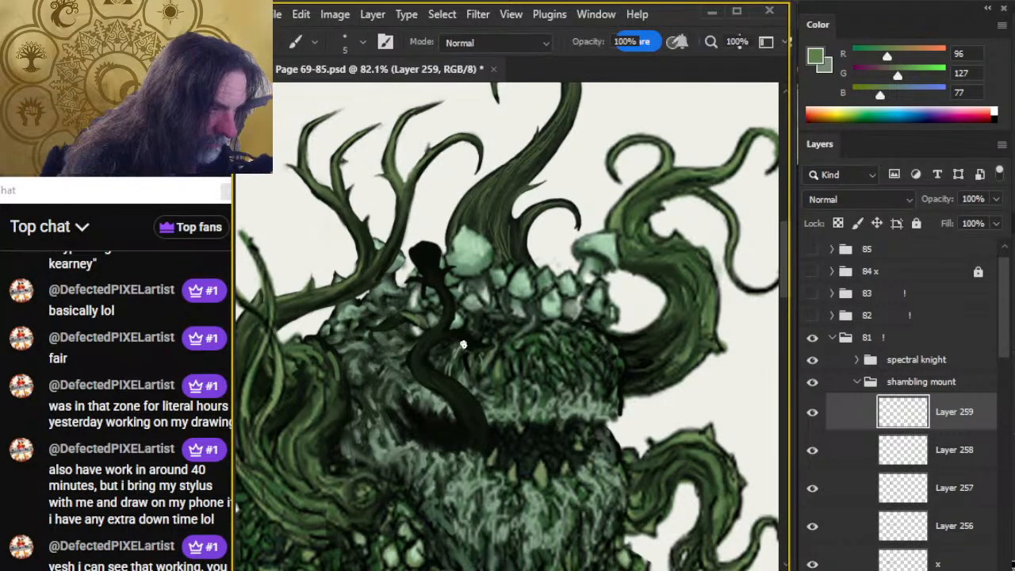
key(r)
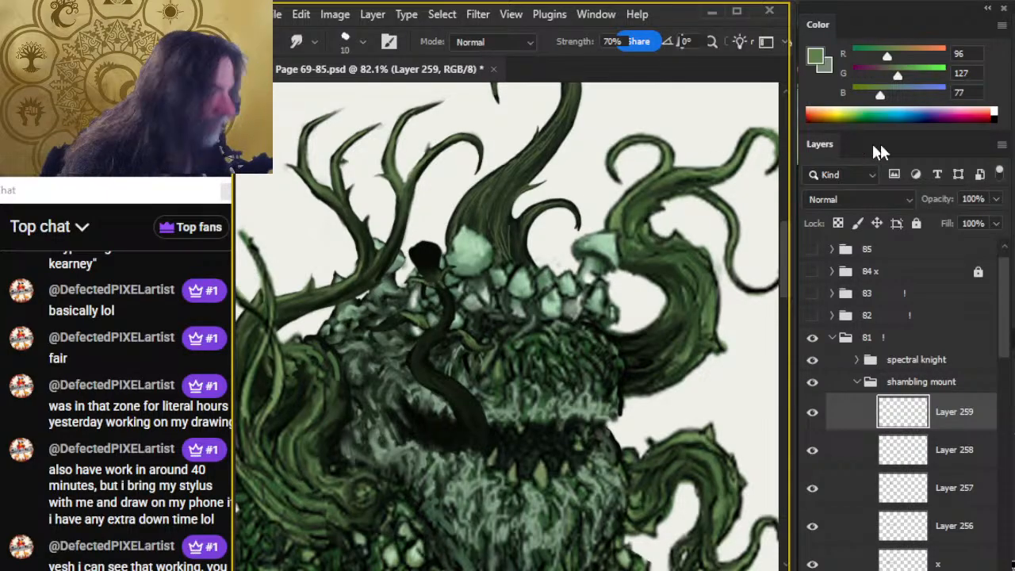
Paint a spiral flower bud at the tongue's tip in tan (R 162, G 144, B 77) with a size 2 brush and smudge it at size 8.
click(910, 55)
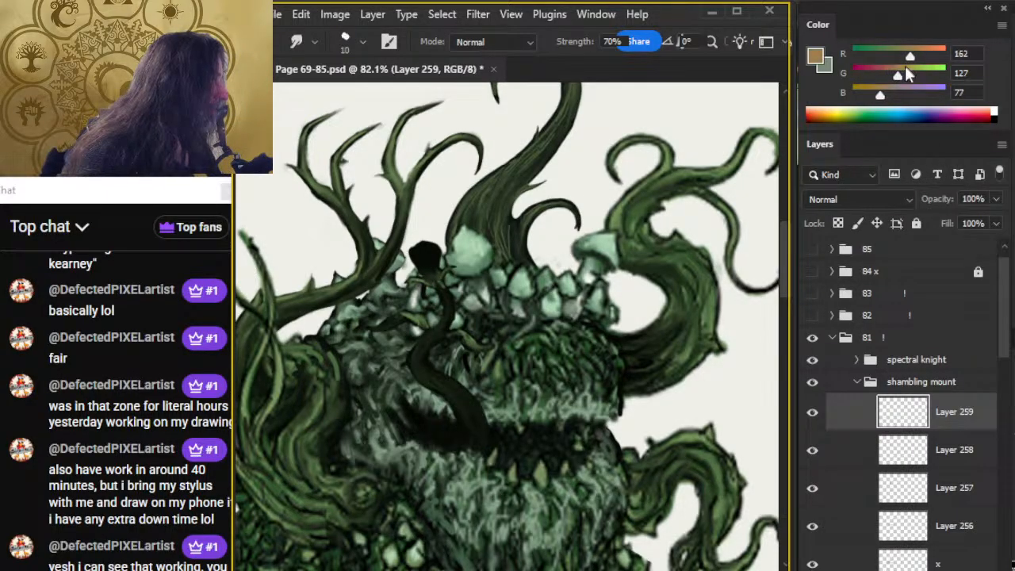
click(895, 76)
click(903, 75)
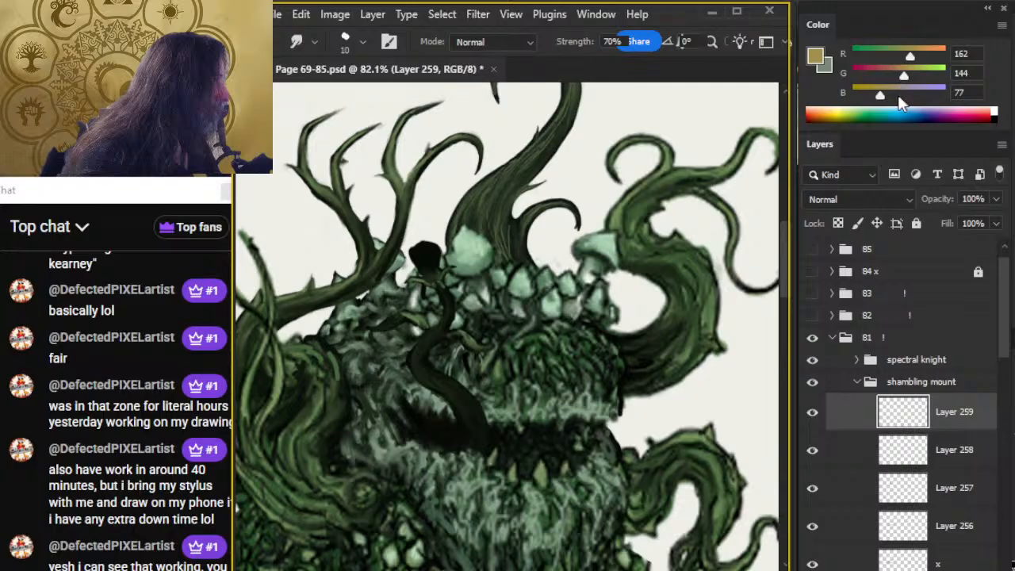
key(b)
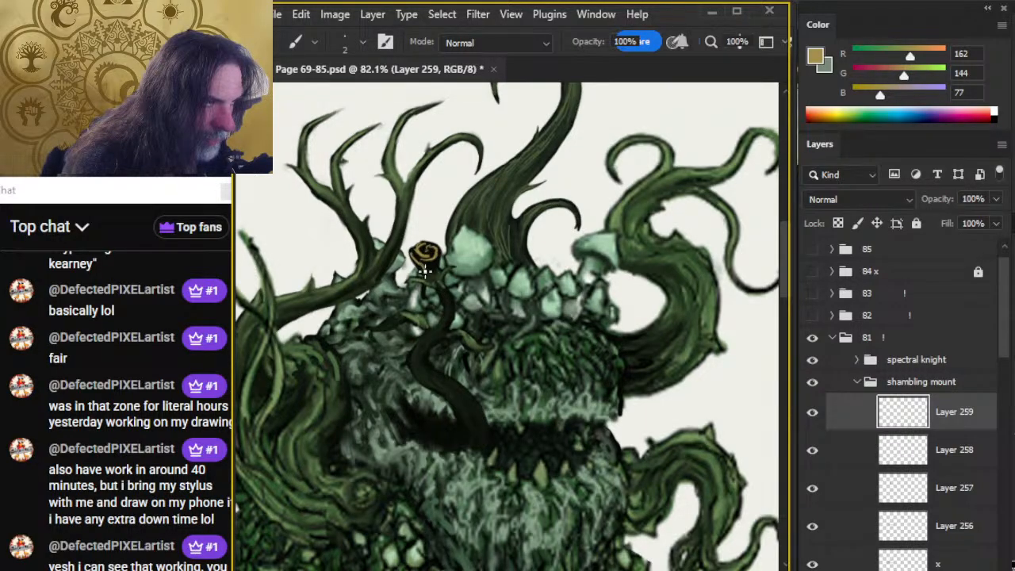
key(r)
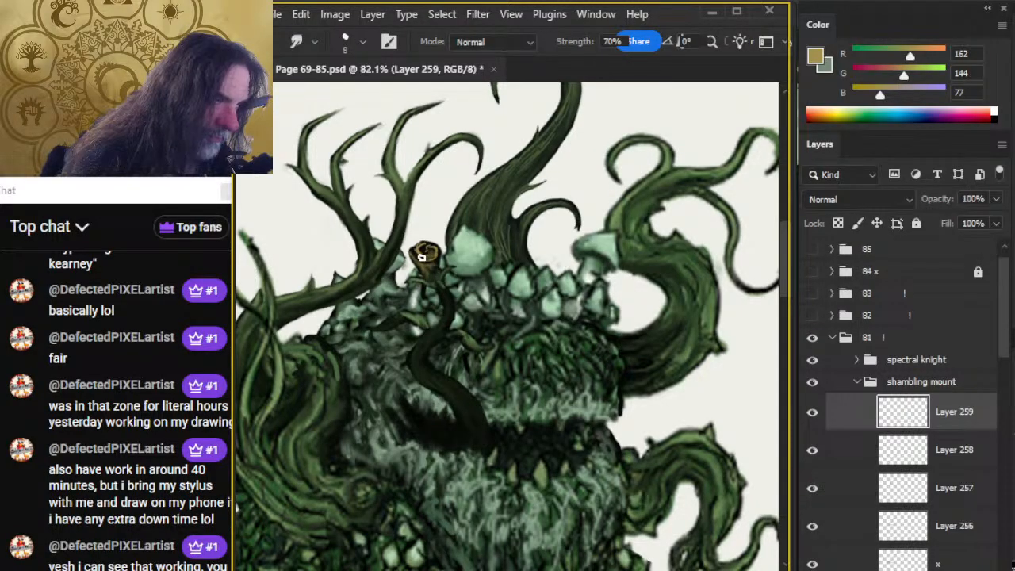
key(e)
key(r)
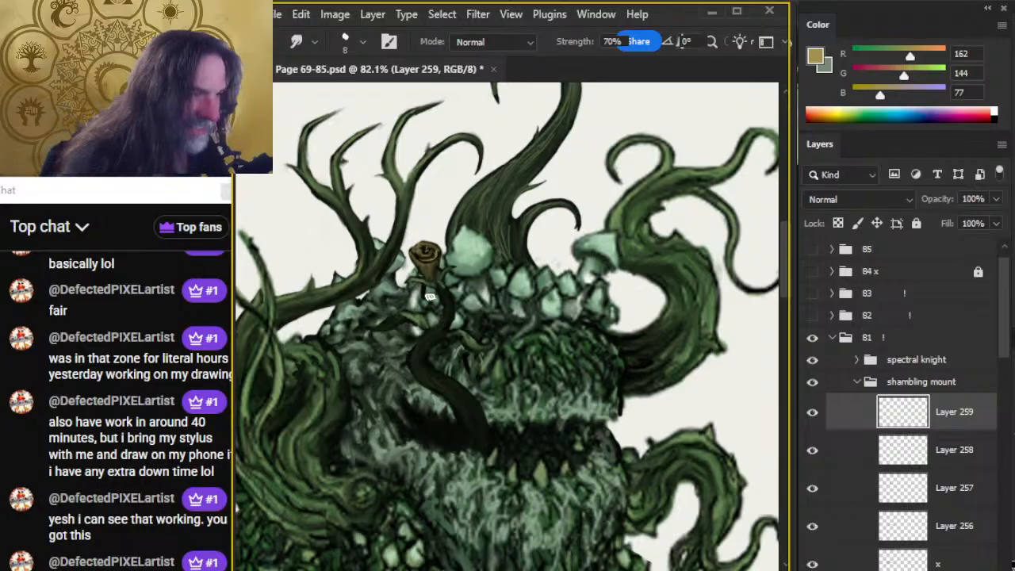
key(b)
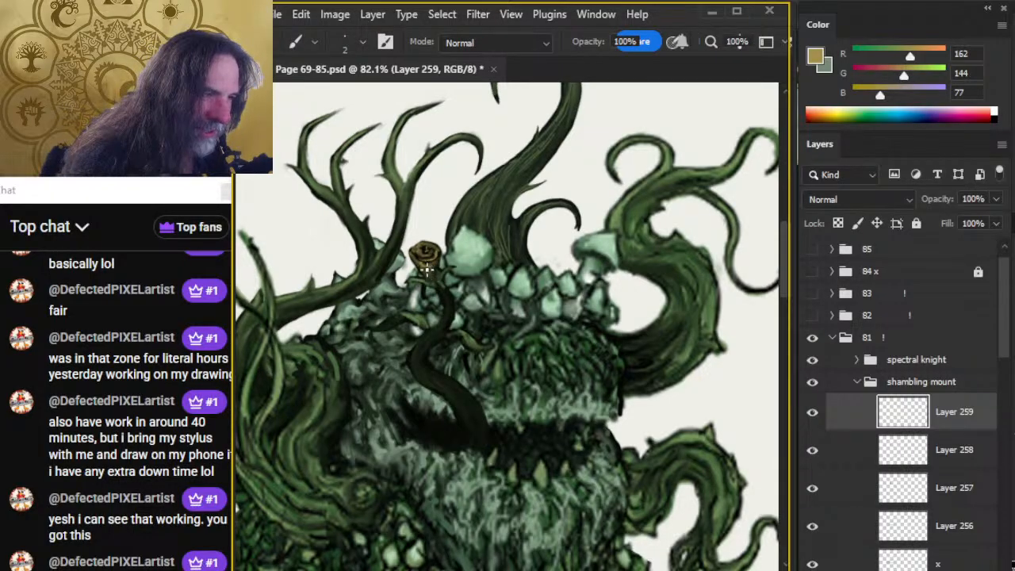
key(r)
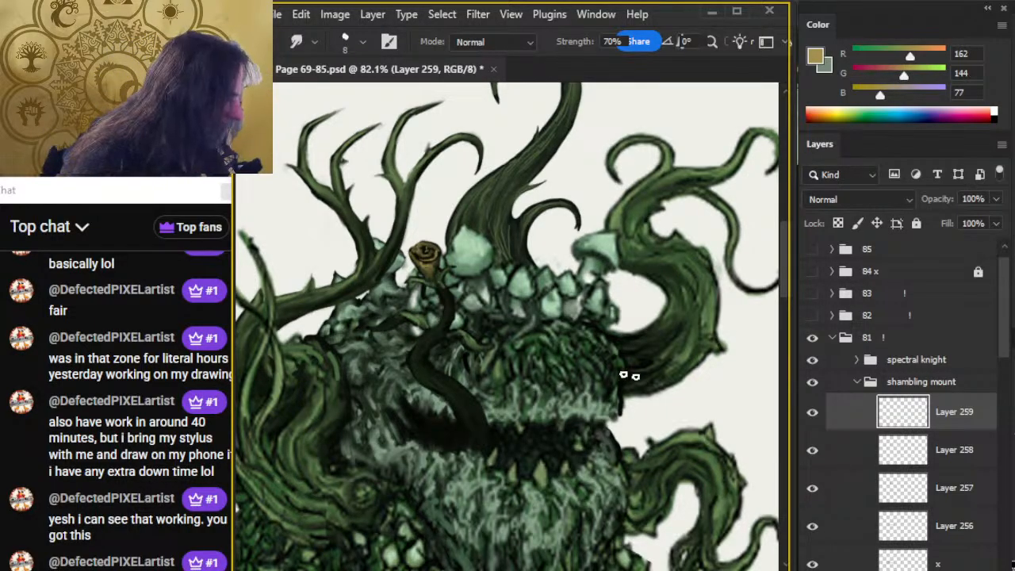
Hide and reshow Layer 259 to compare the illustration with and without the highlights and flower bud.
click(811, 412)
click(812, 412)
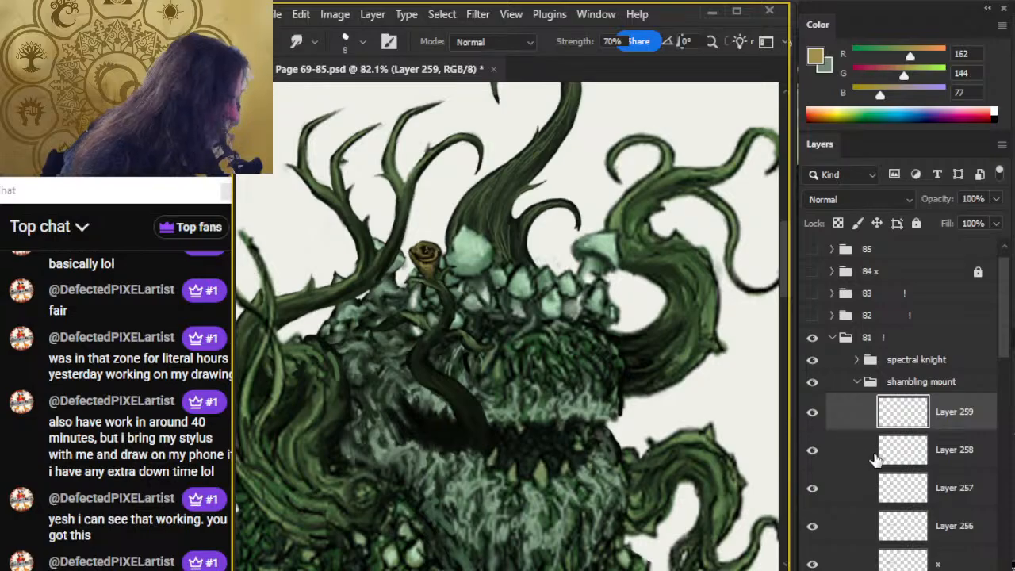
drag(648, 393, 625, 344)
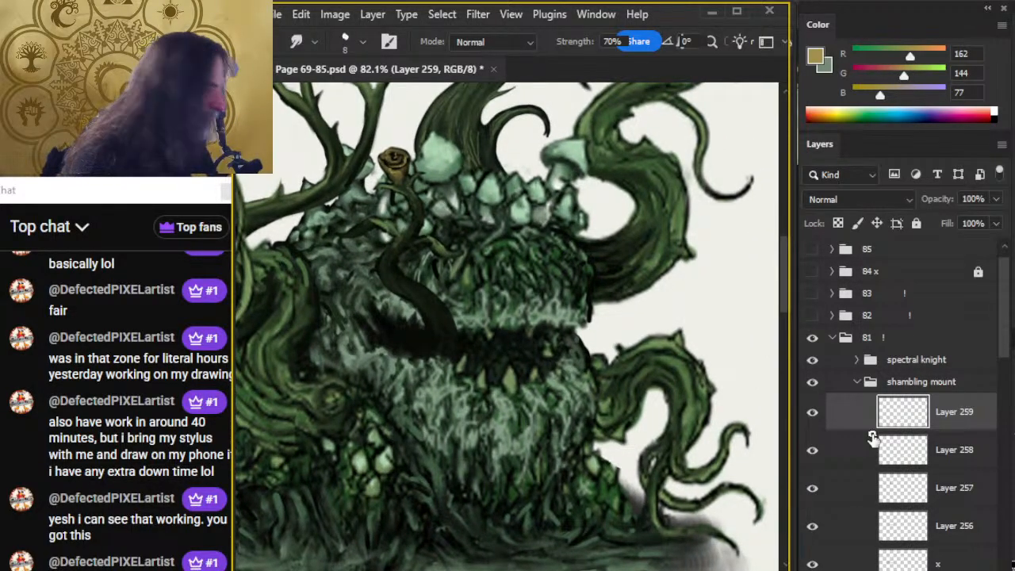
click(812, 417)
click(812, 416)
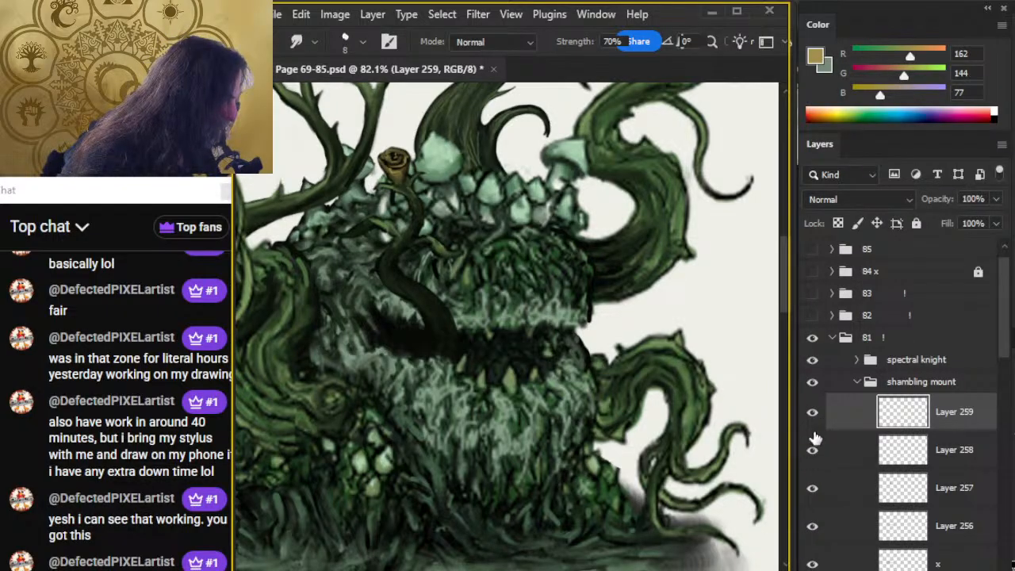
Create a new layer and start colouring the large mushroom cap beside the flower bud in pink (R 162, G 88, B 111) with a size 8 brush.
key(ctrl+shift+alt+n)
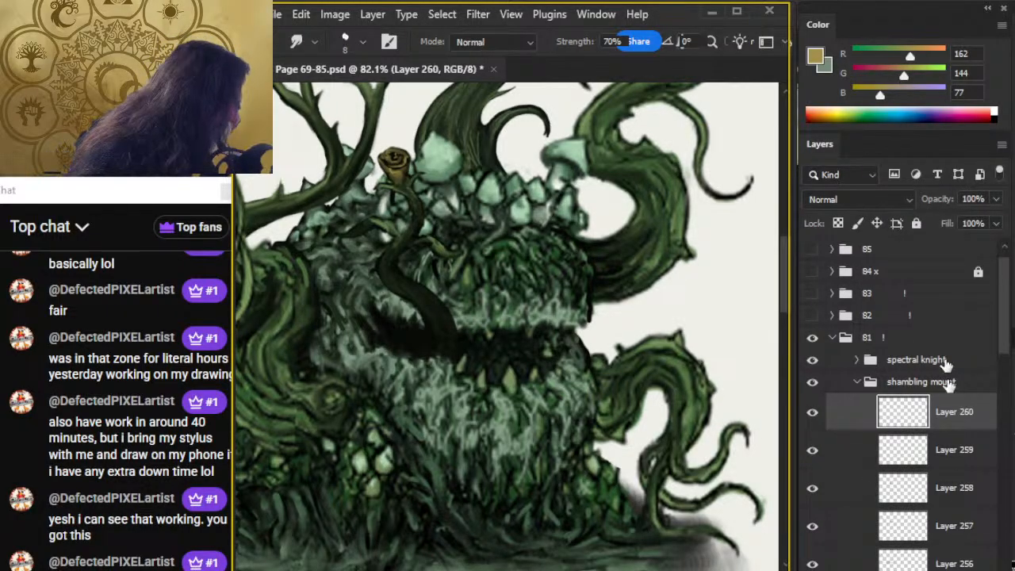
mouse_move(894, 76)
mouse_down()
mouse_move(903, 91)
mouse_move(882, 93)
mouse_move(885, 76)
mouse_move(881, 94)
mouse_move(892, 95)
mouse_up()
key(b)
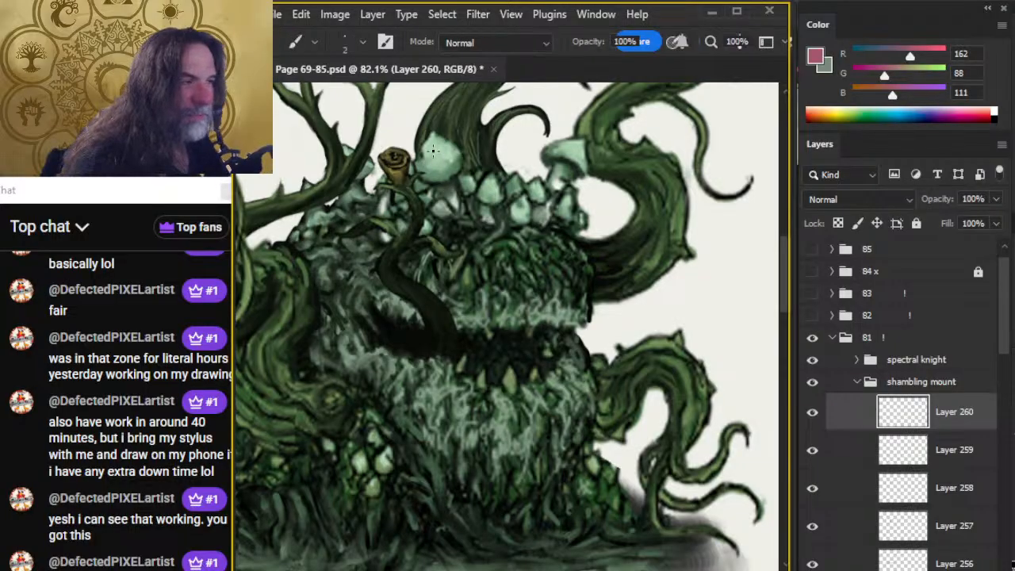
mouse_move(426, 156)
mouse_down()
mouse_move(420, 143)
mouse_move(434, 134)
mouse_move(425, 170)
mouse_move(437, 140)
mouse_up()
key(bracketright)
key(bracketright)
key(bracketright)
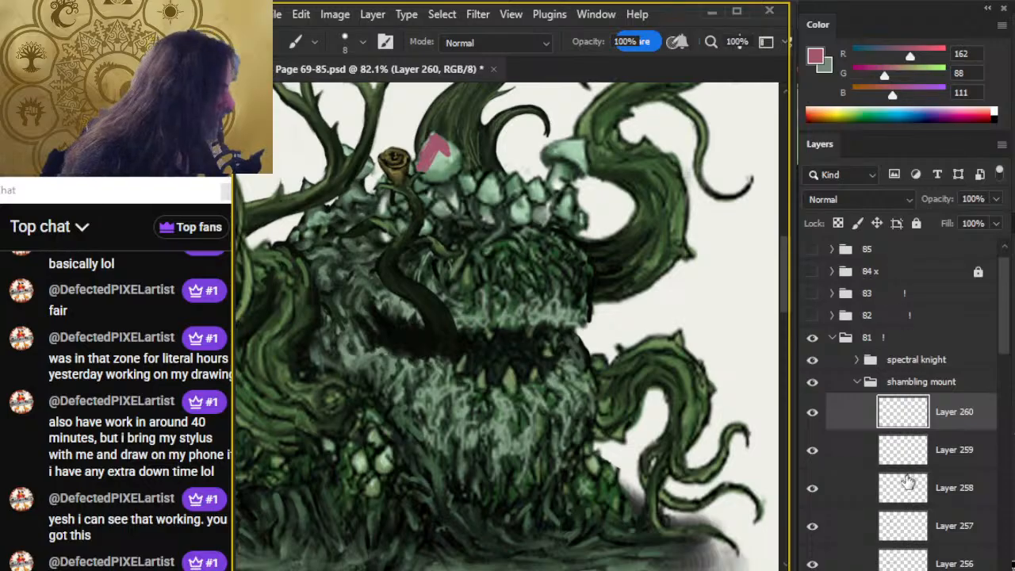
Check the visibility of Layers 256 and 257, and move Layer 260 between them.
scroll(973, 396, down, 4)
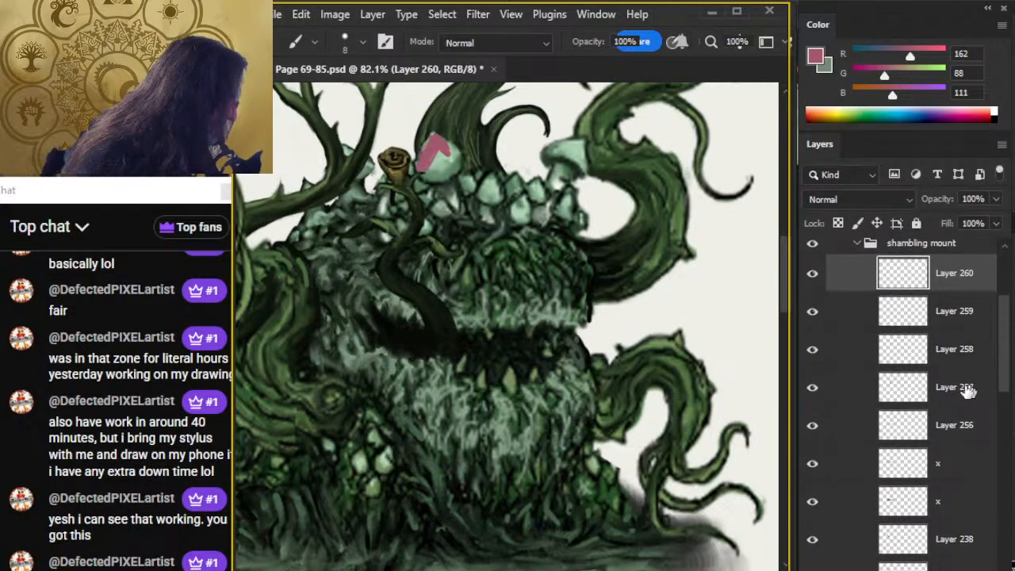
click(819, 429)
click(828, 426)
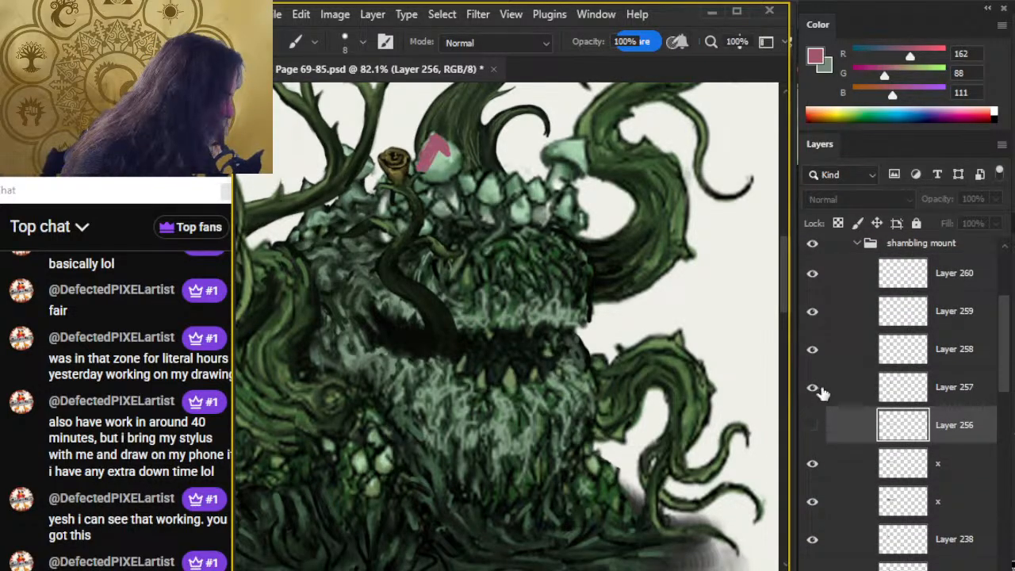
click(820, 391)
click(817, 390)
drag(851, 268, 844, 404)
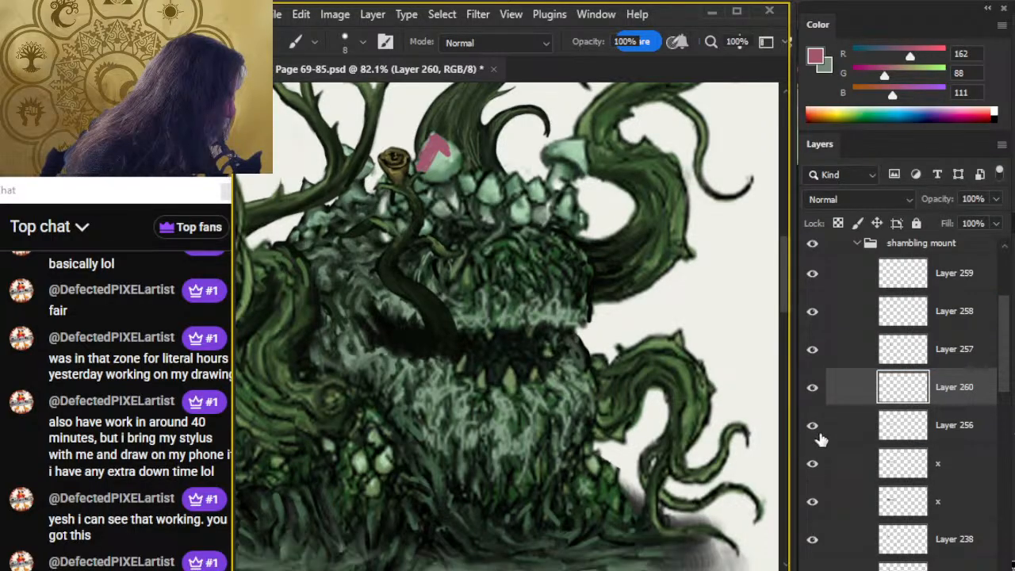
Fill the rest of the large mushroom cap with pink and smudge it out to the cap's edges at 70% strength.
mouse_move(441, 150)
mouse_down()
mouse_move(445, 174)
mouse_move(421, 158)
mouse_up()
key(r)
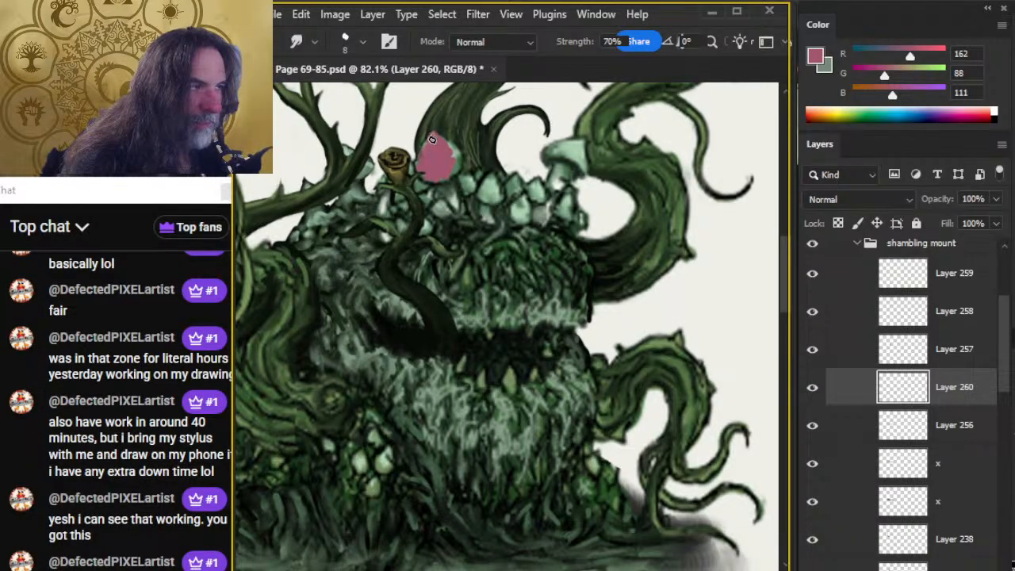
mouse_move(432, 145)
mouse_down()
mouse_move(420, 166)
mouse_move(450, 174)
mouse_move(439, 143)
mouse_move(452, 151)
mouse_move(439, 147)
mouse_move(442, 163)
mouse_move(457, 154)
mouse_move(437, 140)
mouse_move(466, 157)
mouse_up()
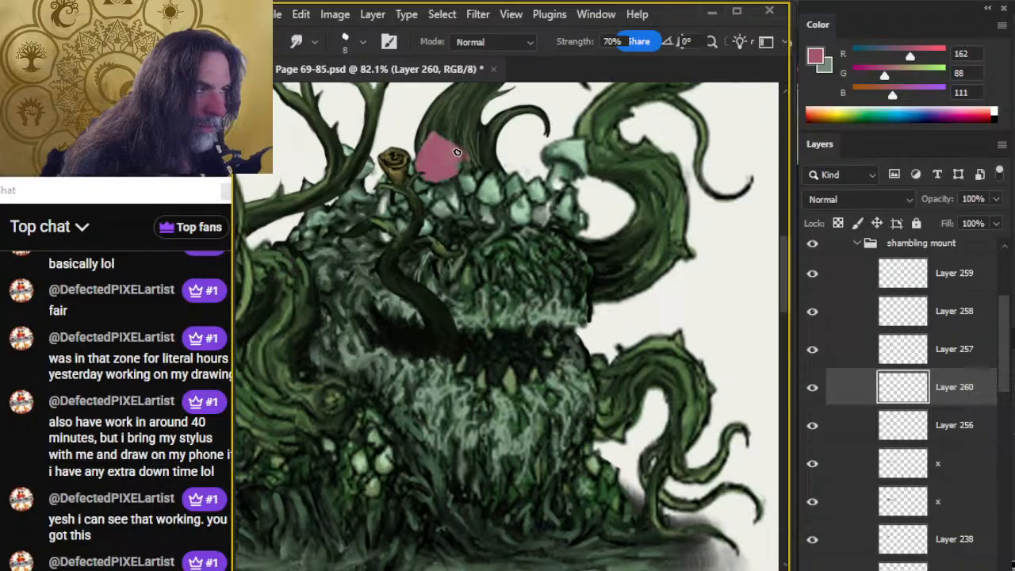
key(e)
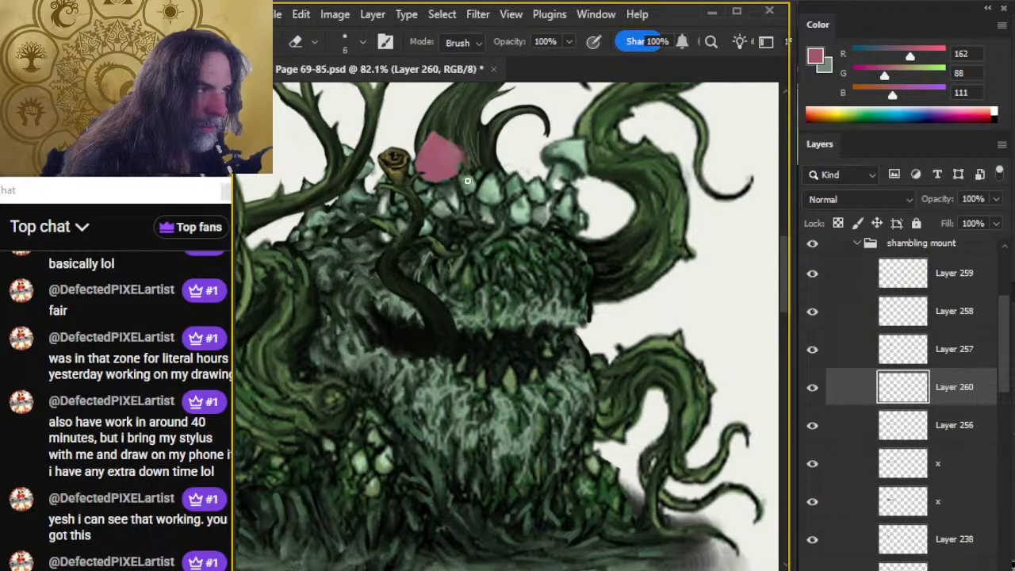
Paint the mushroom cap beside the right tentacle in the same pink and smudge it to the cap's edges at 70% strength.
key(b)
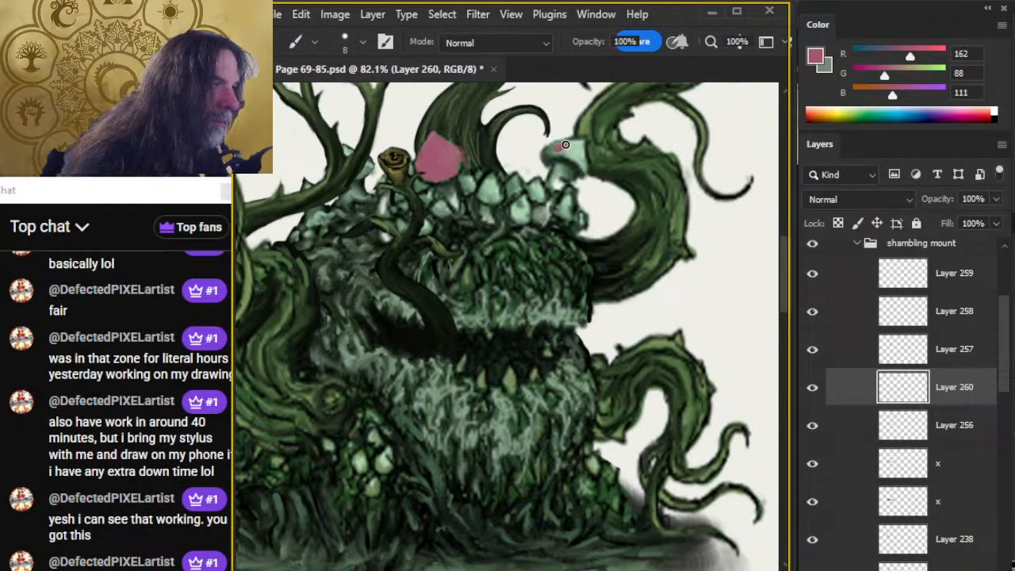
mouse_move(553, 151)
mouse_down()
mouse_move(569, 146)
mouse_move(563, 153)
mouse_move(575, 157)
mouse_up()
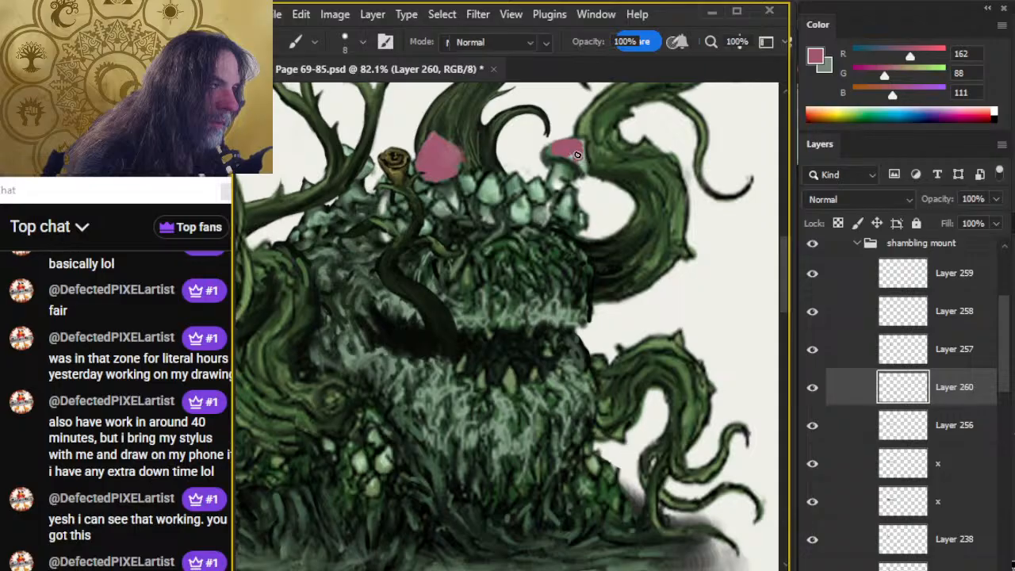
key(r)
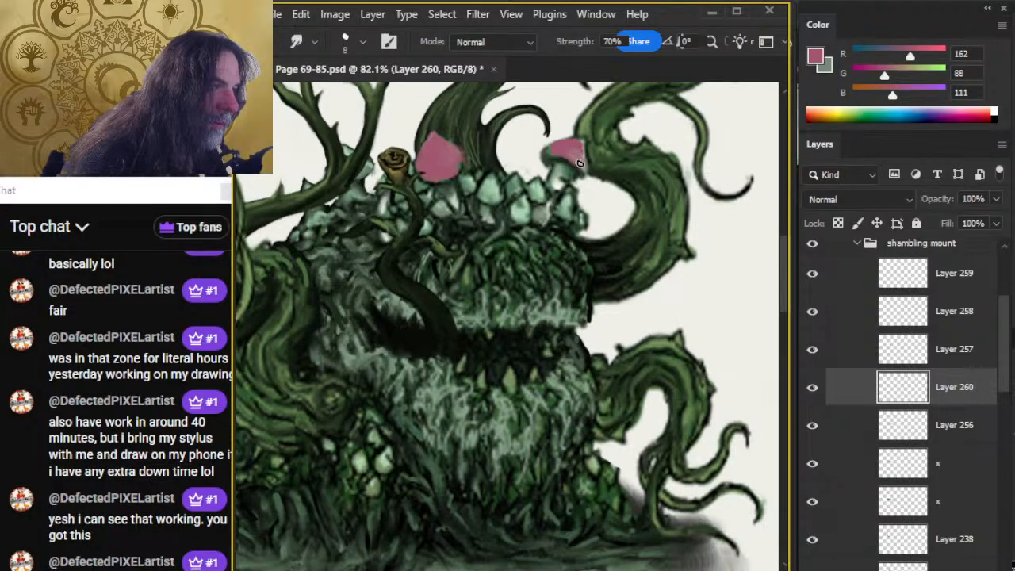
drag(581, 164, 579, 139)
mouse_move(582, 163)
mouse_down()
mouse_move(578, 148)
mouse_move(583, 170)
mouse_up()
key(b)
key(r)
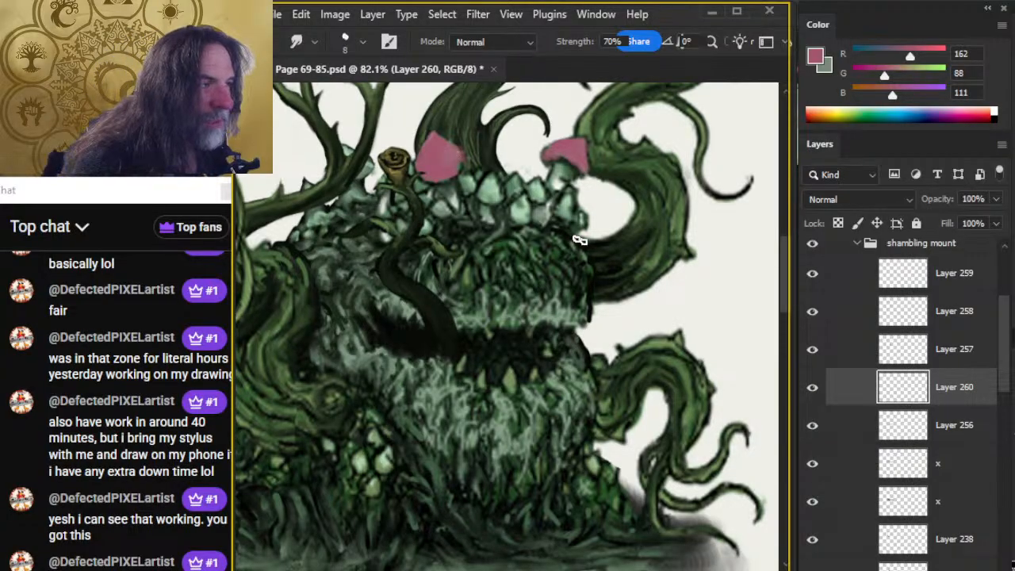
Compare the mushroom caps with and without Layer 260, and lower that layer's opacity to 77%.
click(812, 387)
click(811, 386)
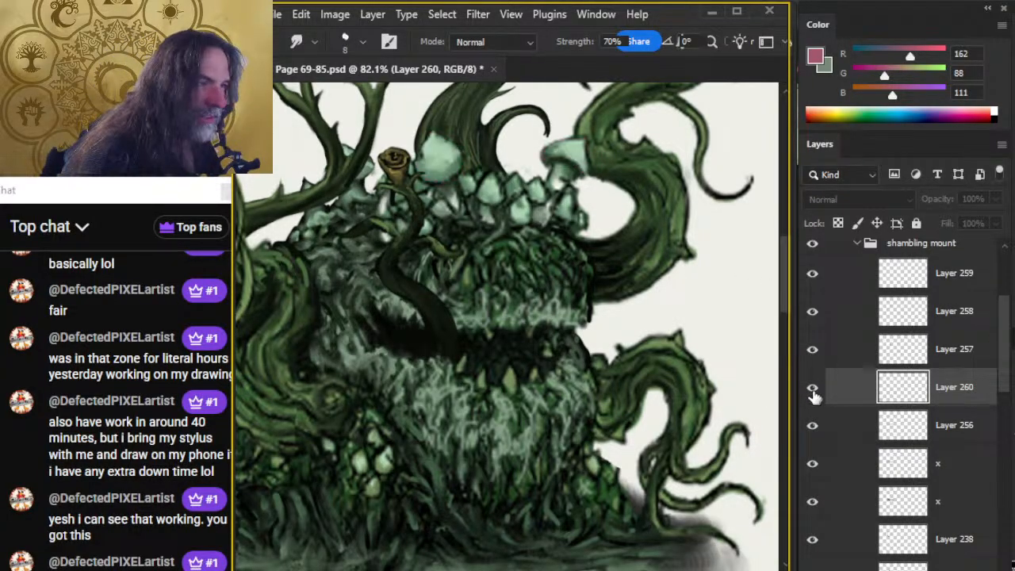
click(996, 199)
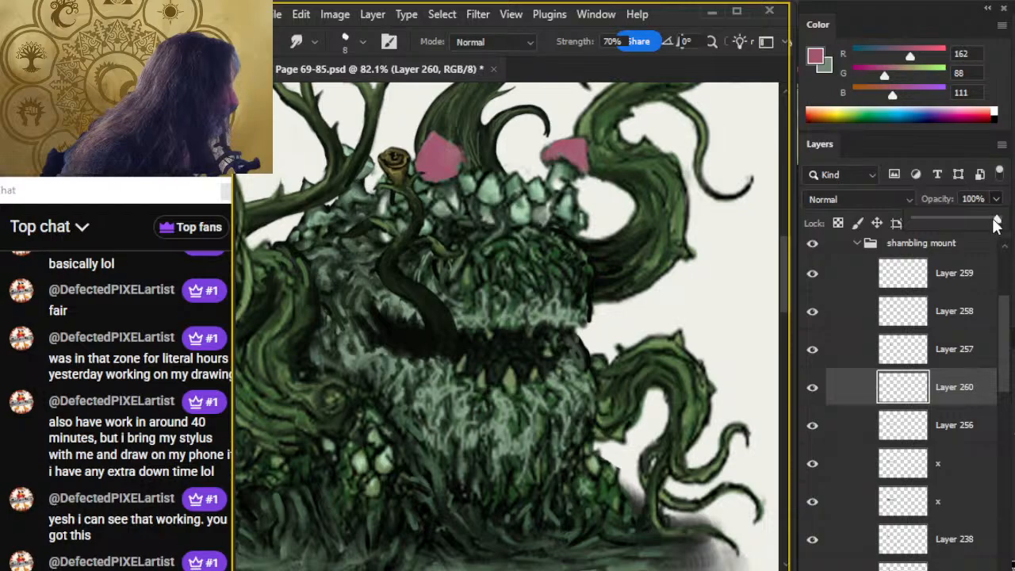
drag(997, 220, 978, 225)
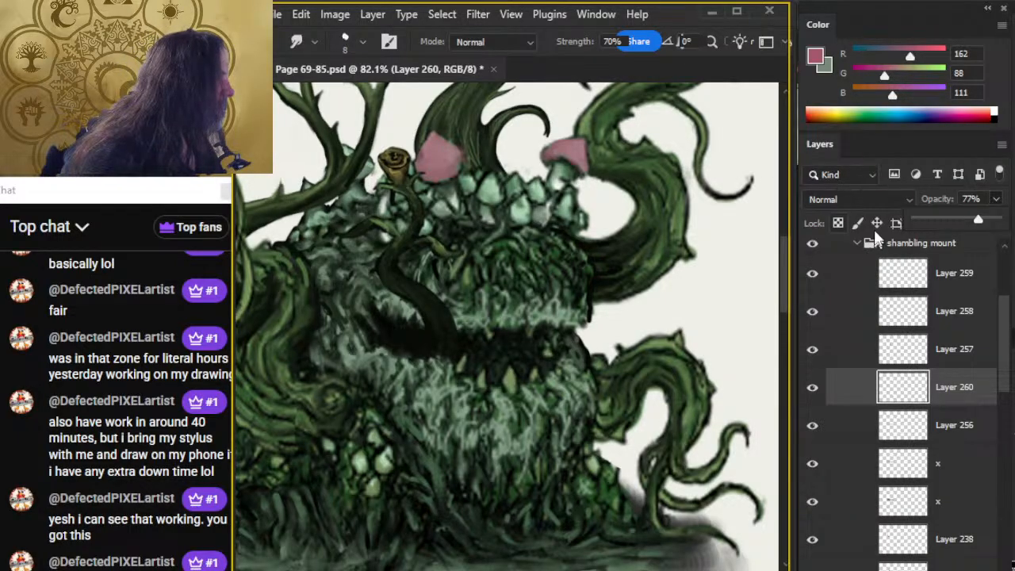
Add a layer above Layer 260 and dab a warm tan, RGB 174, 131, 111, onto the large pink mushroom cap.
click(915, 60)
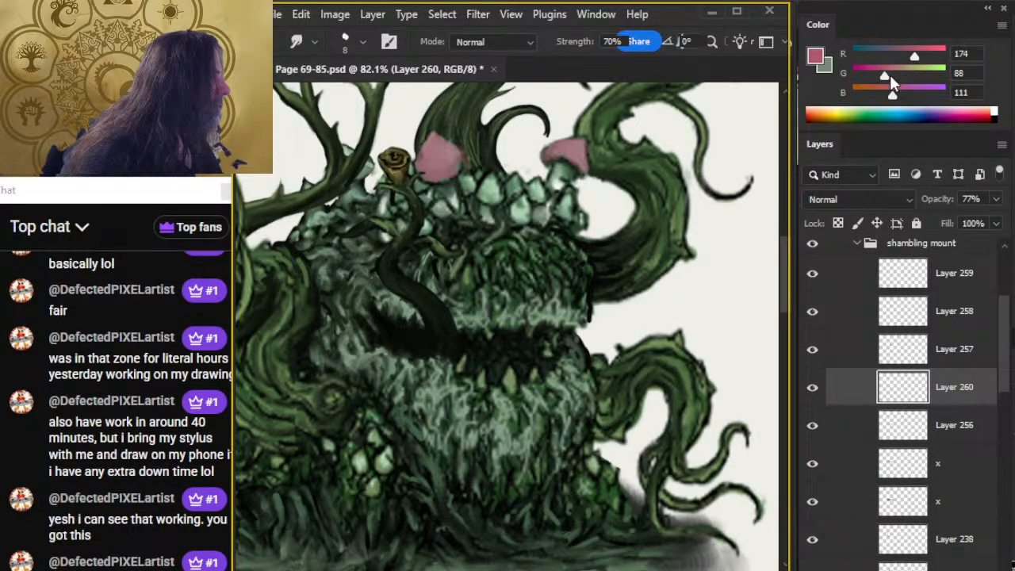
click(898, 73)
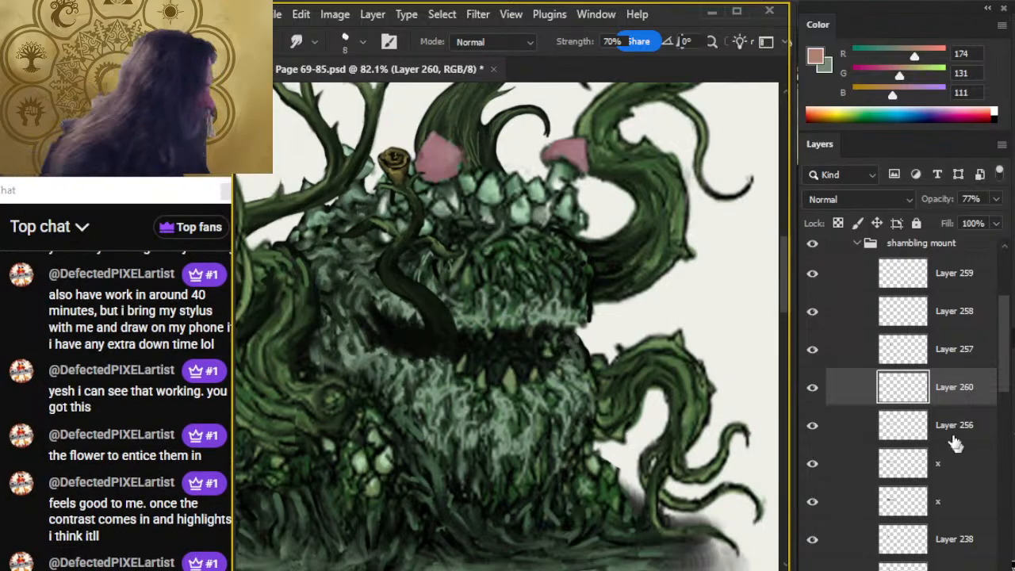
key(ctrl+shift+alt+n)
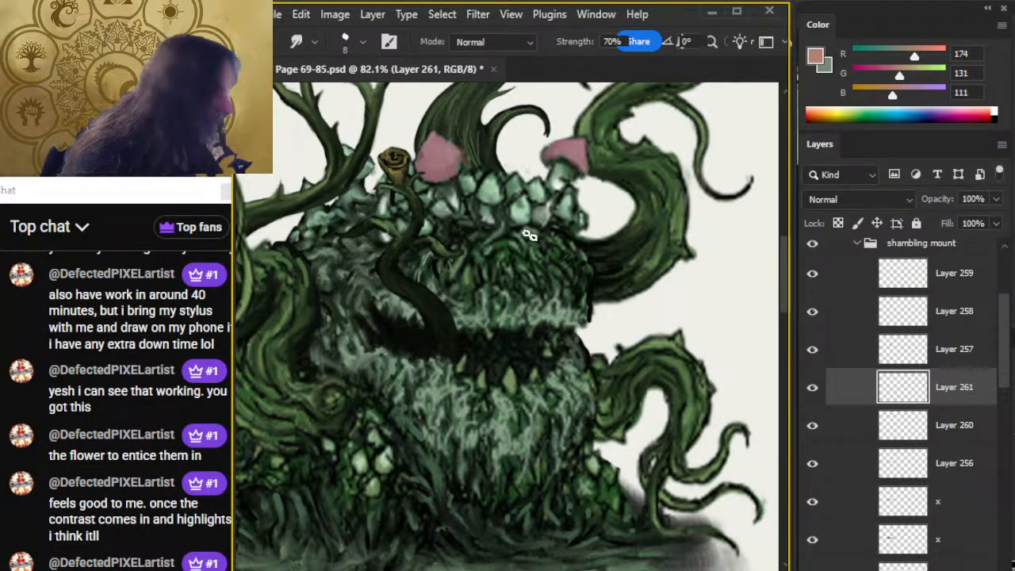
key(b)
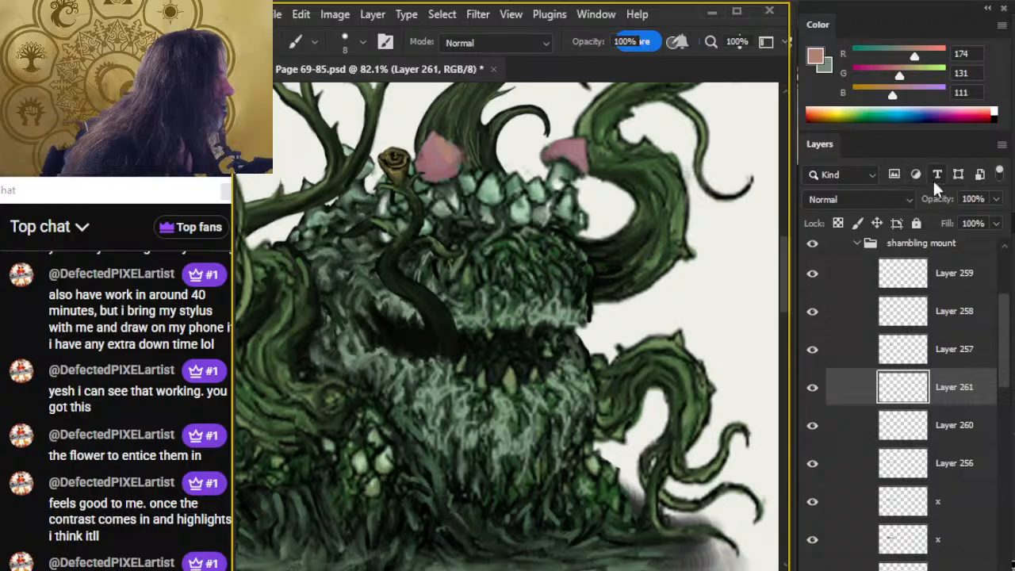
Highlight both pink mushroom caps in pale pink, RGB 225, 172, 164, and smudge the highlights into the caps at 70% strength.
click(932, 56)
click(913, 76)
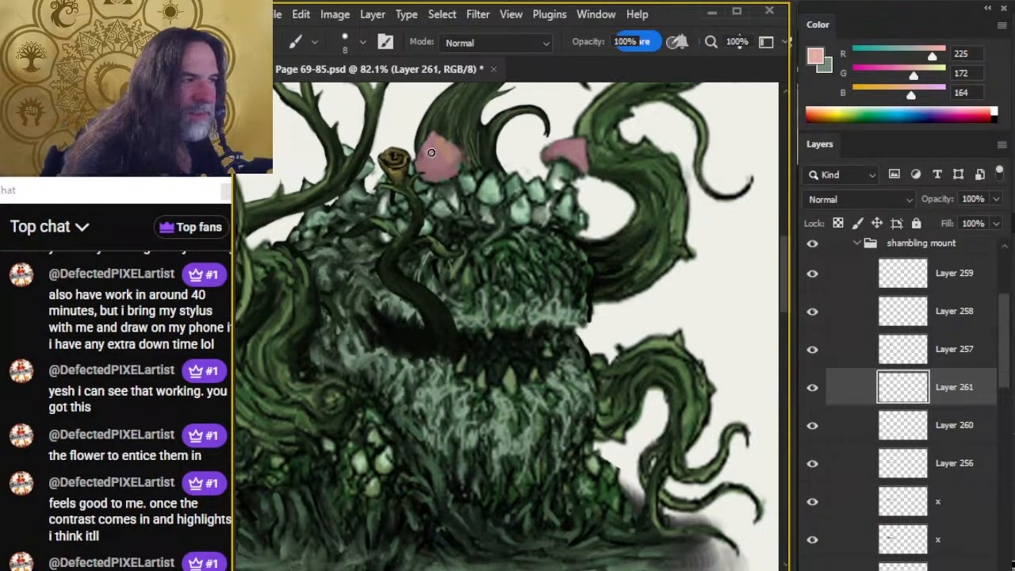
drag(438, 146, 449, 147)
key(r)
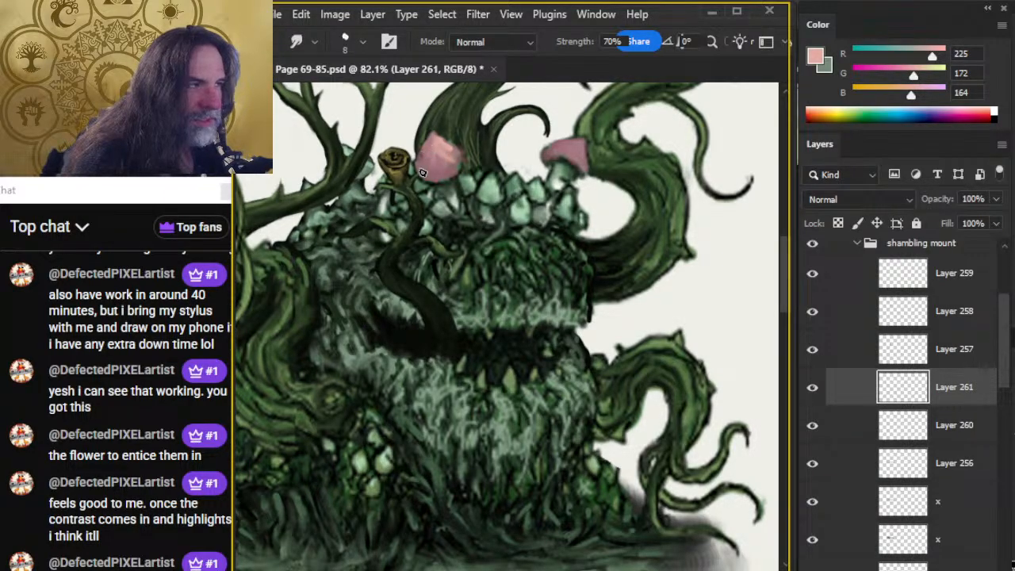
drag(422, 173, 435, 150)
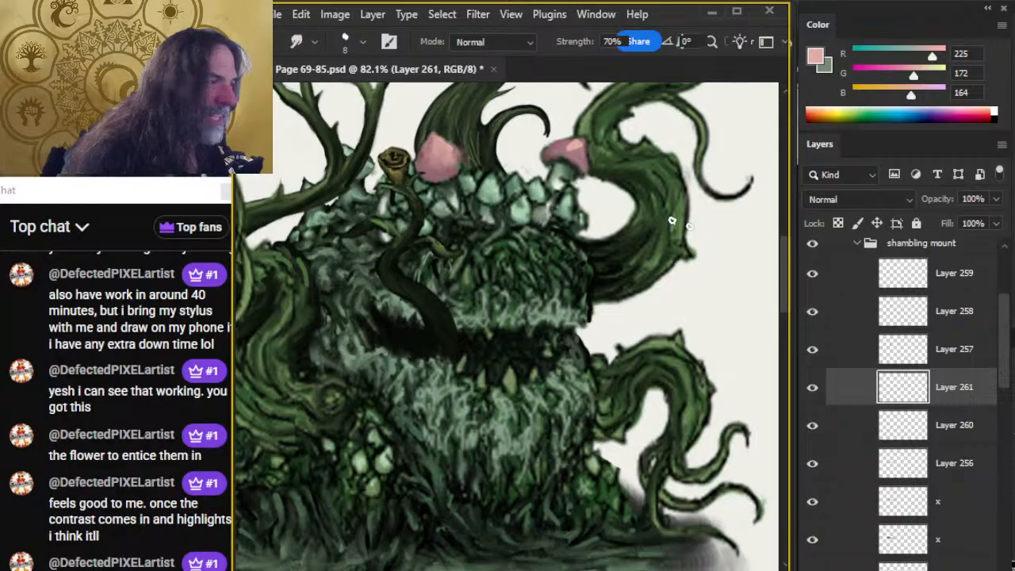
click(840, 425)
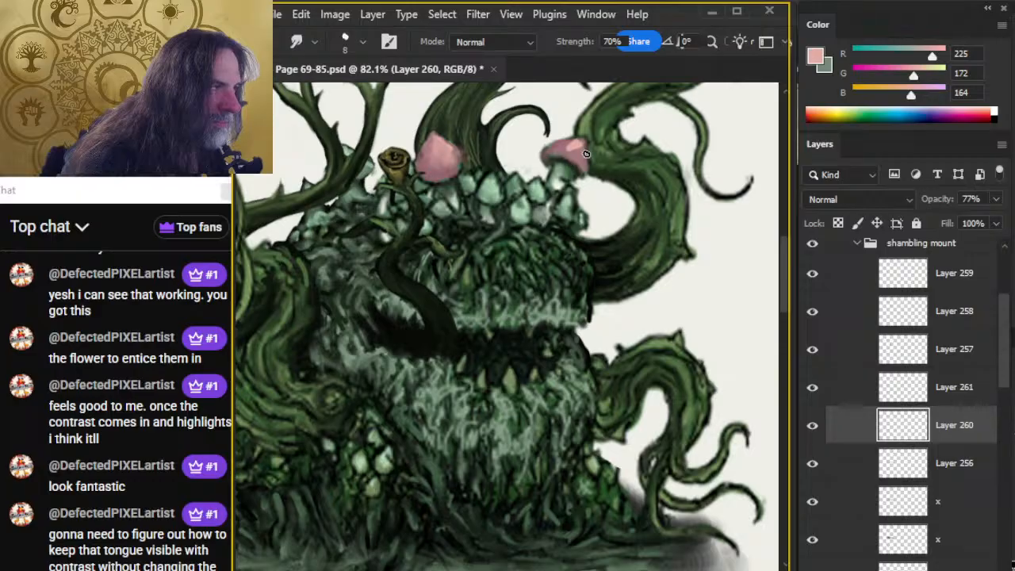
click(854, 394)
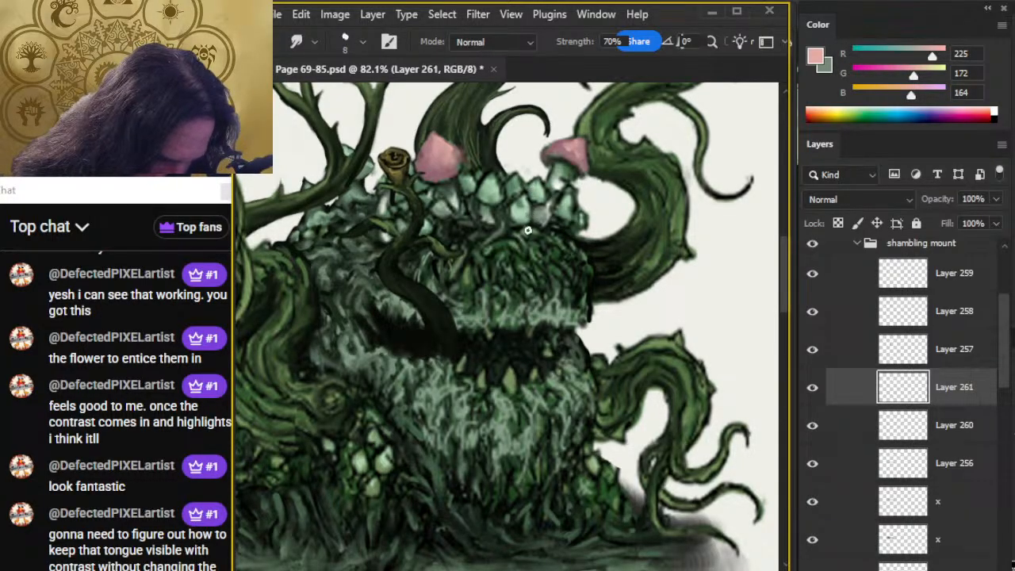
Review the creature at page scale, and move the flower-tipped tongue on Layers 257 to 259 towards the right end of the mouth.
key(z)
drag(582, 393, 500, 429)
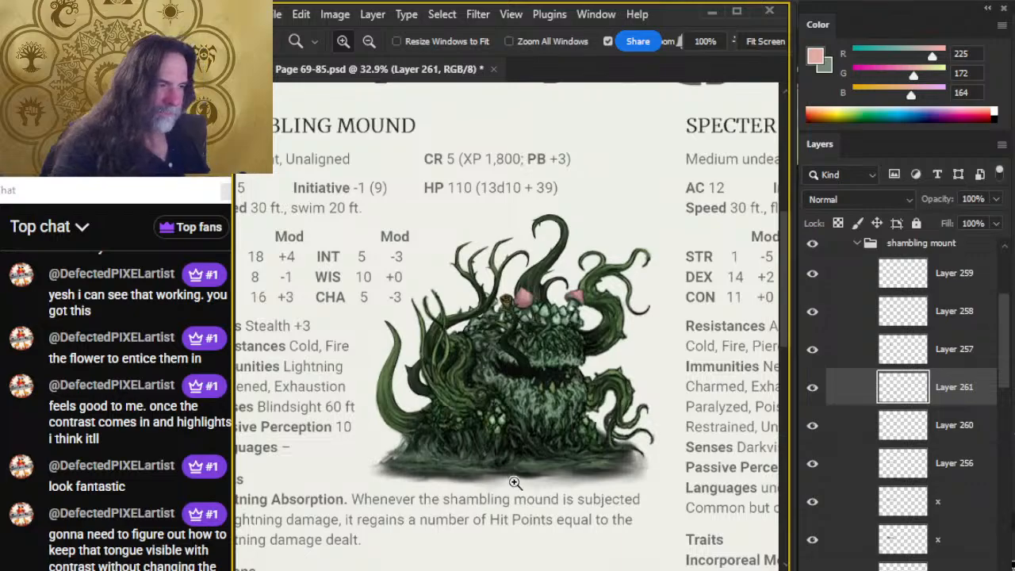
drag(555, 386, 616, 381)
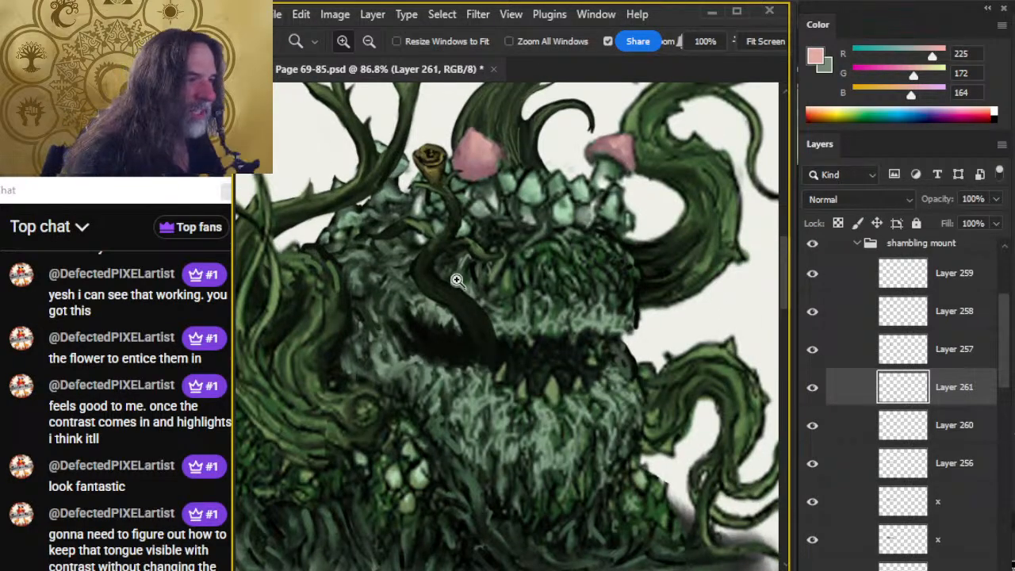
drag(554, 341, 491, 410)
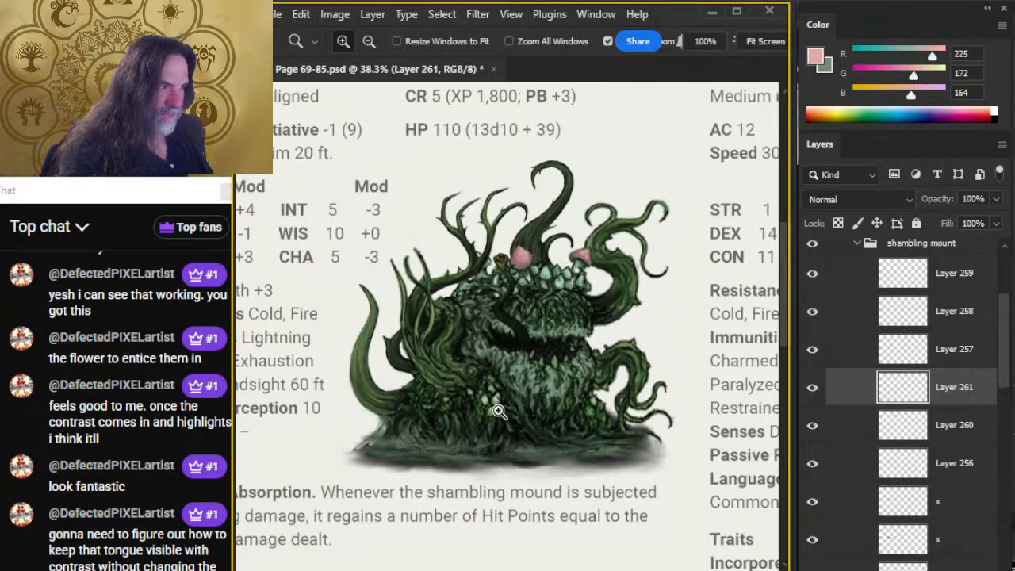
drag(533, 314, 583, 324)
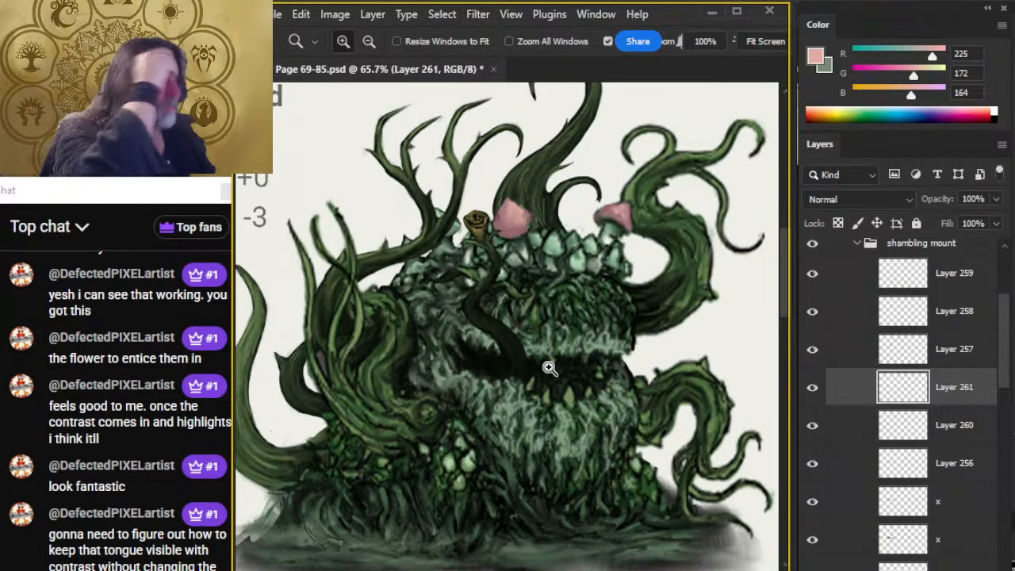
key(v)
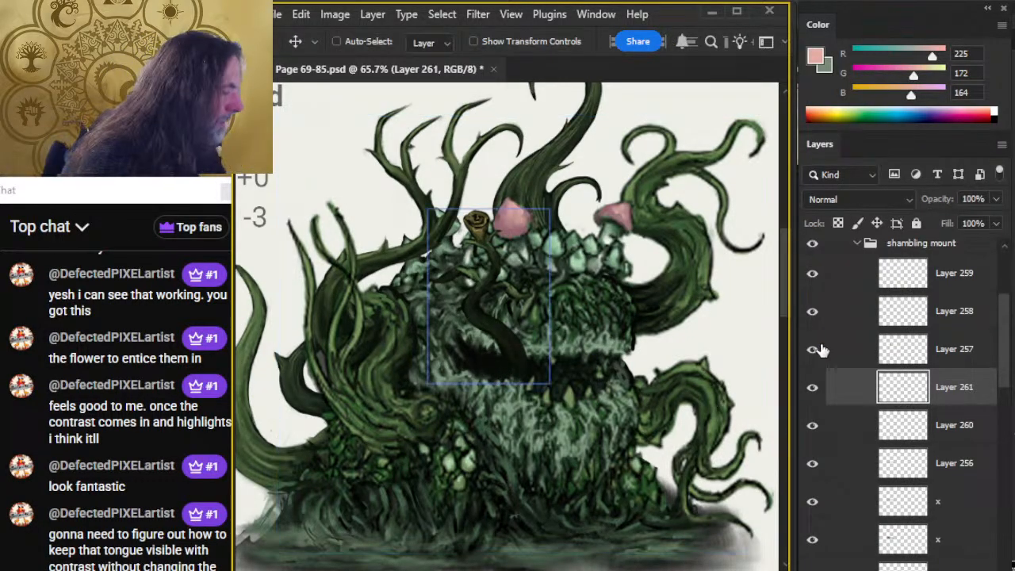
click(840, 349)
shift+click(845, 282)
mouse_move(577, 302)
mouse_down()
mouse_move(571, 356)
mouse_move(593, 389)
mouse_move(566, 351)
mouse_move(584, 351)
mouse_move(593, 331)
mouse_move(700, 354)
mouse_move(690, 349)
mouse_up()
Flip the flower-tipped tongue layers horizontally with Free Transform.
key(l)
right_click(690, 349)
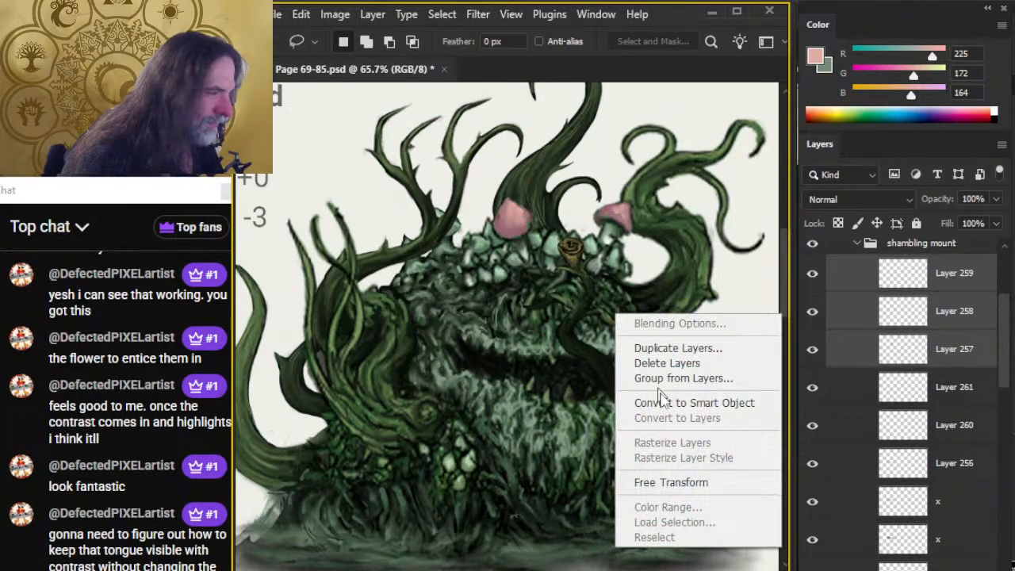
click(670, 481)
right_click(627, 412)
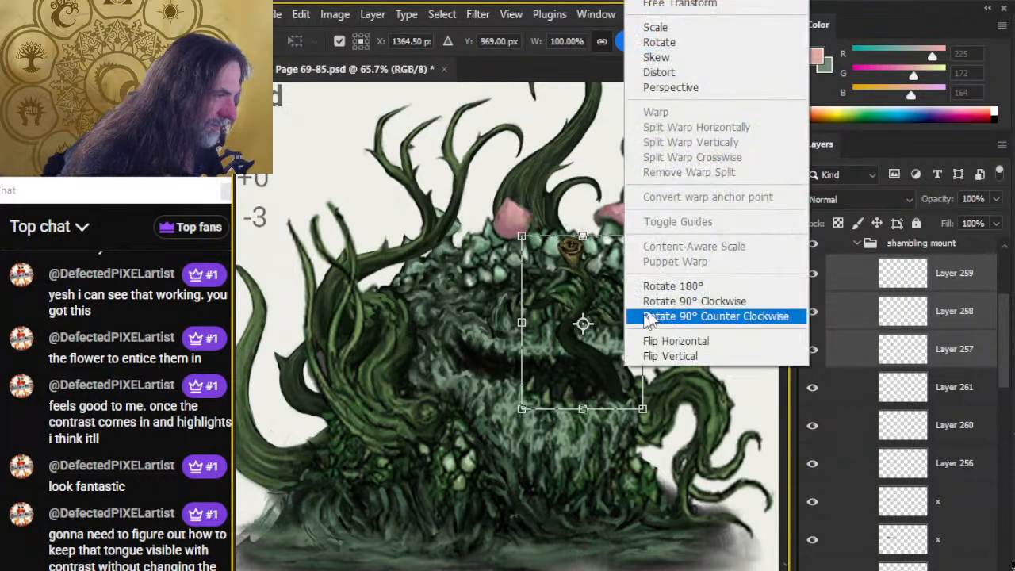
click(676, 340)
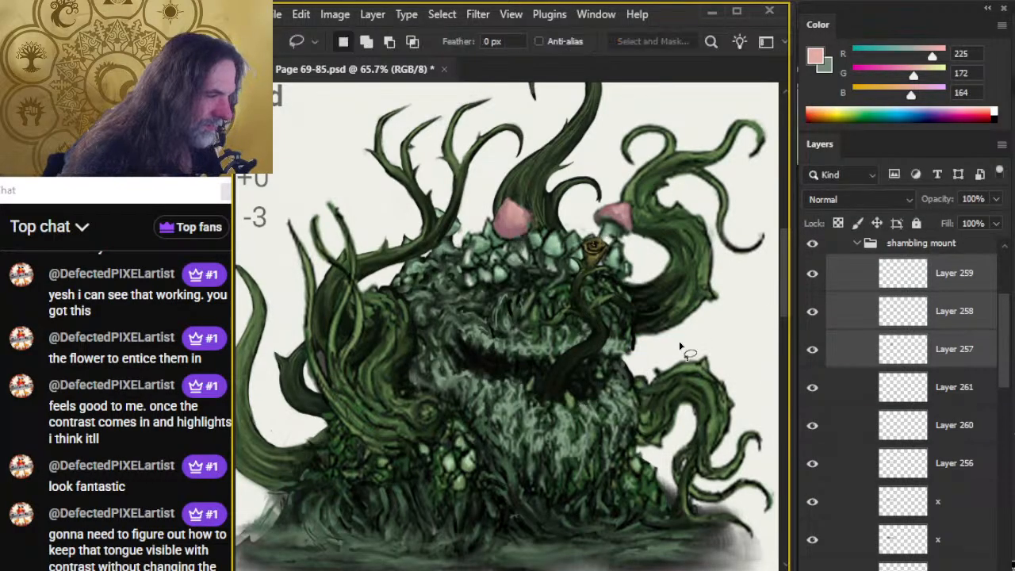
key(Return)
Reposition the flipped tongue so it rises from the middle of the mouth, with its flower between the two pink caps.
mouse_move(608, 411)
mouse_down()
mouse_move(584, 407)
mouse_move(591, 402)
mouse_move(597, 419)
mouse_up()
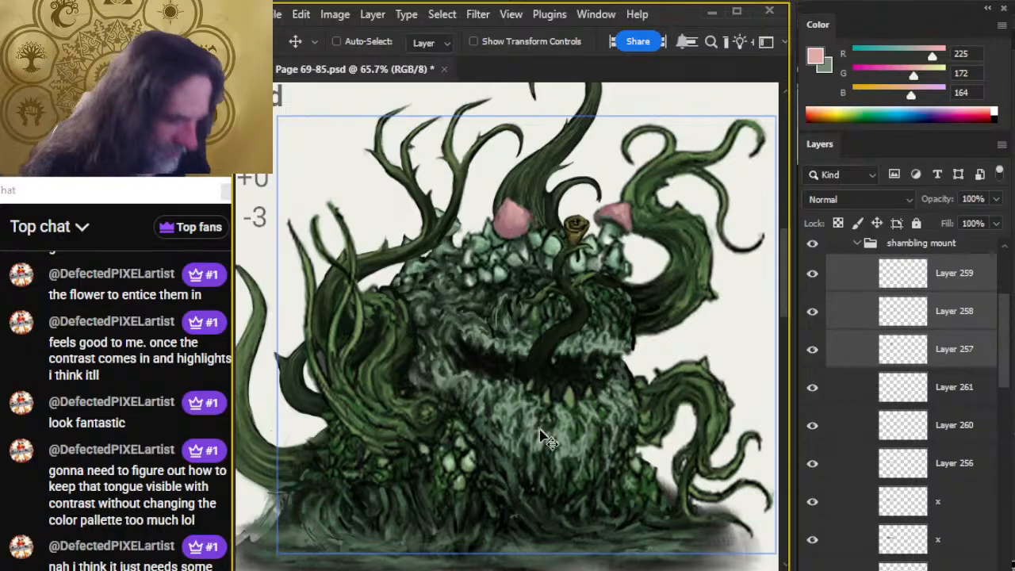
ctrl+click(531, 501)
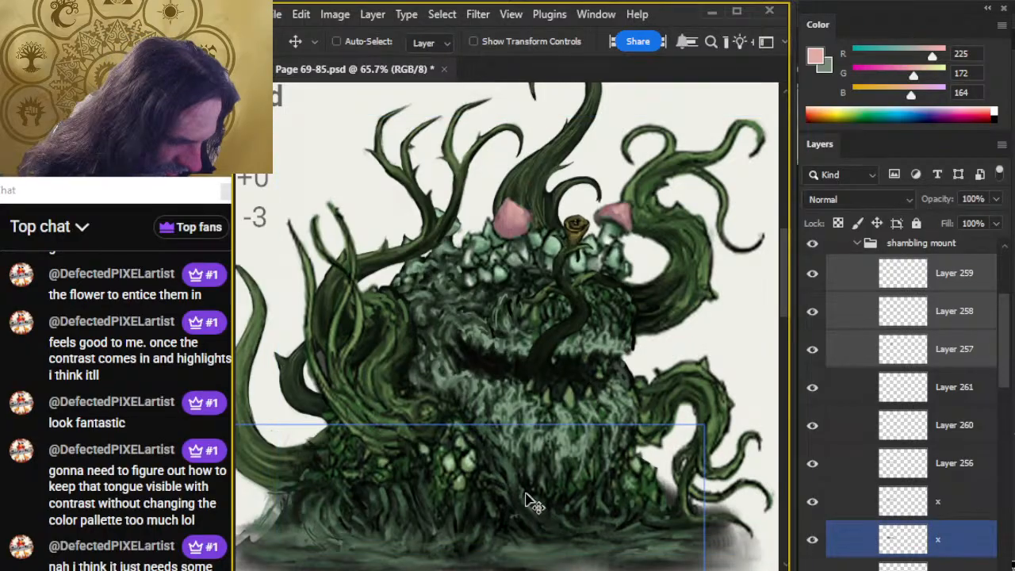
ctrl+click(509, 530)
ctrl+click(512, 528)
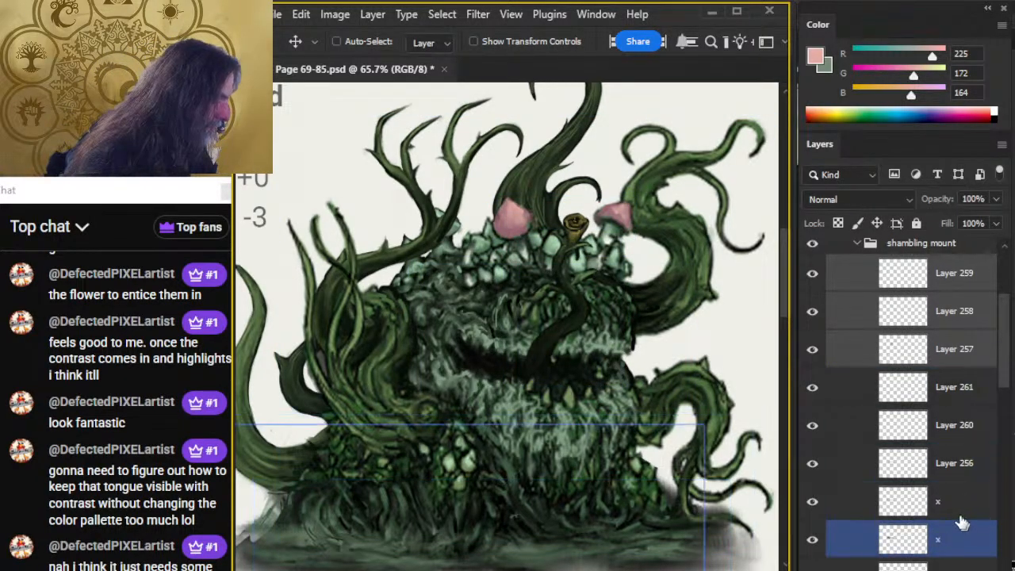
On Layer 261, sample grey-green RGB 108, 115, 99 beneath the right pink cap, and paint and smudge both pink mushrooms' stems.
click(974, 389)
key(r)
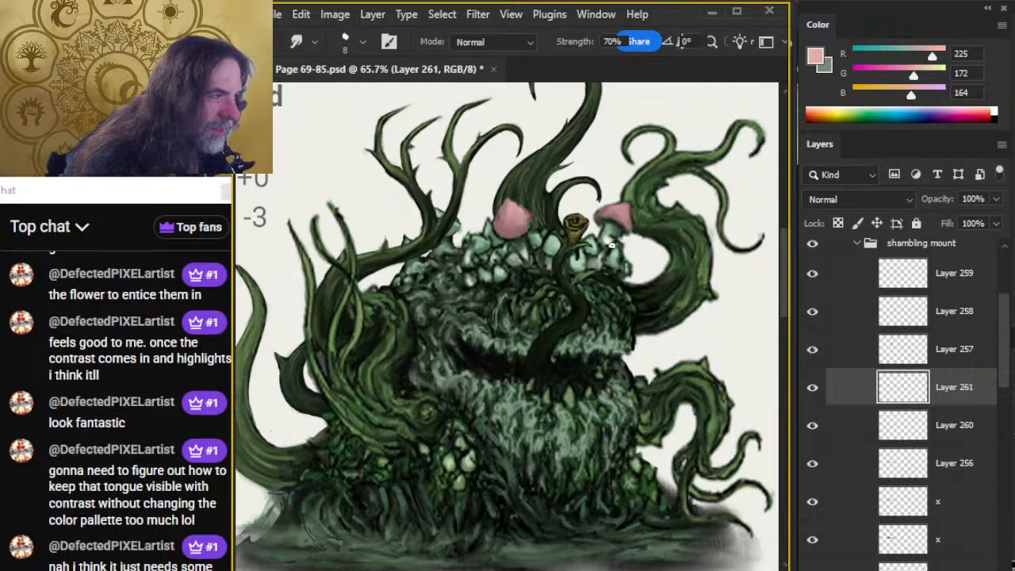
key(b)
alt+click(611, 227)
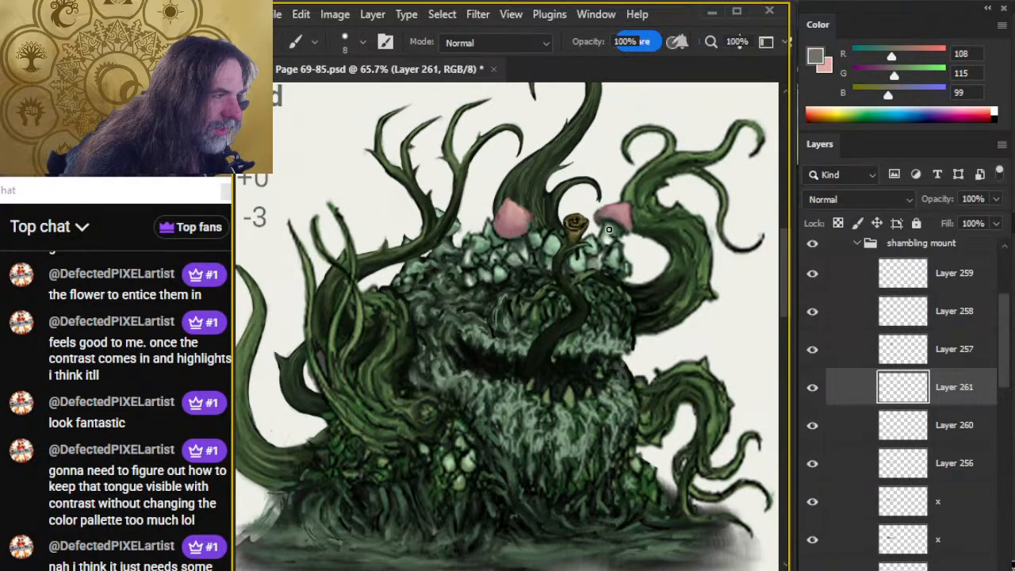
key(r)
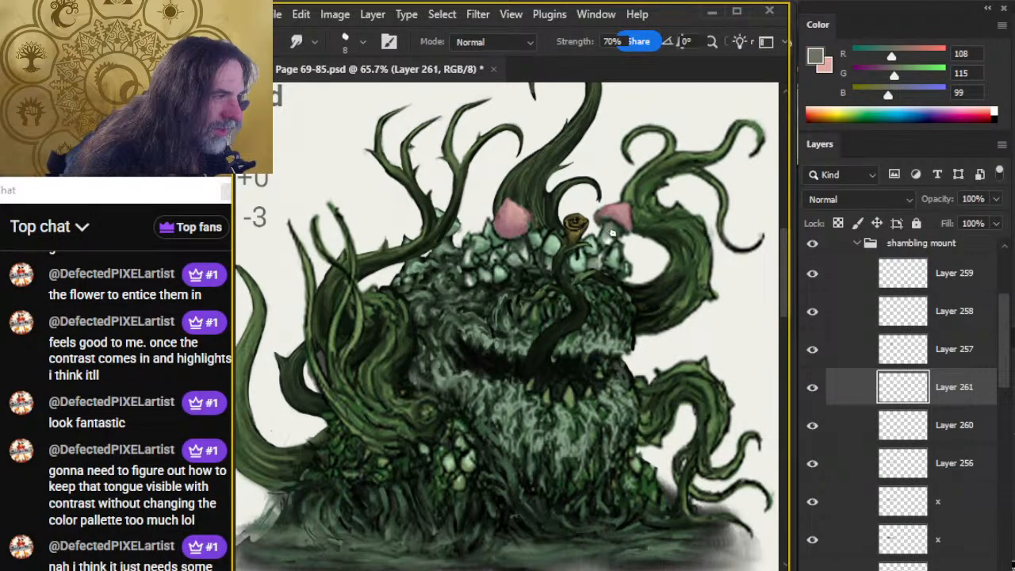
key(b)
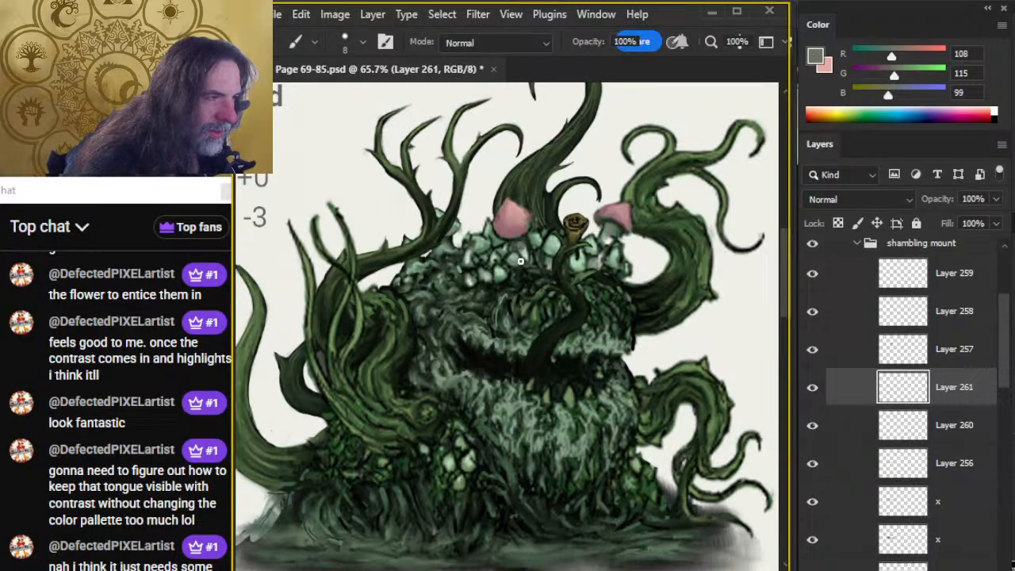
key(r)
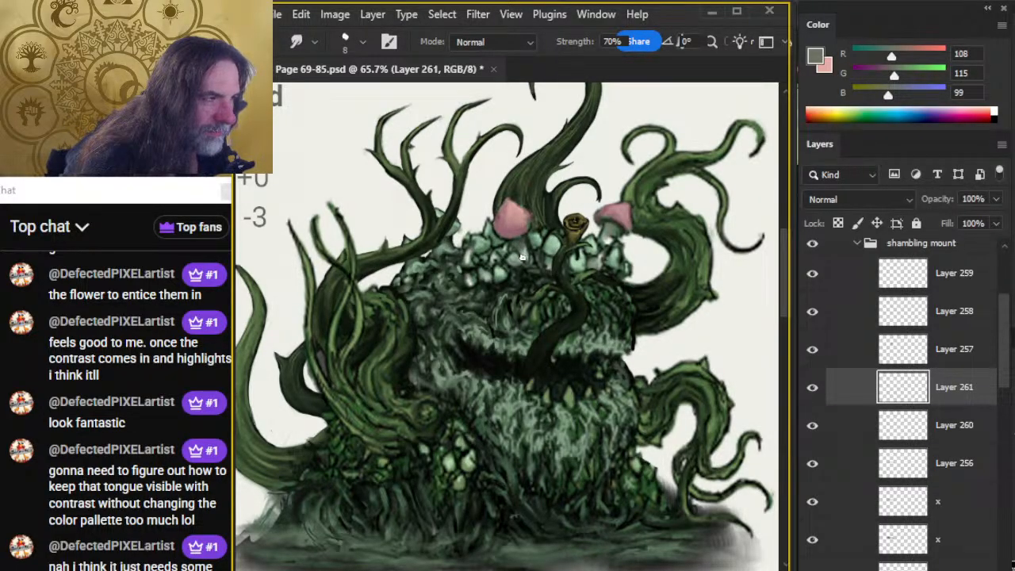
Paint small mushrooms around the large pink cap in the same grey-green and smudge them at 70% strength.
key(b)
key(r)
key(b)
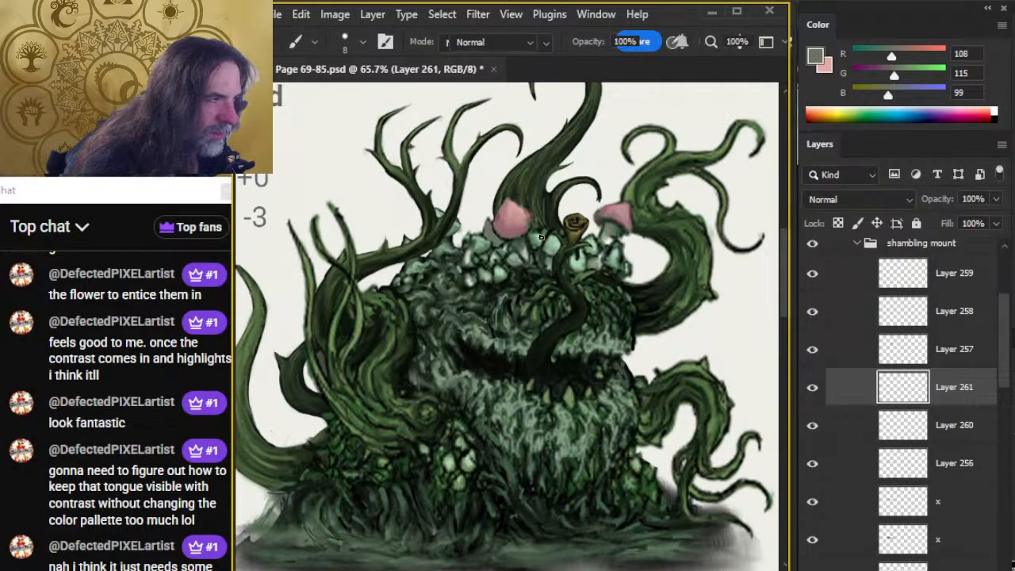
key(r)
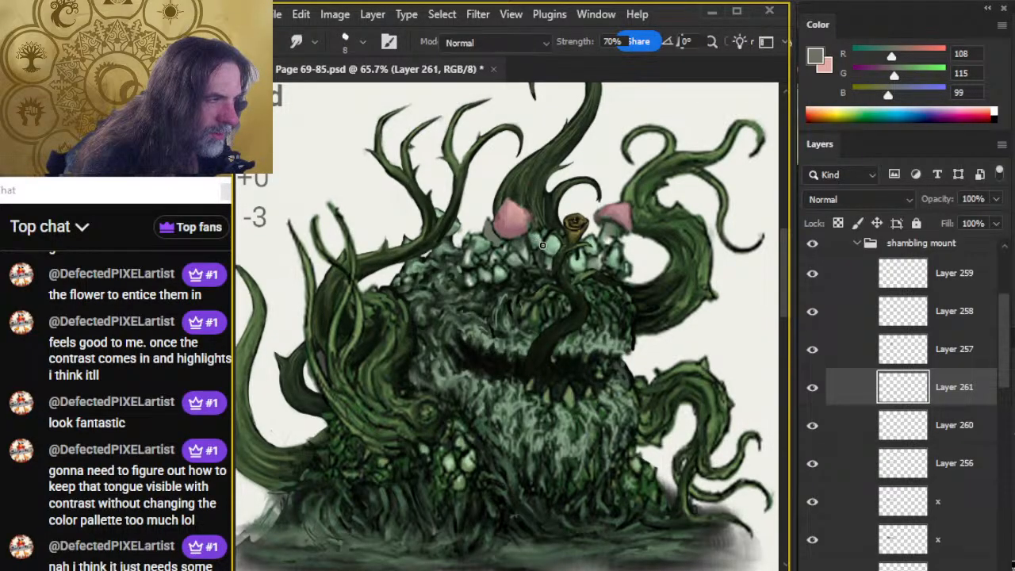
key(b)
key(r)
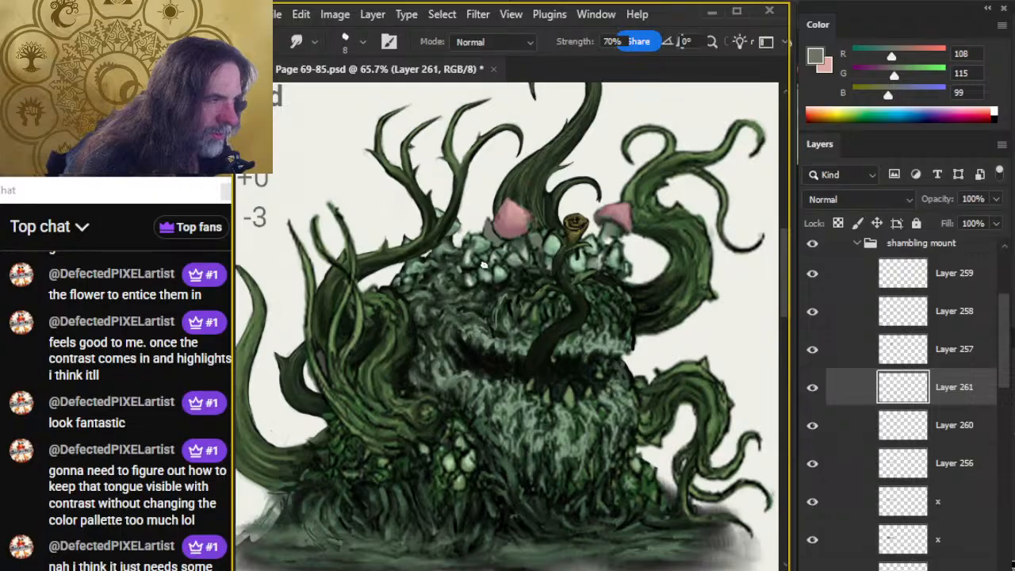
key(b)
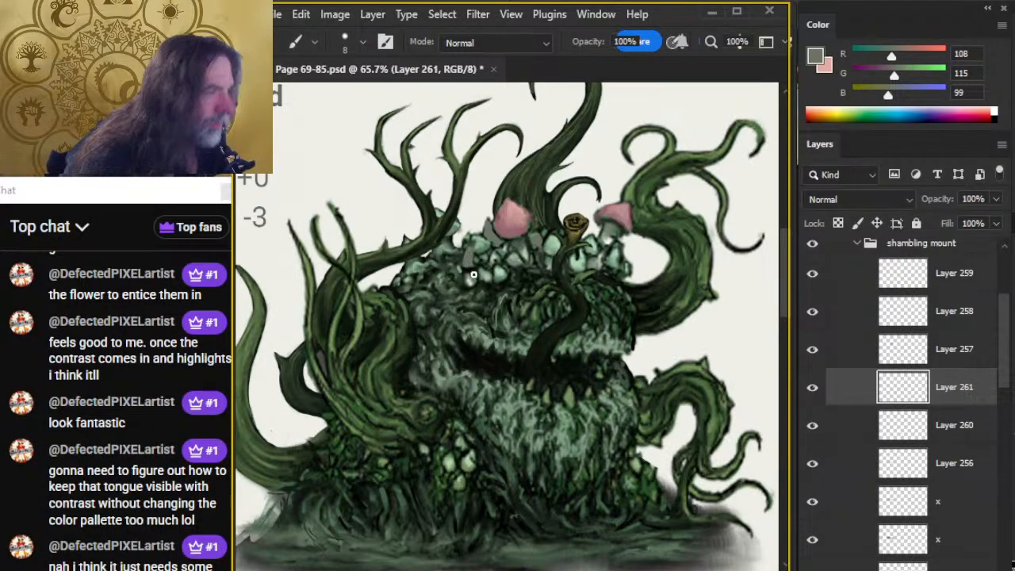
key(r)
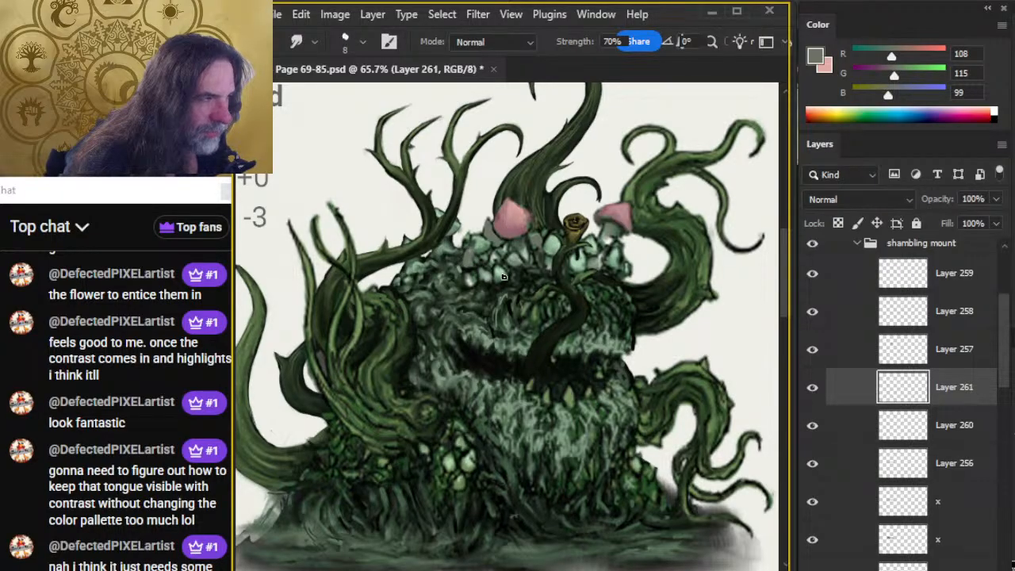
Sample dusky pink RGB 148, 100, 111 from the large cap, and touch up the nearby small mushrooms in grey-green RGB 108, 115, 99.
key(b)
key(x)
alt+click(508, 231)
alt+click(511, 233)
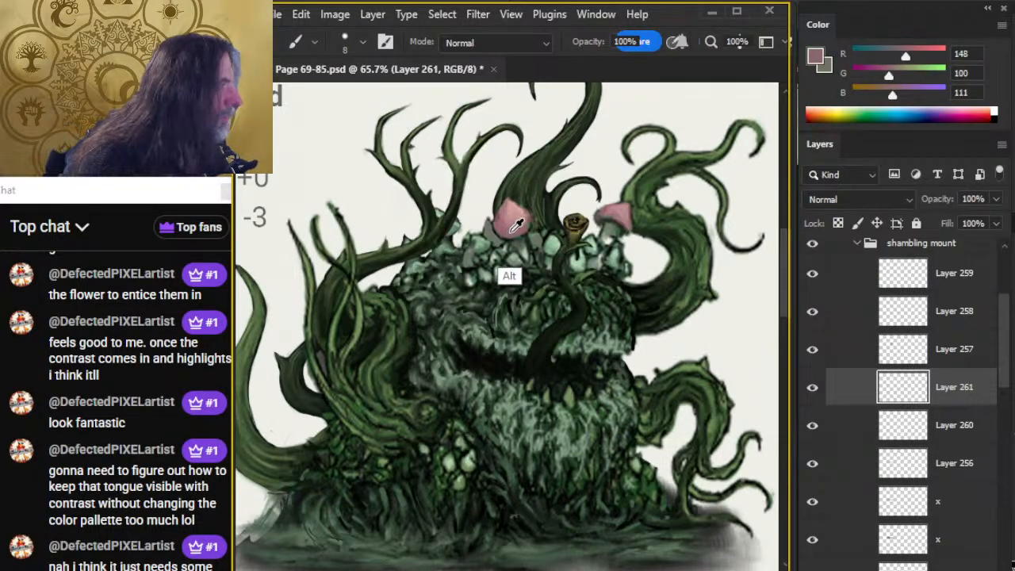
alt+click(464, 254)
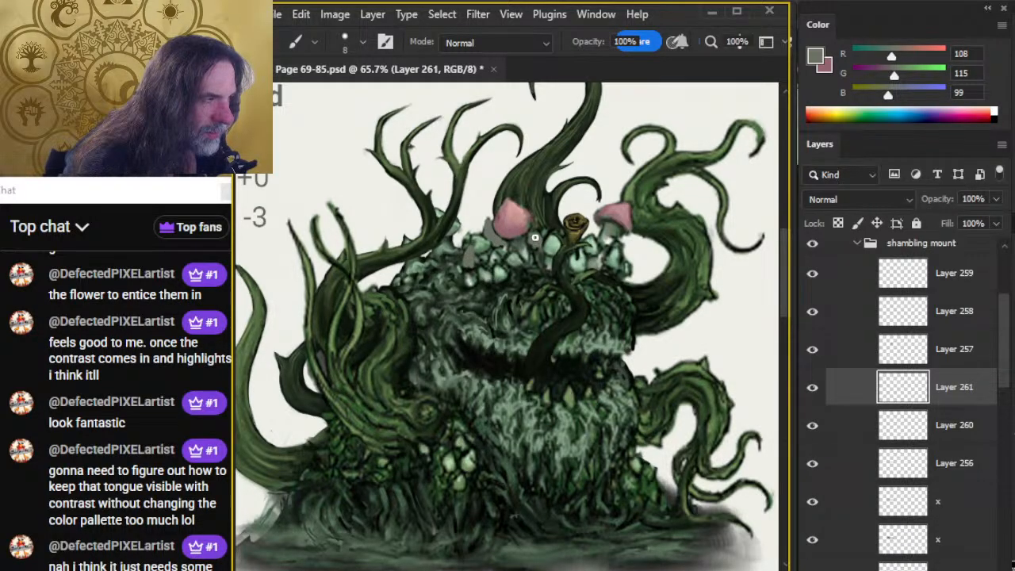
key(r)
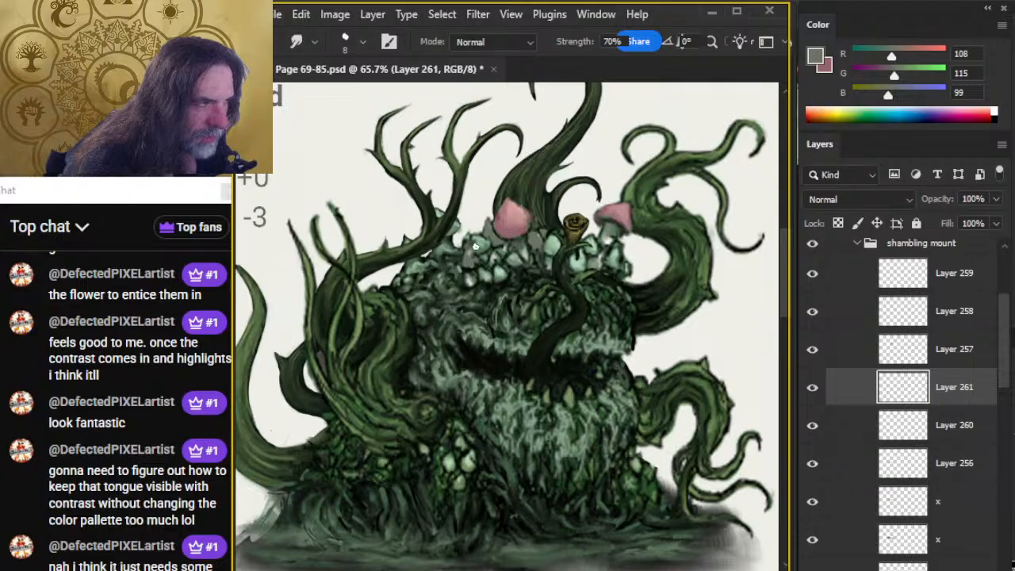
On Layer 259, sample pale green RGB 137, 177, 146 from the small mushrooms, then paint and smudge a highlight on the tongue's upper bend.
click(846, 279)
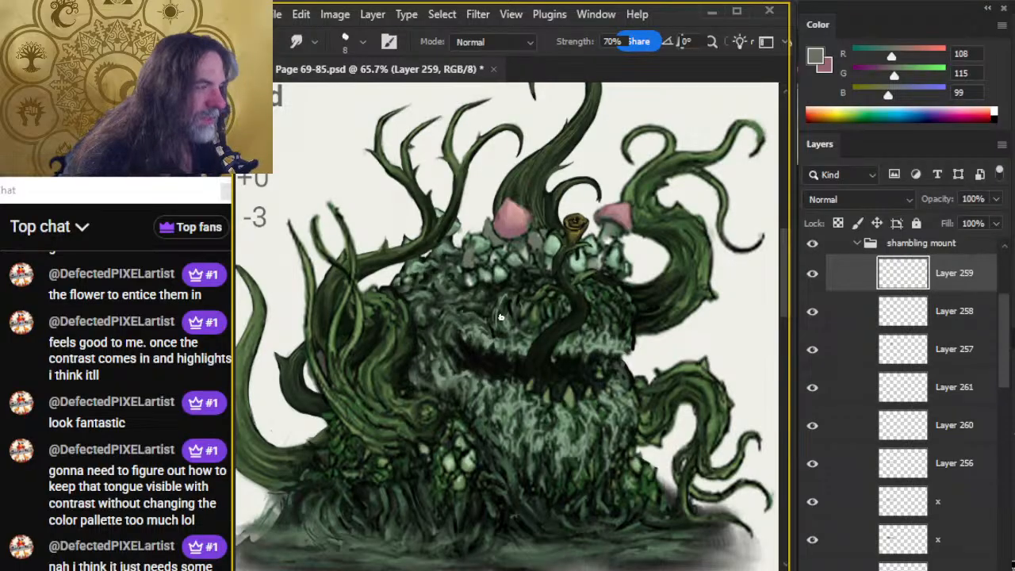
key(b)
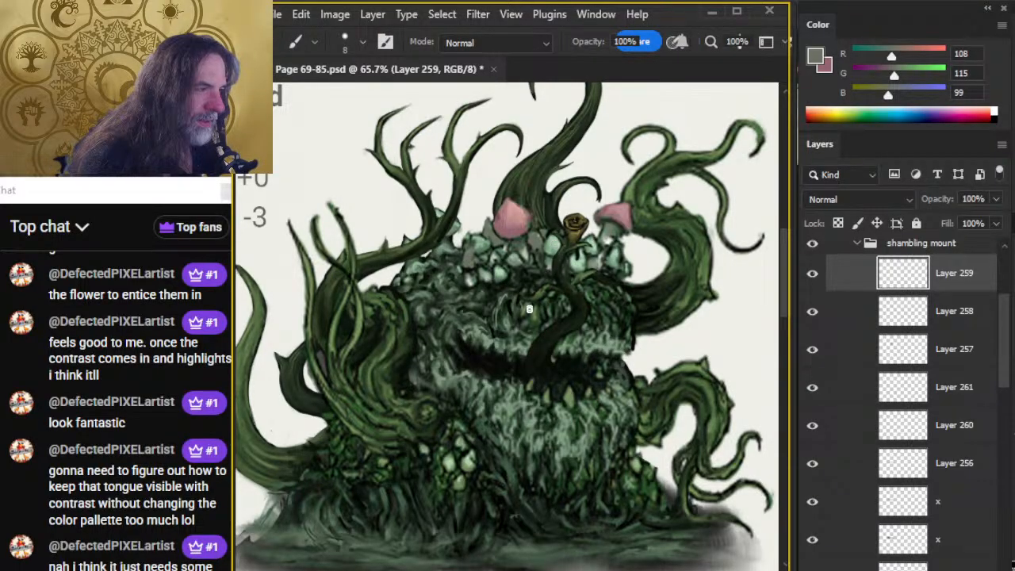
alt+click(553, 253)
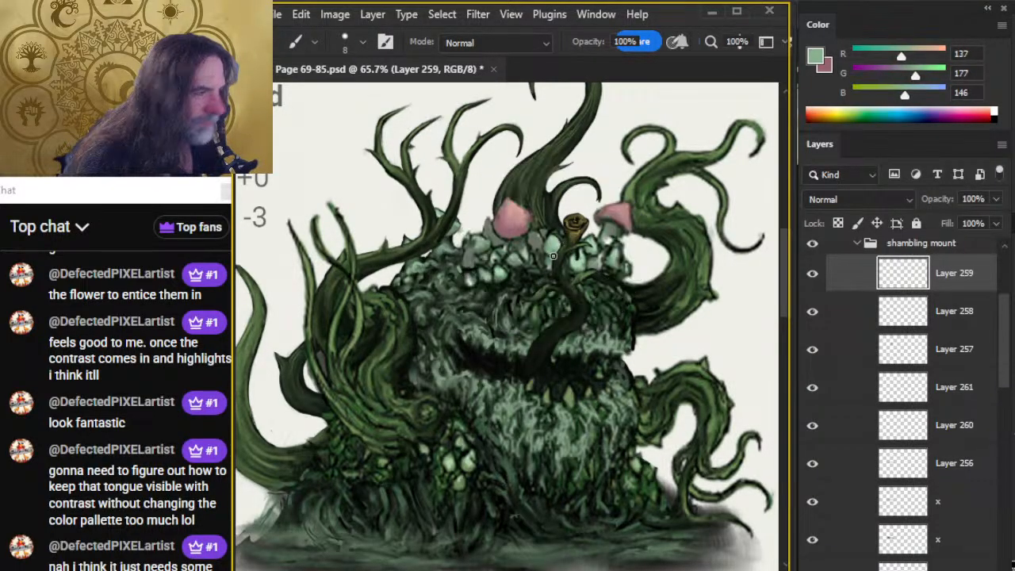
key(bracketleft)
key(bracketleft)
key(bracketleft)
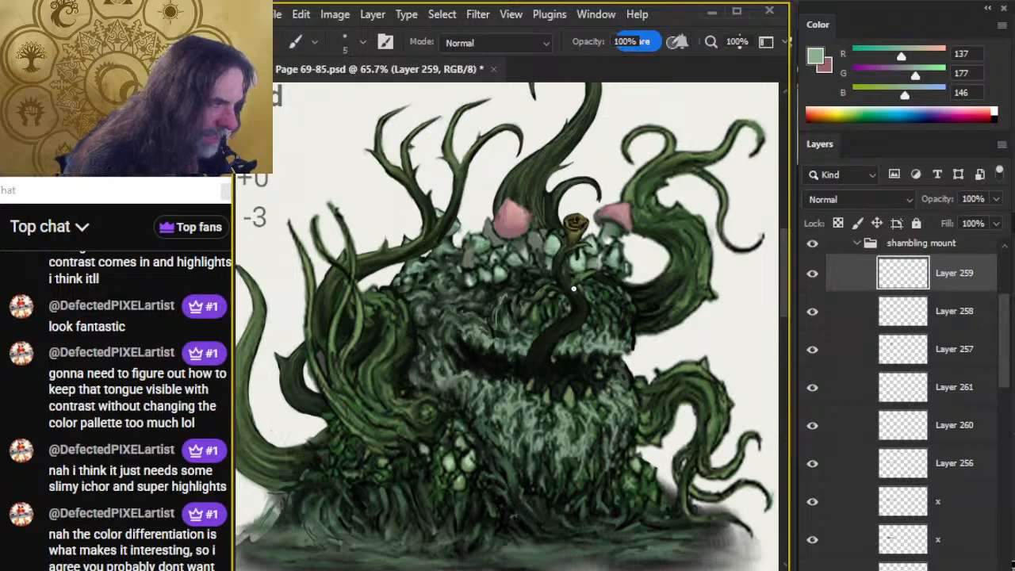
key(r)
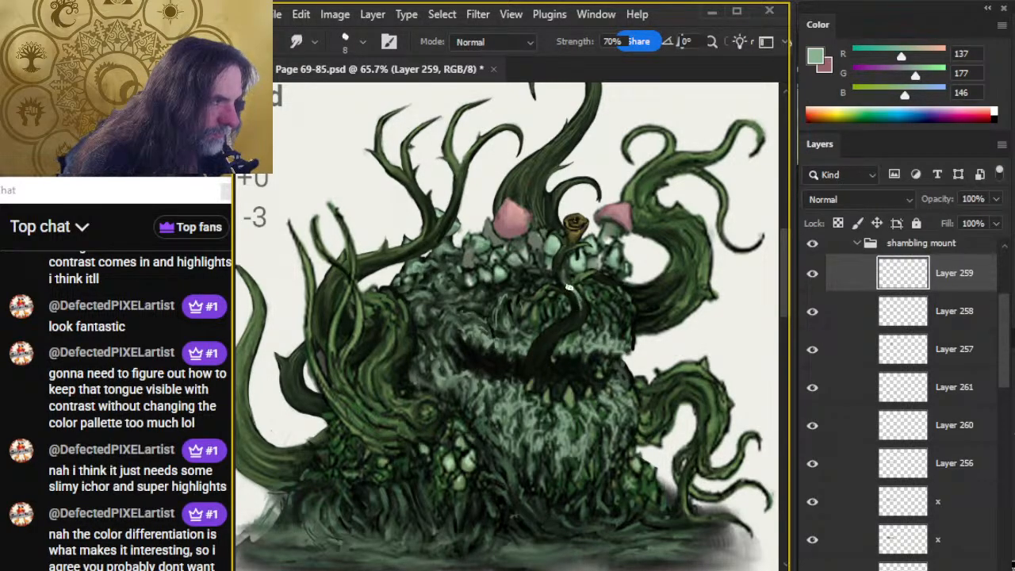
key(bracketleft)
key(bracketleft)
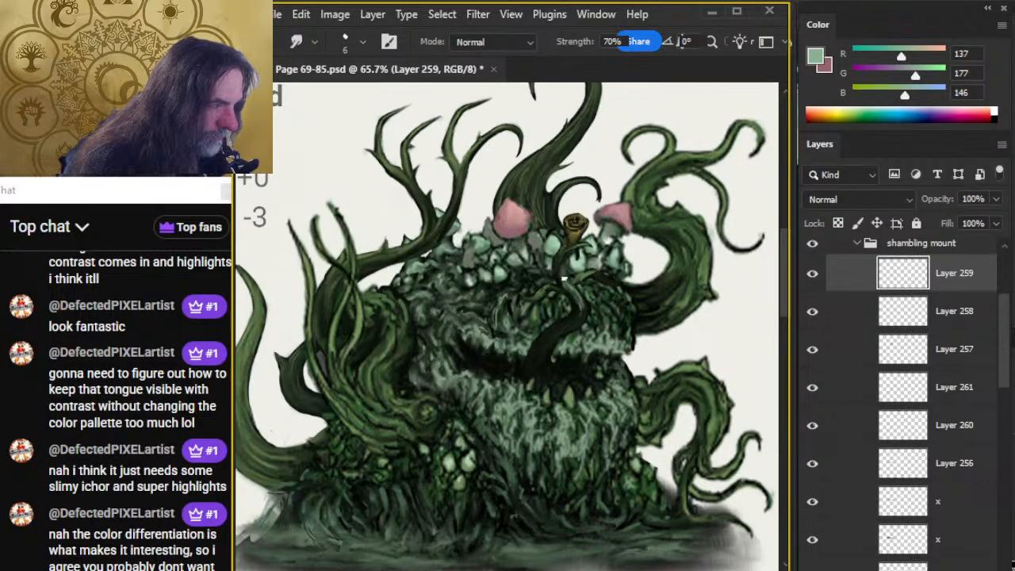
key(e)
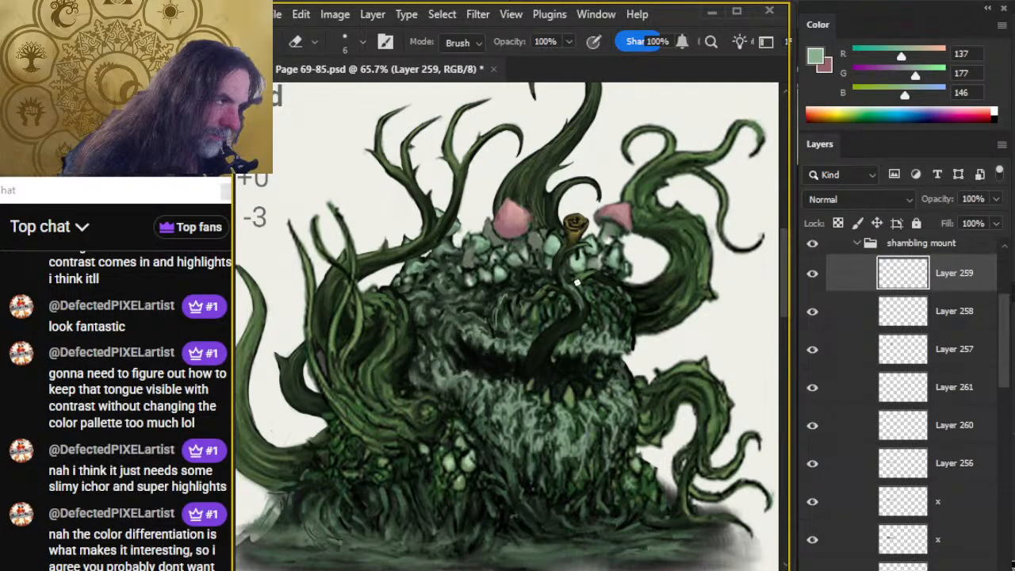
Paint thin pale green highlights down the tongue to the mouth with a 3 px brush and smudge them at 70% strength.
key(b)
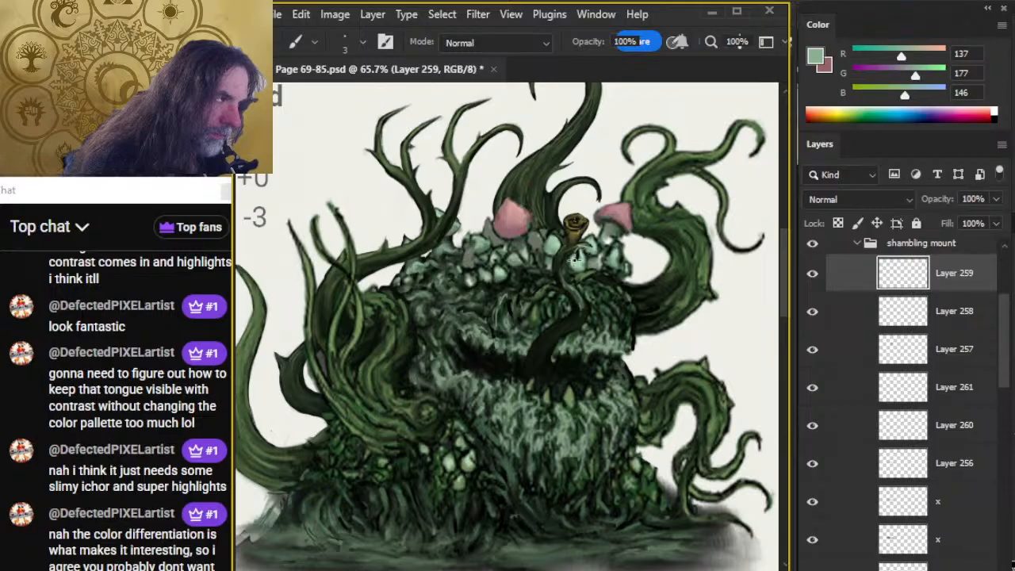
key(r)
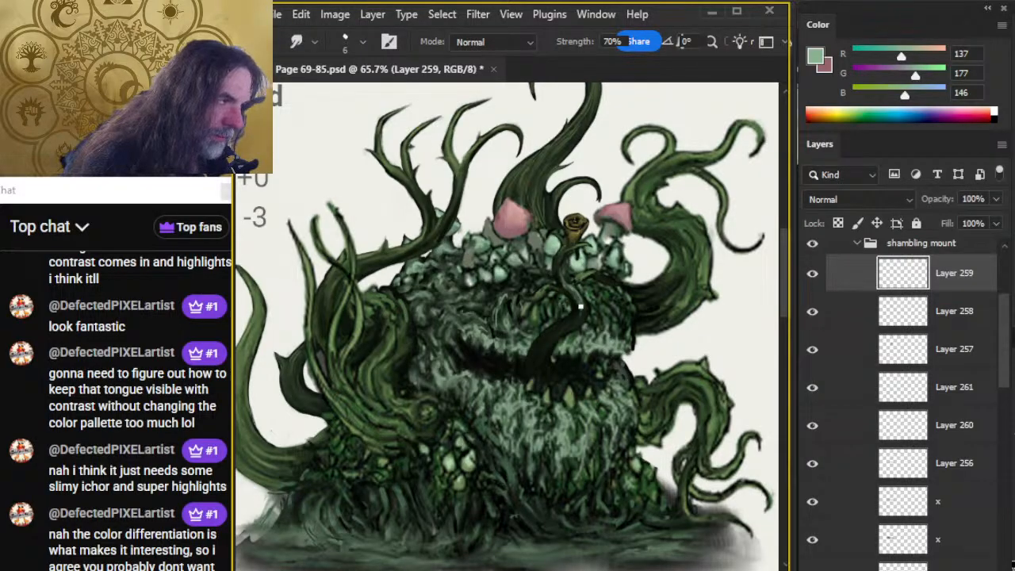
key(b)
key(r)
key(b)
key(r)
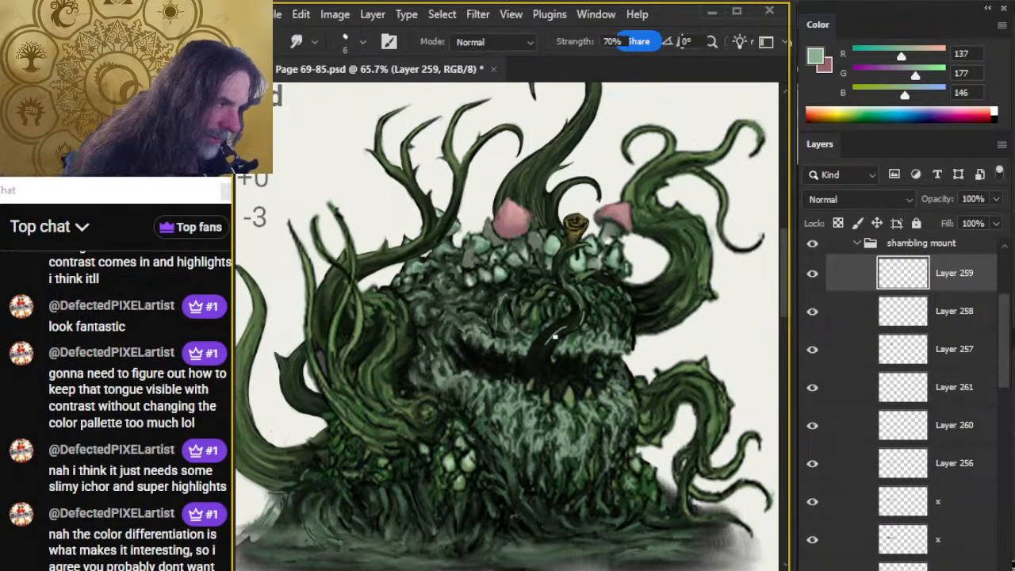
key(b)
drag(548, 340, 536, 361)
key(r)
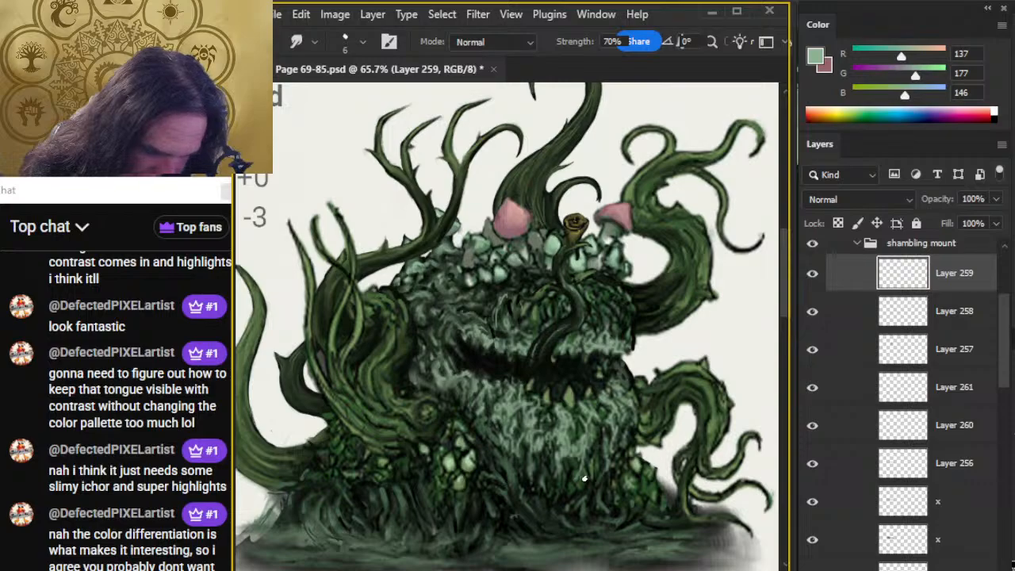
Sample grey-green RGB 119, 148, 122 from the shaggy lower jaw just below the mouth as the brush colour.
key(z)
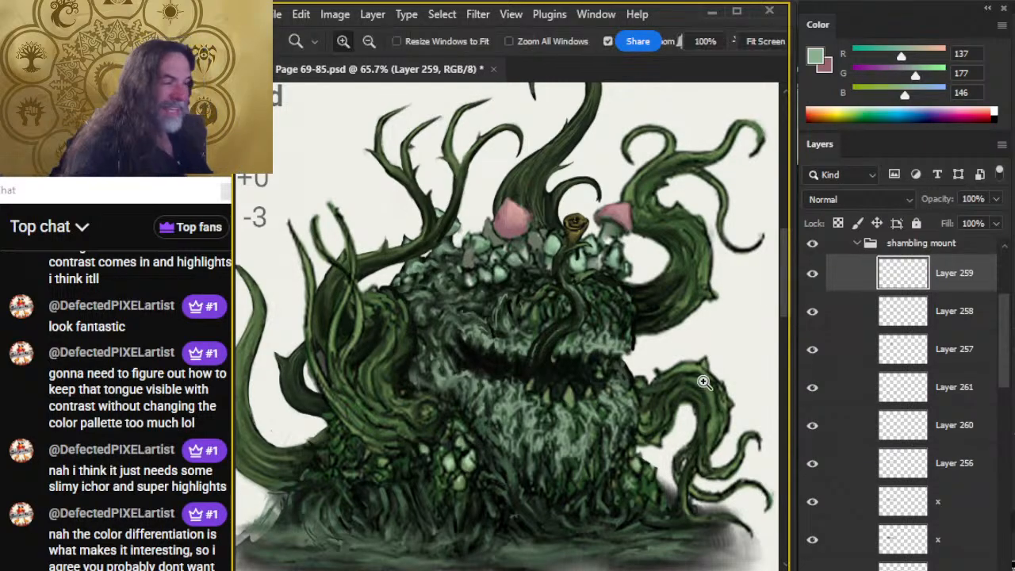
mouse_move(704, 382)
mouse_down()
mouse_move(648, 373)
mouse_move(702, 376)
mouse_up()
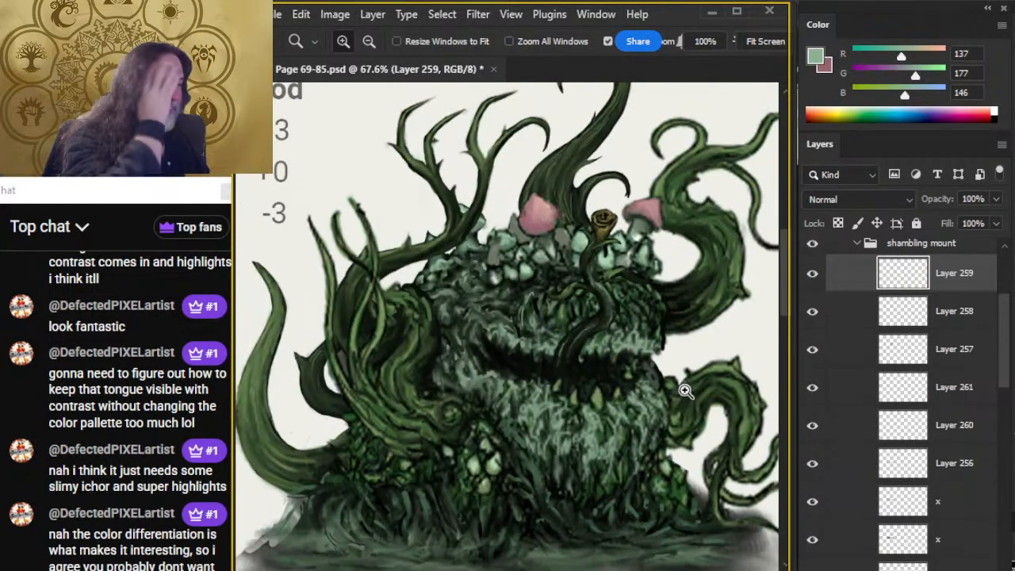
drag(657, 430, 650, 425)
drag(611, 340, 600, 268)
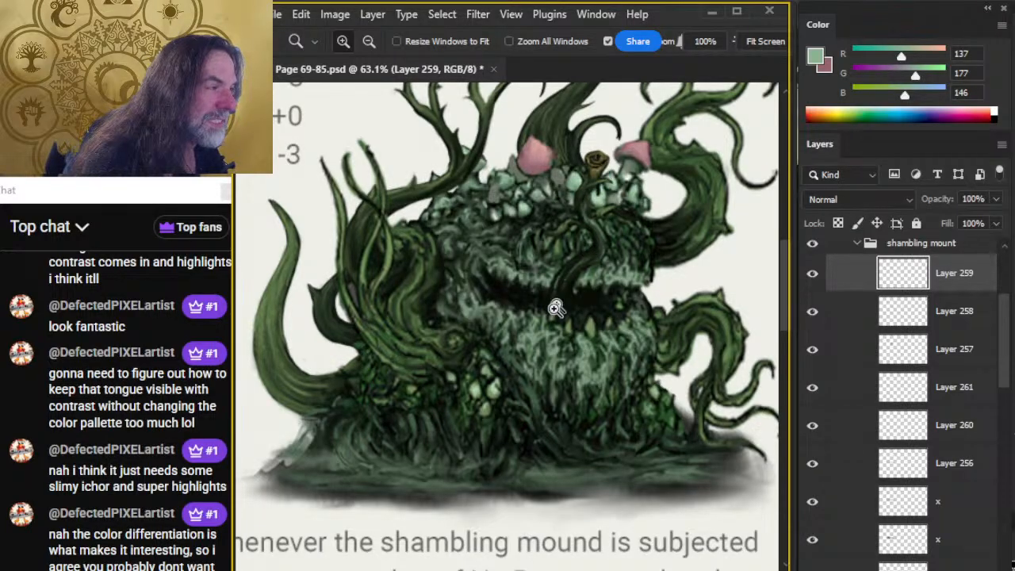
key(b)
alt+click(531, 329)
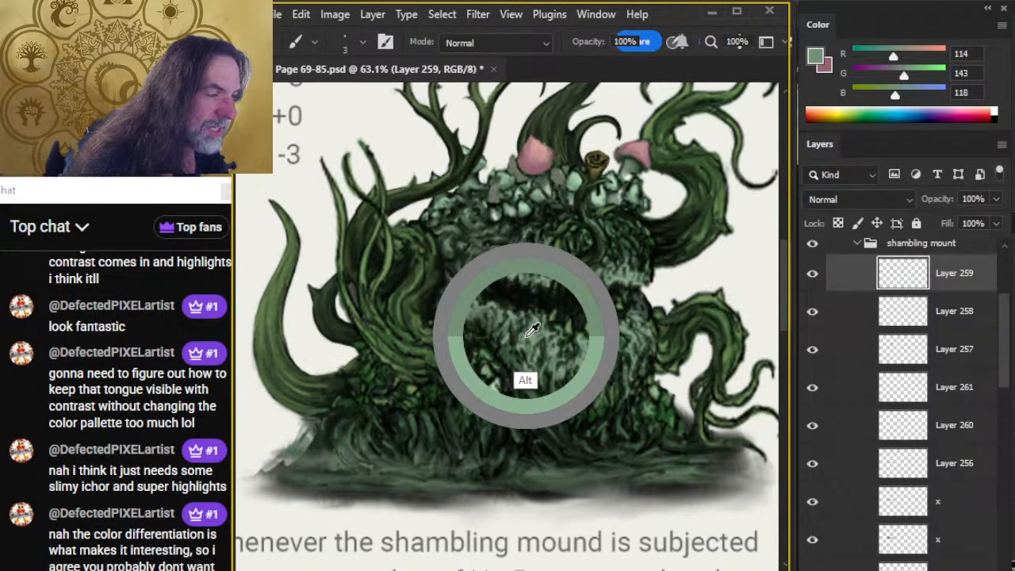
drag(531, 329, 530, 331)
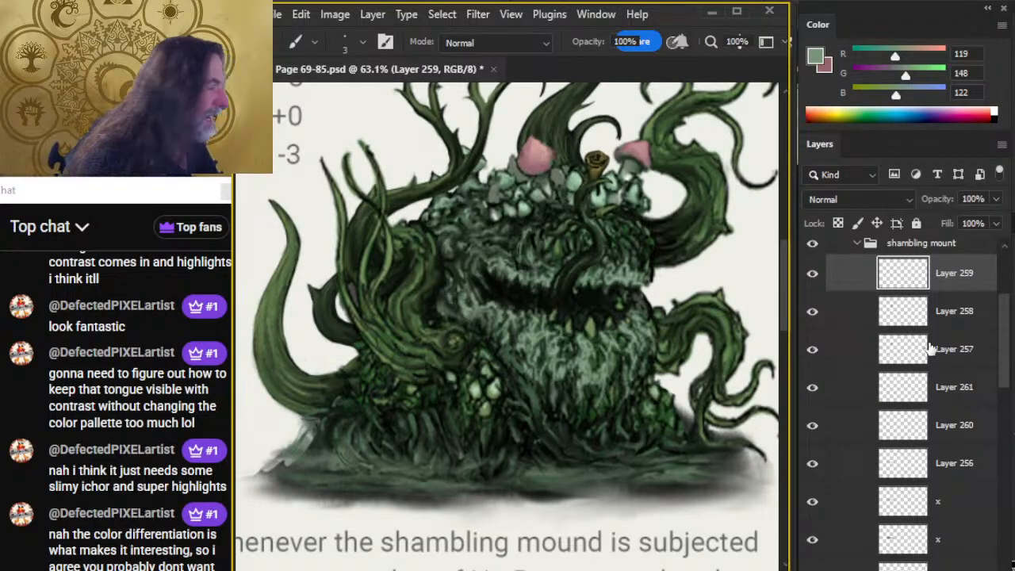
Toggle the visibility of Layers 256, 260, 261 and 257 to examine which part of the creature each one holds.
drag(1004, 344, 1005, 339)
scroll(1003, 339, down, 3)
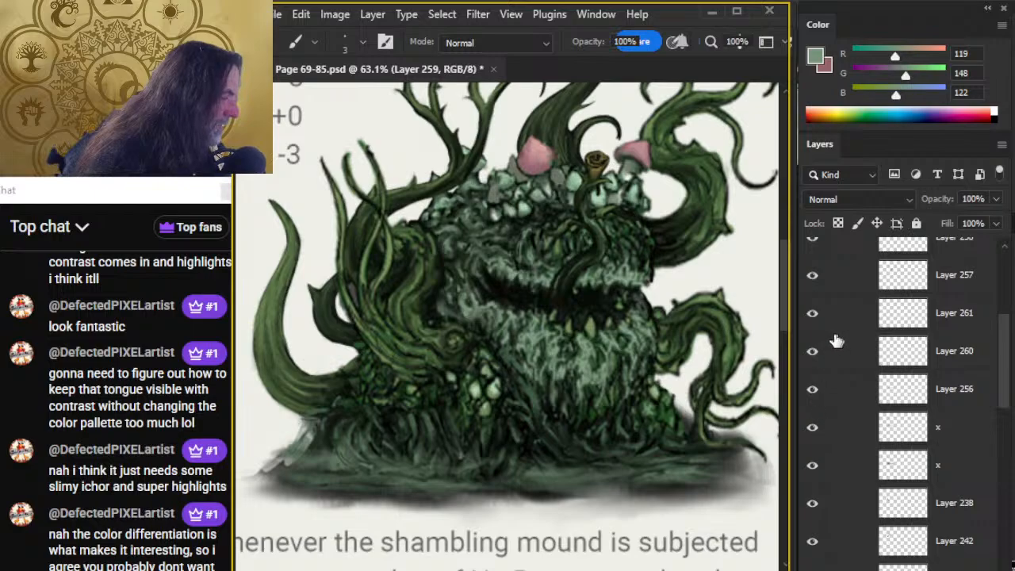
click(812, 392)
click(812, 393)
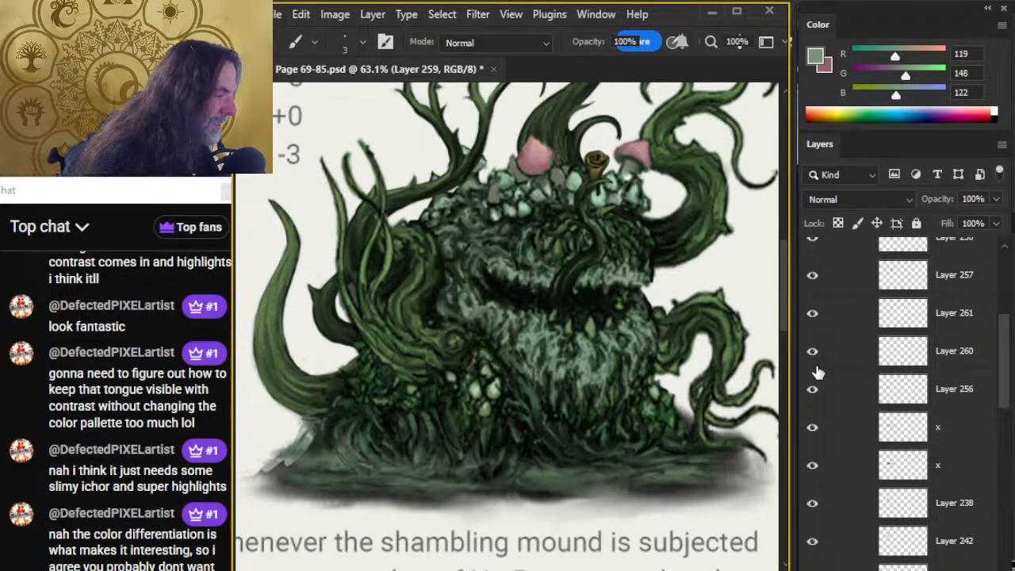
click(813, 354)
click(813, 354)
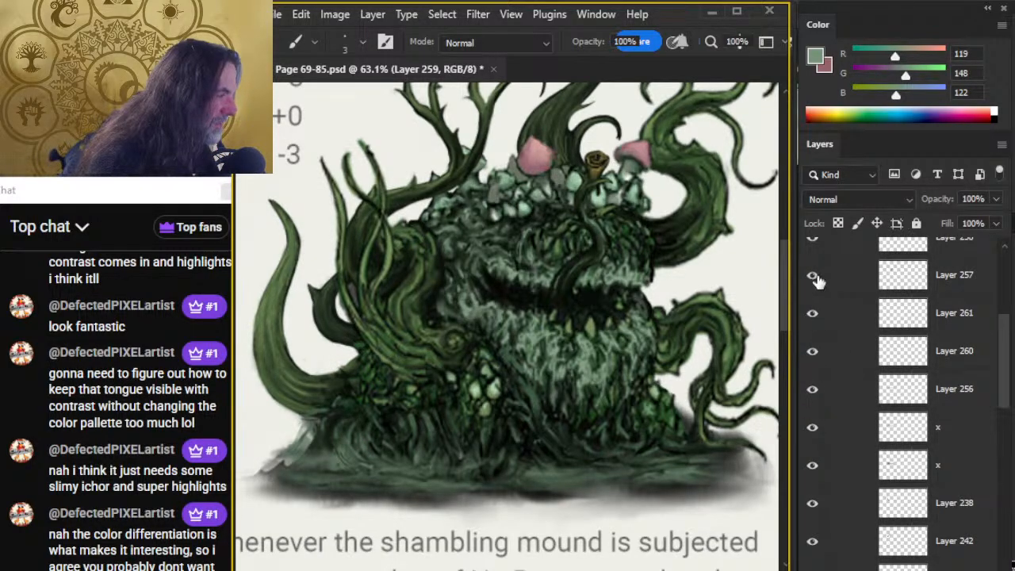
click(812, 312)
click(812, 312)
click(812, 275)
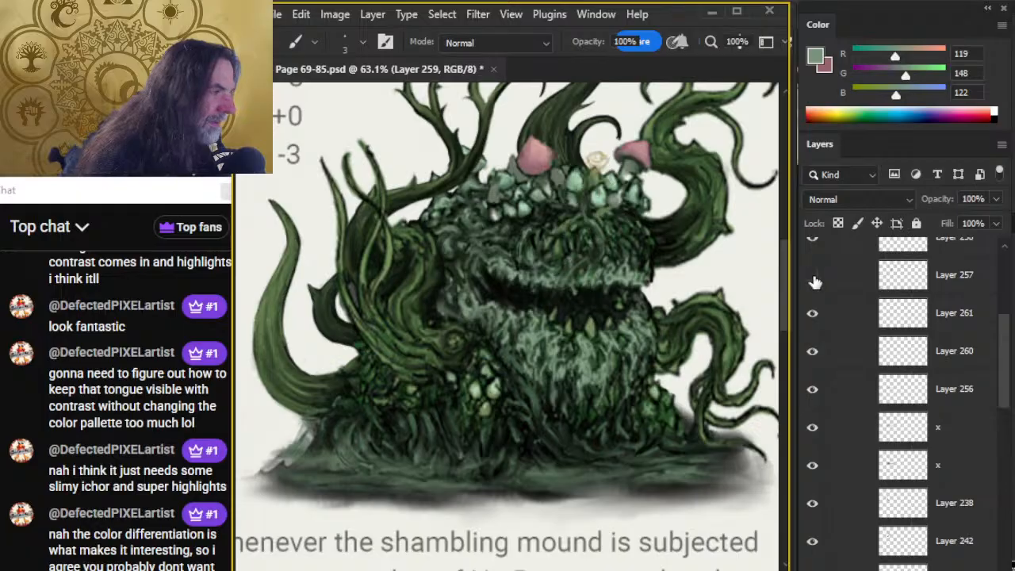
click(813, 275)
click(813, 389)
click(814, 390)
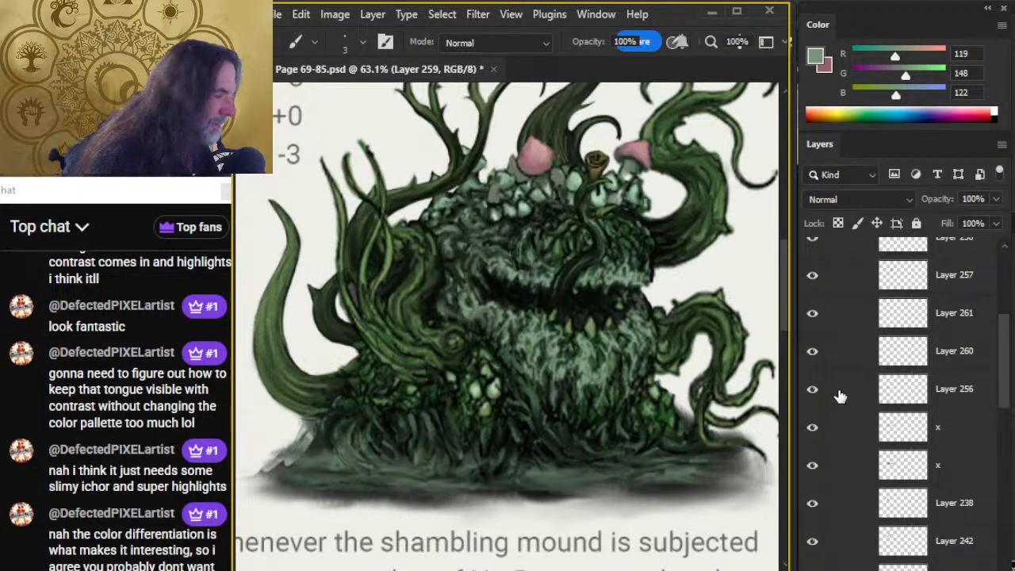
On Layer 256, paint a grey-green patch on the upper head behind the tongue, smudge it at 70%, and erase small slits into it.
click(839, 393)
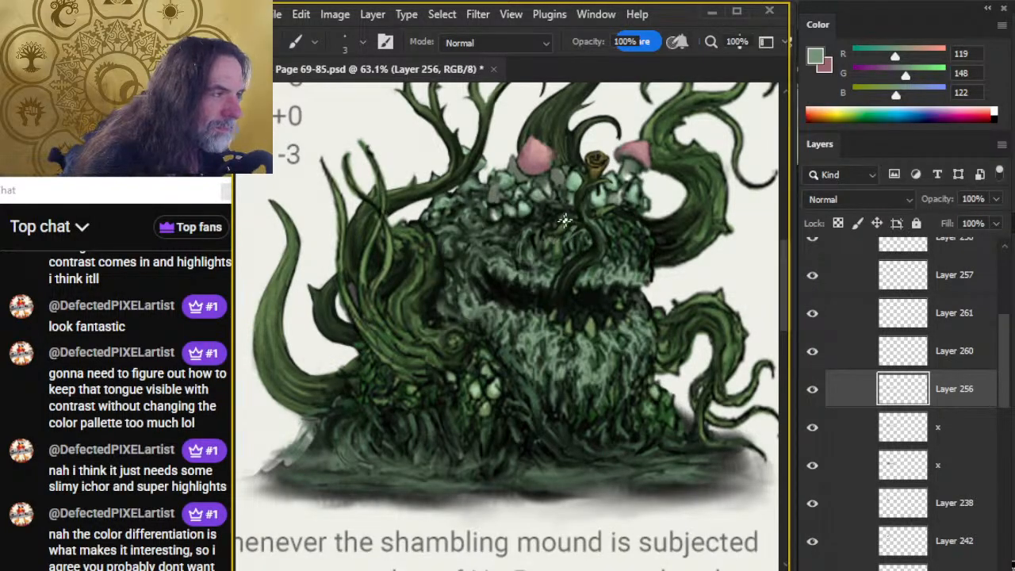
key(bracketright)
key(bracketright)
key(bracketright)
key(bracketright)
mouse_move(567, 222)
mouse_down()
mouse_move(614, 229)
mouse_move(603, 236)
mouse_move(616, 225)
mouse_move(556, 232)
mouse_move(565, 252)
mouse_move(589, 234)
mouse_move(538, 233)
mouse_move(537, 218)
mouse_move(531, 238)
mouse_move(558, 258)
mouse_move(536, 235)
mouse_up()
key(r)
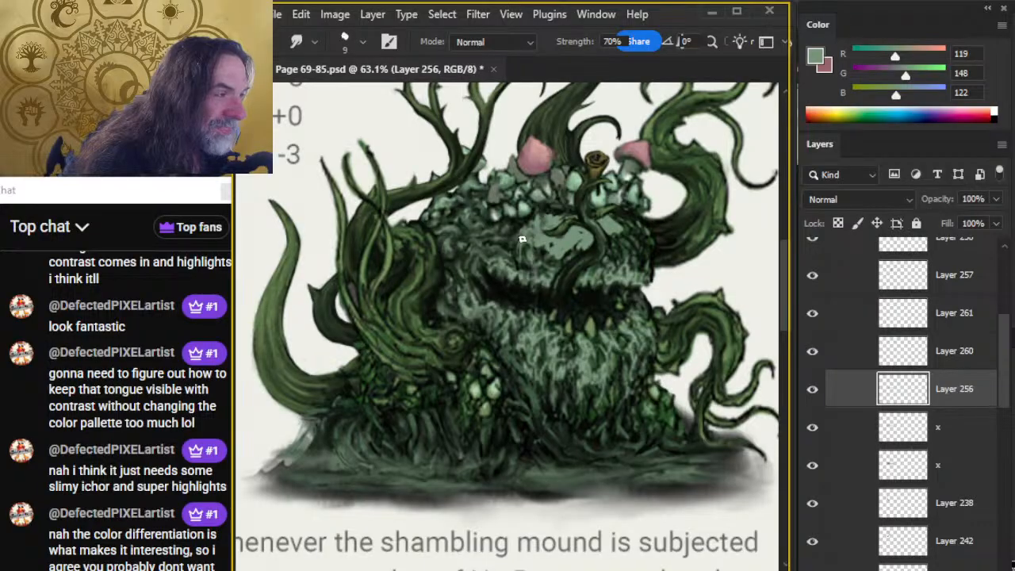
key(b)
key(r)
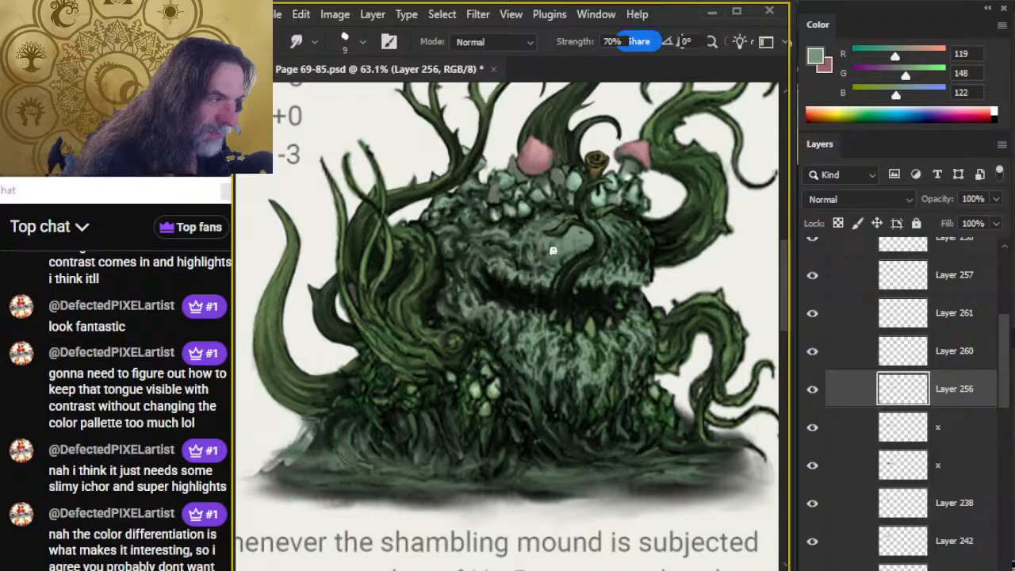
key(e)
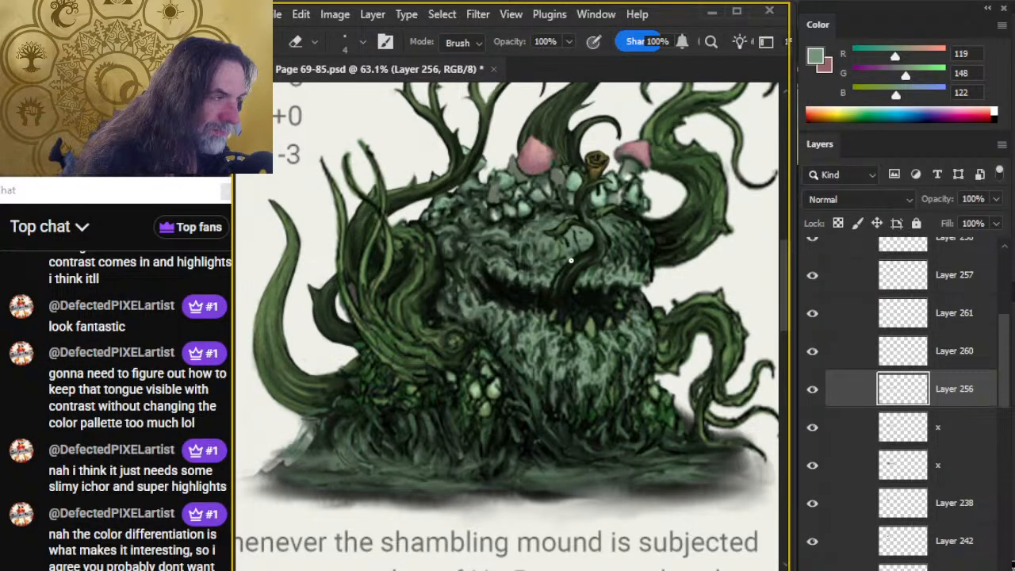
key(r)
key(b)
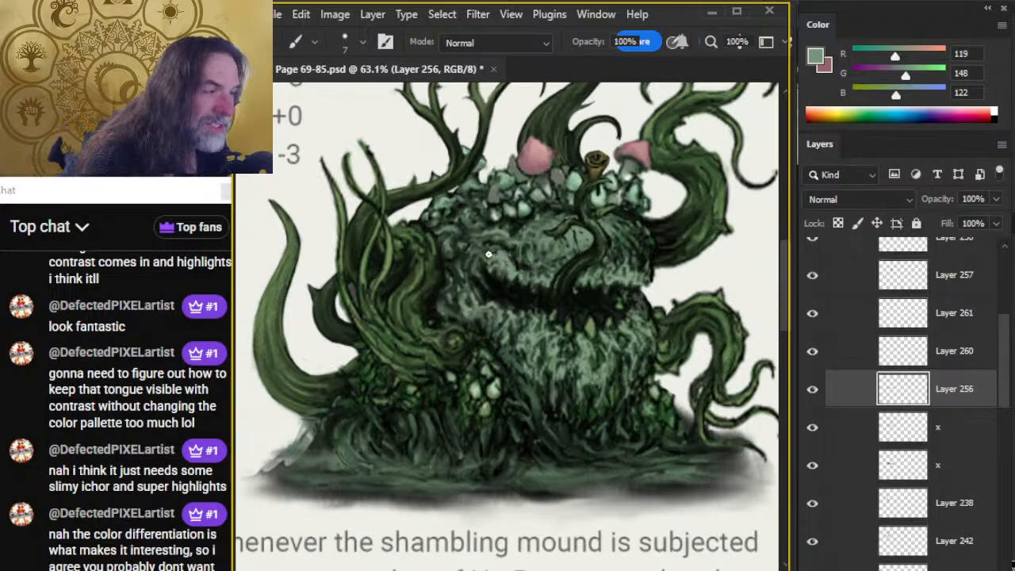
Paint grey-green strokes with a 7 px brush on the upper head left of the tongue and smudge them into the fur texture.
drag(488, 254, 509, 251)
key(r)
key(b)
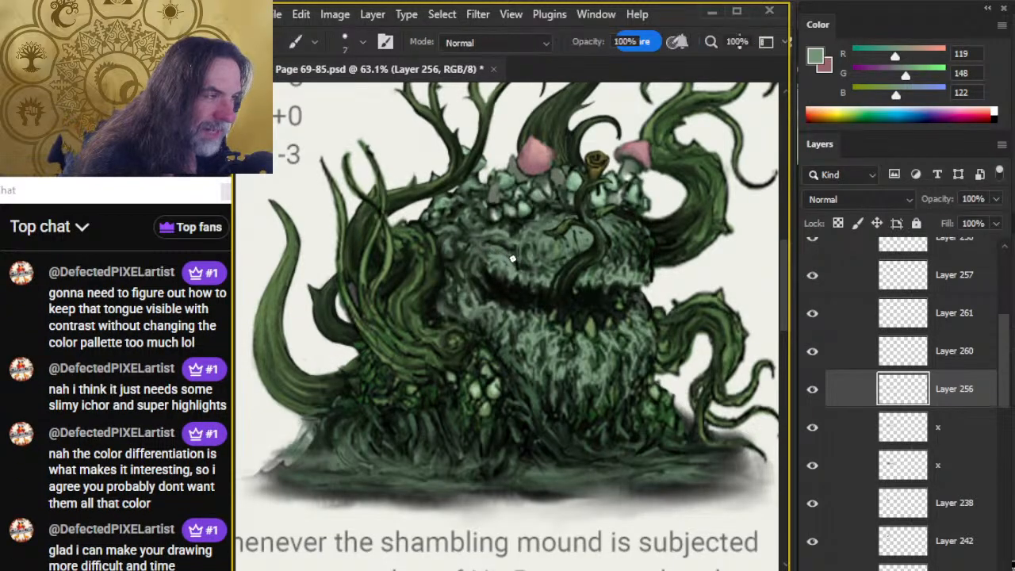
key(r)
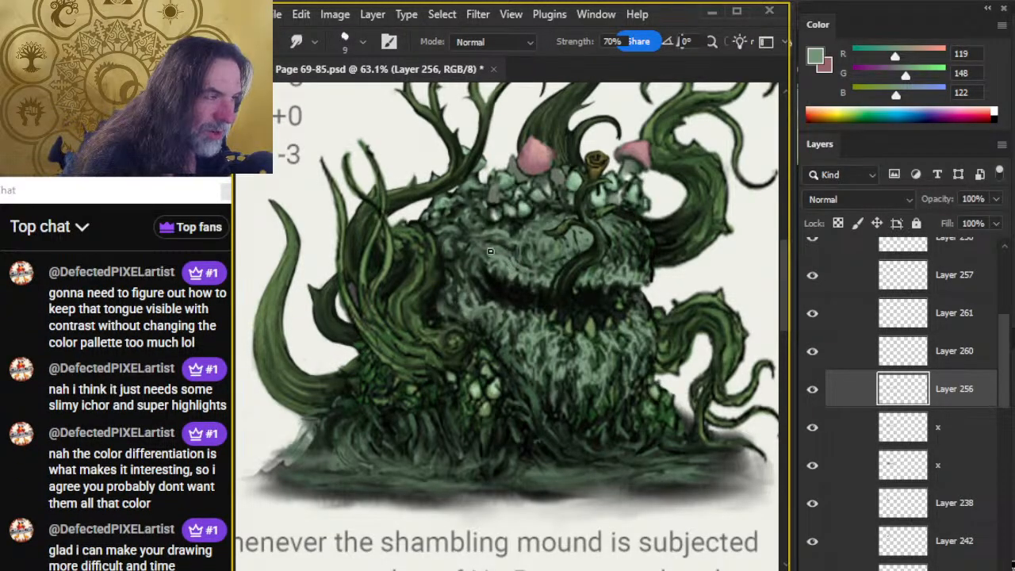
key(b)
key(r)
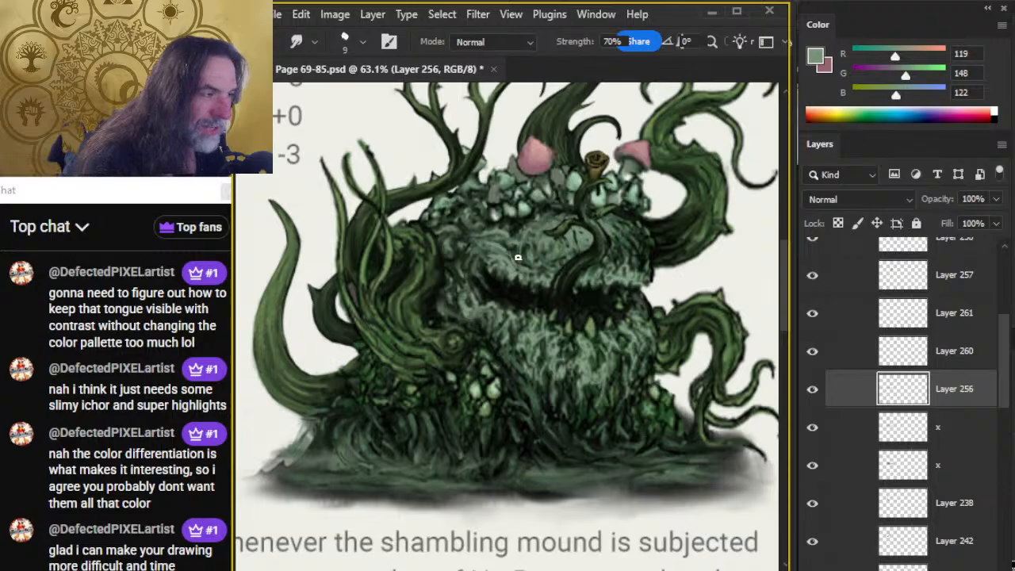
key(b)
mouse_move(523, 267)
mouse_down()
mouse_move(551, 277)
mouse_move(542, 252)
mouse_up()
key(b)
key(r)
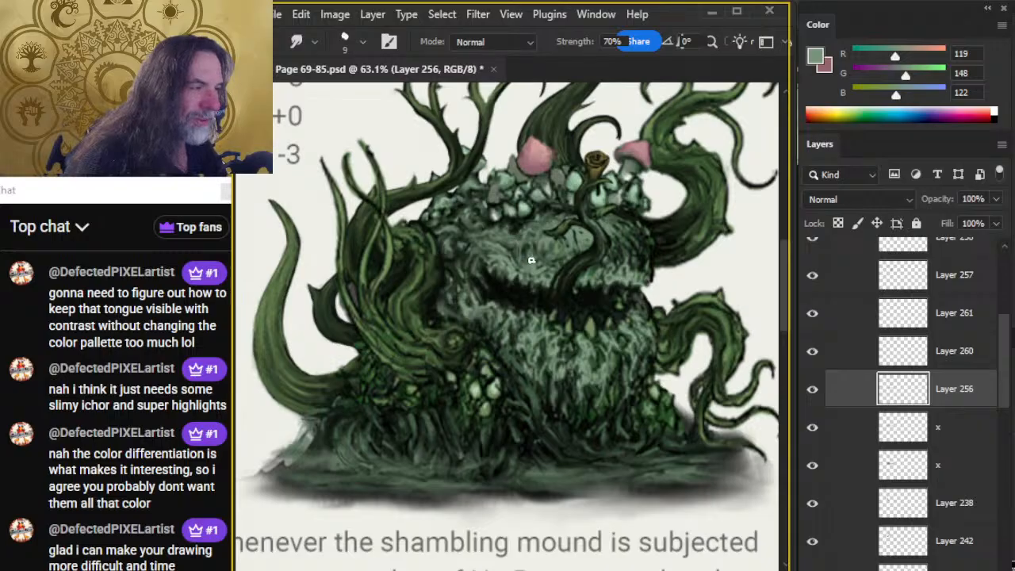
Paint and smudge the upper head right of the tongue in the same grey-green, cleaning up its outer edge.
key(b)
drag(620, 222, 634, 242)
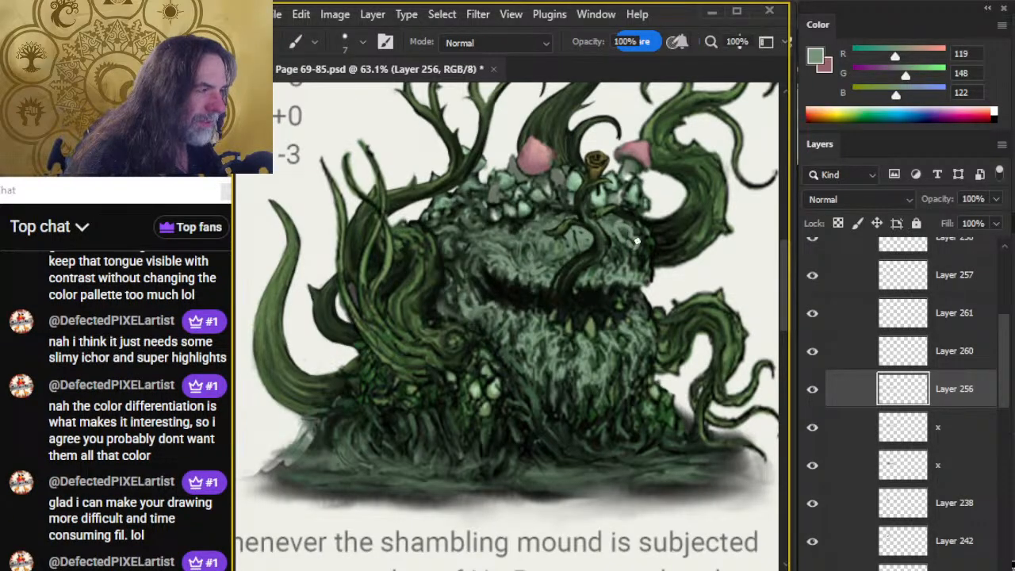
key(r)
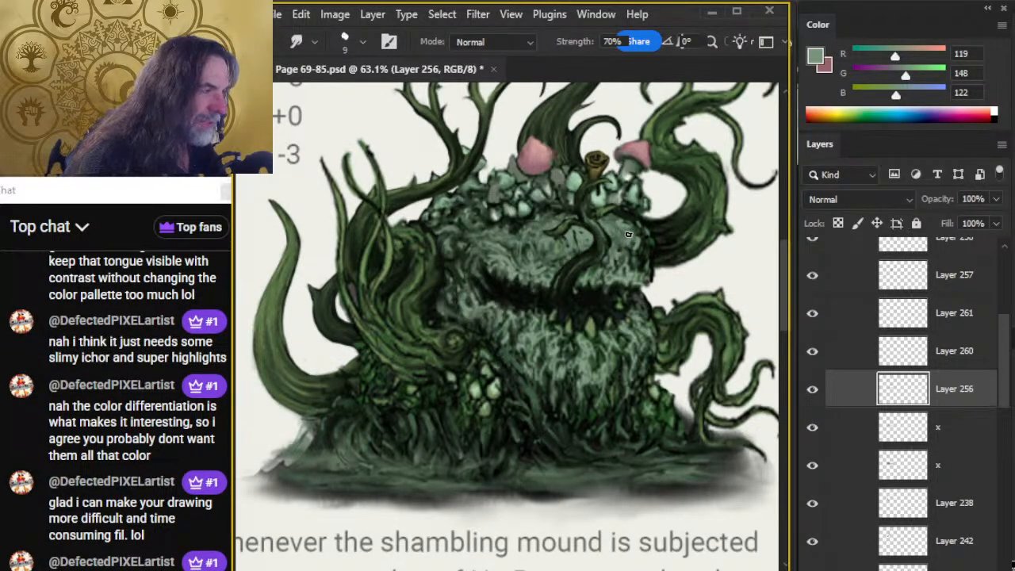
key(b)
key(r)
mouse_move(639, 236)
mouse_down()
mouse_move(638, 270)
mouse_move(650, 274)
mouse_up()
key(b)
key(r)
mouse_move(642, 237)
mouse_down()
mouse_move(642, 223)
mouse_move(620, 258)
mouse_up()
key(e)
key(r)
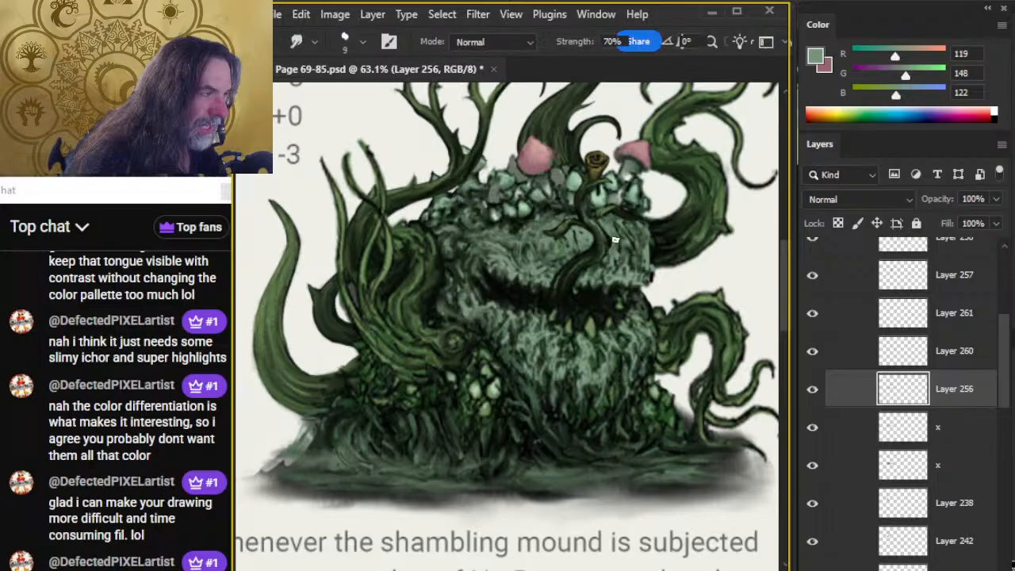
mouse_move(621, 221)
mouse_down()
mouse_move(621, 267)
mouse_move(609, 222)
mouse_move(627, 272)
mouse_up()
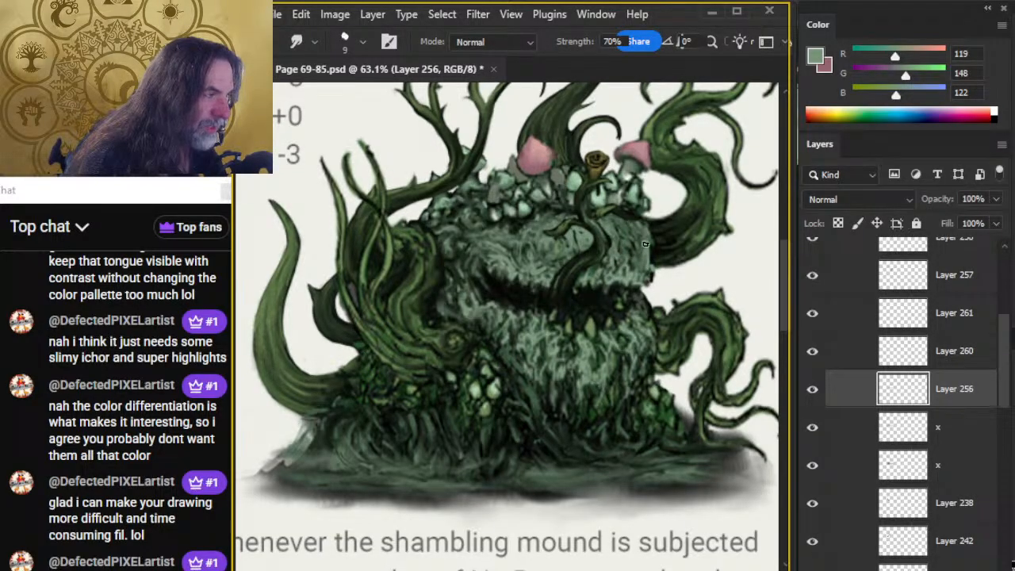
key(b)
key(r)
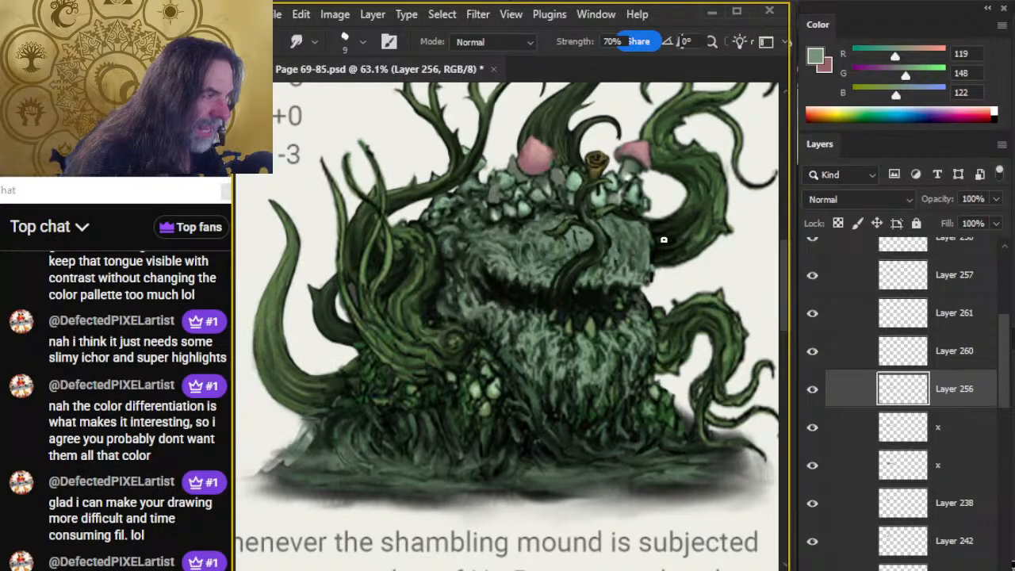
Refine the upper head right of the tongue on Layer 256 with grey-green strokes, erasing and smudging along its outer edge and lip corner.
key(e)
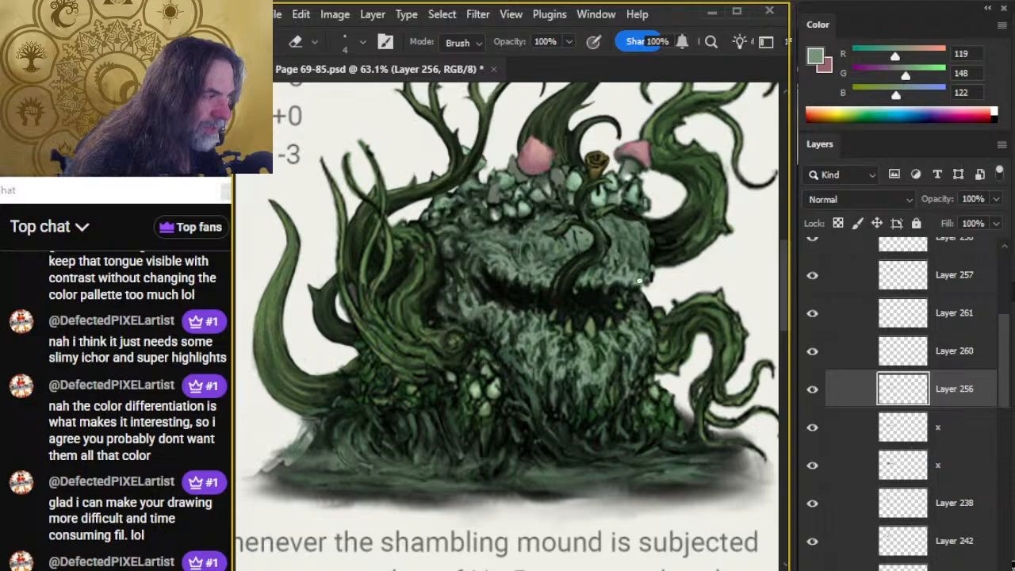
key(r)
key(b)
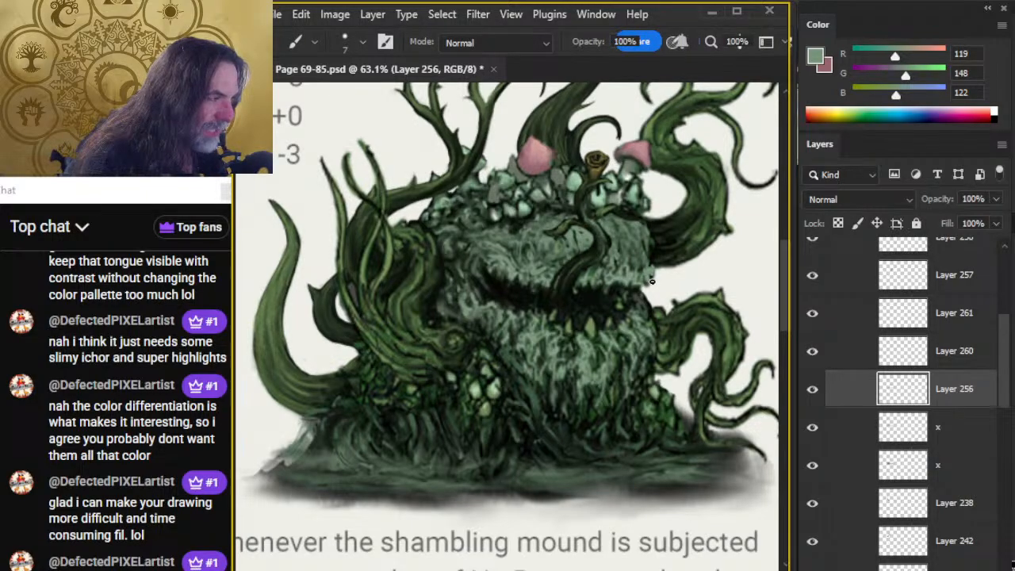
key(r)
key(b)
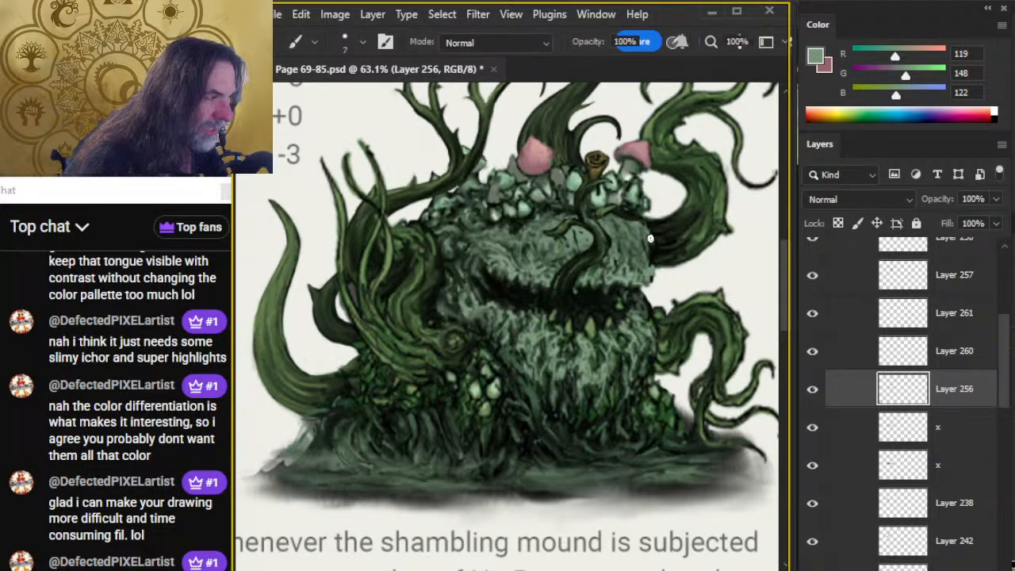
key(r)
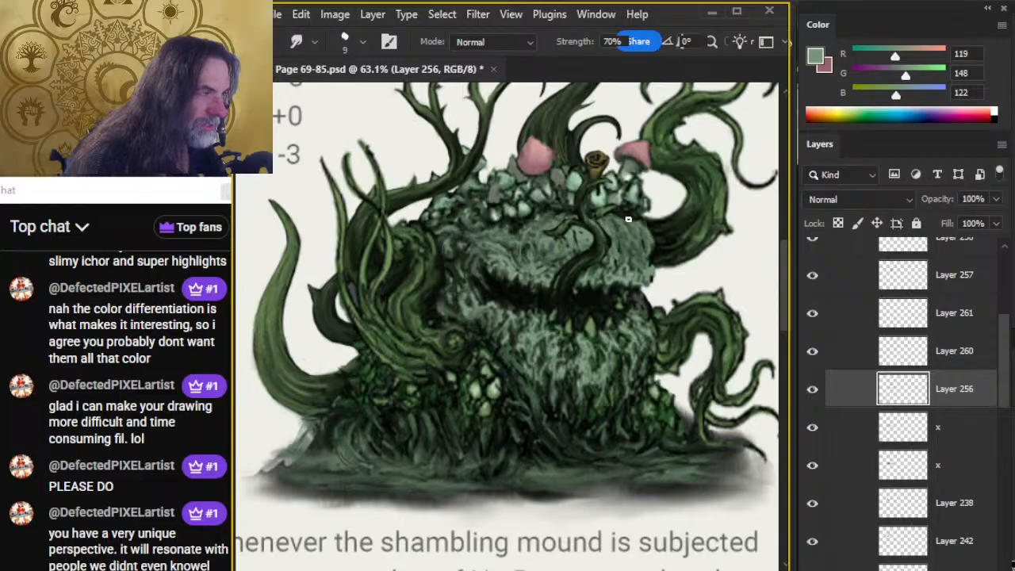
key(e)
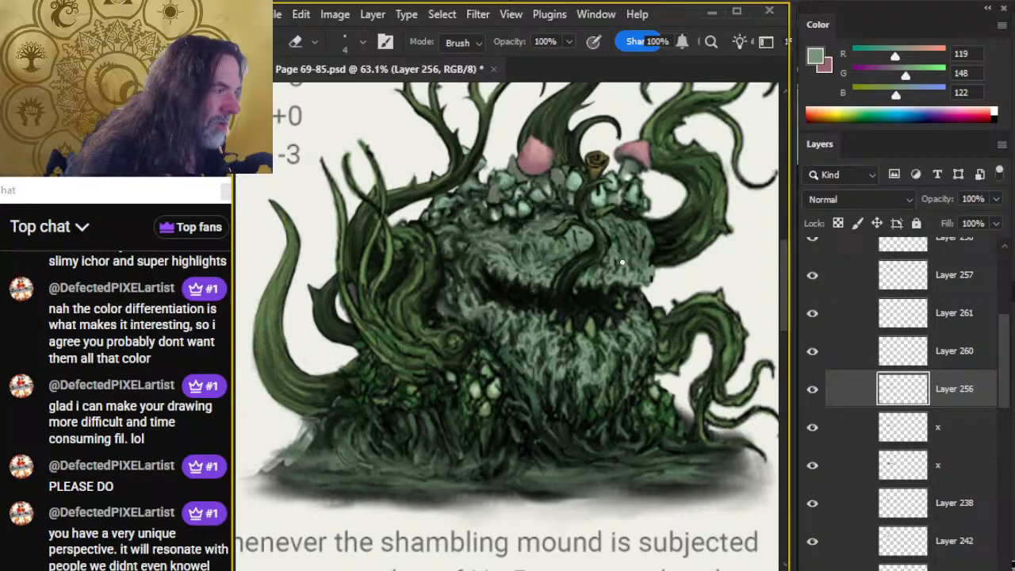
key(r)
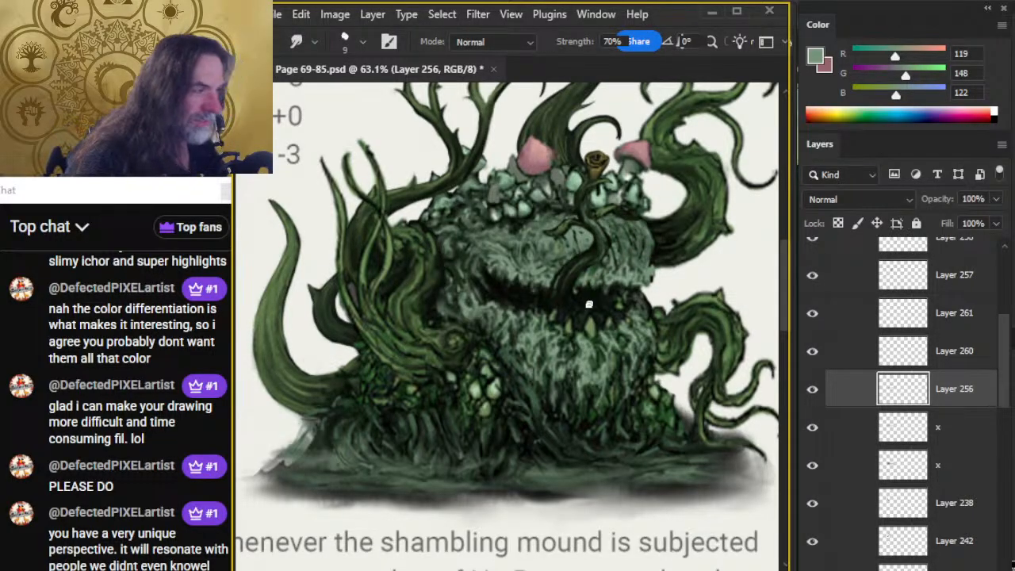
Erase thin slits into the grey-green patch immediately left of the tongue and smudge them at 70% strength into fur texture.
key(z)
alt+click(596, 349)
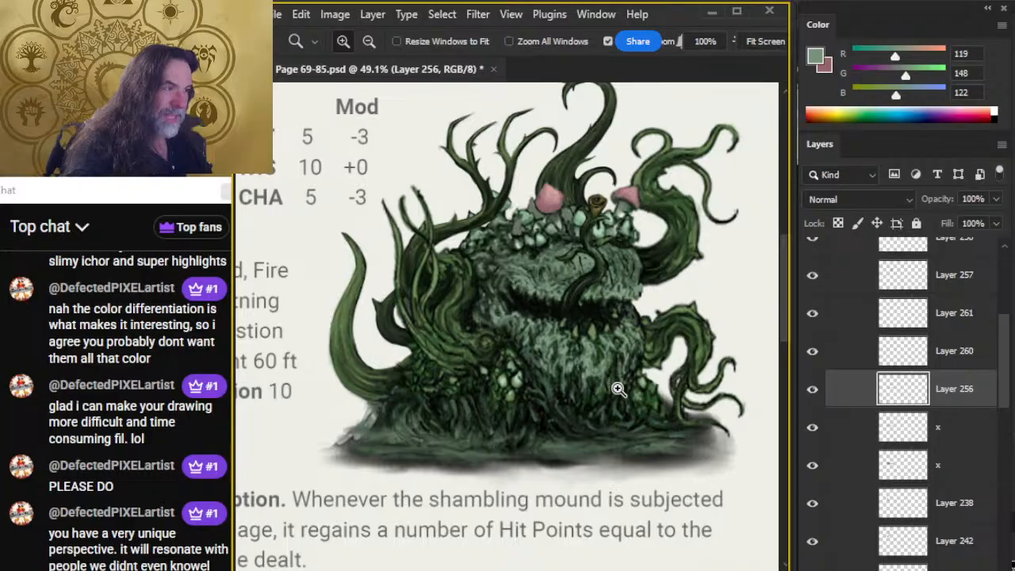
click(591, 299)
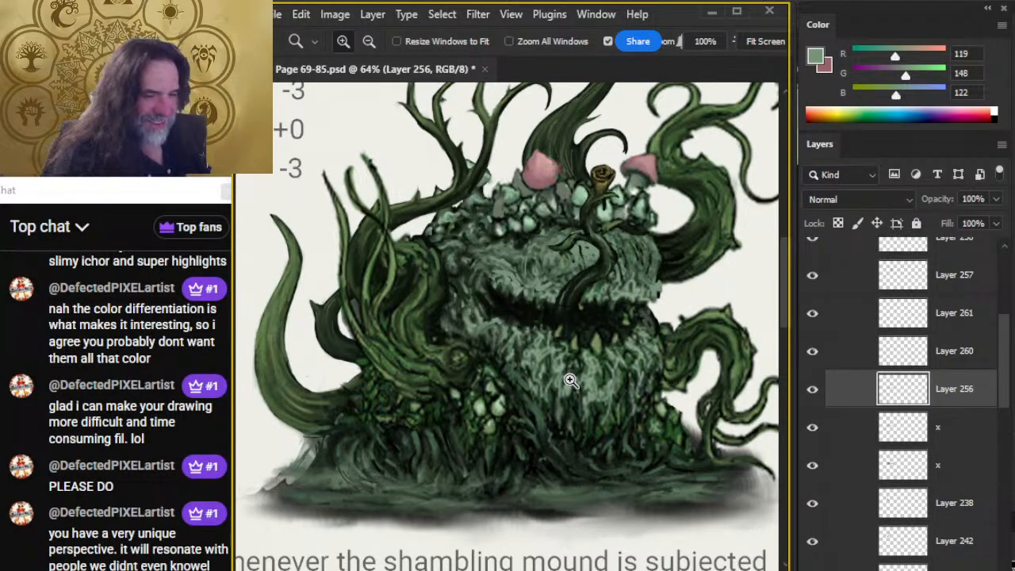
key(e)
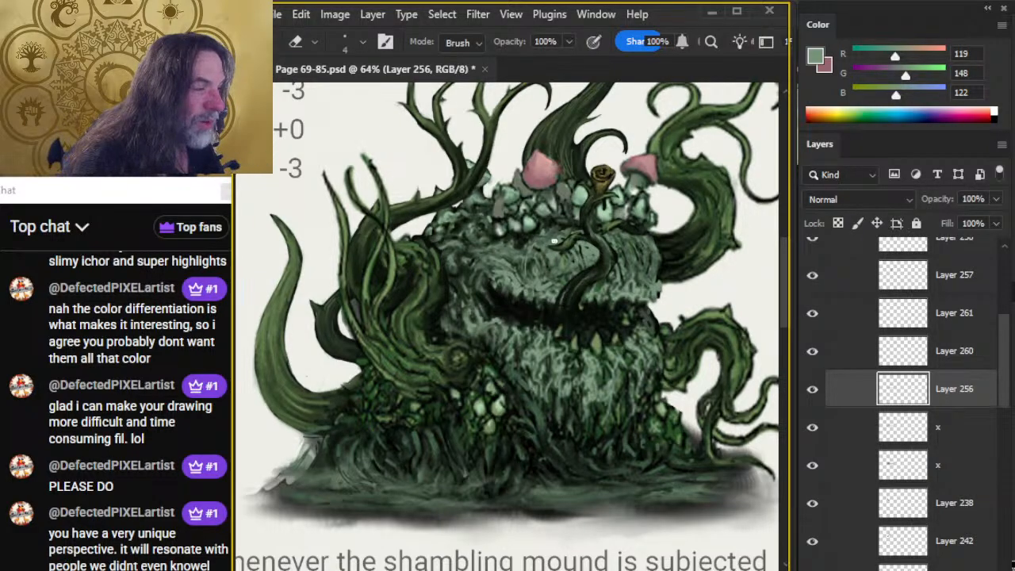
key(r)
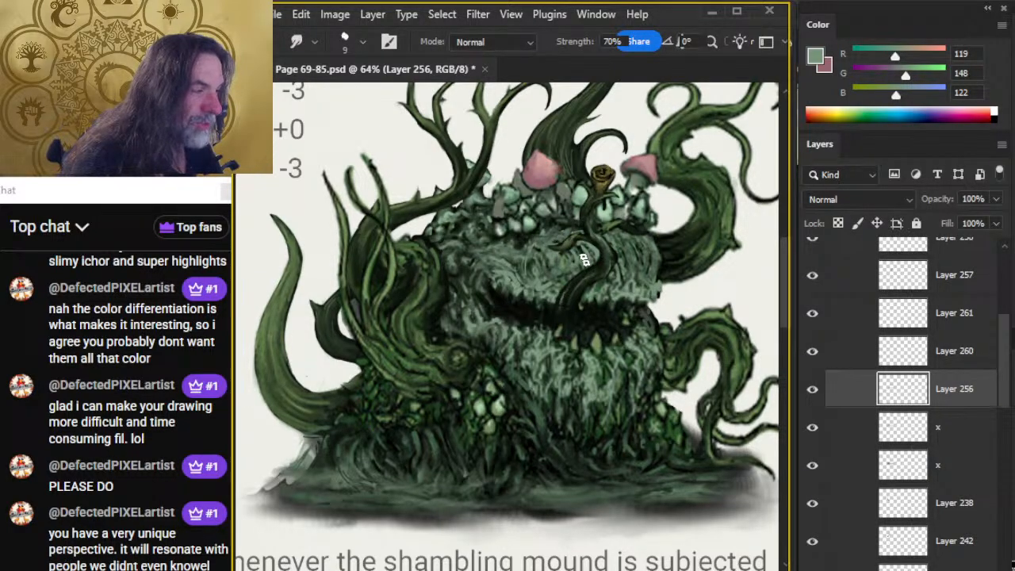
key(e)
key(r)
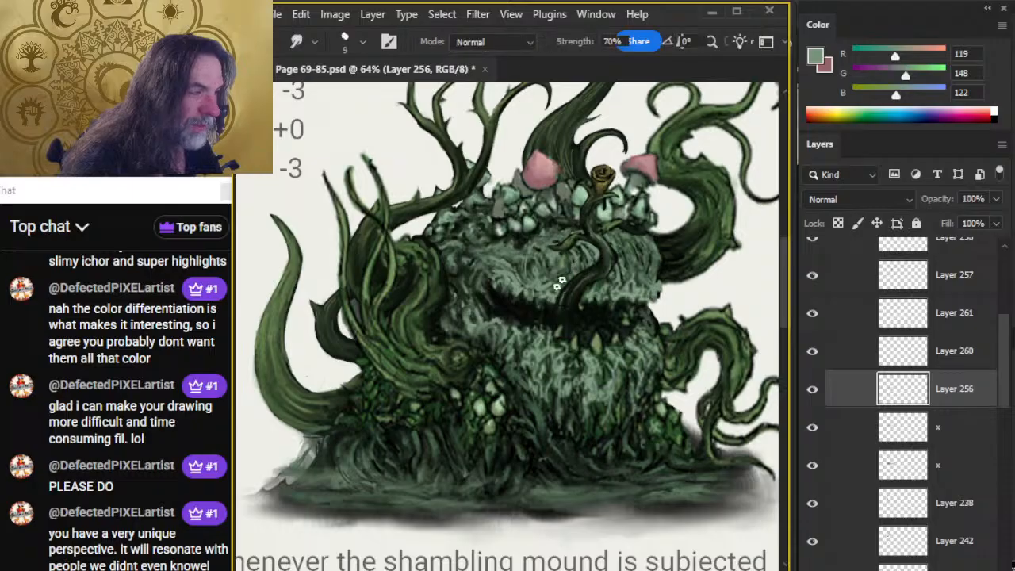
key(e)
key(r)
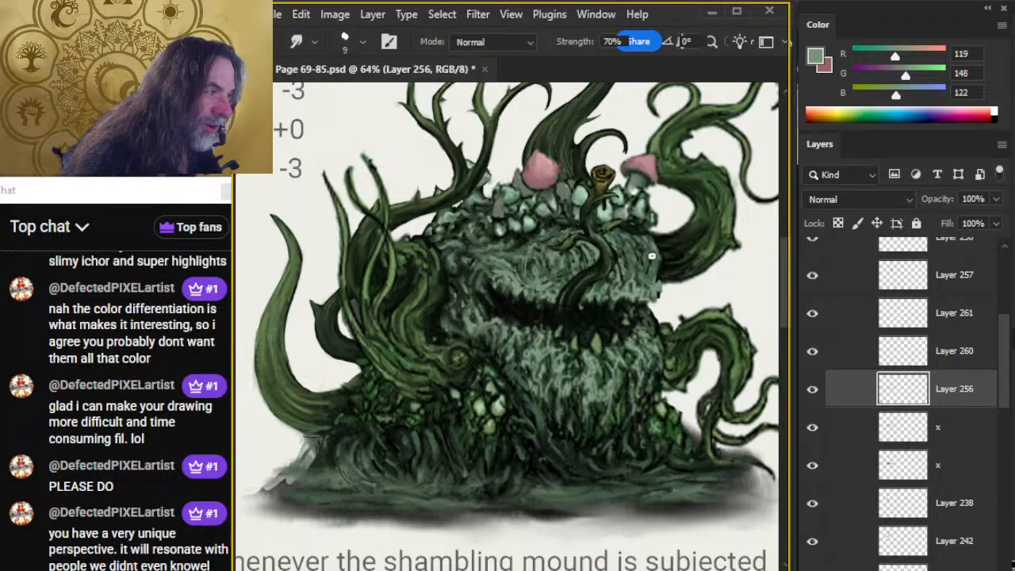
Clean up the outer corner of the upper lip and blend grey-green strokes above the mouth on both sides of the tongue.
key(e)
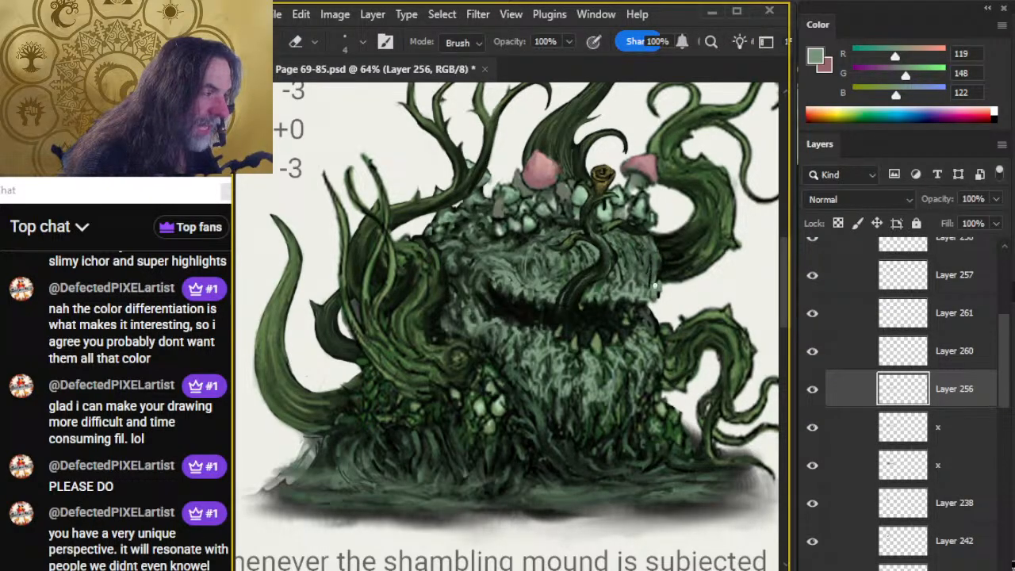
key(b)
key(r)
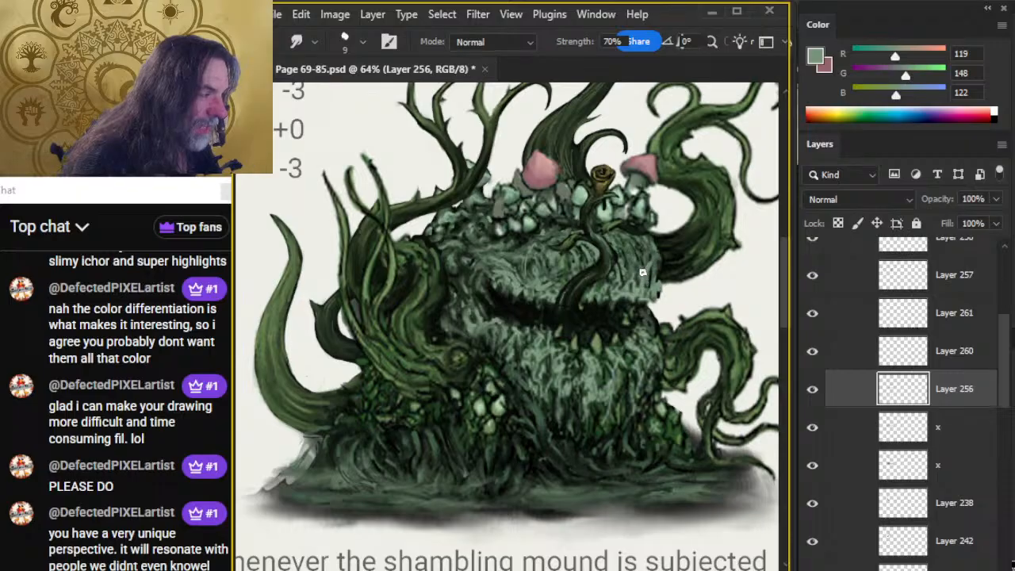
key(b)
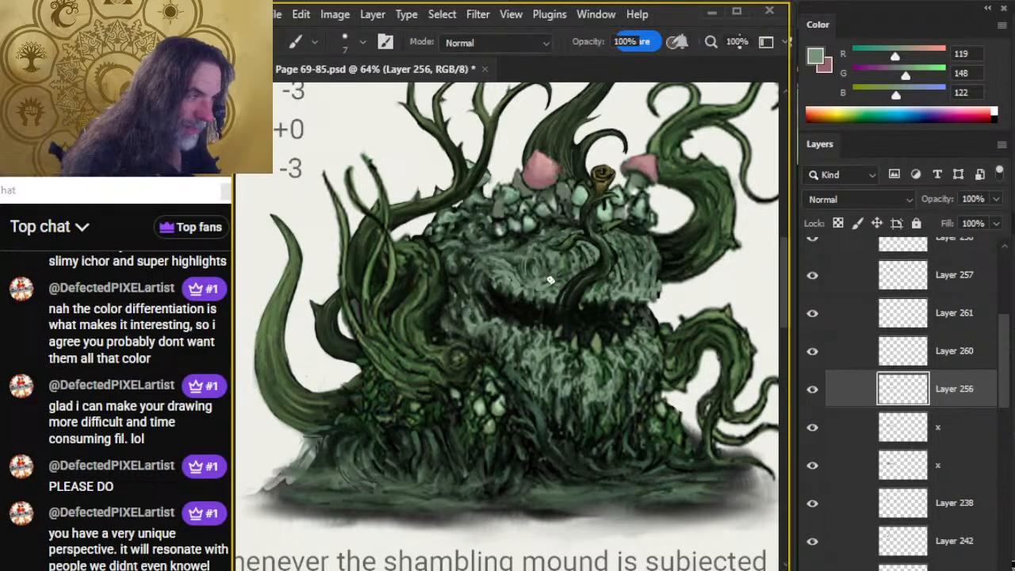
key(r)
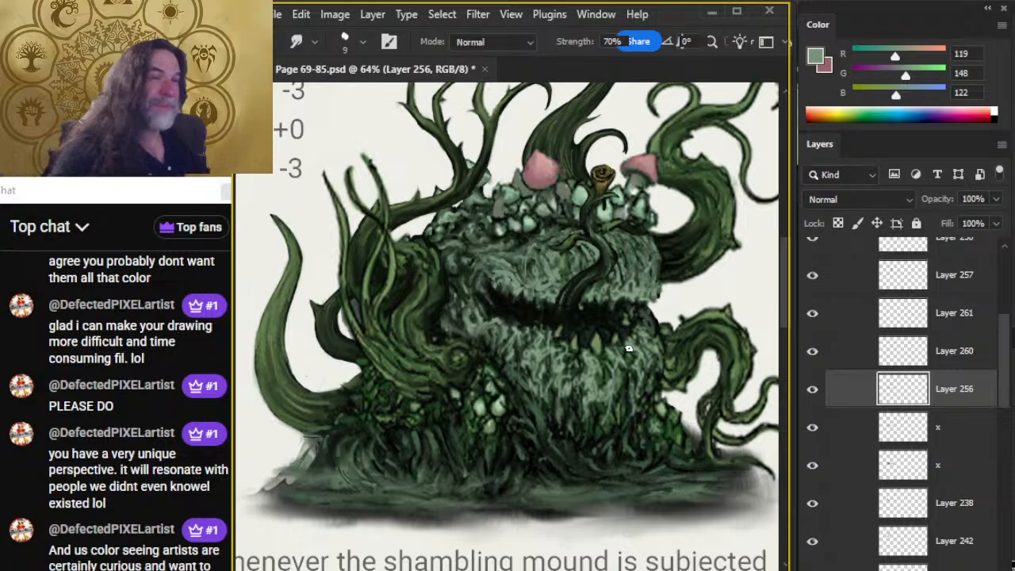
Paint grey-green strokes with the 7 px brush on the far left of the upper head and smudge them into the fur.
key(b)
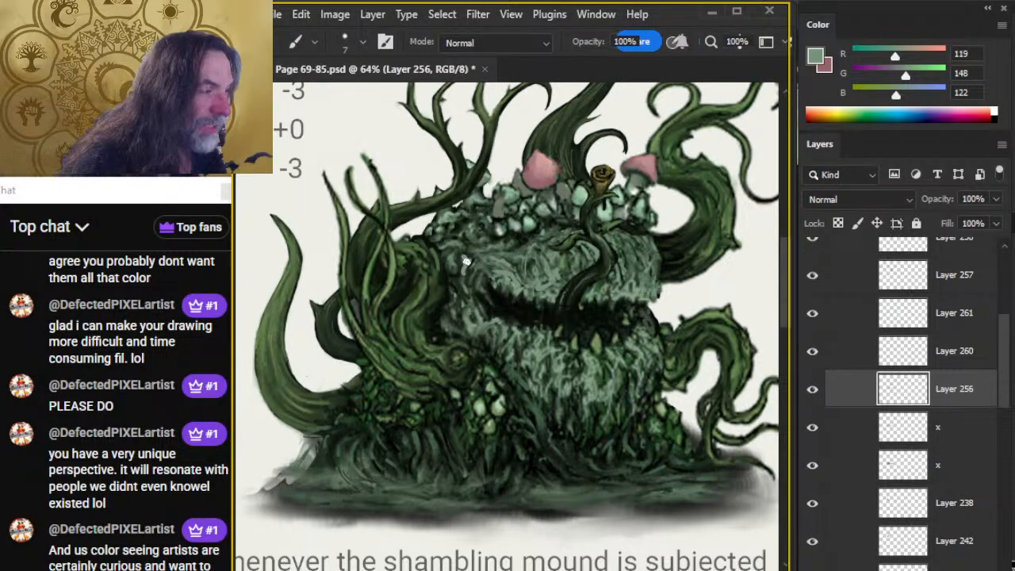
key(r)
drag(466, 260, 469, 290)
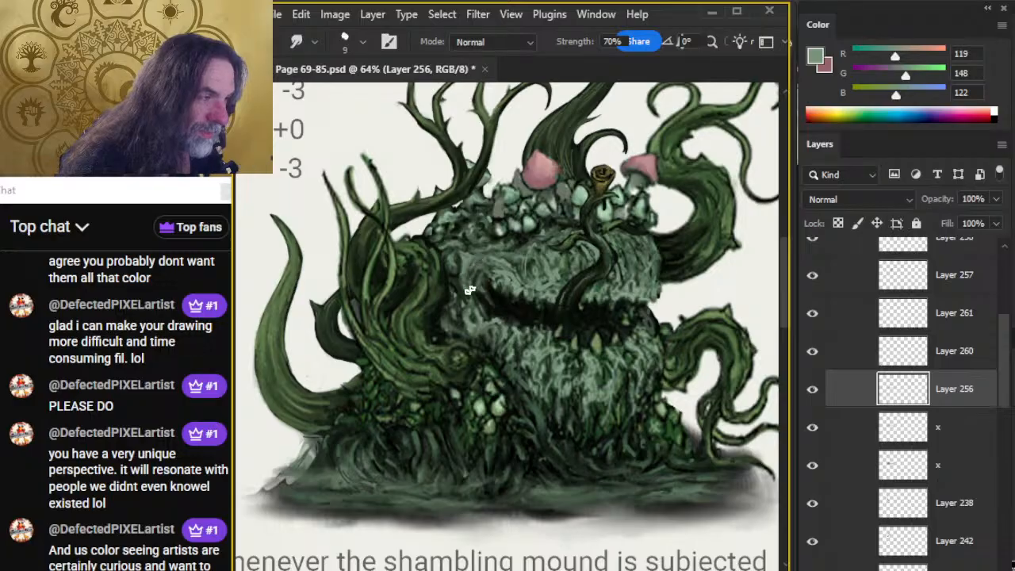
key(b)
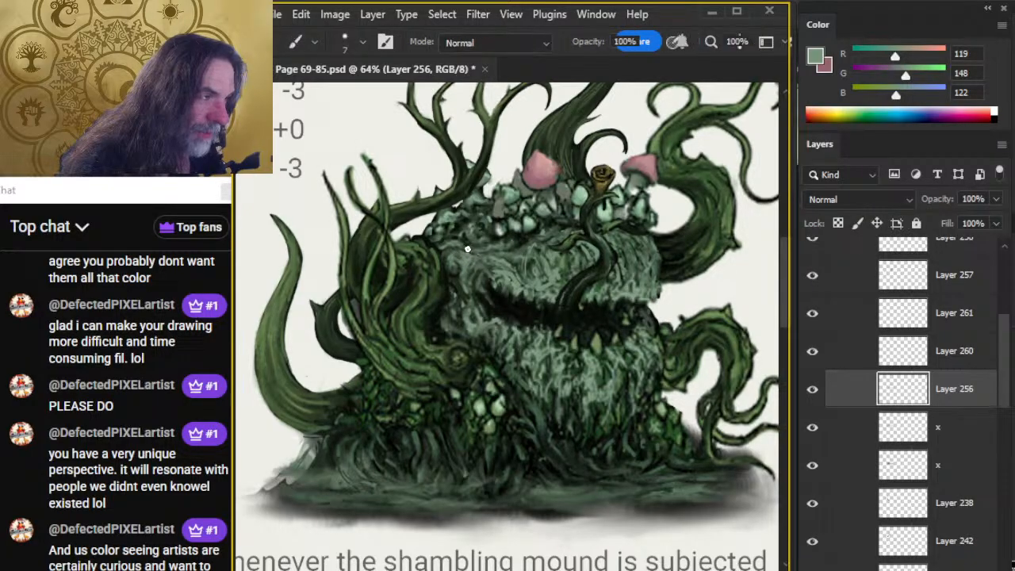
key(r)
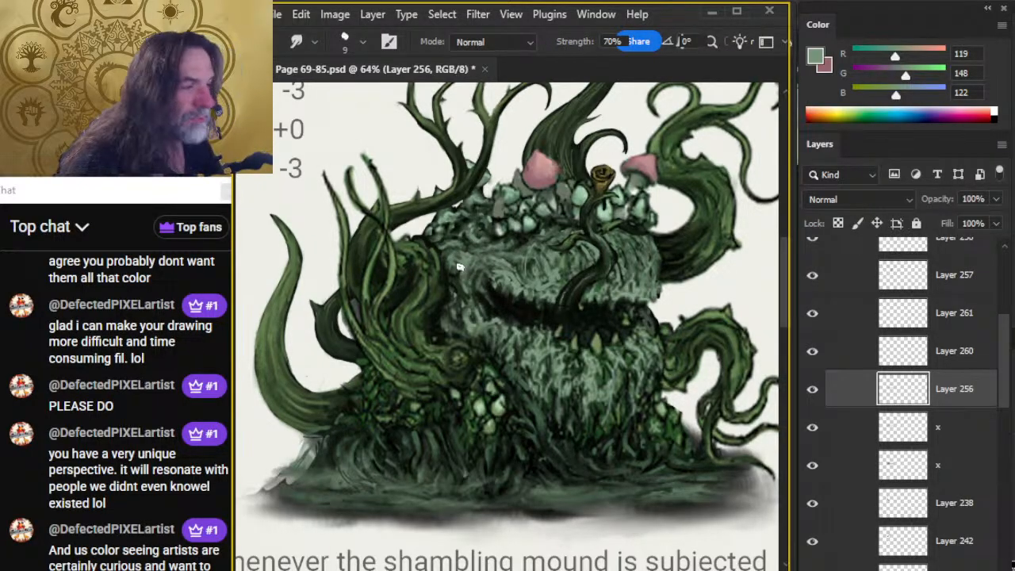
key(b)
key(r)
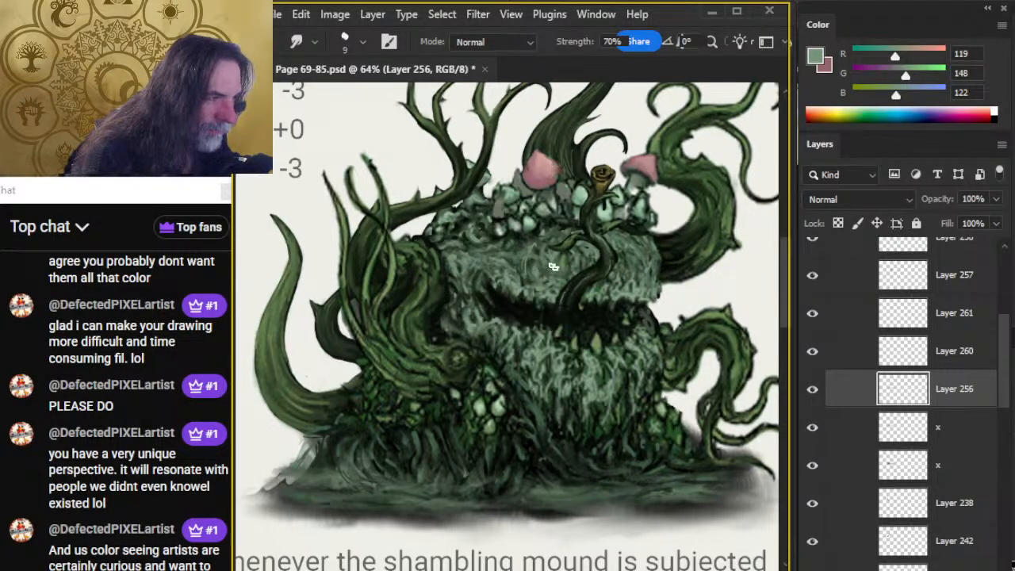
Add more grey-green strokes above the mouth on either side of the tongue, erasing fine gaps and smudging them together.
key(b)
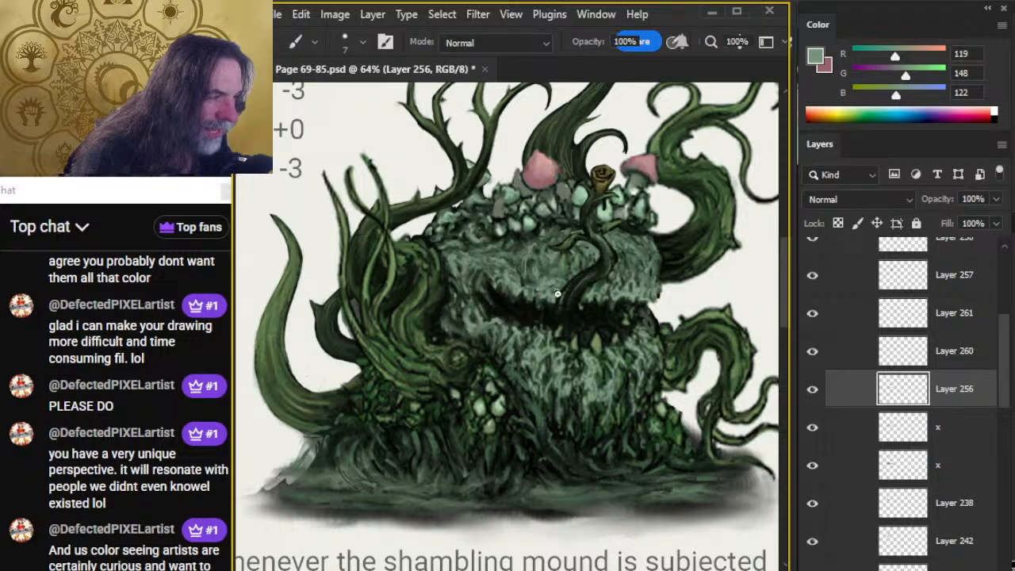
key(r)
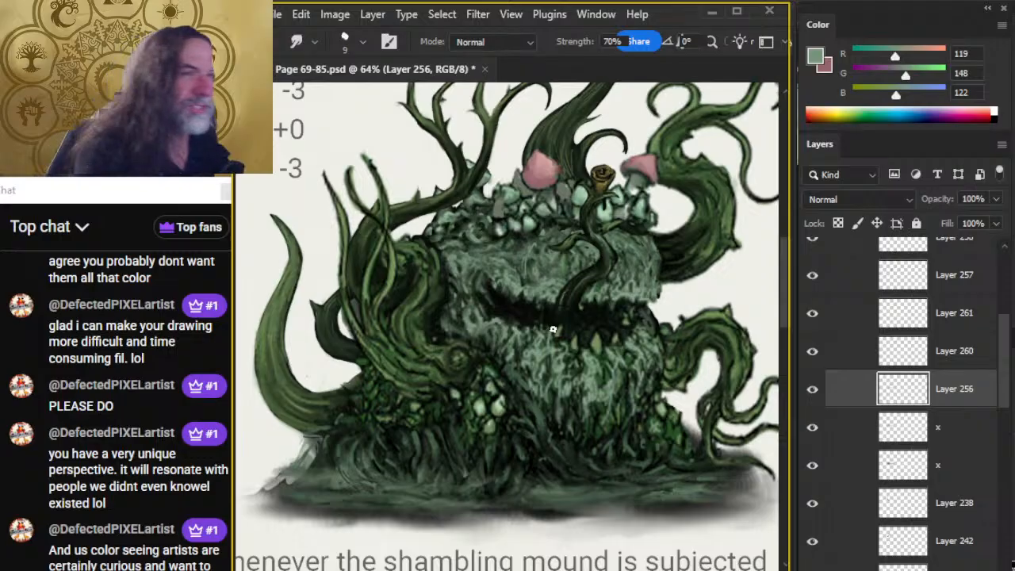
key(b)
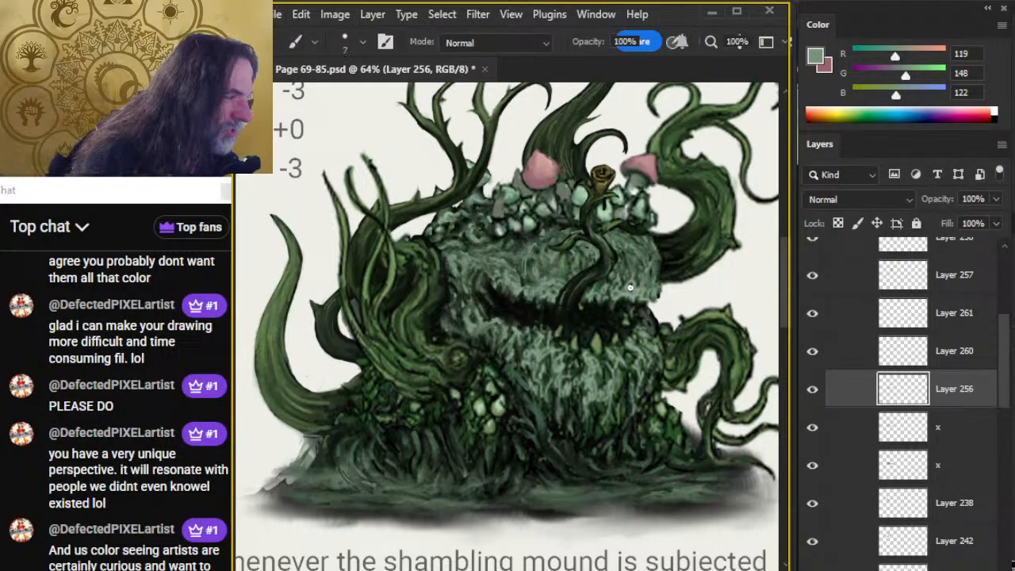
key(e)
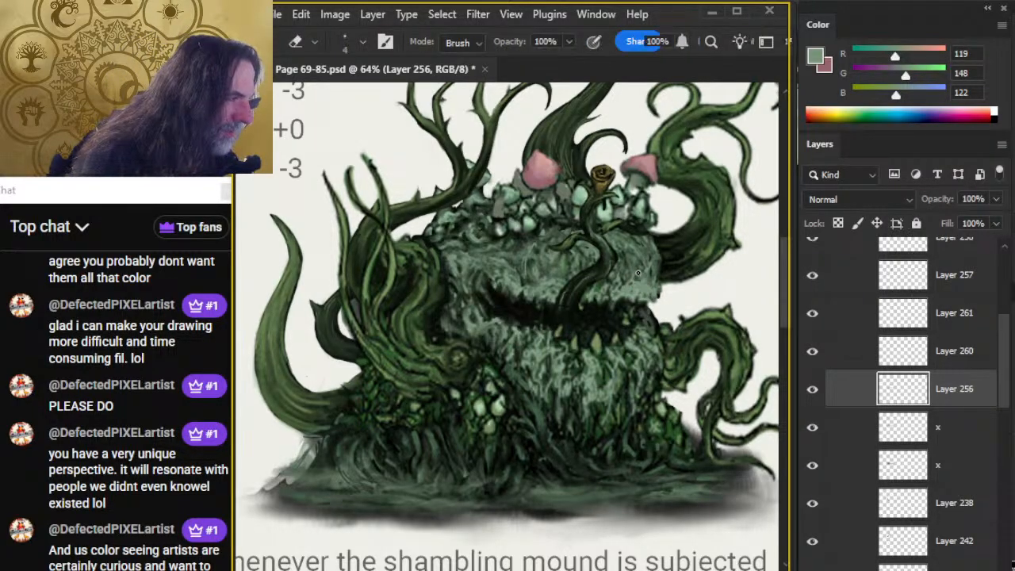
key(r)
key(e)
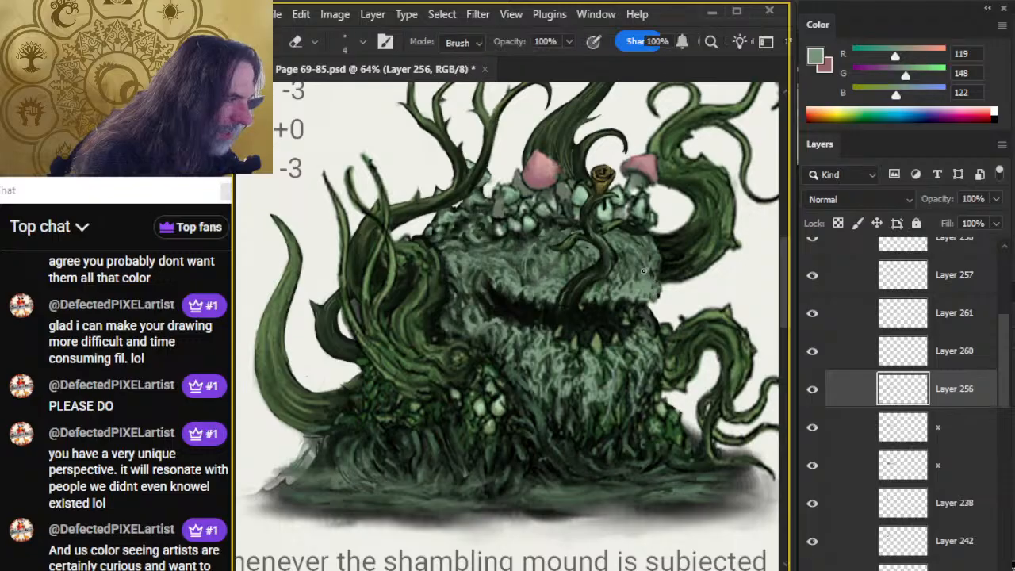
key(b)
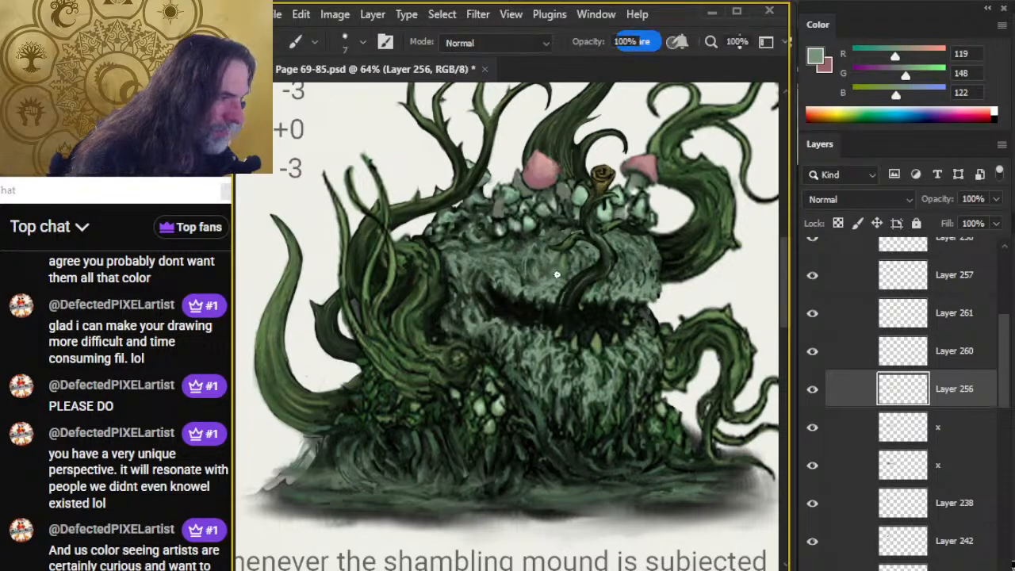
key(r)
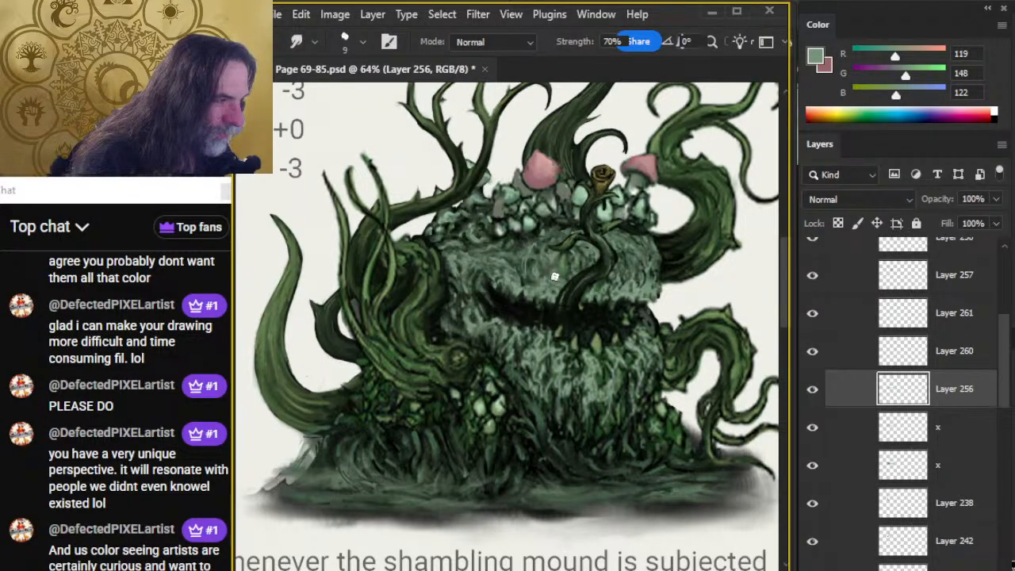
key(b)
key(r)
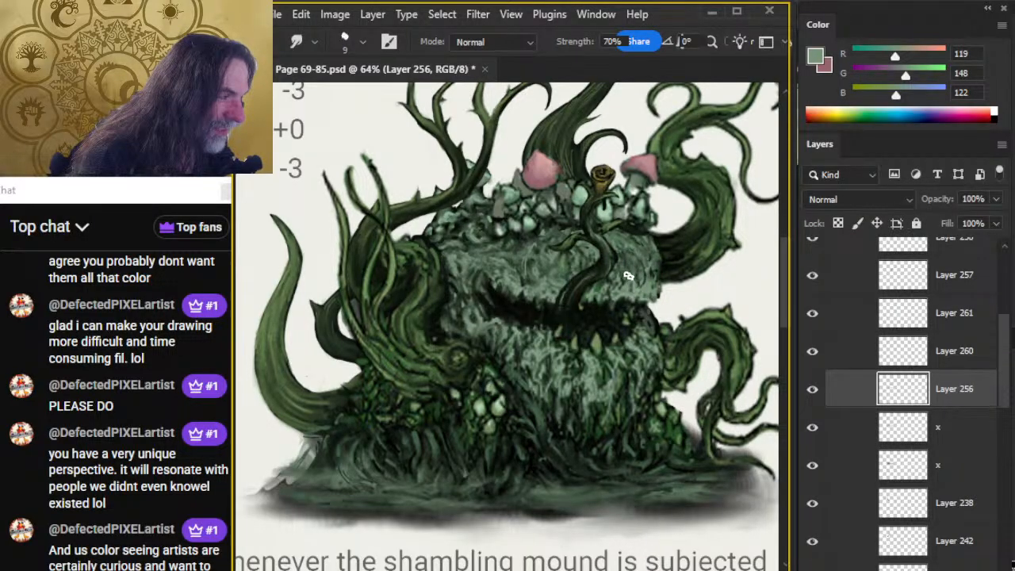
Sample a dark green (RGB 42, 52, 40), paint small shadow strokes on the upper head left of the tongue, and smudge them.
key(x)
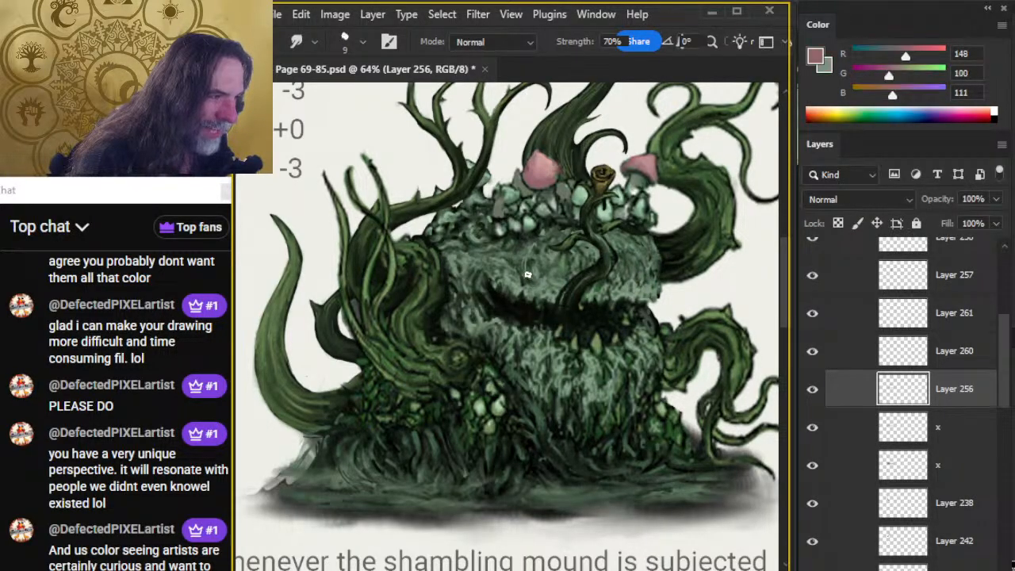
key(b)
alt+click(529, 278)
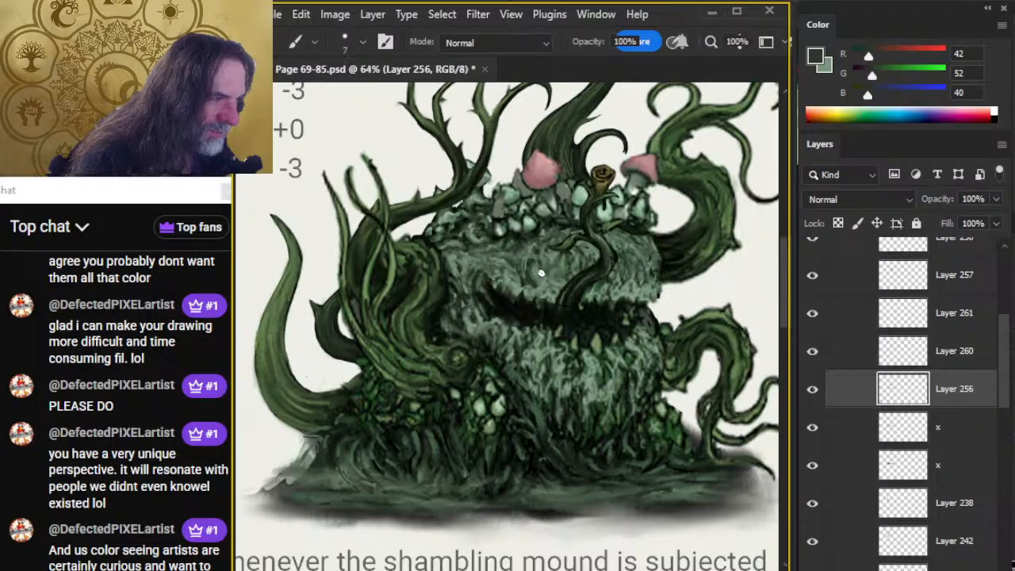
key(r)
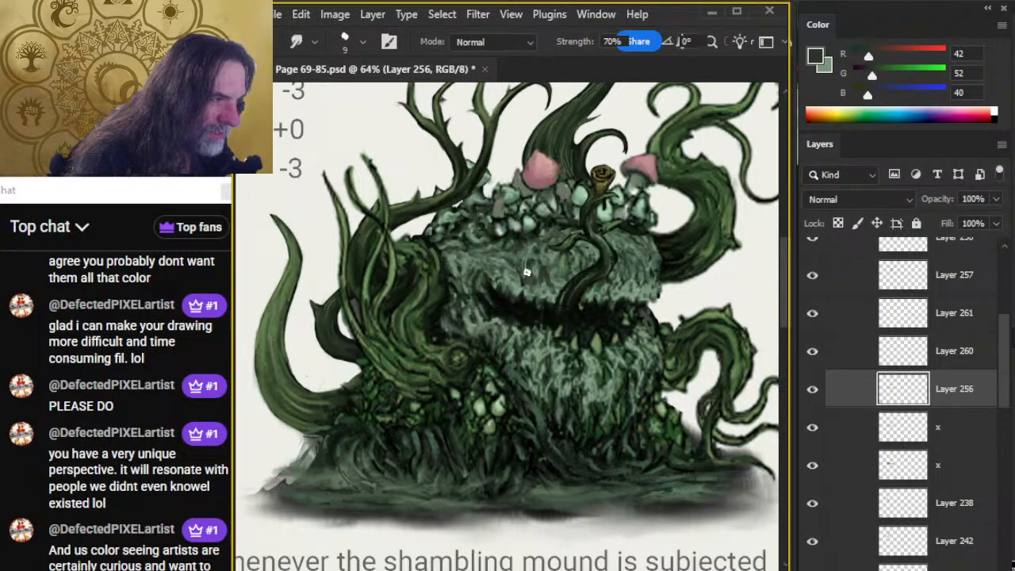
Paint small dark green shadow strokes on the upper head right of the tongue and smudge them into the fur.
key(b)
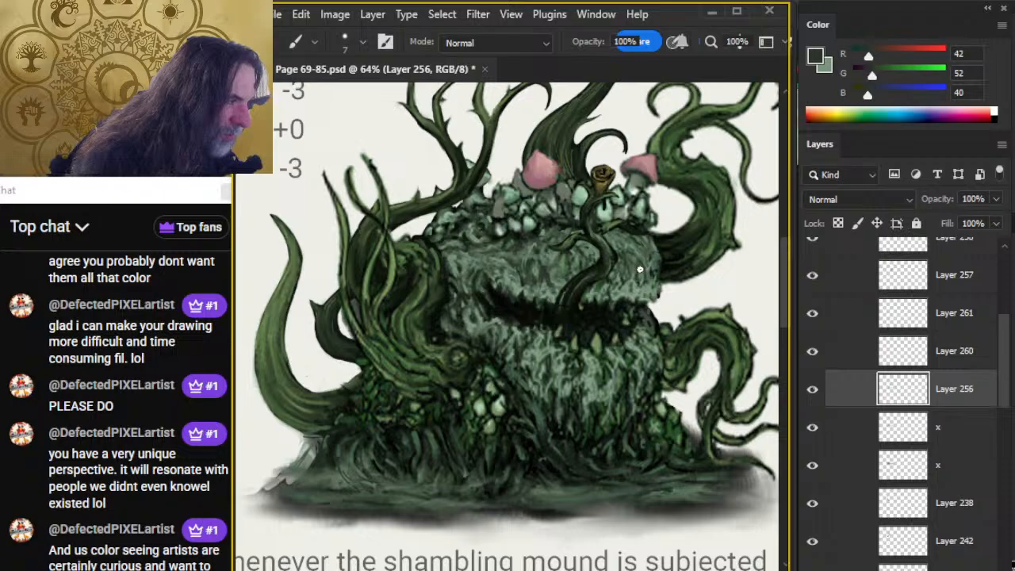
alt+click(639, 280)
alt+click(638, 274)
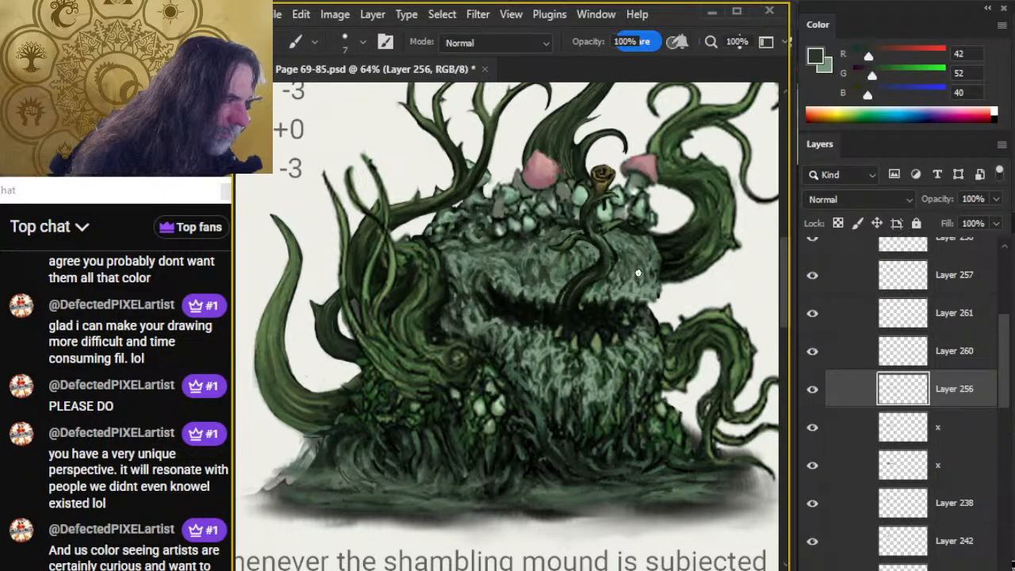
key(r)
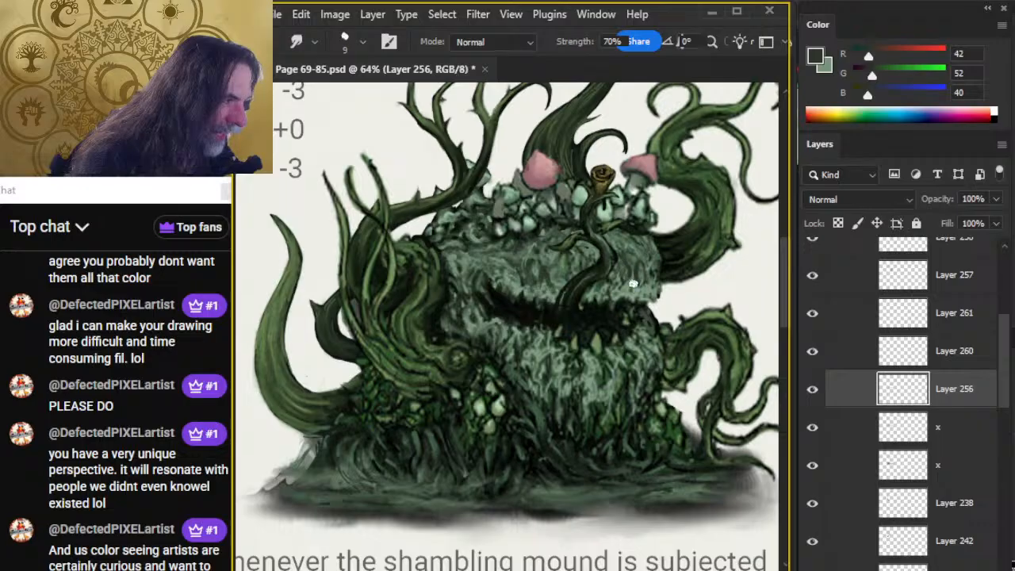
Paint more dark green shadow strokes on the upper head on both sides of the tongue and smudge them into the fur.
key(b)
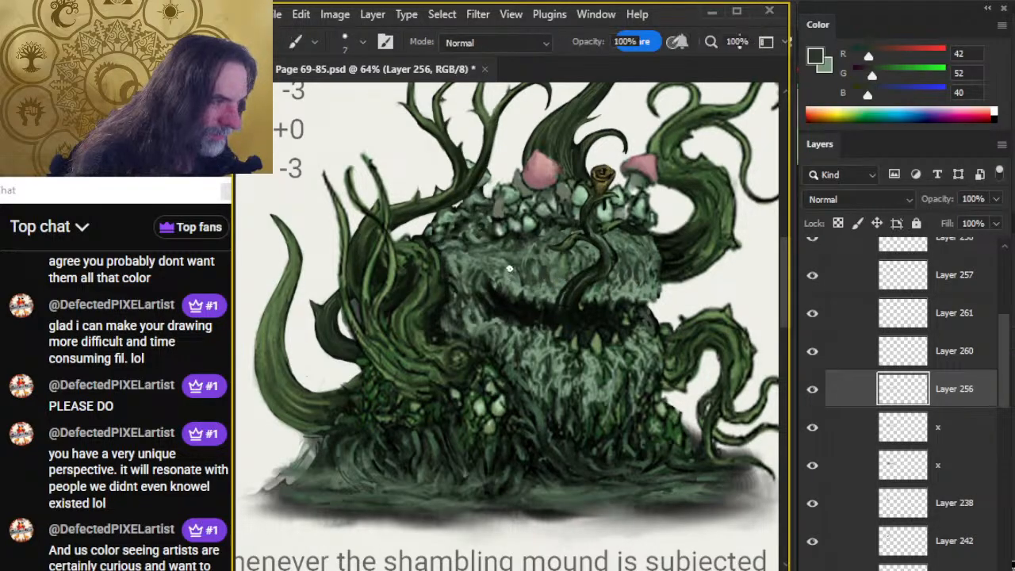
key(r)
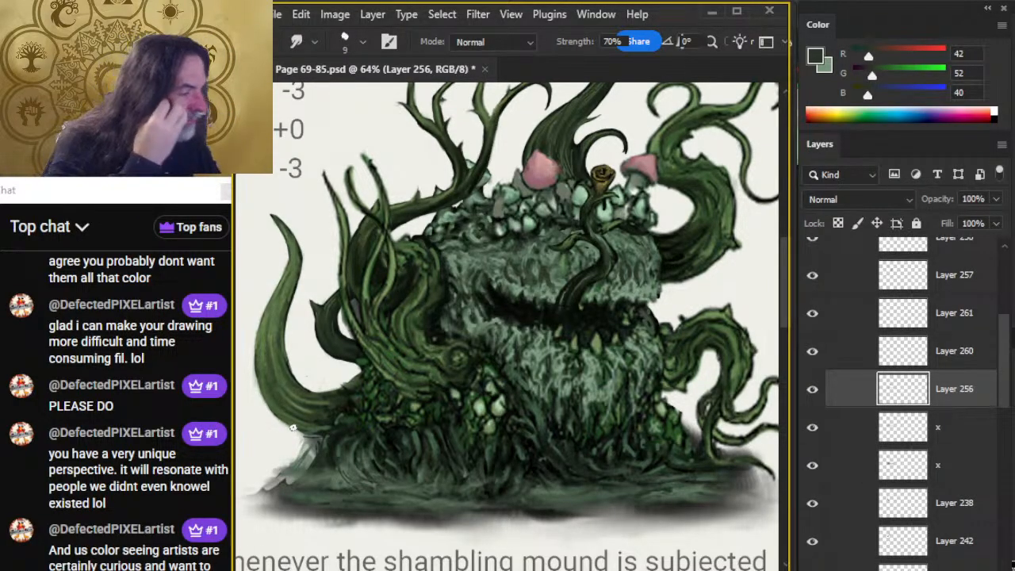
key(b)
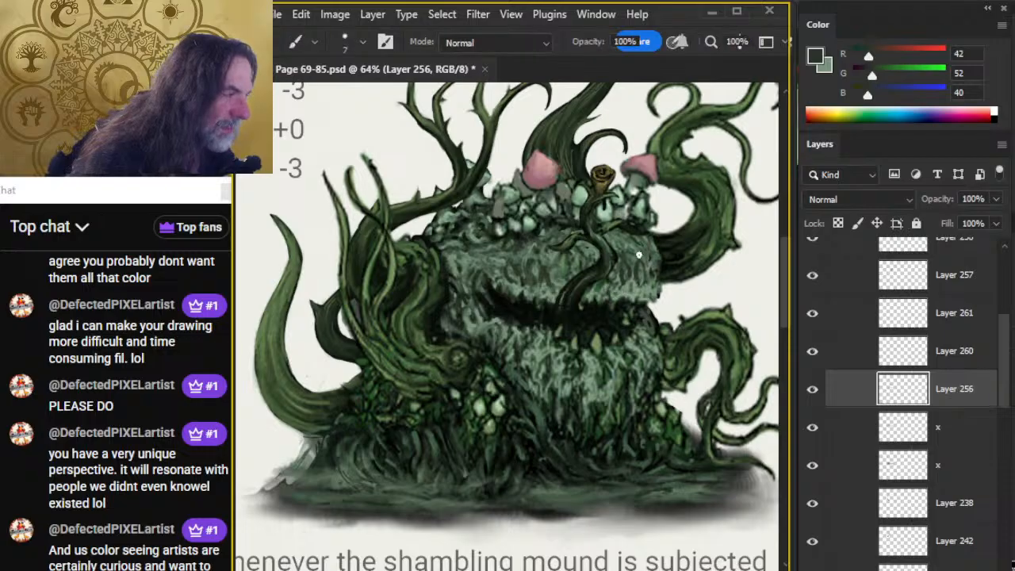
key(r)
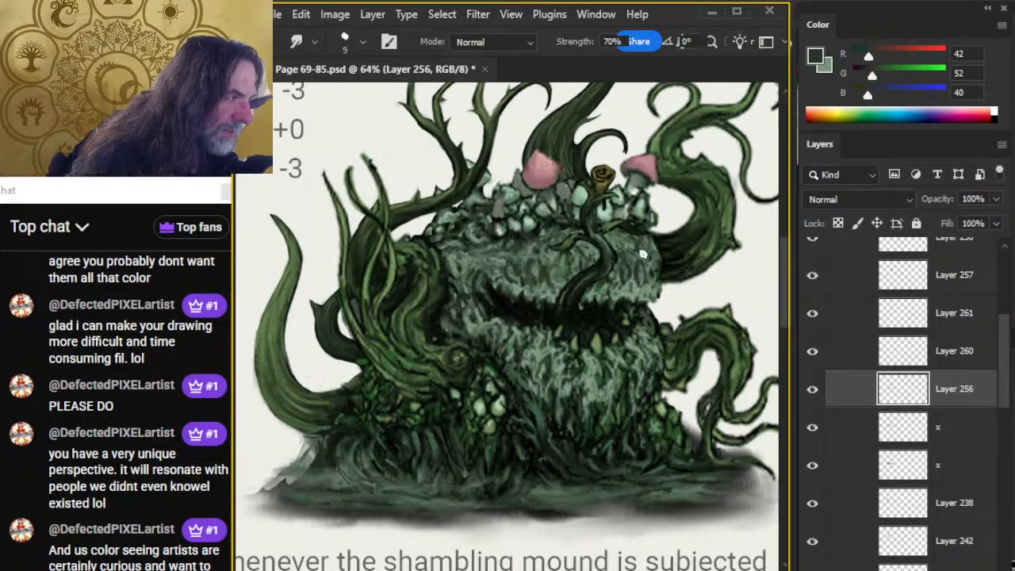
Paint small grey-green (RGB 119, 148, 122) and dark green strokes on the upper head right of the tongue, smudging them.
key(x)
key(b)
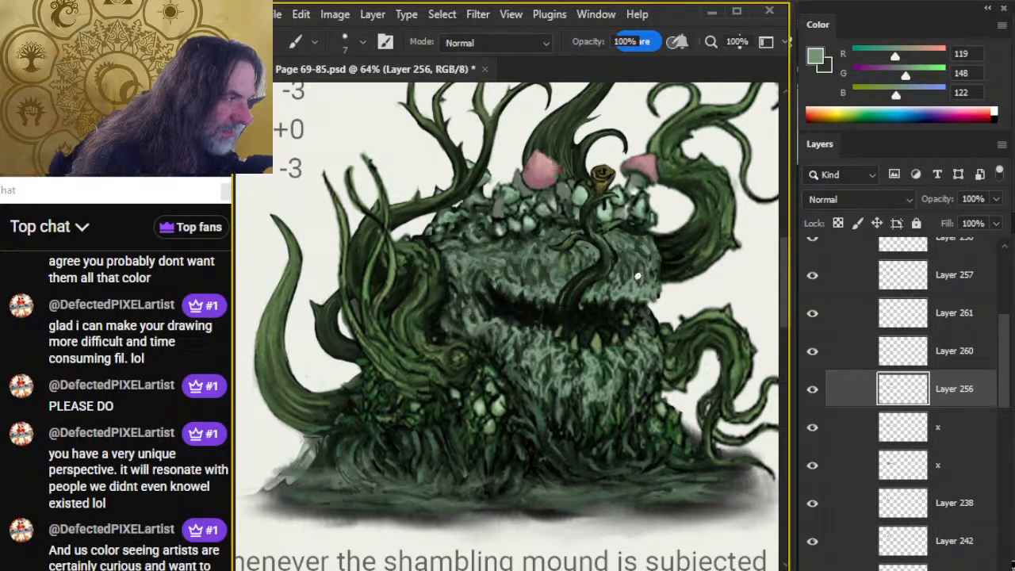
key(r)
key(b)
alt+click(623, 258)
key(r)
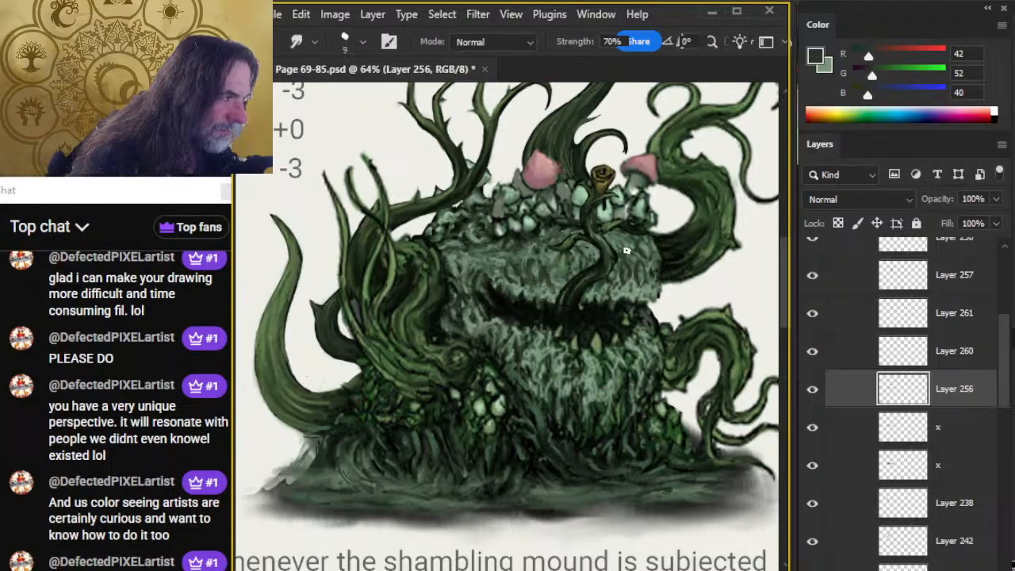
Refine the fur close to the tongue's right edge with alternating grey-green and dark green strokes, and smudge them.
key(b)
key(x)
drag(626, 247, 632, 255)
key(r)
key(b)
key(x)
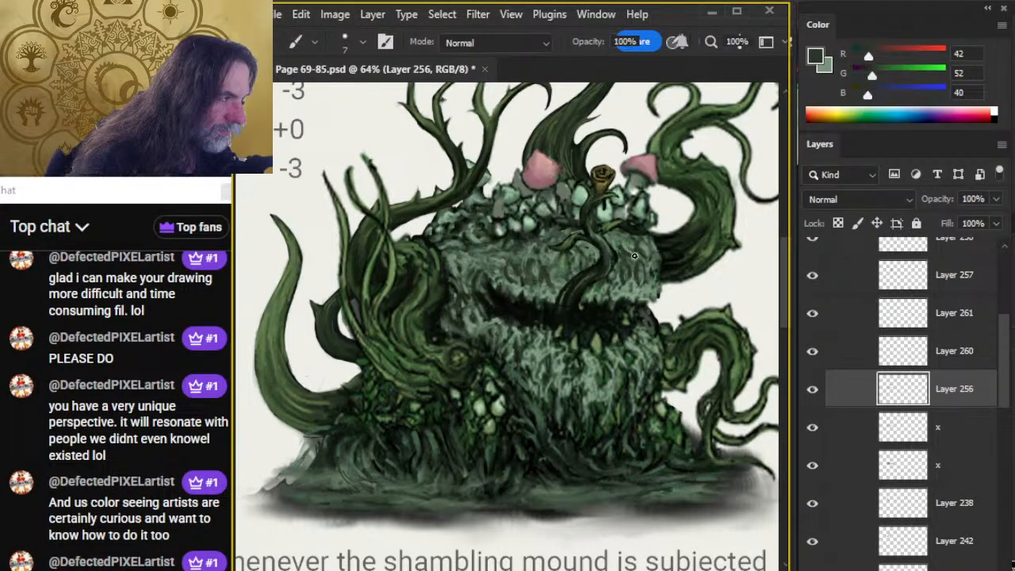
key(r)
Paint alternating dark green and grey-green fur strokes above the mouth left of the tongue and smudge them together.
key(b)
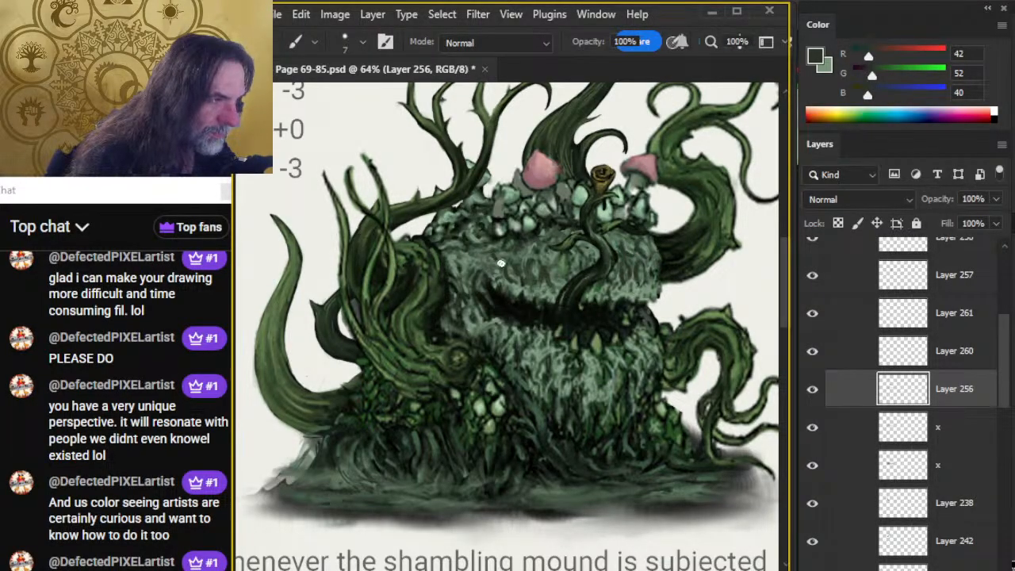
key(x)
key(r)
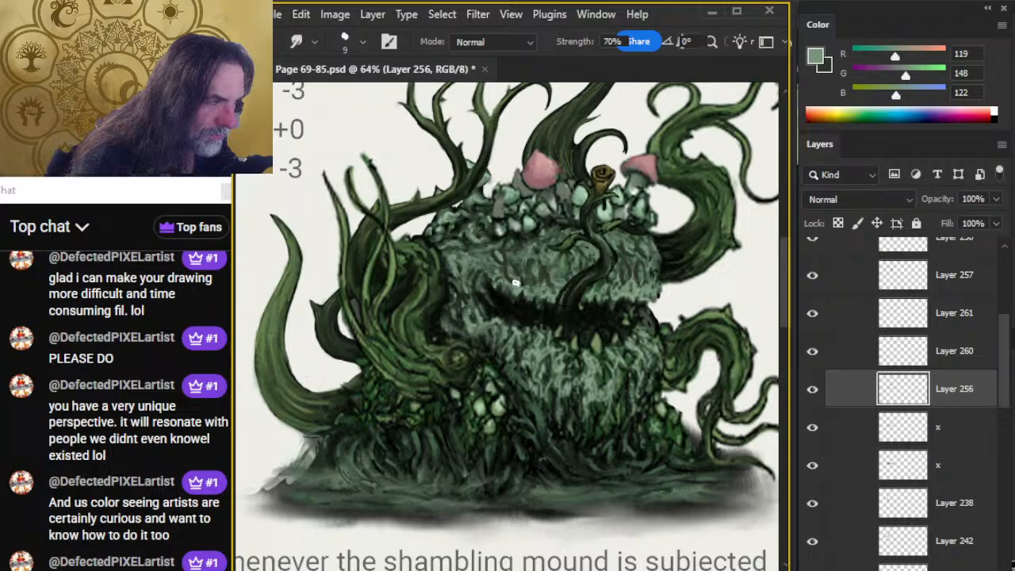
key(b)
key(r)
key(x)
key(b)
key(r)
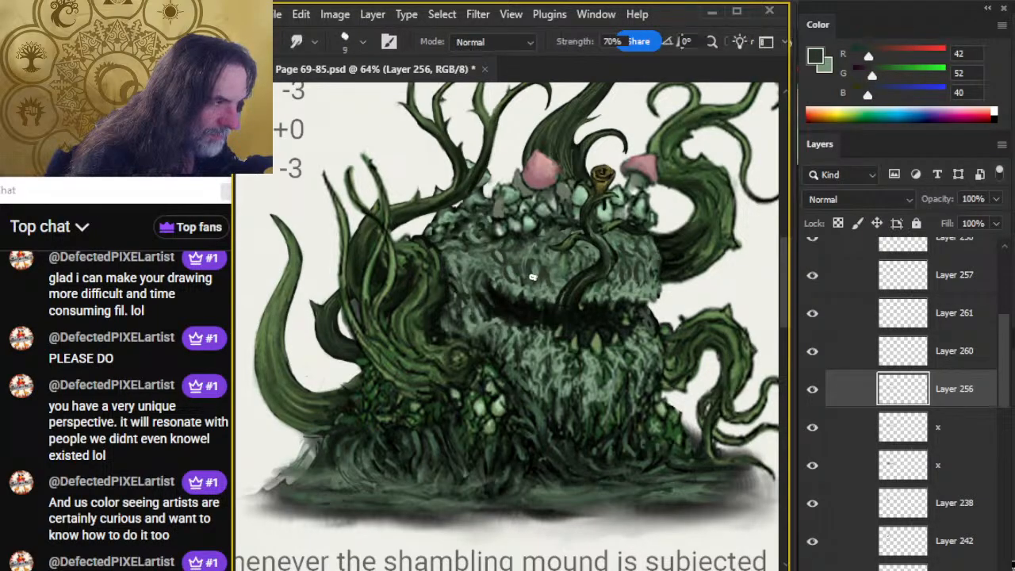
Add dark shadow and grey-green highlight strokes just left of the tongue below its leaf, and smudge them.
key(b)
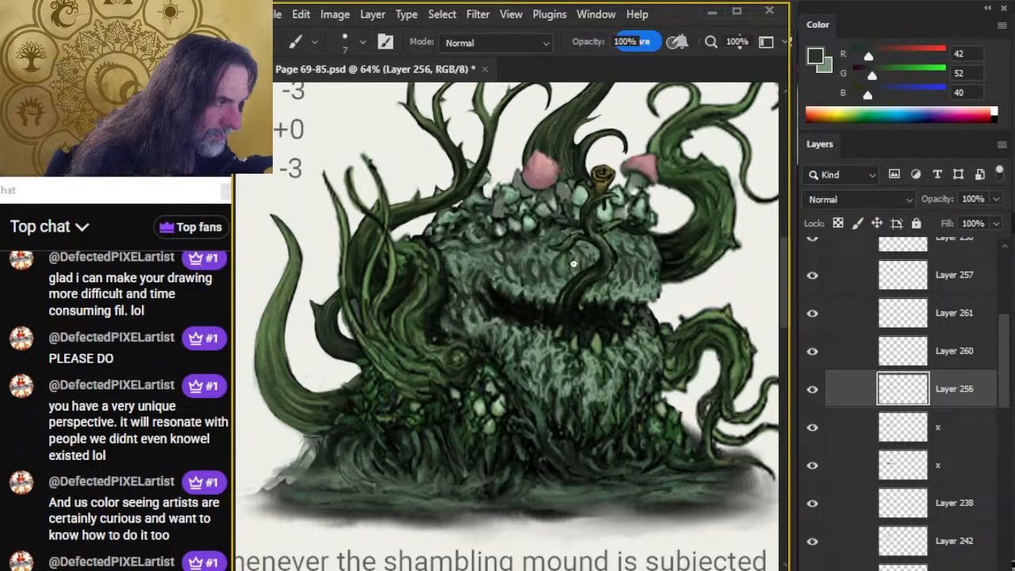
key(r)
key(x)
key(b)
key(r)
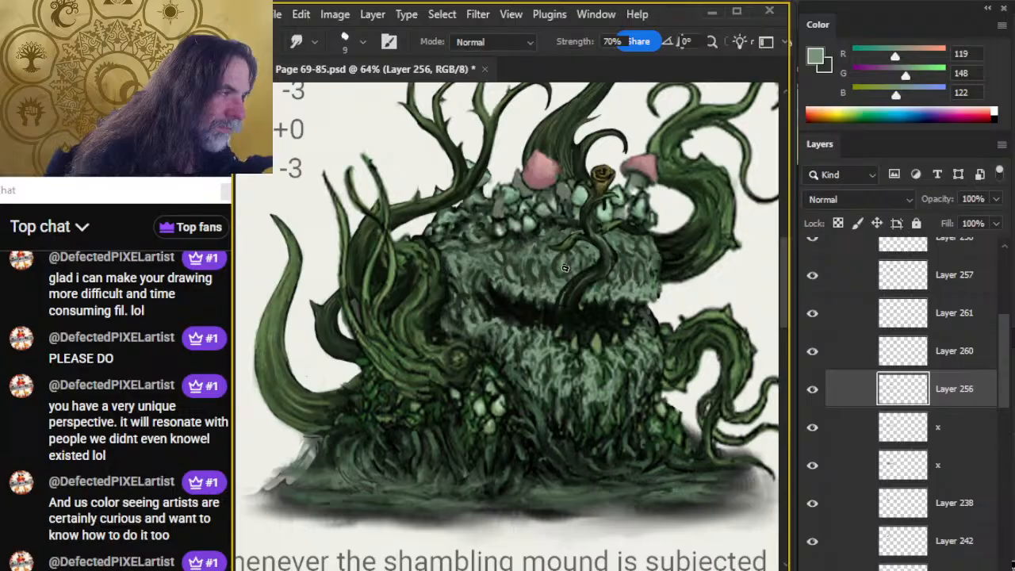
key(b)
key(r)
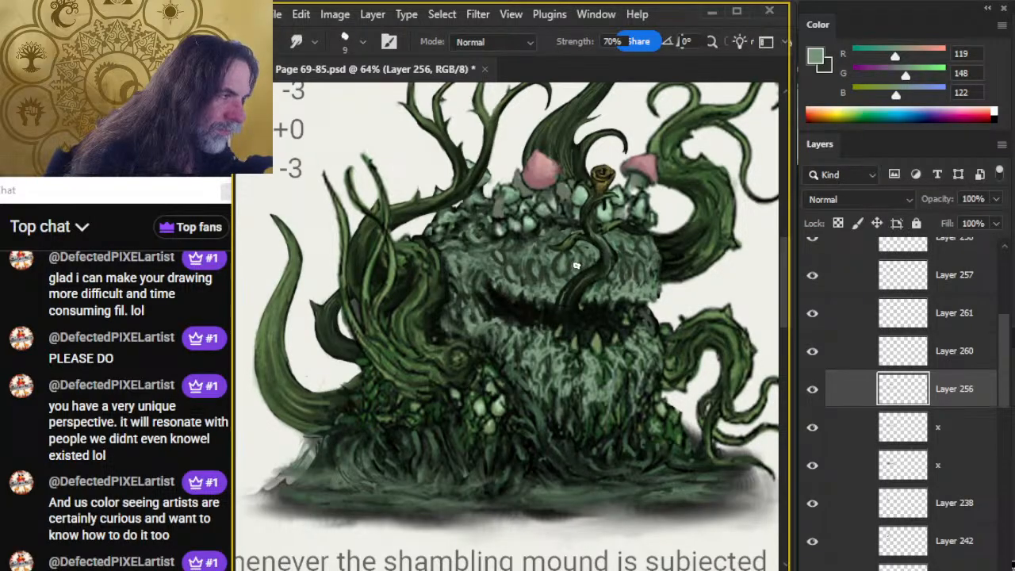
Paint dark green shadow strokes directly against the tongue's left edge and smudge them into the fur.
key(x)
key(b)
key(r)
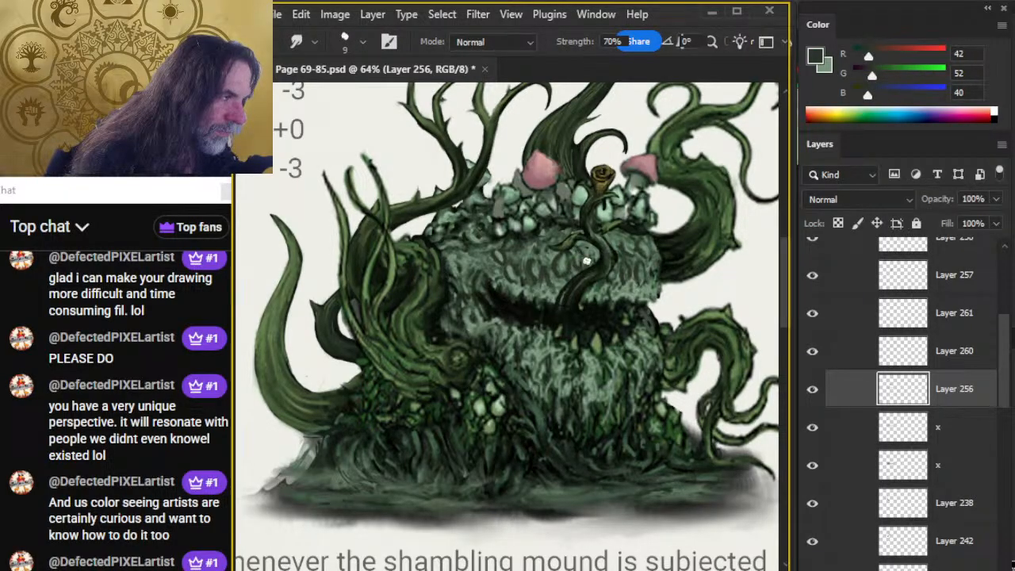
key(b)
key(x)
key(x)
key(r)
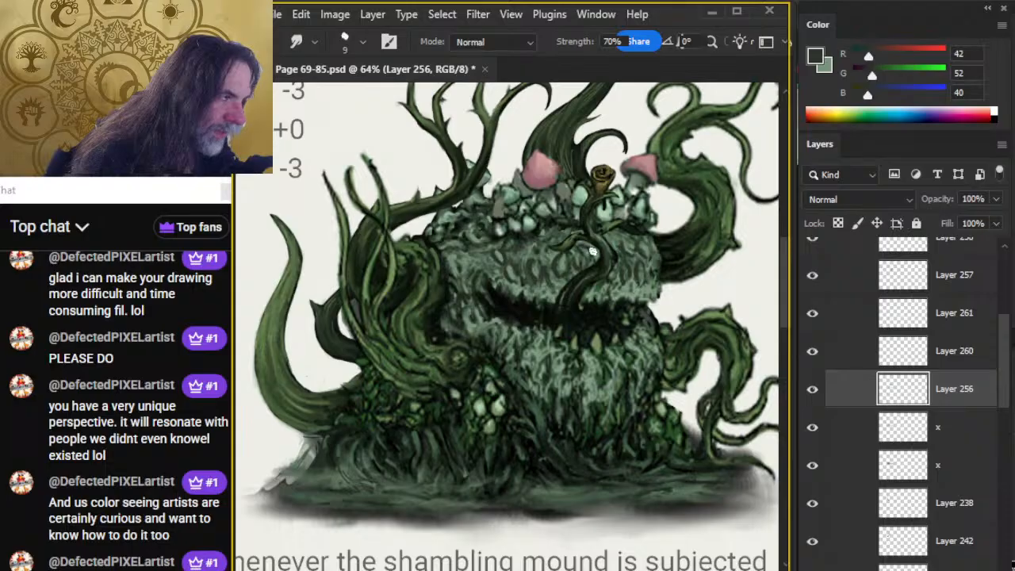
key(b)
key(r)
Paint grey-green strokes on the left part of the upper head and smudge them into the fur.
key(x)
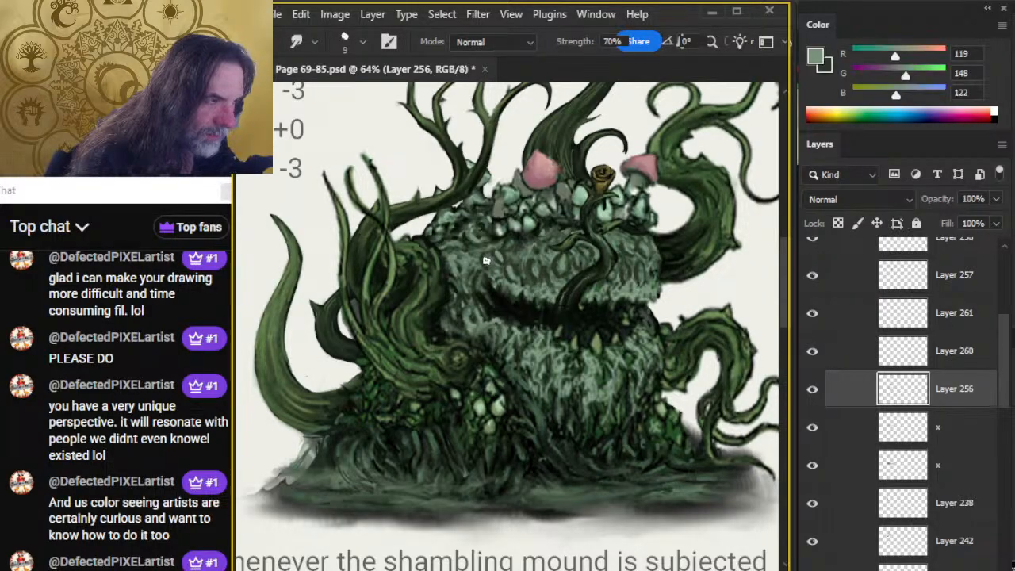
key(b)
key(r)
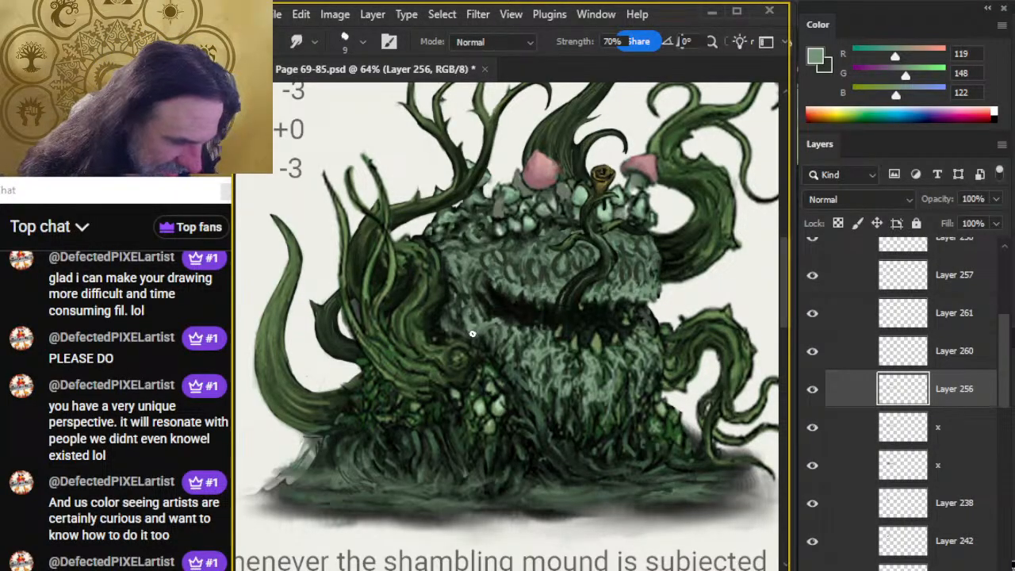
Rework the fur clumps in the left half of the upper head with dark green and grey-green strokes, smudging them.
scroll(471, 334, right, 3)
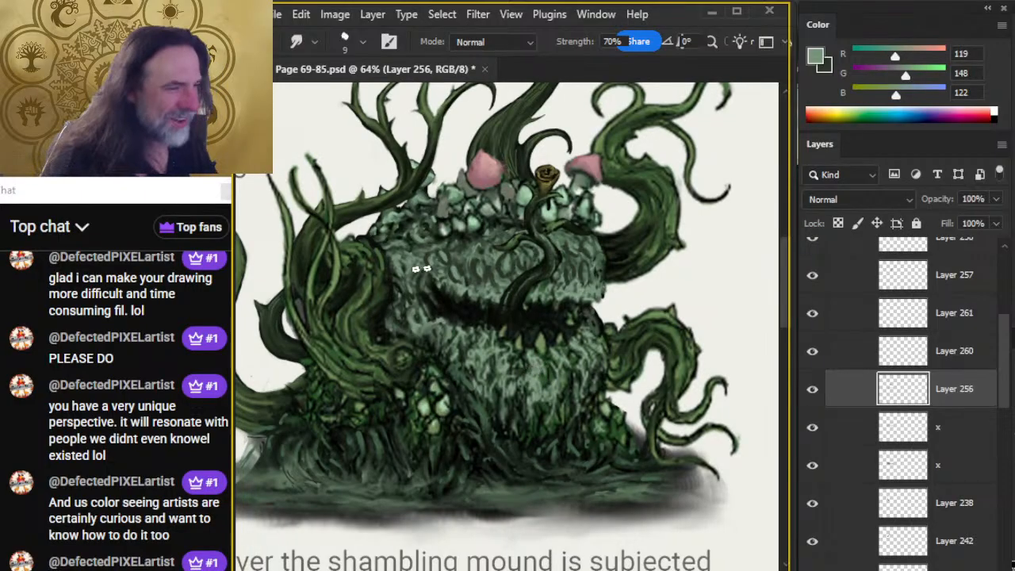
key(b)
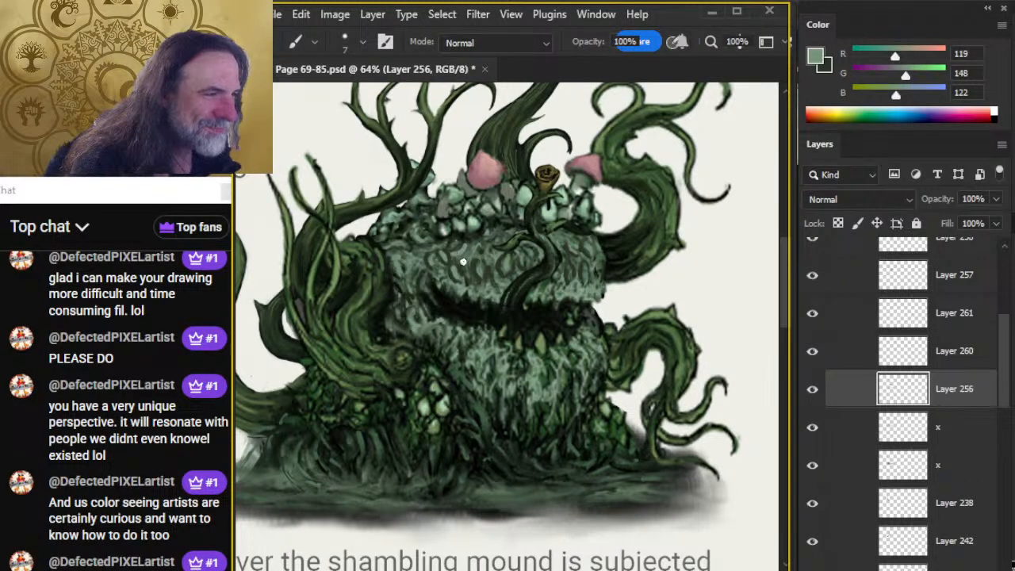
key(x)
key(z)
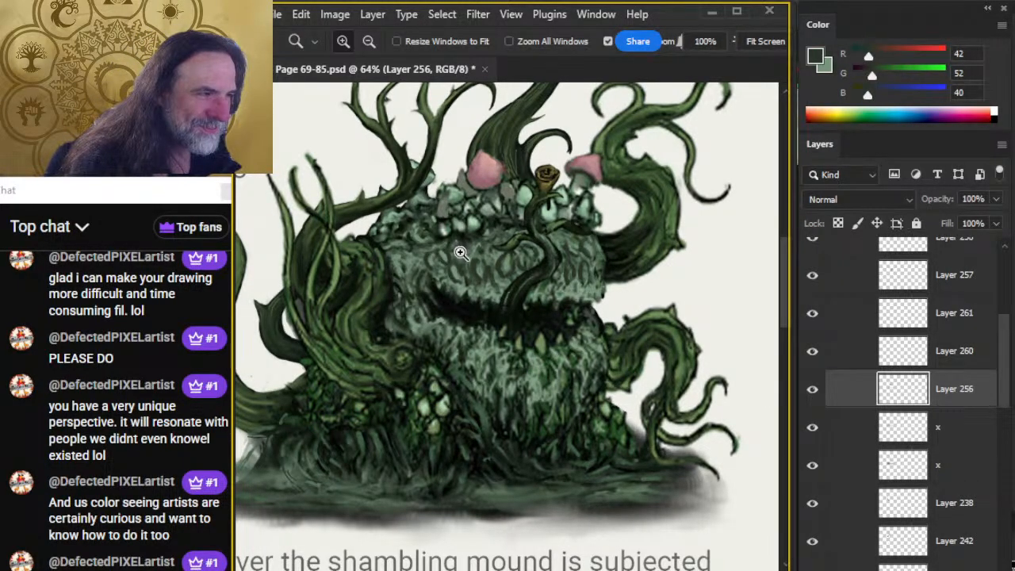
key(b)
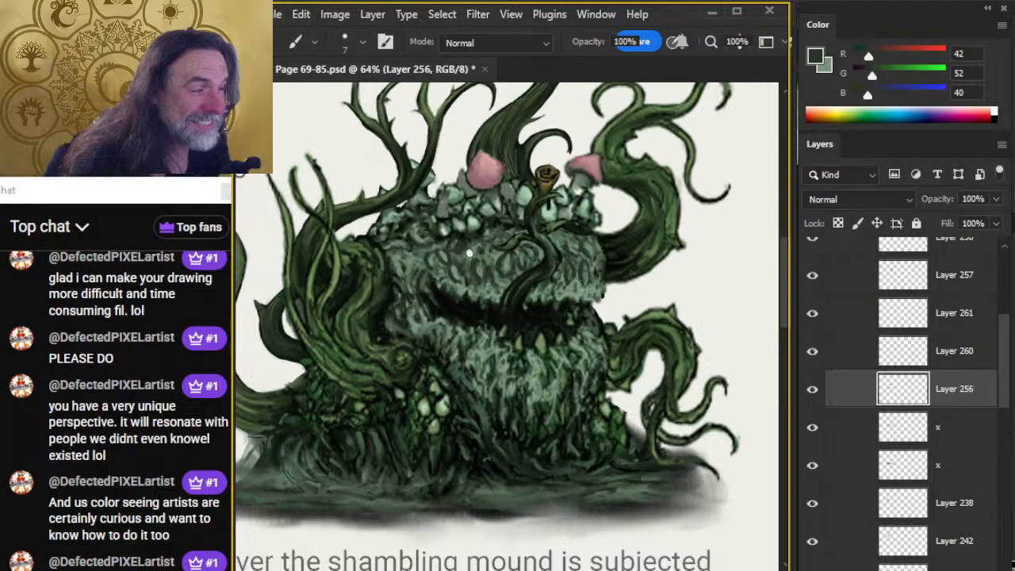
key(x)
key(r)
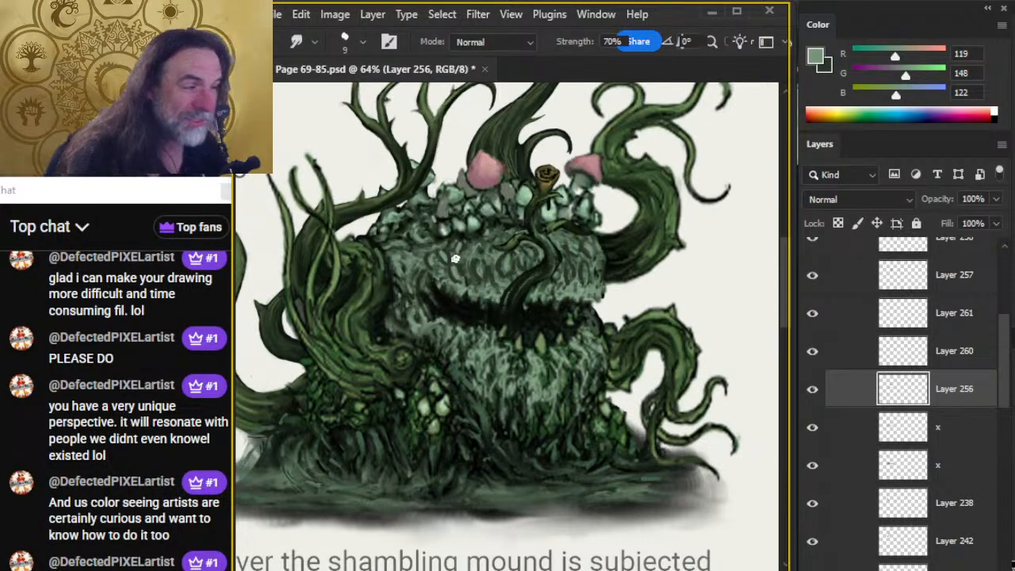
key(x)
key(z)
key(r)
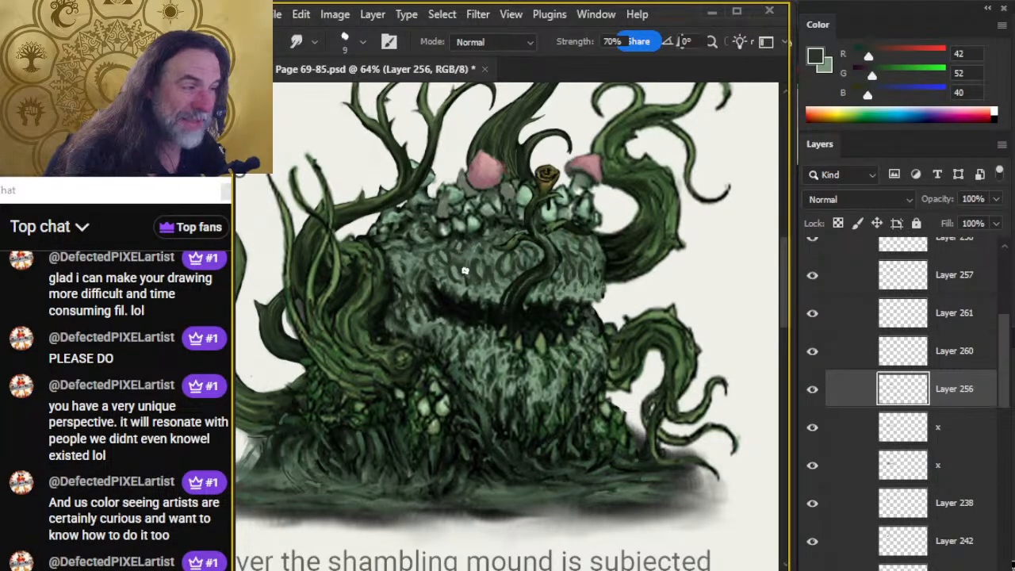
Paint grey-green and dark green fur strokes on the upper right of the head beside the tongue, and smudge them.
key(x)
key(b)
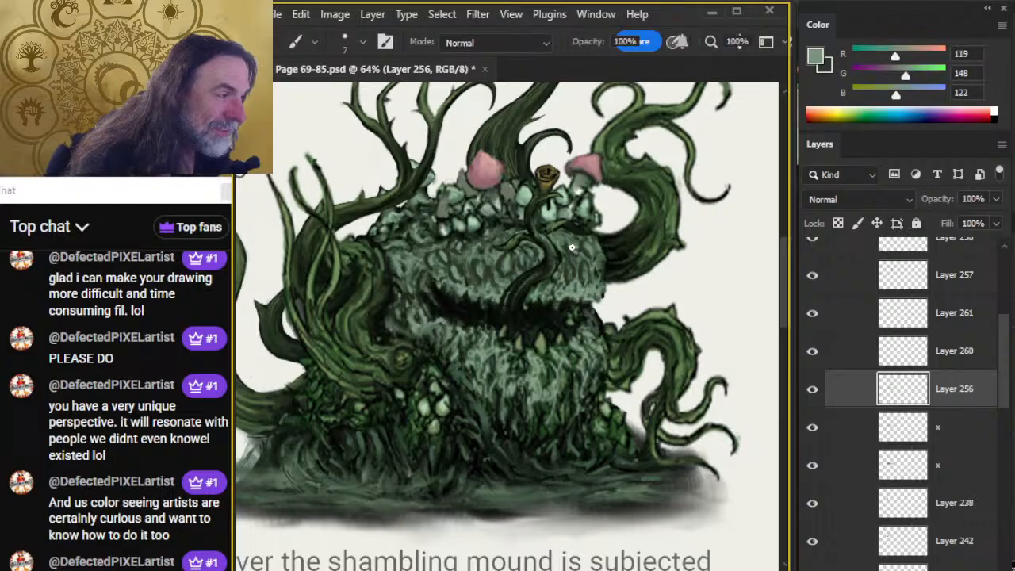
key(r)
key(x)
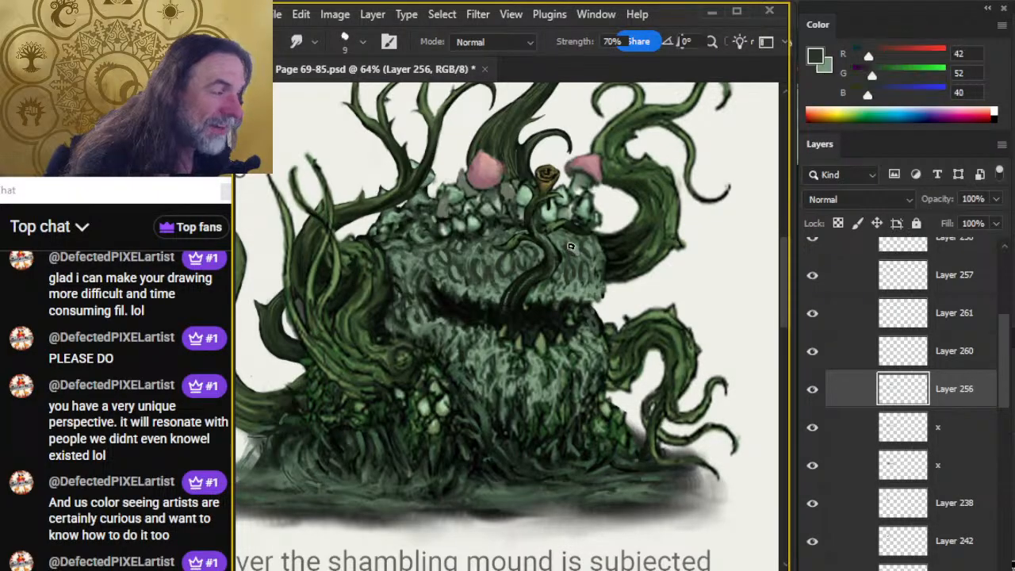
key(b)
key(r)
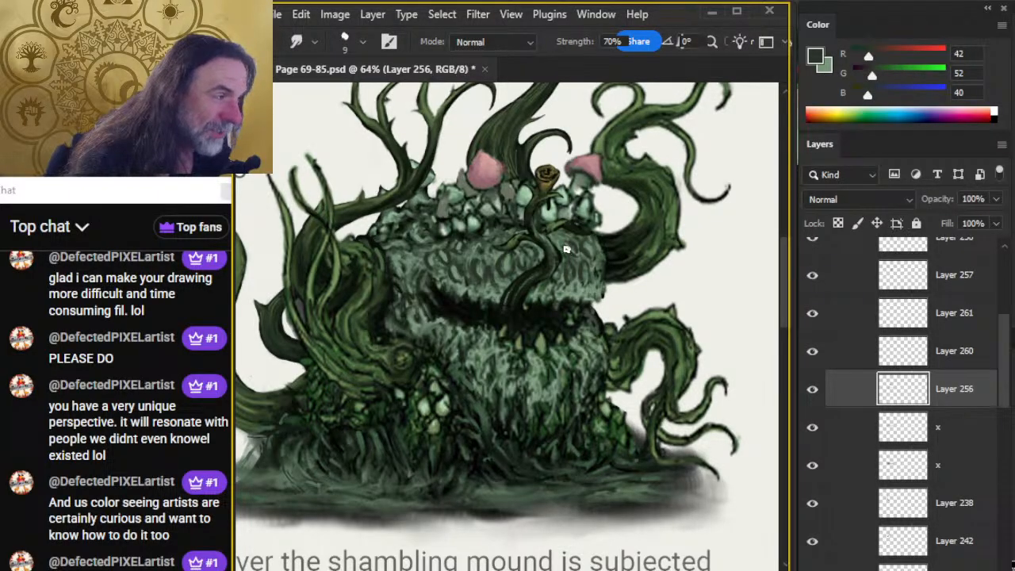
key(x)
key(b)
key(r)
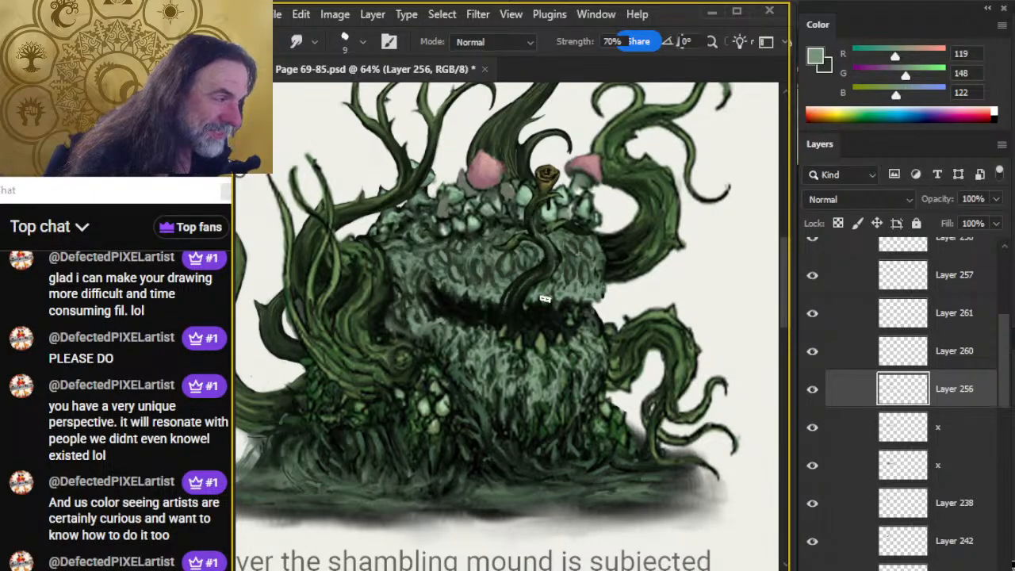
Add grey-green and dark green strokes on the far left of the upper head and smudge them into fur clumps.
key(b)
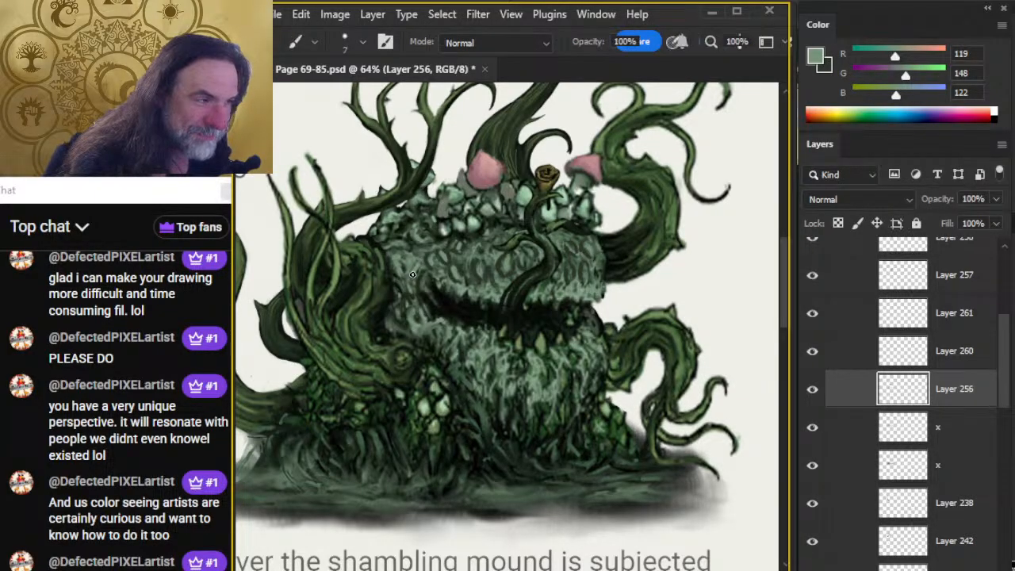
key(x)
key(r)
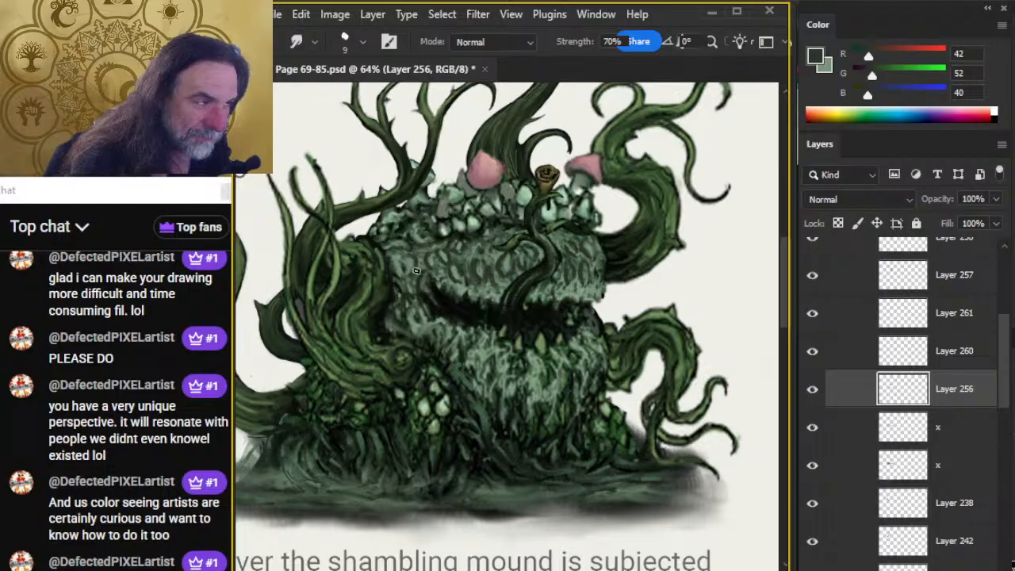
key(b)
key(r)
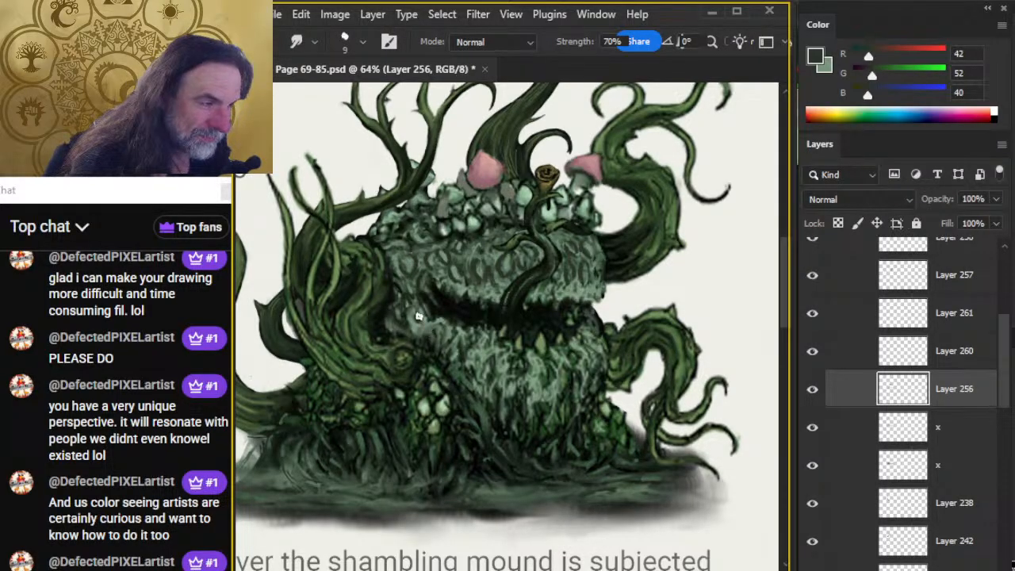
Extend the grey-green and dark green fur strokes down the cheek at the mouth's left corner and smudge them.
key(x)
key(b)
key(x)
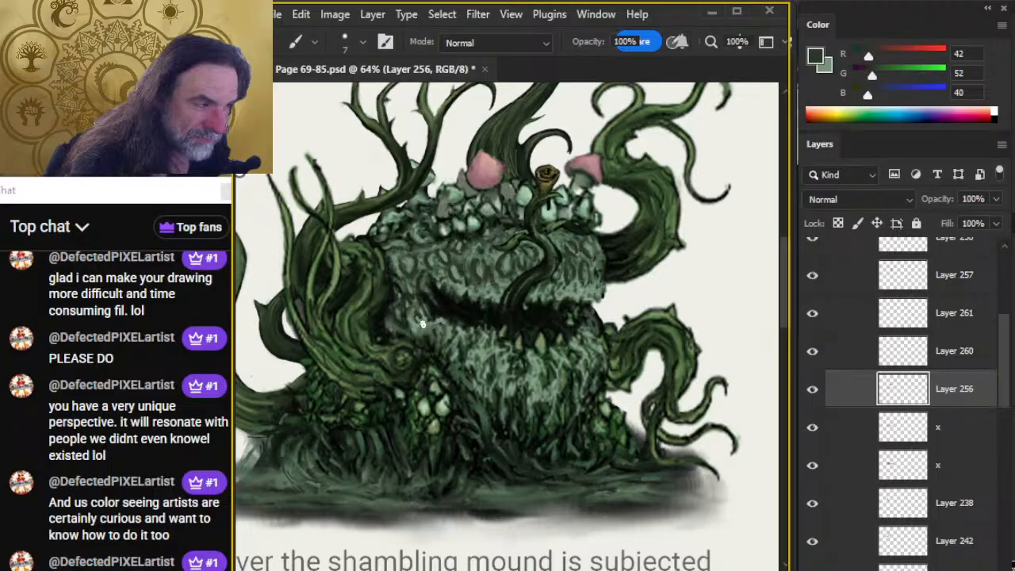
key(r)
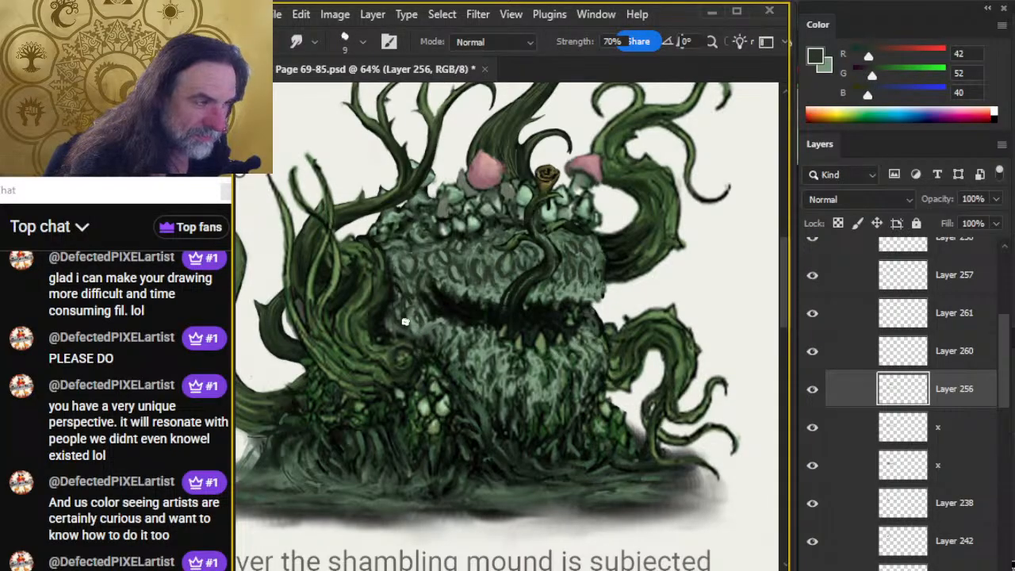
key(x)
key(b)
key(r)
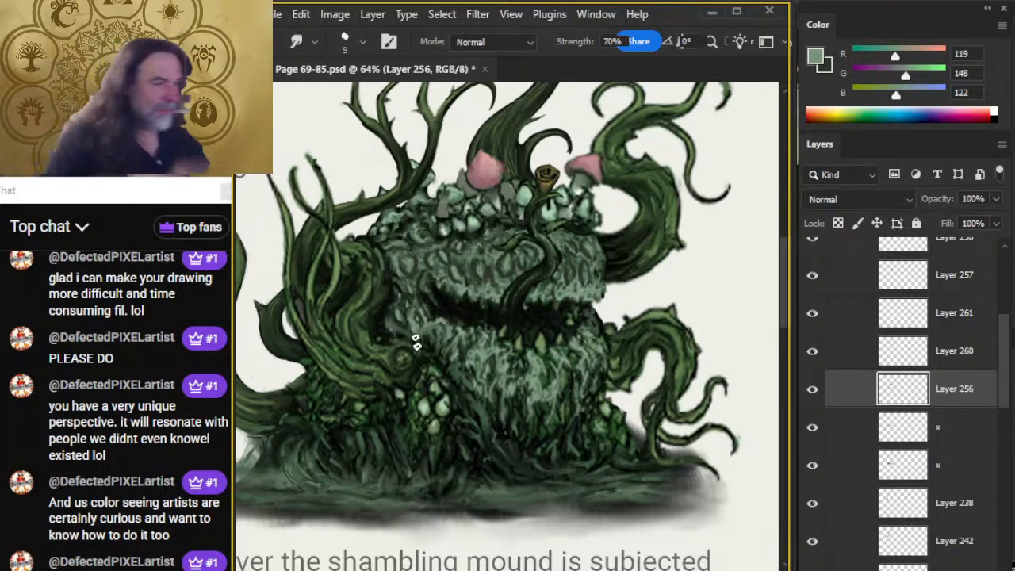
On Layer 259, paint dark green shading along the bend of the tongue above the mouth and smudge it.
scroll(954, 328, up, 5)
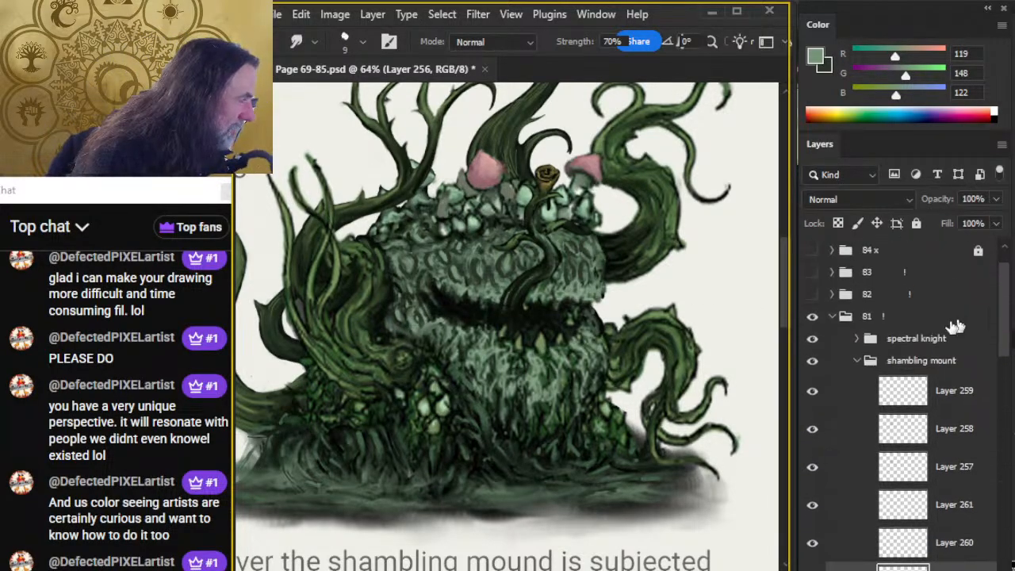
click(954, 392)
key(b)
alt+click(545, 278)
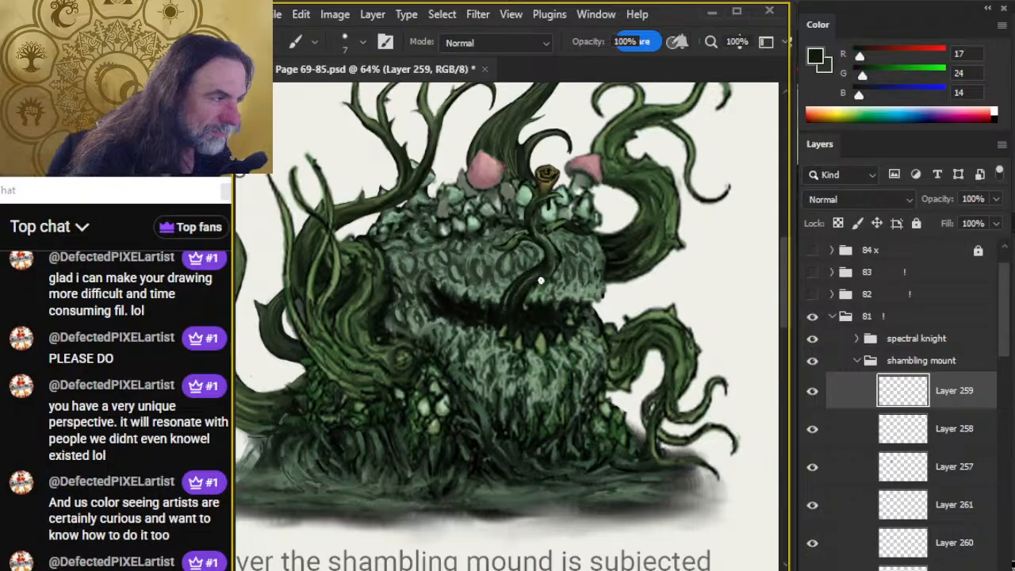
key(r)
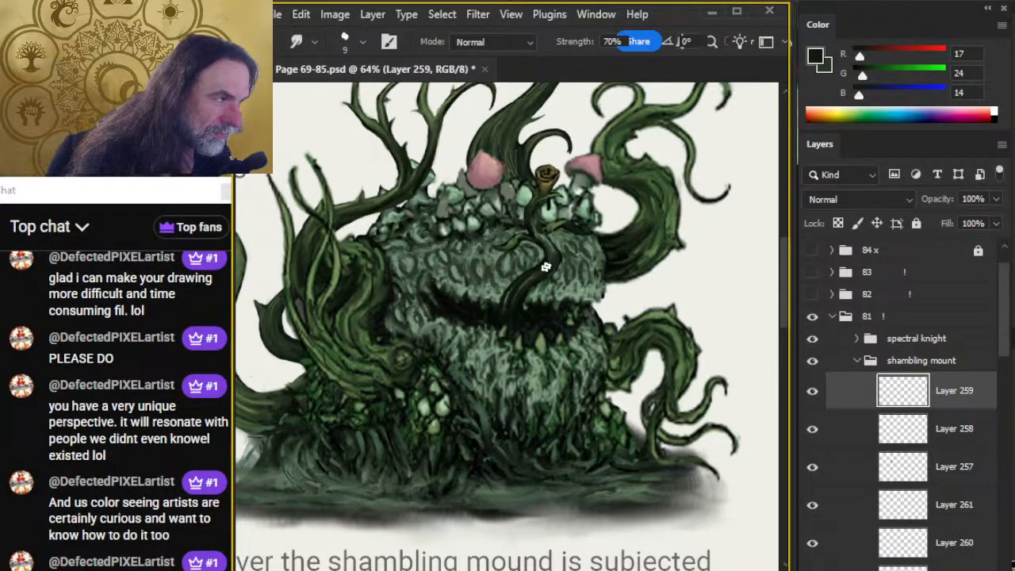
key(b)
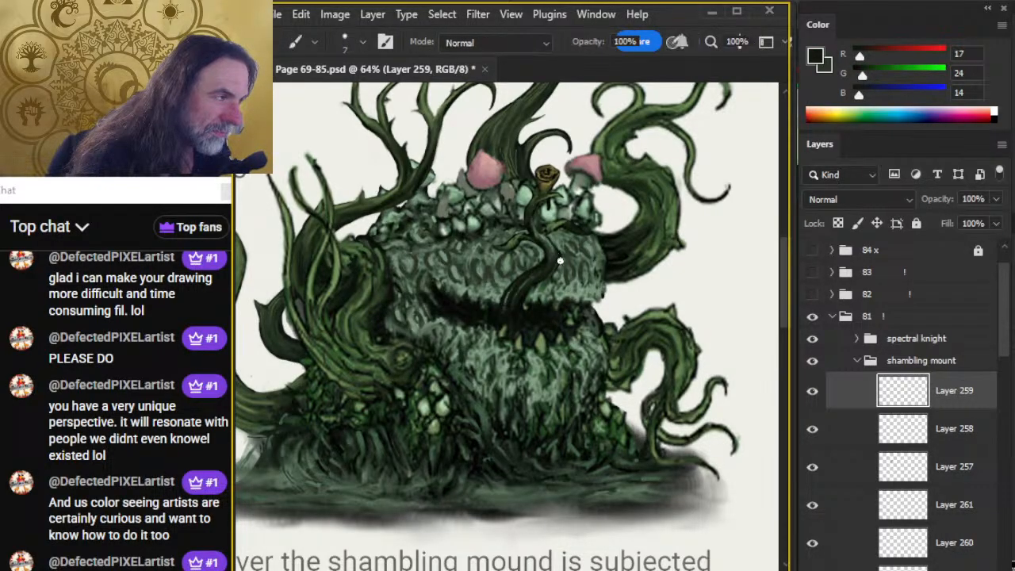
key(r)
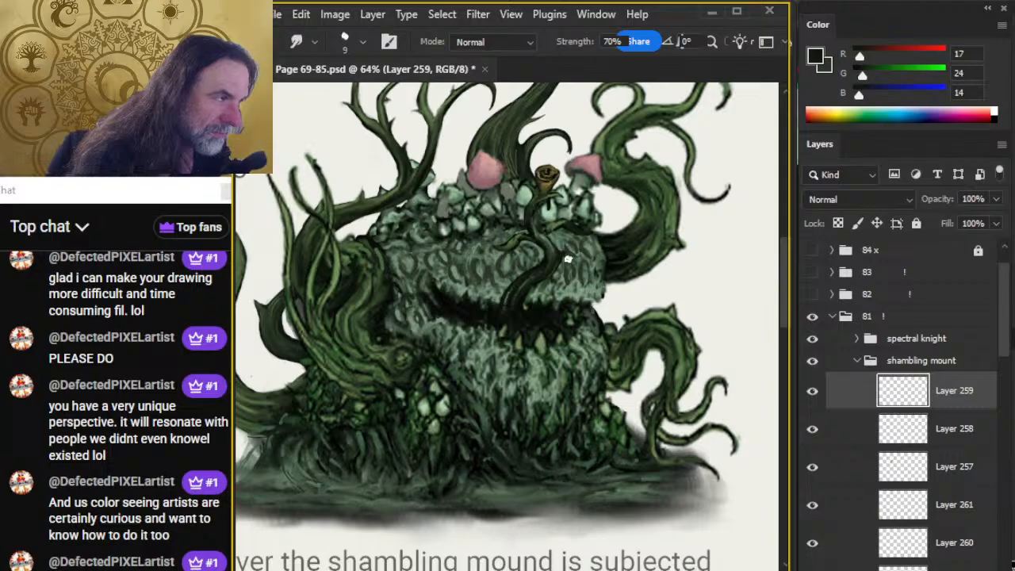
key(b)
alt+click(556, 273)
key(r)
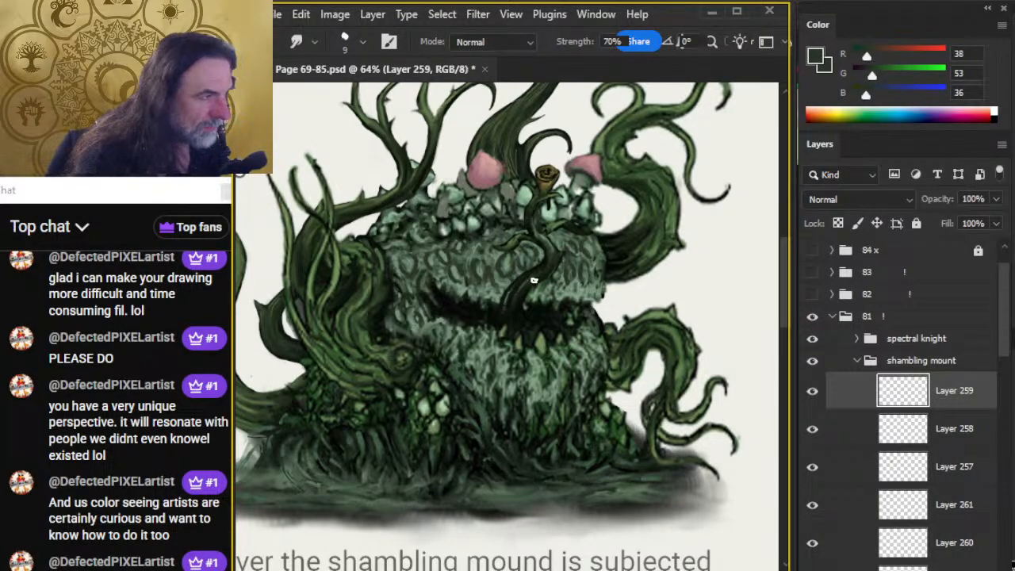
Sample dusky pink from the large mushroom cap and paint small pink caps in the growth clusters at the mound's base.
key(z)
scroll(555, 337, down, 4)
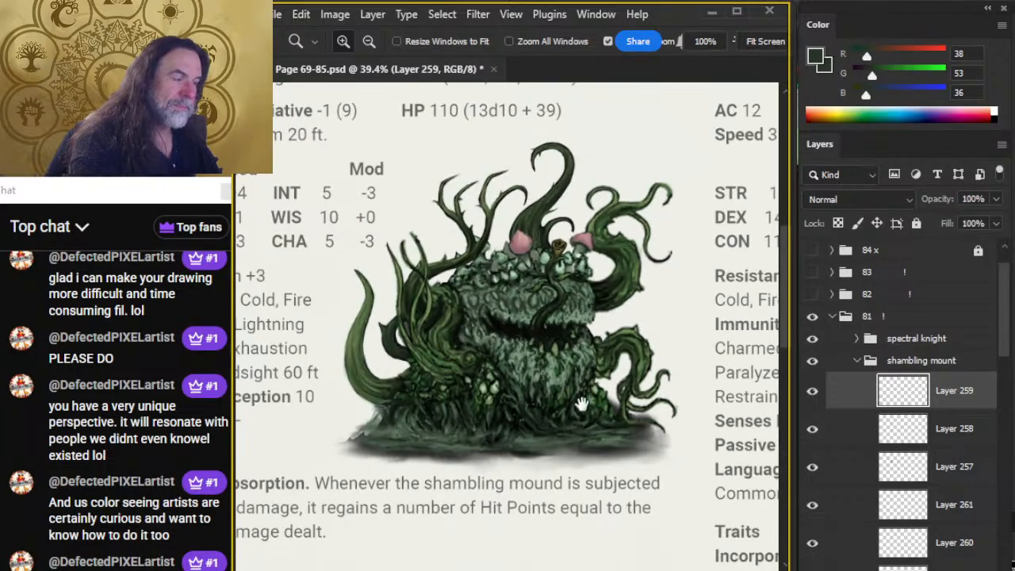
drag(558, 393, 558, 397)
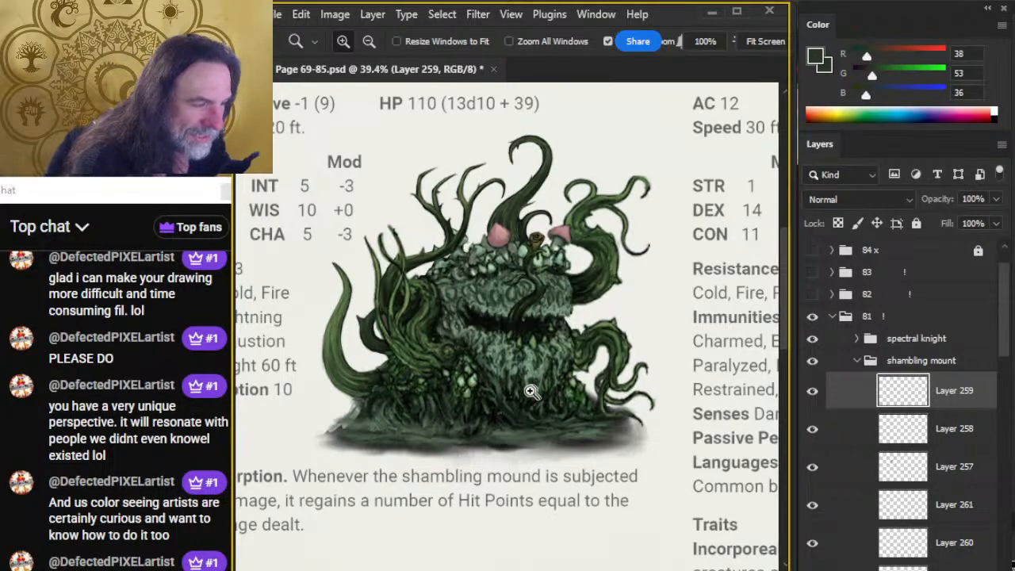
click(519, 262)
key(b)
alt+click(475, 211)
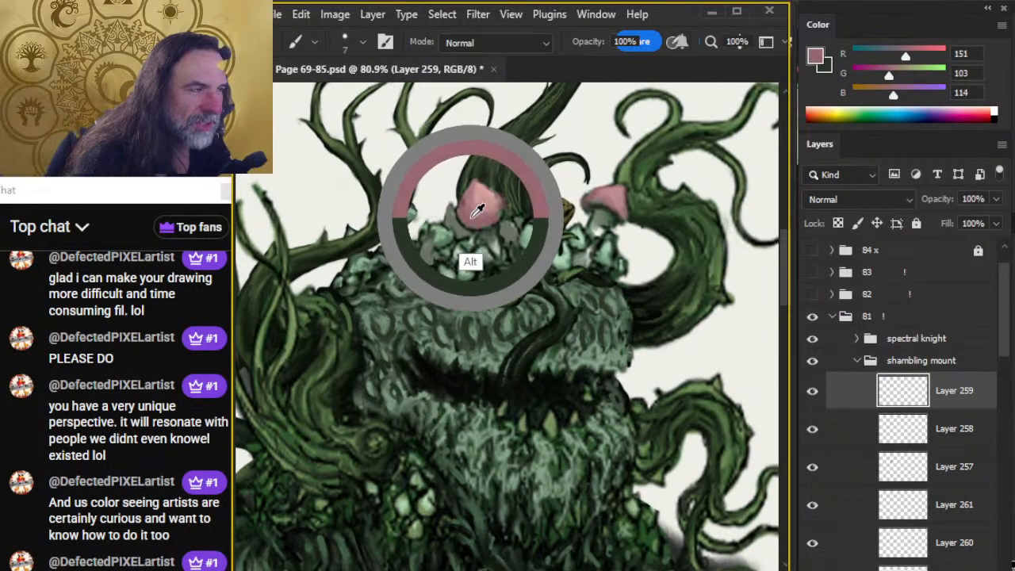
scroll(476, 318, down, 3)
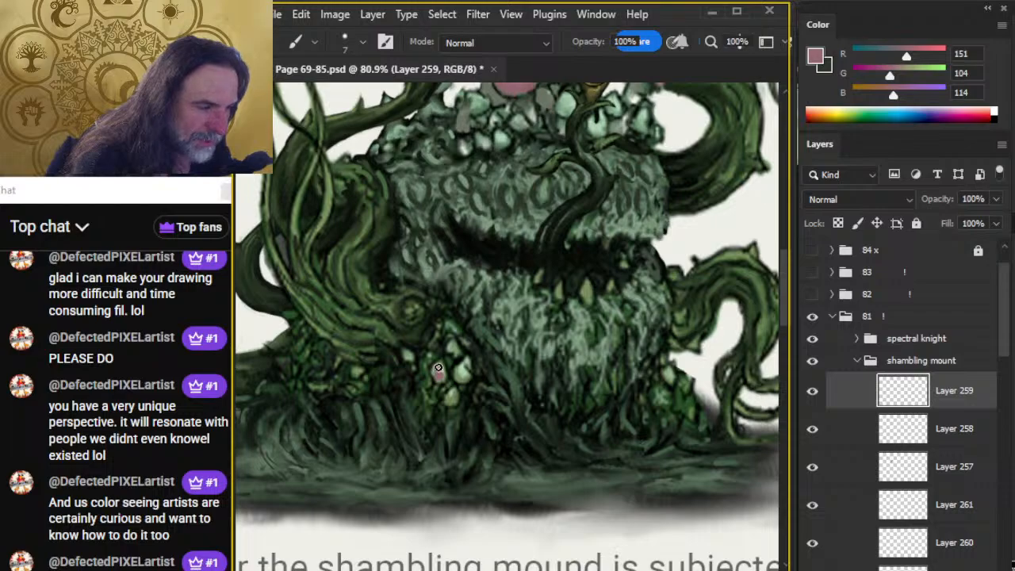
drag(438, 368, 436, 377)
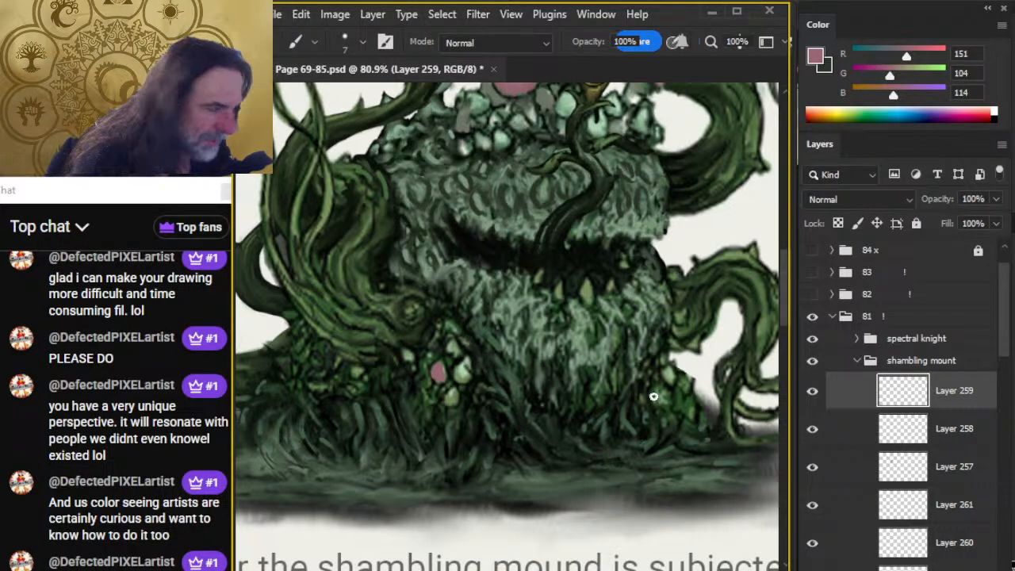
drag(668, 379, 669, 369)
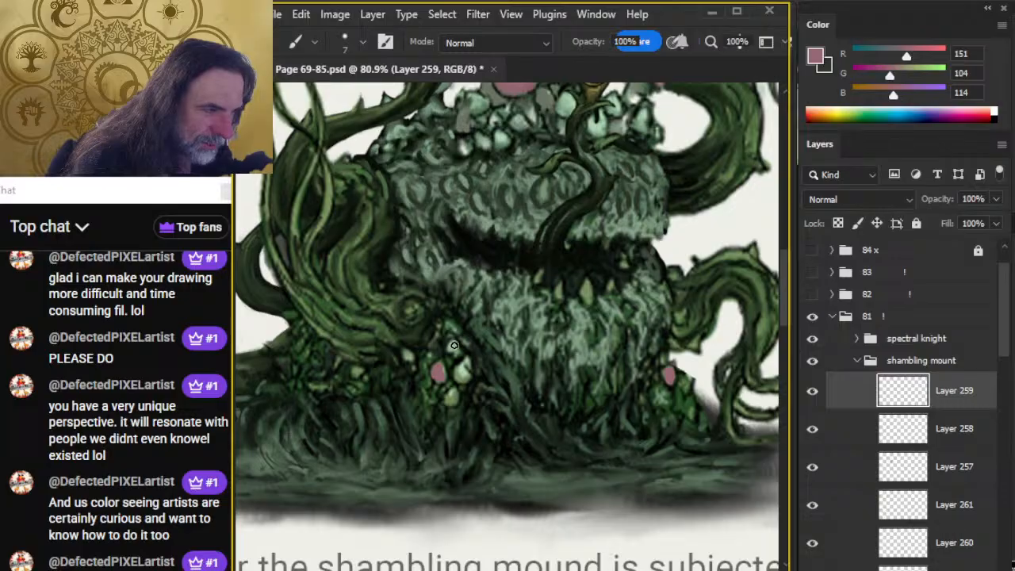
Highlight the small pink caps at the base with light pink sampled from the large mushroom, and smudge the highlights.
scroll(483, 329, up, 5)
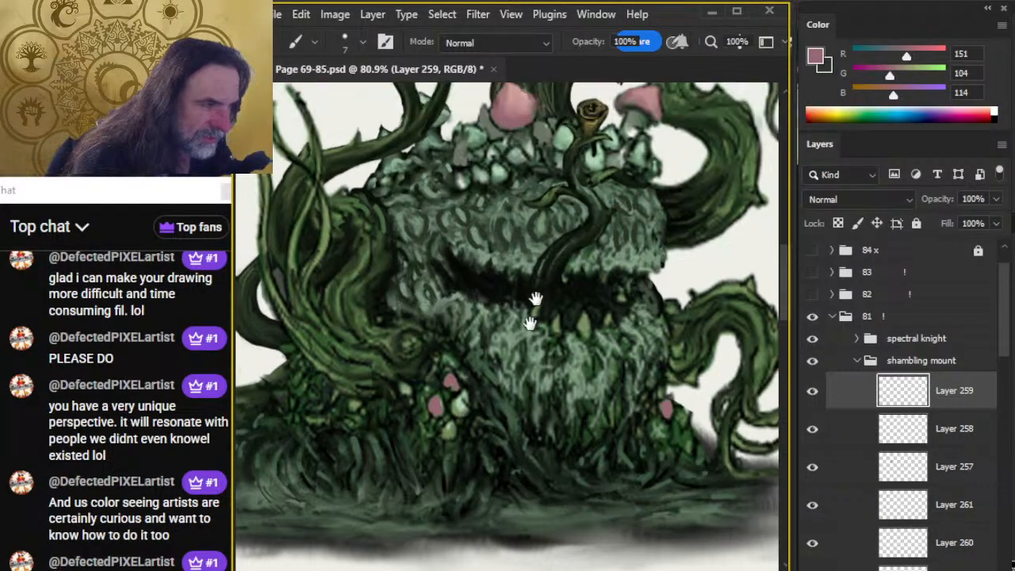
alt+click(471, 244)
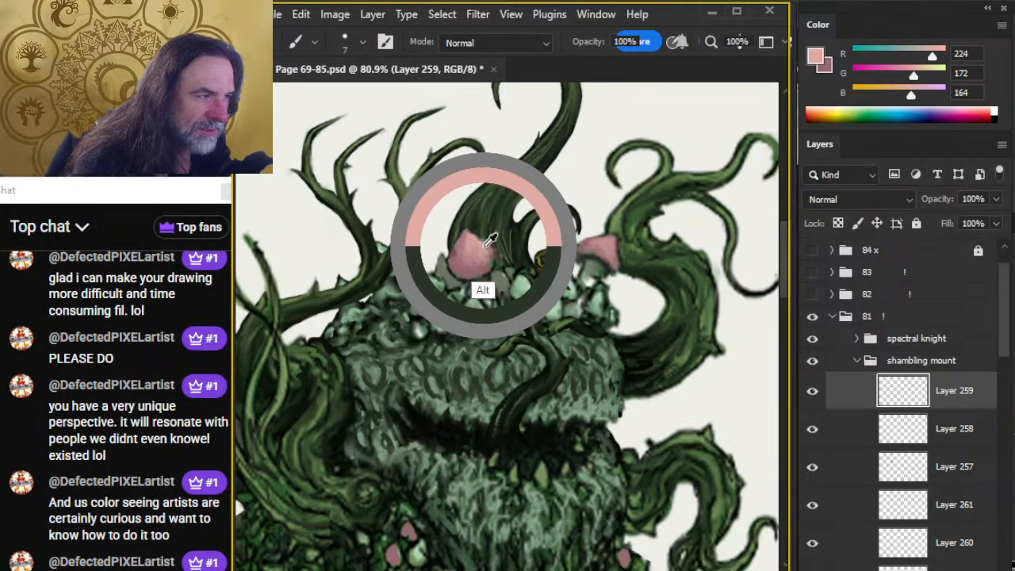
drag(445, 460, 561, 234)
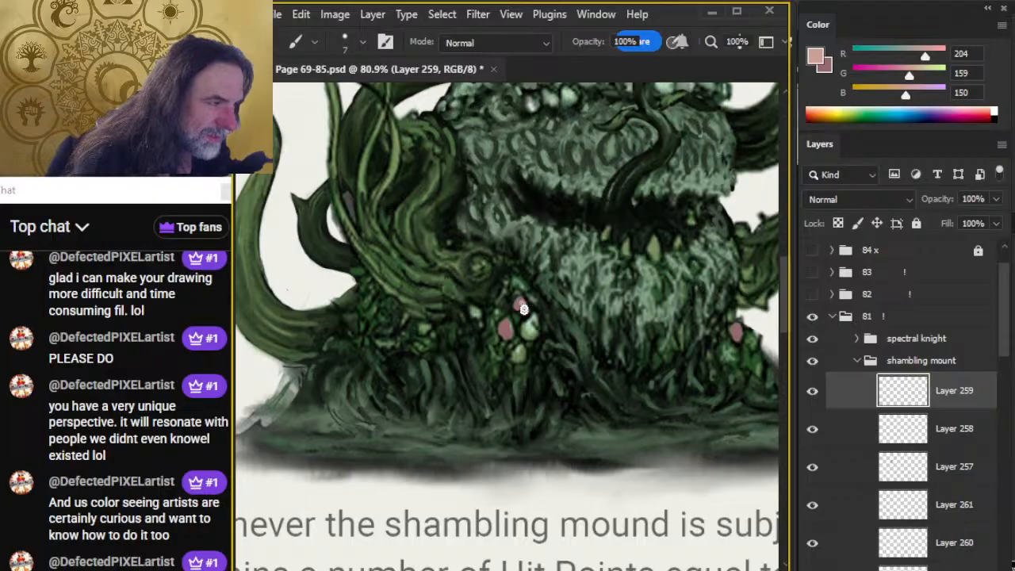
key(r)
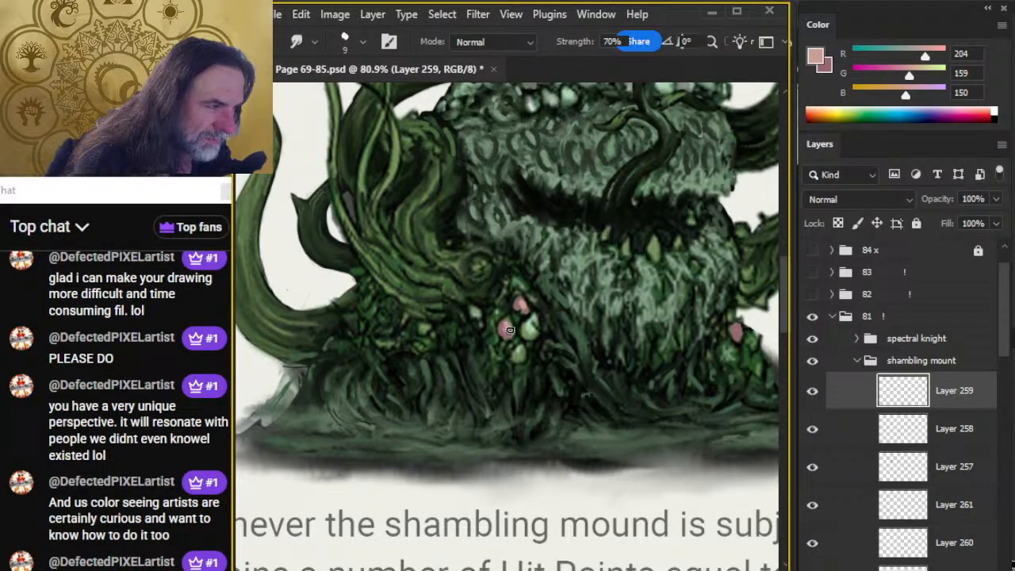
mouse_move(524, 309)
mouse_down()
mouse_move(519, 302)
mouse_move(528, 308)
mouse_up()
drag(648, 376, 517, 372)
key(b)
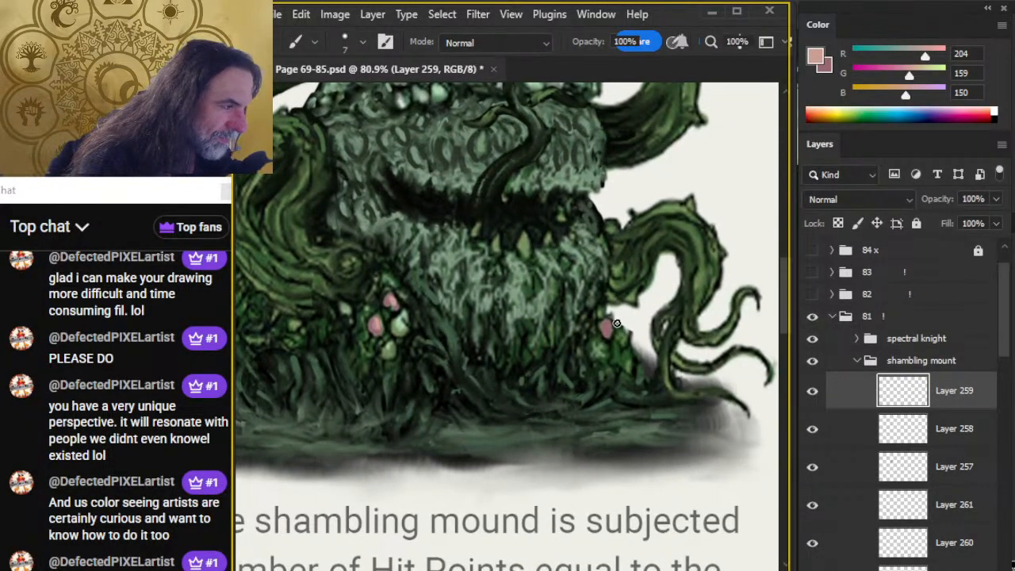
key(r)
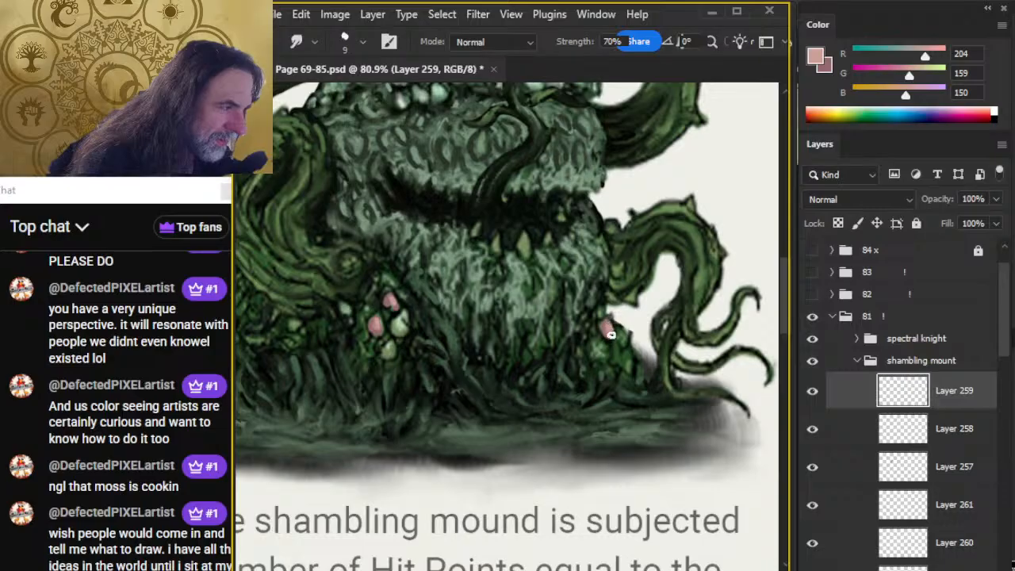
Paint near-black green shading down the curve of the tongue over the upper lip and smudge it.
key(z)
drag(635, 414, 560, 400)
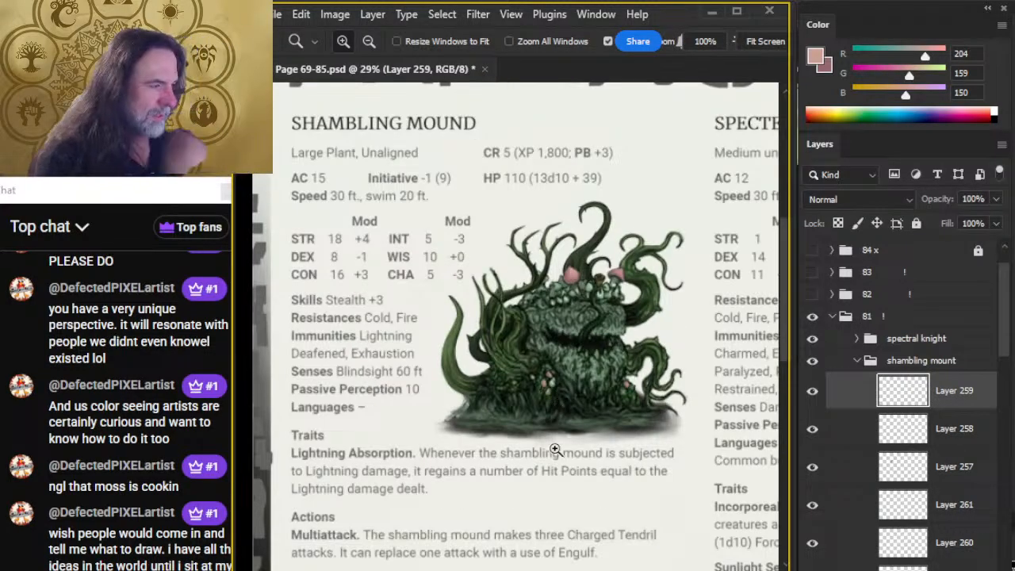
click(566, 394)
click(589, 386)
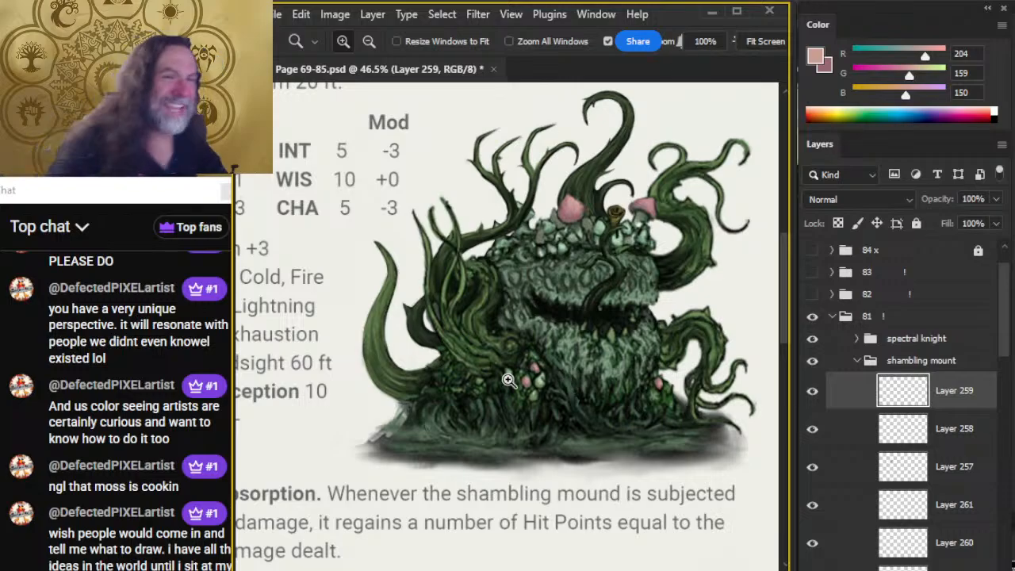
scroll(556, 341, right, 2)
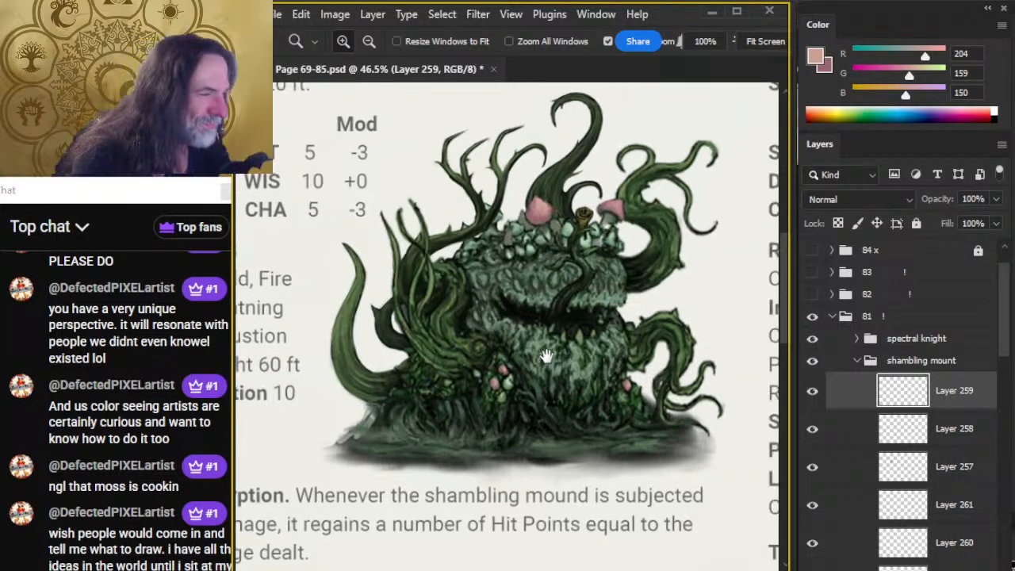
mouse_move(565, 302)
mouse_down()
mouse_move(604, 288)
mouse_move(567, 317)
mouse_up()
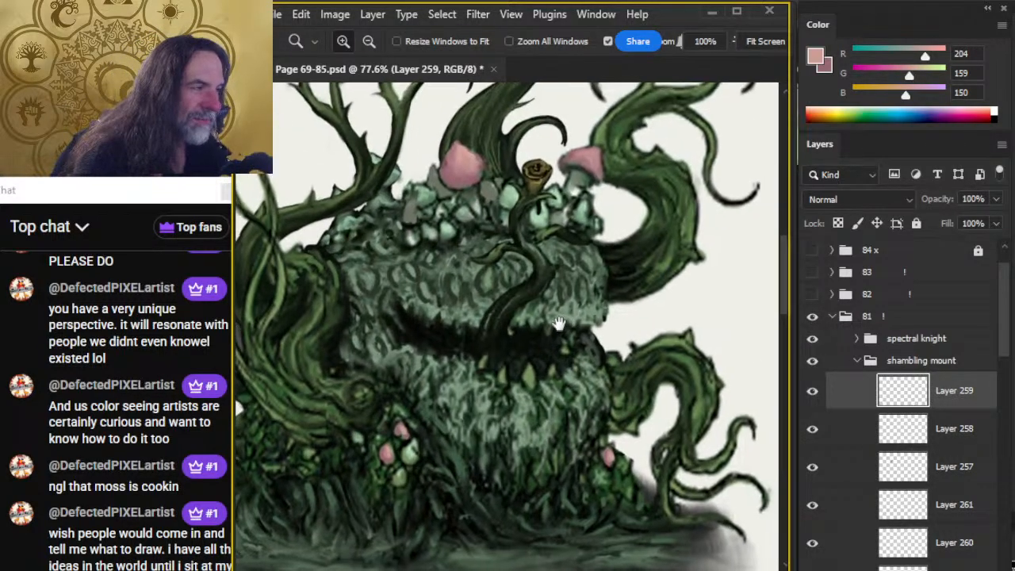
key(b)
alt+click(529, 253)
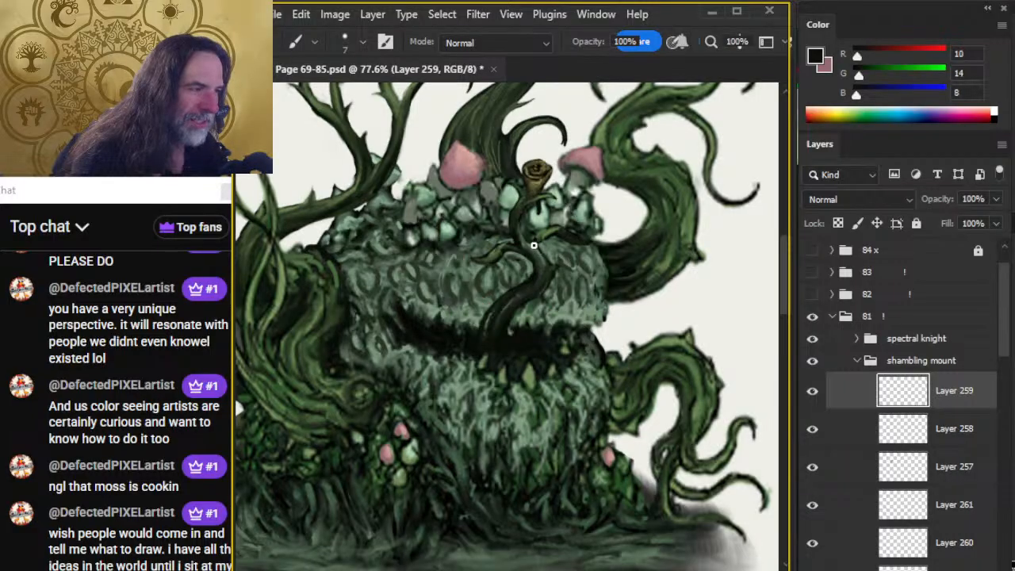
key(r)
drag(531, 247, 543, 282)
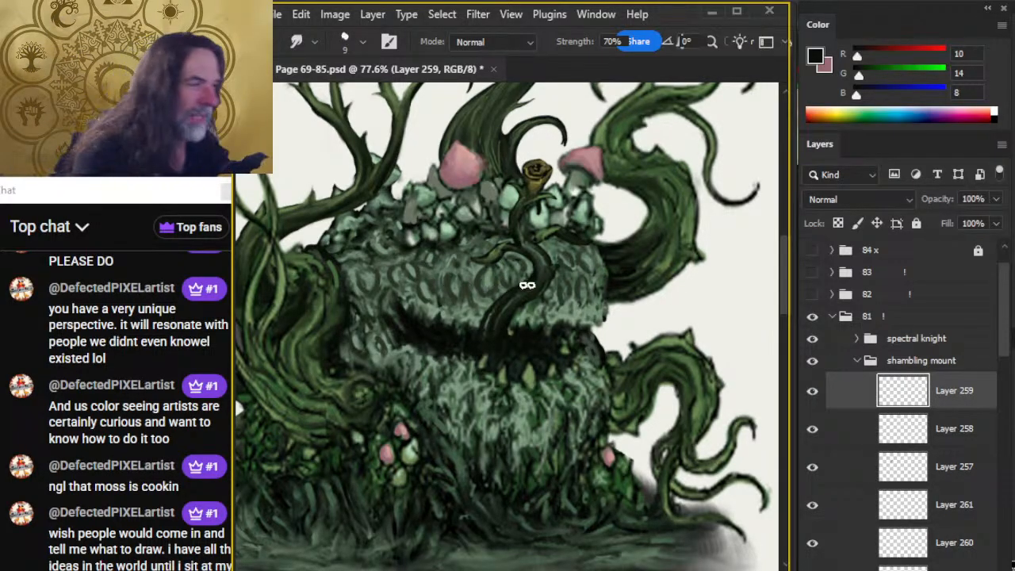
key(b)
key(r)
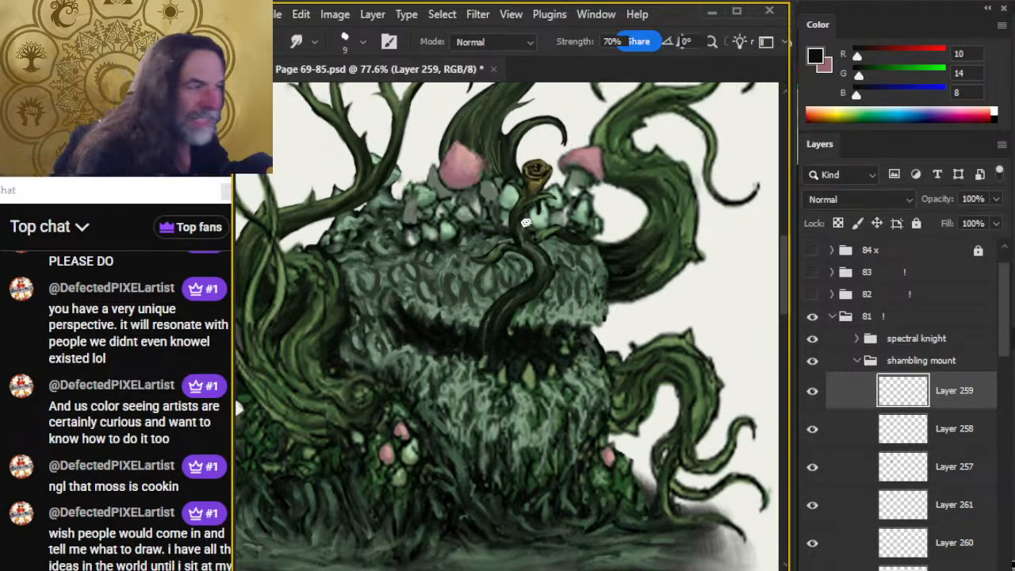
Darken the upper tongue stem below the flower with near-black strokes and smudge them into its shape.
key(b)
key(r)
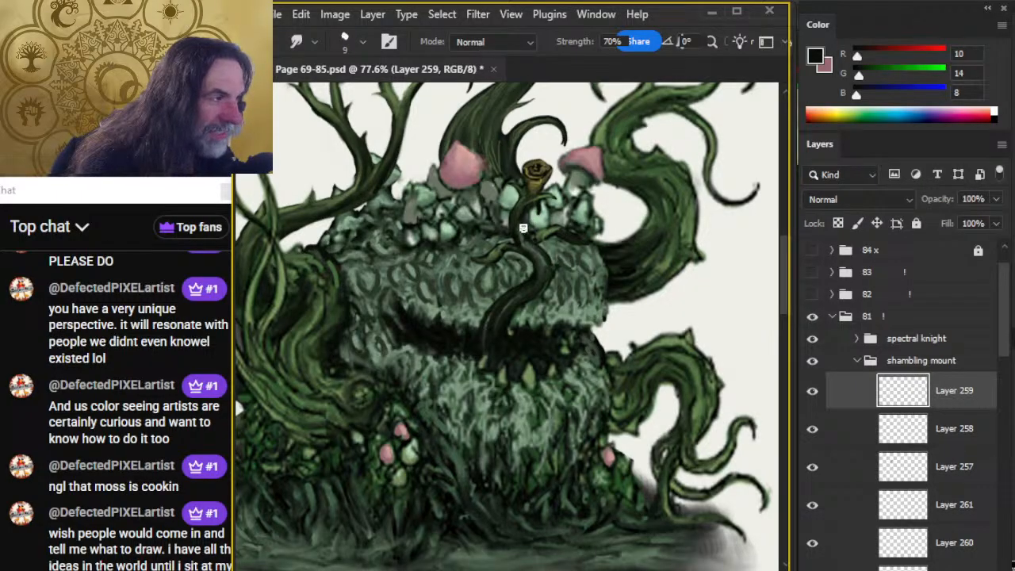
key(b)
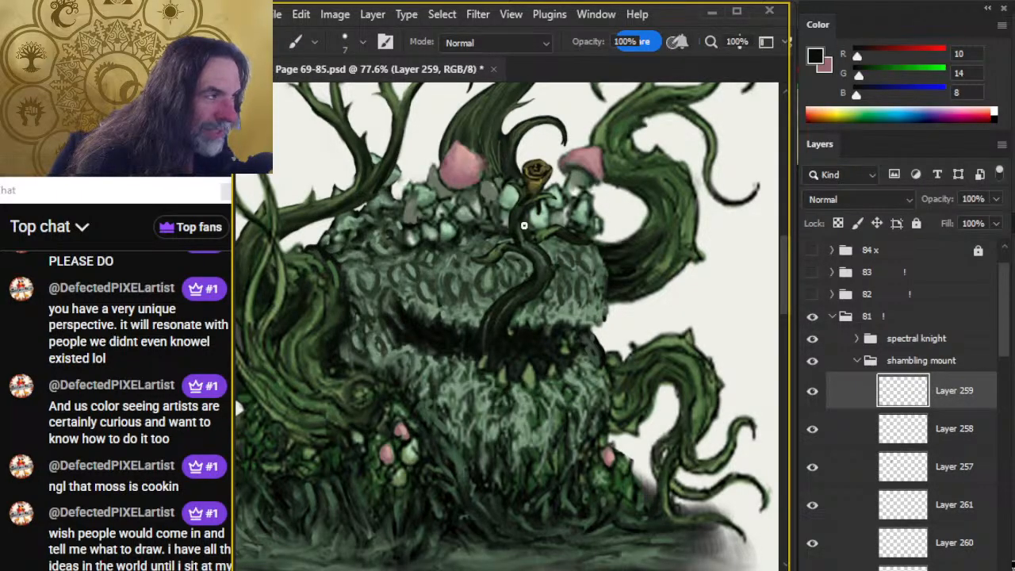
key(r)
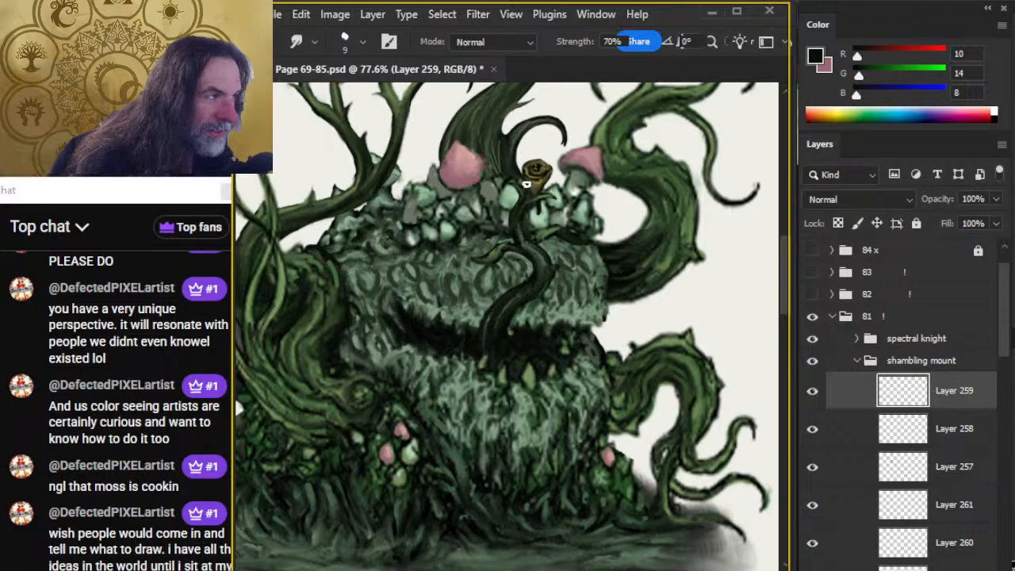
key(b)
key(r)
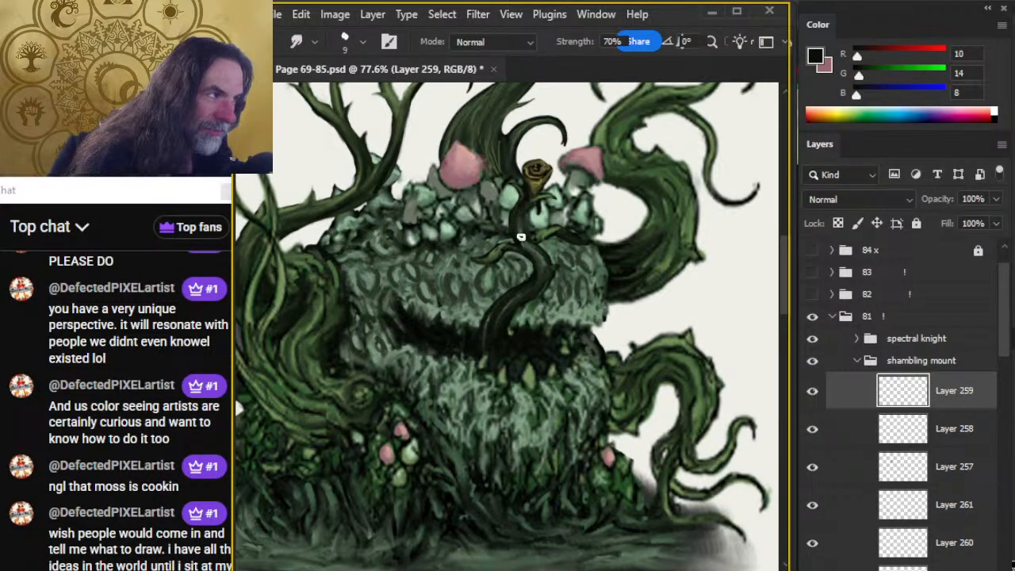
key(b)
key(r)
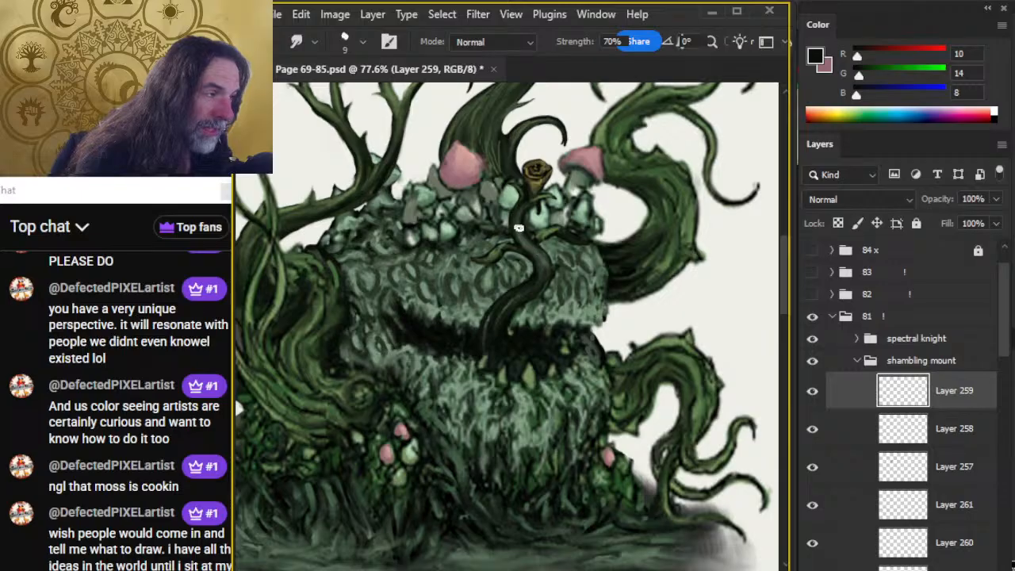
Refine the tongue around its leaf joints with sampled dark green strokes, erasing and smudging to clean up the form.
key(b)
alt+click(544, 273)
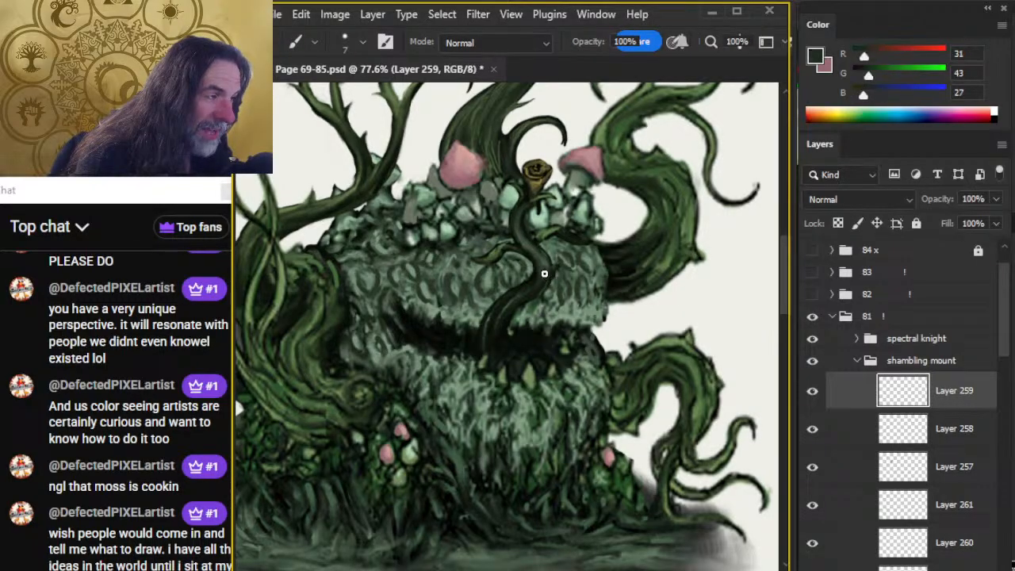
key(r)
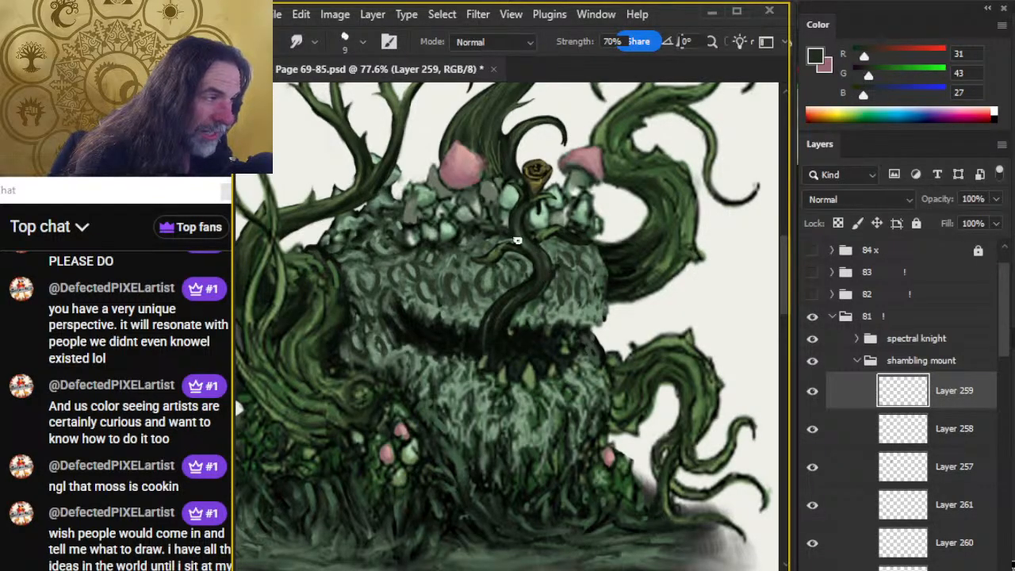
key(b)
key(r)
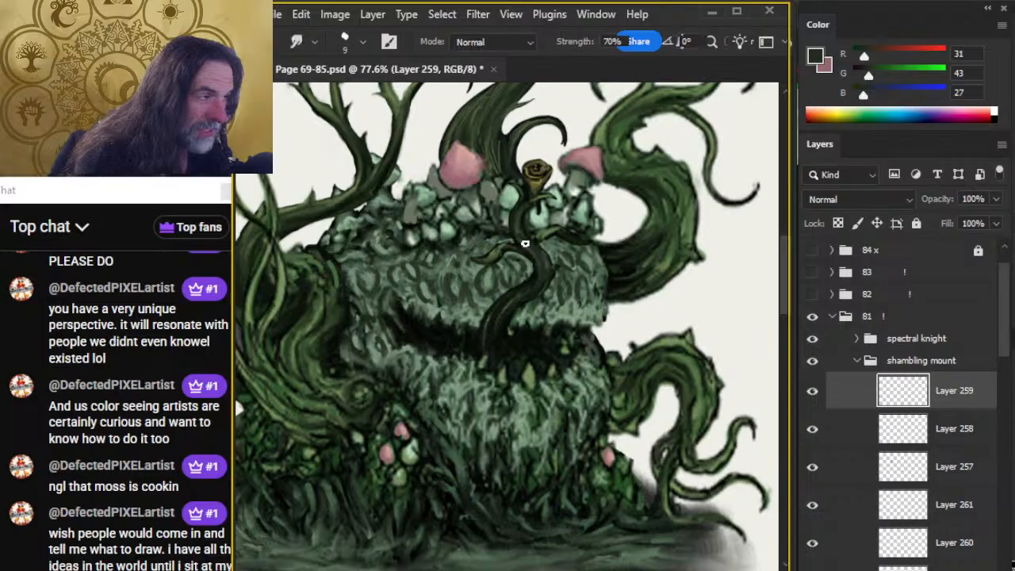
key(b)
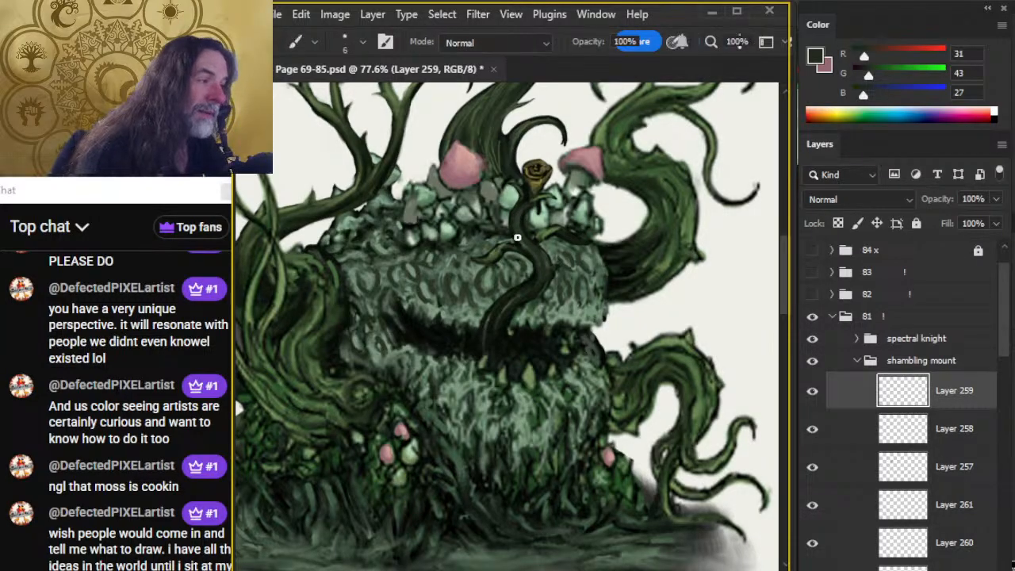
key(e)
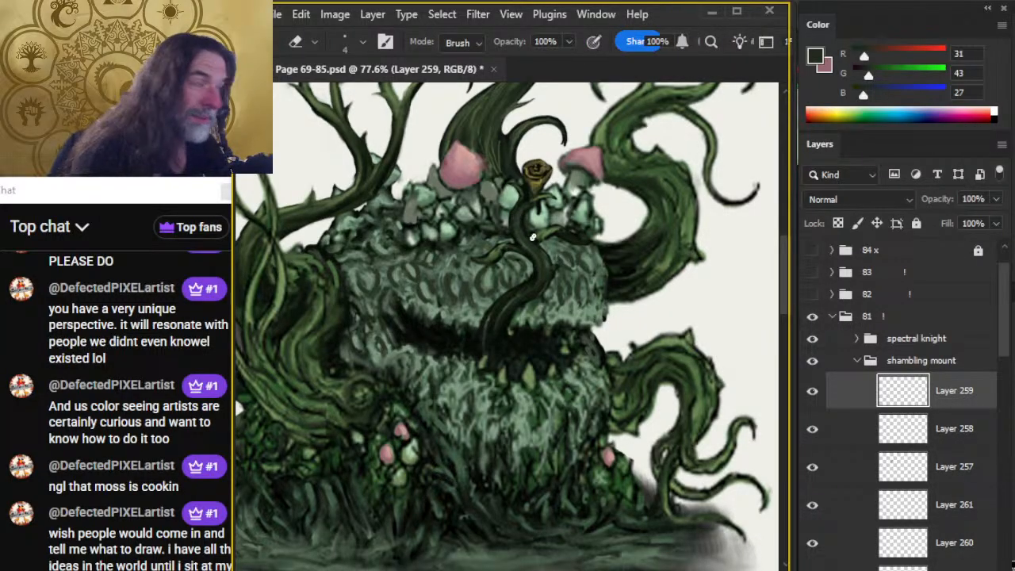
key(b)
key(r)
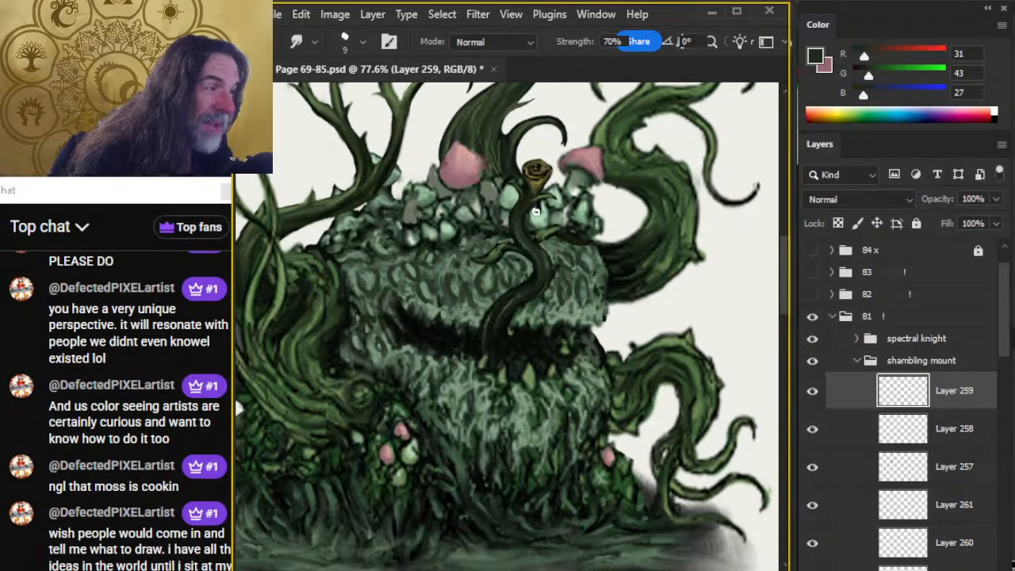
Add a thin pale green highlight along the upper tongue stem with a smaller brush and smudge it.
key(b)
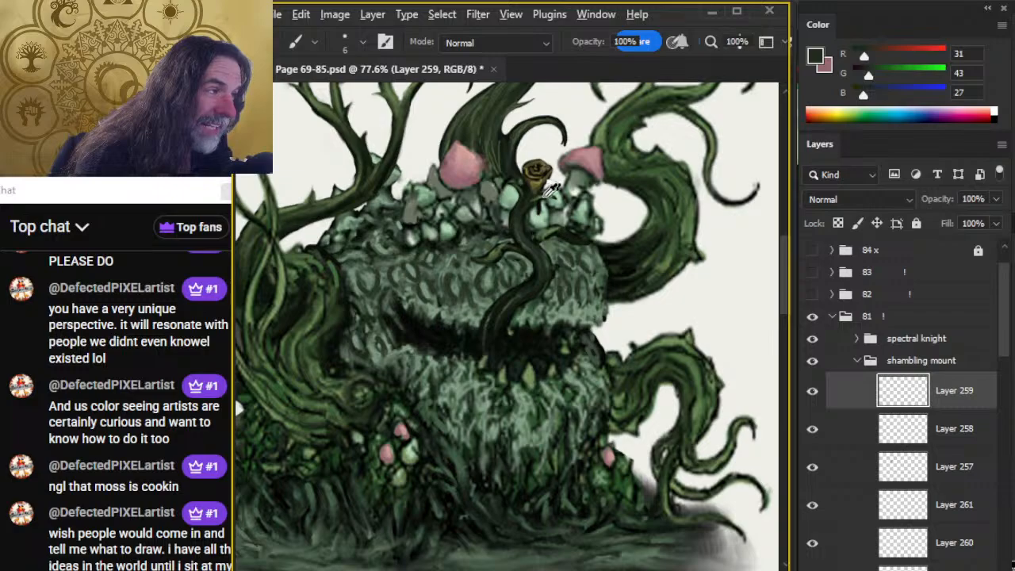
alt+click(519, 193)
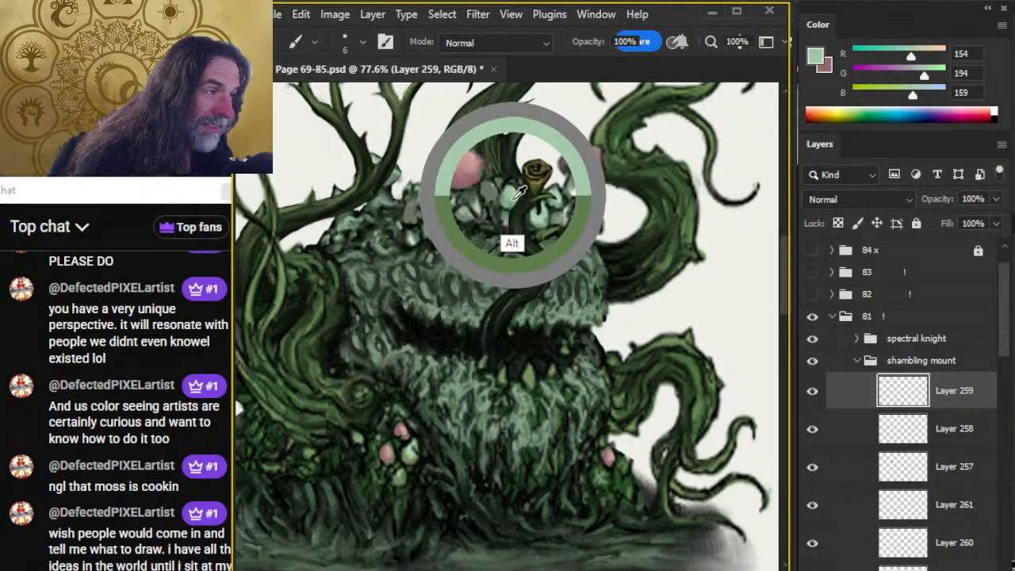
key(bracketleft)
key(r)
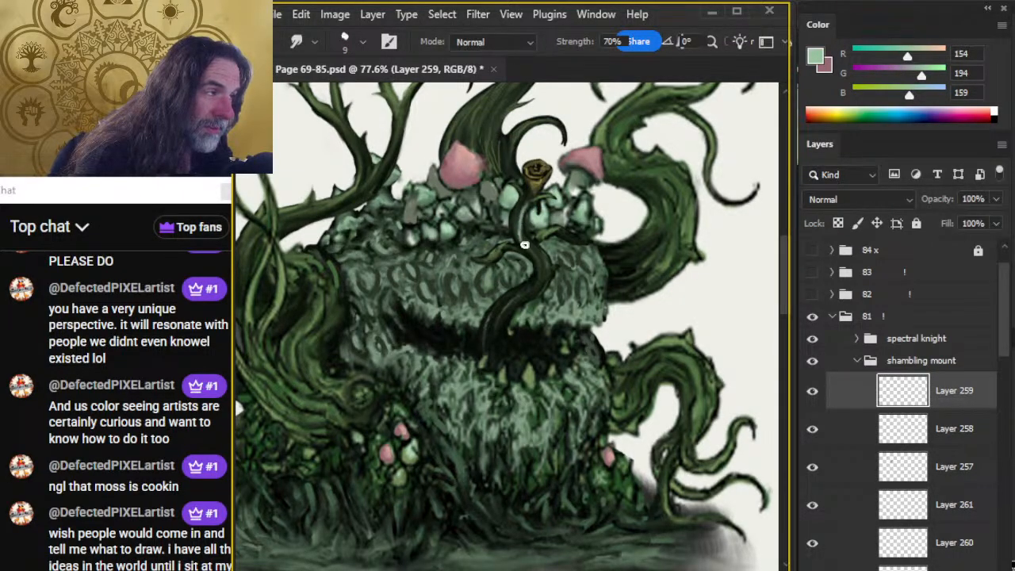
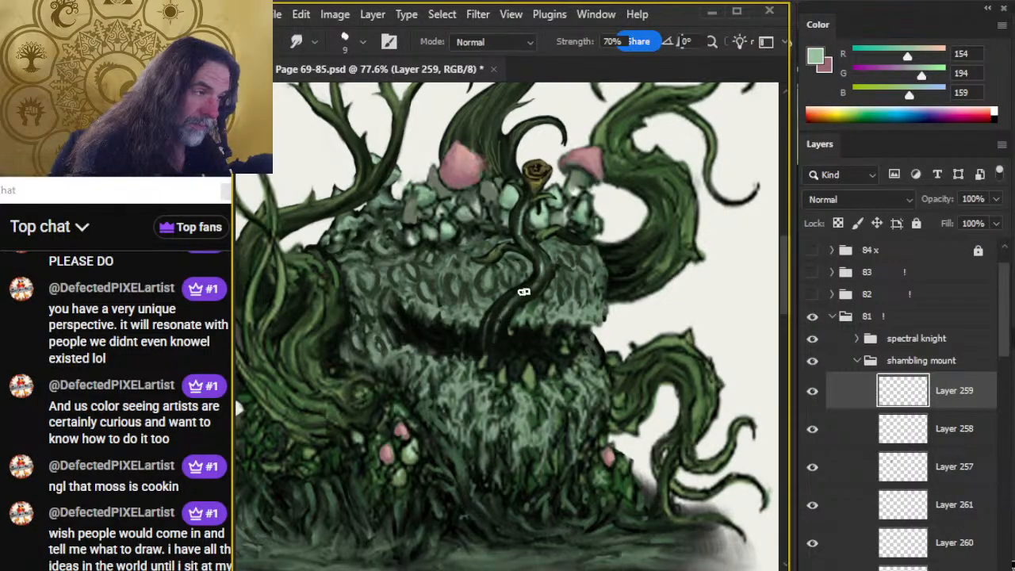
Examine the whole shambling mound on its page and toggle Layers 256 and 260 to see what they contain.
key(z)
drag(565, 376, 542, 387)
drag(577, 438, 528, 382)
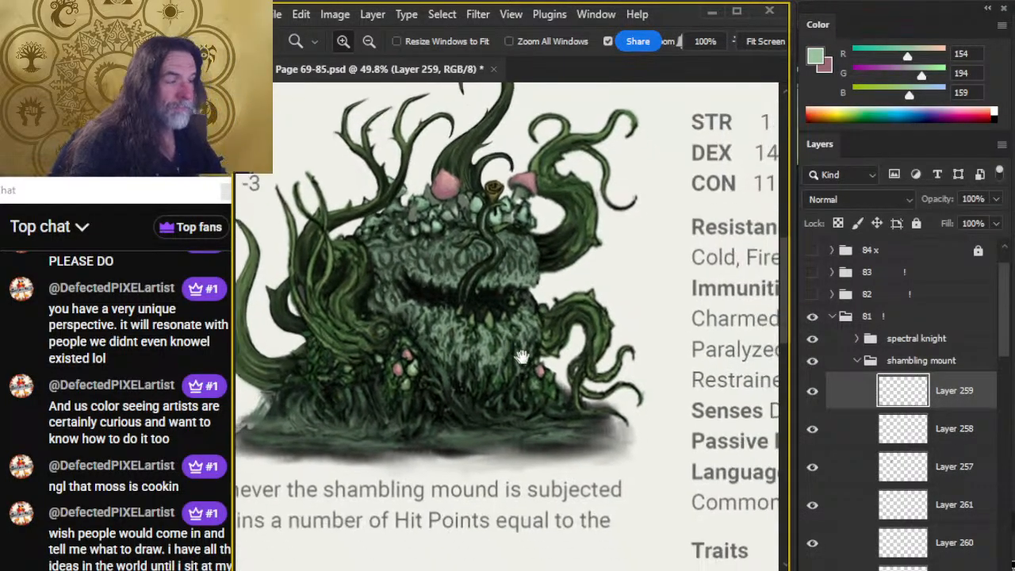
alt+click(567, 341)
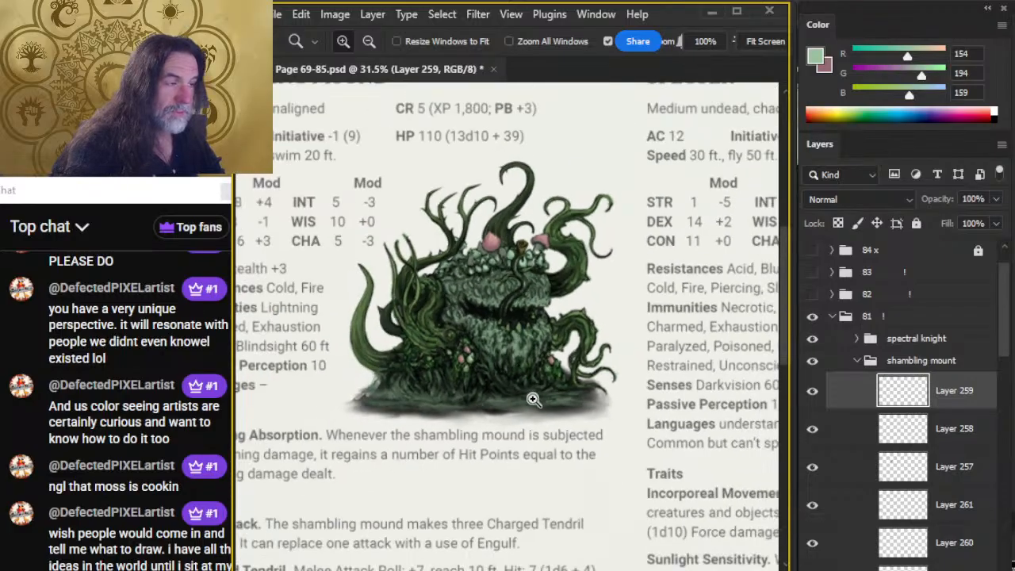
drag(530, 304, 585, 346)
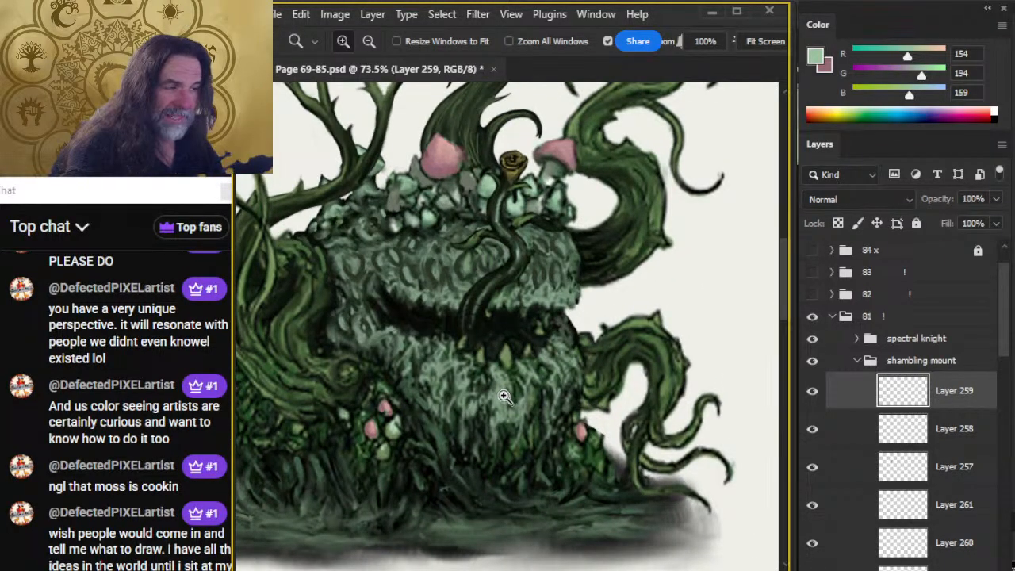
drag(1005, 349, 1005, 397)
click(813, 403)
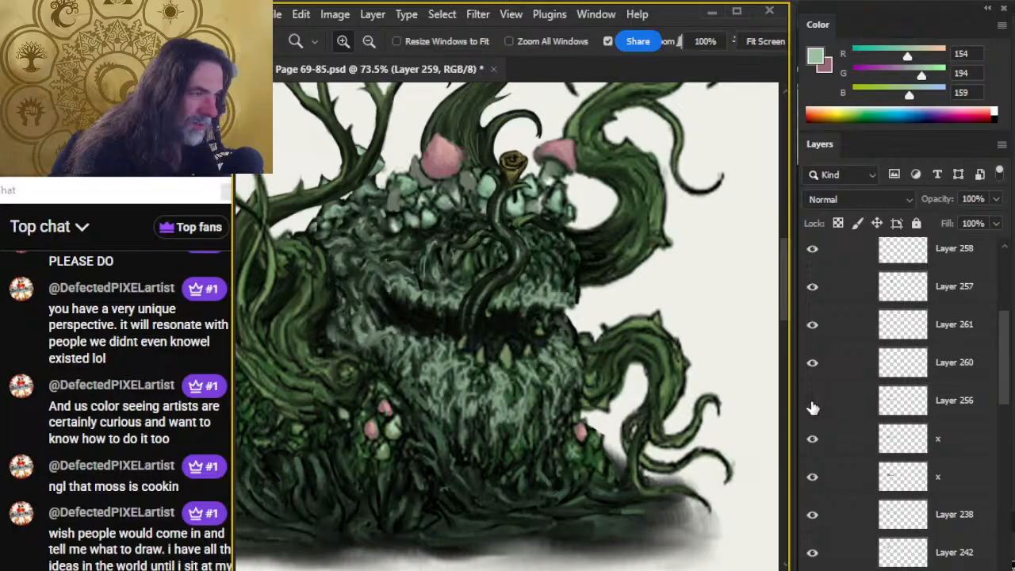
click(813, 396)
click(813, 365)
click(813, 365)
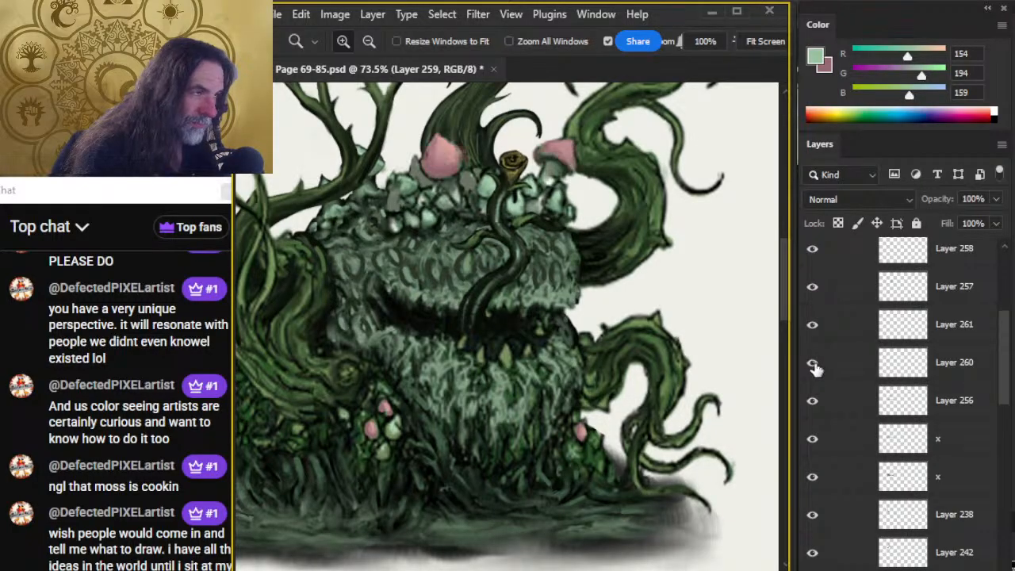
Try near-black shading beside the tongue on a new layer above Layer 256, smudge it, and delete that layer.
click(856, 406)
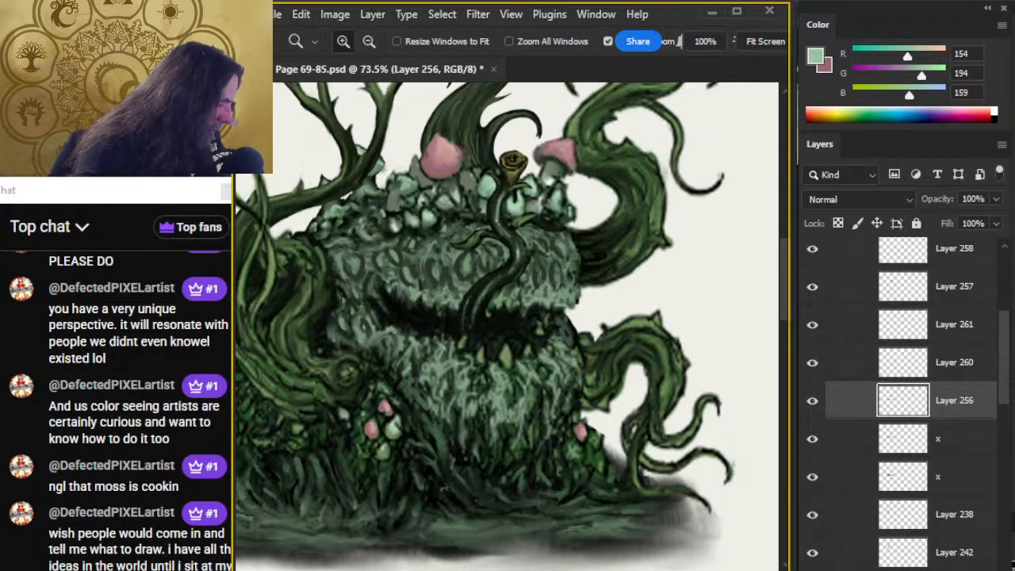
key(ctrl+shift+alt+n)
key(b)
alt+click(379, 284)
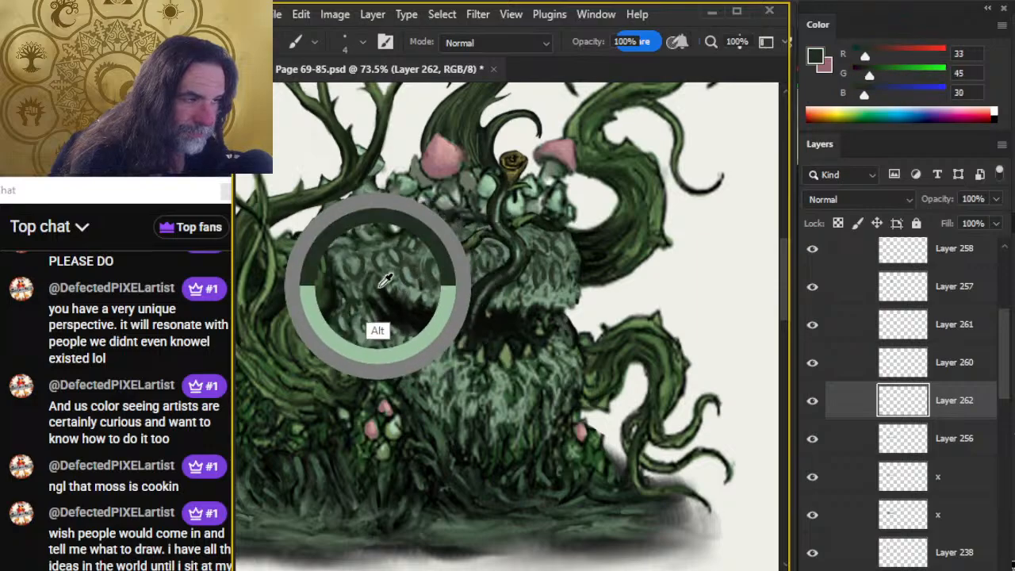
drag(385, 279, 390, 293)
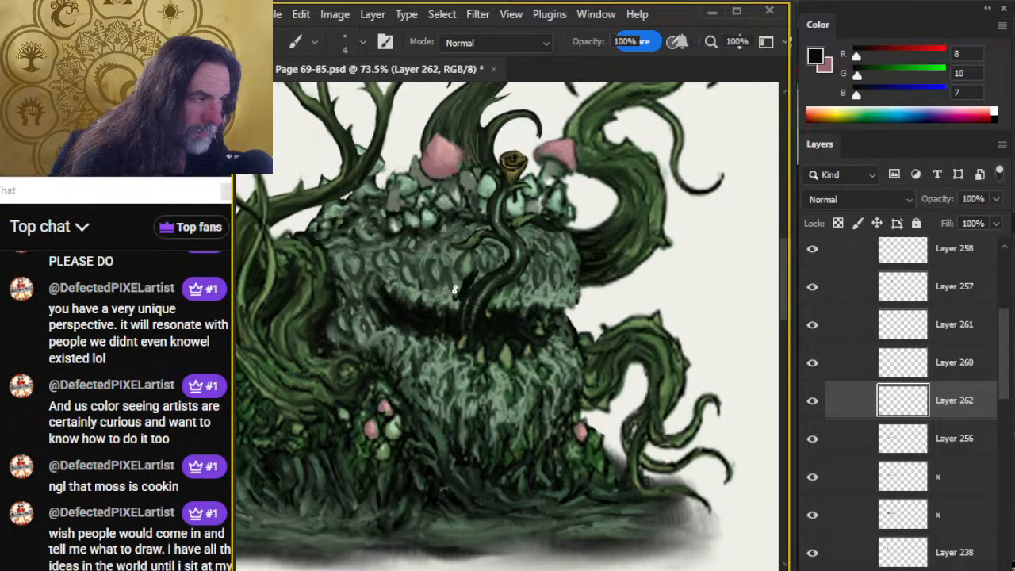
key(r)
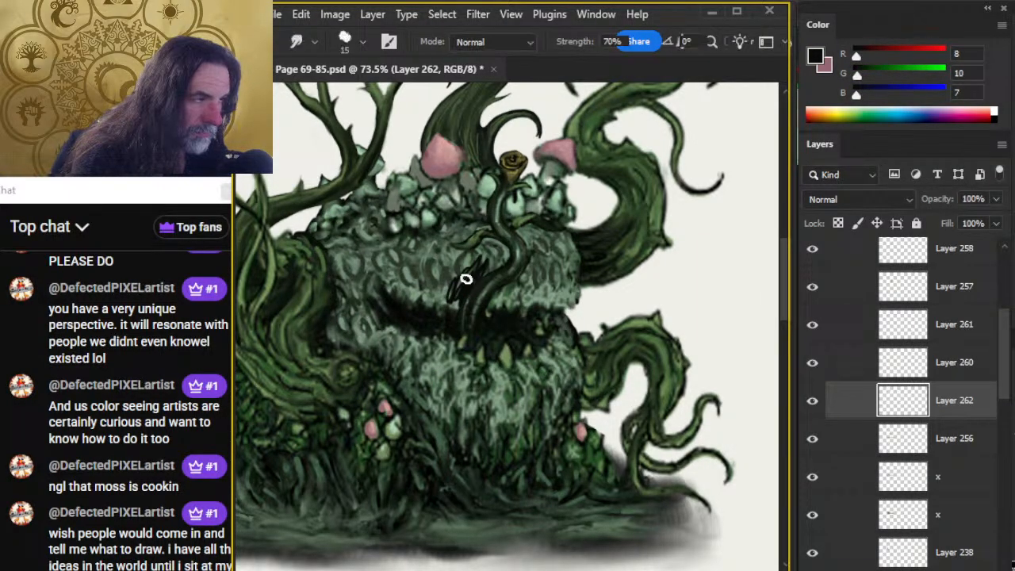
mouse_move(465, 278)
mouse_down()
mouse_move(456, 304)
mouse_move(478, 250)
mouse_move(478, 277)
mouse_move(467, 275)
mouse_move(480, 259)
mouse_move(467, 290)
mouse_move(454, 279)
mouse_move(466, 260)
mouse_move(477, 286)
mouse_move(485, 256)
mouse_up()
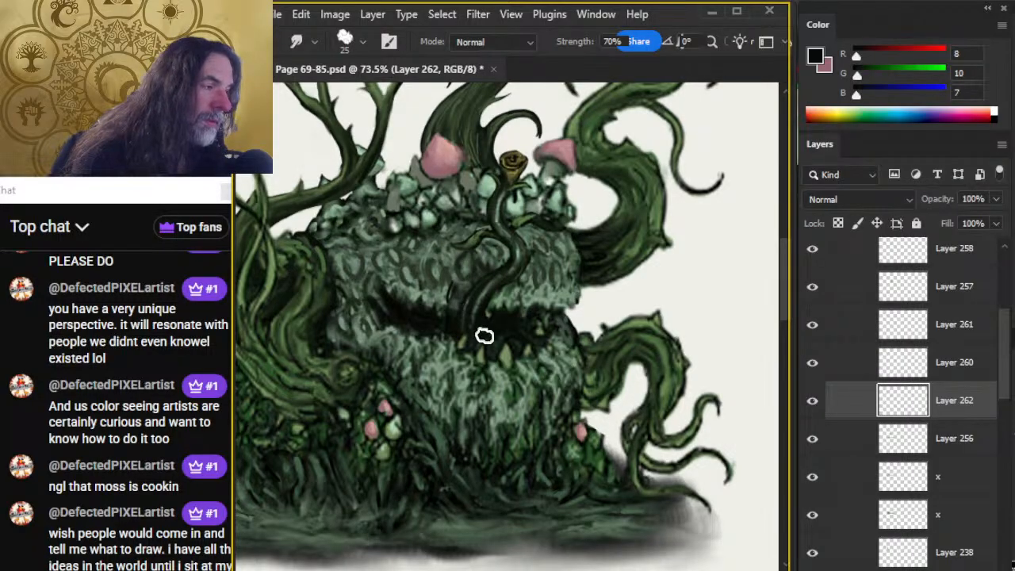
key(Delete)
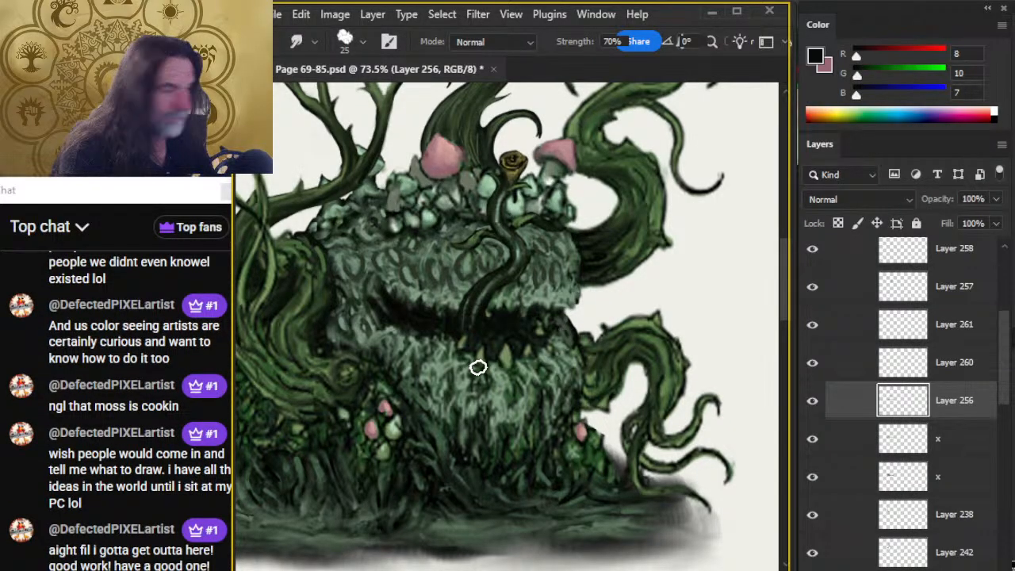
Toggle the visibility of Layers 258, 257 and 261 to identify which ones hold the flower-tipped tongue.
click(813, 252)
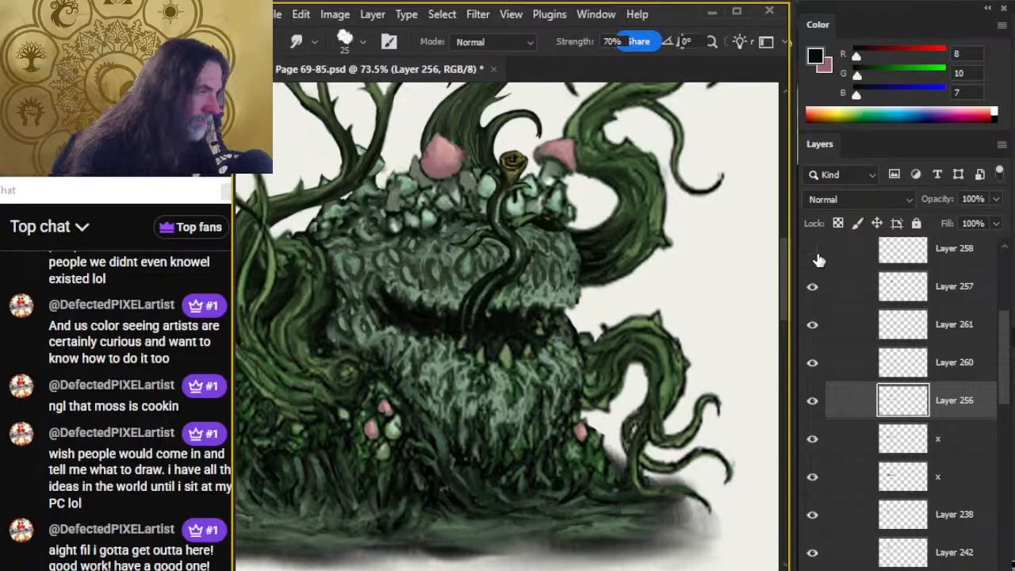
click(813, 252)
click(813, 287)
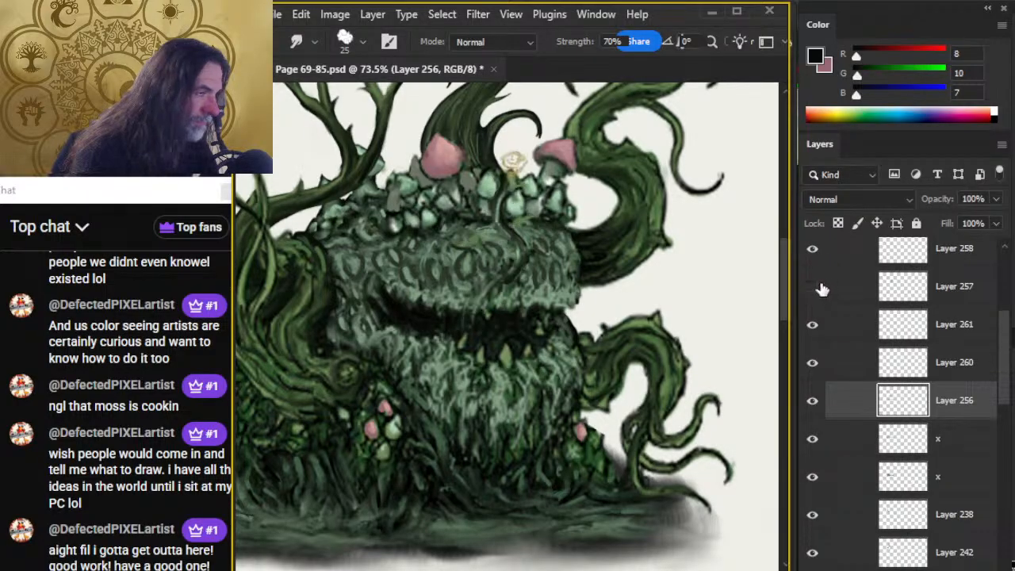
click(813, 287)
click(812, 325)
click(811, 327)
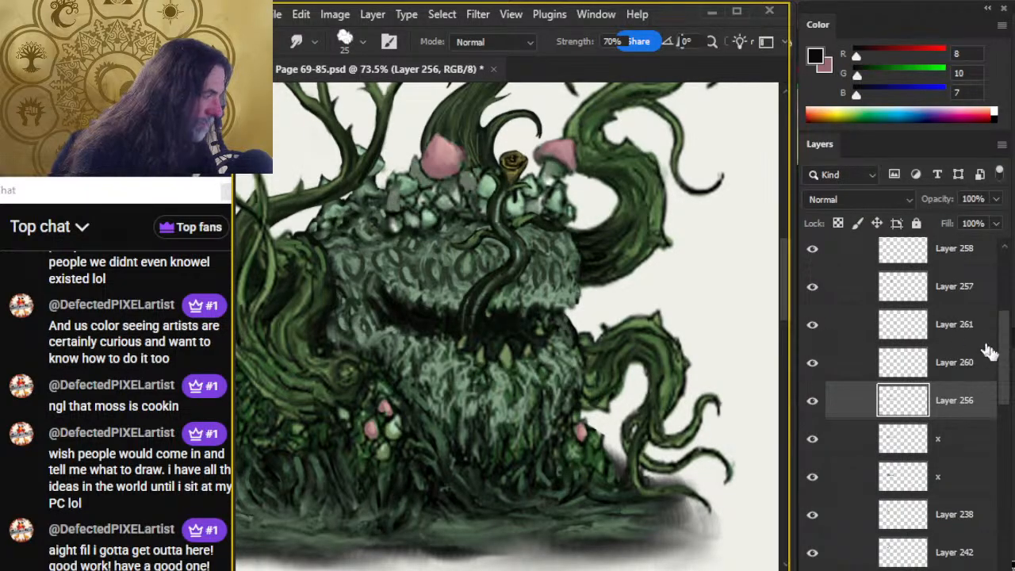
Try moving Layers 259, 258 and 257 together down the creature's face, and undo the move.
drag(1005, 380, 1005, 343)
click(837, 362)
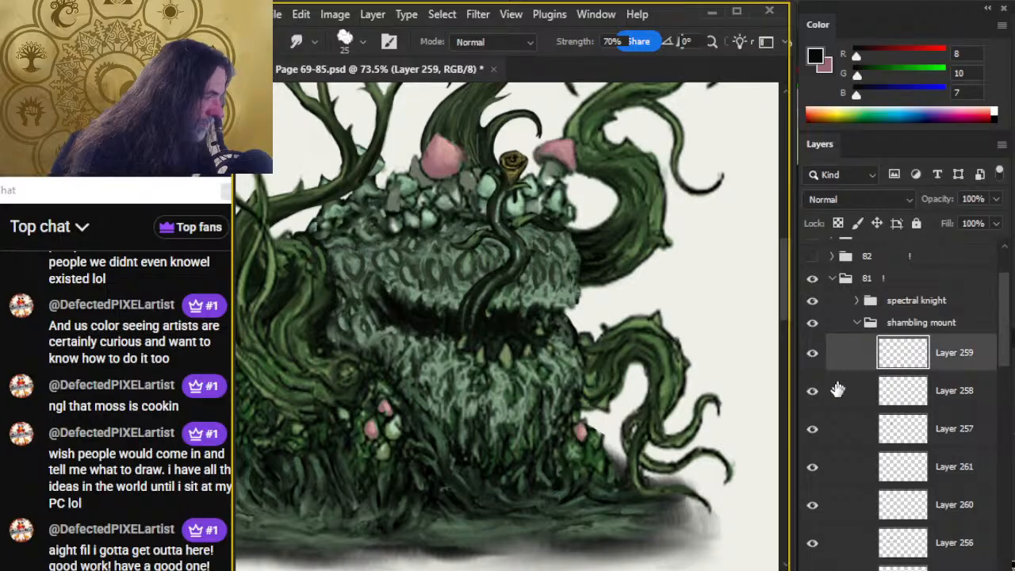
shift+click(845, 429)
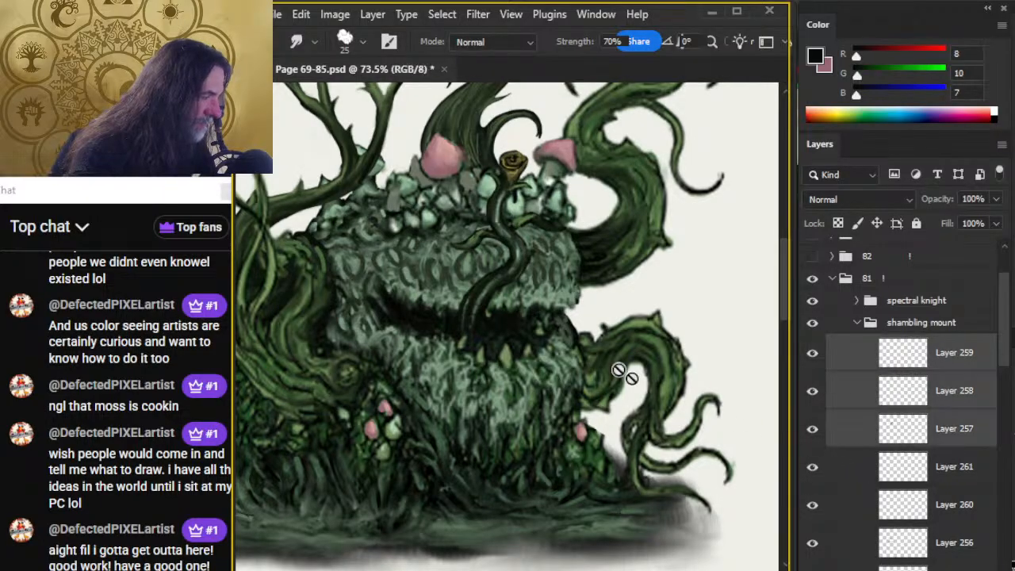
key(v)
mouse_move(578, 329)
mouse_down()
mouse_move(560, 370)
mouse_move(565, 431)
mouse_up()
key(ctrl+z)
key(ctrl+z)
key(l)
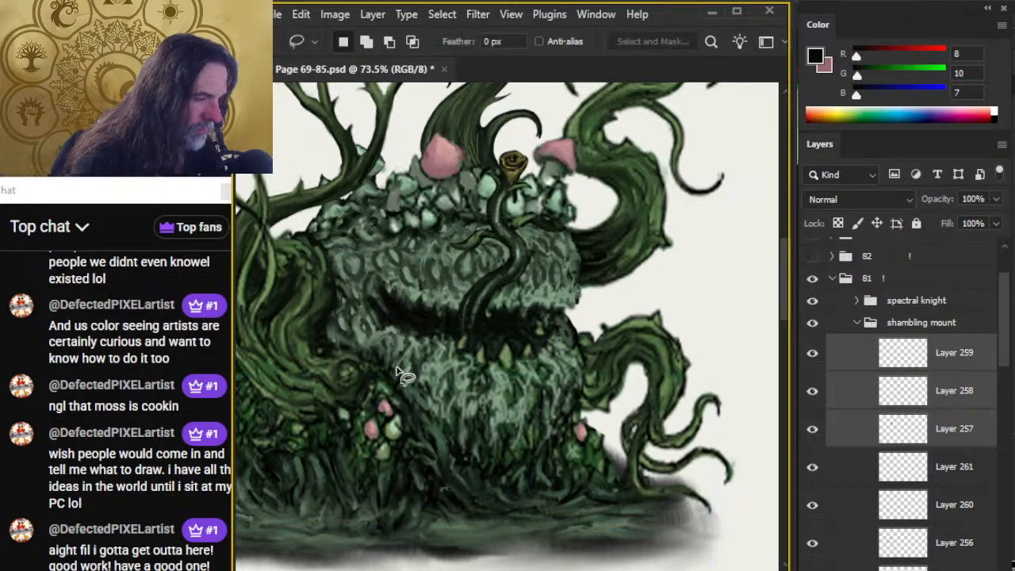
Cut the pink base mushrooms out of Layer 259 and paste them in place on a new layer above Layer 261.
click(812, 437)
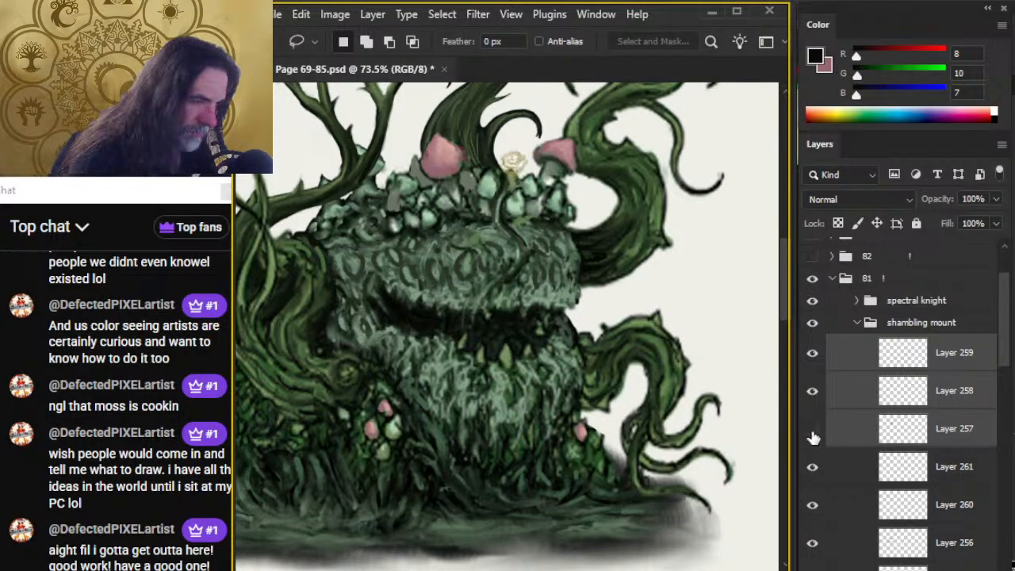
click(816, 357)
click(816, 361)
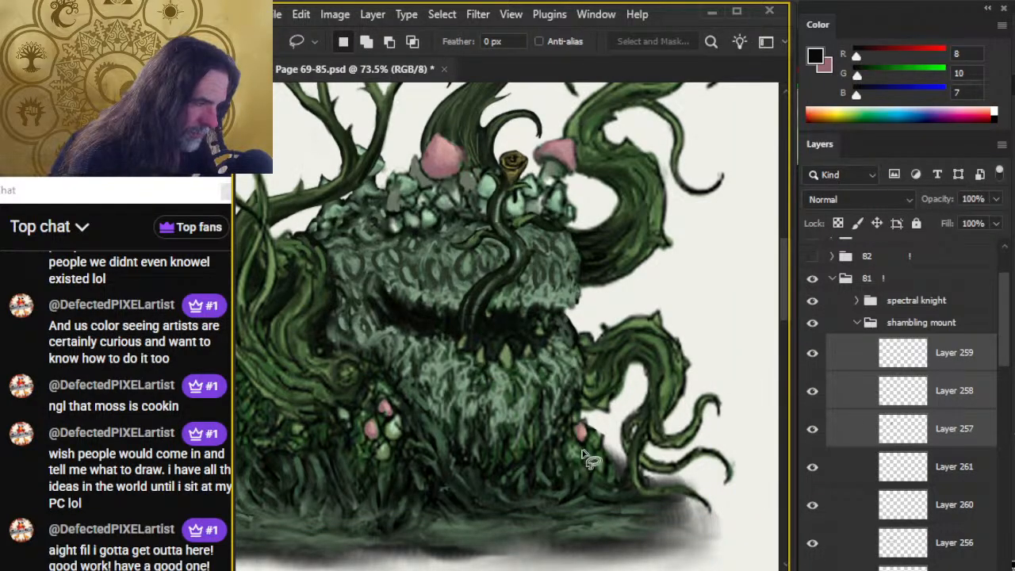
mouse_move(622, 420)
mouse_down()
mouse_move(403, 384)
mouse_move(306, 465)
mouse_move(646, 468)
mouse_up()
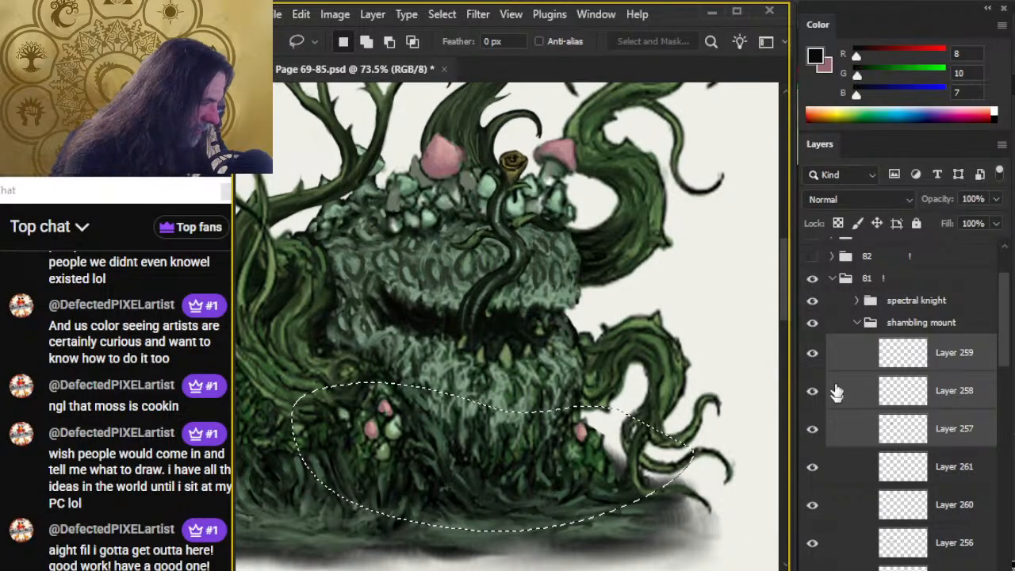
click(811, 356)
click(814, 356)
click(845, 356)
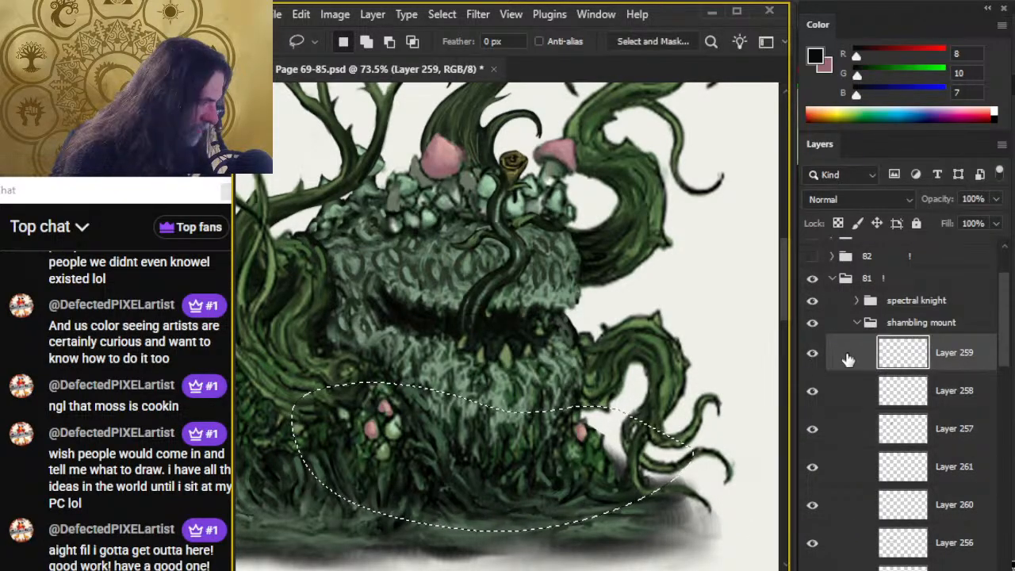
key(ctrl+d)
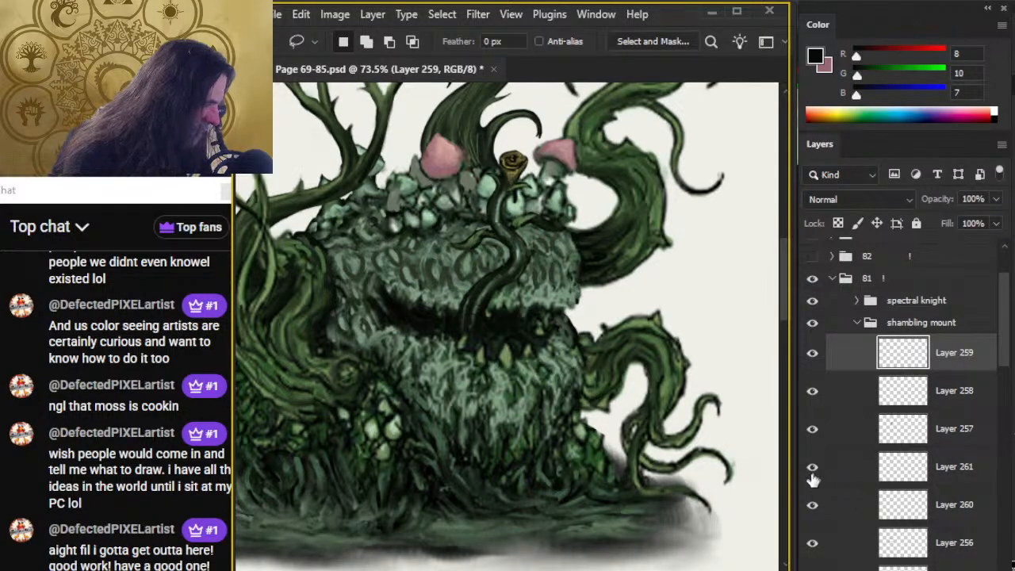
click(812, 435)
click(832, 469)
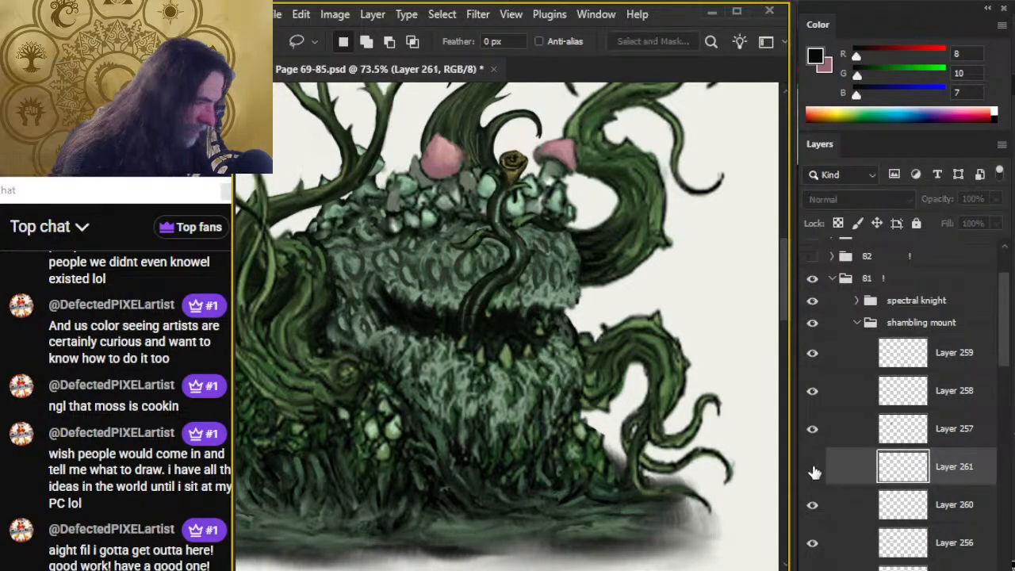
key(ctrl+shift+alt+n)
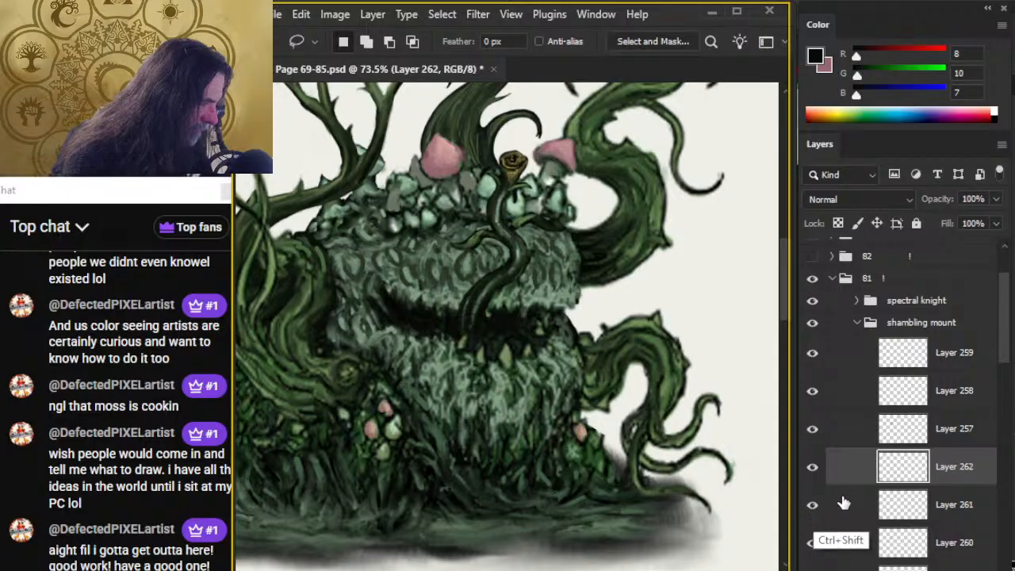
Merge Layers 262, 261 and 260 into one layer and check its contents against Layer 256.
click(813, 543)
click(813, 542)
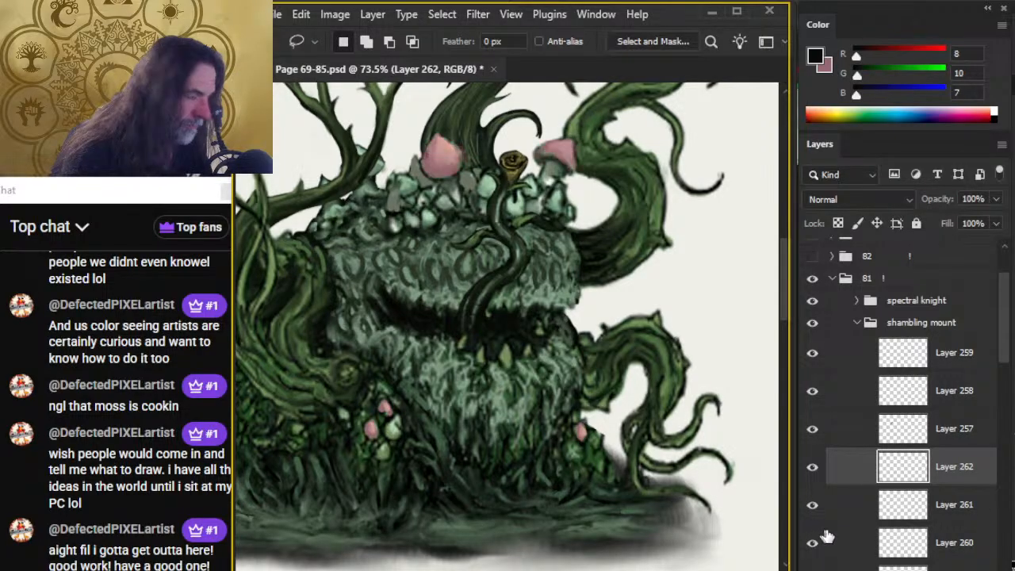
shift+click(847, 538)
right_click(861, 459)
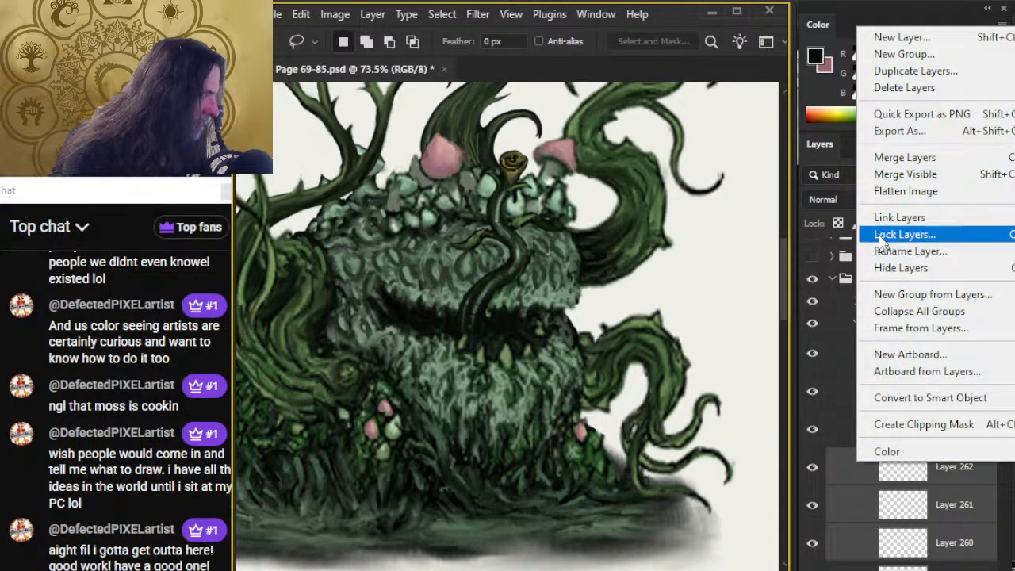
click(885, 162)
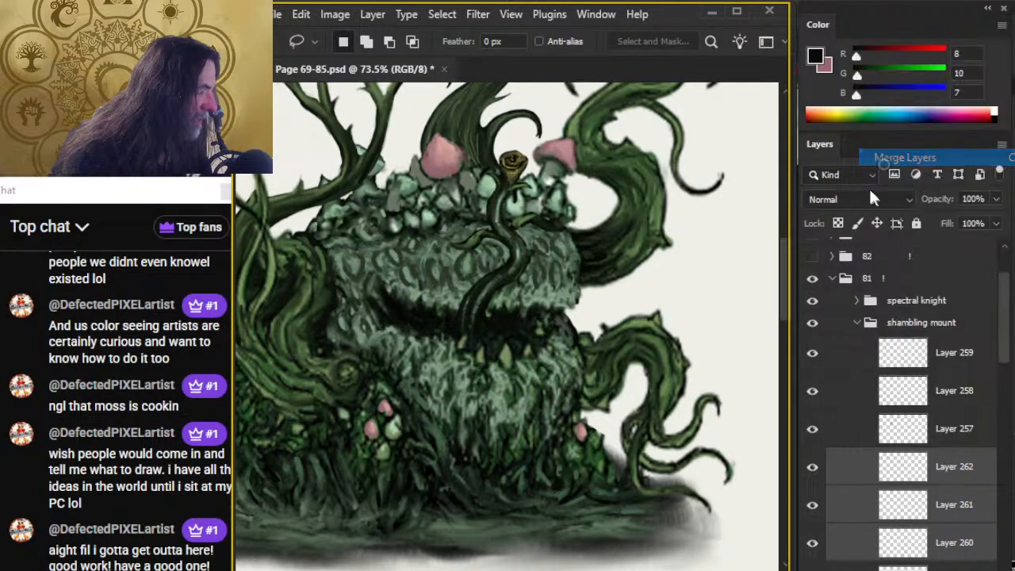
click(816, 507)
click(813, 508)
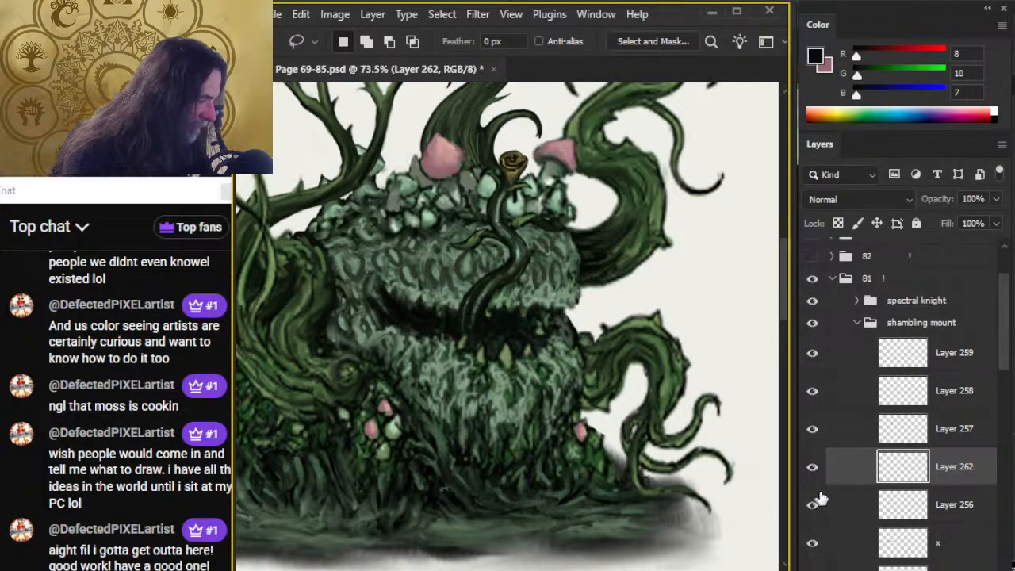
click(809, 471)
click(809, 467)
Group Layers 257 to 259 and move the tongue group down over the mouth.
click(841, 428)
shift+click(851, 354)
key(ctrl+g)
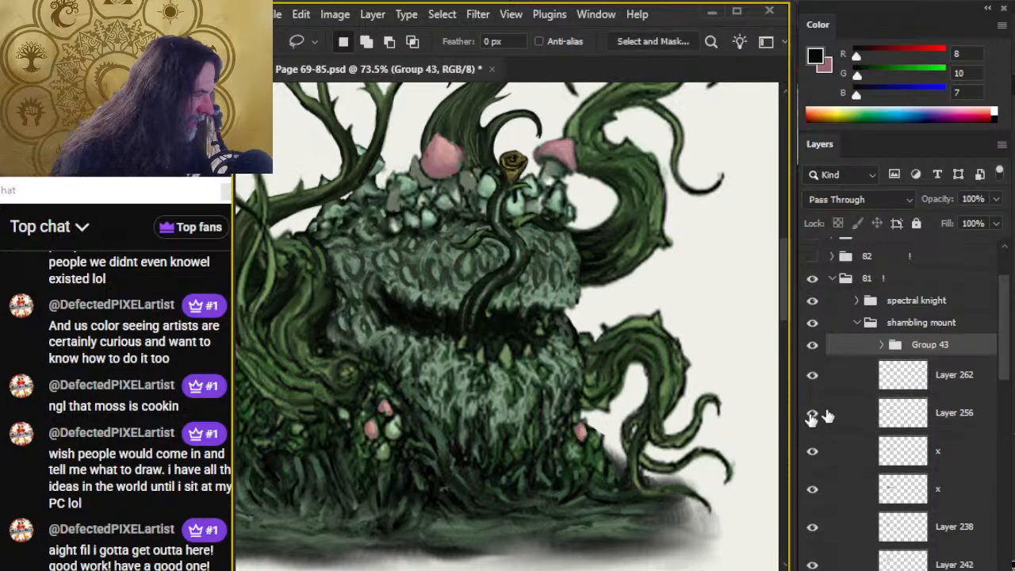
key(v)
mouse_move(559, 329)
mouse_down()
mouse_move(583, 372)
mouse_move(585, 407)
mouse_up()
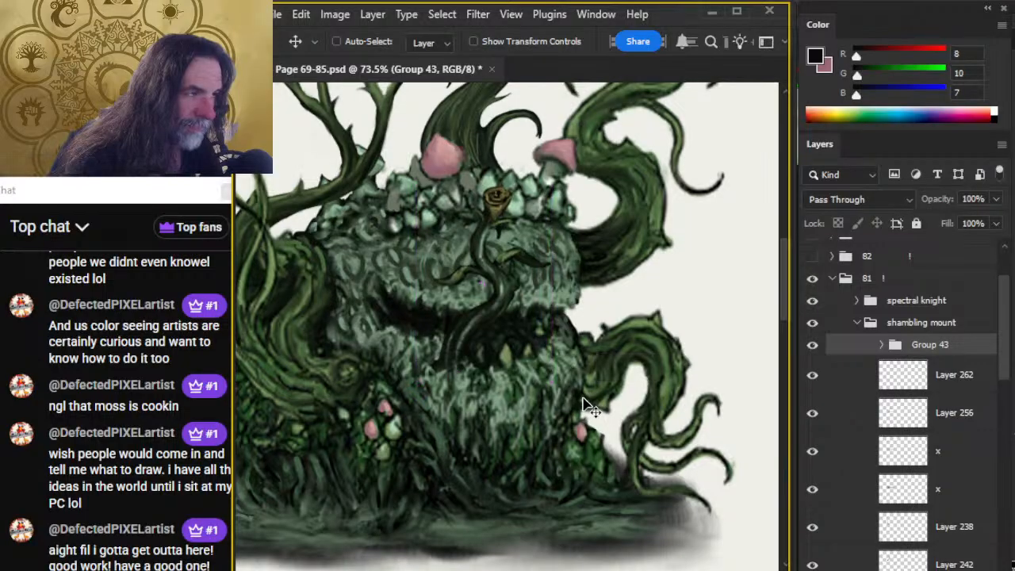
Scale the tongue group down proportionally with Free Transform and reposition it so it rises from the mouth.
key(l)
right_click(543, 319)
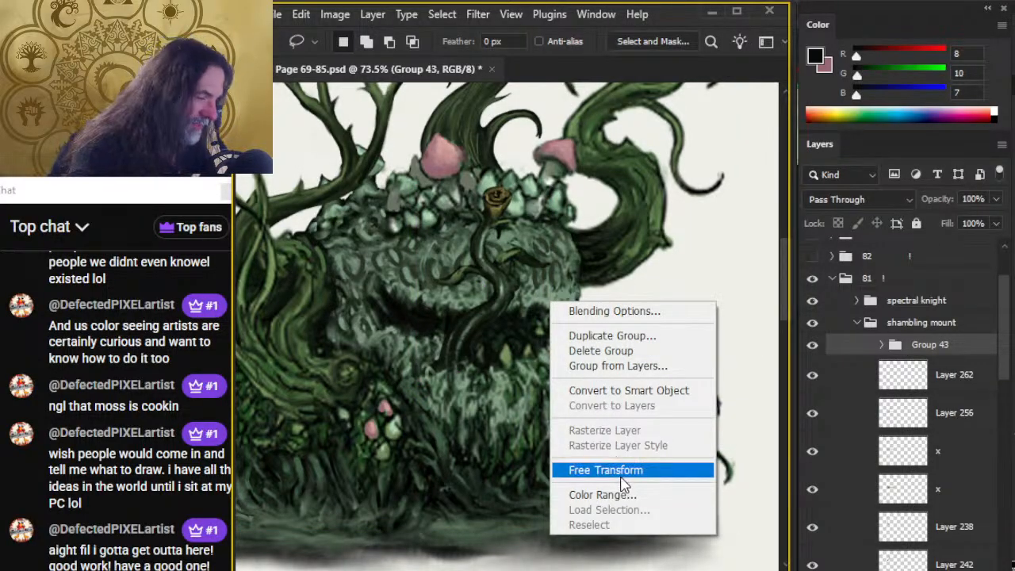
click(600, 468)
drag(552, 191, 539, 210)
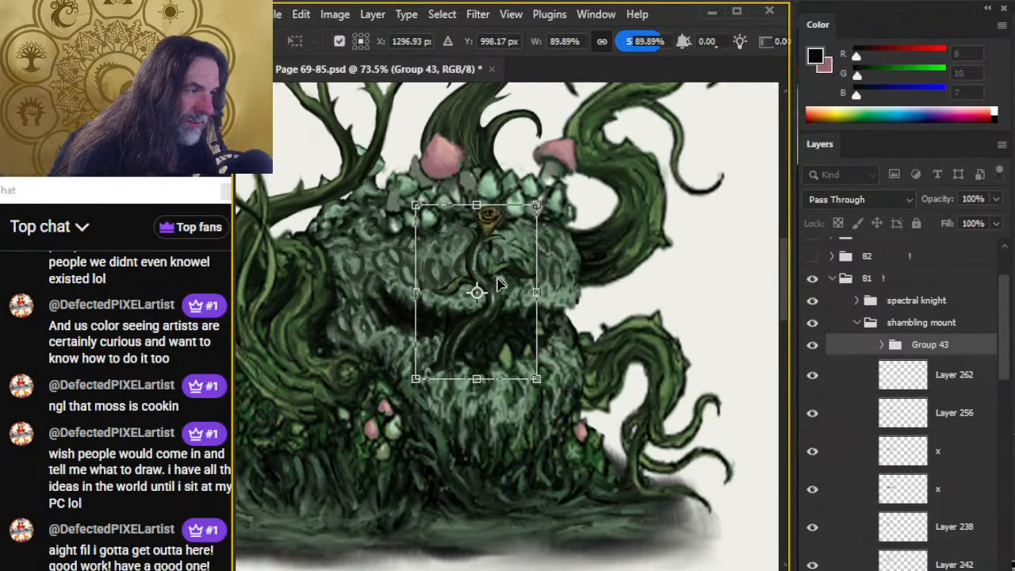
mouse_move(503, 285)
mouse_down()
mouse_move(513, 258)
mouse_move(512, 277)
mouse_up()
key(Return)
key(l)
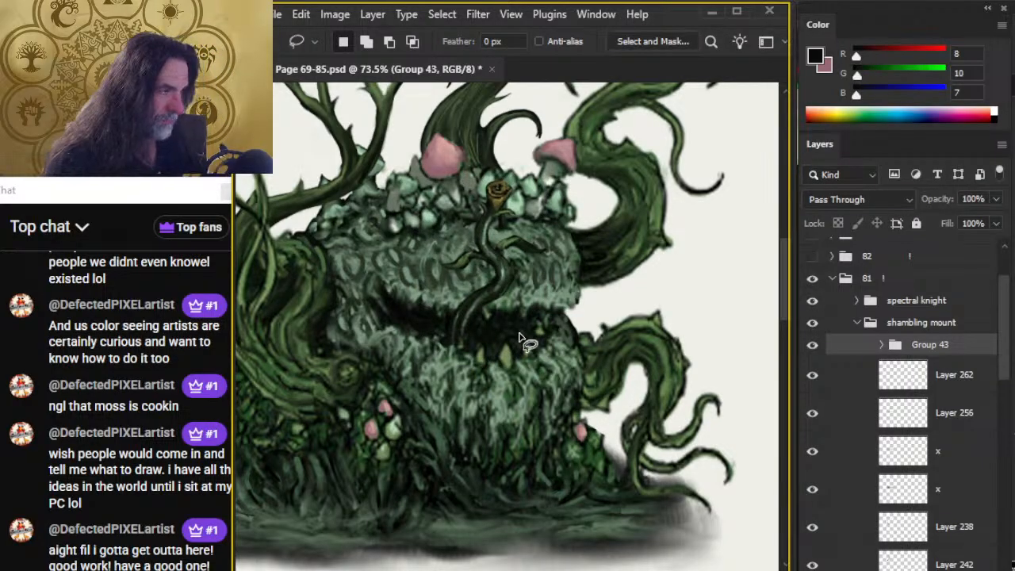
Check the smaller tongue against the whole creature and adjust the tongue group's position over the mouth.
key(z)
scroll(610, 420, down, 3)
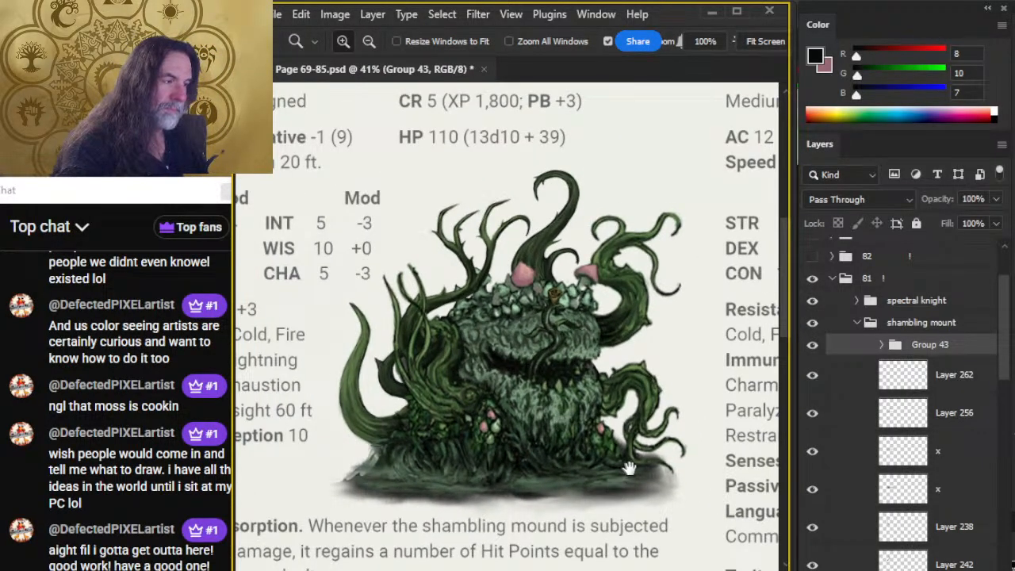
drag(629, 467, 595, 443)
key(v)
drag(559, 355, 580, 406)
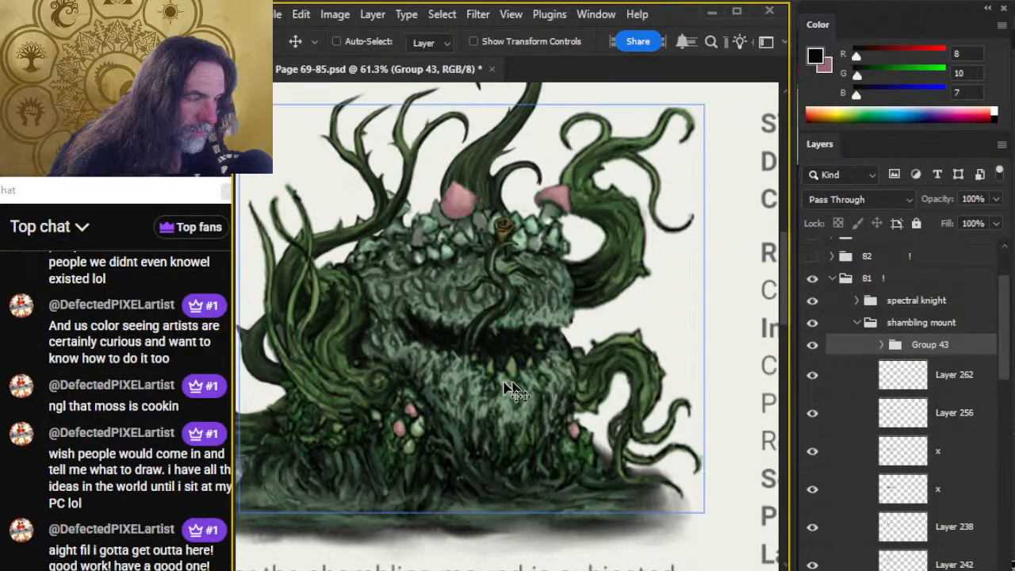
Expand the tongue group, Group 43, and smudge the tongue's base into the mouth on Layers 257, 258 and 259.
key(r)
click(484, 355)
key(Return)
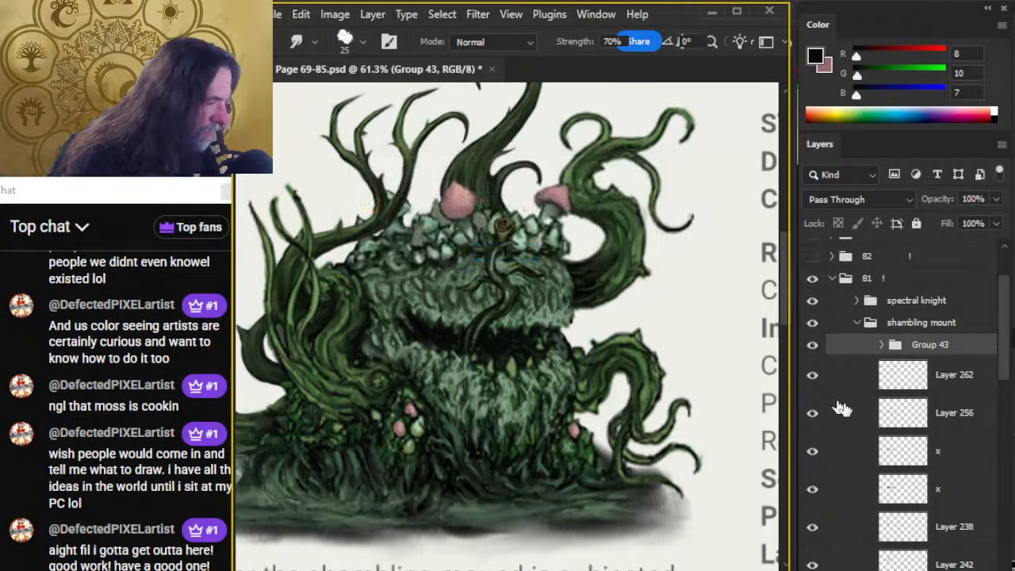
click(848, 458)
click(881, 348)
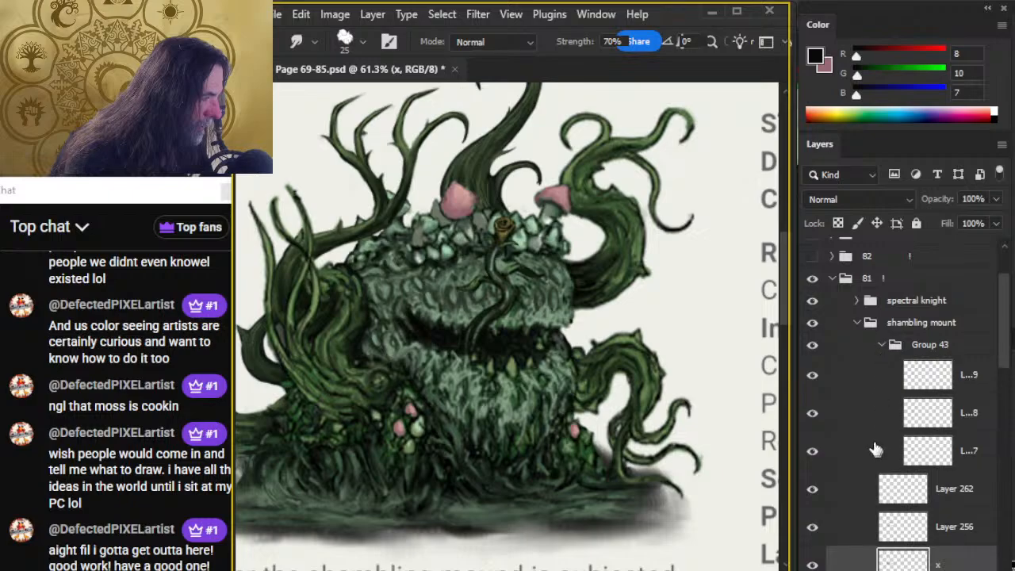
click(876, 450)
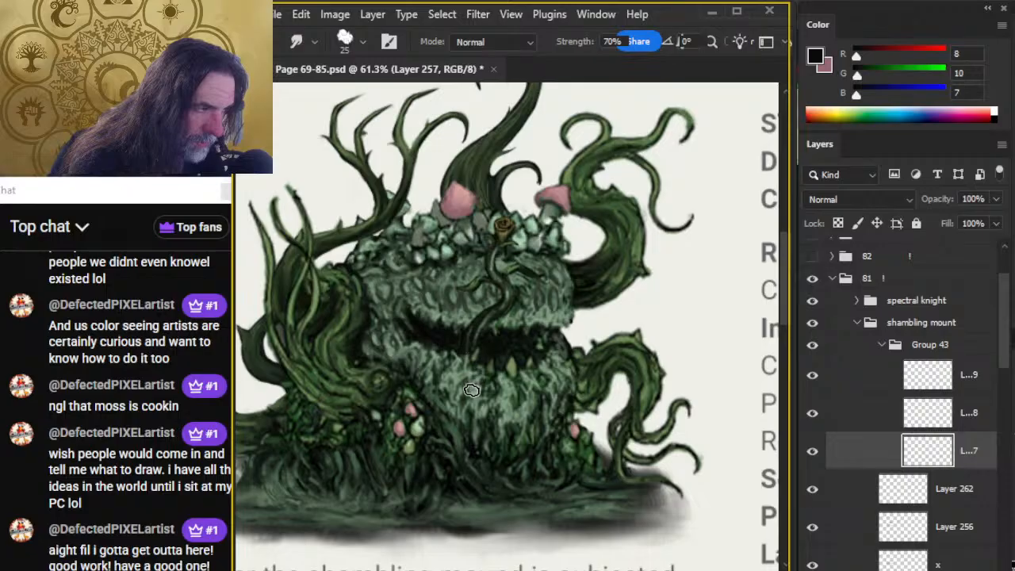
click(870, 418)
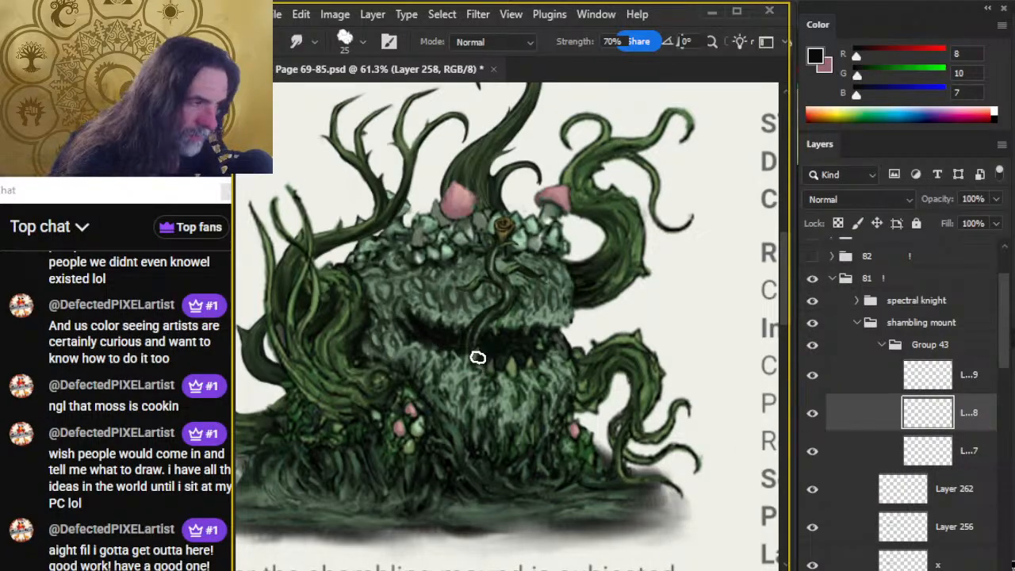
click(859, 386)
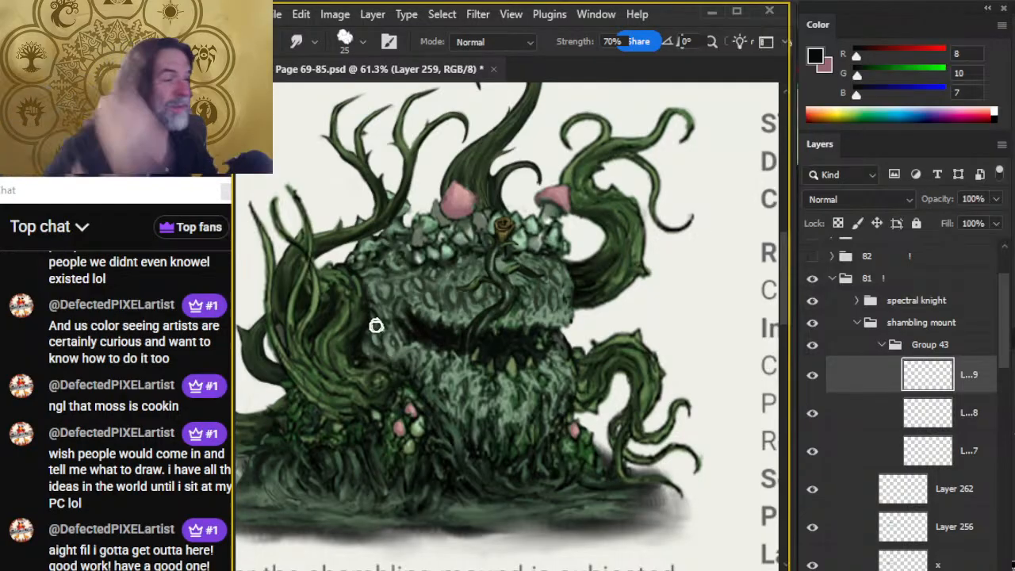
Check the tongue against the whole creature and nudge Group 43 slightly within the mouth.
key(z)
alt+click(550, 356)
alt+click(553, 363)
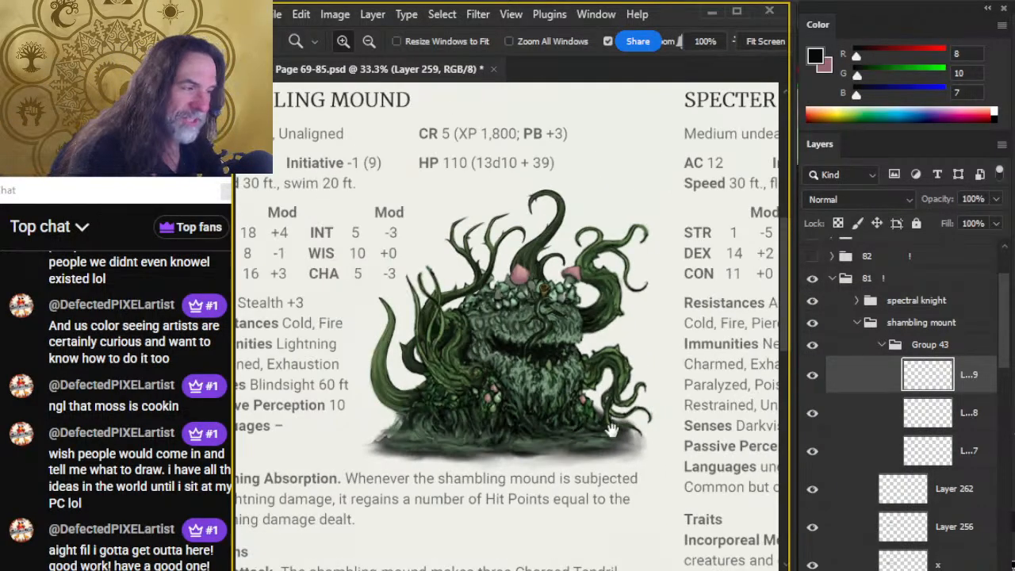
drag(600, 406, 540, 376)
click(513, 307)
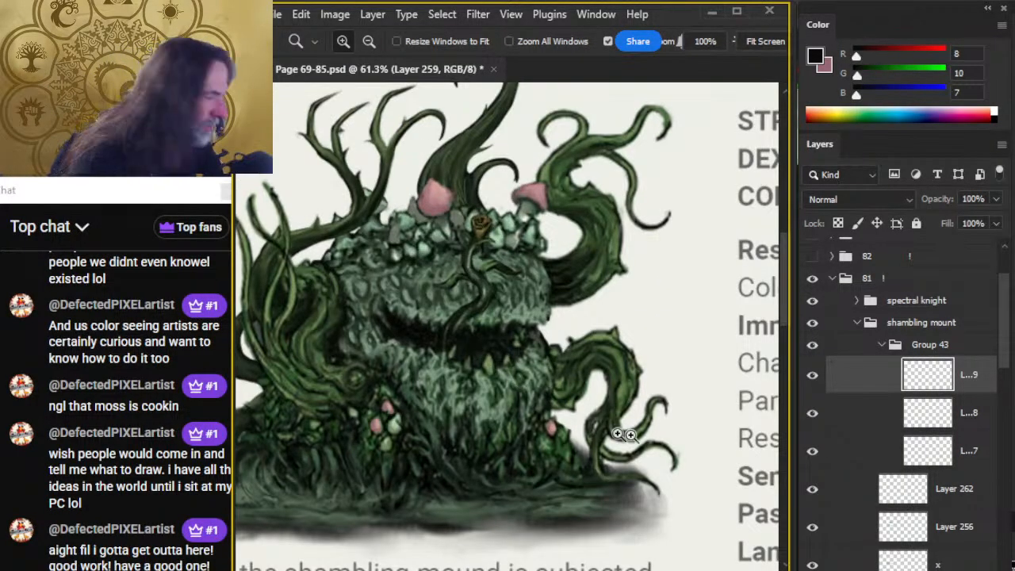
click(849, 349)
key(v)
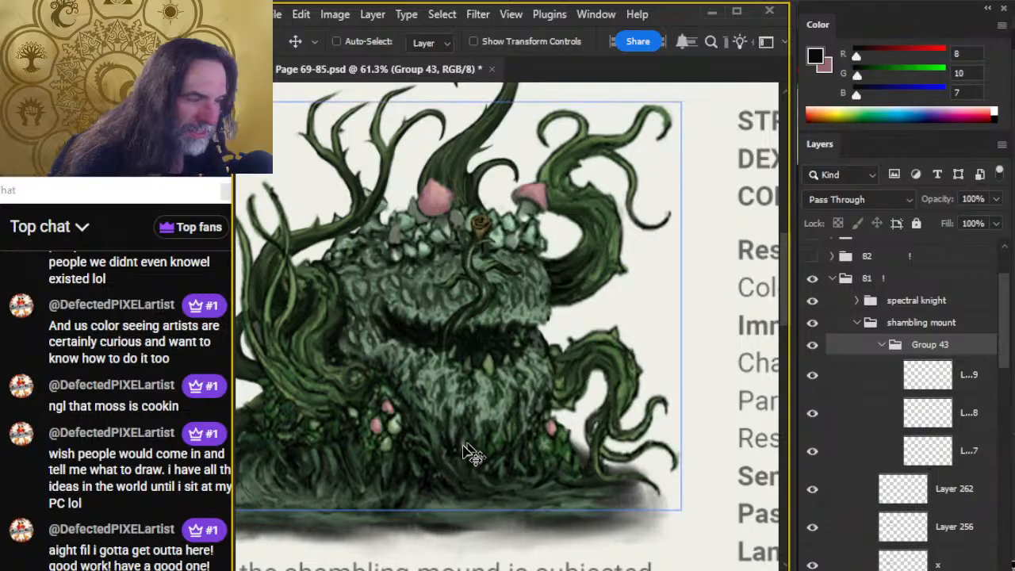
drag(411, 462, 482, 363)
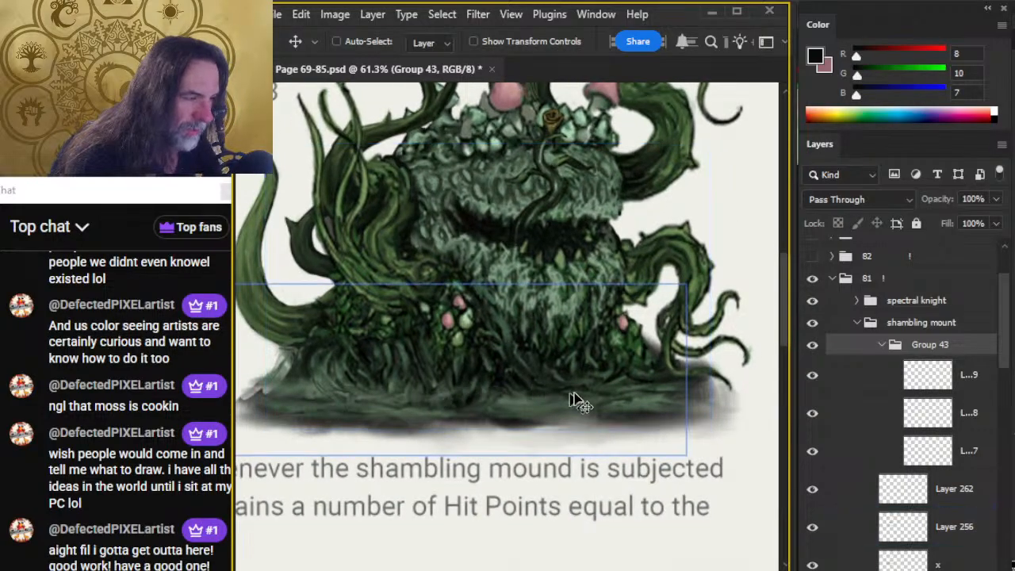
drag(576, 306, 535, 387)
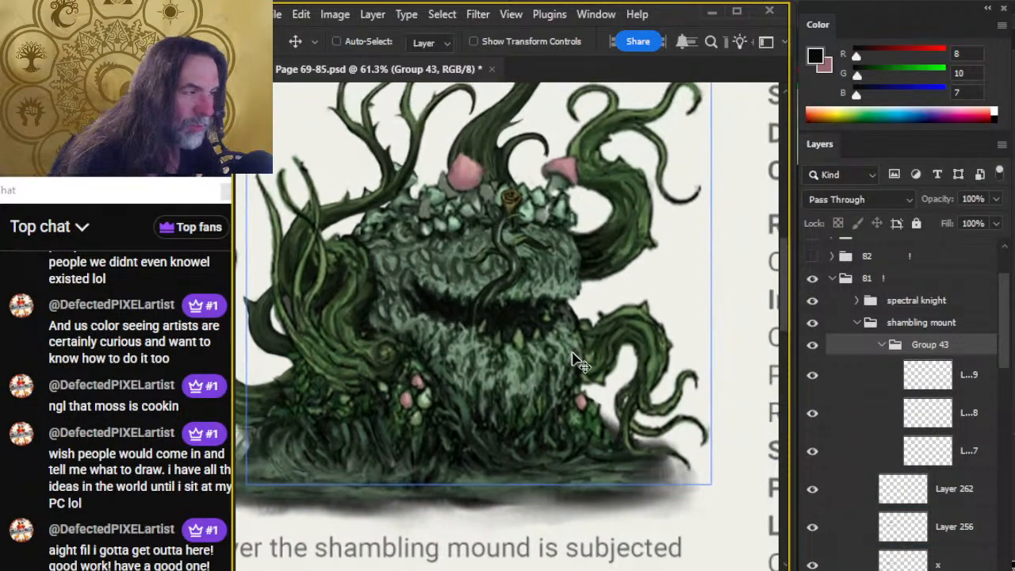
mouse_move(576, 355)
mouse_down()
mouse_move(566, 351)
mouse_move(569, 363)
mouse_up()
Erase the tongue's base along the lower lip on Layers 257, 258 and 259, toggling Layer 257 to check its contents.
key(e)
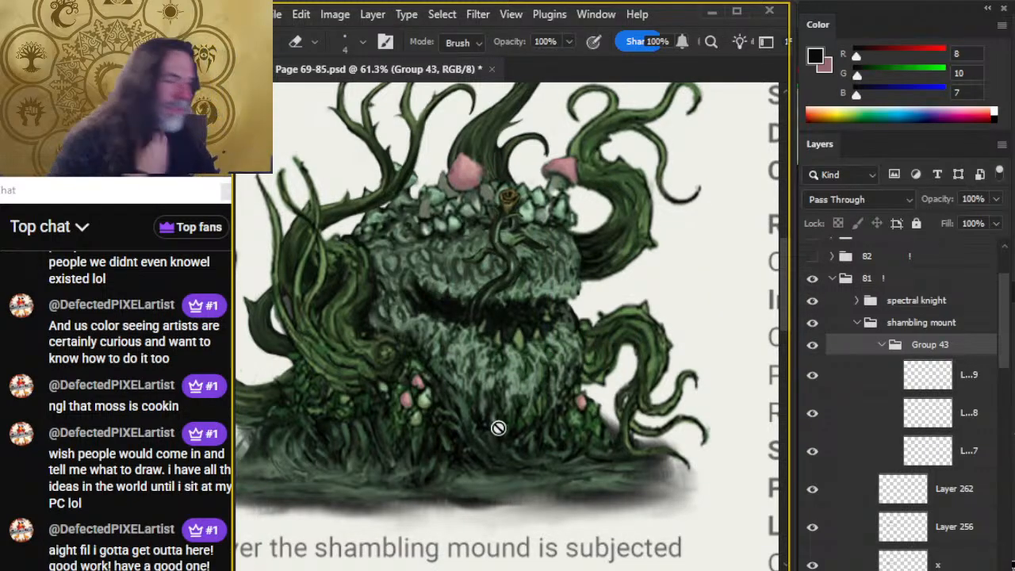
click(856, 452)
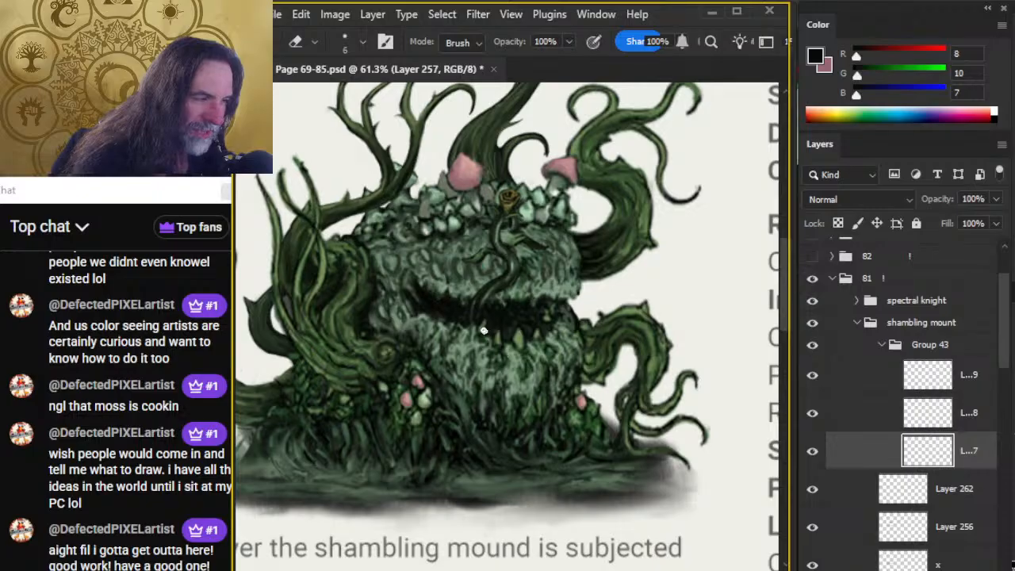
click(856, 414)
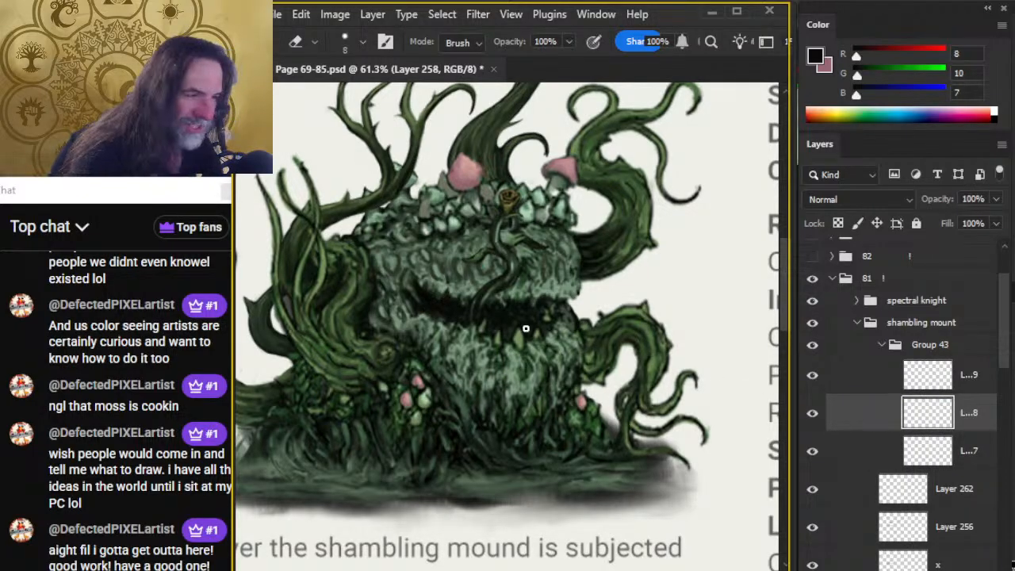
click(849, 381)
click(812, 449)
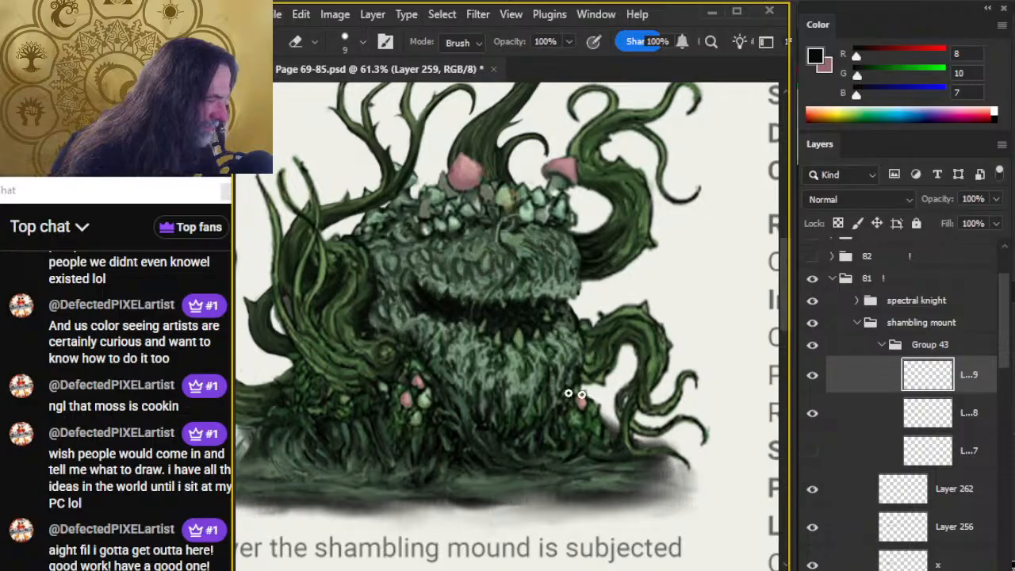
click(812, 450)
click(837, 458)
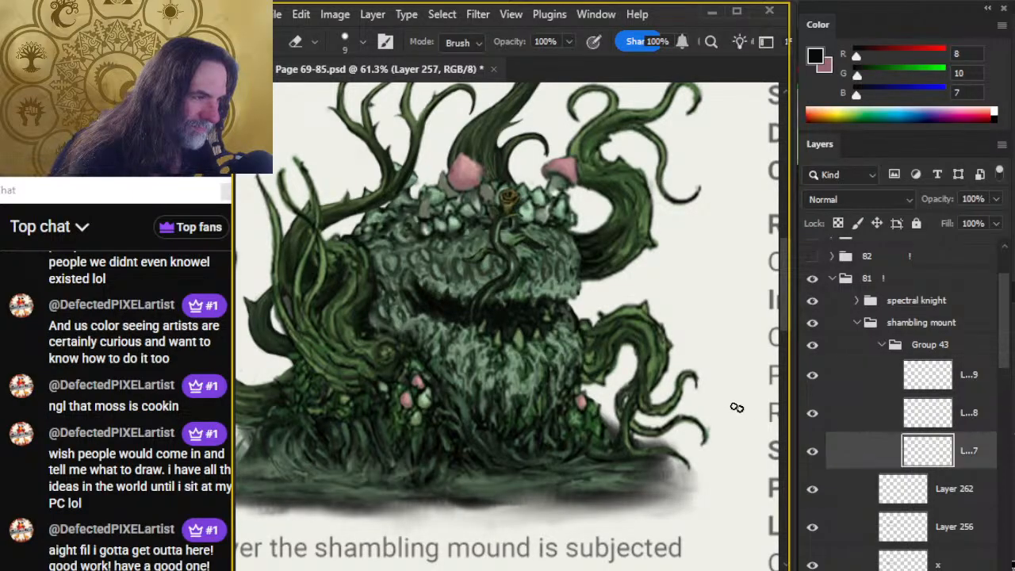
Collapse Group 43, shift the tongue slightly over the mouth, and compare the creature with the group hidden and shown.
key(z)
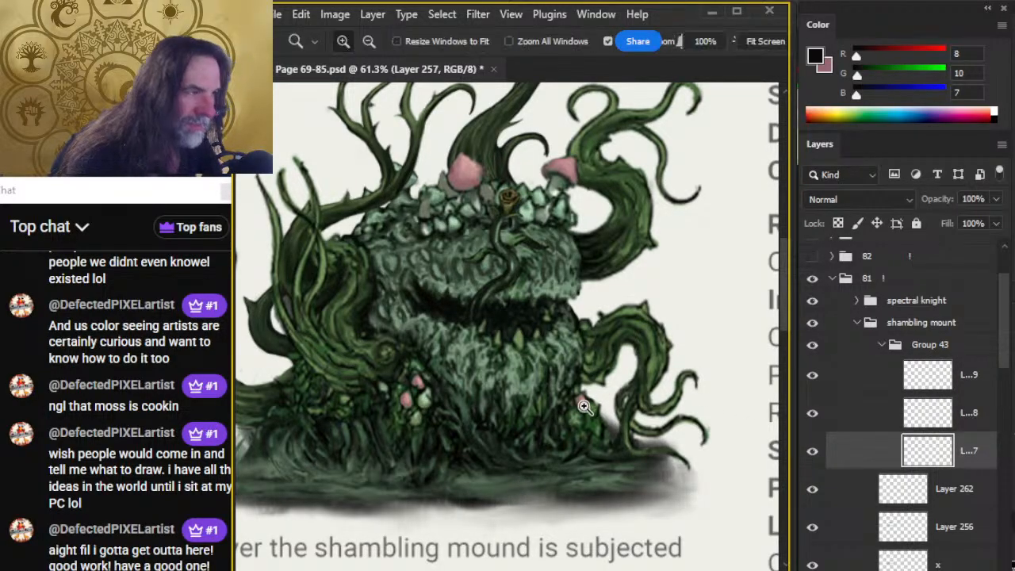
drag(583, 405, 555, 403)
click(877, 351)
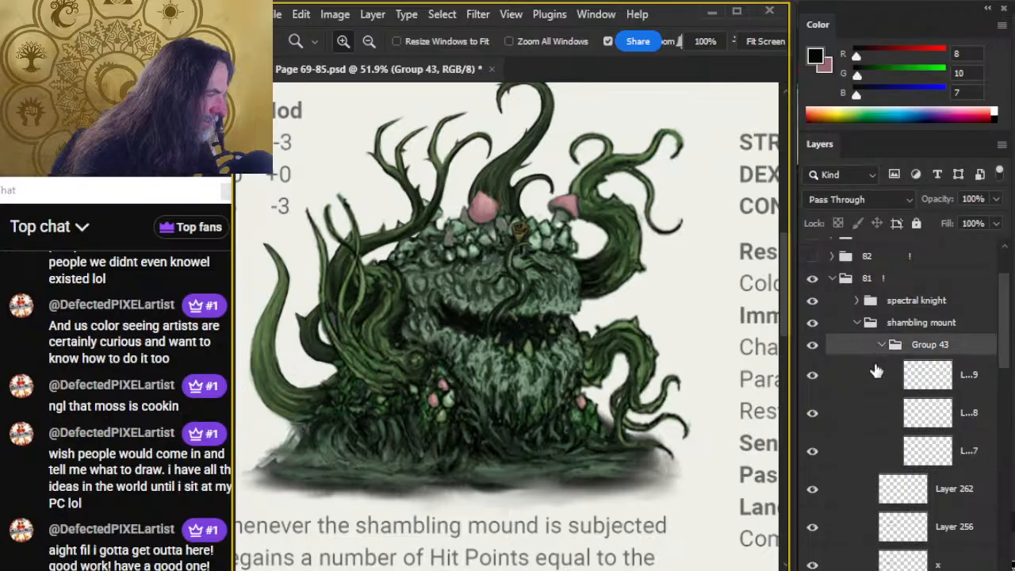
click(881, 346)
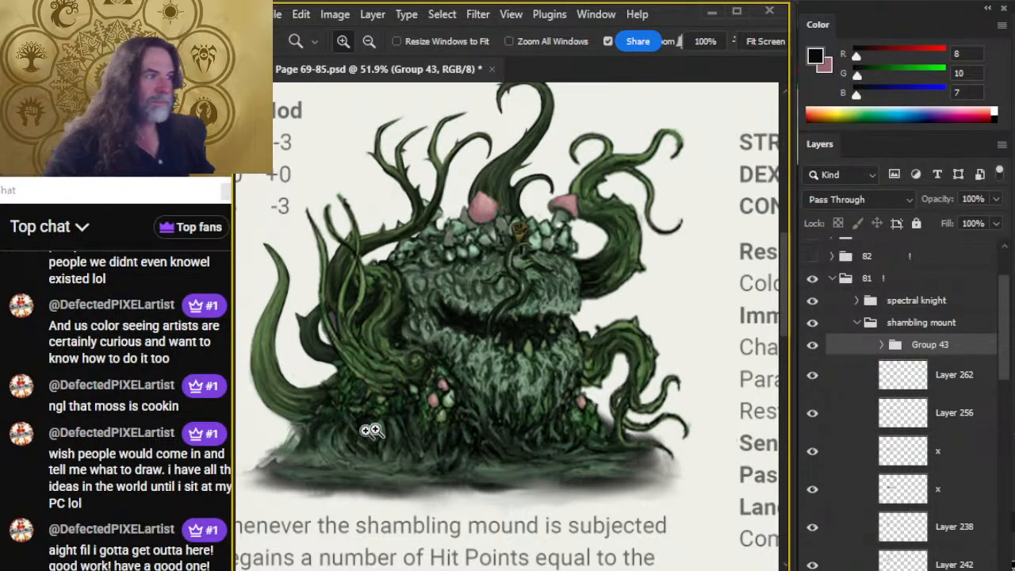
key(v)
drag(554, 360, 572, 360)
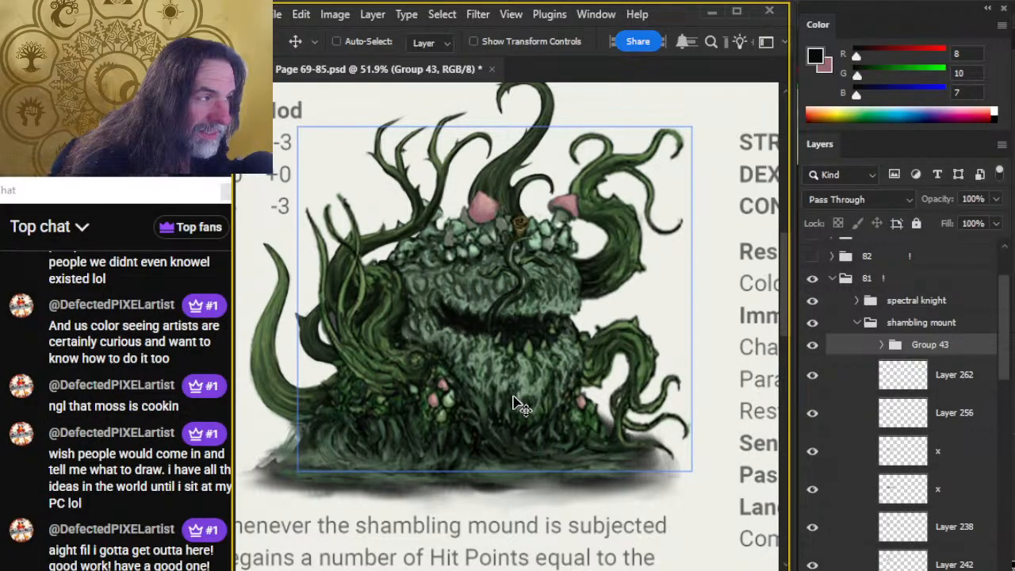
click(811, 349)
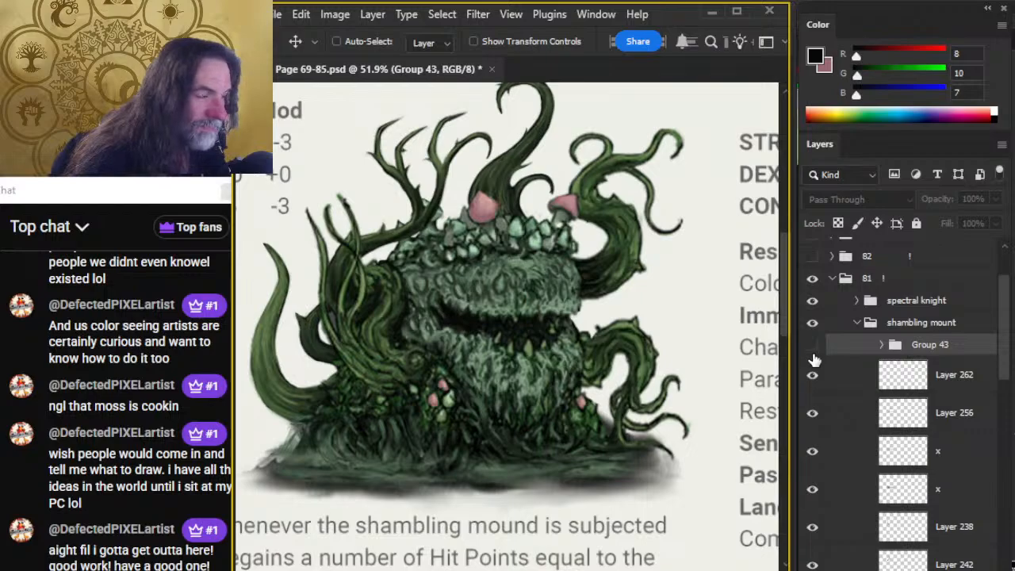
click(812, 346)
Scale the tongue group up proportionally to 144.38% with Free Transform and move it down over the mouth.
key(l)
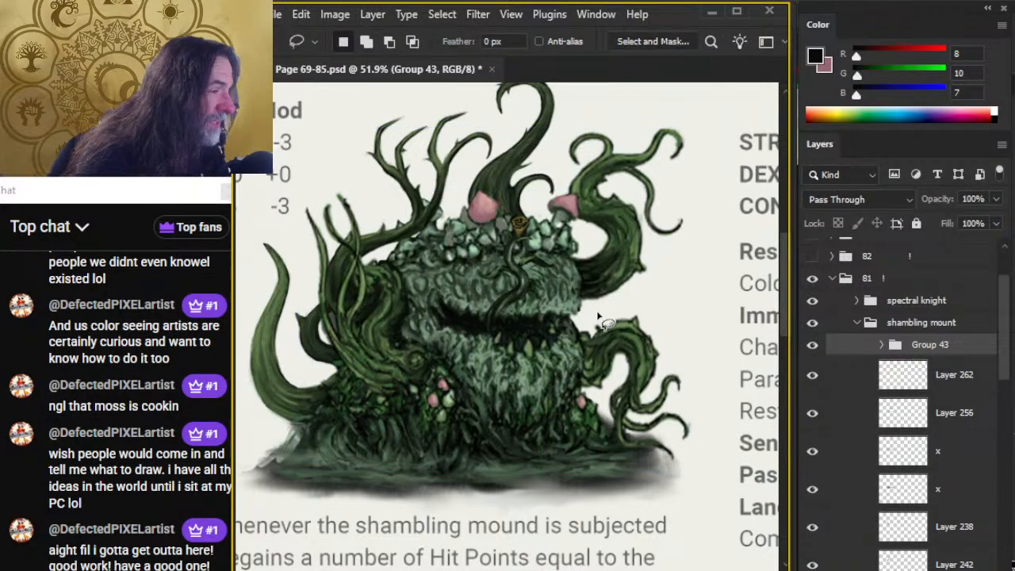
right_click(600, 316)
click(674, 484)
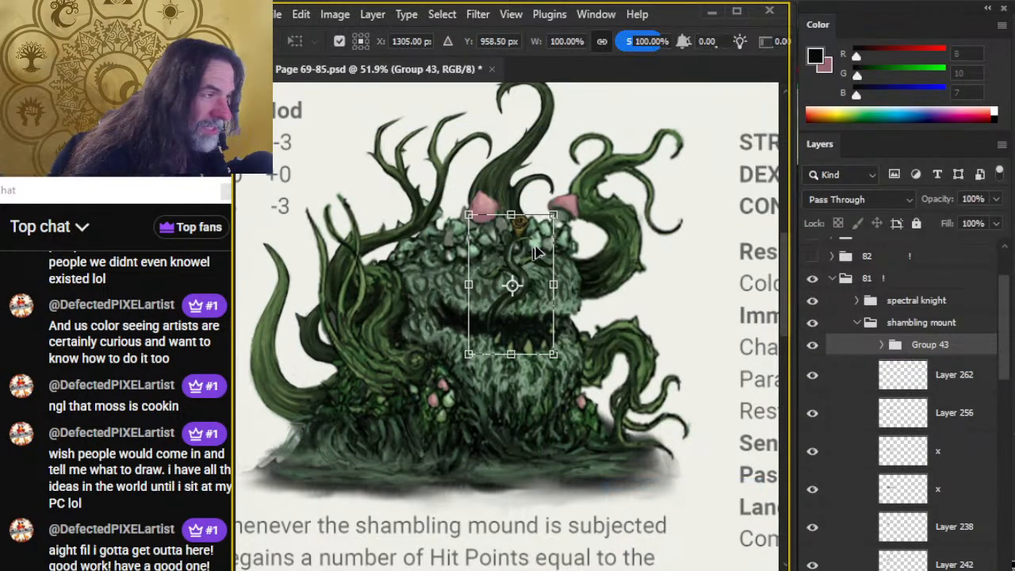
drag(553, 214, 593, 154)
drag(553, 254, 542, 370)
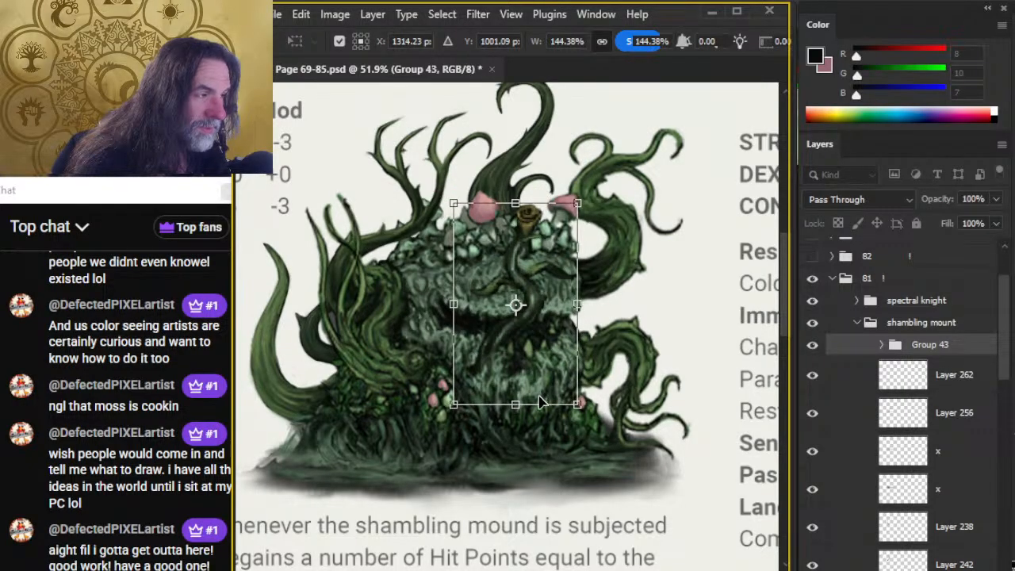
key(Return)
Add a layer mask to Group 43 and paint black over the tongue's lower end to hide it below the mouth.
key(l)
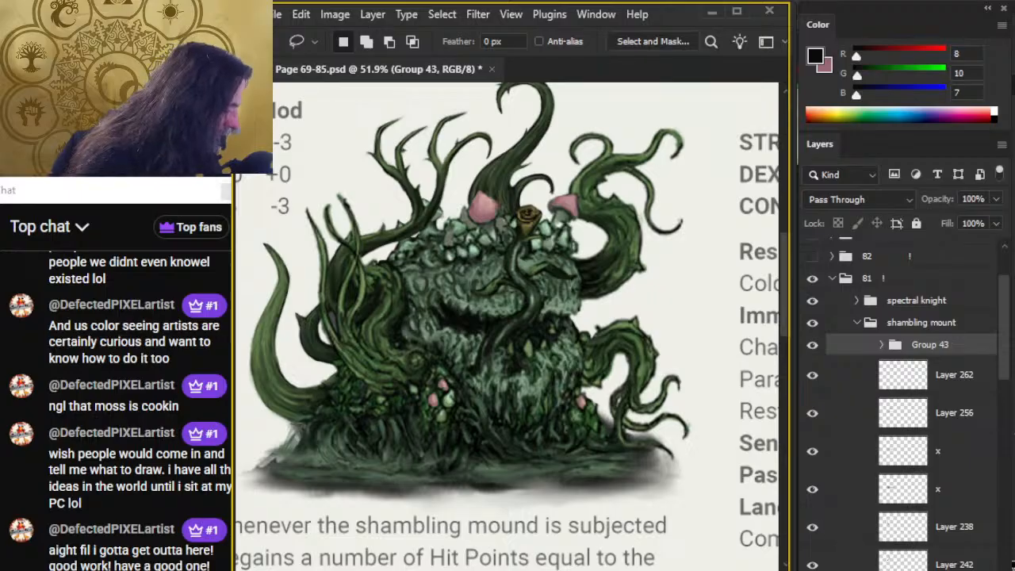
click(883, 569)
key(b)
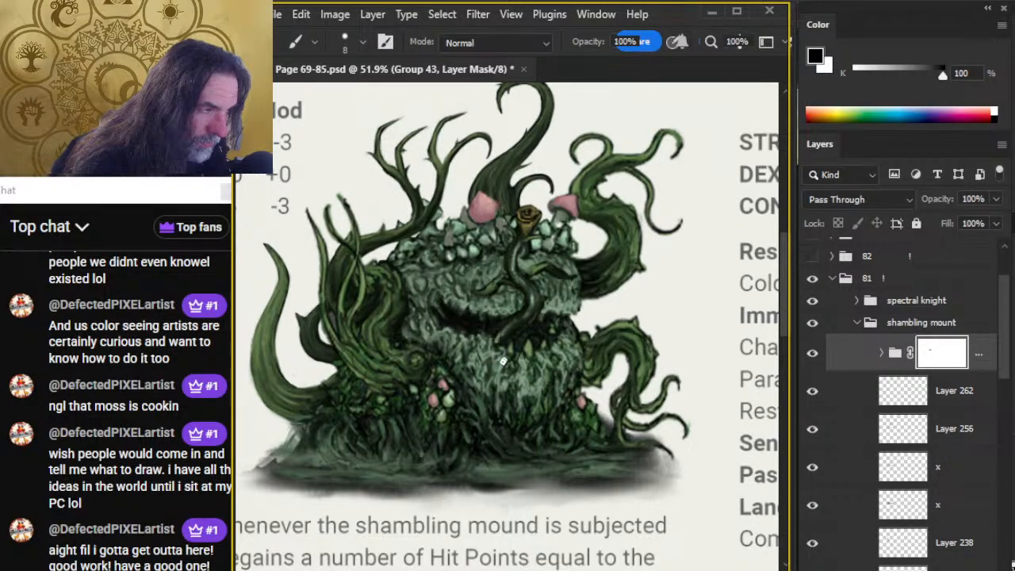
key(r)
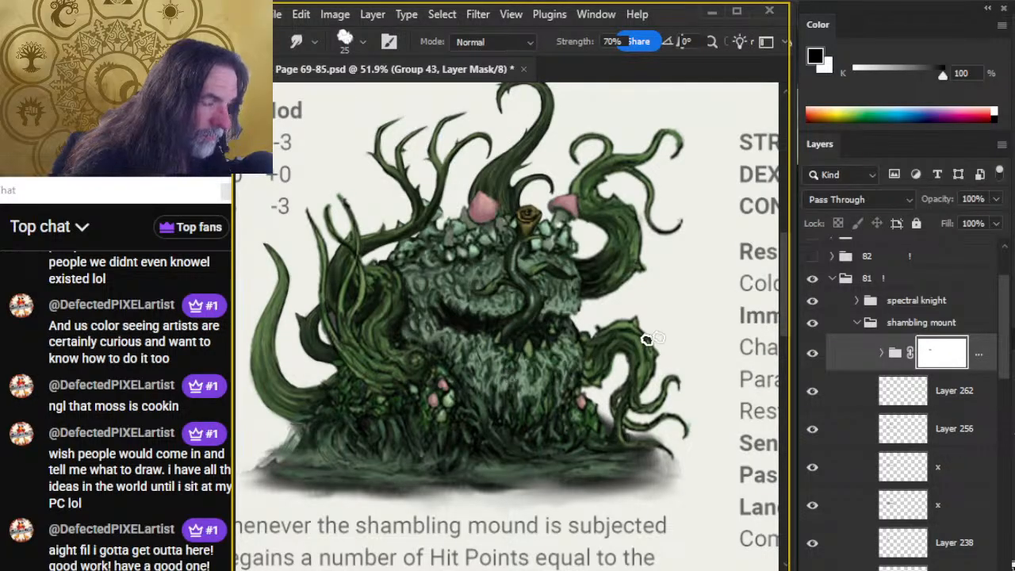
Reposition the masked tongue group slightly and refine its layer mask around the base, enlarging the brush to 90 px.
click(895, 353)
key(v)
drag(583, 414, 579, 418)
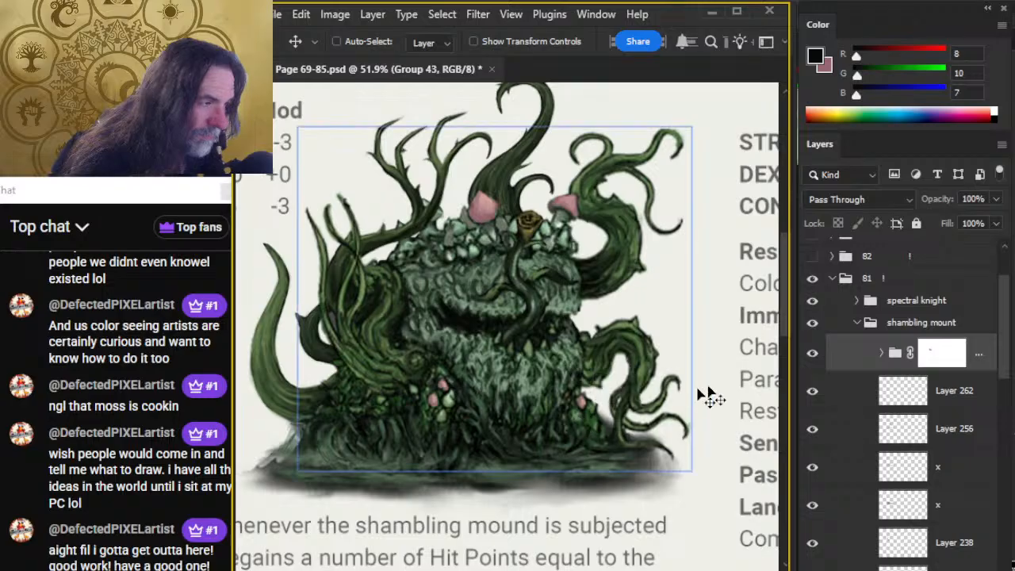
click(941, 353)
key(b)
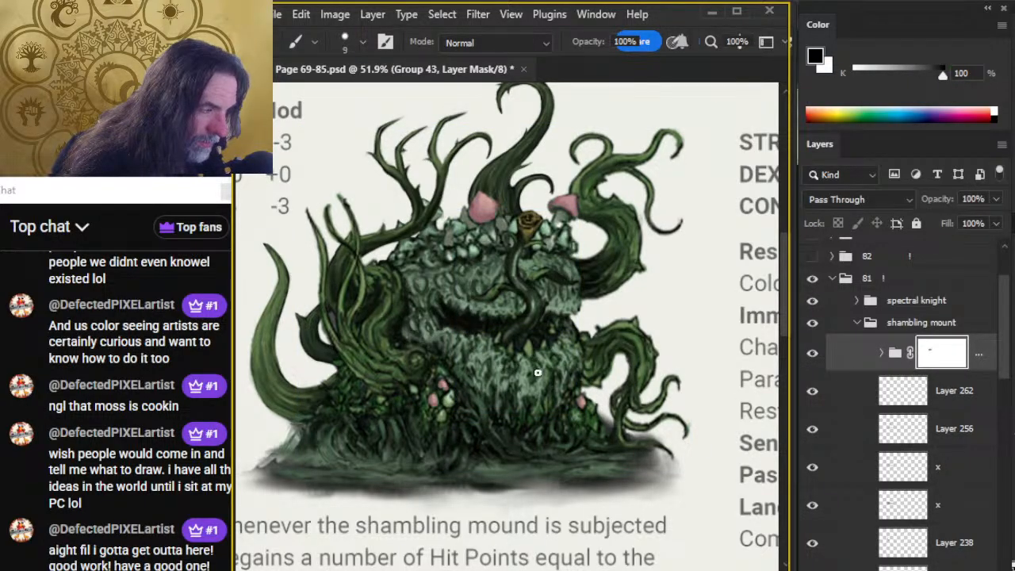
key(bracketright)
key(bracketright)
key(bracketright)
key(bracketright)
key(bracketright)
key(bracketright)
key(bracketright)
key(bracketright)
key(bracketright)
key(bracketright)
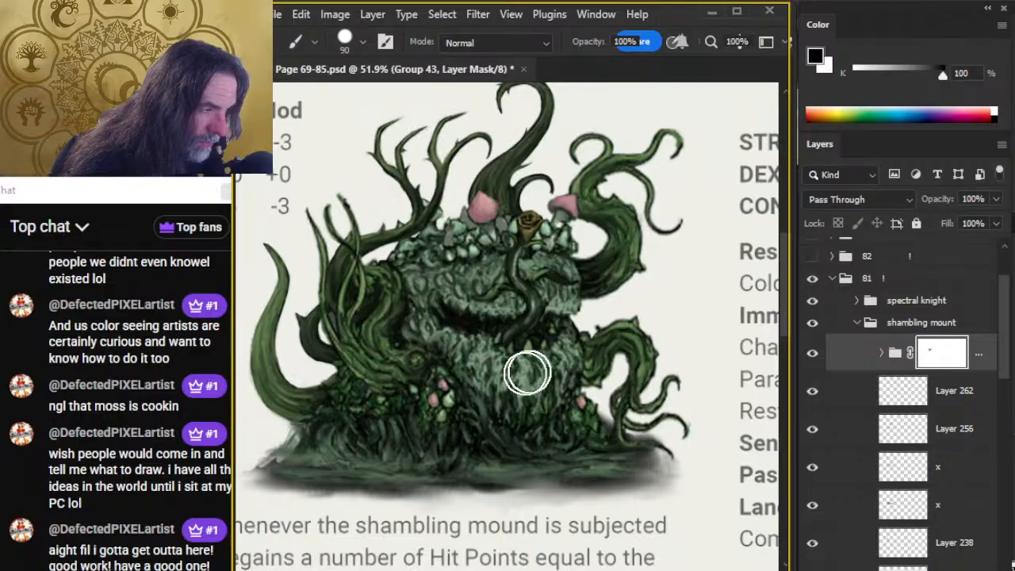
Inspect the whole creature and toggle the visibility of Layers 256 and 262 to check what each contains.
key(z)
drag(608, 425, 568, 435)
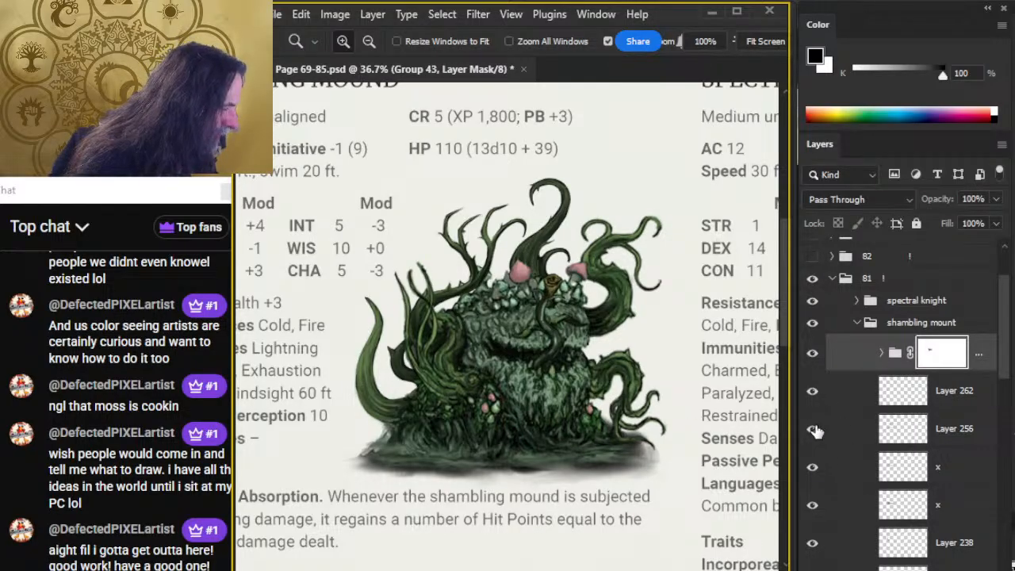
click(813, 431)
click(811, 431)
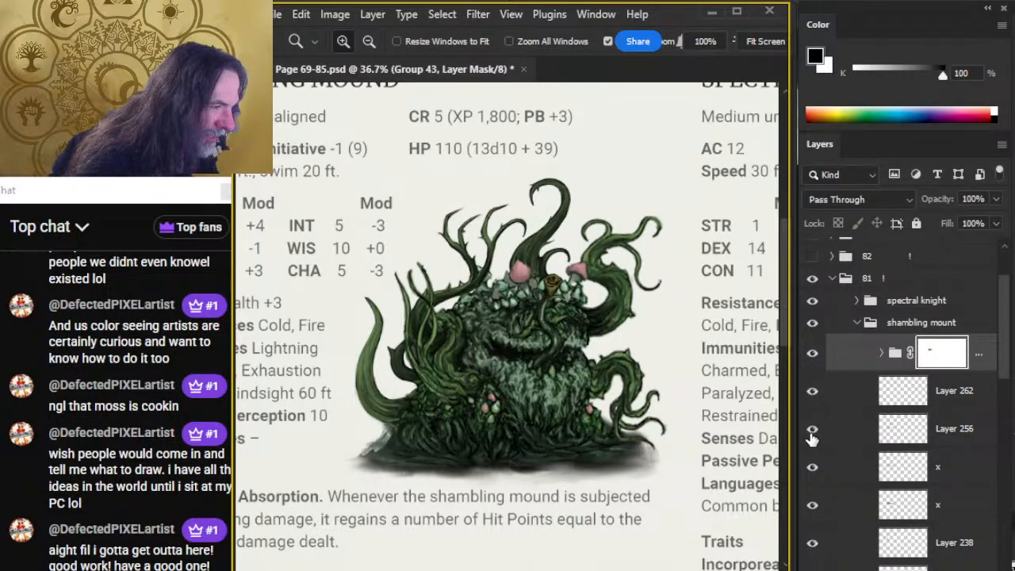
click(811, 392)
click(814, 391)
Sample pink from a small mushroom on Layer 262 and touch up the mound's mushrooms with a 7 px Smudge brush.
click(829, 402)
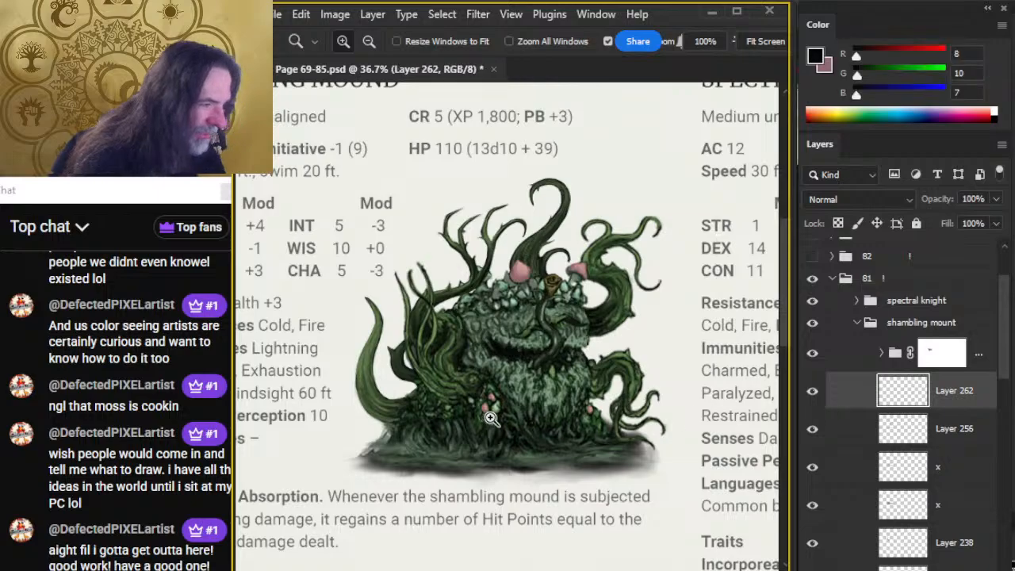
drag(491, 419, 548, 437)
alt+click(509, 382)
key(r)
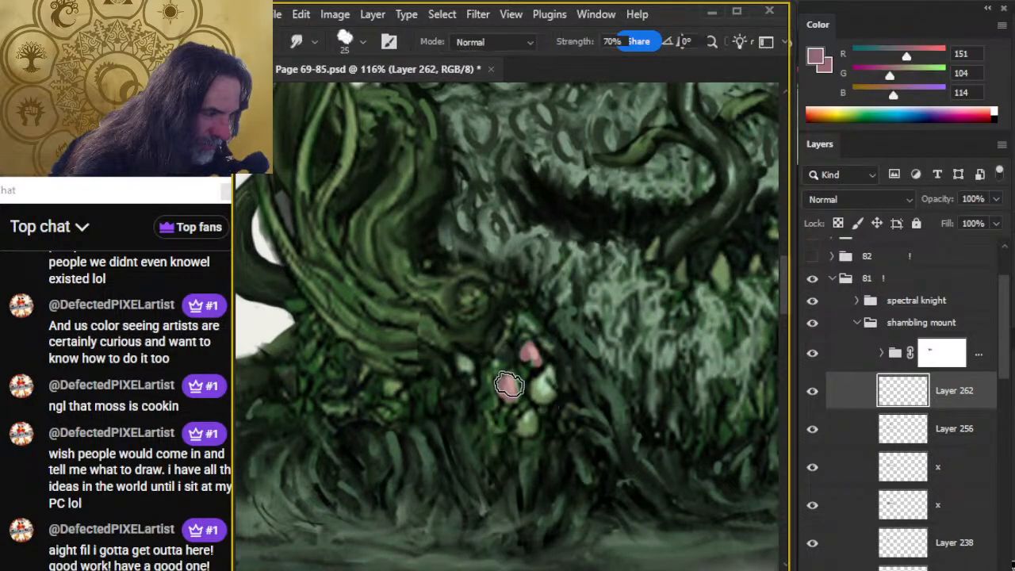
key(bracketleft)
key(bracketleft)
key(bracketleft)
key(bracketleft)
key(bracketleft)
key(bracketleft)
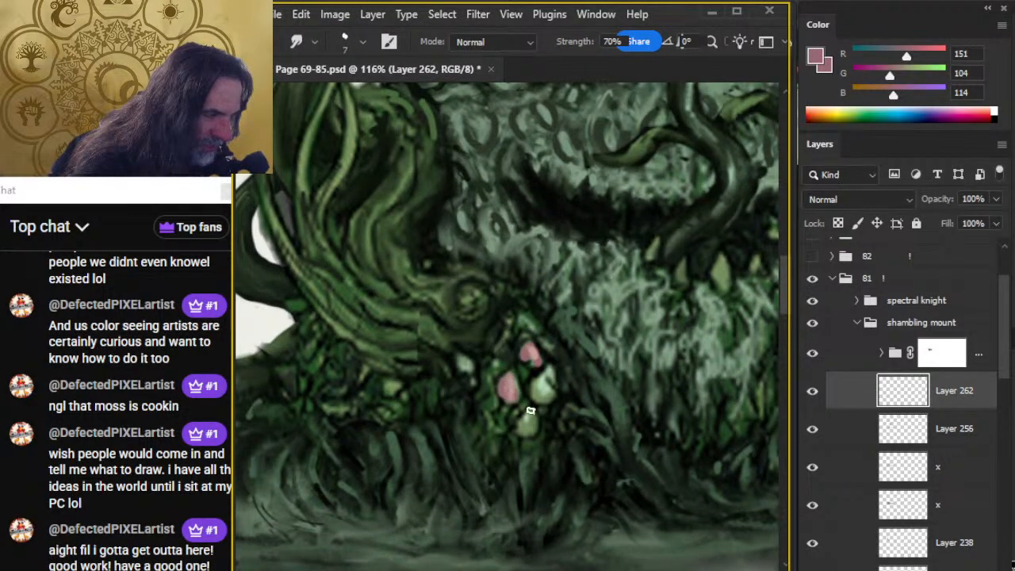
drag(640, 391, 408, 358)
drag(605, 363, 608, 350)
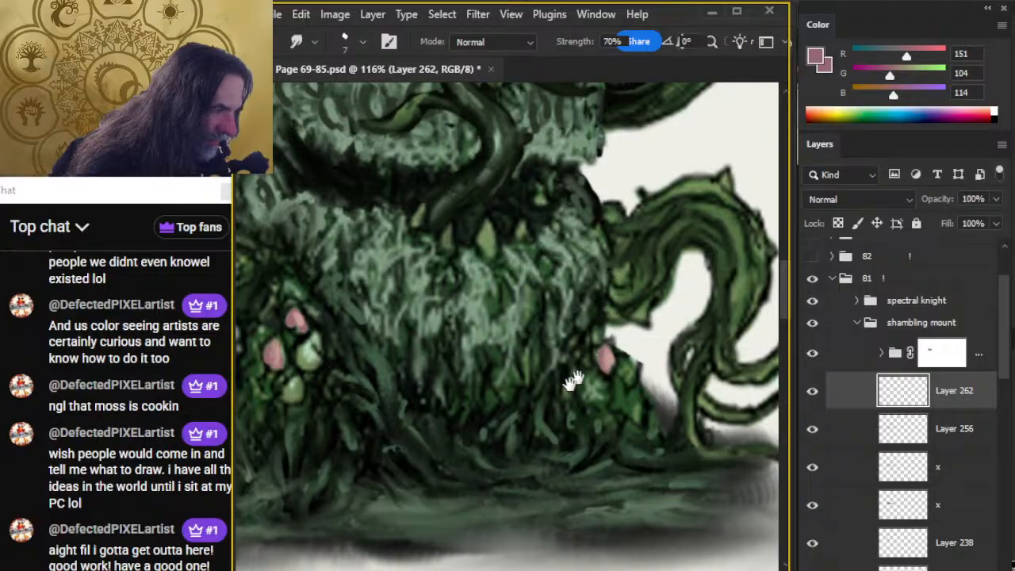
Paint a small pink mushroom cap on the ground below the mushroom cluster with an 8 px brush and smudge its shape.
drag(501, 482, 686, 407)
key(b)
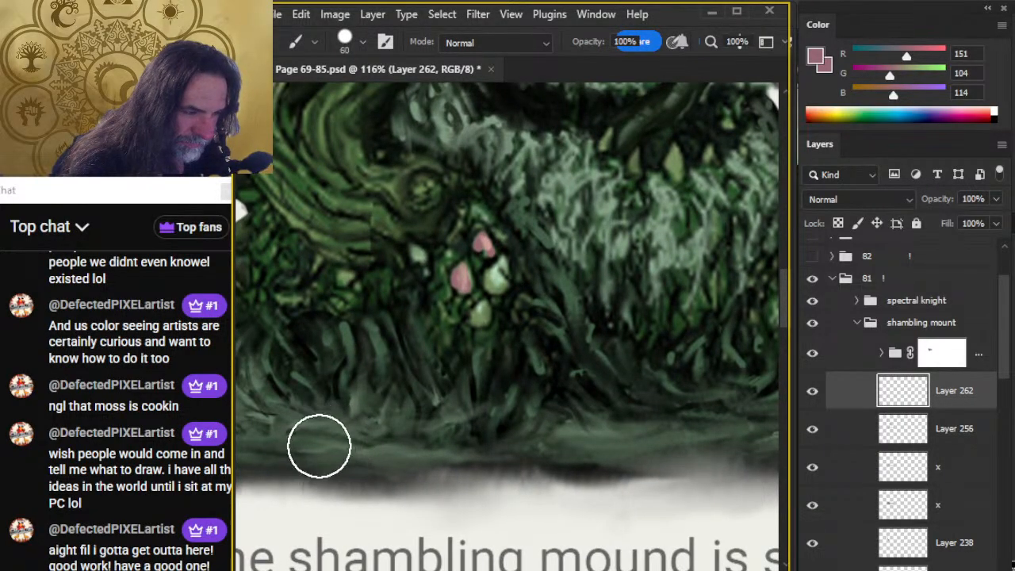
key(bracketleft)
key(bracketleft)
key(bracketleft)
key(bracketleft)
key(bracketleft)
key(bracketleft)
key(bracketleft)
key(bracketleft)
key(bracketleft)
key(bracketleft)
key(bracketleft)
key(bracketleft)
drag(319, 441, 333, 437)
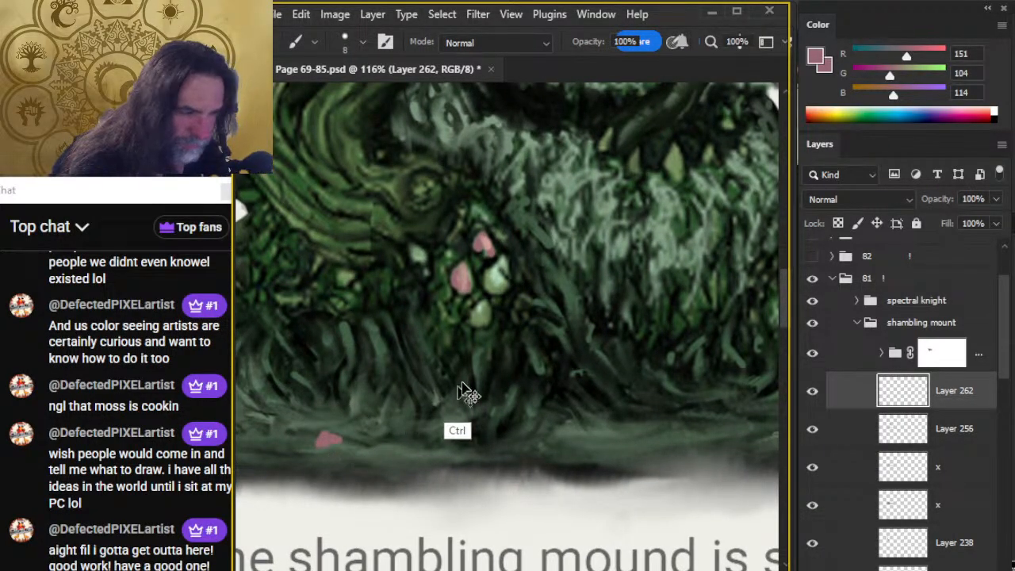
drag(492, 291, 444, 297)
mouse_move(392, 430)
mouse_down()
mouse_move(493, 349)
mouse_move(437, 367)
mouse_up()
key(r)
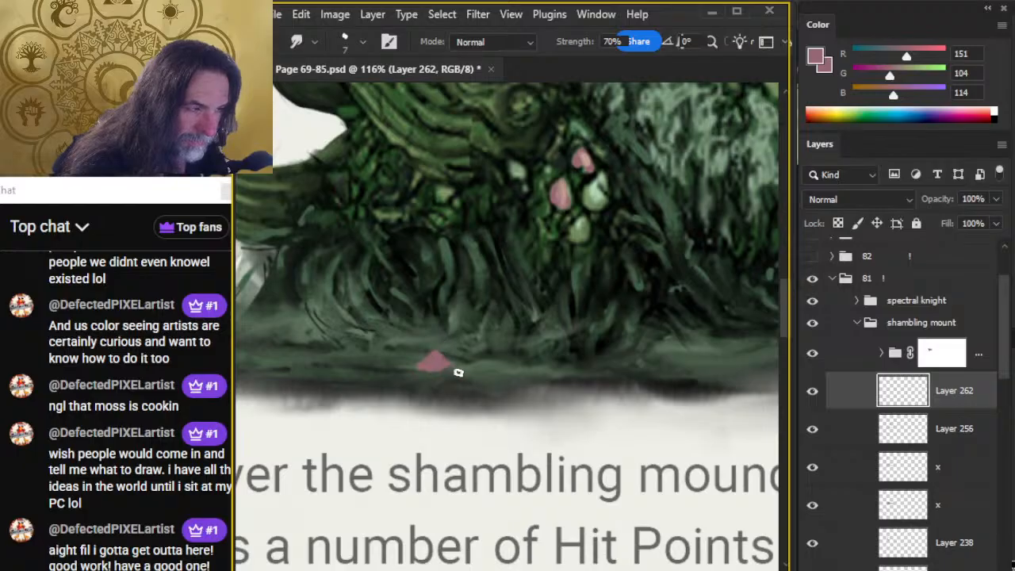
Paint three more small pink mushroom caps along the ground toward the centre of the base and smudge their edges.
key(b)
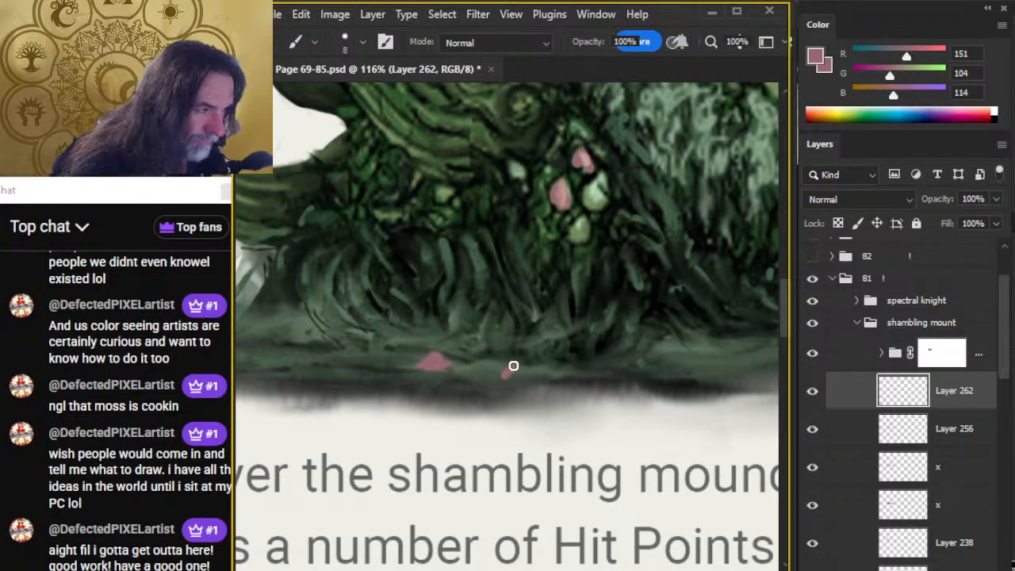
drag(512, 367, 515, 371)
key(r)
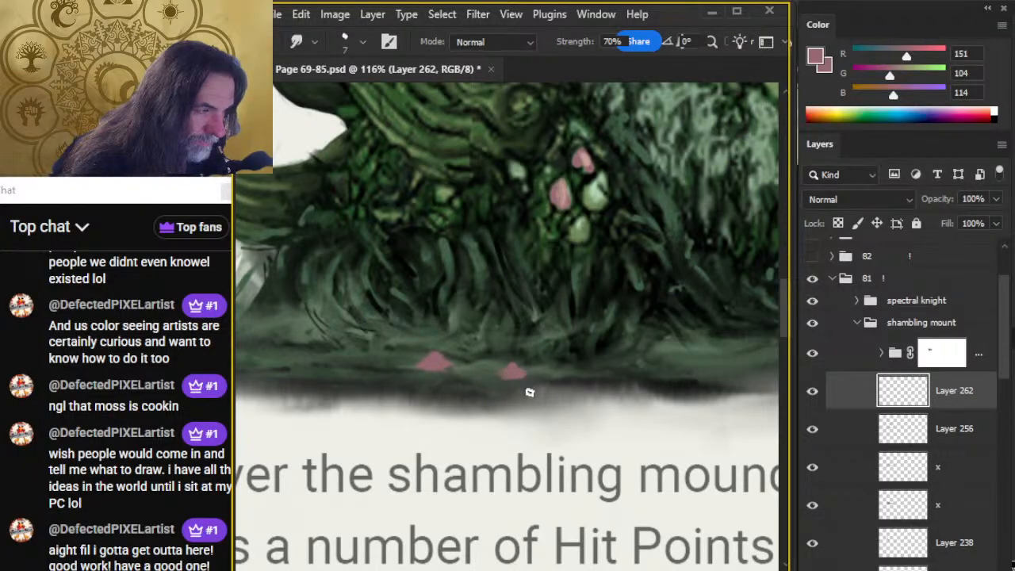
drag(555, 416, 362, 413)
key(b)
mouse_move(566, 351)
mouse_down()
mouse_move(589, 346)
mouse_move(573, 350)
mouse_up()
key(r)
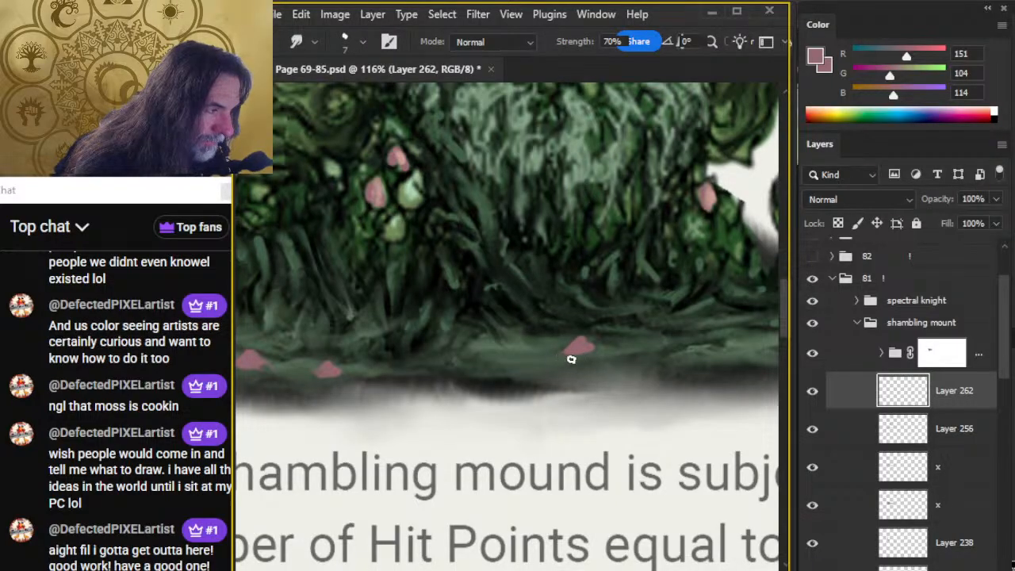
key(b)
mouse_move(473, 344)
mouse_down()
mouse_move(496, 346)
mouse_move(485, 329)
mouse_move(473, 351)
mouse_up()
key(r)
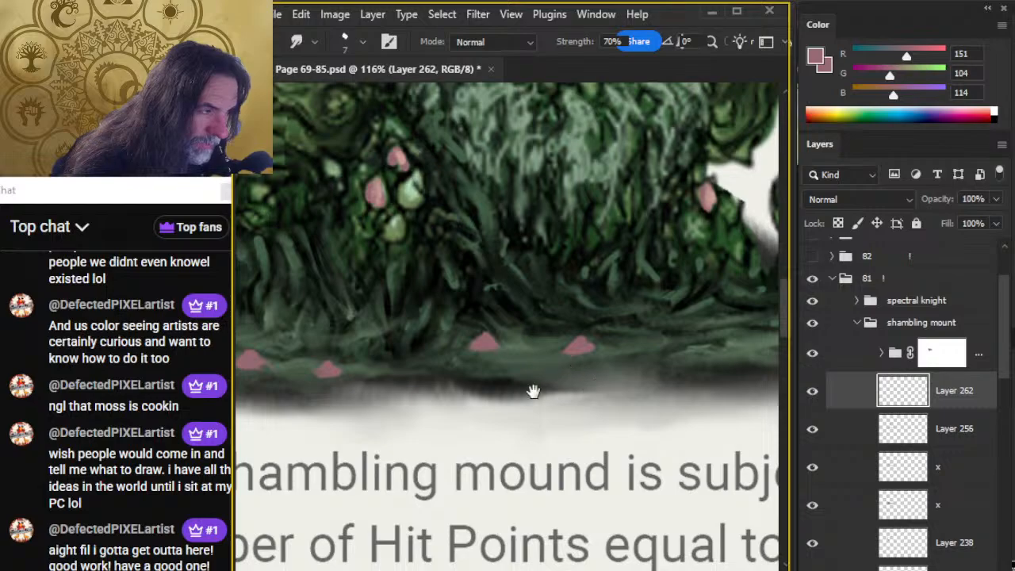
Paint a cluster of three pink mushroom caps on the ground near the mound's right-hand tentacle and smudge them into shape.
drag(533, 391, 393, 403)
key(b)
mouse_move(574, 349)
mouse_down()
mouse_move(593, 346)
mouse_move(548, 338)
mouse_up()
key(r)
key(b)
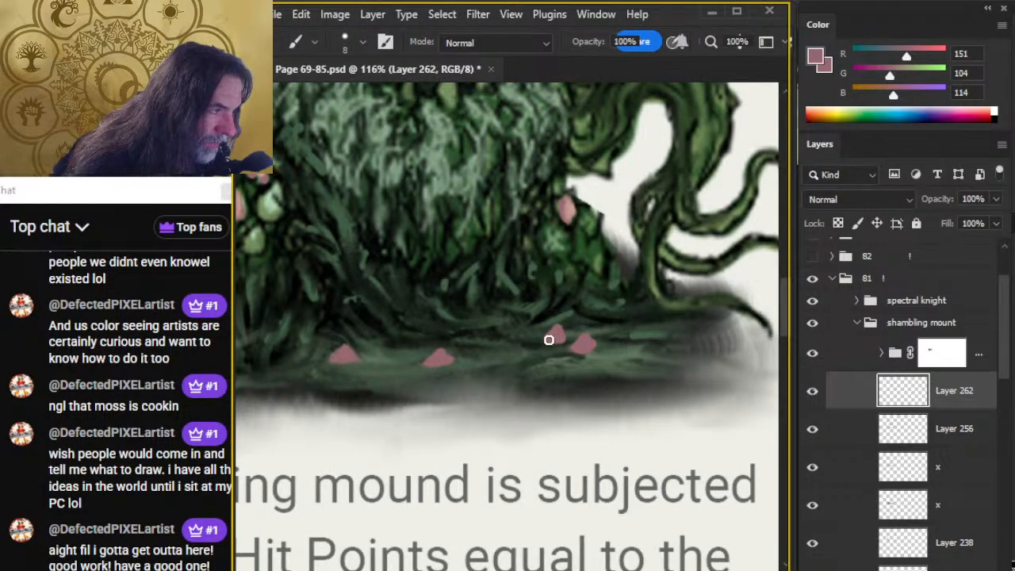
drag(612, 330, 621, 329)
key(r)
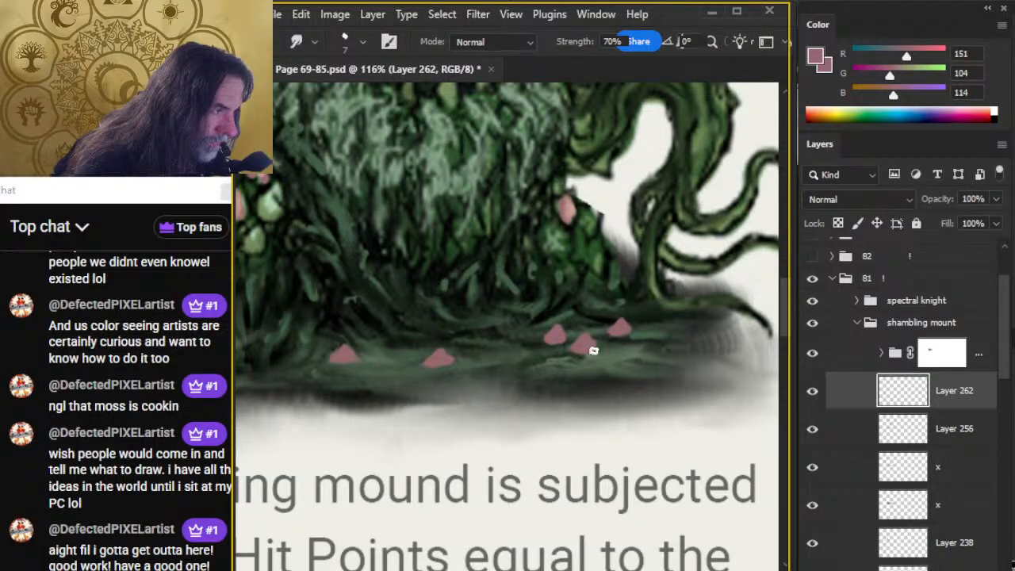
Paint two pink mushroom caps at the far left end of the mound's base.
key(z)
alt+click(627, 386)
alt+click(627, 387)
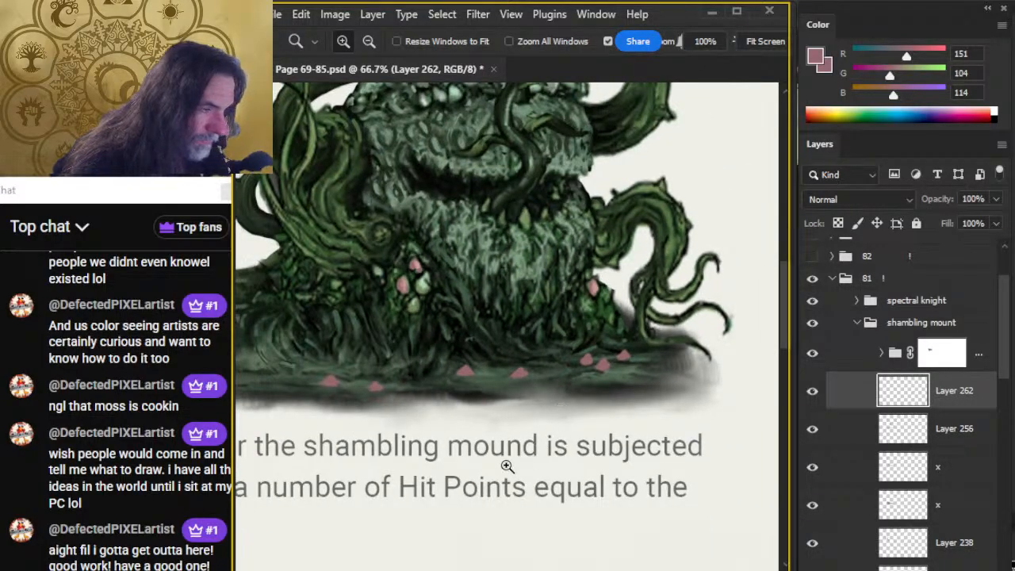
drag(472, 442, 528, 401)
click(357, 360)
drag(375, 351, 477, 338)
key(b)
drag(386, 285, 385, 298)
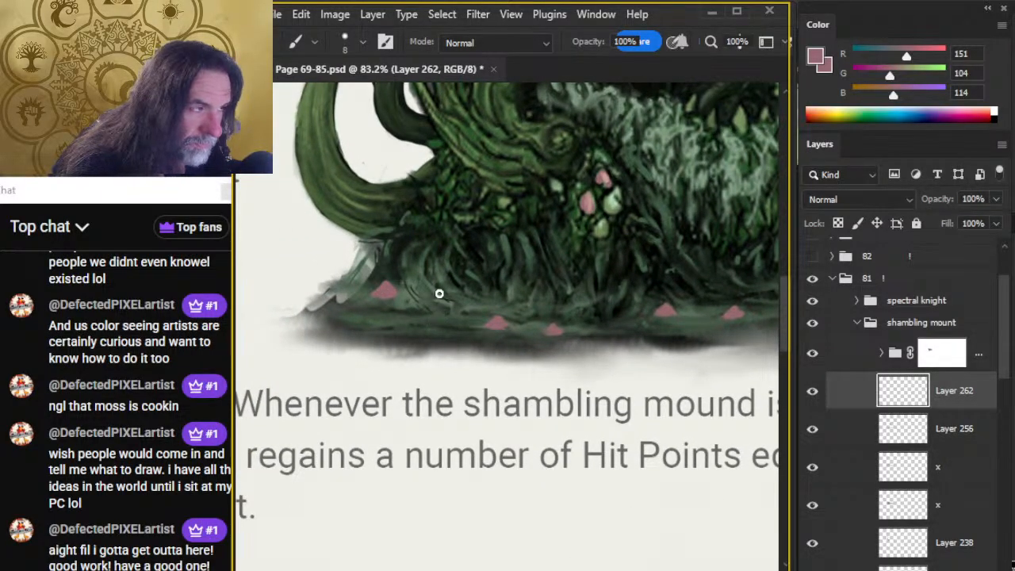
drag(449, 299, 443, 295)
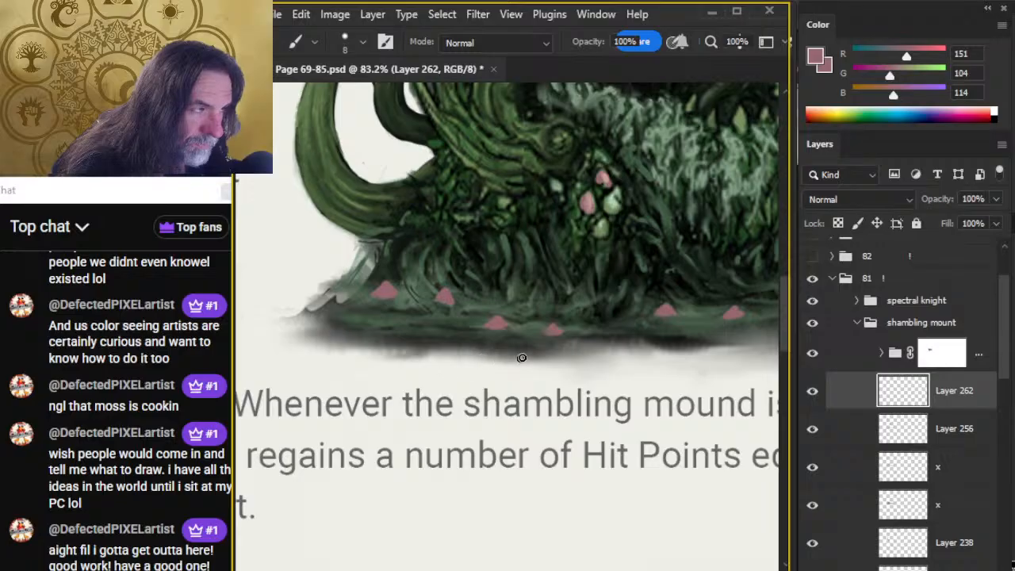
key(alt)
key(r)
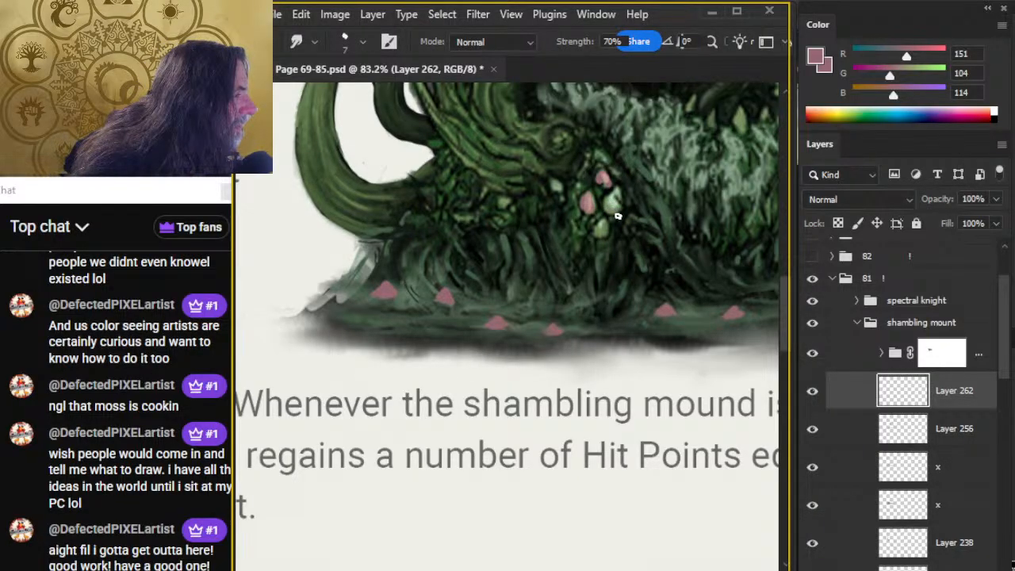
Sample pale green from a pod on the mound and dab 7 px highlights on the left and central mushroom caps.
key(b)
alt+click(615, 214)
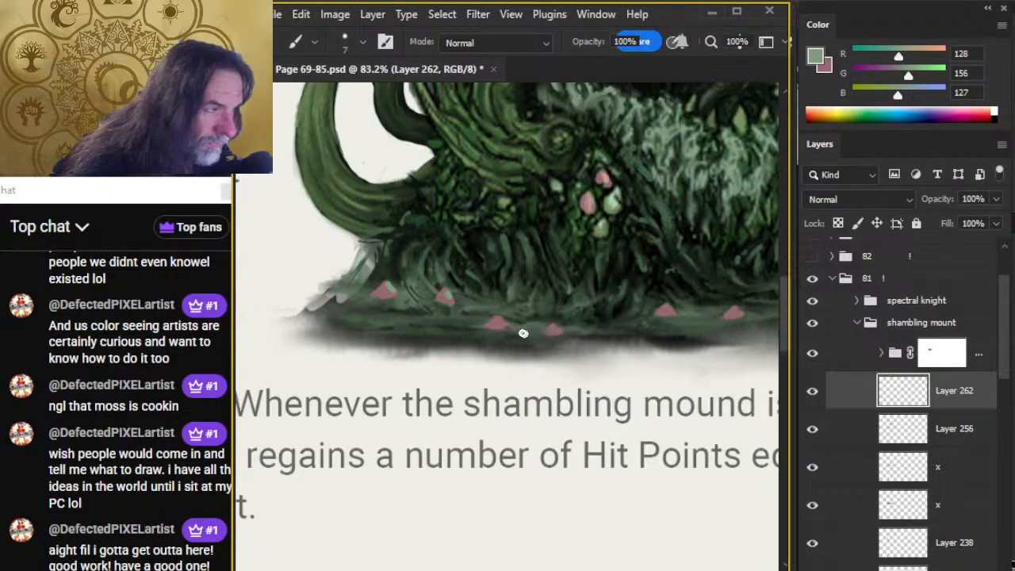
drag(556, 329, 560, 335)
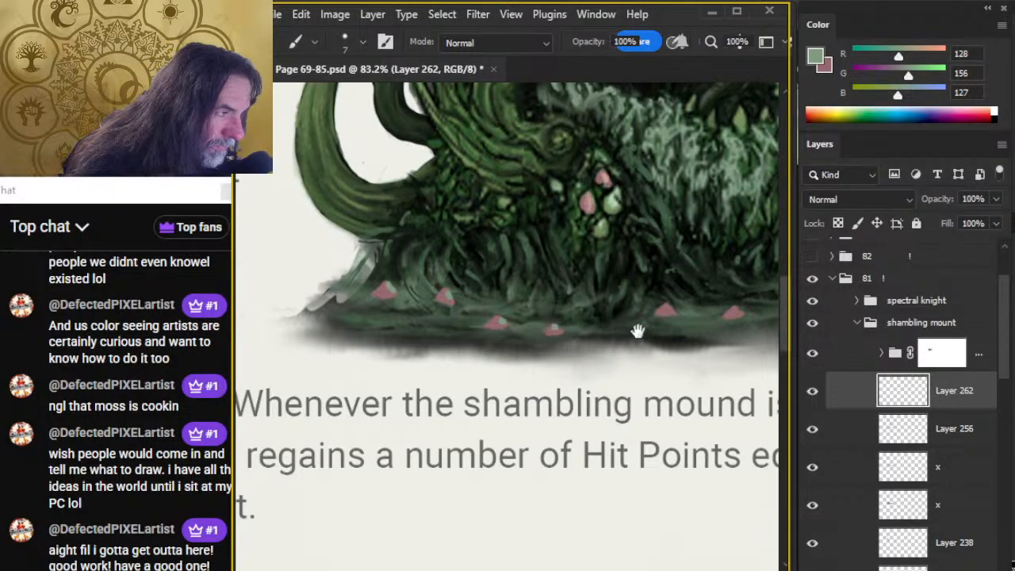
drag(638, 332, 518, 340)
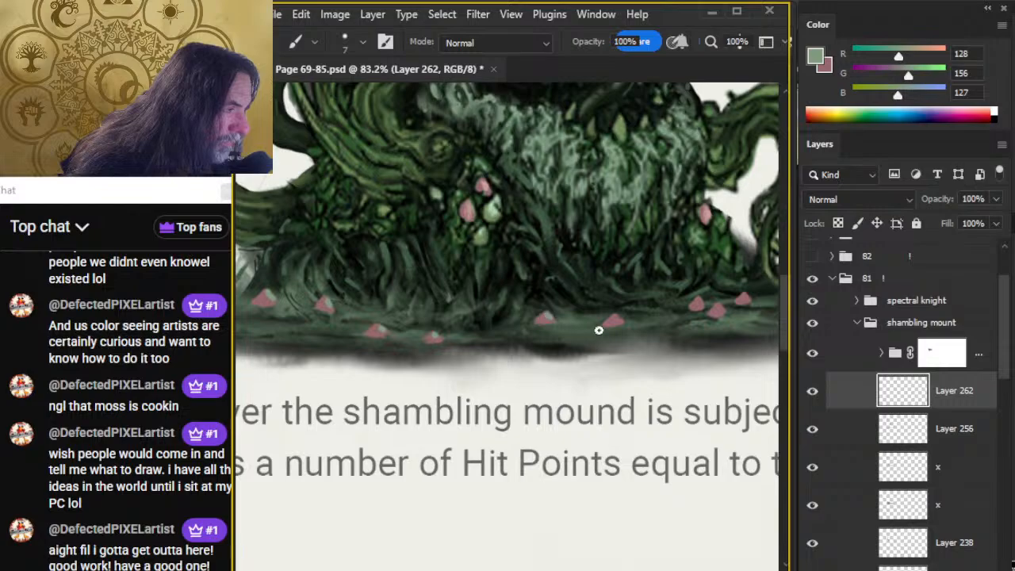
drag(615, 320, 609, 323)
Paint a larger pink mushroom cap at the mound's foot, and add pale green highlights to it and the remaining right-hand caps.
key(x)
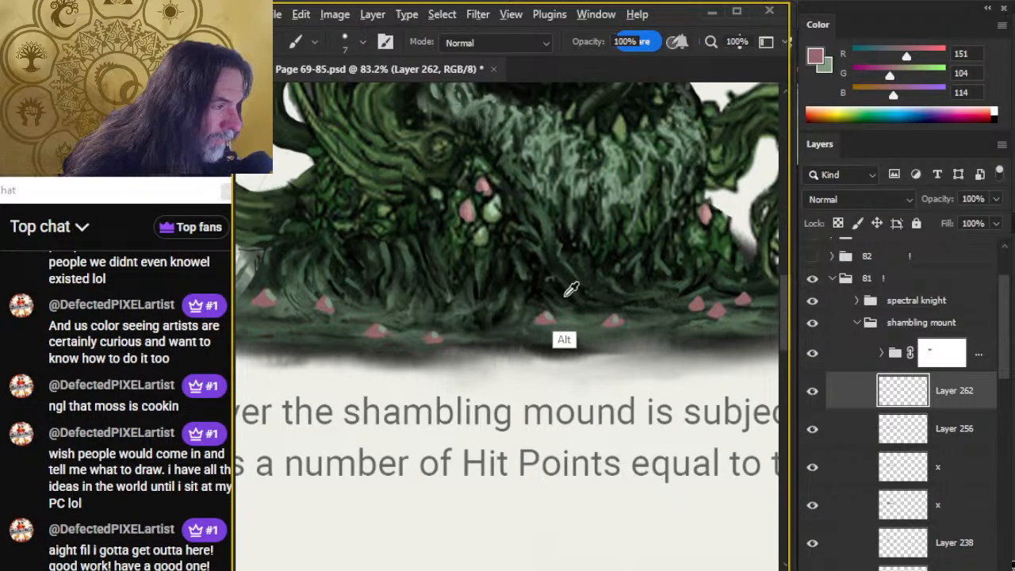
alt+click(541, 321)
drag(543, 323, 545, 320)
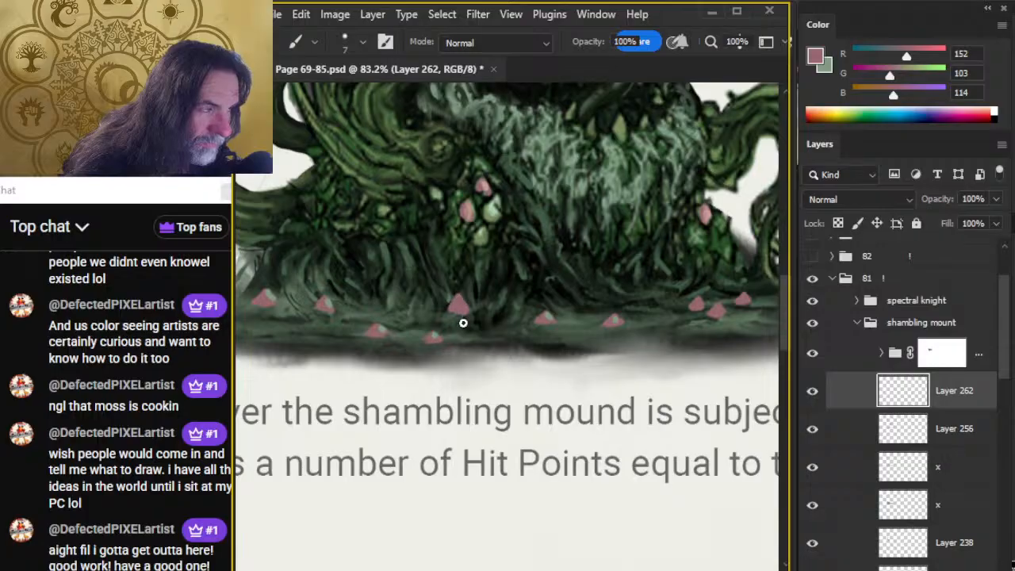
key(x)
drag(607, 351, 510, 350)
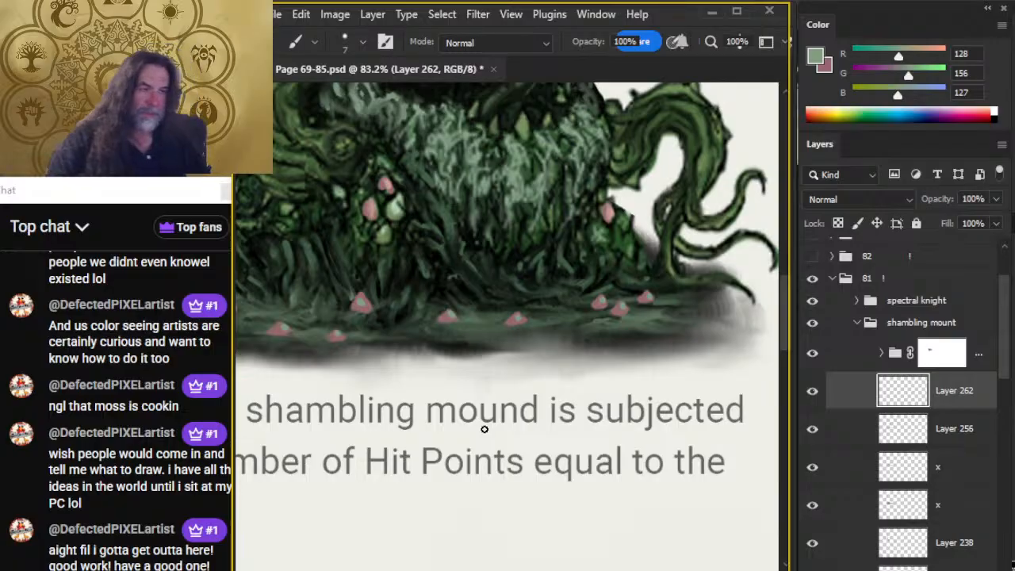
Blend the pale green highlights into all the ground mushroom caps with a 6 px Smudge brush at 70% strength.
key(z)
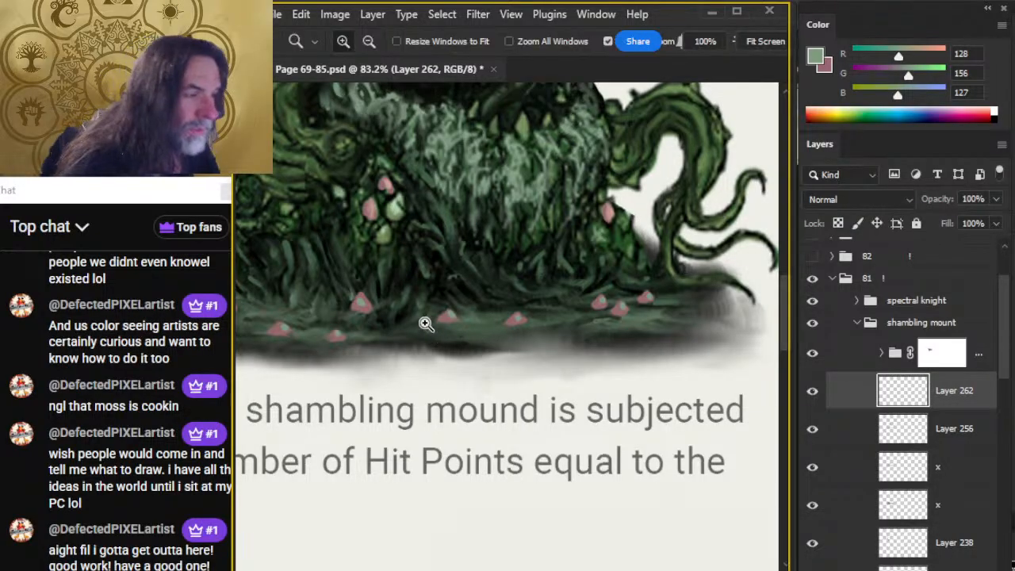
drag(423, 324, 471, 340)
key(r)
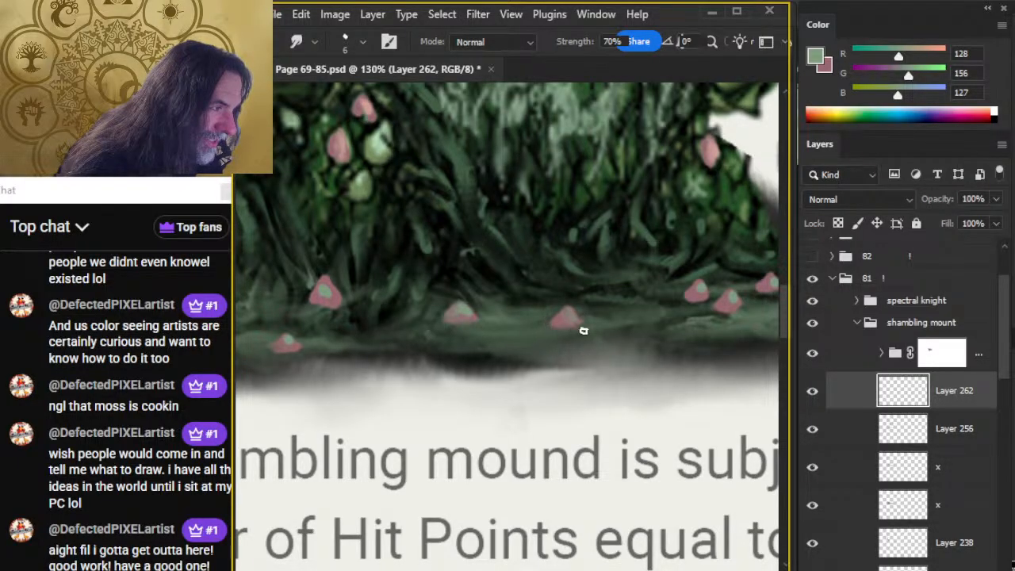
drag(611, 346, 453, 385)
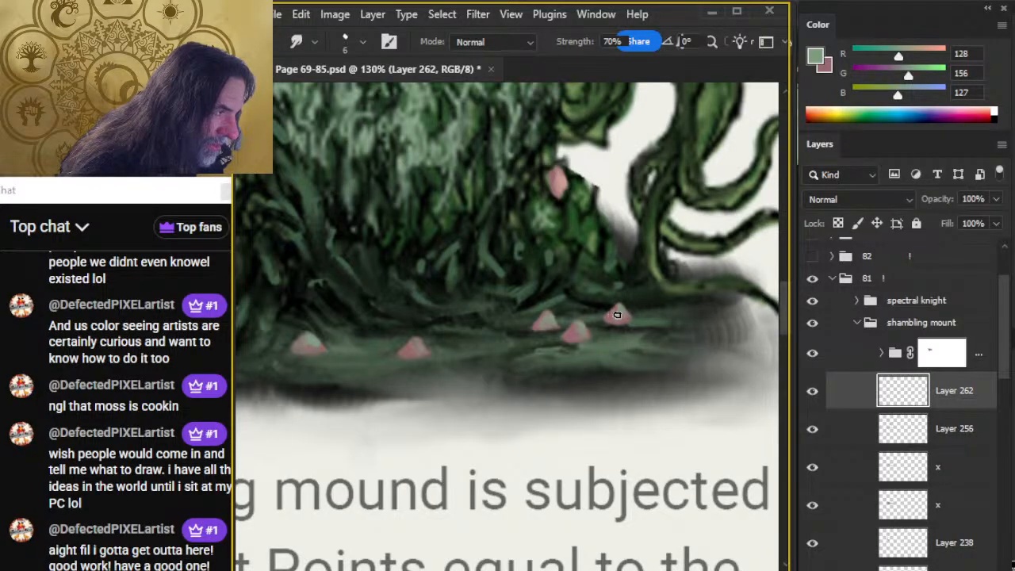
drag(437, 404, 673, 393)
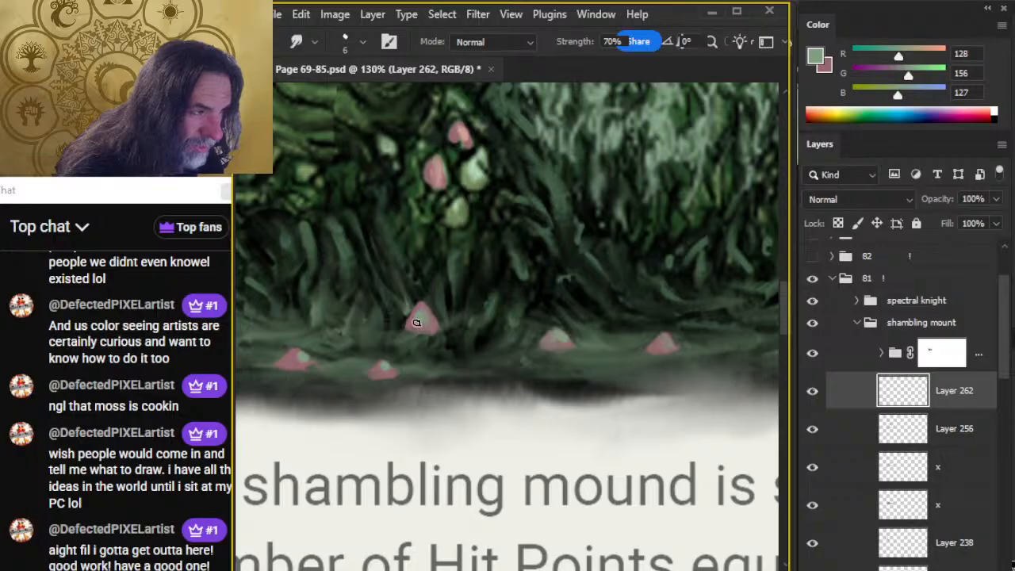
drag(420, 311, 417, 340)
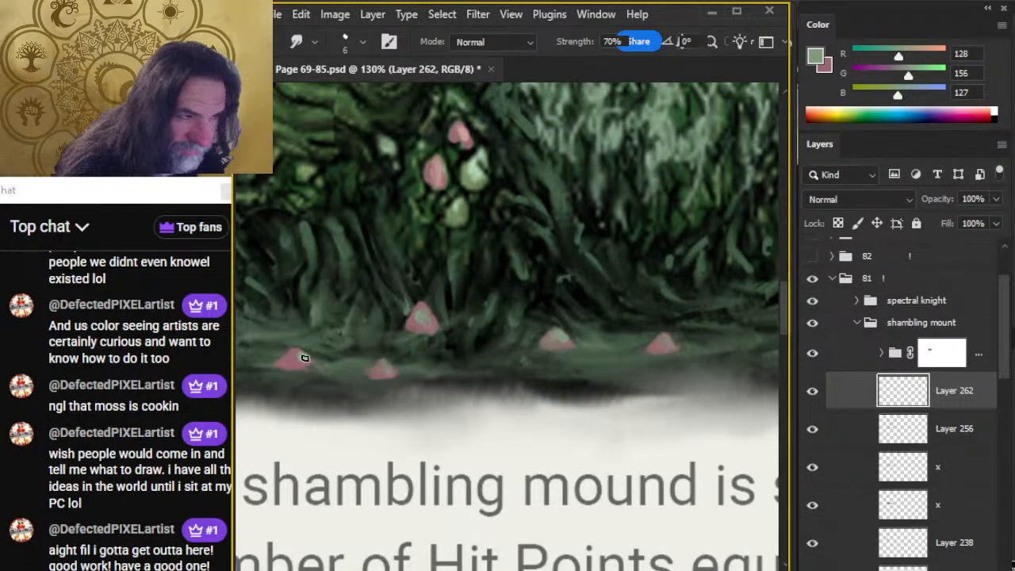
drag(305, 358, 480, 382)
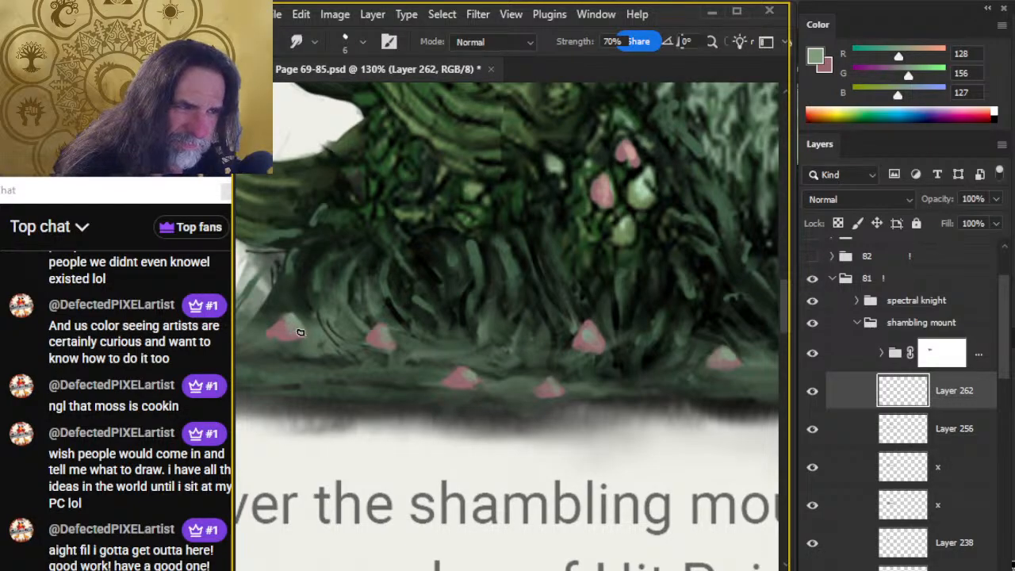
Sample a near-black from the mound and add a new layer directly above Layer 256, beneath the mushroom caps.
key(x)
key(b)
alt+click(462, 309)
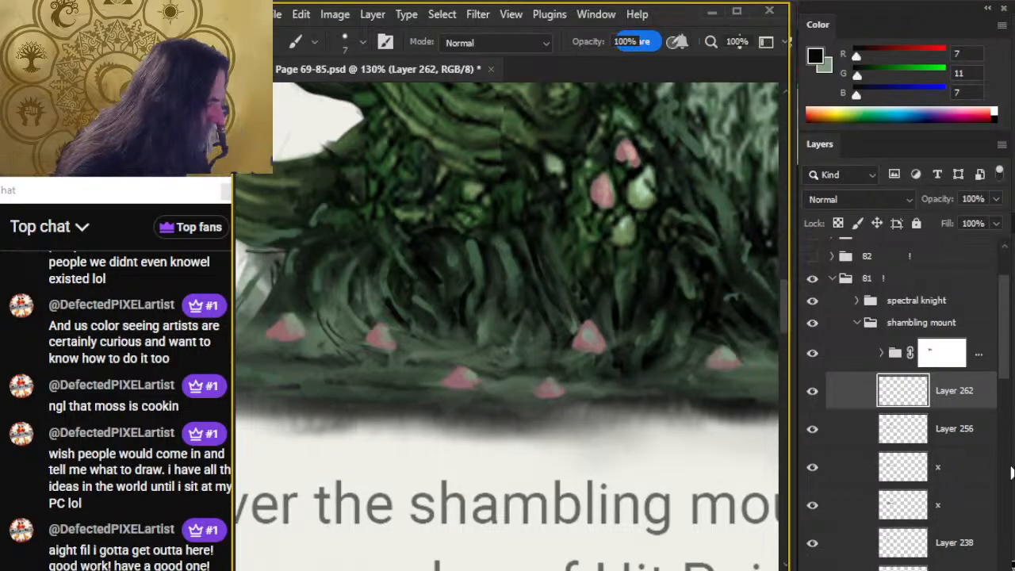
click(957, 435)
key(ctrl+shift+alt+n)
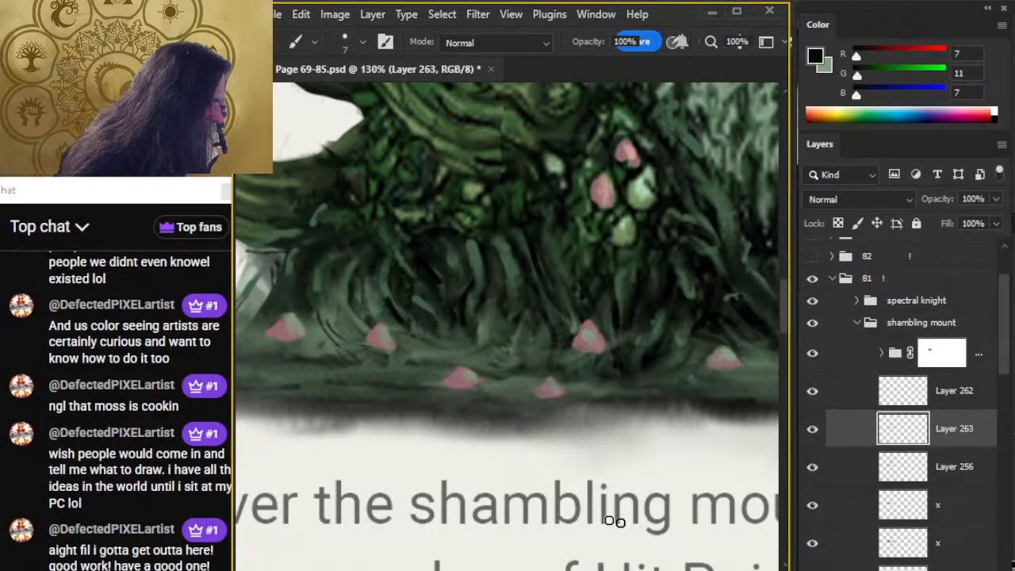
Paint dark stems under the two leftmost mushroom caps with a 7 px brush and smudge their bases into the ground.
mouse_move(285, 358)
mouse_down()
mouse_move(293, 372)
mouse_move(287, 361)
mouse_up()
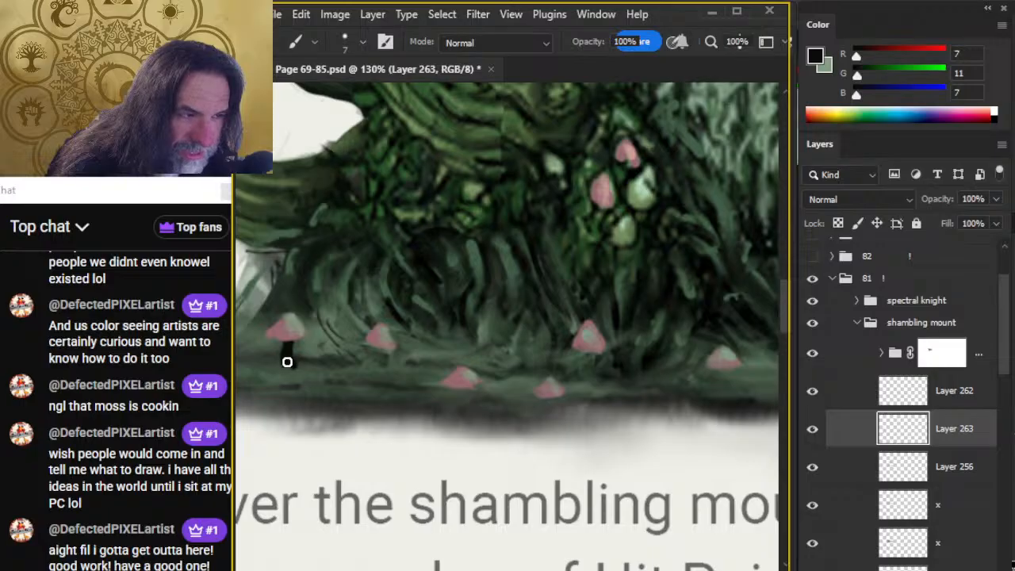
key(r)
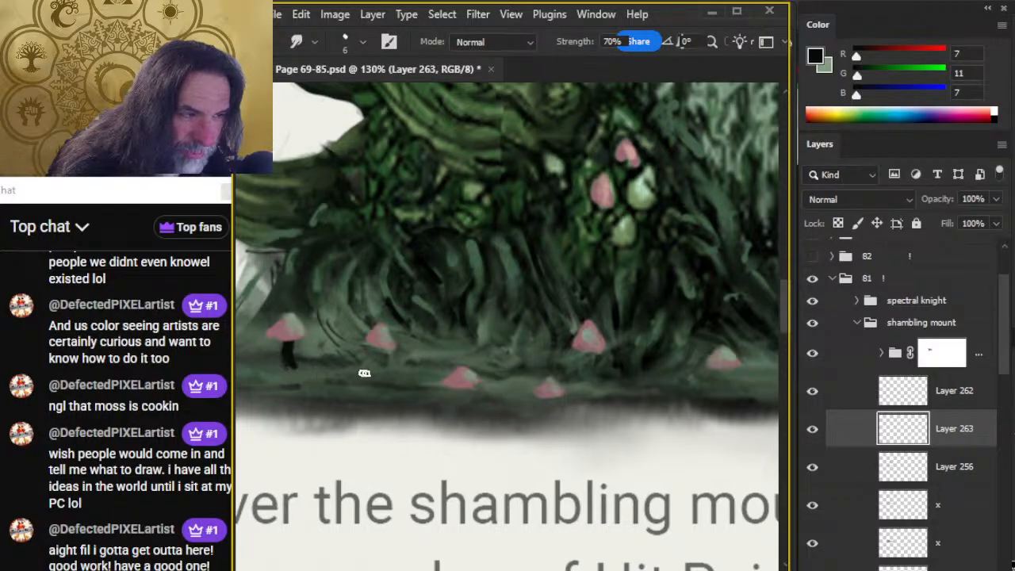
key(b)
mouse_move(380, 344)
mouse_down()
mouse_move(381, 374)
mouse_move(390, 351)
mouse_up()
key(r)
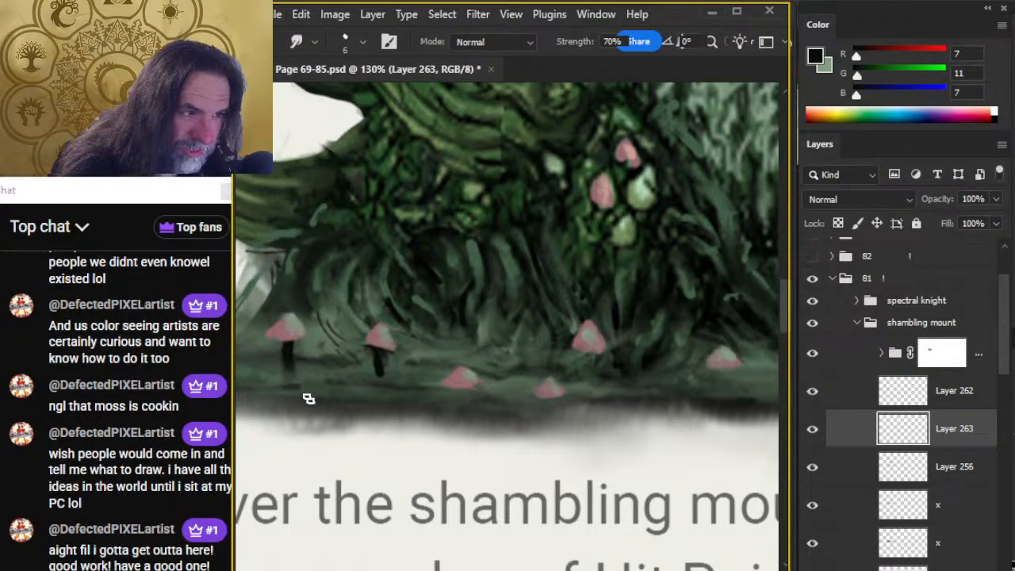
drag(382, 368, 381, 384)
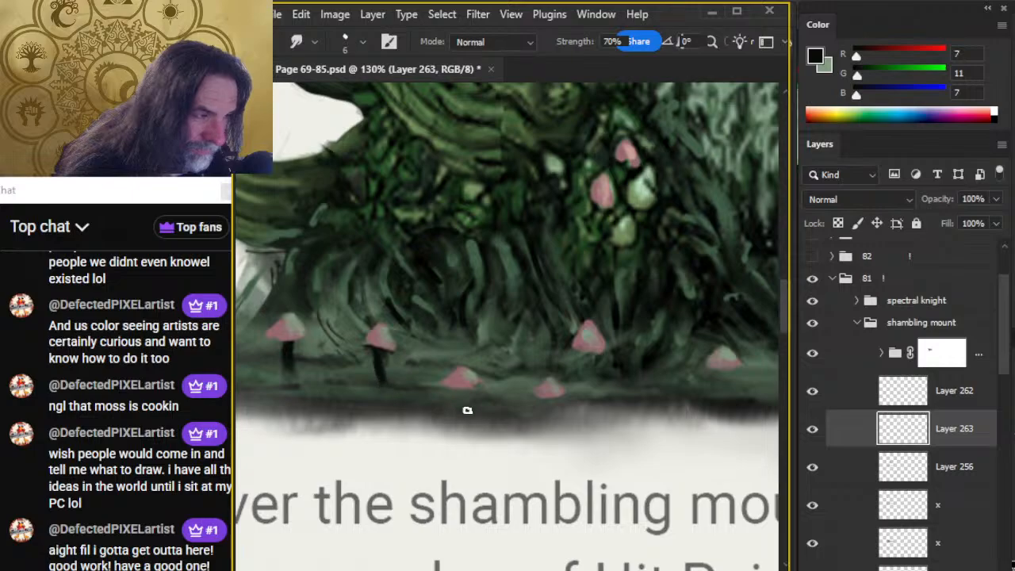
Paint dark stems under the two lowest caps and the large cap with a 3 px brush, smudging their bases at 70% strength.
key(b)
drag(462, 388, 465, 397)
key(r)
key(7)
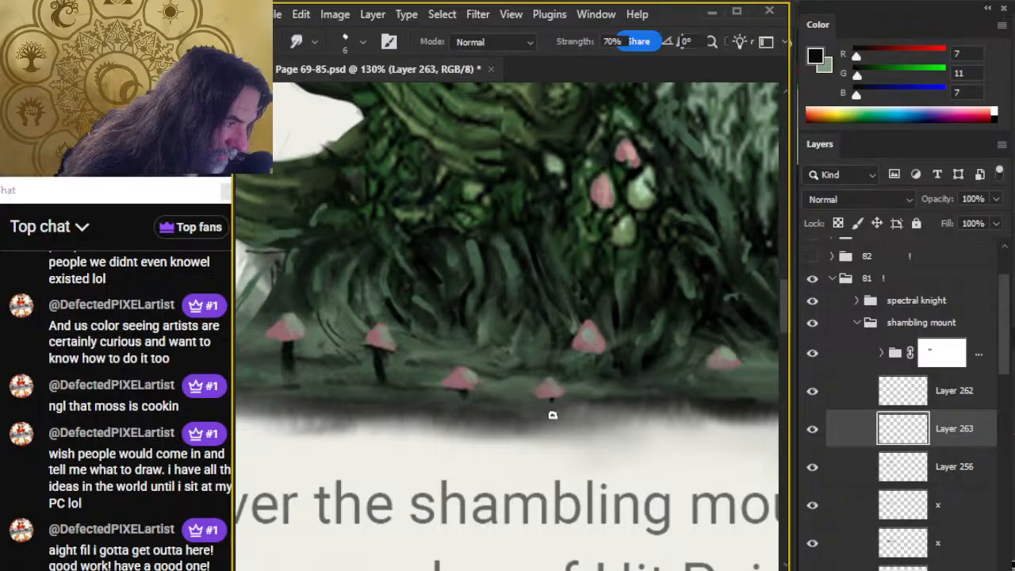
key(b)
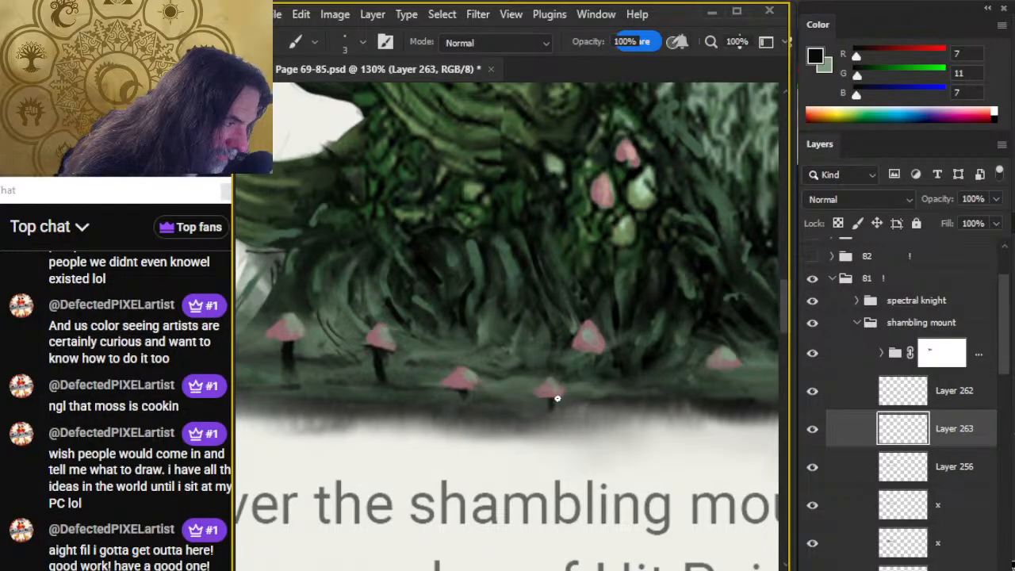
key(r)
key(b)
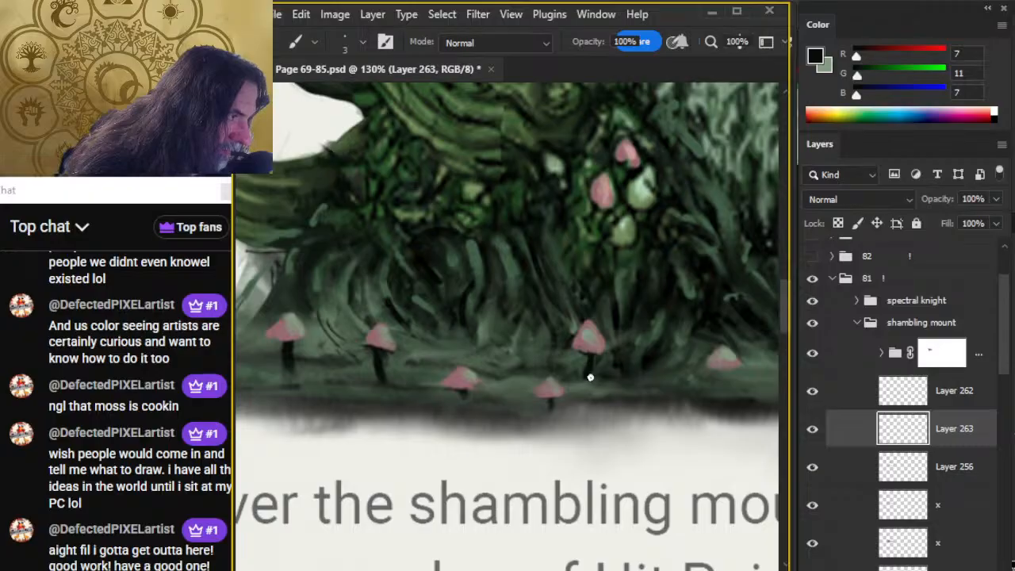
key(r)
Refine the large mushroom's dark stem and paint one under the next cap to its right, smudging both into the ground.
mouse_move(591, 367)
mouse_down()
mouse_move(587, 387)
mouse_move(435, 347)
mouse_up()
key(b)
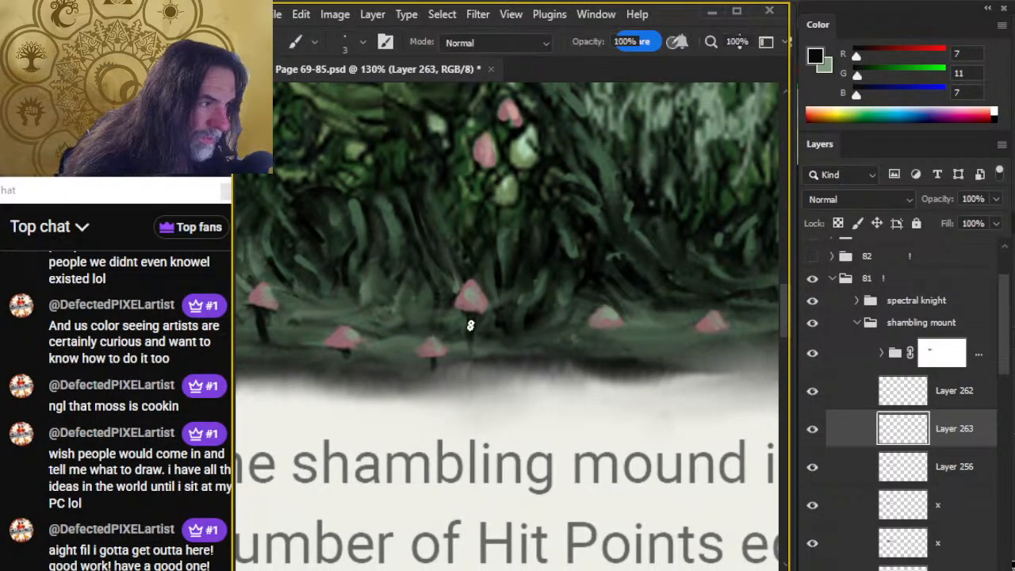
key(r)
key(b)
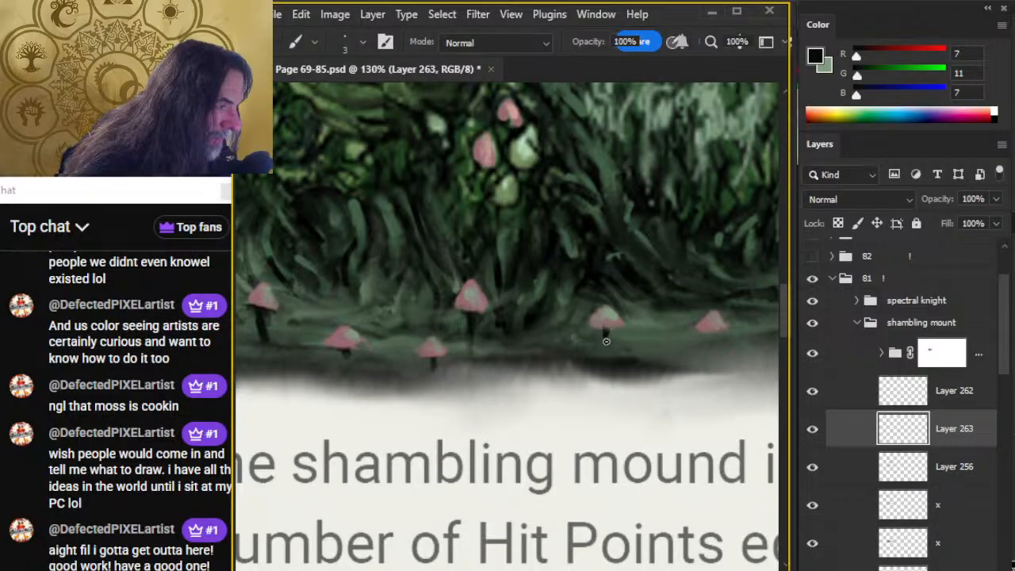
key(r)
mouse_move(605, 336)
mouse_down()
mouse_move(605, 346)
mouse_move(445, 365)
mouse_up()
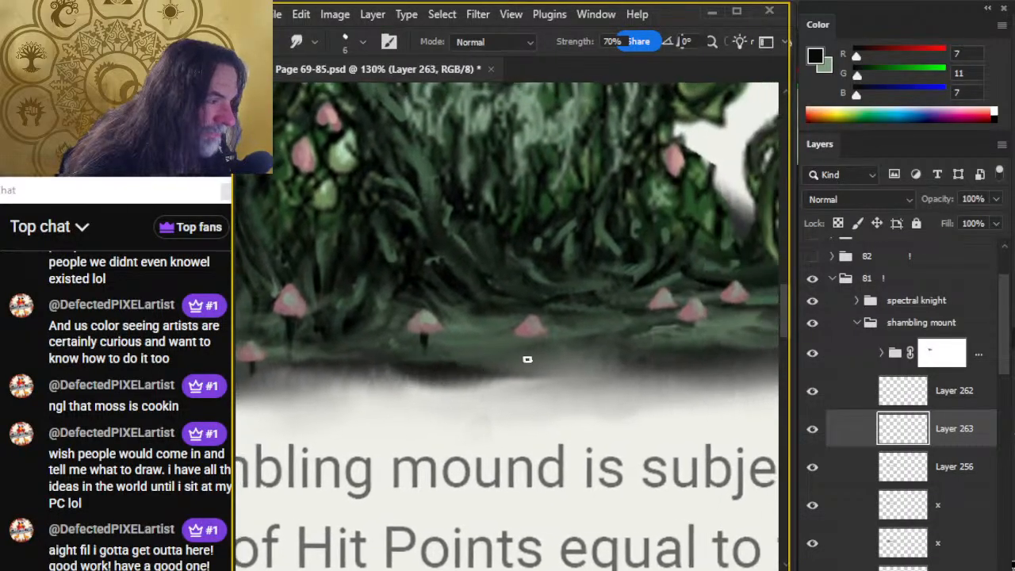
Paint dark stems under the four remaining right-hand mushroom caps and smudge their bases into the ground.
key(b)
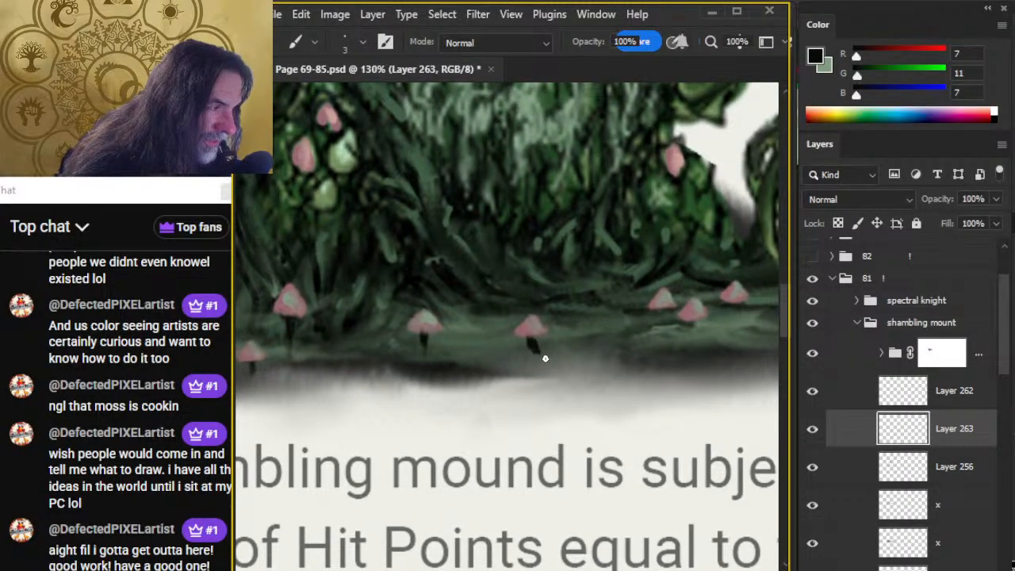
key(r)
drag(536, 350, 538, 356)
drag(566, 376, 456, 398)
key(b)
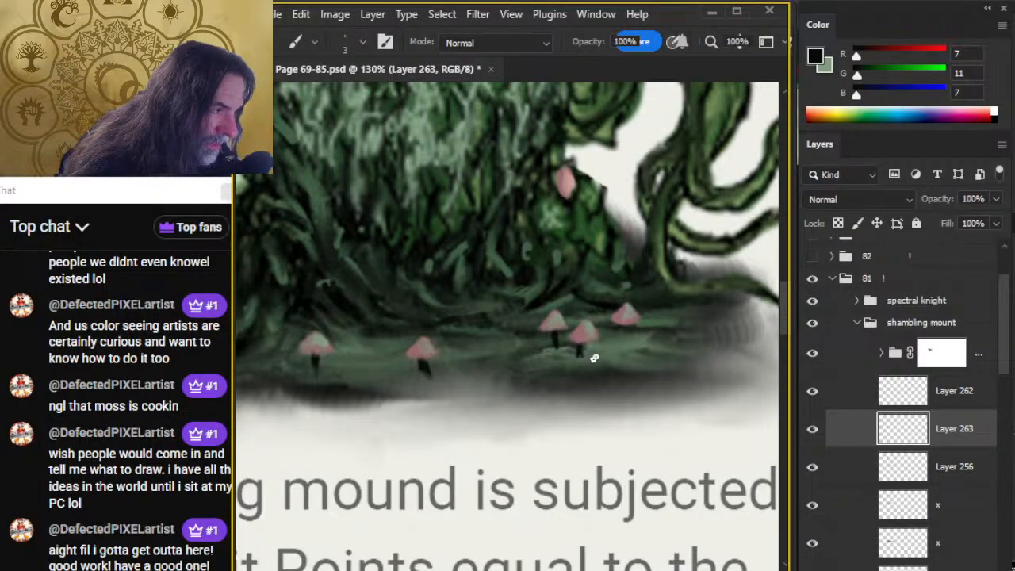
key(r)
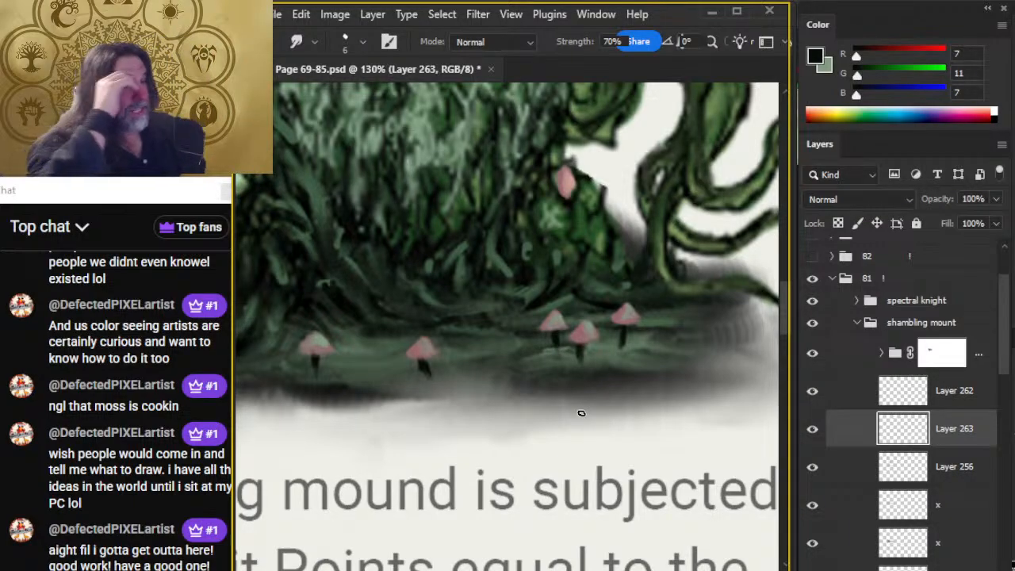
Sample the pale green (RGB 146, 173, 149) from the mushrooms on top of the mound's head.
drag(506, 323, 571, 512)
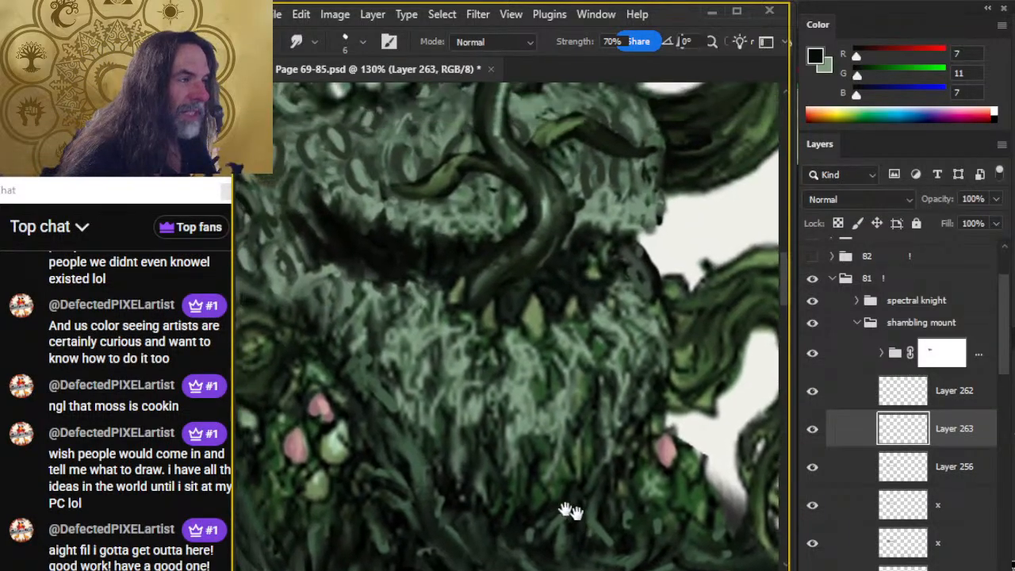
drag(495, 230, 513, 406)
key(b)
alt+click(419, 210)
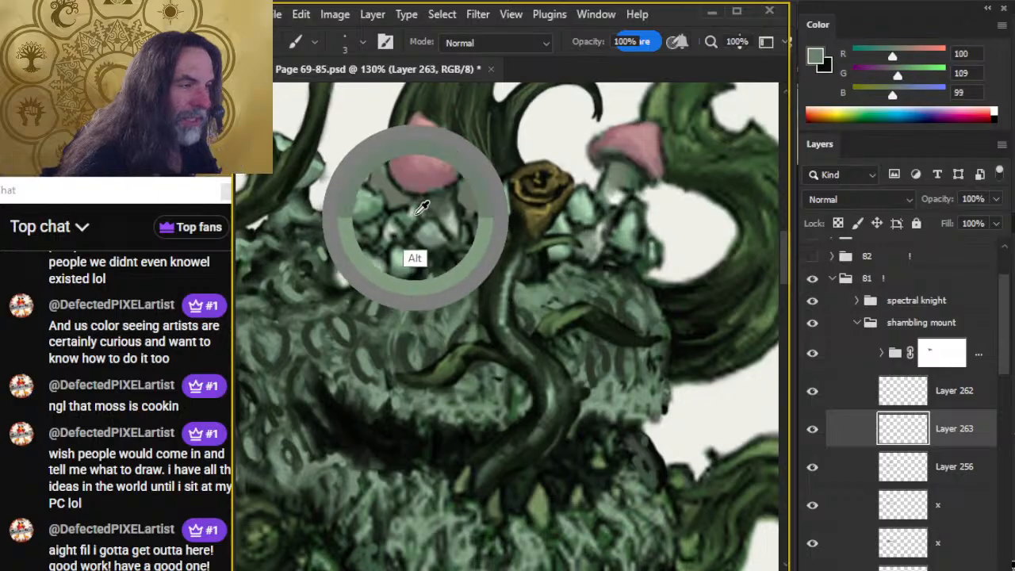
alt+click(415, 209)
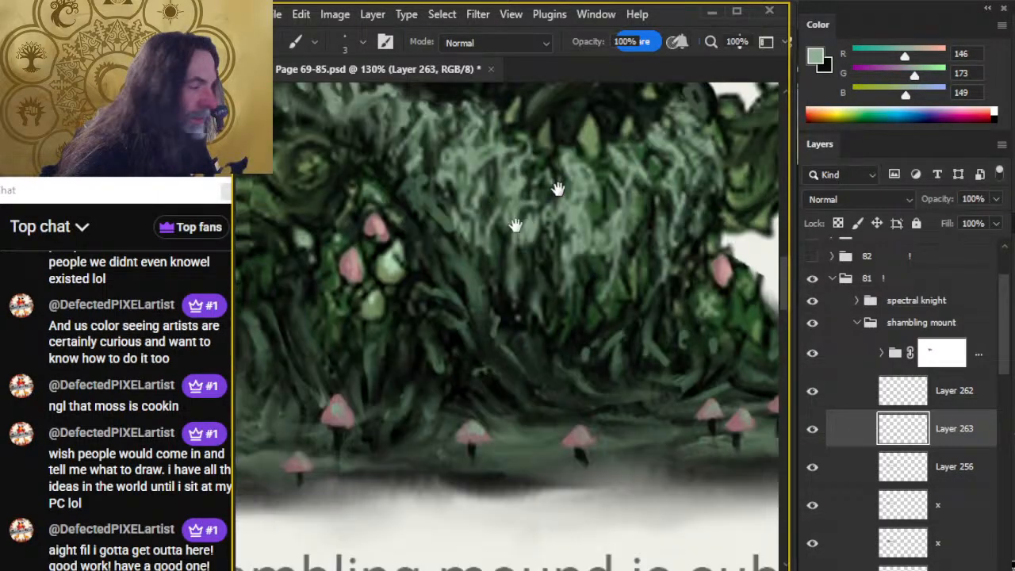
Paint pale green highlights on the stems of the two mushrooms just right of the large one, and blend them with the Smudge tool.
scroll(555, 186, down, 8)
drag(490, 279, 453, 335)
drag(437, 231, 519, 254)
key(r)
drag(452, 222, 453, 254)
key(b)
key(r)
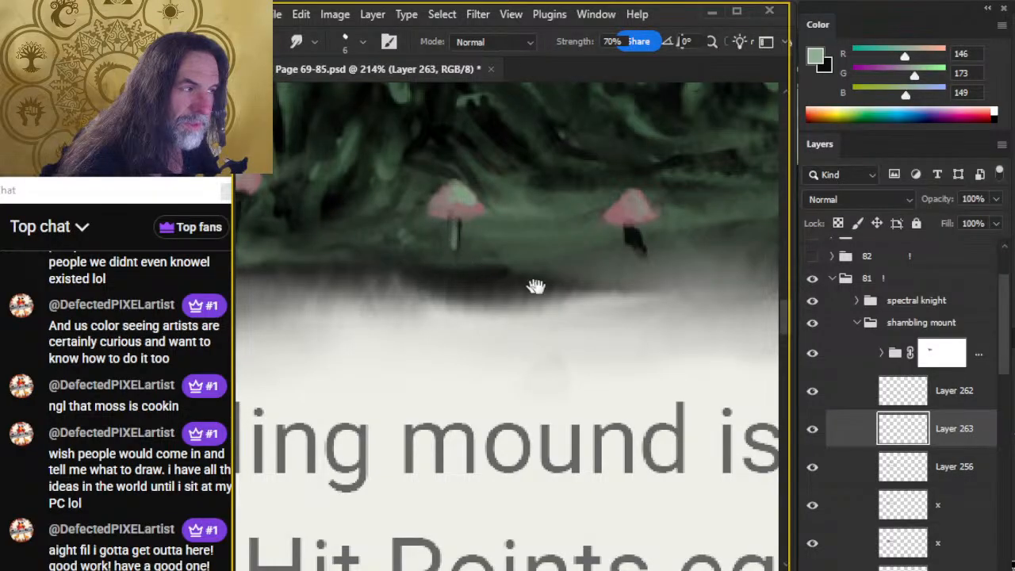
drag(570, 311, 440, 321)
key(b)
key(r)
mouse_move(504, 256)
mouse_down()
mouse_move(498, 241)
mouse_move(508, 259)
mouse_up()
Add pale green highlights to the stems of the three clustered right-hand mushrooms and smudge them in.
drag(527, 332, 368, 358)
key(b)
key(r)
mouse_move(559, 223)
mouse_down()
mouse_move(564, 252)
mouse_move(599, 251)
mouse_up()
key(b)
key(r)
drag(599, 251, 600, 258)
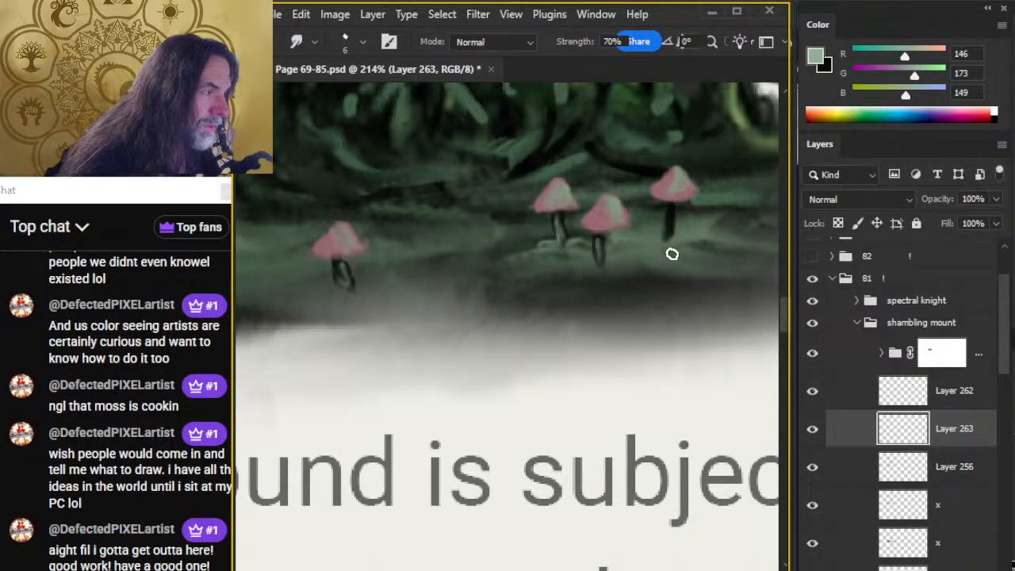
key(b)
key(r)
drag(672, 222, 669, 244)
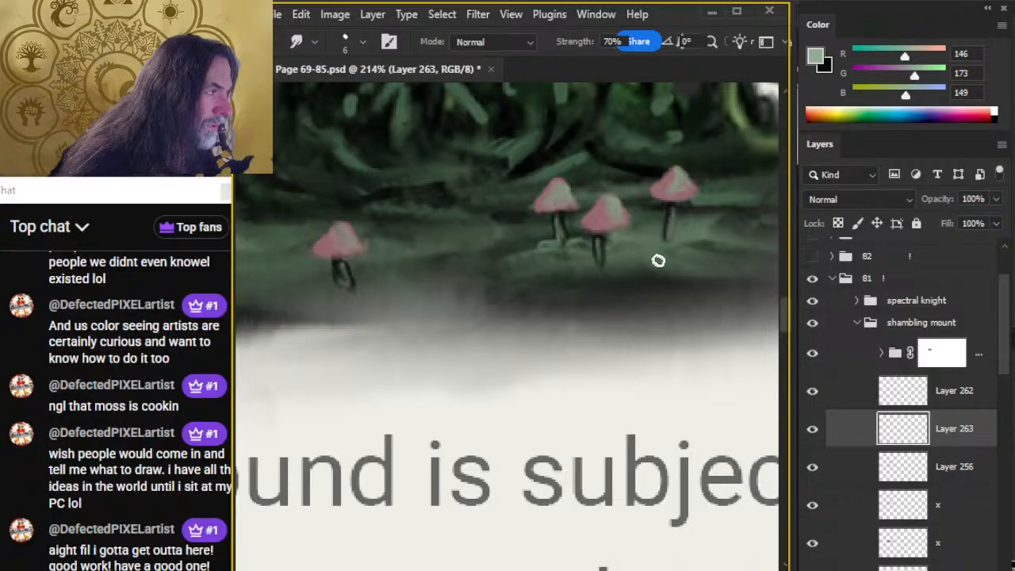
Highlight the large mushroom's stem in pale green and smudge it into the dark base.
key(z)
drag(626, 330, 485, 390)
key(r)
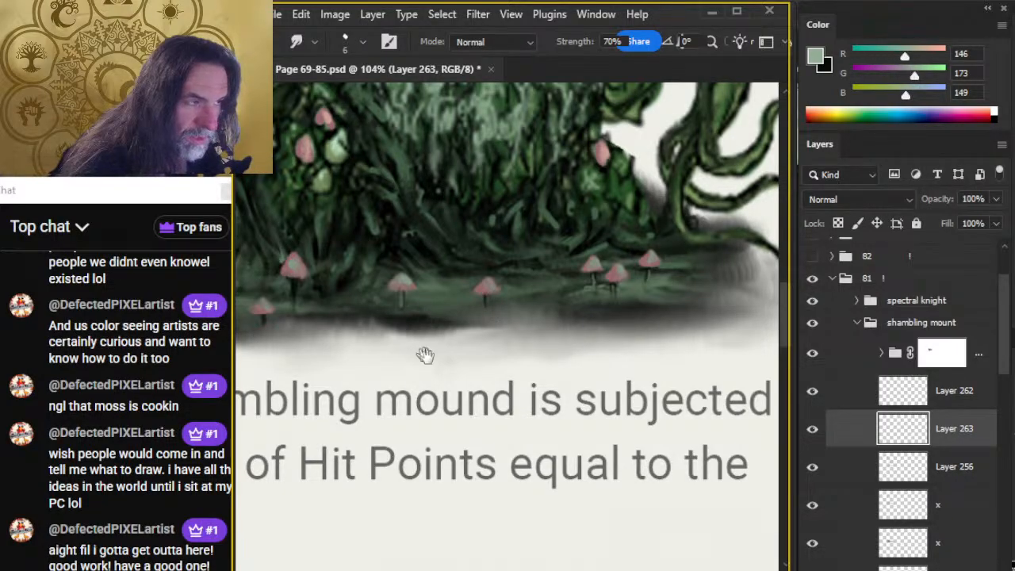
scroll(412, 341, up, 1)
key(b)
key(r)
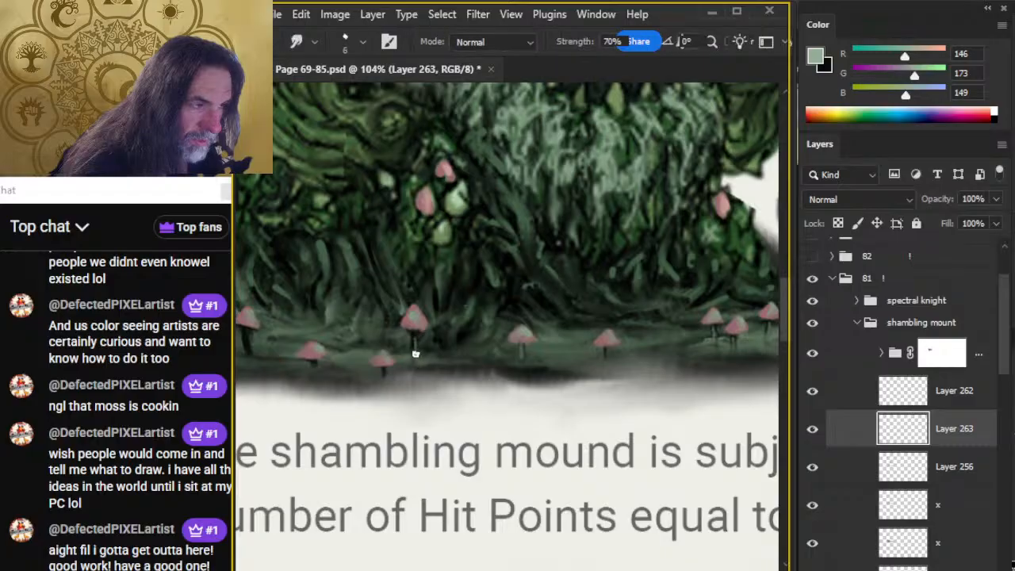
Paint pale green stem highlights under the two lowest mushroom caps and blend them with a 6 px Smudge brush.
key(b)
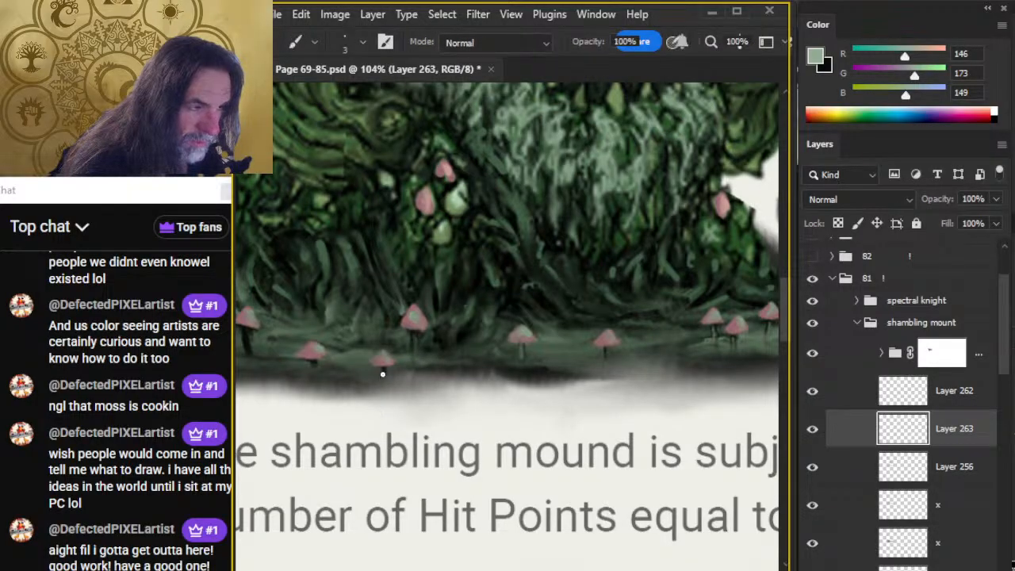
drag(383, 367, 384, 375)
key(r)
key(b)
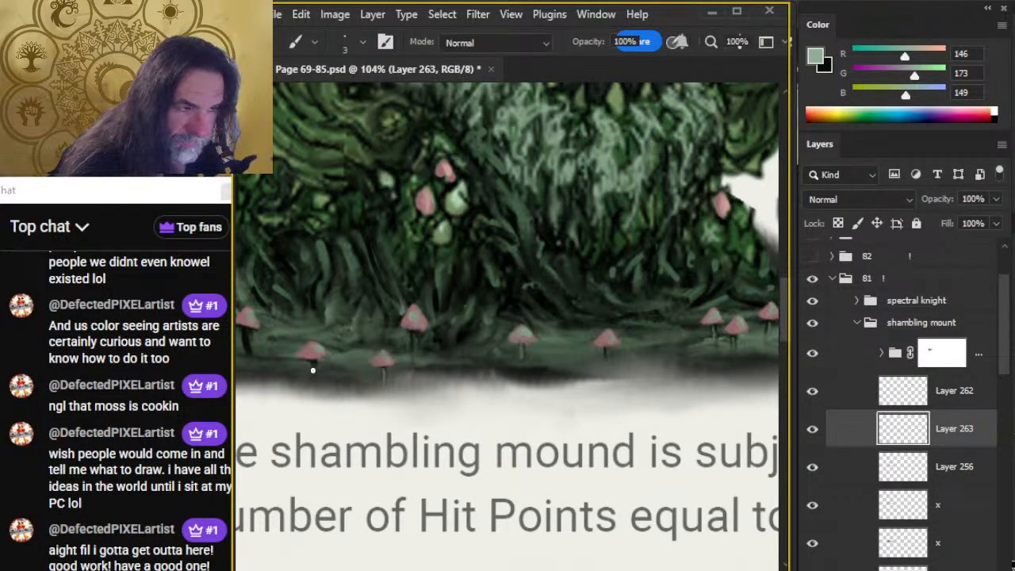
key(r)
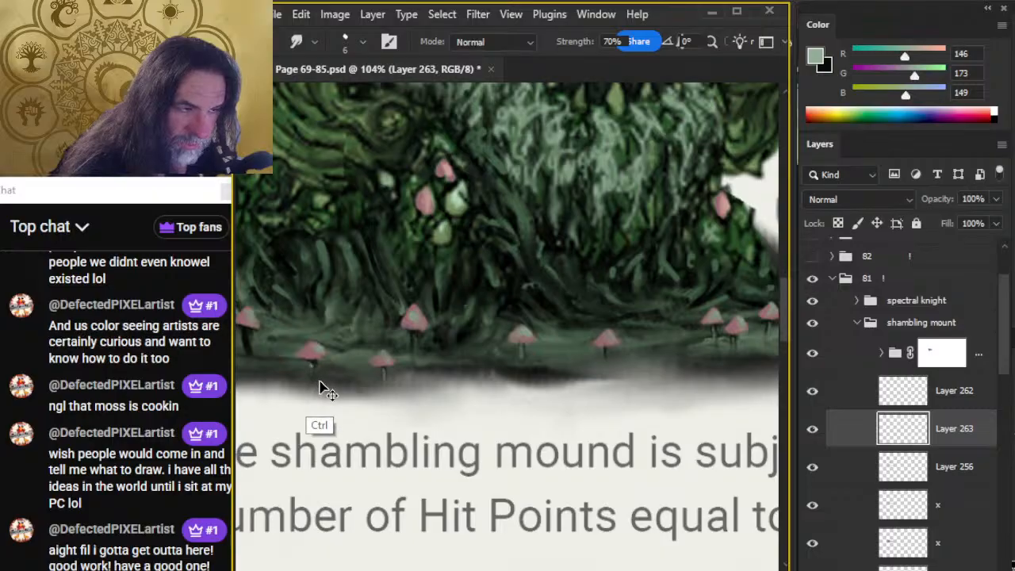
key(b)
key(r)
mouse_move(313, 363)
mouse_down()
mouse_move(314, 375)
mouse_move(467, 413)
mouse_up()
Highlight the stems of the two leftmost mushrooms in pale green and smudge the strokes.
key(b)
key(r)
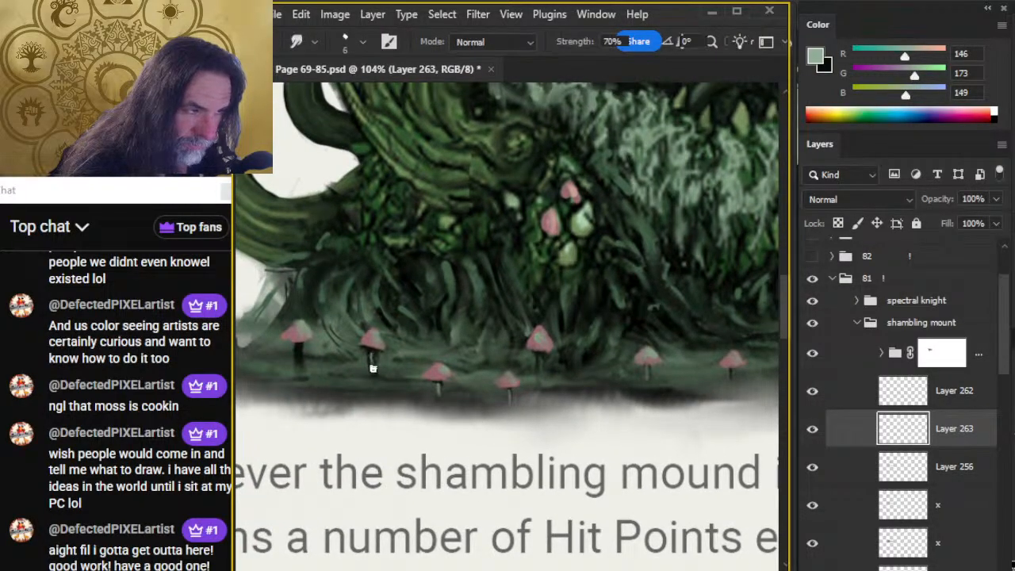
key(b)
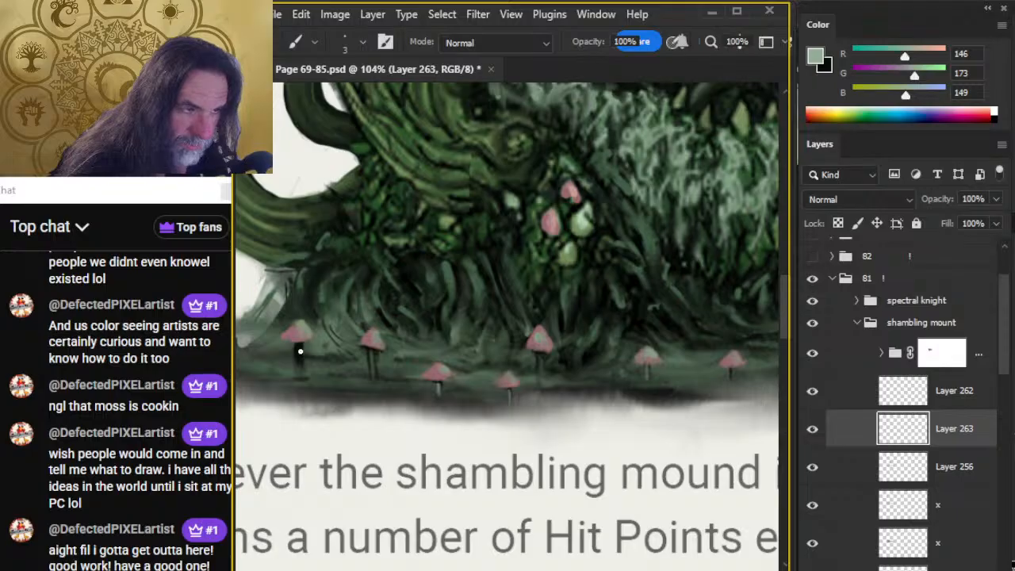
key(r)
On Layer 262, paint two small caps between the two leftmost mushrooms in sampled pink (RGB 151, 104, 114), trimming their edges with the Eraser.
key(ctrl+space)
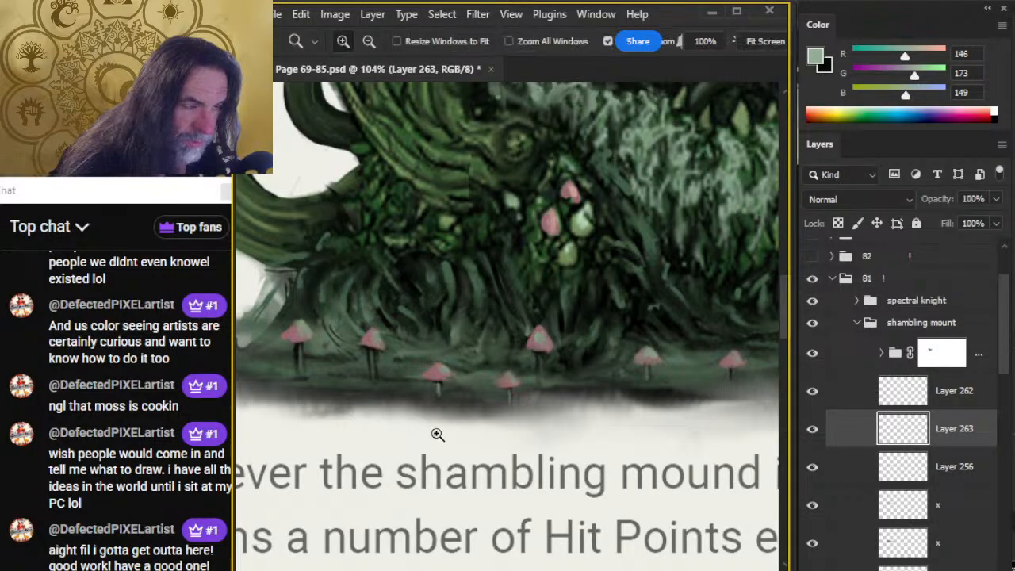
drag(426, 432, 376, 424)
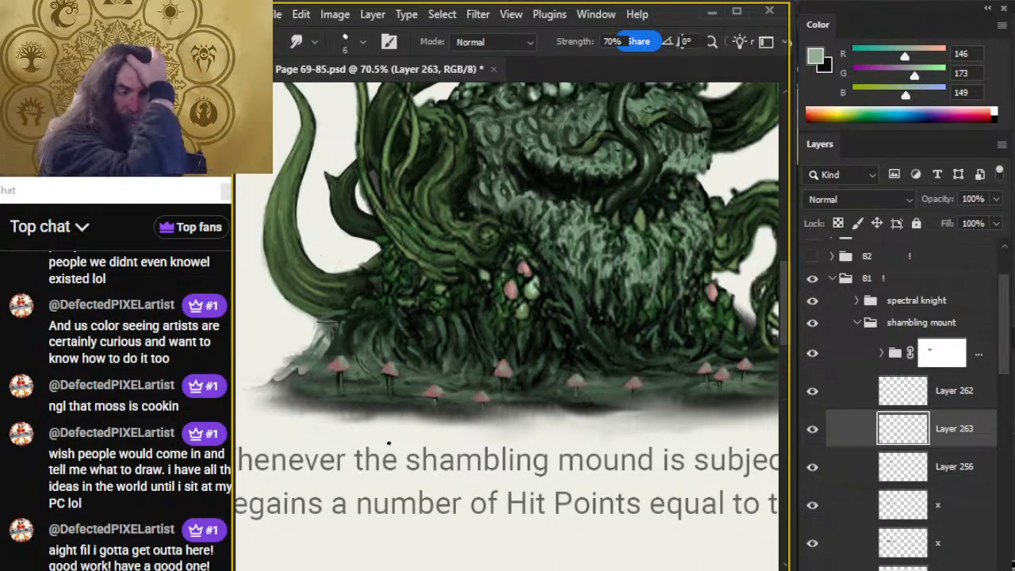
key(alt+bracketright)
key(ctrl+space)
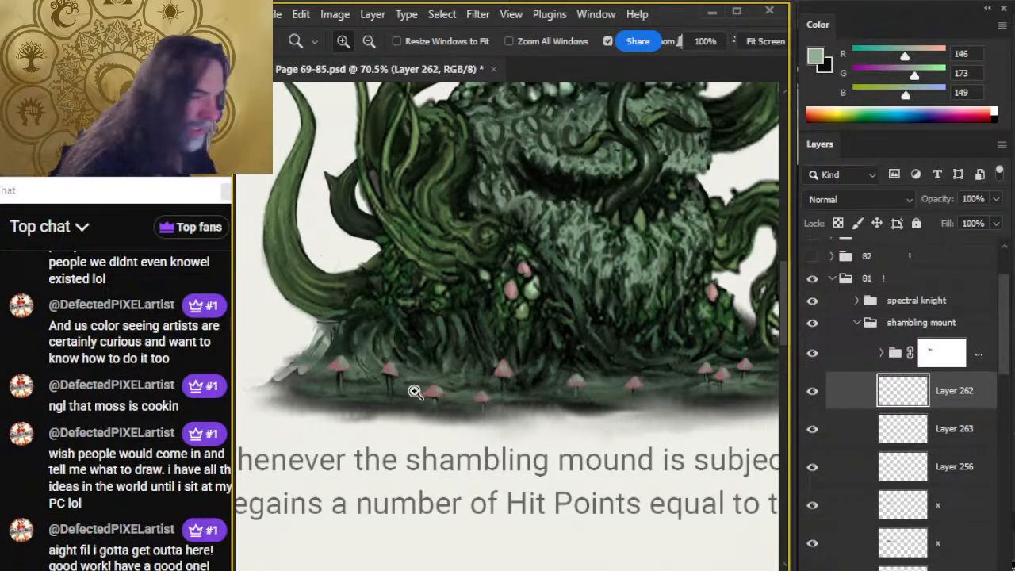
drag(383, 383, 440, 401)
key(b)
alt+click(390, 350)
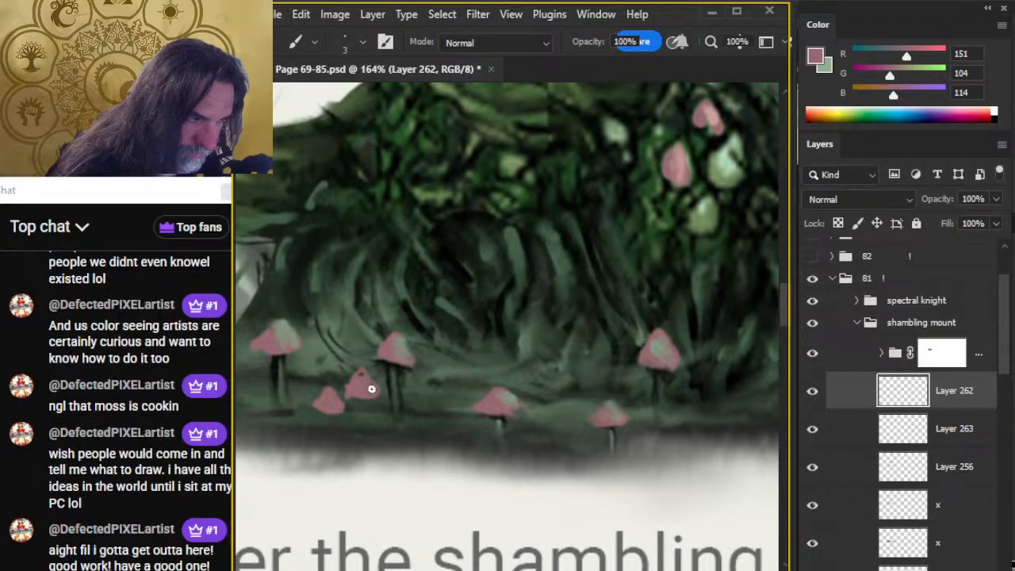
key(e)
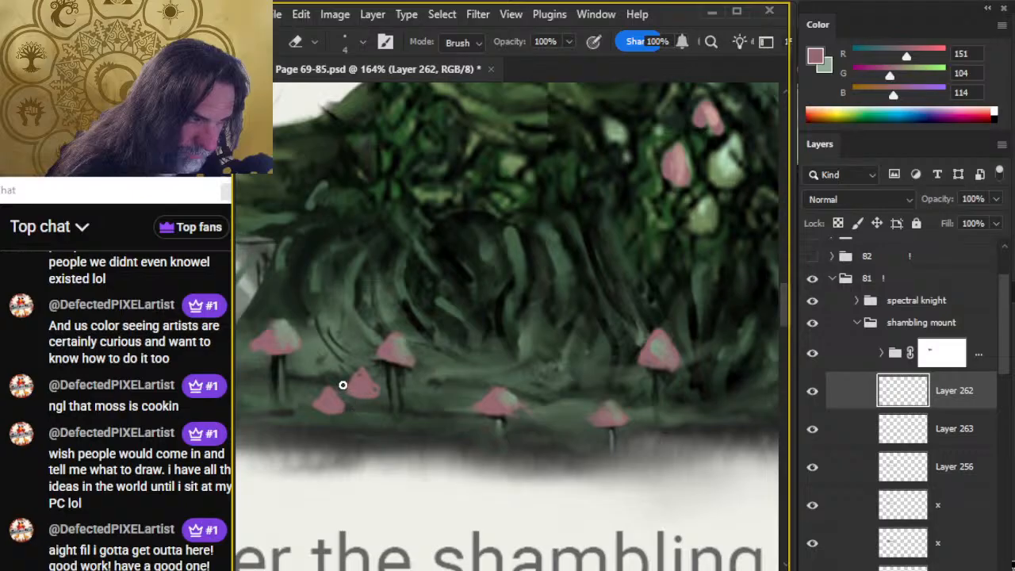
key(b)
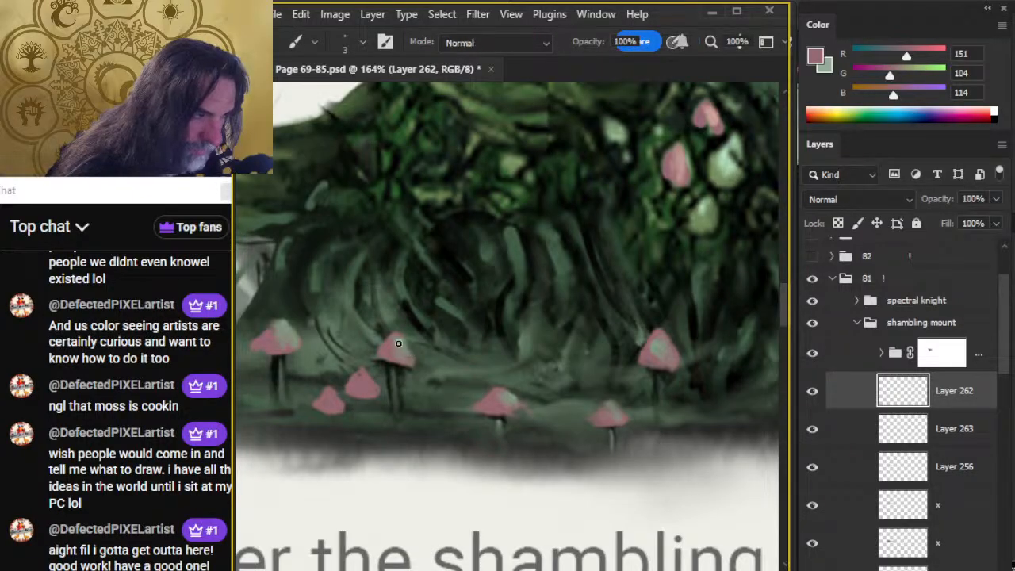
Add sampled pale green highlights (RGB 129, 148, 125) to the two new caps and smudge them into the pink.
alt+click(285, 318)
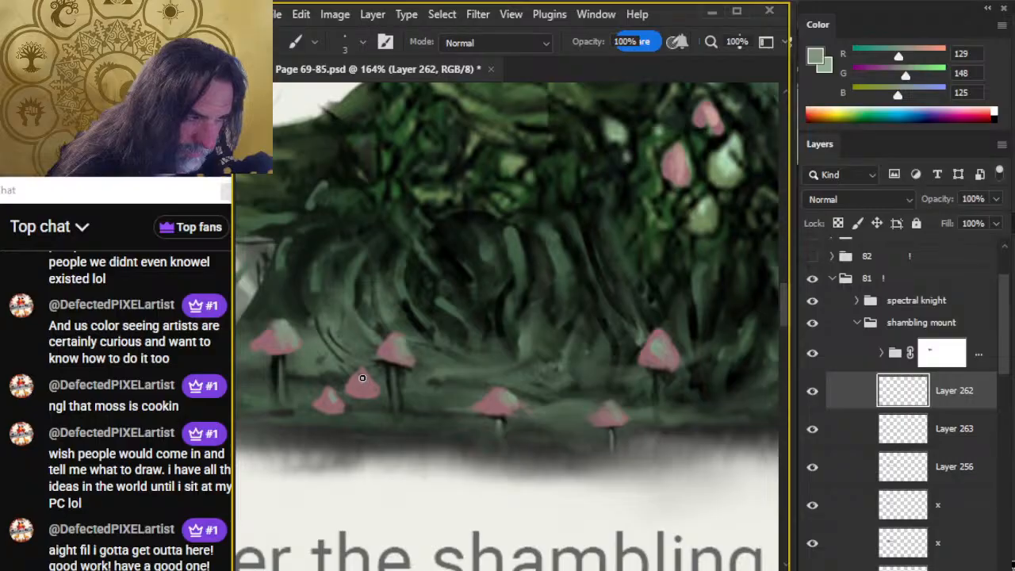
key(r)
drag(335, 400, 332, 393)
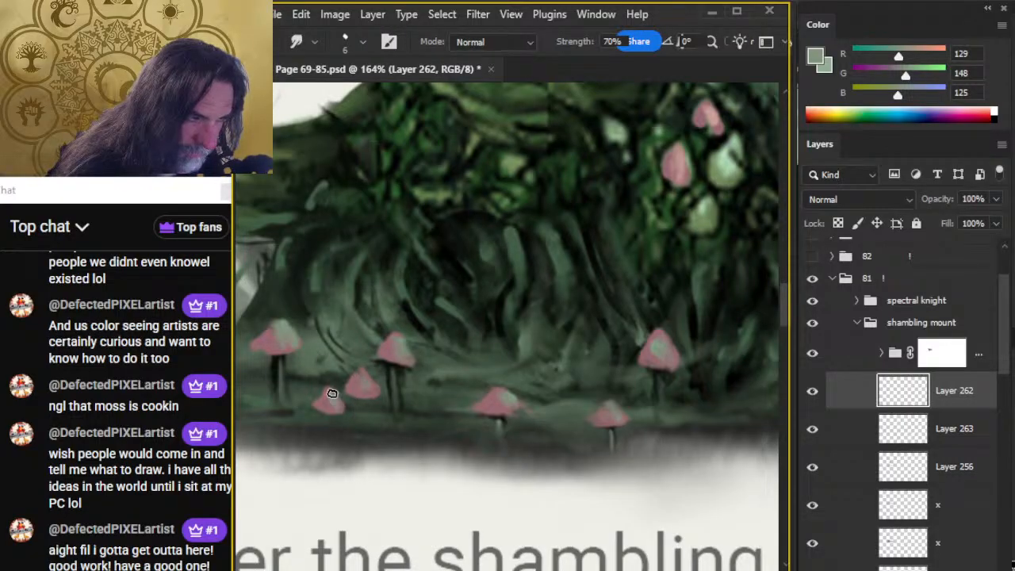
mouse_move(566, 394)
mouse_down()
mouse_move(426, 341)
mouse_move(405, 383)
mouse_up()
key(b)
key(x)
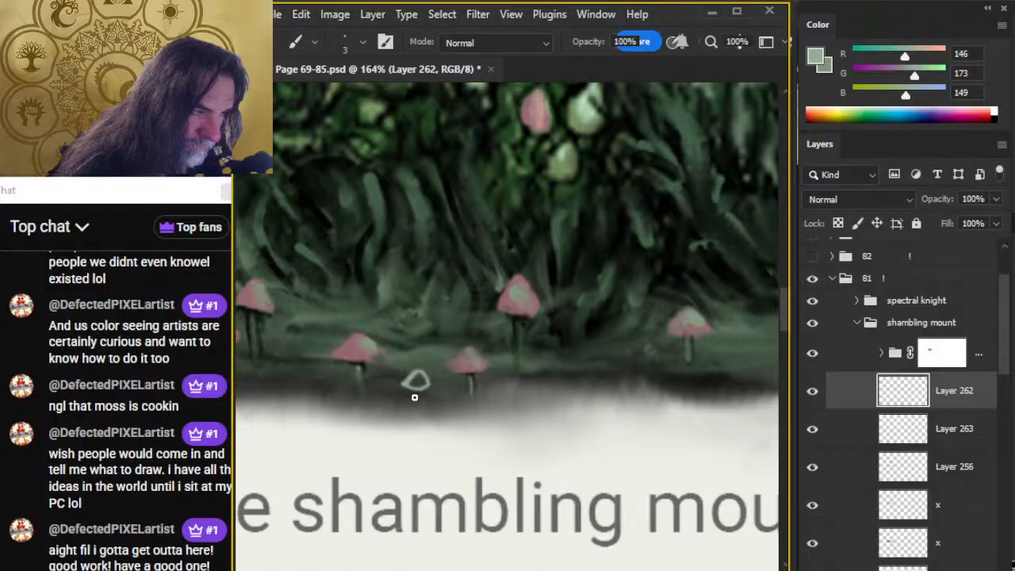
key(ctrl+z)
key(x)
mouse_move(425, 370)
mouse_down()
mouse_move(406, 388)
mouse_move(422, 396)
mouse_move(354, 354)
mouse_move(404, 384)
mouse_up()
key(ctrl+z)
Paint a pink cap (RGB 151, 104, 114) between the two lowest mushrooms and blend in a green highlight (RGB 132, 145, 124).
alt+click(357, 348)
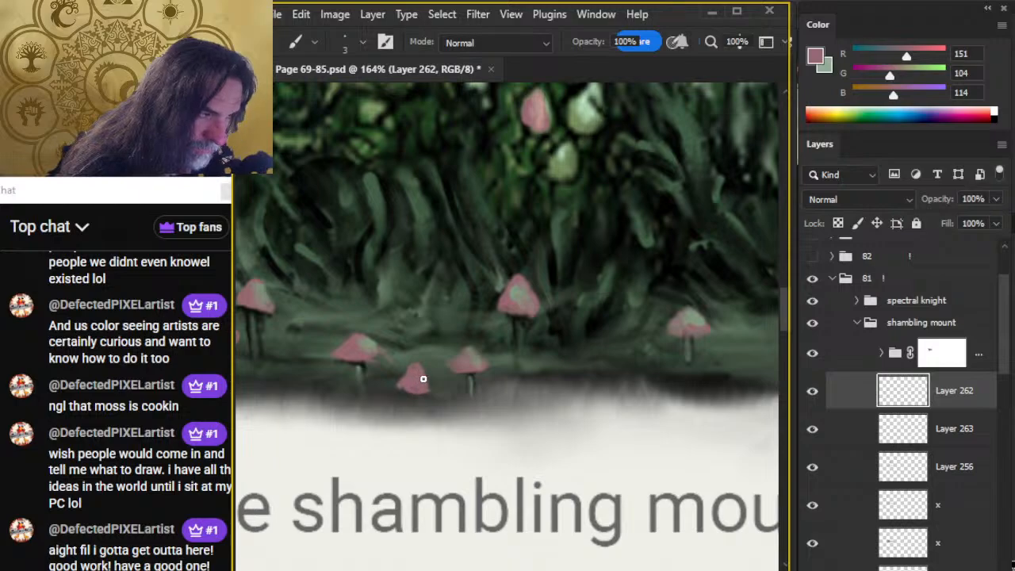
alt+click(367, 344)
key(r)
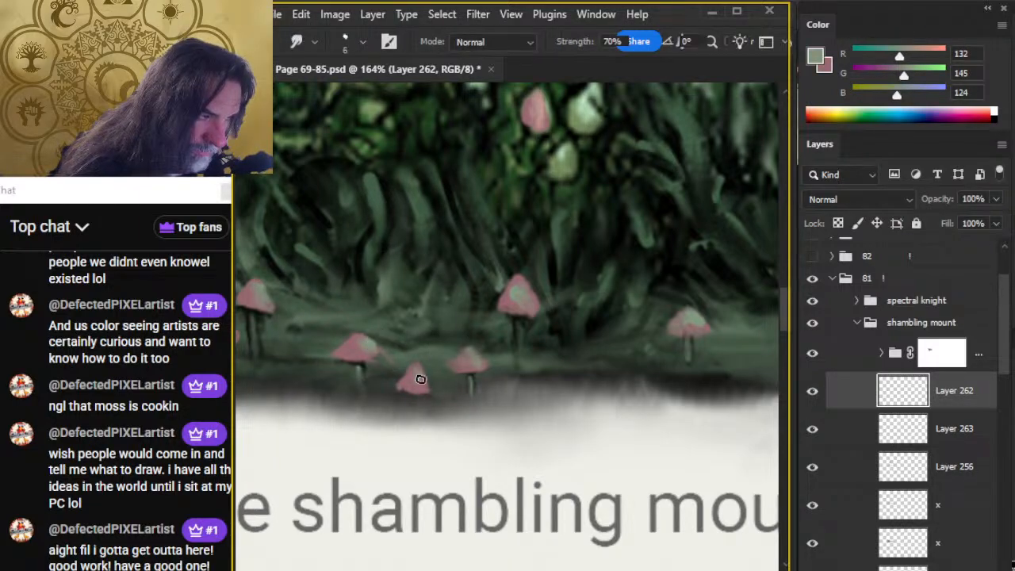
Sample a near-black (RGB 9, 15, 10) from the area around the large mushroom's stem for the brush.
key(b)
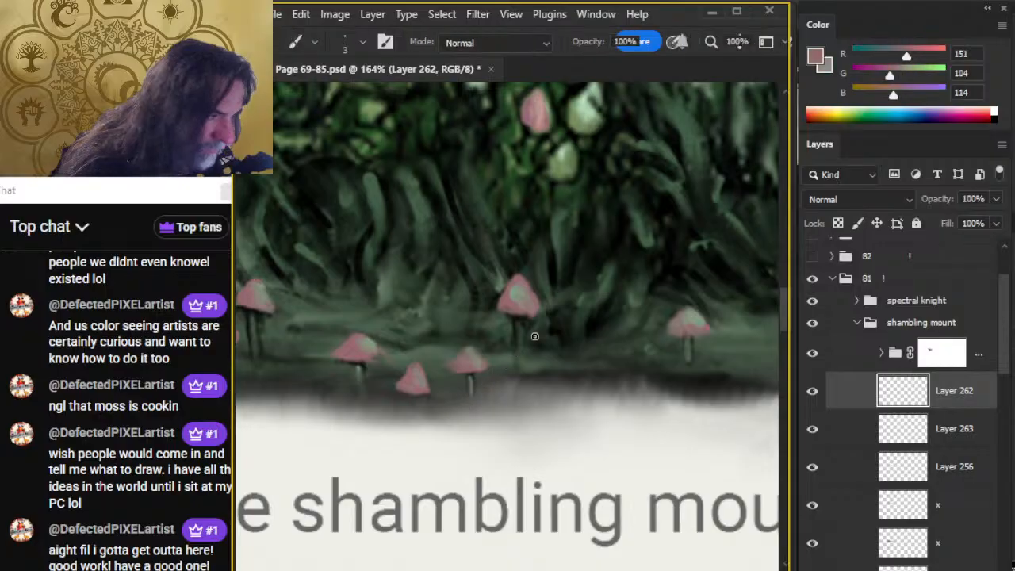
alt+click(517, 317)
alt+click(519, 311)
alt+click(508, 331)
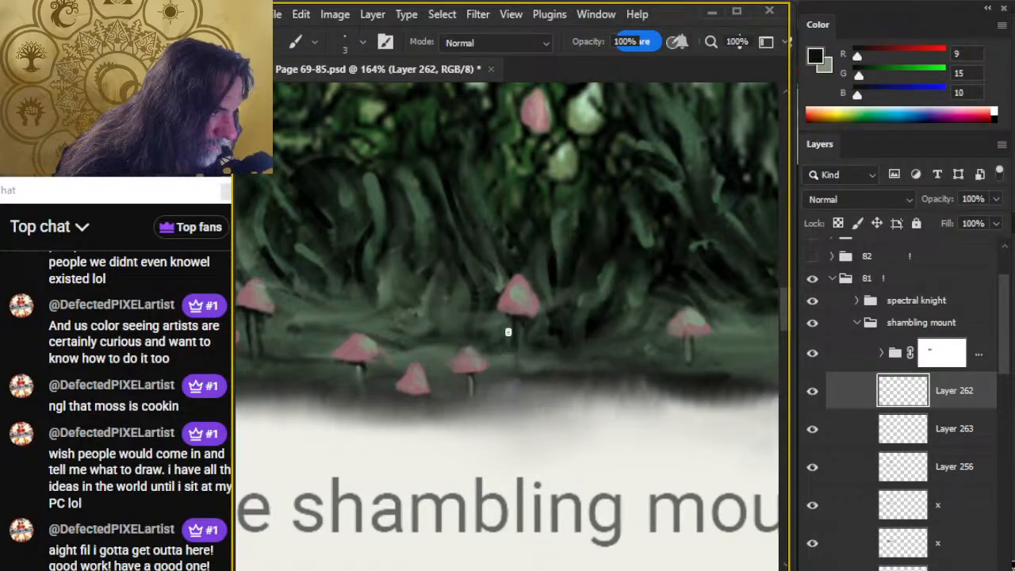
On Layer 263, paint a near-black stem under the lowest mushroom cap, sample grey-green (RGB 101, 119, 101), and smudge the stem's base downward.
key(alt+bracketleft)
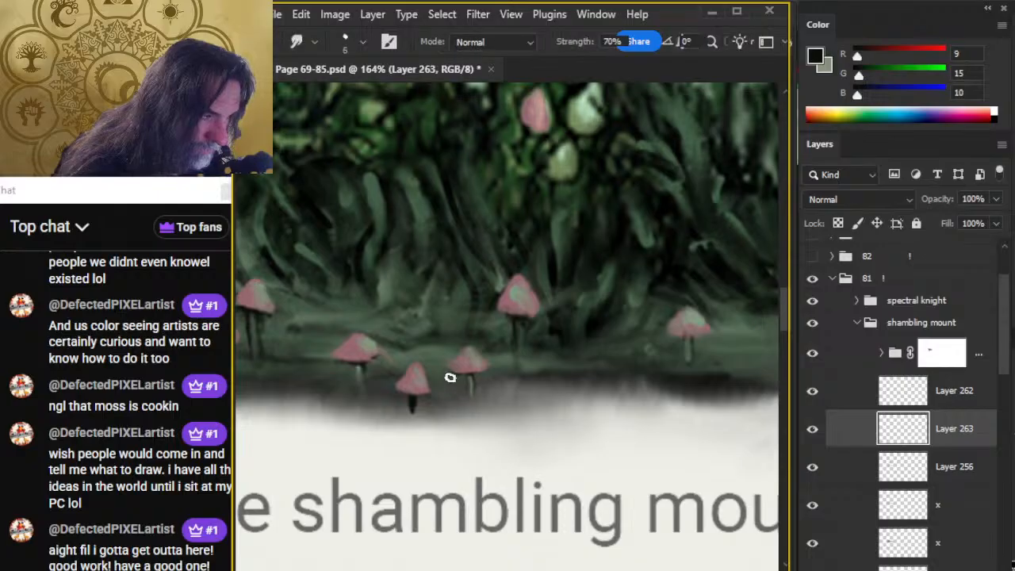
alt+click(365, 365)
drag(359, 372, 360, 370)
key(r)
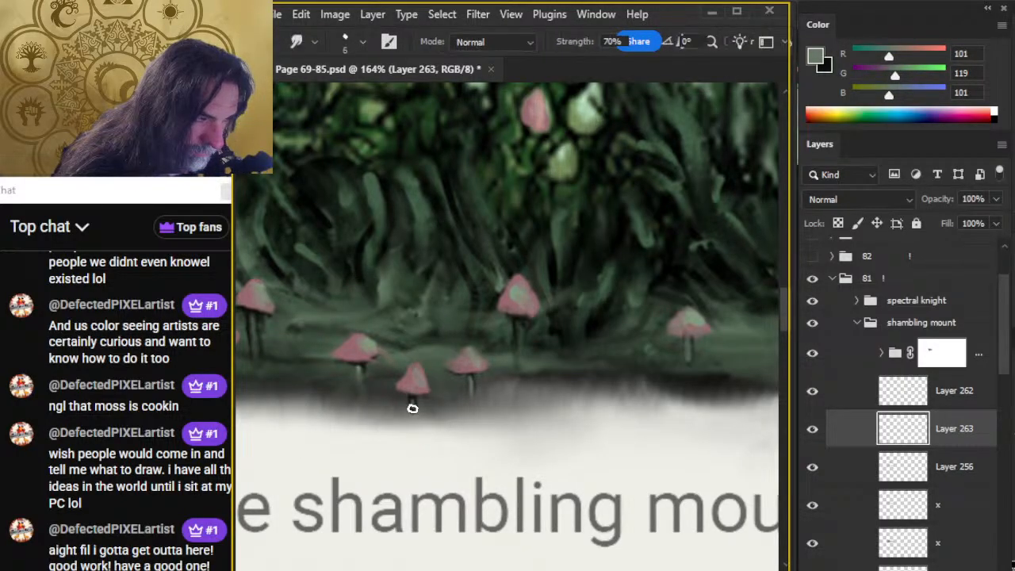
drag(412, 407, 412, 419)
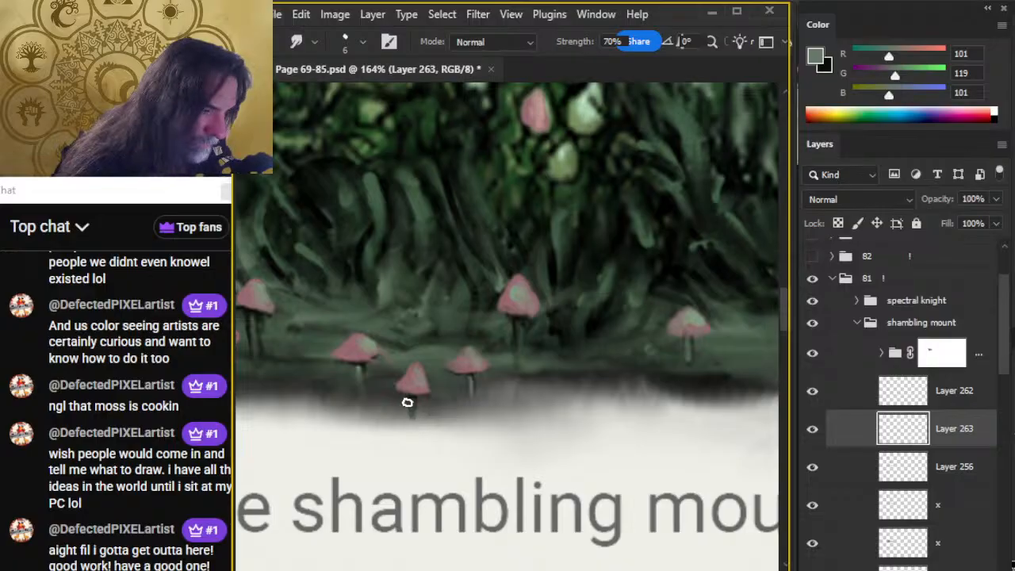
Review the whole shambling mound illustration on its page and save the document.
key(z)
drag(548, 467, 498, 437)
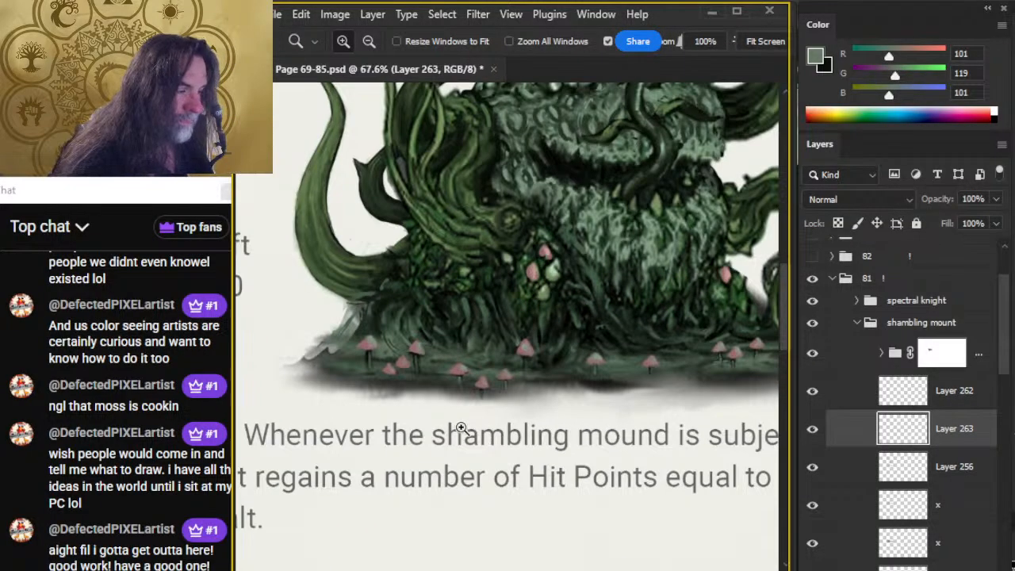
drag(591, 428, 501, 422)
drag(593, 433, 543, 448)
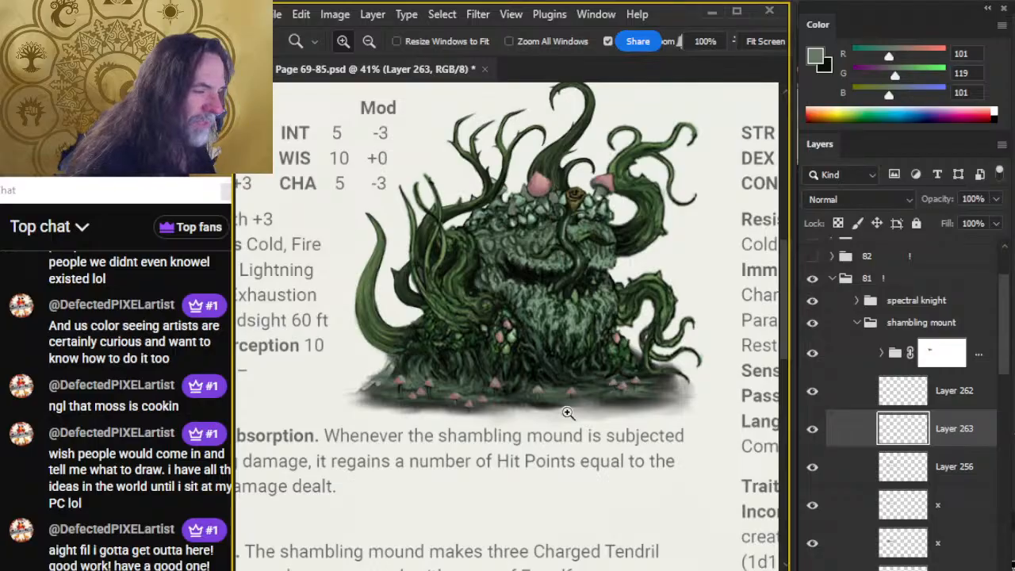
drag(684, 383, 639, 372)
key(ctrl+s)
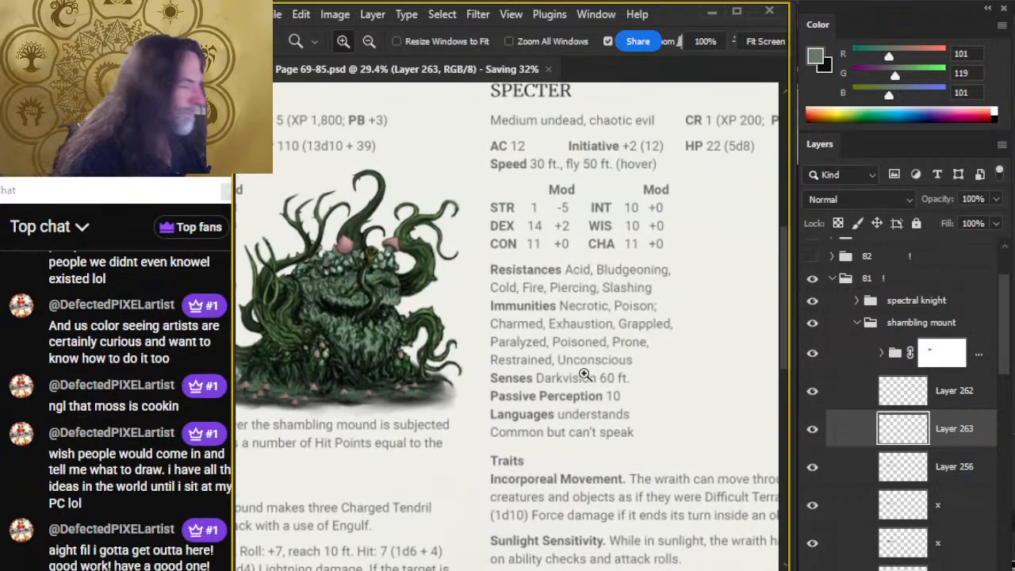
Collapse the shambling mount group, add a new layer above it, and place that layer in a group named specter.
click(856, 323)
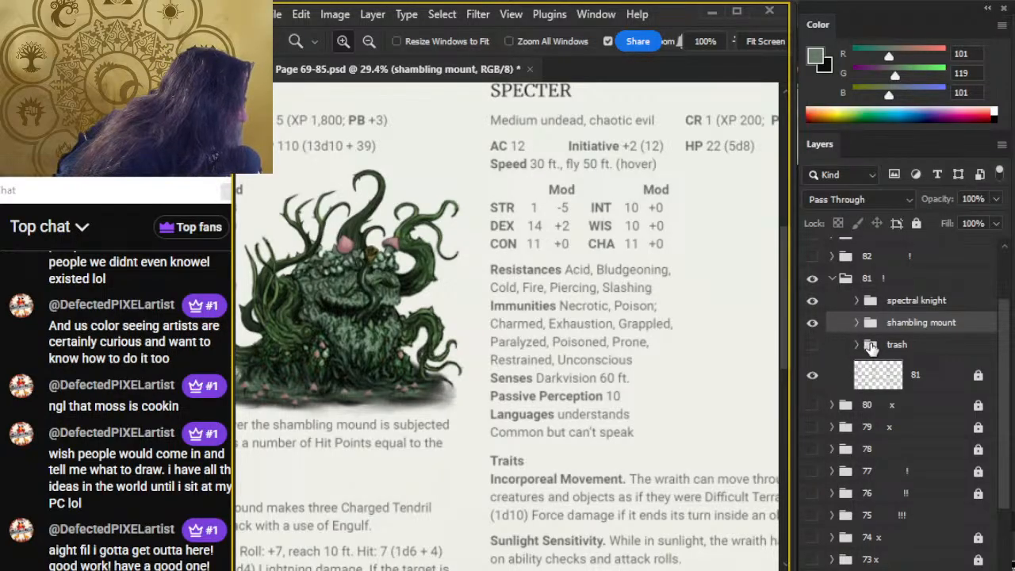
key(ctrl+shift+alt+n)
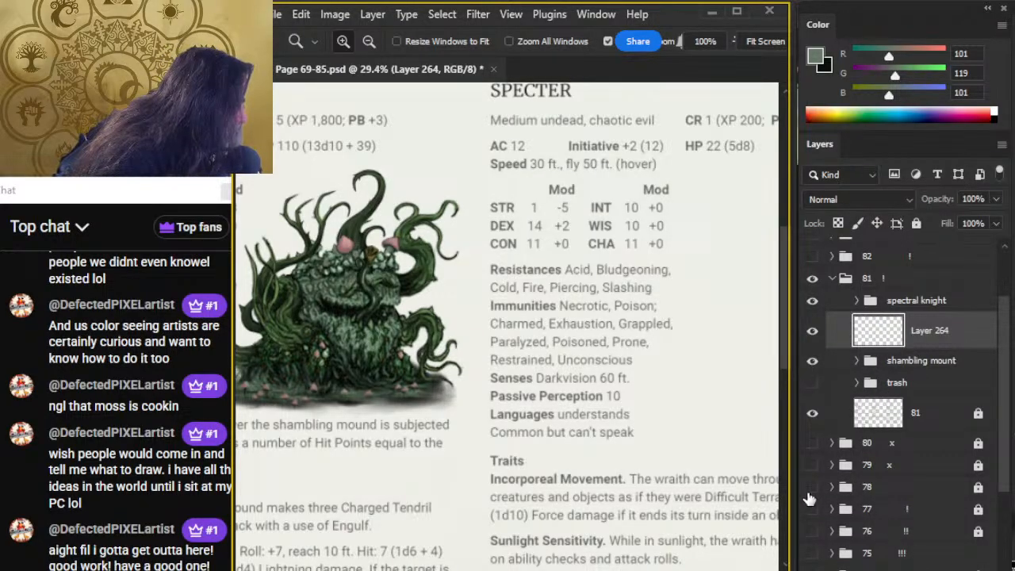
key(ctrl+g)
double_click(910, 325)
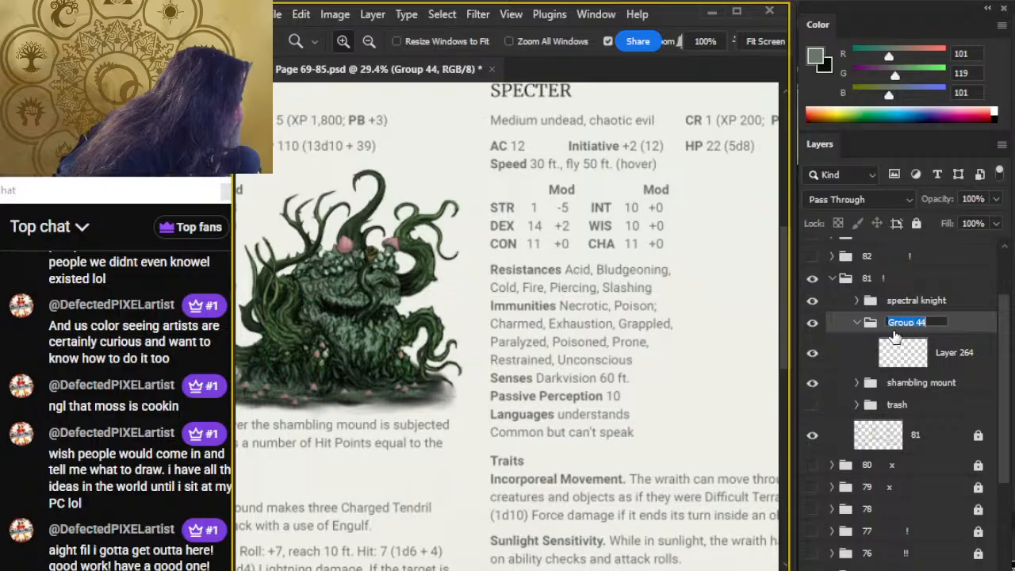
text(s)
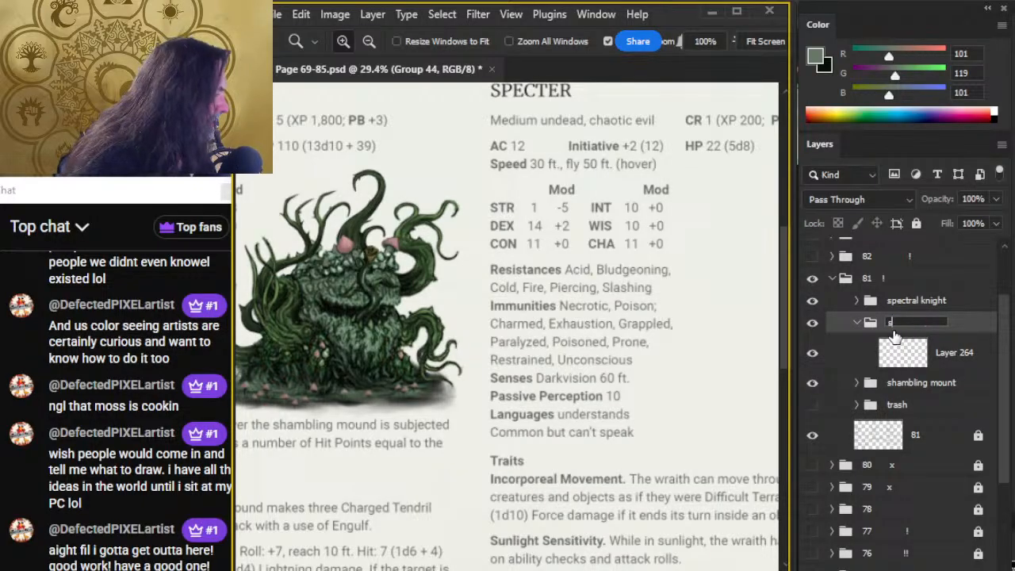
text(pecter)
key(Return)
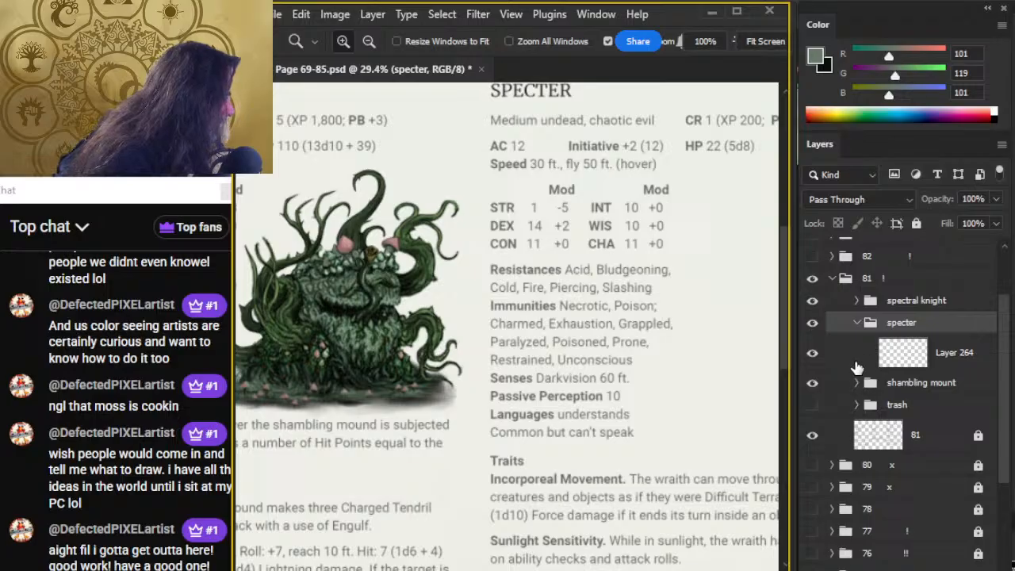
Check the hidden page groups 80 and 82 for an existing wraith illustration.
drag(719, 388, 618, 374)
drag(698, 401, 546, 285)
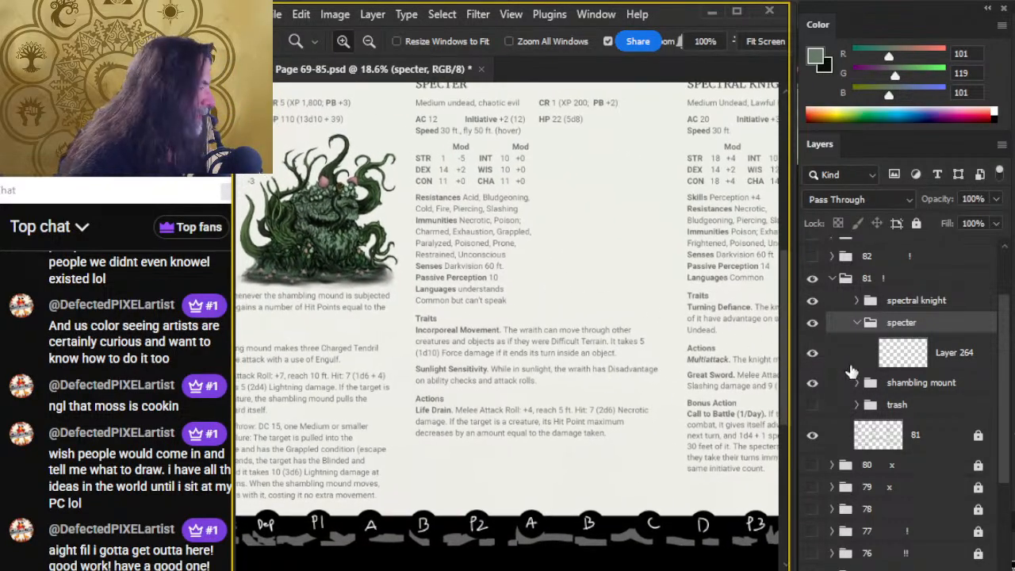
click(811, 466)
click(810, 466)
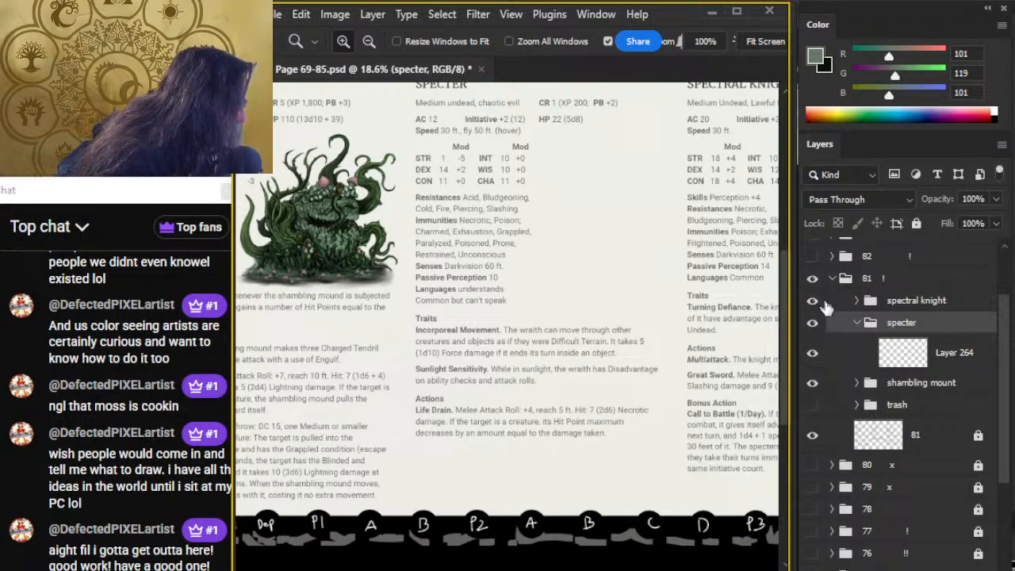
drag(1006, 373, 1005, 331)
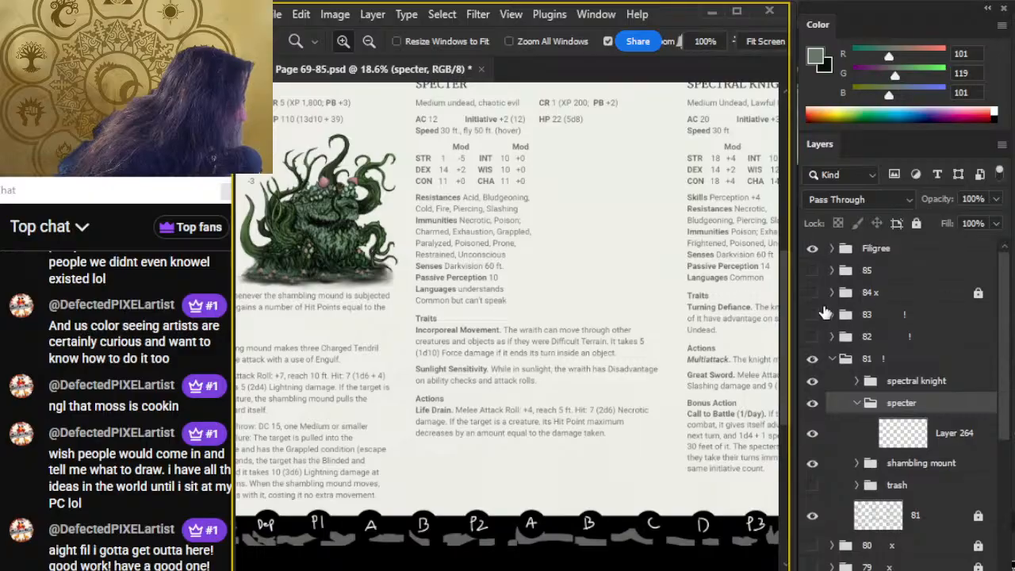
click(811, 337)
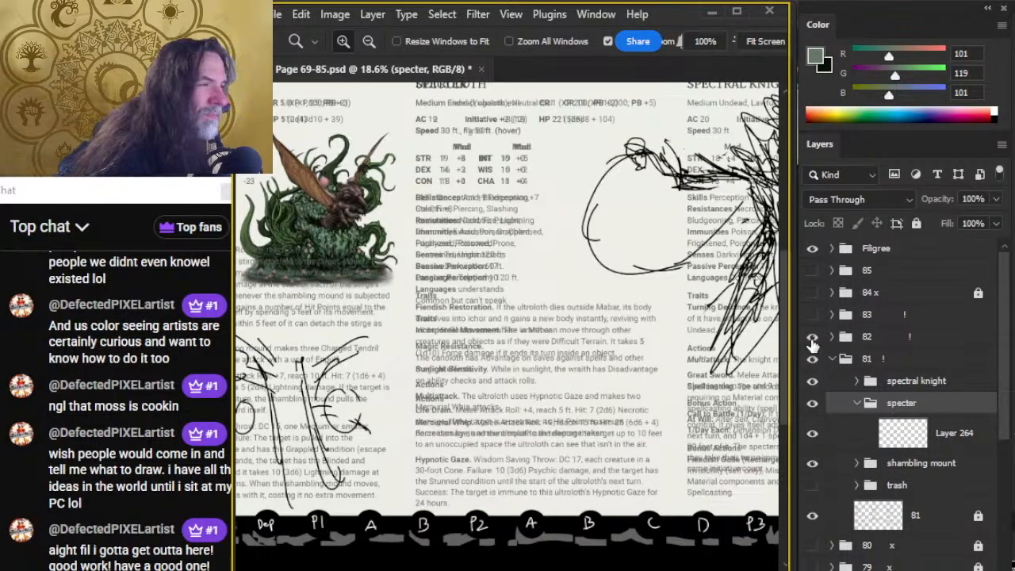
click(812, 337)
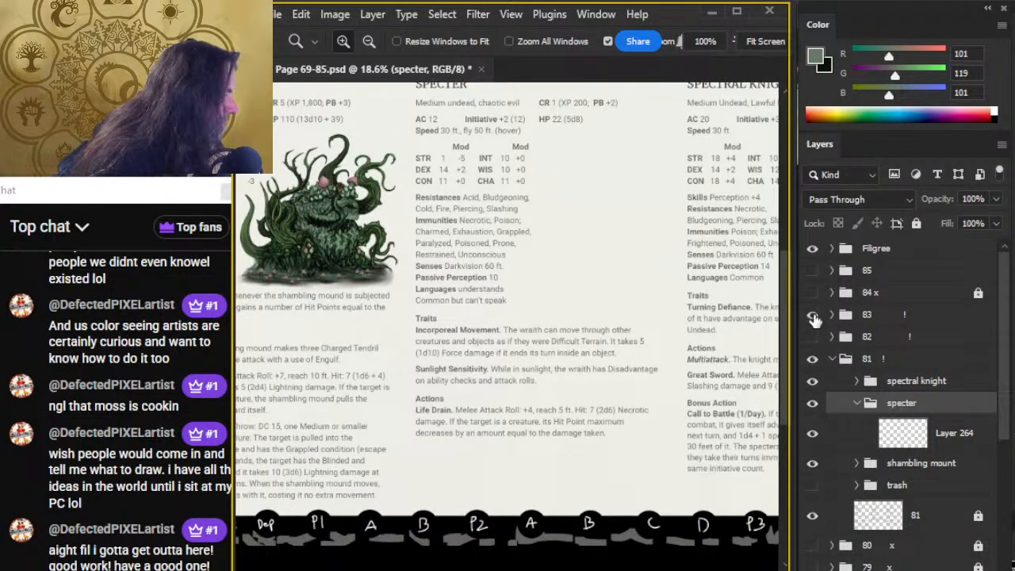
Show page group 83 and lasso a freehand selection around the dark wraith and its pale green mist.
click(811, 315)
click(886, 321)
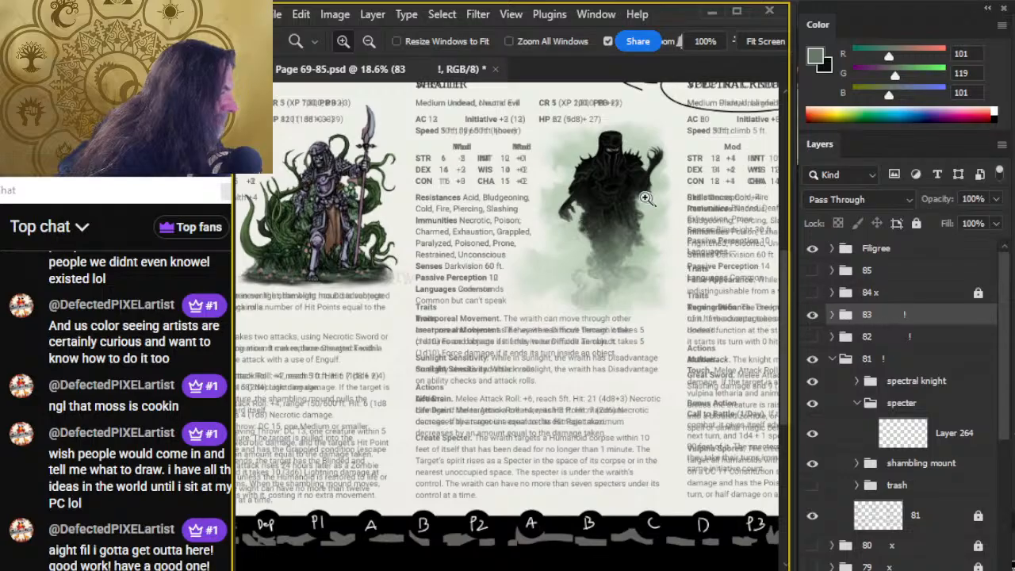
drag(629, 192, 717, 220)
drag(679, 251, 653, 340)
scroll(653, 339, down, 3)
key(l)
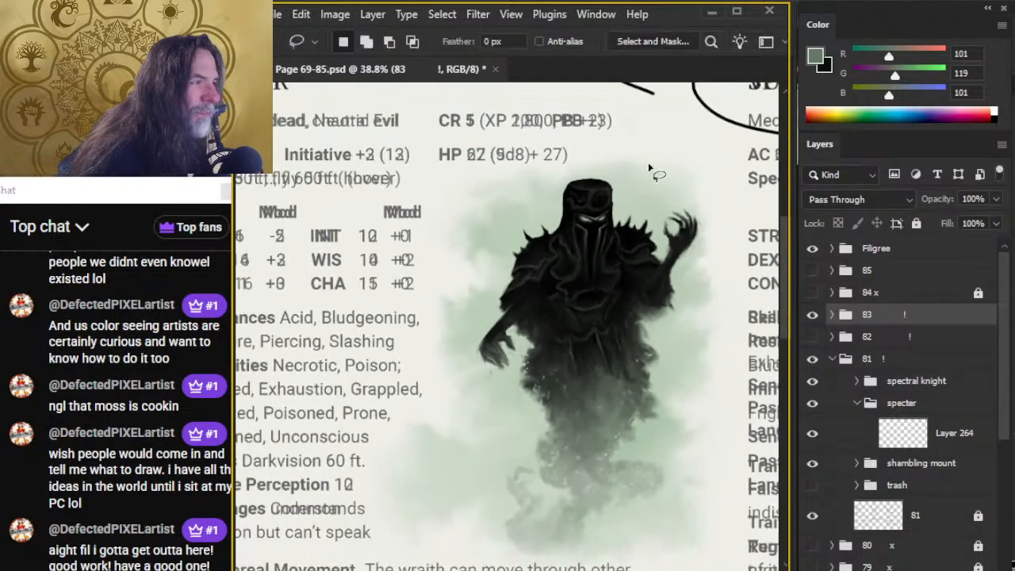
mouse_move(674, 148)
mouse_down()
mouse_move(651, 140)
mouse_move(459, 212)
mouse_move(436, 265)
mouse_move(456, 439)
mouse_move(442, 487)
mouse_move(454, 530)
mouse_move(476, 555)
mouse_move(577, 562)
mouse_move(642, 548)
mouse_move(699, 497)
mouse_move(725, 395)
mouse_move(719, 310)
mouse_move(732, 238)
mouse_move(710, 176)
mouse_up()
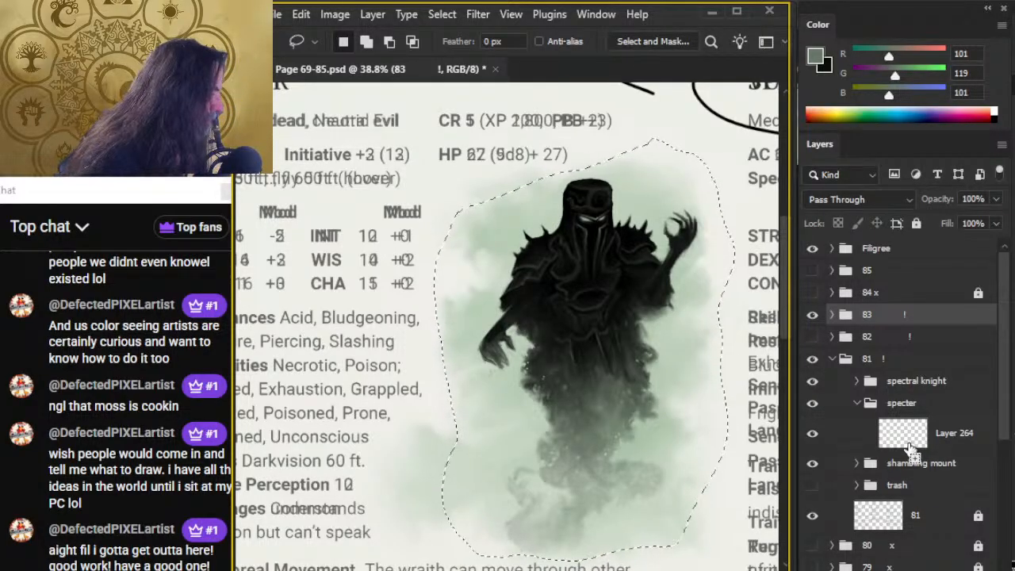
Hide page group 83 and paste the copied wraith in place on Layer 264 in the specter group.
click(811, 316)
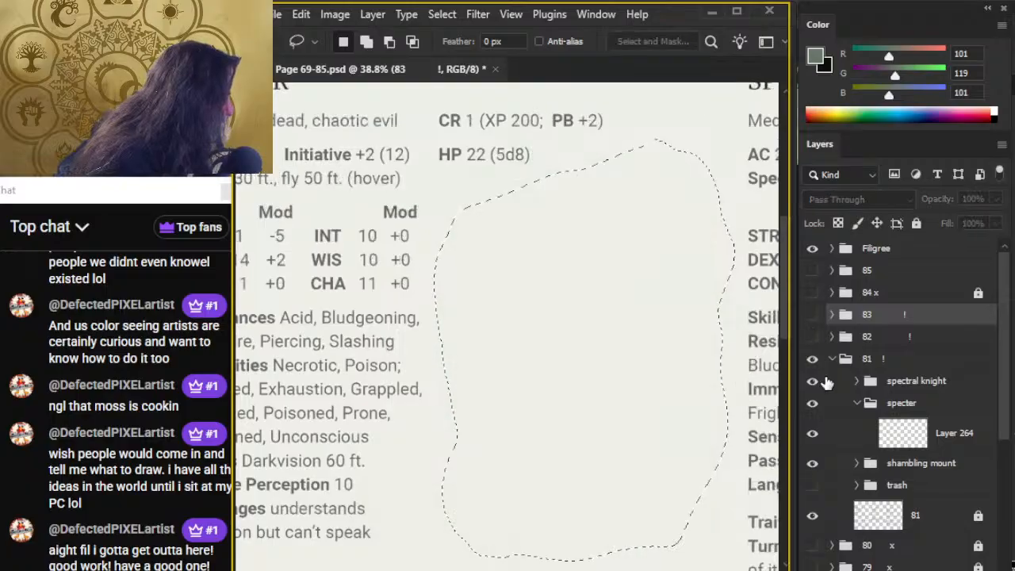
scroll(1005, 421, down, 2)
click(961, 414)
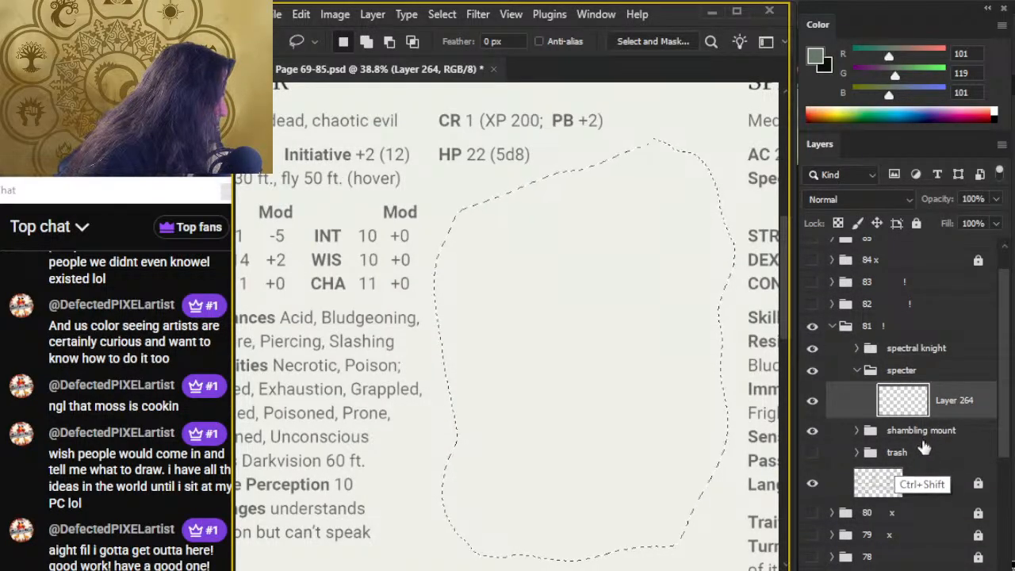
key(ctrl+shift+v)
Move the pasted wraith out of the specter's art space, over the Spectral Knight's text beside the knight illustration.
drag(674, 435, 612, 426)
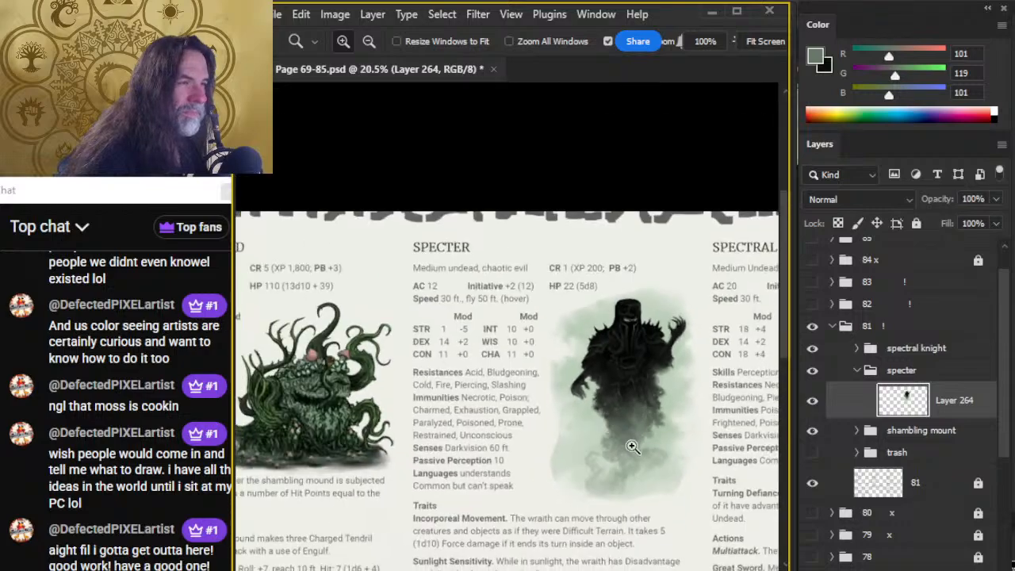
mouse_move(676, 471)
mouse_down()
mouse_move(636, 401)
mouse_move(532, 401)
mouse_move(562, 487)
mouse_move(528, 453)
mouse_move(757, 377)
mouse_up()
drag(699, 421, 572, 436)
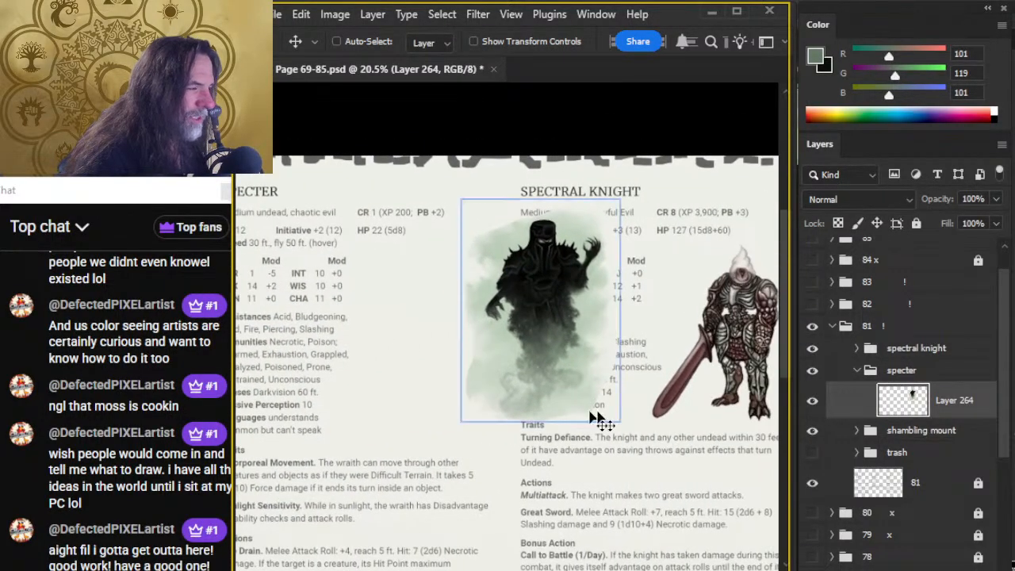
drag(552, 394, 609, 398)
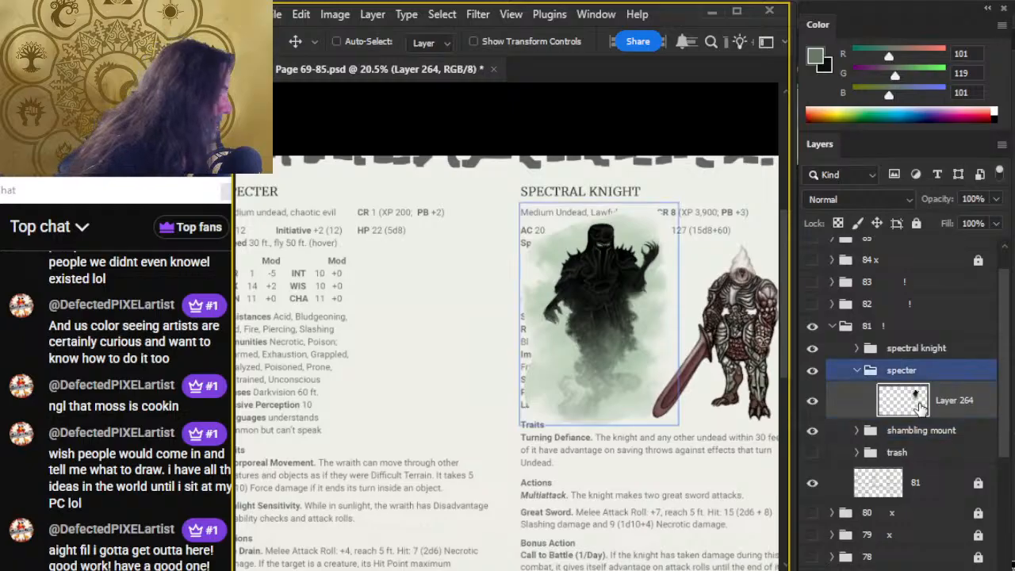
Group the pasted wraith layer inside the specter group, name the new group ref, and collapse it.
click(831, 430)
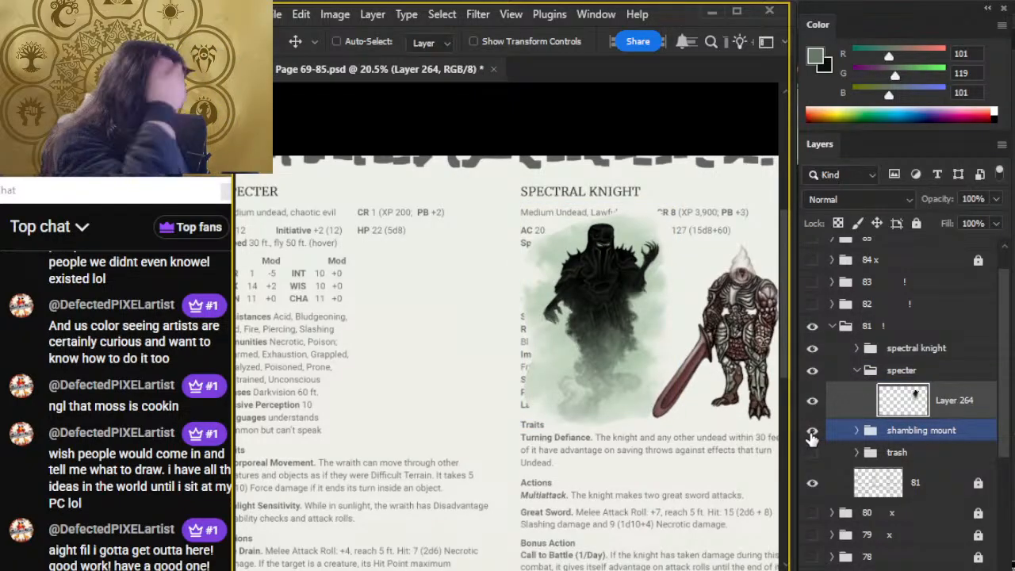
key(ctrl+g)
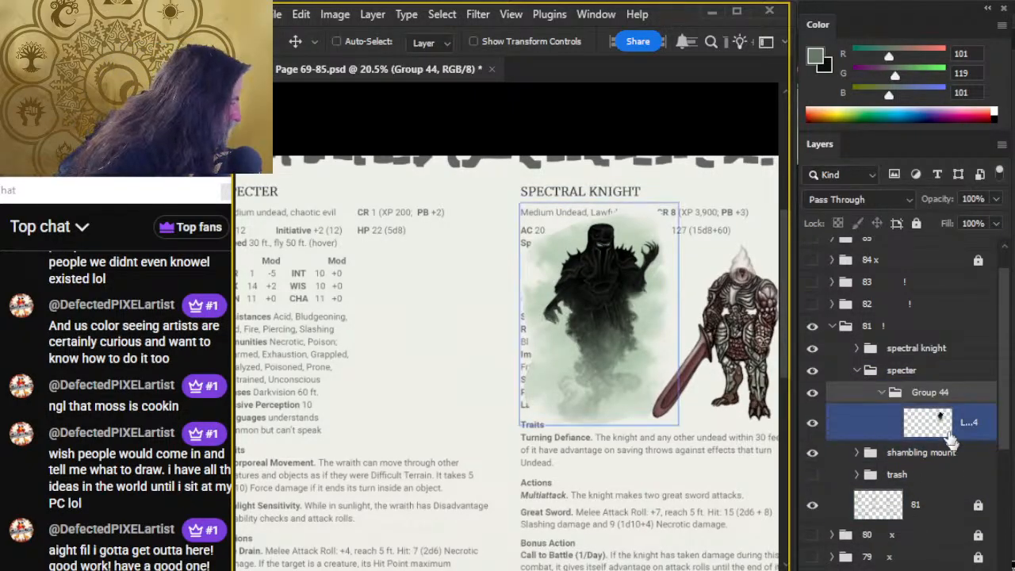
click(929, 394)
double_click(929, 392)
text(ref)
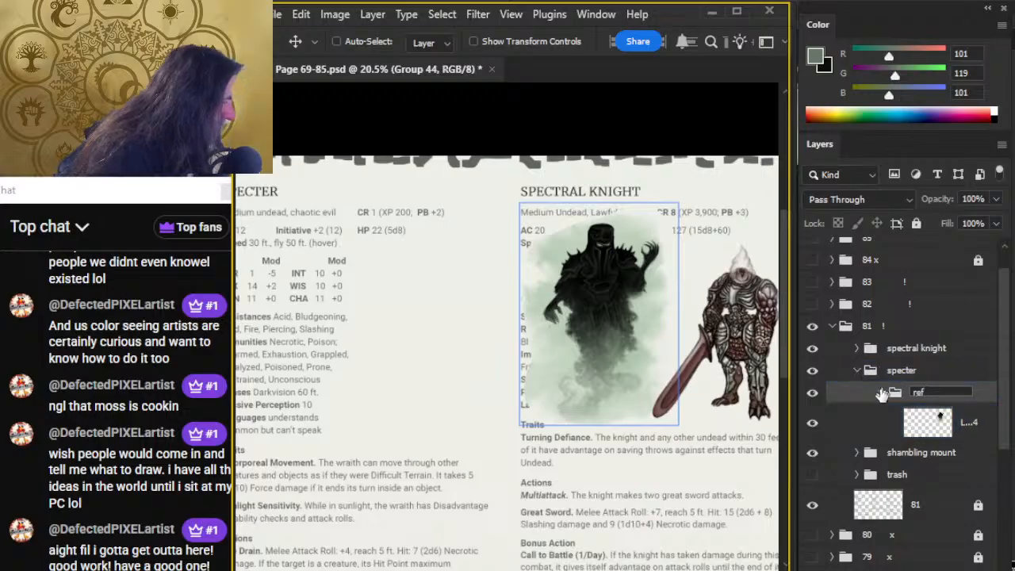
click(881, 392)
Add Layer 265 beneath the ref group and reset the colours to default black and white.
click(937, 568)
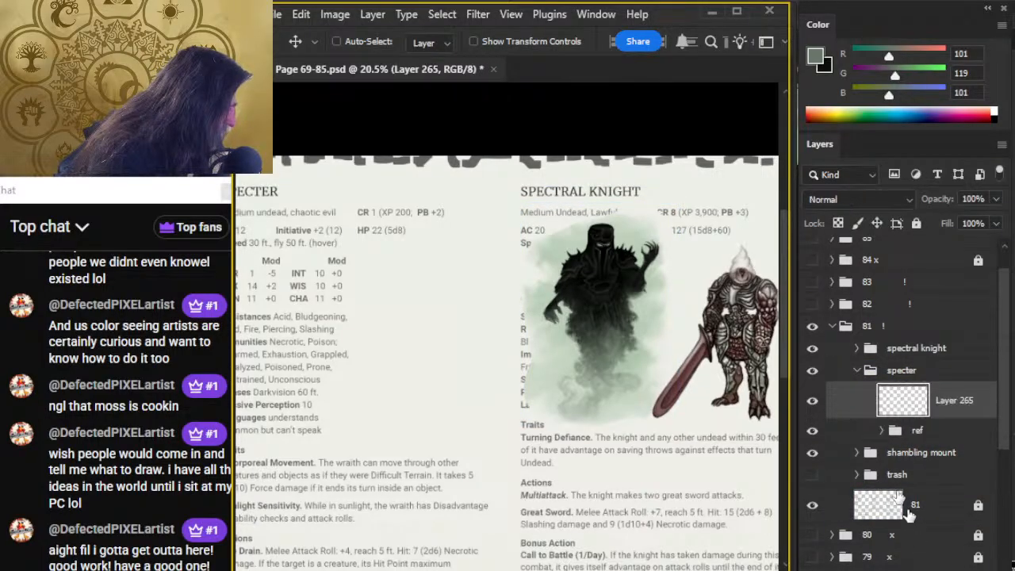
drag(919, 430, 920, 390)
click(949, 423)
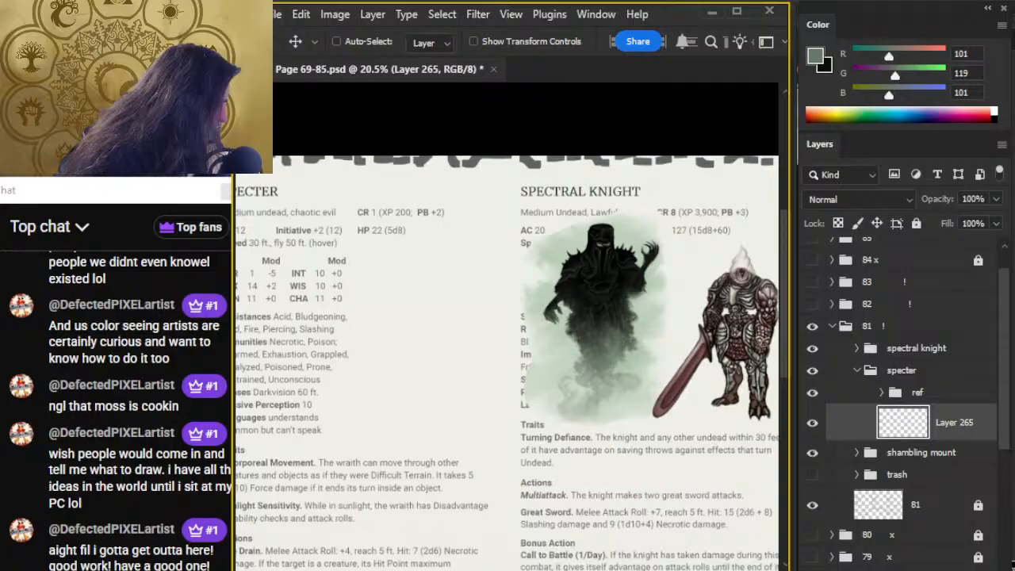
key(d)
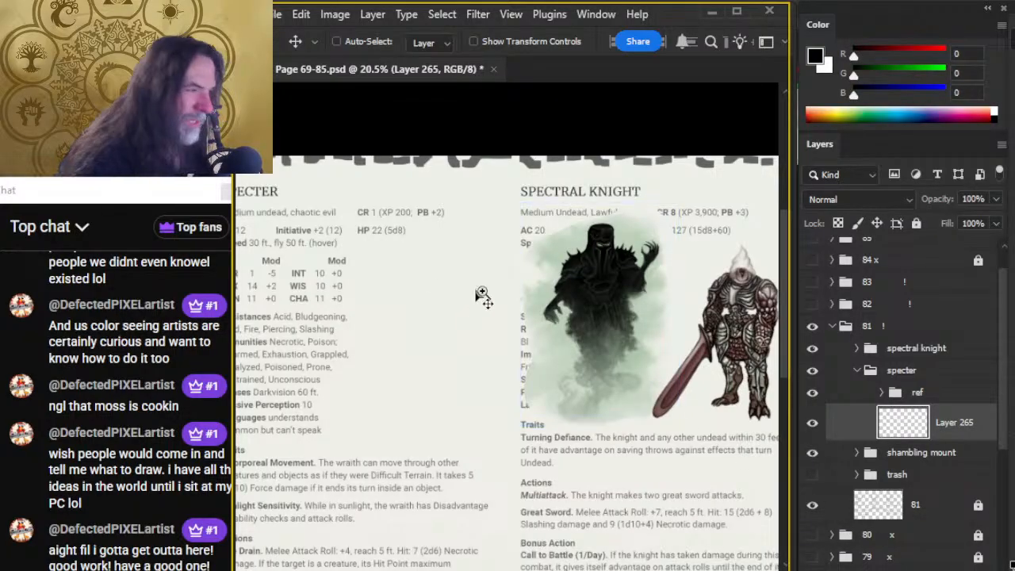
key(z)
mouse_move(473, 303)
mouse_down()
mouse_move(497, 327)
mouse_move(487, 312)
mouse_up()
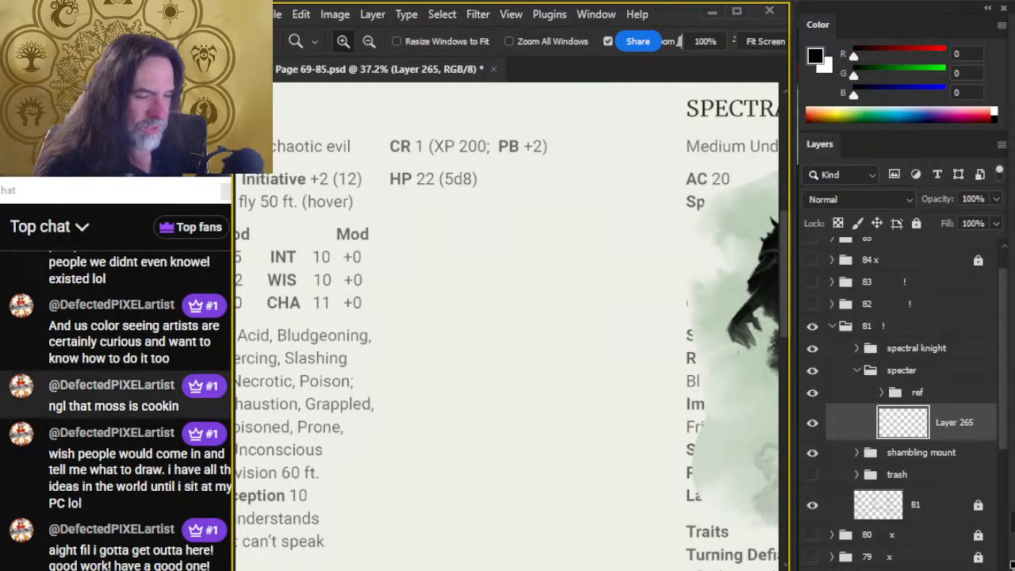
Switch to the web browser and open D&D Beyond's Dungeon Master's Guide (2024) page in a new tab.
key(alt+Tab)
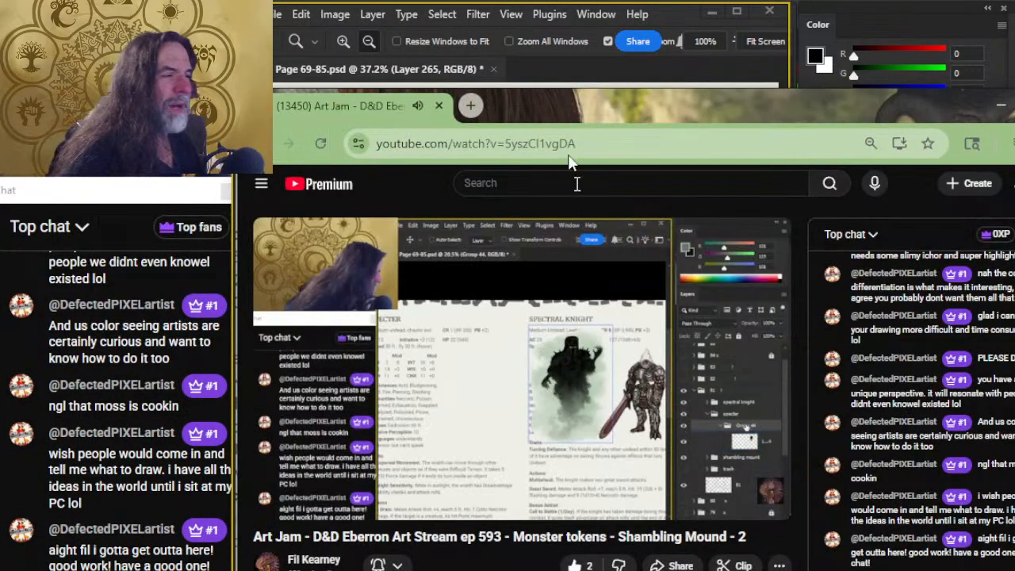
key(alt+Tab)
key(Tab)
key(alt+Tab)
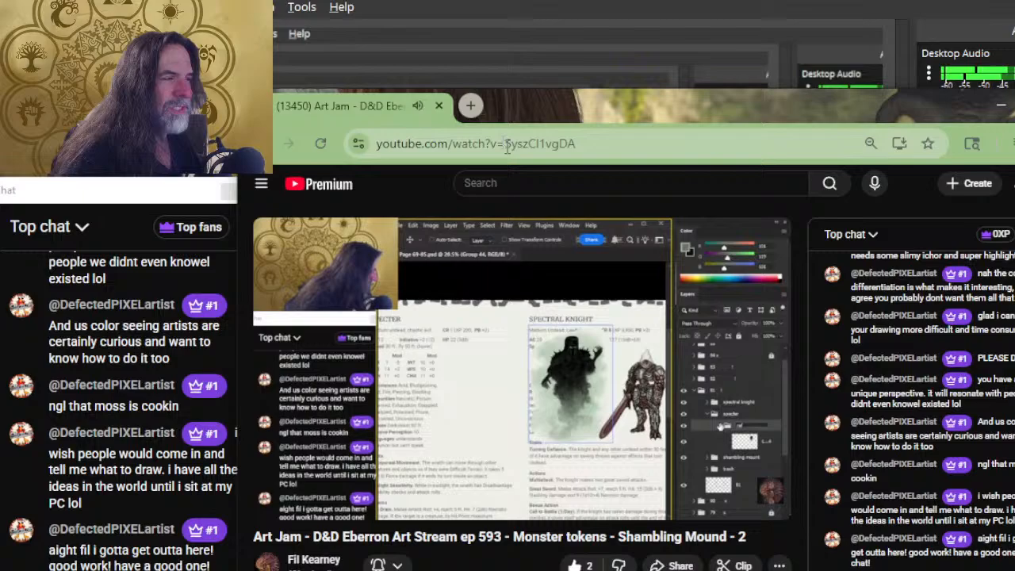
click(470, 106)
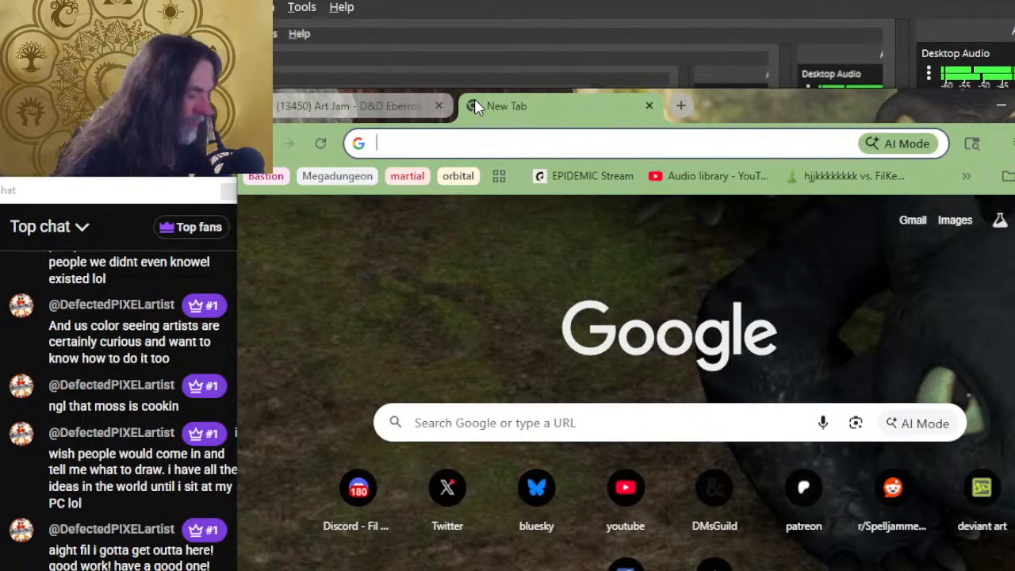
text(dndb)
key(Return)
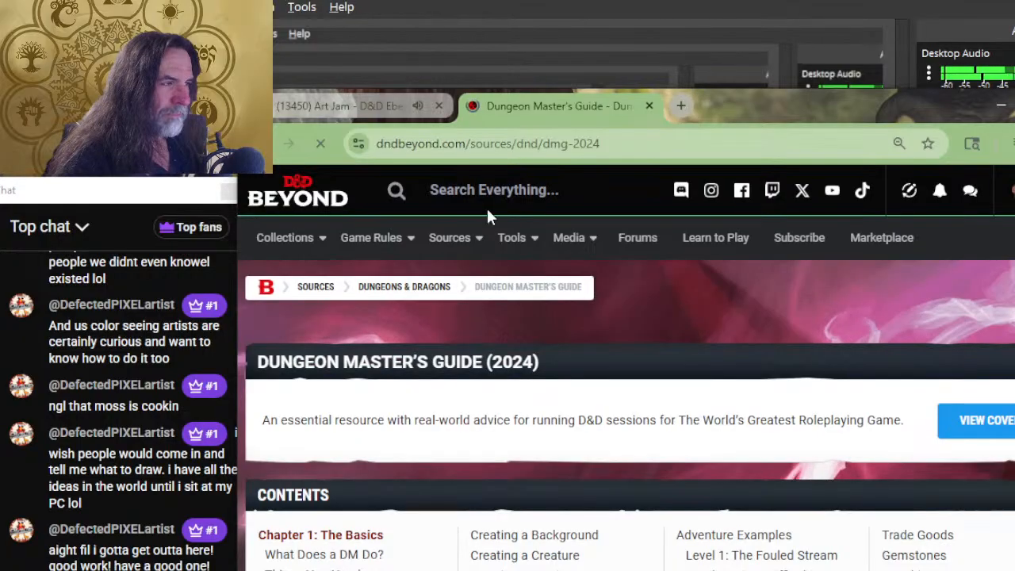
Search D&D Beyond for specter and open the Monster Manual's Specter monster page.
text(sp)
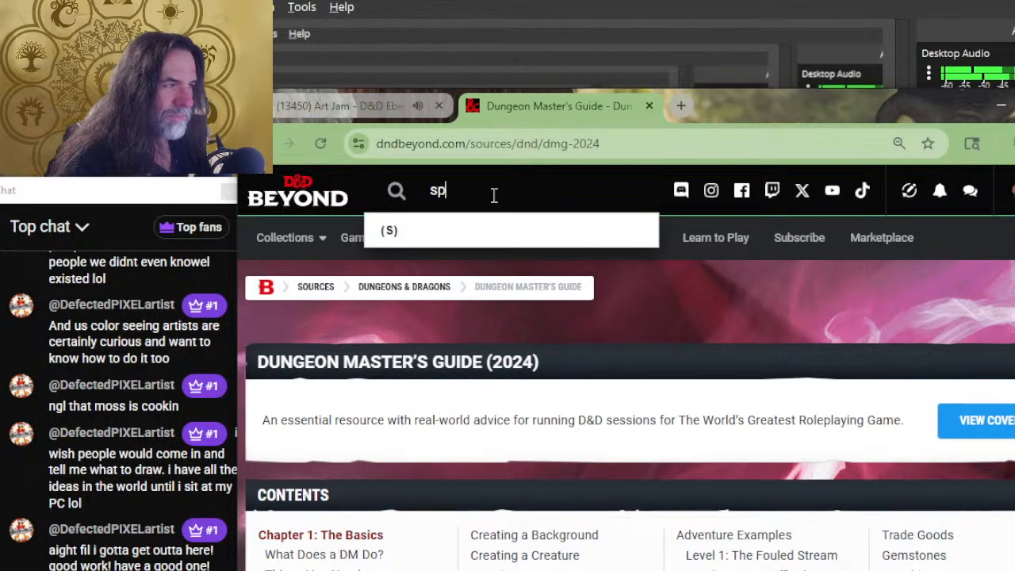
text(ecter)
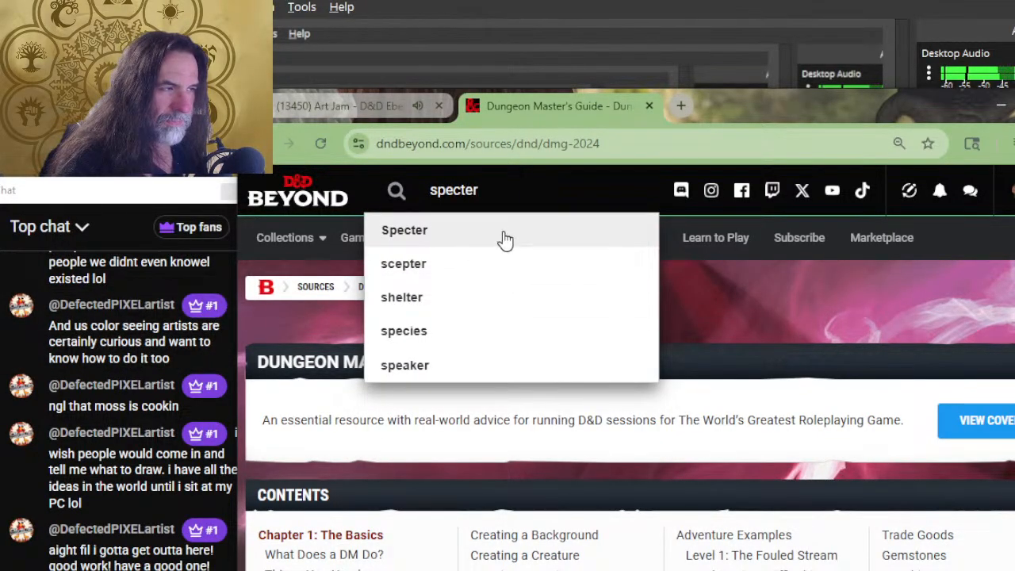
click(503, 238)
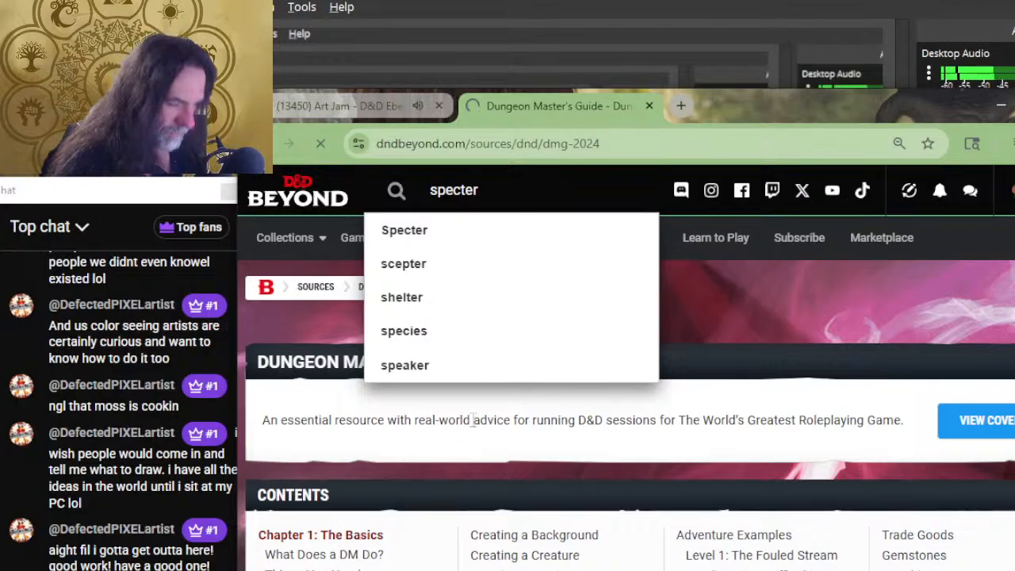
scroll(347, 424, down, 3)
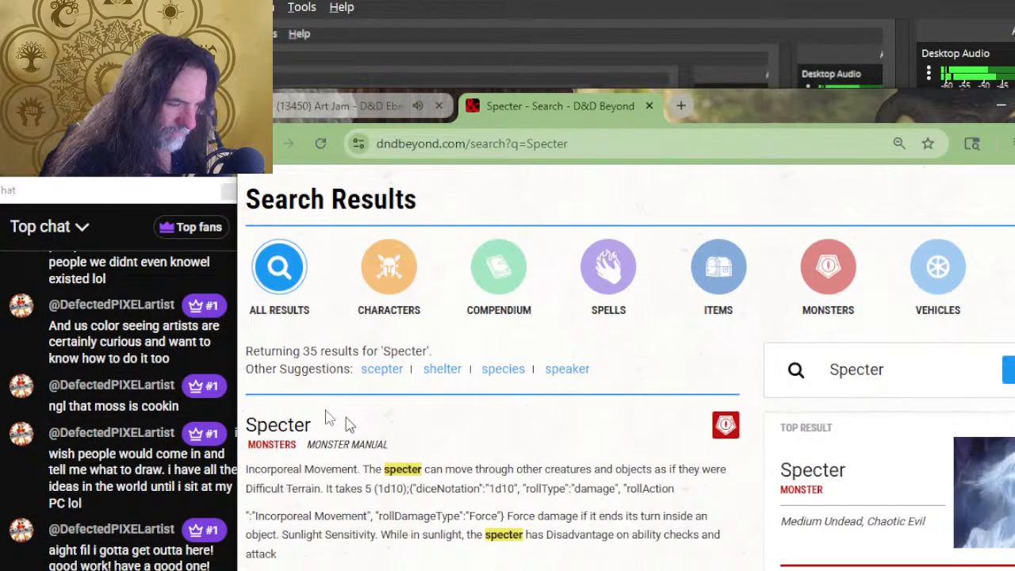
click(278, 428)
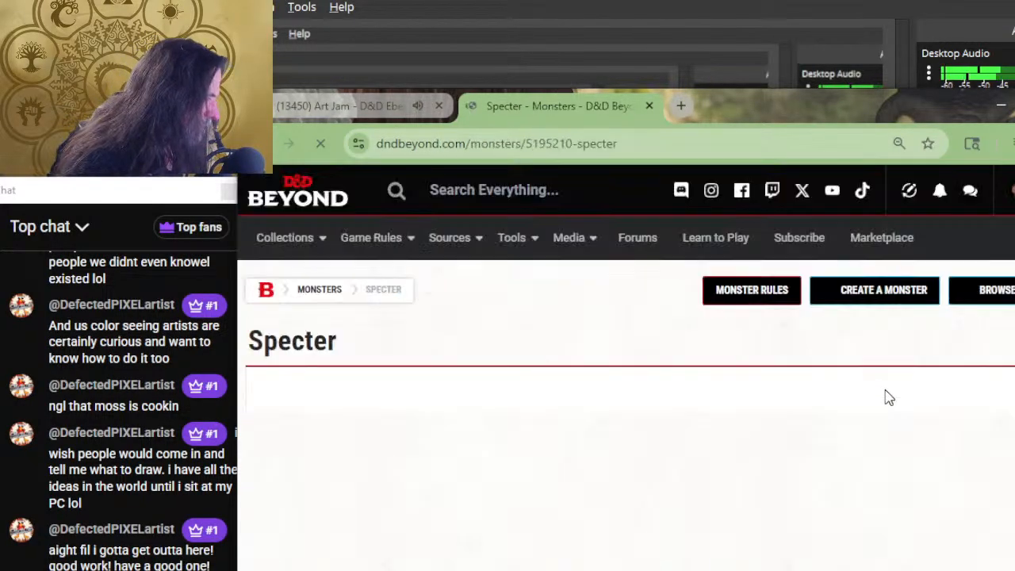
scroll(884, 380, down, 2)
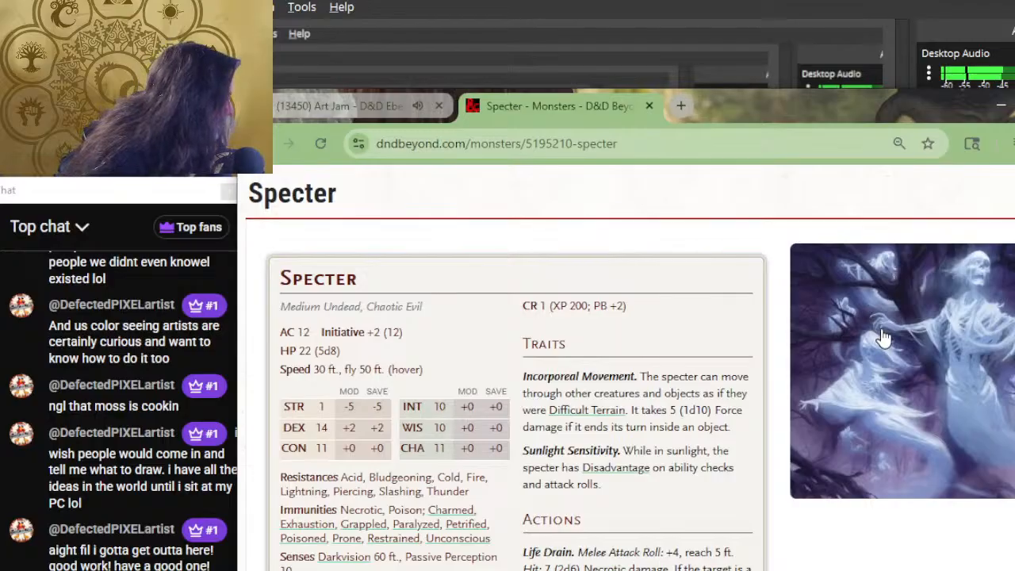
Open the Specter page's artwork in its own browser tab and reposition the browser window to show more of it.
click(884, 337)
right_click(745, 379)
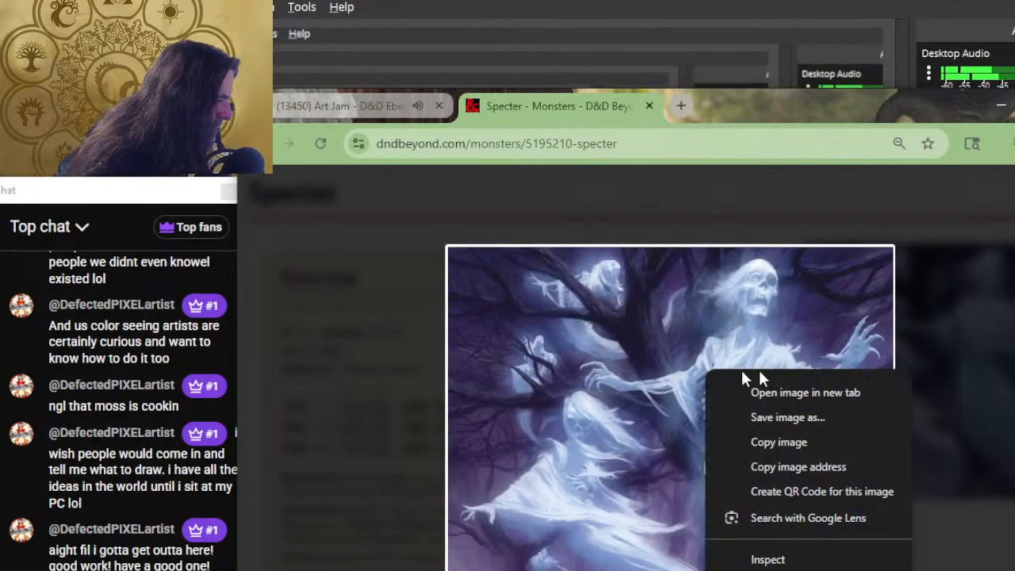
click(769, 392)
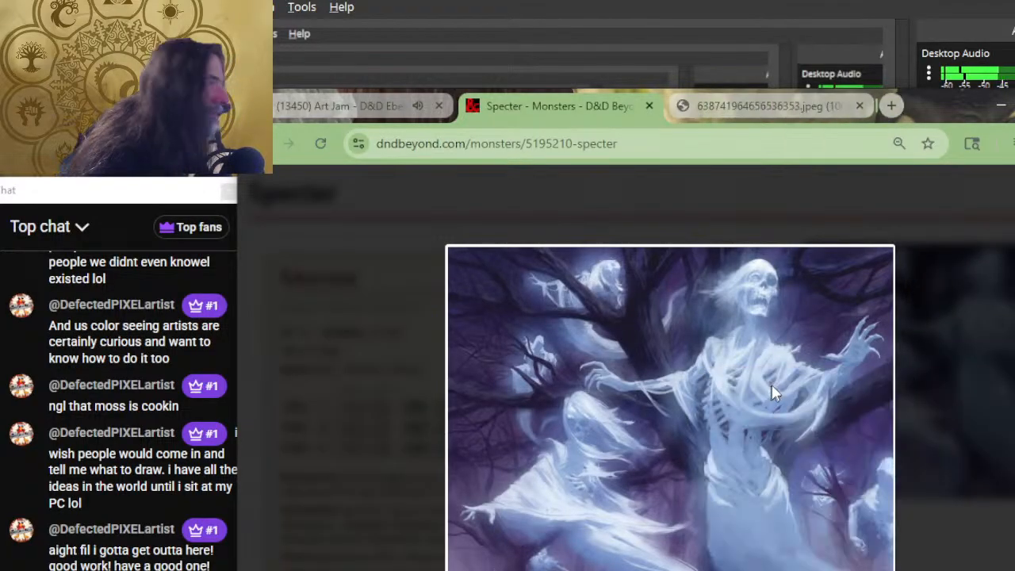
click(734, 106)
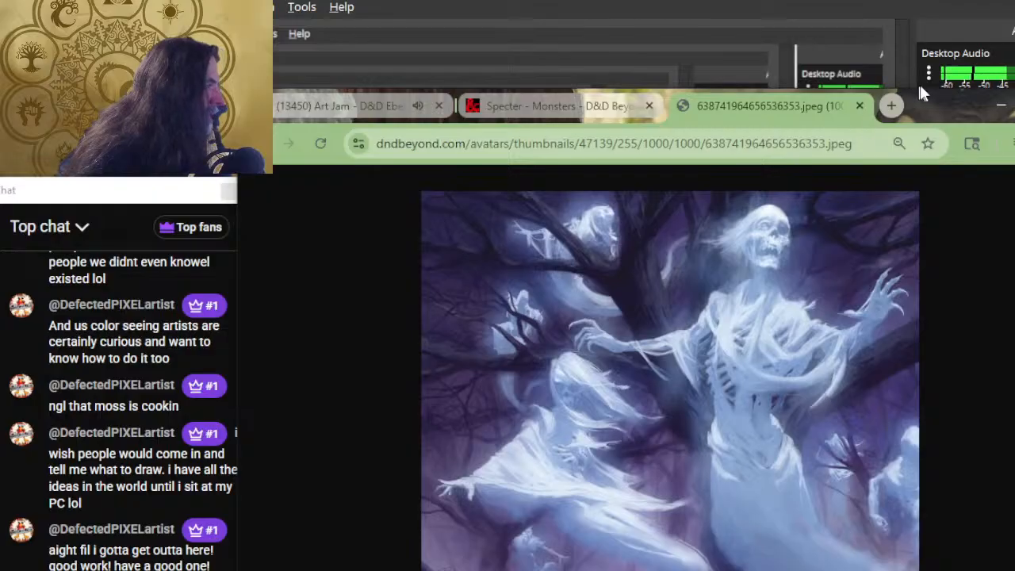
drag(919, 105, 862, 16)
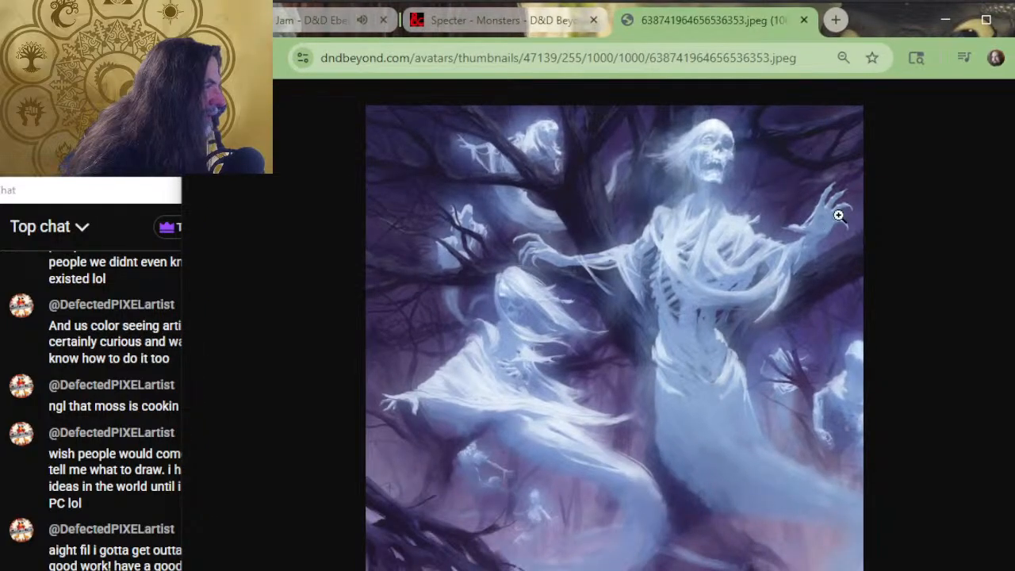
Capture the full-size specter artwork with a new Snipping Tool snip.
key(super)
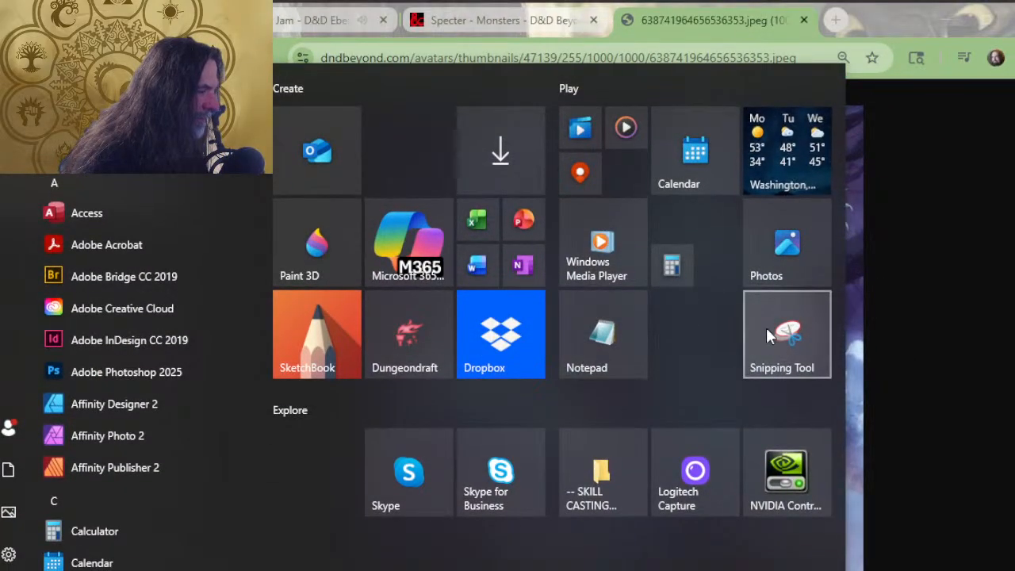
click(766, 327)
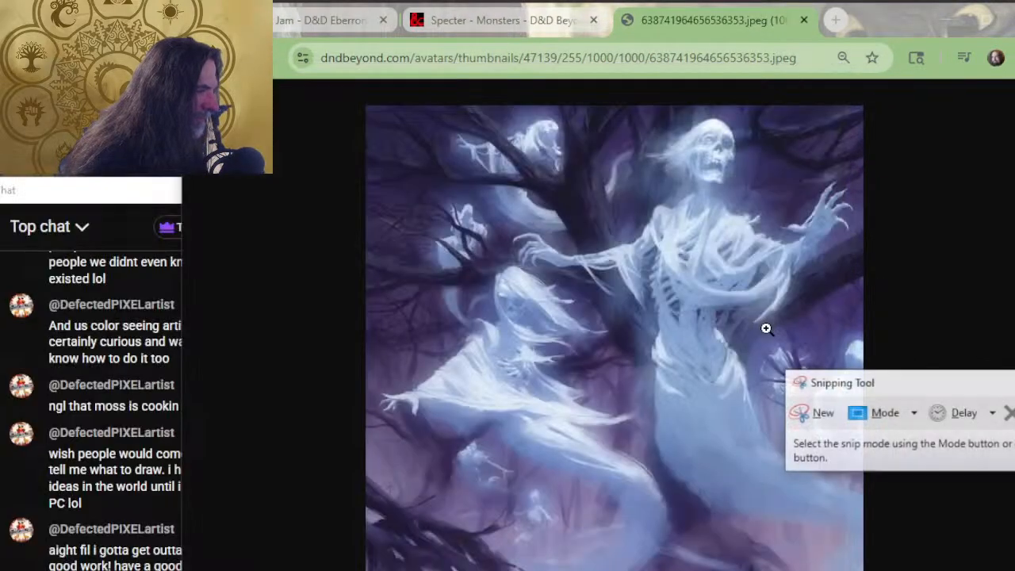
click(825, 419)
drag(852, 117, 372, 561)
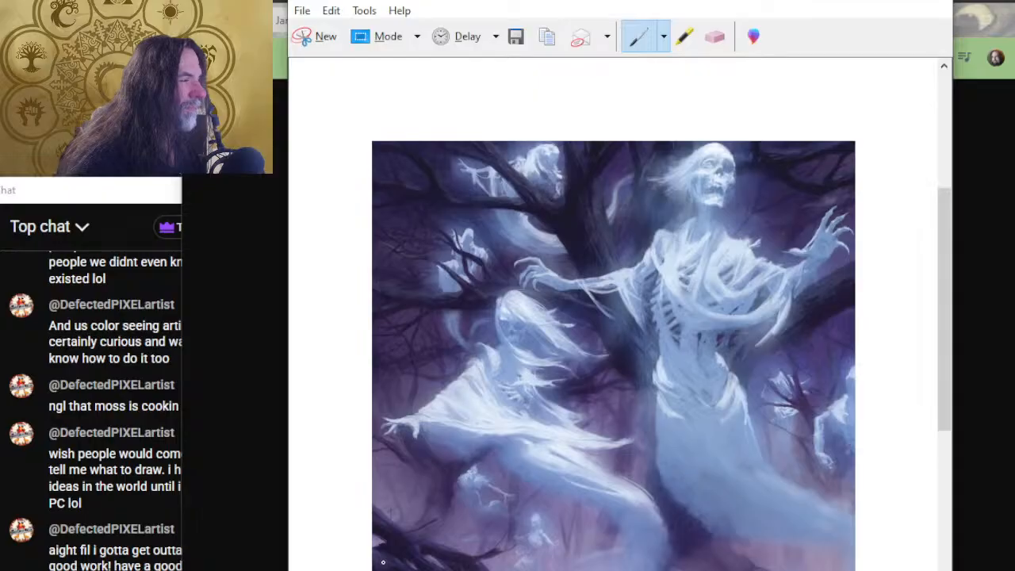
Close the artwork's browser tab and switch to the Page 69-85.psd document in Photoshop.
key(alt+Tab)
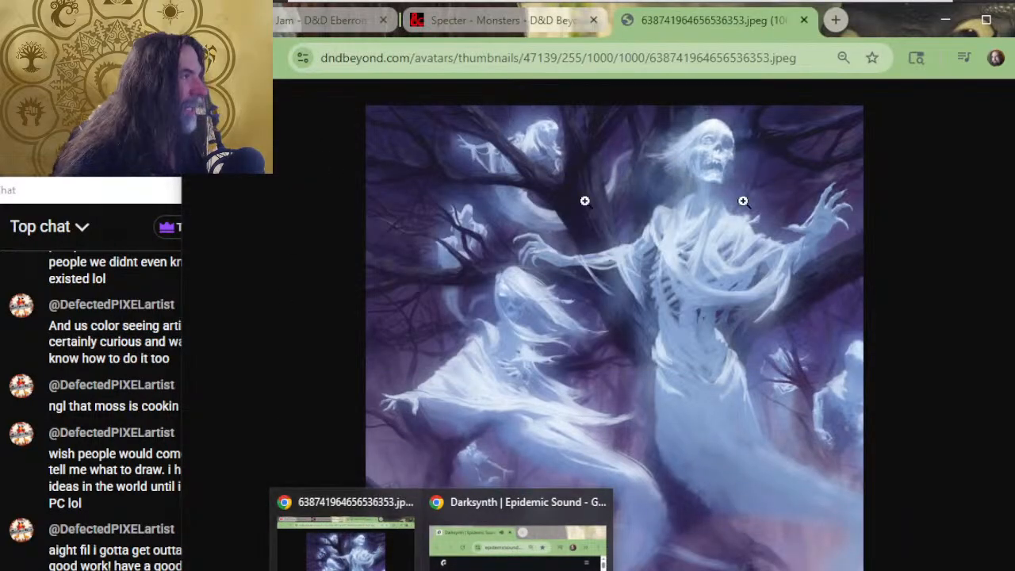
click(803, 21)
key(alt+Tab)
key(Tab)
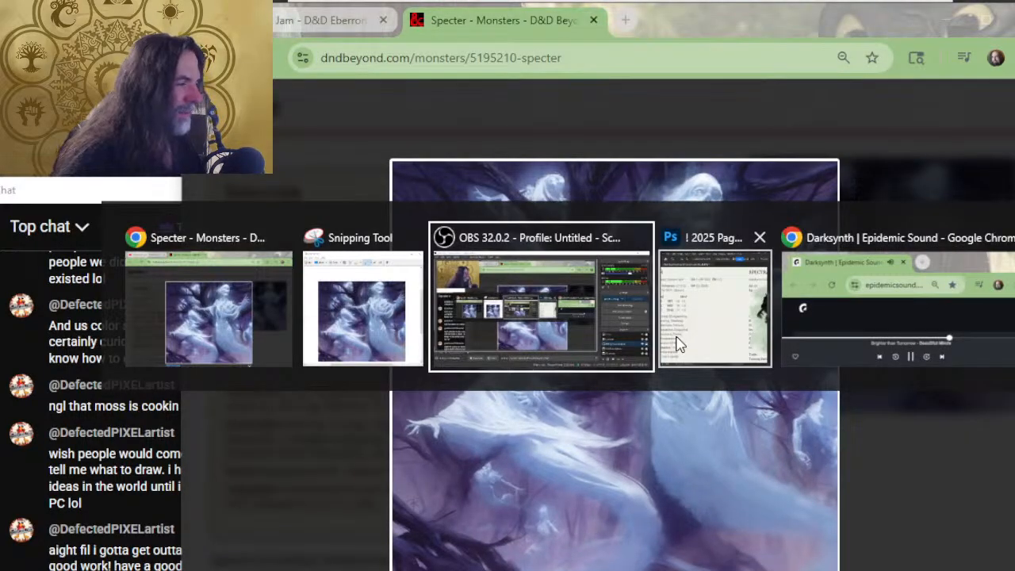
click(676, 343)
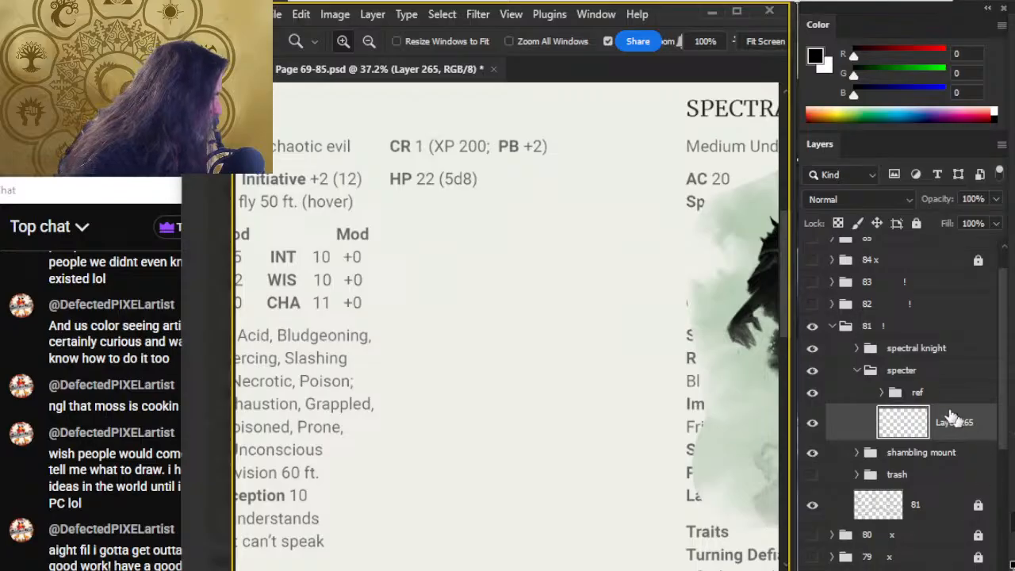
Expand the ref group in the specter group and paste the captured specter artwork into it, dismissing the Color Balance dialog.
click(873, 395)
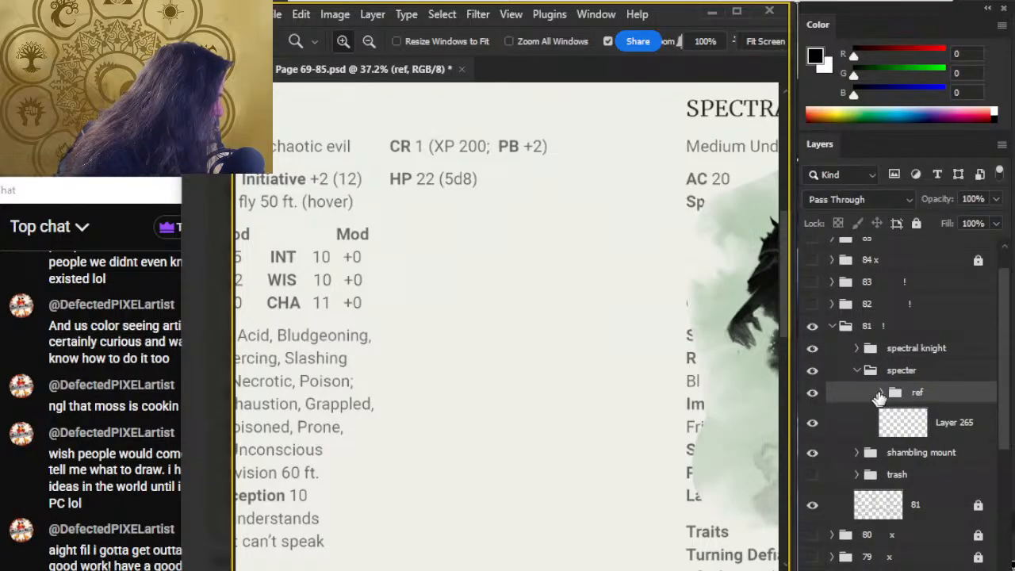
click(879, 394)
click(878, 423)
mouse_move(696, 436)
mouse_down()
mouse_move(321, 286)
mouse_move(355, 304)
mouse_up()
key(ctrl+v)
key(ctrl+b)
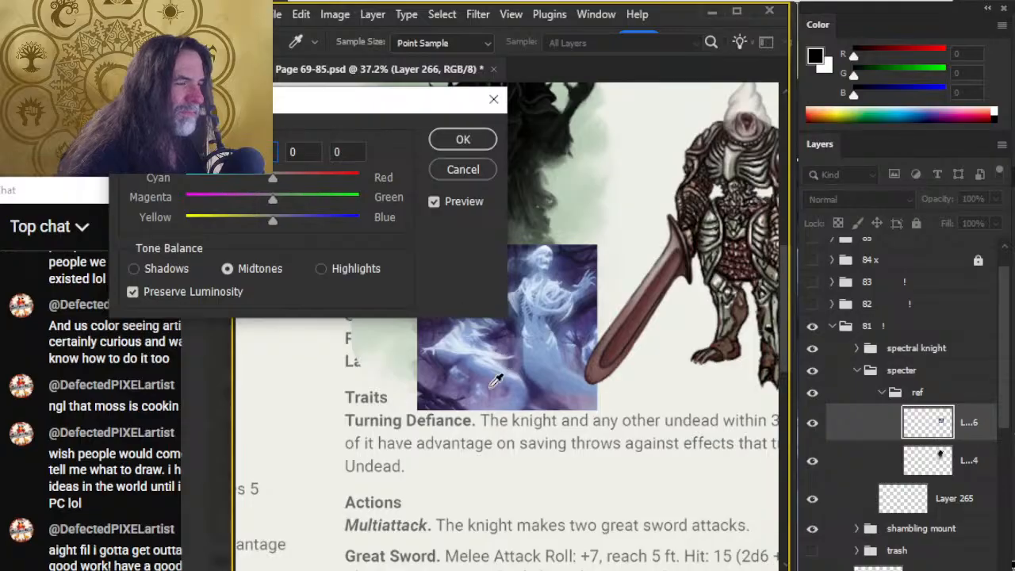
click(500, 99)
Move the pasted specter artwork beside the wraith reference and hide the spectral knight group.
drag(519, 198, 530, 317)
key(v)
mouse_move(596, 484)
mouse_down()
mouse_move(686, 307)
mouse_move(765, 218)
mouse_move(773, 250)
mouse_move(761, 229)
mouse_move(738, 221)
mouse_up()
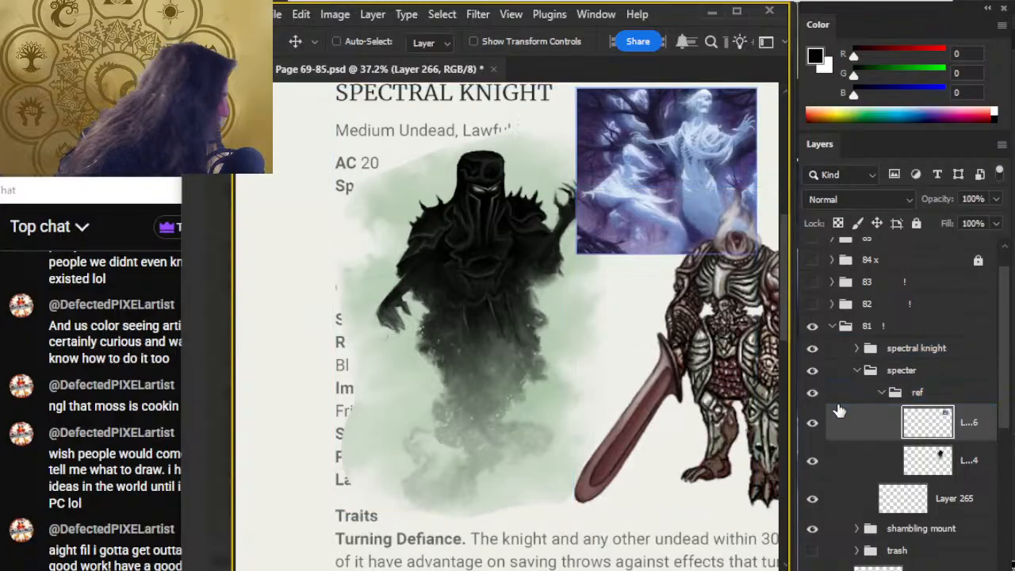
click(811, 350)
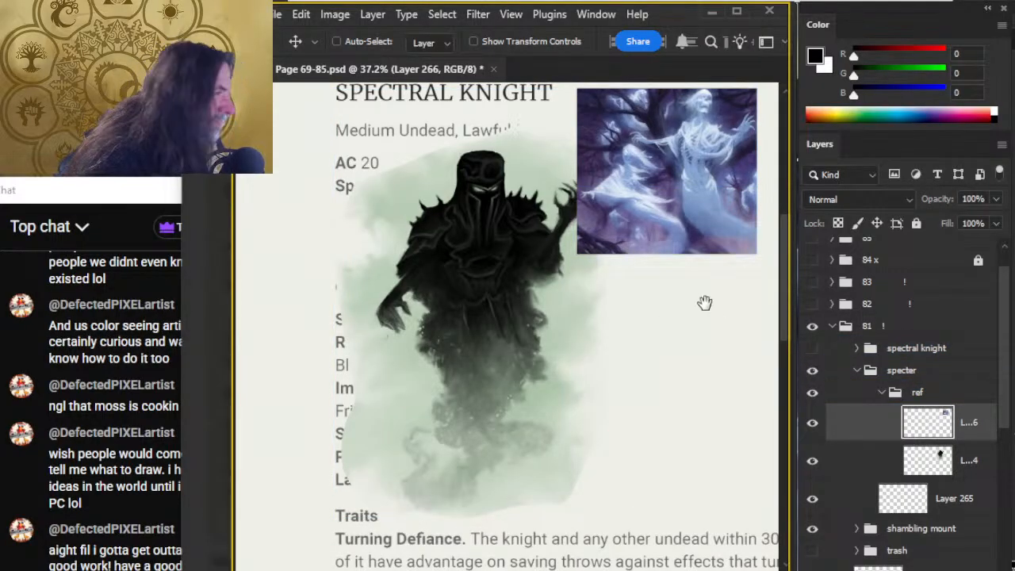
mouse_move(704, 302)
mouse_down()
mouse_move(623, 312)
mouse_move(676, 429)
mouse_up()
Collapse the ref group and undo the trial move of its reference art.
click(862, 391)
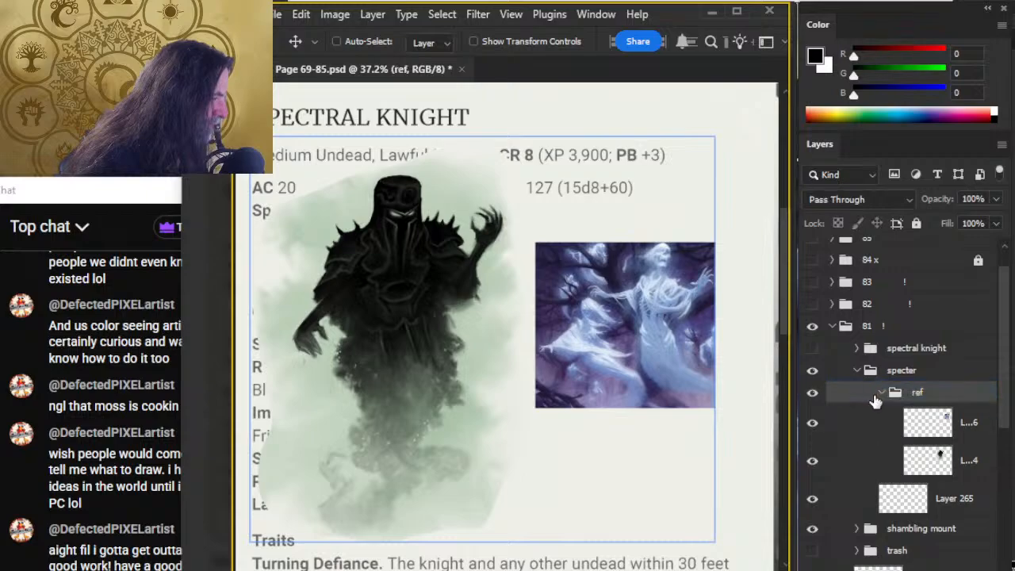
click(882, 393)
drag(623, 290, 659, 313)
key(ctrl+z)
key(ctrl+z)
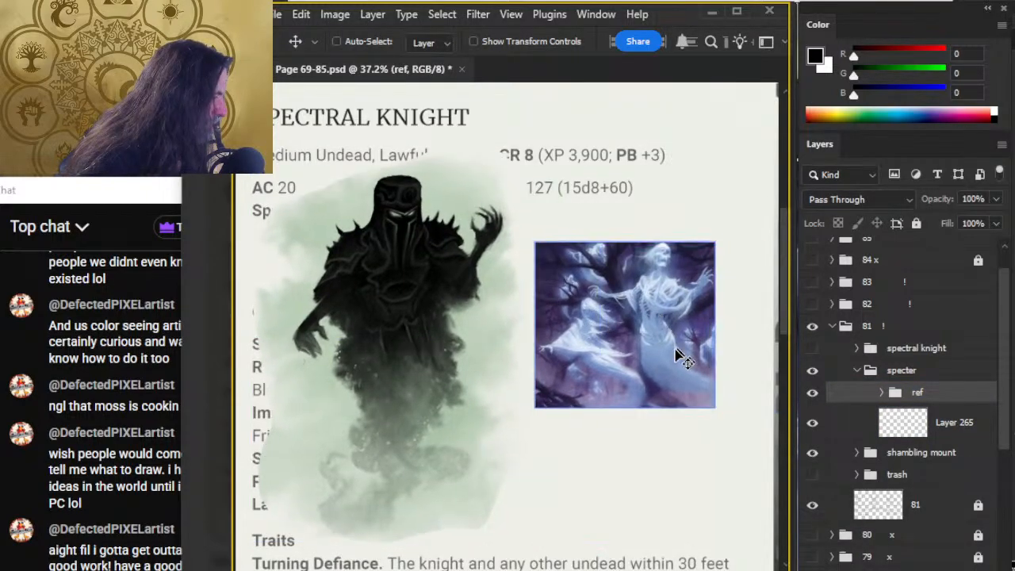
Examine the pasted specter artwork up close, from the ribcage and draped cloth to the trailing lower body.
key(z)
click(670, 307)
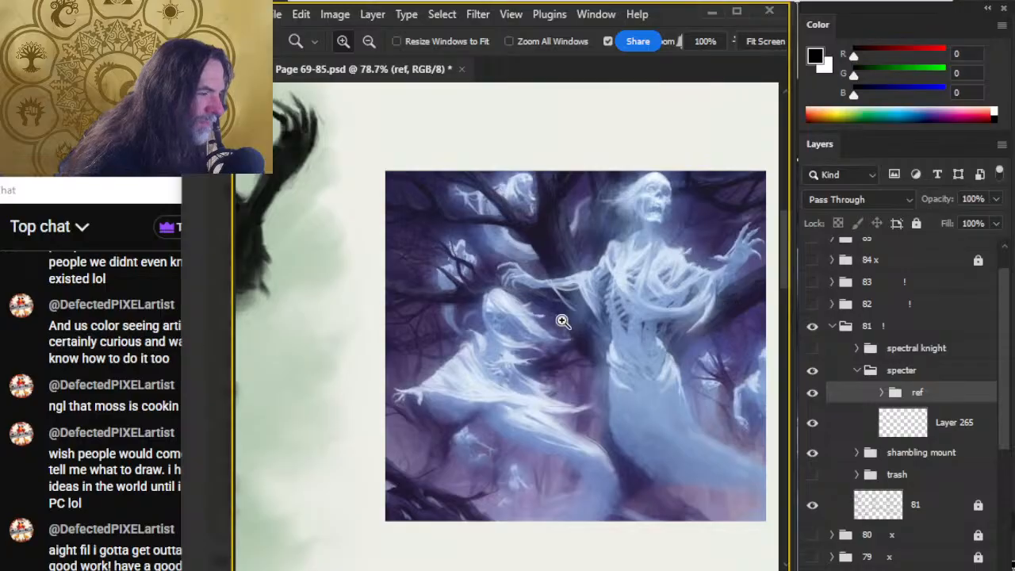
click(610, 310)
drag(629, 340, 465, 403)
mouse_move(386, 308)
mouse_down()
mouse_move(373, 290)
mouse_move(410, 235)
mouse_up()
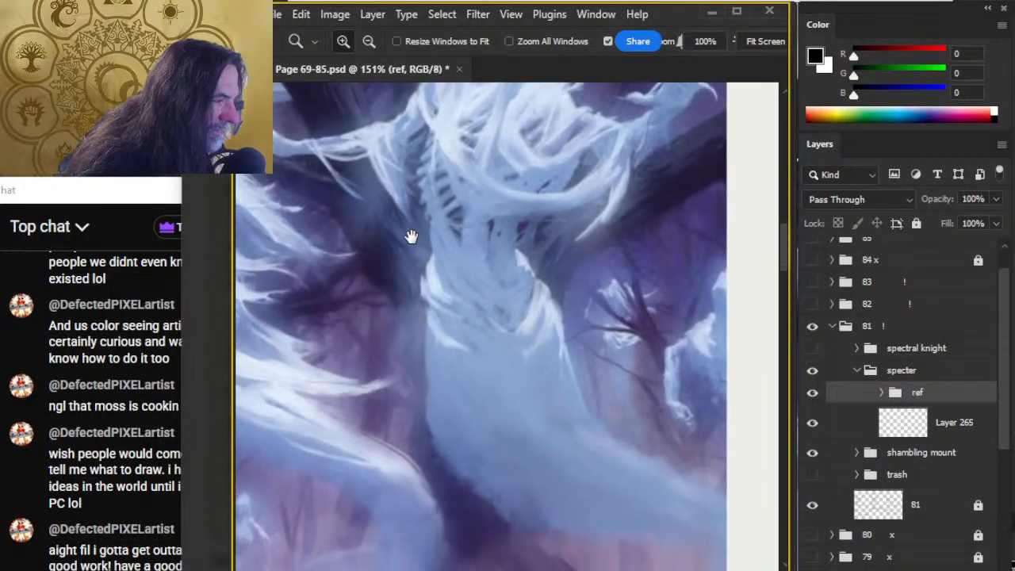
drag(357, 399, 390, 307)
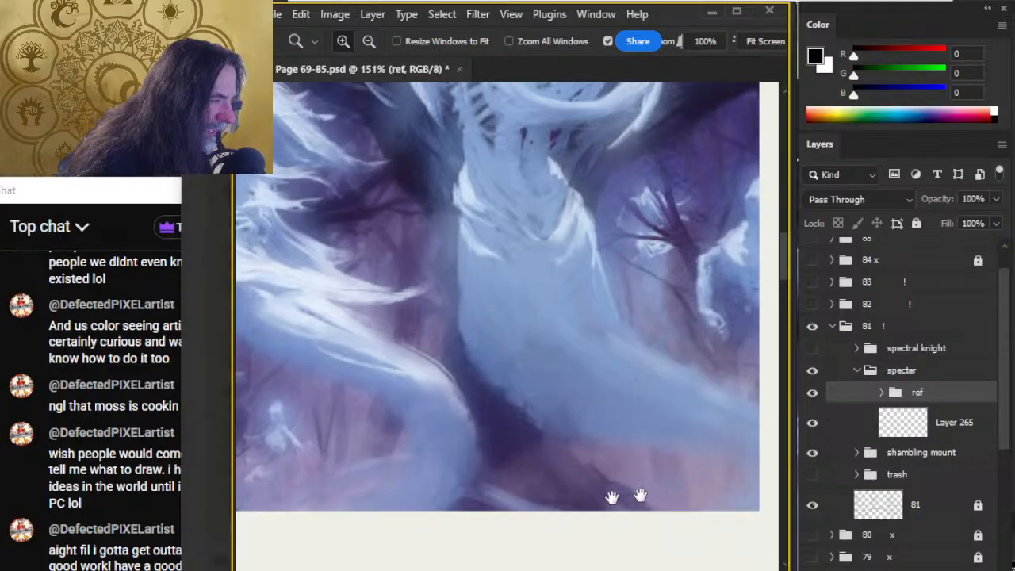
scroll(516, 385, down, 6)
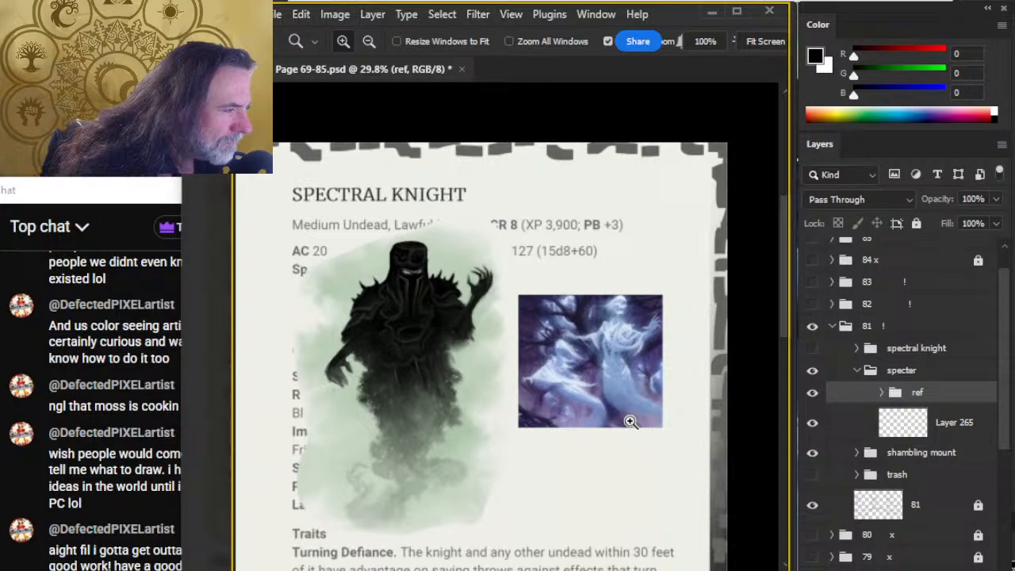
Invert the colours of the wraith layer, Layer 264, in the ref group and compare it with the specter artwork.
drag(379, 335, 426, 346)
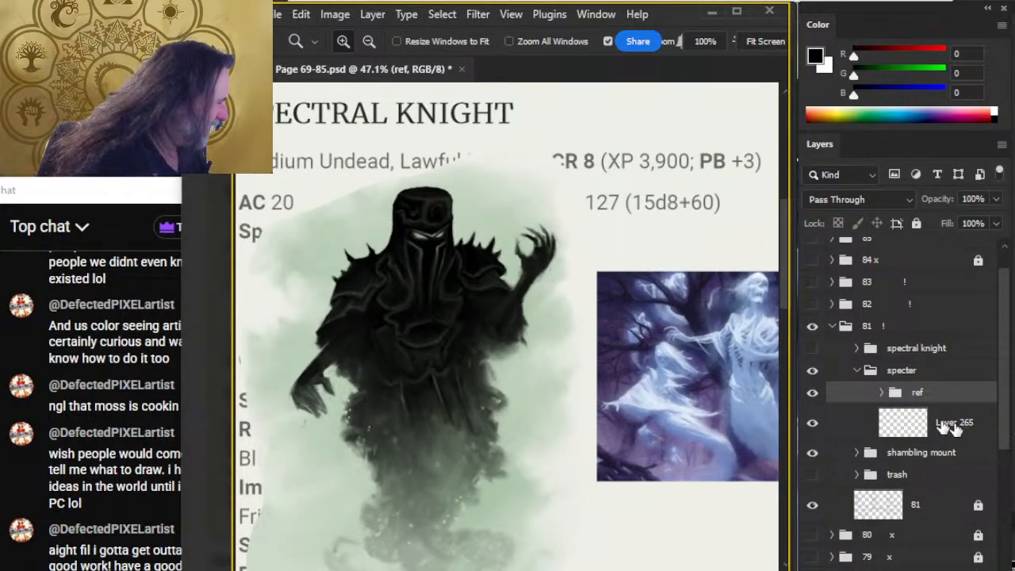
click(881, 392)
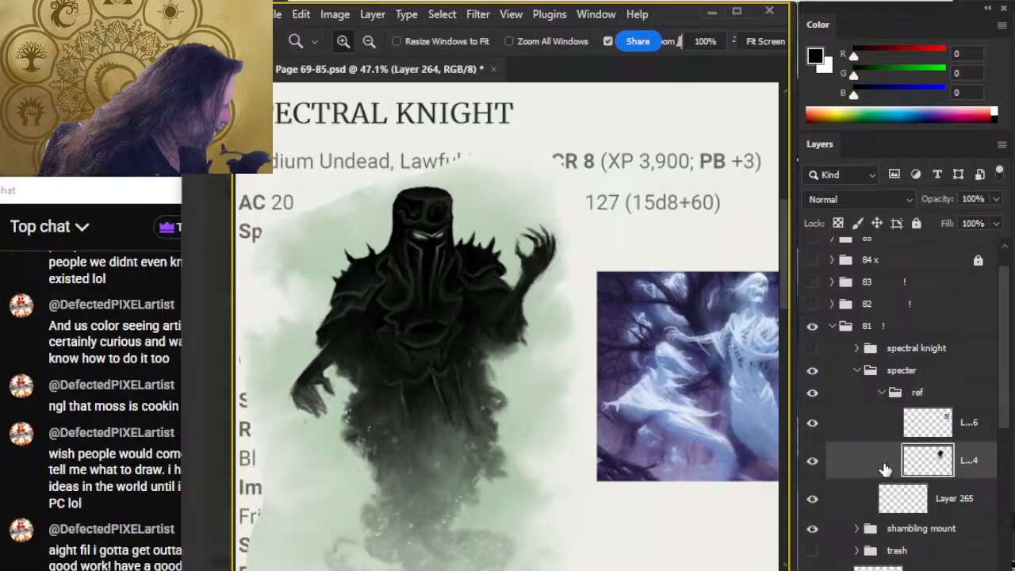
click(893, 456)
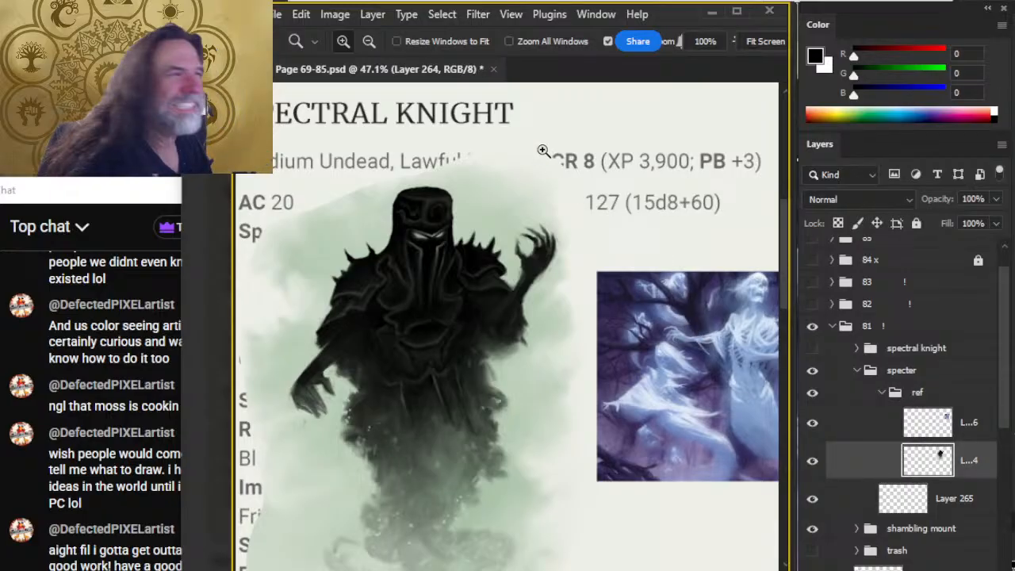
click(446, 21)
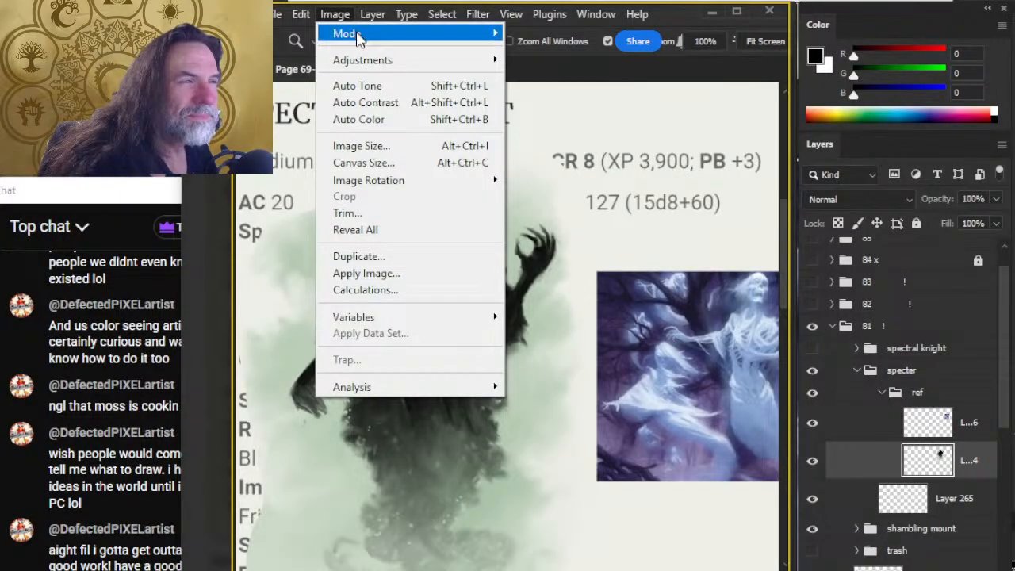
mouse_move(367, 61)
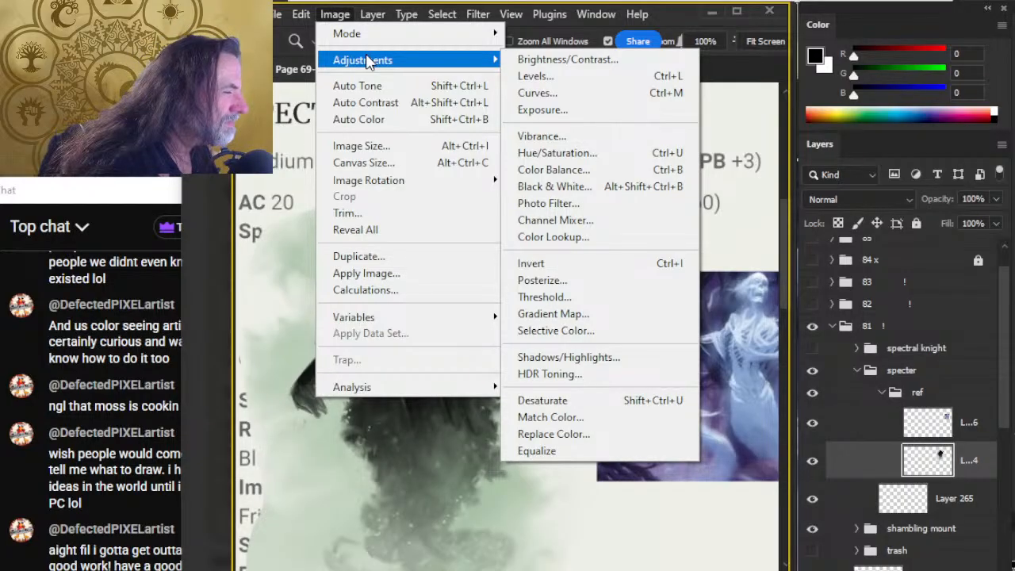
click(574, 265)
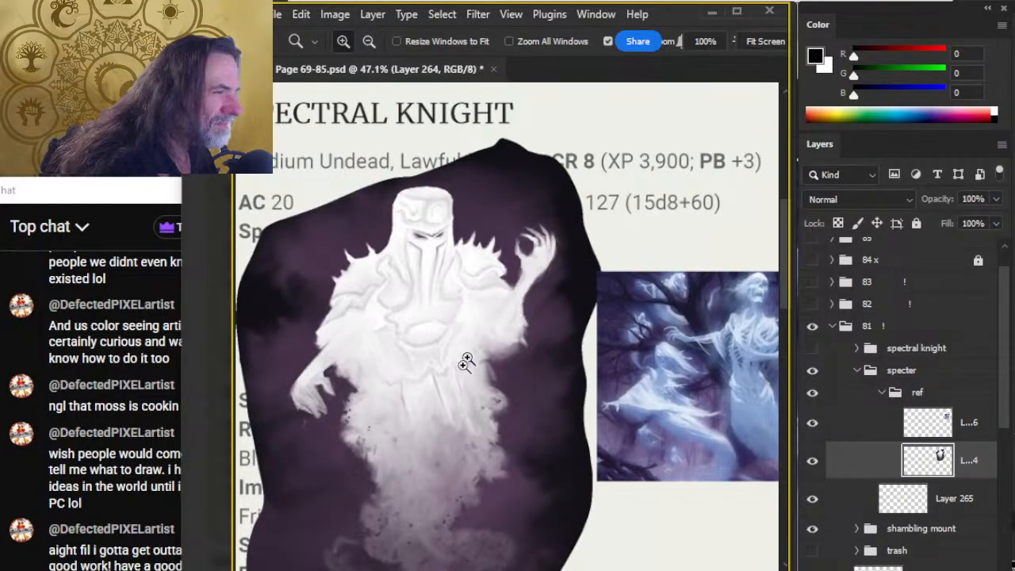
scroll(508, 389, down, 4)
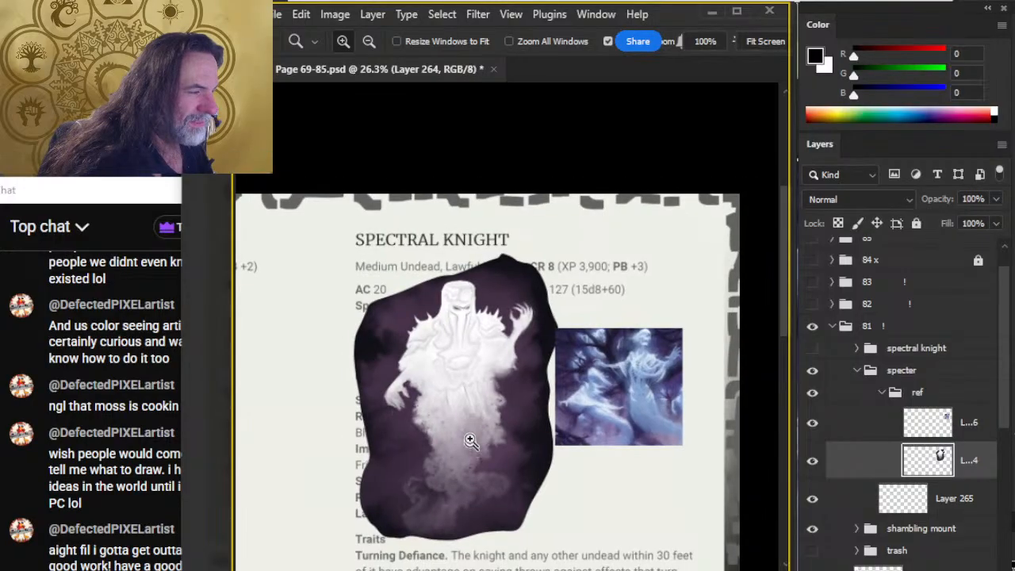
scroll(476, 428, up, 2)
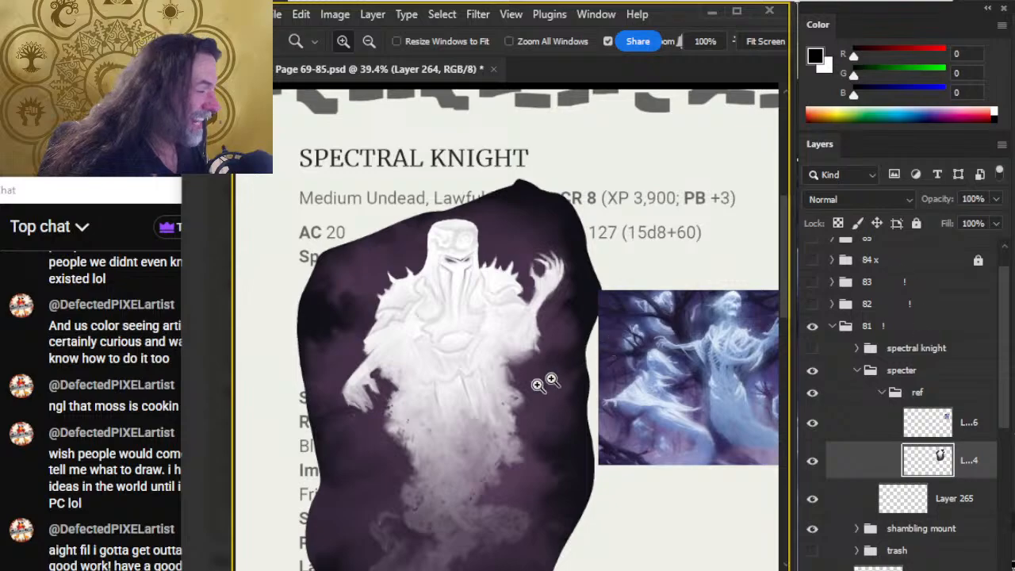
drag(609, 410, 561, 348)
scroll(582, 412, down, 2)
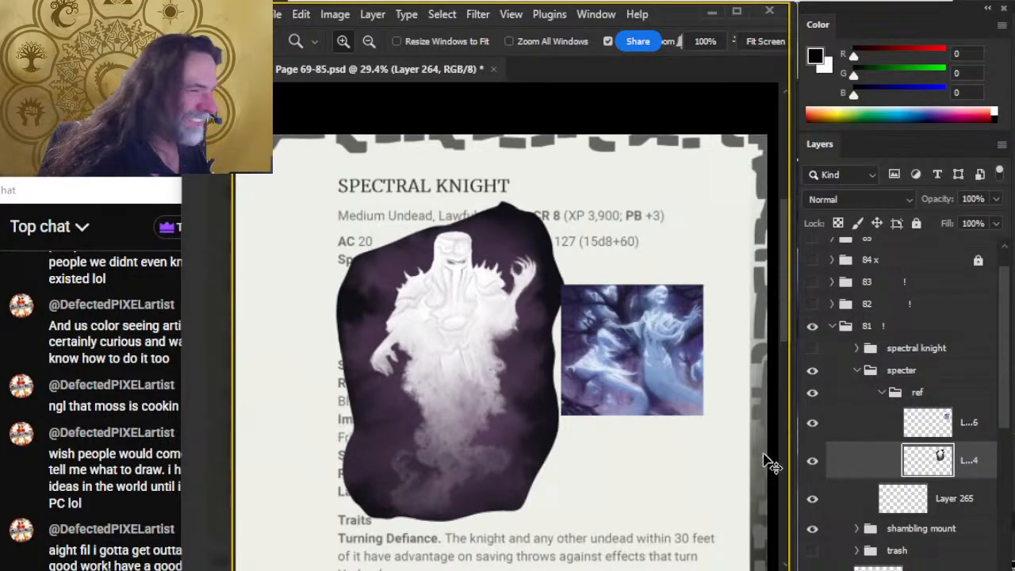
Duplicate the wraith reference to its own layer with inverted colours, returning the original on Layer 264 to its normal colours.
key(ctrl+i)
key(ctrl+i)
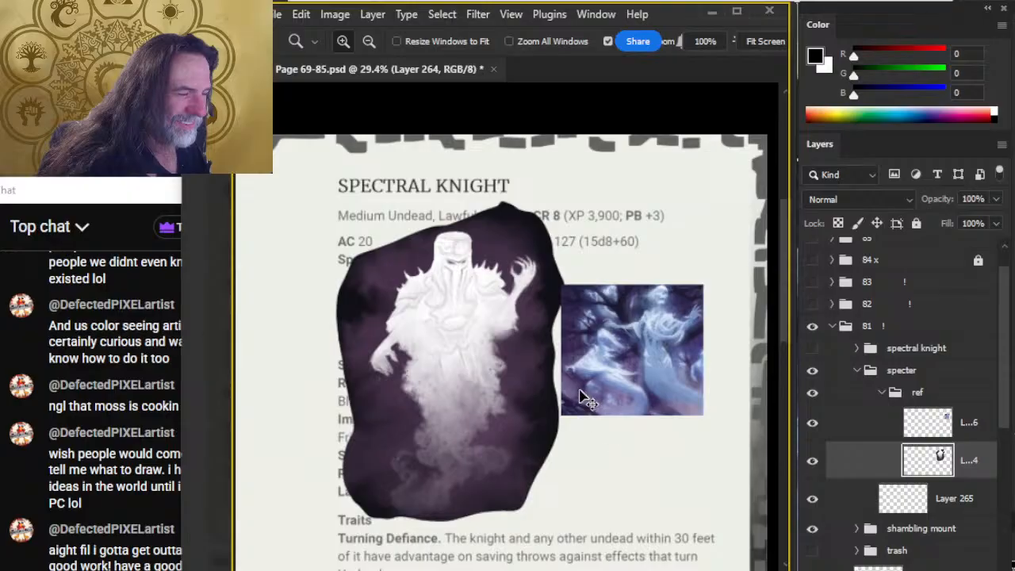
key(l)
mouse_move(362, 187)
mouse_down()
mouse_move(225, 434)
mouse_move(726, 158)
mouse_up()
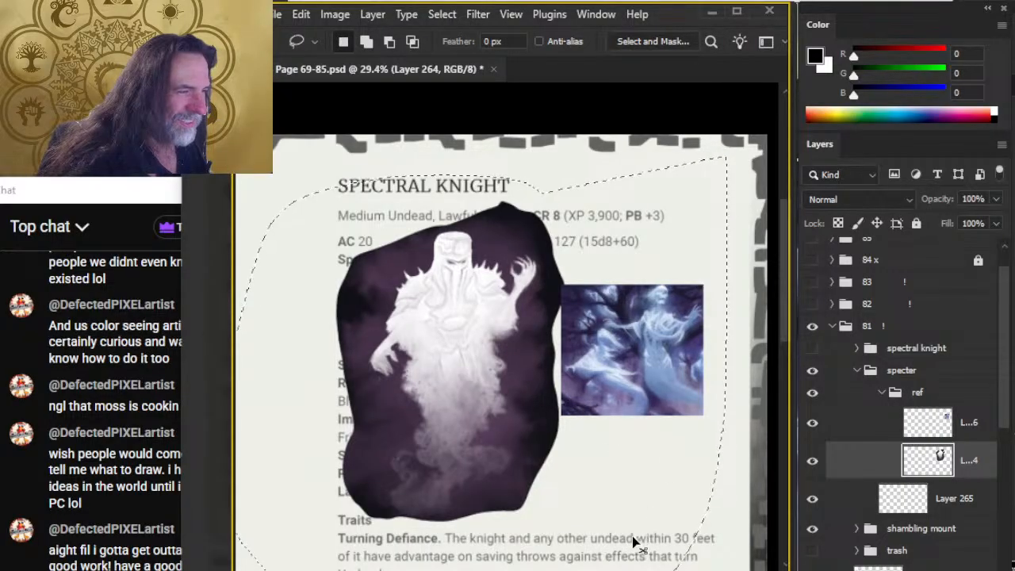
key(ctrl+i)
key(ctrl+j)
key(ctrl+i)
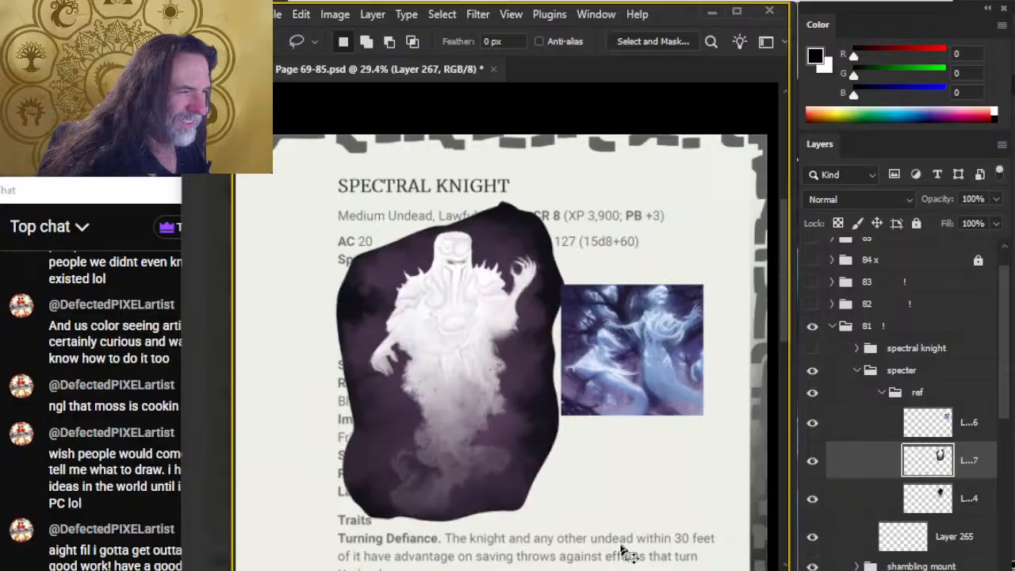
Move the inverted wraith copy off the original so it sits behind the specter artwork, and compare the two versions.
key(v)
mouse_move(498, 429)
mouse_down()
mouse_move(555, 385)
mouse_move(661, 404)
mouse_move(636, 344)
mouse_move(661, 358)
mouse_move(642, 333)
mouse_move(657, 351)
mouse_up()
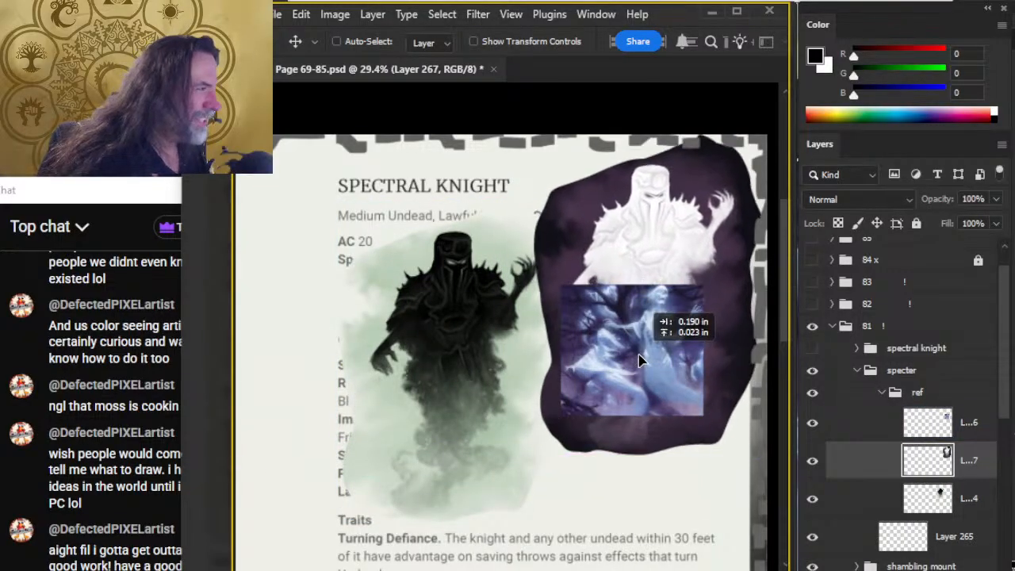
key(z)
click(532, 327)
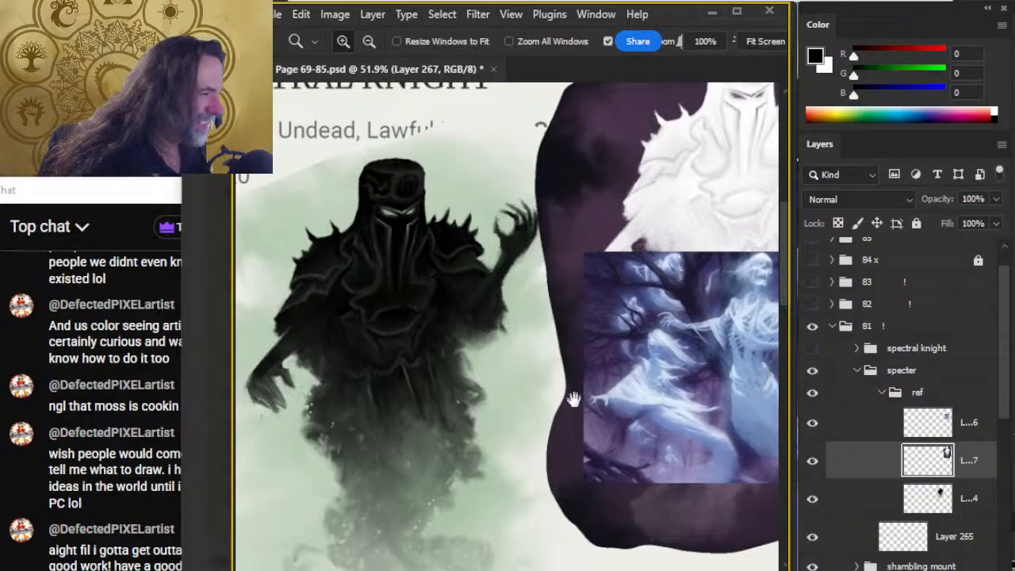
drag(570, 401, 496, 333)
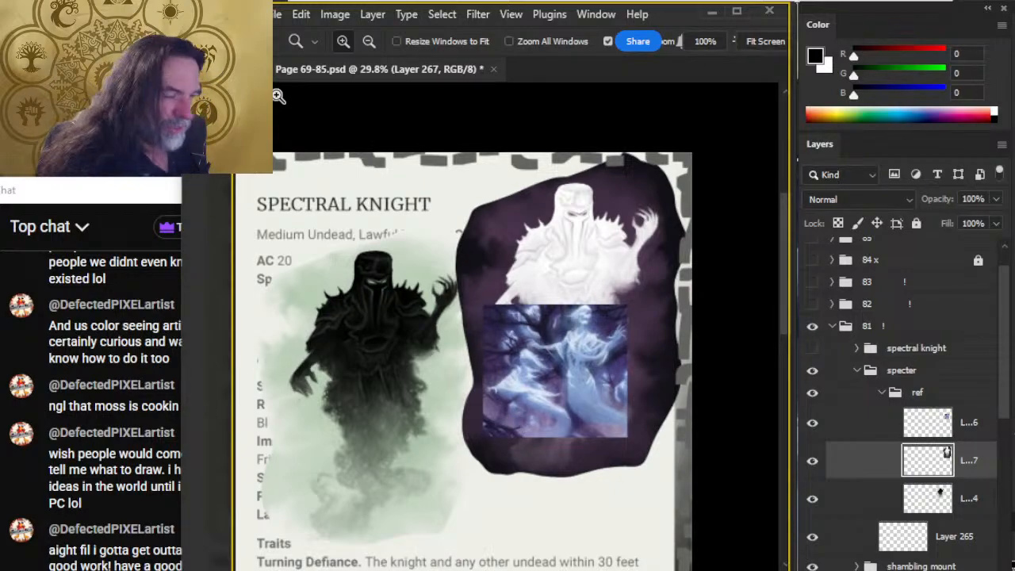
Sample the dark purple from the inverted wraith's backdrop and compare it with the pale green by swapping foreground and background colours.
key(b)
mouse_move(325, 313)
mouse_down()
mouse_move(333, 317)
mouse_move(328, 294)
mouse_move(305, 290)
mouse_up()
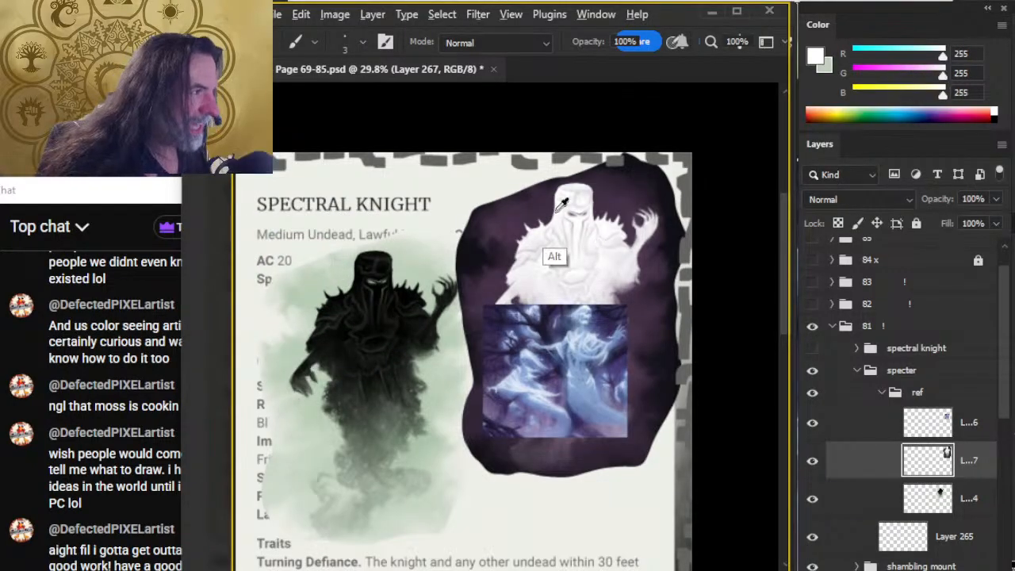
alt+click(529, 209)
drag(528, 208, 524, 224)
alt+click(502, 271)
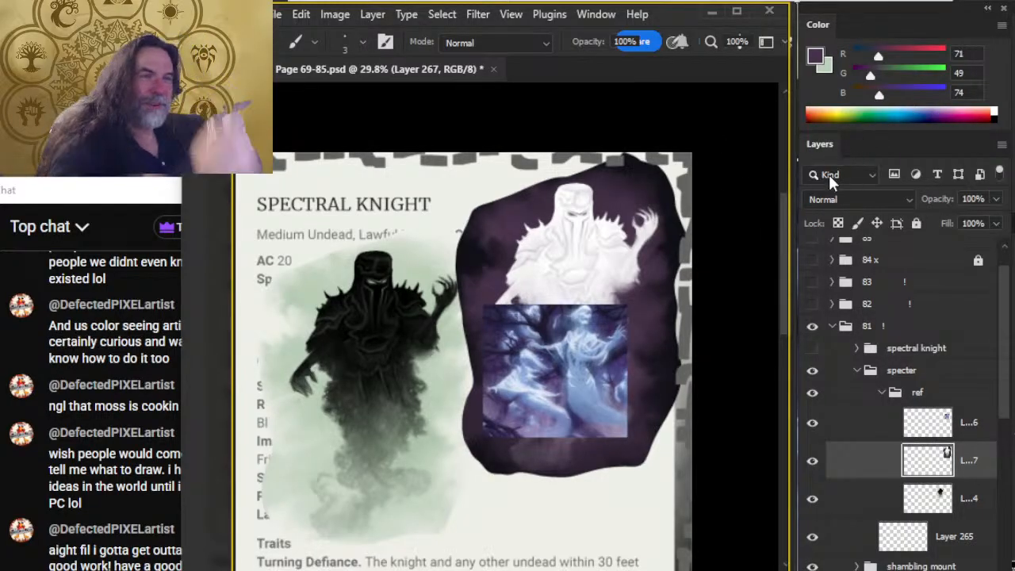
key(x)
key(x)
key(x)
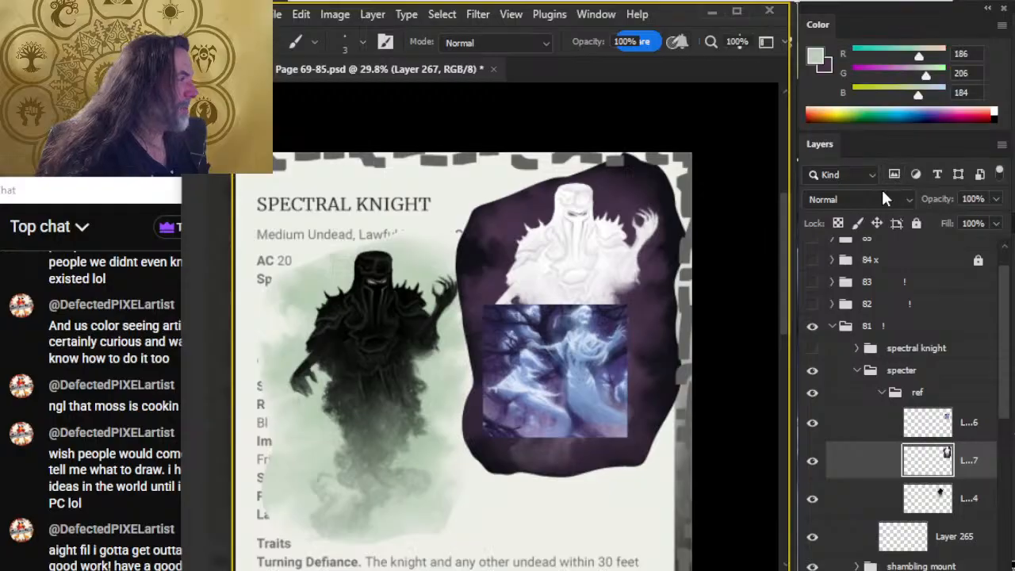
key(x)
key(x)
key(x)
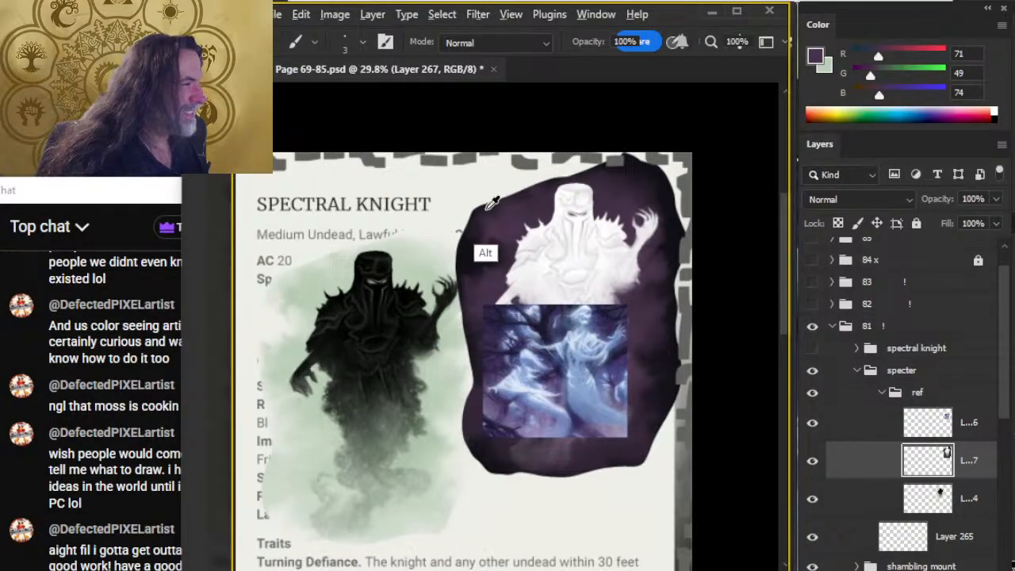
alt+click(521, 212)
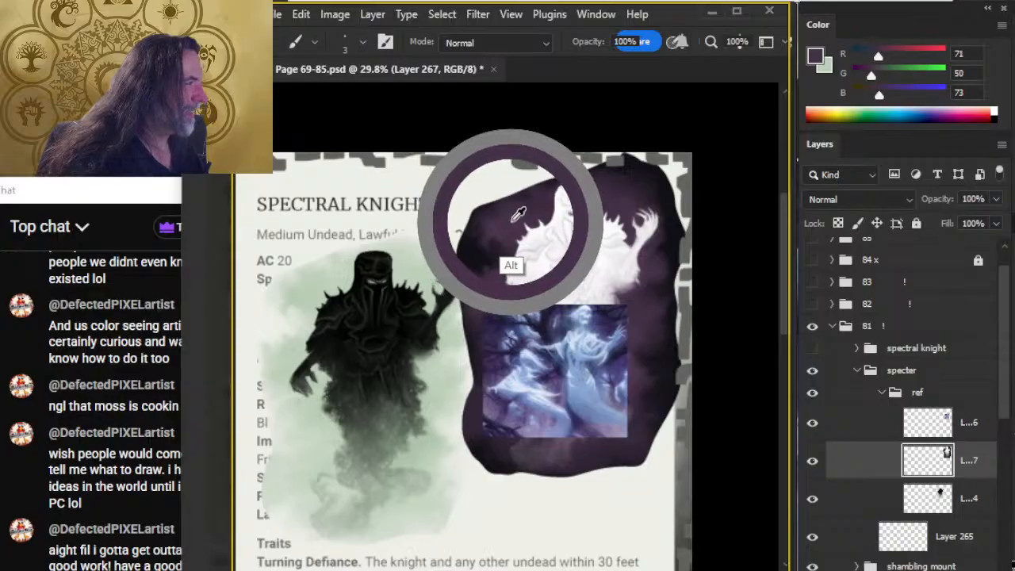
key(x)
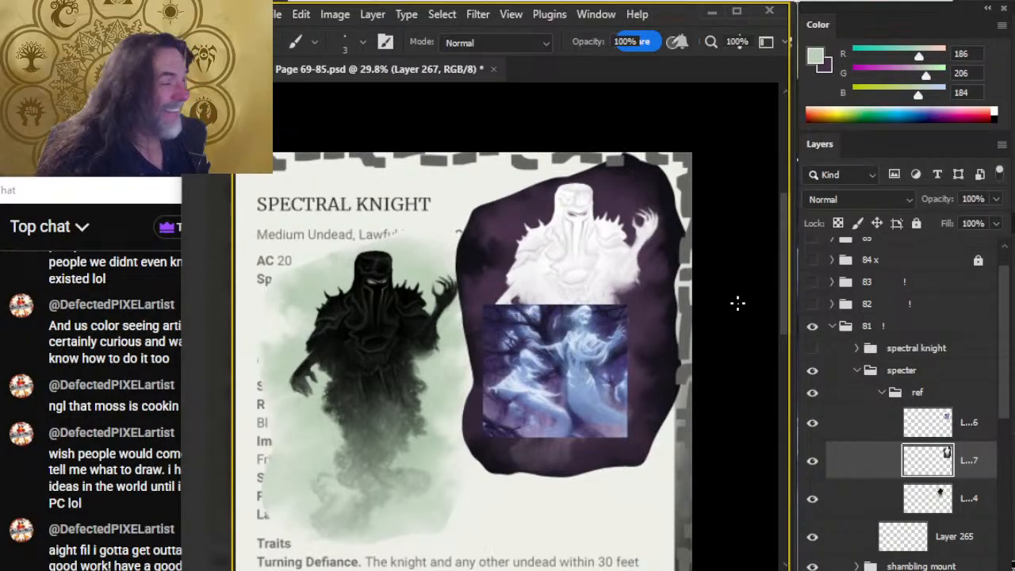
Collapse the ref group and go to the empty illustration area in the Specter stat block.
click(880, 394)
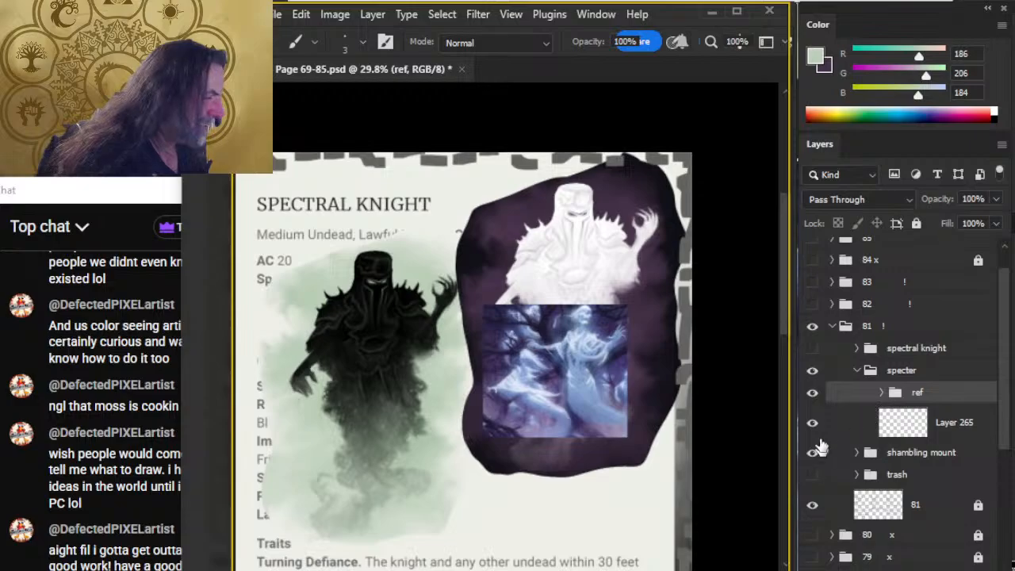
key(z)
drag(642, 469, 507, 480)
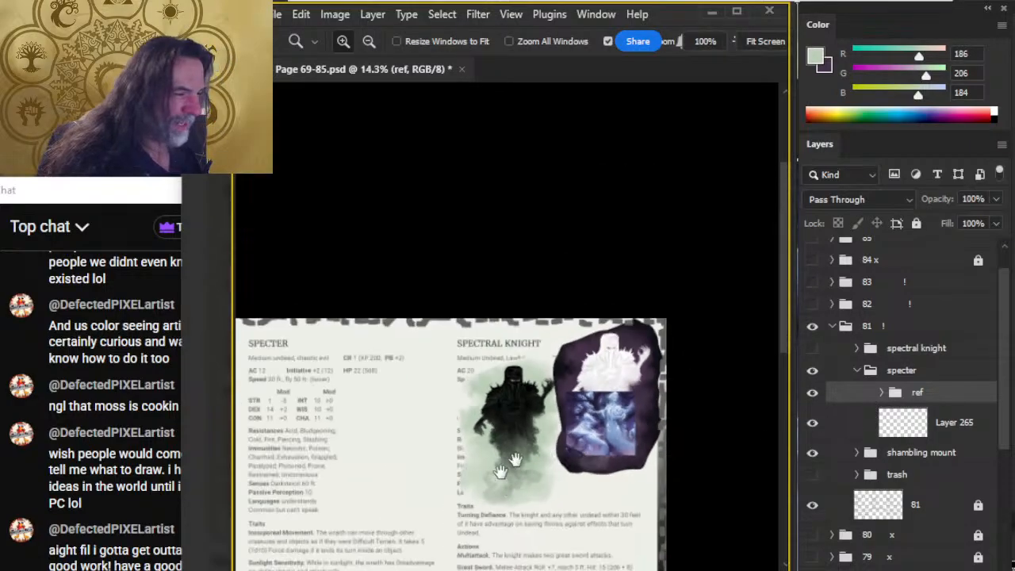
drag(452, 505, 647, 351)
key(x)
key(x)
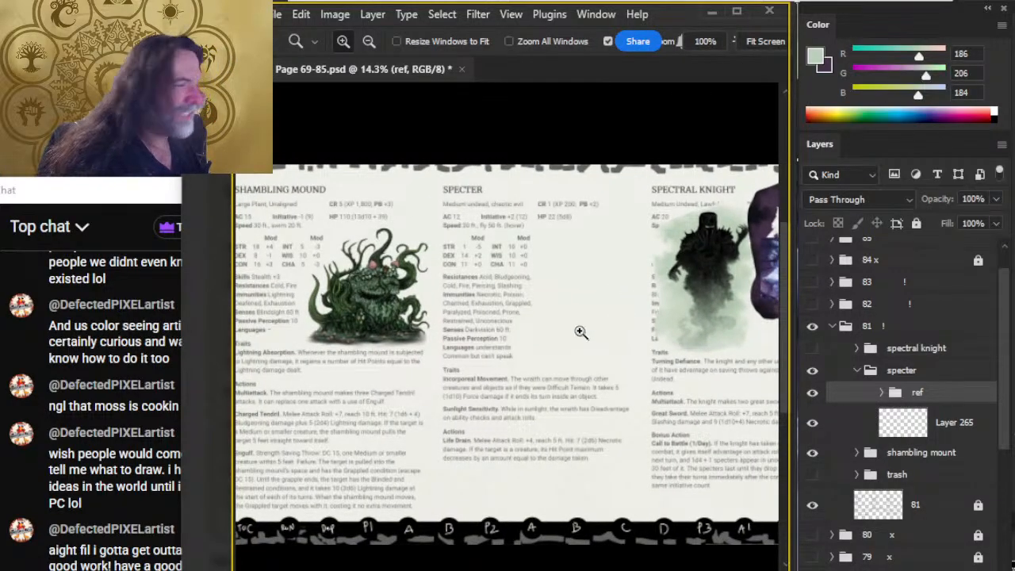
drag(579, 331, 593, 329)
Sample grey-green (RGB 117, 132, 115) from the original wraith's smoke and scribble a rough patch on Layer 265 beside the Specter stats.
key(b)
alt+click(717, 308)
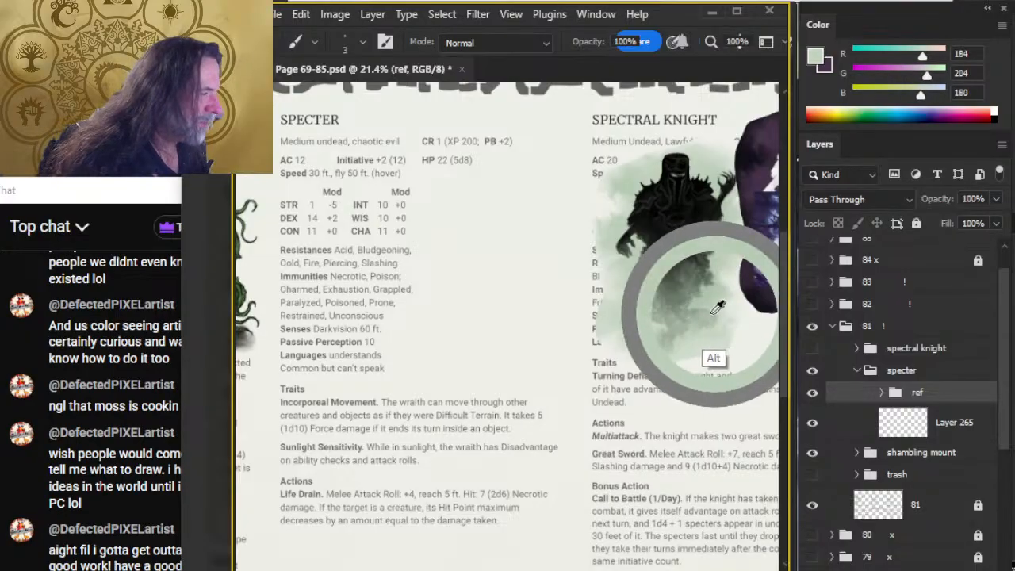
drag(716, 307, 692, 288)
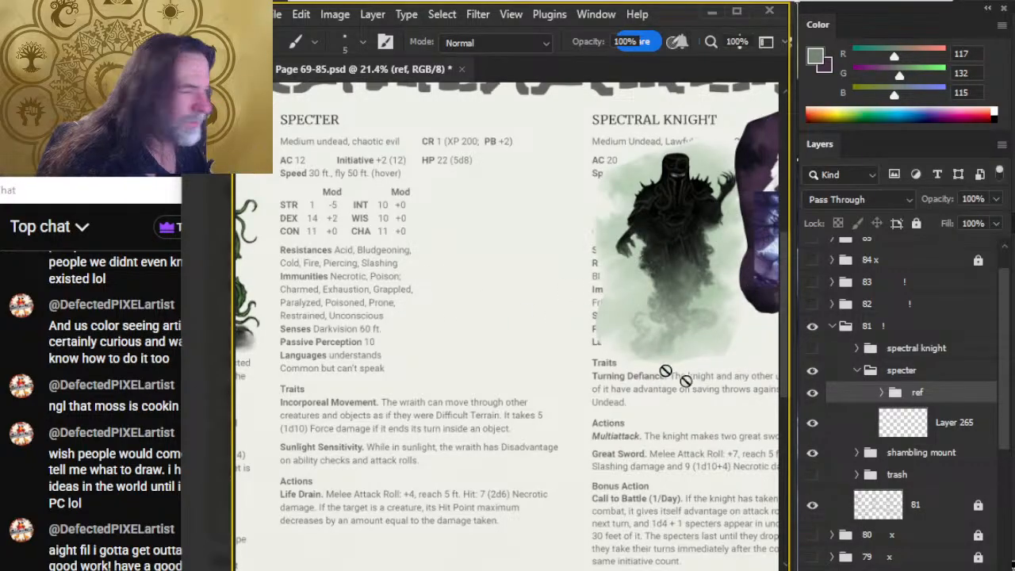
click(856, 428)
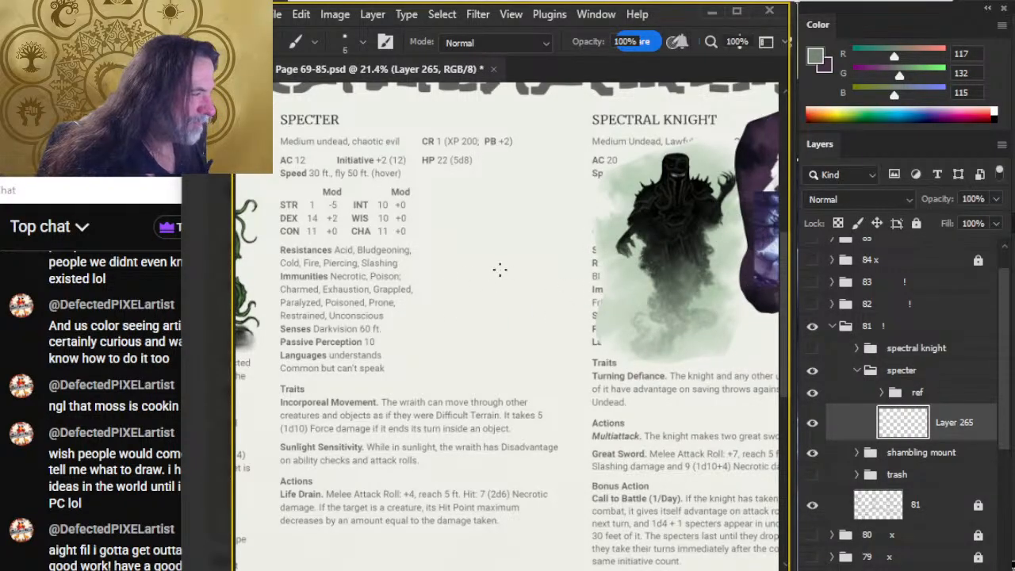
mouse_move(485, 254)
mouse_down()
mouse_move(473, 205)
mouse_move(481, 199)
mouse_move(478, 217)
mouse_move(444, 199)
mouse_move(489, 187)
mouse_move(492, 251)
mouse_move(478, 298)
mouse_move(432, 316)
mouse_move(511, 259)
mouse_move(525, 265)
mouse_move(493, 350)
mouse_move(497, 367)
mouse_move(515, 263)
mouse_move(506, 205)
mouse_move(507, 280)
mouse_up()
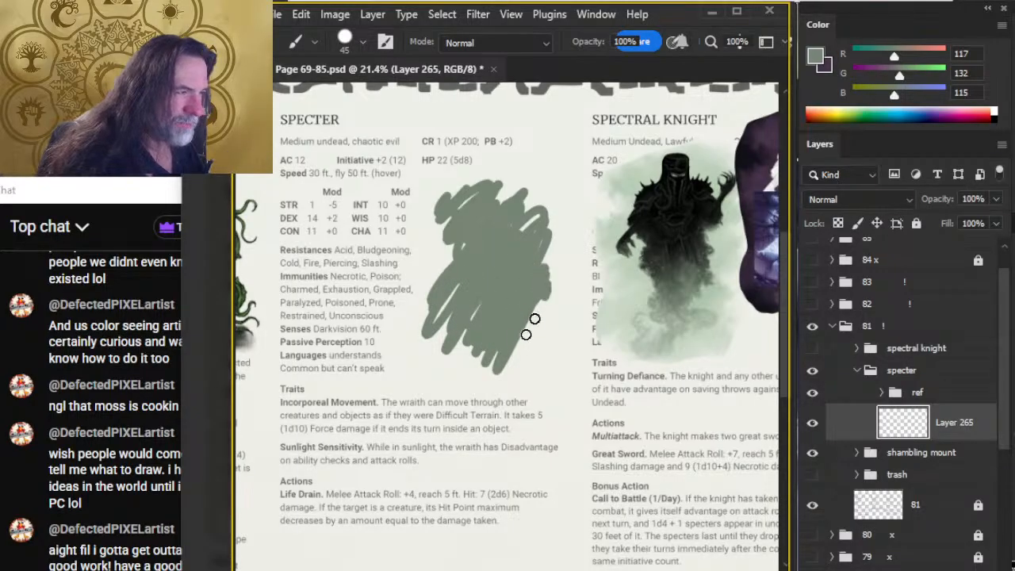
Smudge the grey-green patch's side and upper edges into soft mist with a size 100 brush at 70% strength.
key(r)
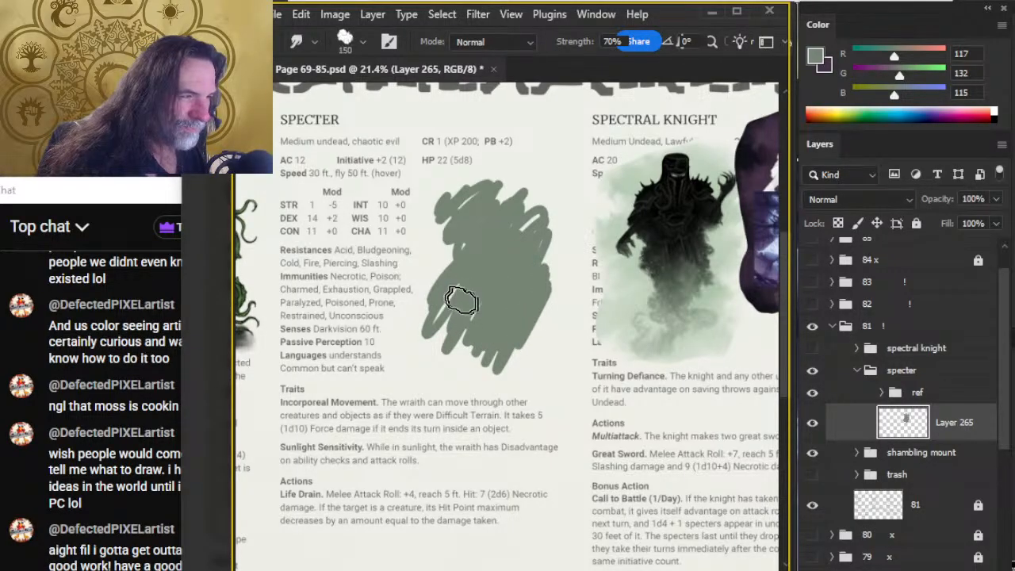
mouse_move(445, 297)
mouse_down()
mouse_move(444, 310)
mouse_move(467, 276)
mouse_move(439, 290)
mouse_move(444, 277)
mouse_up()
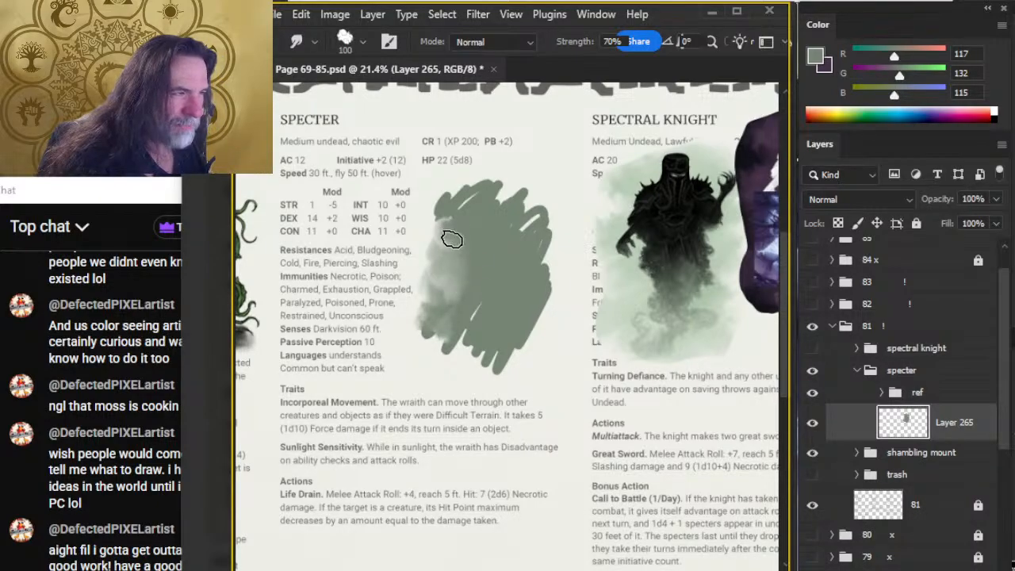
mouse_move(432, 221)
mouse_down()
mouse_move(447, 191)
mouse_move(447, 214)
mouse_move(432, 212)
mouse_move(462, 278)
mouse_move(438, 223)
mouse_move(468, 198)
mouse_up()
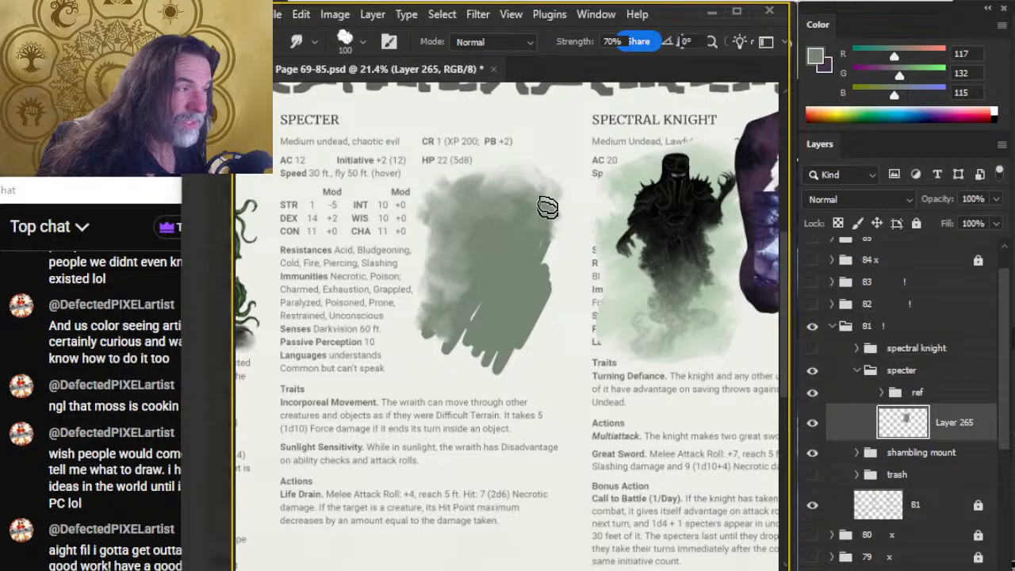
drag(501, 187, 511, 188)
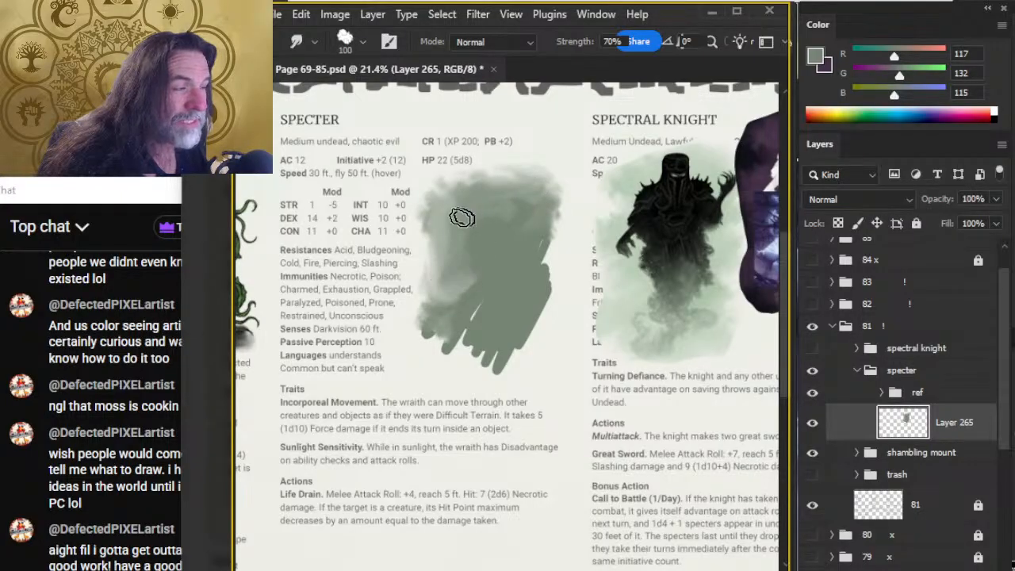
drag(447, 213, 497, 205)
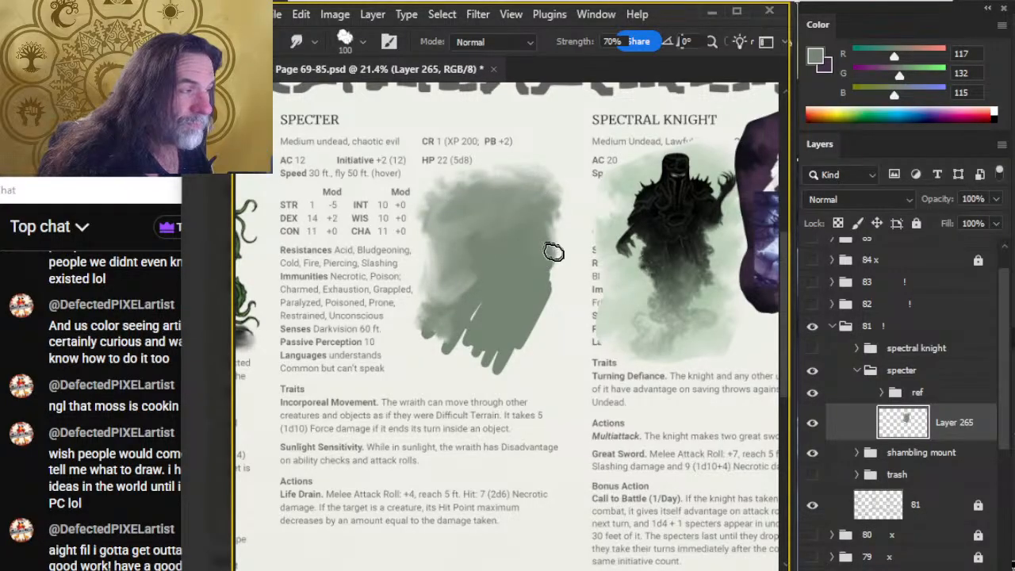
mouse_move(553, 252)
mouse_down()
mouse_move(542, 251)
mouse_move(539, 233)
mouse_move(566, 256)
mouse_move(549, 298)
mouse_move(475, 278)
mouse_move(465, 253)
mouse_move(485, 268)
mouse_up()
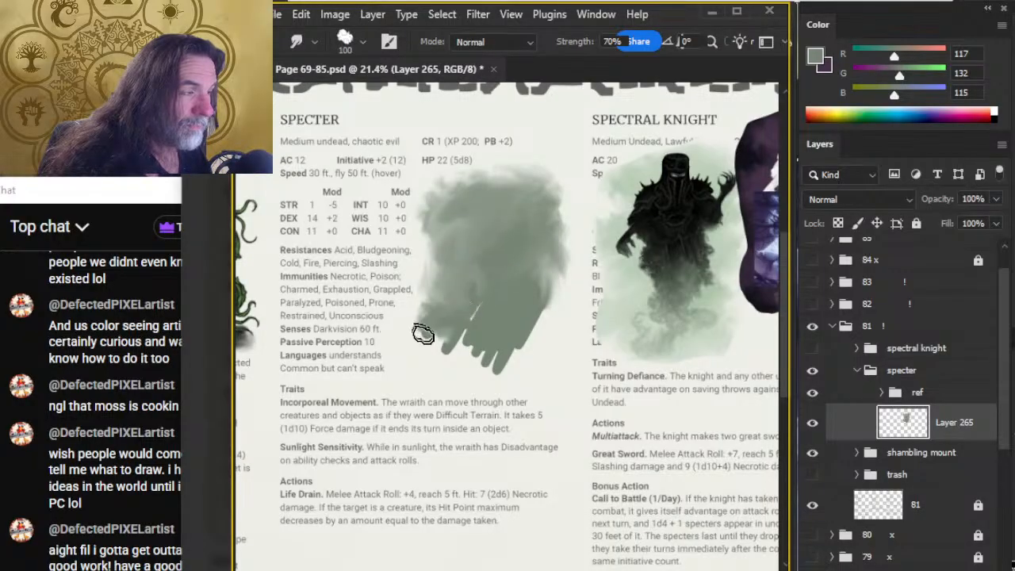
mouse_move(445, 295)
mouse_down()
mouse_move(436, 352)
mouse_move(424, 326)
mouse_move(431, 343)
mouse_move(449, 302)
mouse_move(482, 308)
mouse_move(453, 345)
mouse_up()
Smudge the patch's interior and ragged lower strokes into an even, misty backdrop with soft edges all around.
key(z)
drag(627, 324, 513, 347)
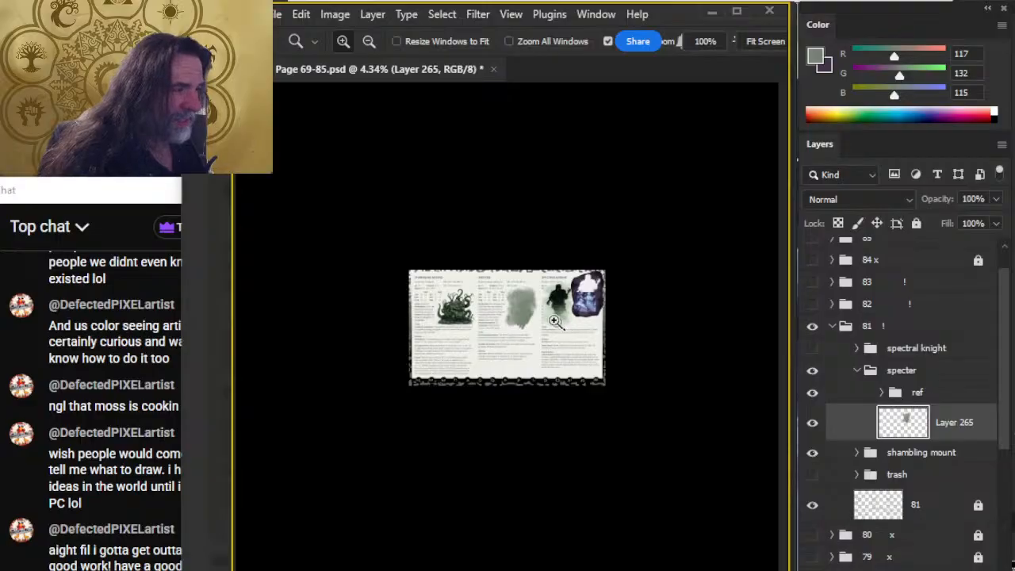
drag(425, 281, 471, 281)
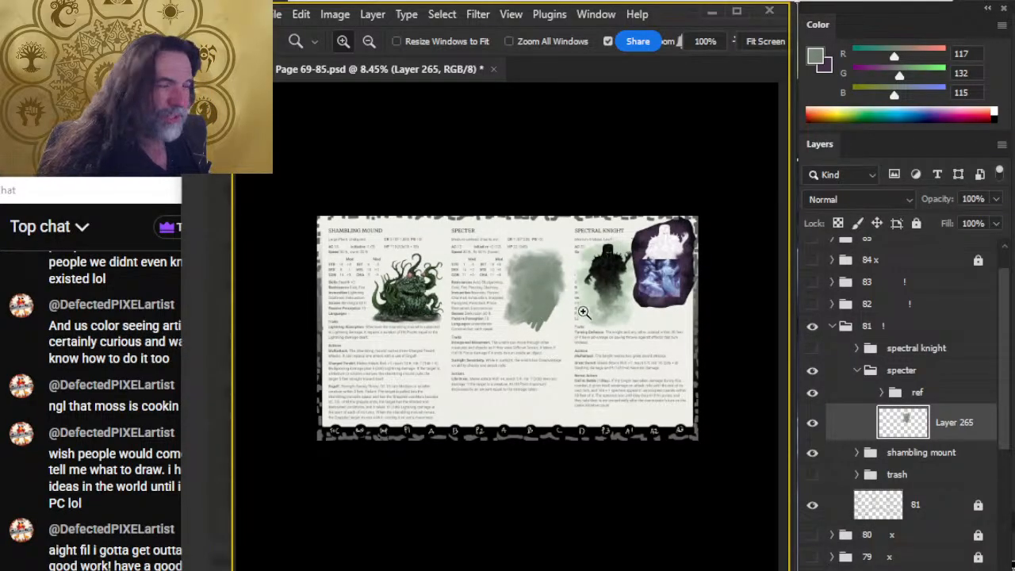
mouse_move(565, 312)
mouse_down()
mouse_move(587, 314)
mouse_move(595, 283)
mouse_up()
key(r)
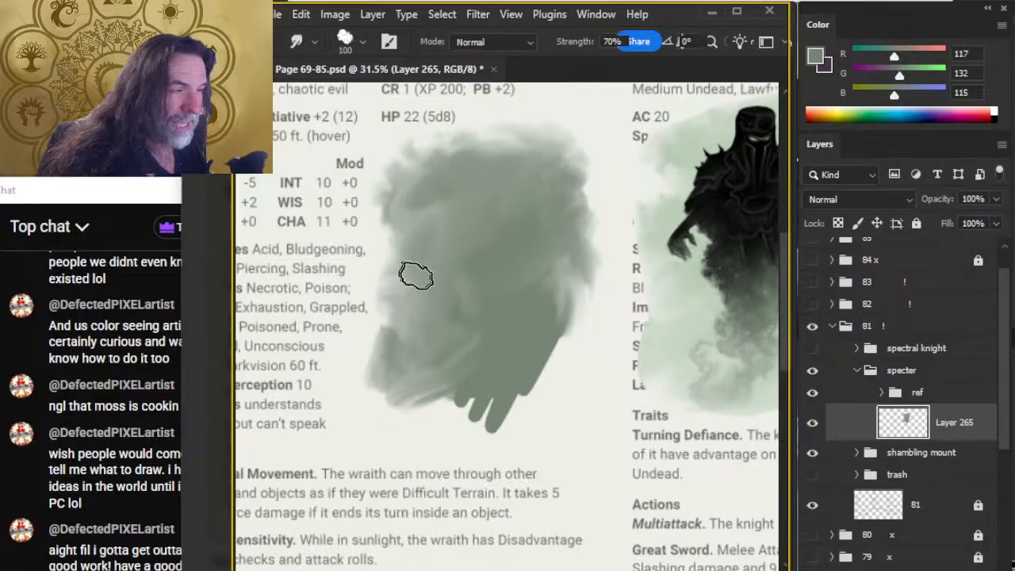
mouse_move(416, 276)
mouse_down()
mouse_move(429, 228)
mouse_move(426, 245)
mouse_move(566, 277)
mouse_move(562, 203)
mouse_move(577, 169)
mouse_move(568, 146)
mouse_move(557, 206)
mouse_move(488, 275)
mouse_move(468, 265)
mouse_move(525, 256)
mouse_move(528, 282)
mouse_up()
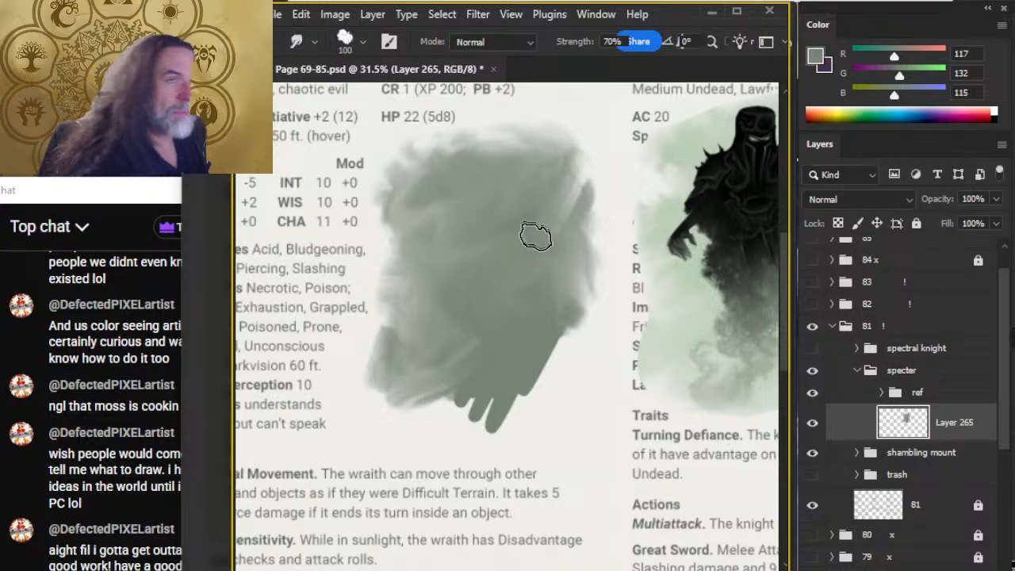
mouse_move(543, 175)
mouse_down()
mouse_move(580, 169)
mouse_move(582, 225)
mouse_up()
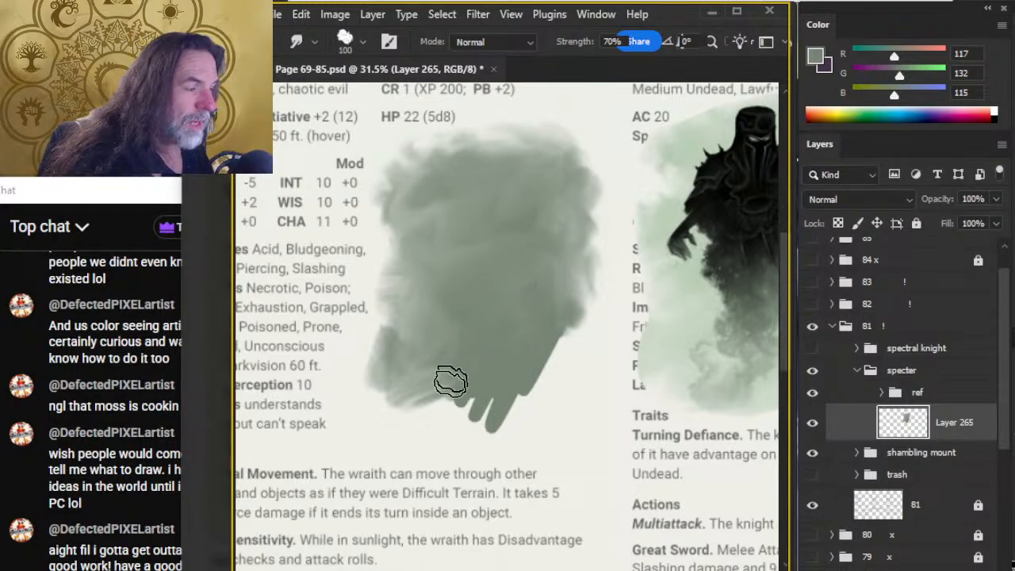
mouse_move(451, 380)
mouse_down()
mouse_move(426, 386)
mouse_move(411, 346)
mouse_move(386, 374)
mouse_move(376, 338)
mouse_move(371, 359)
mouse_move(398, 325)
mouse_move(386, 388)
mouse_move(483, 401)
mouse_move(507, 390)
mouse_move(442, 417)
mouse_move(436, 404)
mouse_move(392, 403)
mouse_move(410, 428)
mouse_move(399, 392)
mouse_move(376, 410)
mouse_move(454, 371)
mouse_move(502, 426)
mouse_move(483, 402)
mouse_move(481, 442)
mouse_move(457, 389)
mouse_move(529, 436)
mouse_move(525, 382)
mouse_move(555, 355)
mouse_move(552, 399)
mouse_move(540, 371)
mouse_move(565, 384)
mouse_move(579, 356)
mouse_move(559, 325)
mouse_move(587, 289)
mouse_move(582, 236)
mouse_move(573, 253)
mouse_move(586, 277)
mouse_move(598, 173)
mouse_move(577, 203)
mouse_move(588, 162)
mouse_move(506, 183)
mouse_move(480, 150)
mouse_move(536, 149)
mouse_move(562, 164)
mouse_move(538, 145)
mouse_move(496, 149)
mouse_move(486, 132)
mouse_move(447, 130)
mouse_move(478, 123)
mouse_move(490, 161)
mouse_move(514, 142)
mouse_move(499, 136)
mouse_move(524, 156)
mouse_move(564, 130)
mouse_move(499, 130)
mouse_move(549, 124)
mouse_move(503, 117)
mouse_move(591, 134)
mouse_move(490, 138)
mouse_move(446, 166)
mouse_move(455, 151)
mouse_move(513, 129)
mouse_move(520, 106)
mouse_move(475, 147)
mouse_move(492, 147)
mouse_move(412, 188)
mouse_move(510, 135)
mouse_move(429, 194)
mouse_move(523, 153)
mouse_up()
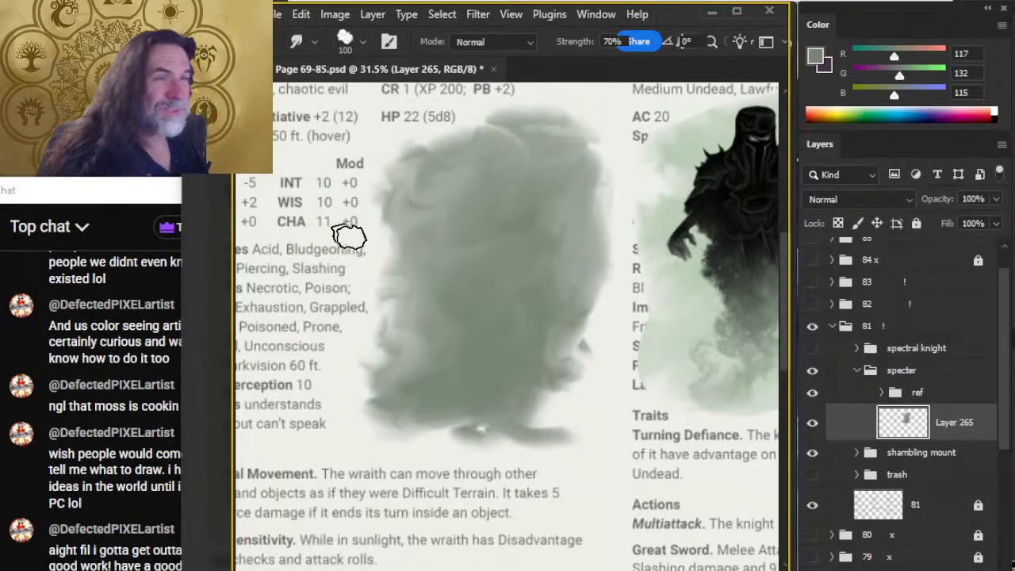
Switch to the browser, close the D&D Beyond Specter tab and move the remaining stream window lower on the screen.
key(alt+Tab)
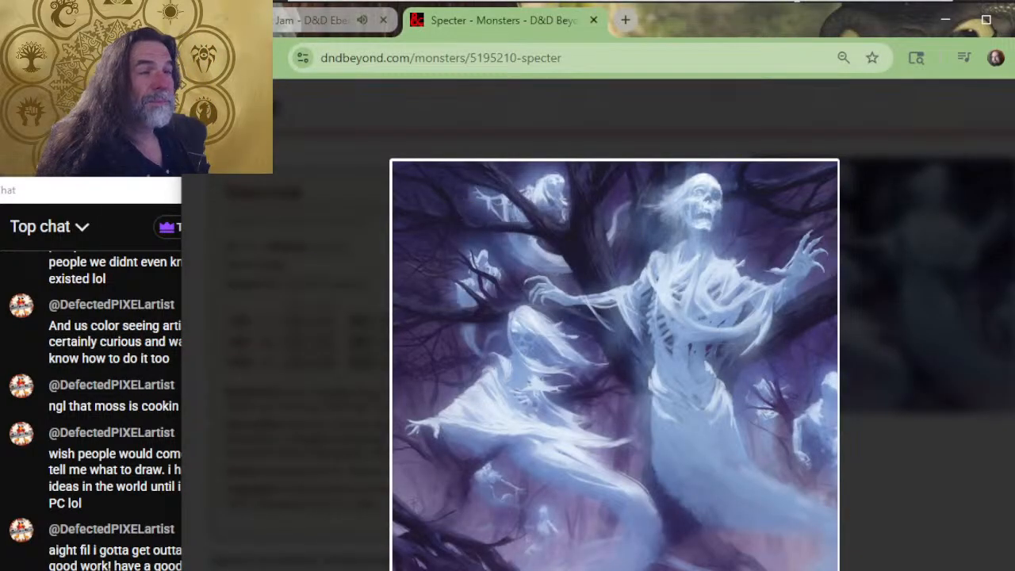
drag(181, 135, 254, 132)
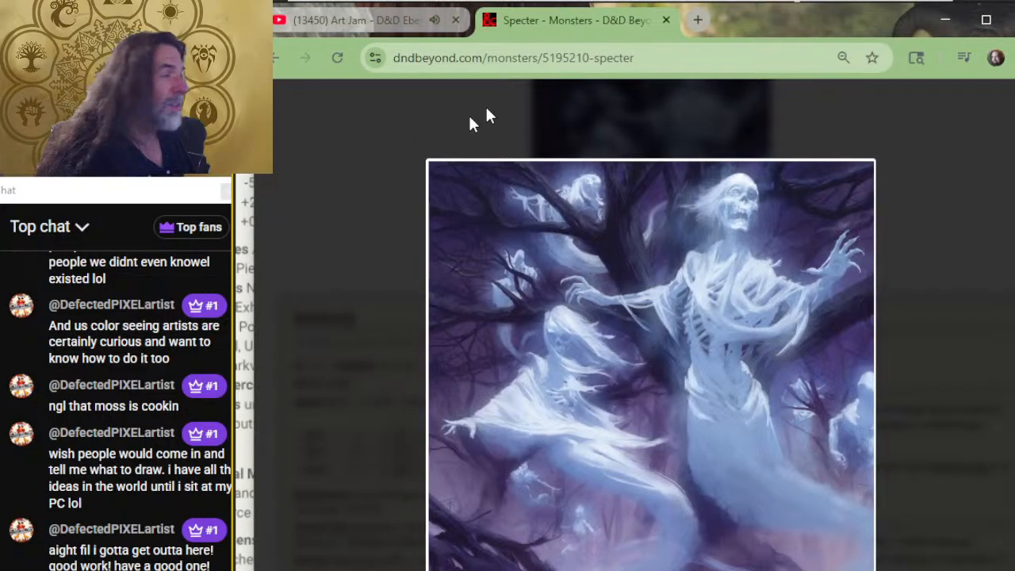
click(665, 20)
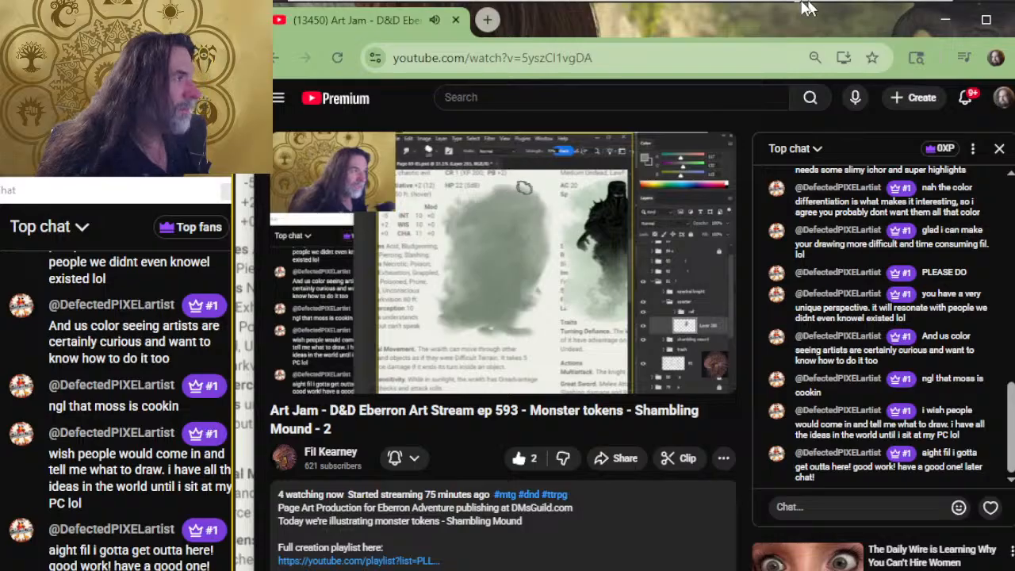
drag(768, 24, 743, 133)
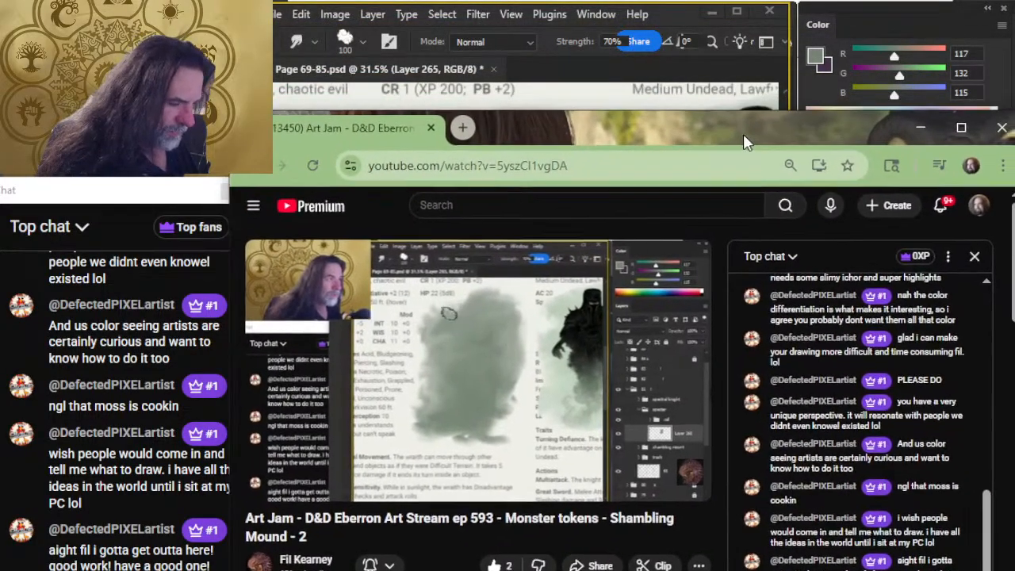
Switch back to Photoshop and smudge the grey-green patch's ragged lower strokes and right edge into soft mist.
key(alt+Tab)
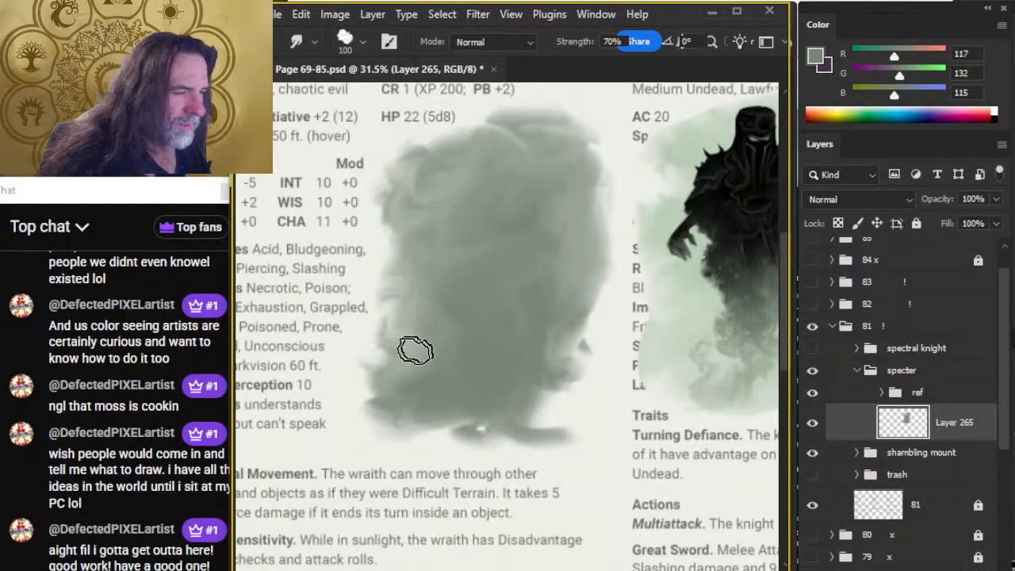
mouse_move(373, 363)
mouse_down()
mouse_move(370, 400)
mouse_move(399, 361)
mouse_move(362, 394)
mouse_move(406, 432)
mouse_move(466, 413)
mouse_move(545, 426)
mouse_move(440, 412)
mouse_move(443, 389)
mouse_move(402, 386)
mouse_move(411, 350)
mouse_move(384, 389)
mouse_move(535, 358)
mouse_move(459, 382)
mouse_move(489, 412)
mouse_move(400, 425)
mouse_move(540, 420)
mouse_move(436, 436)
mouse_move(477, 431)
mouse_up()
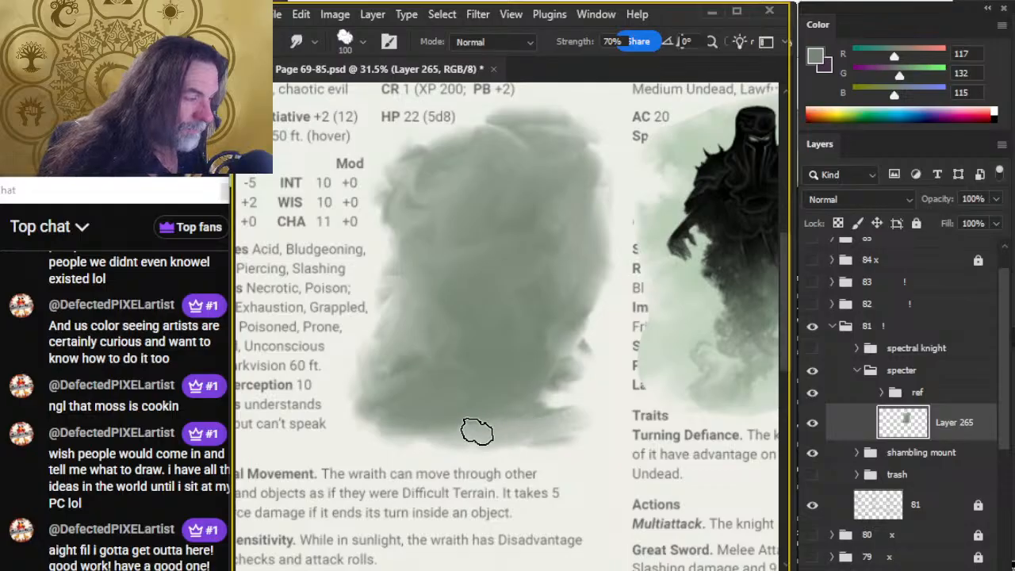
mouse_move(605, 405)
mouse_down()
mouse_move(538, 401)
mouse_move(526, 378)
mouse_move(520, 388)
mouse_up()
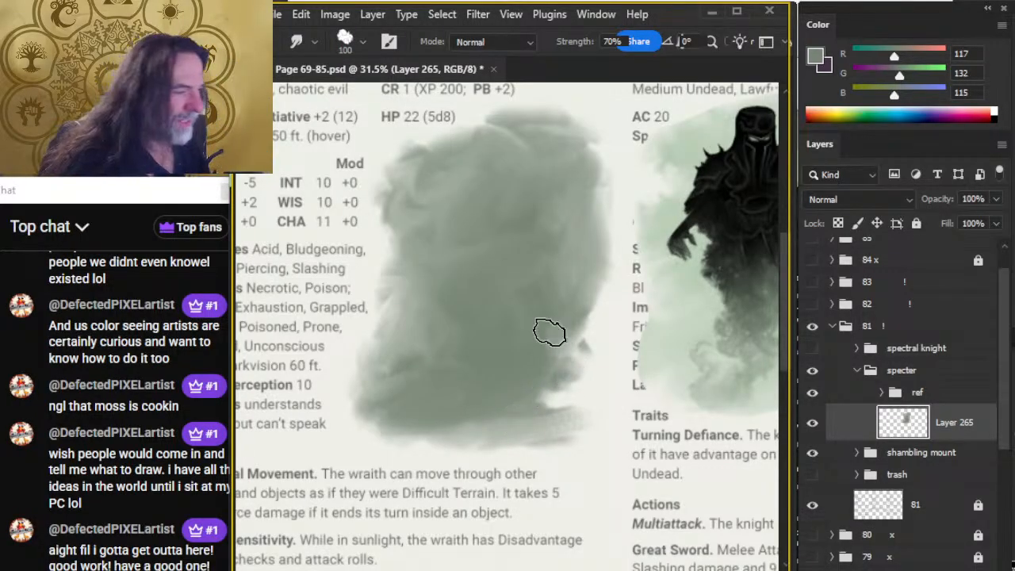
mouse_move(549, 332)
mouse_down()
mouse_move(582, 367)
mouse_move(571, 320)
mouse_move(605, 272)
mouse_move(610, 238)
mouse_move(599, 221)
mouse_move(564, 306)
mouse_move(558, 268)
mouse_move(570, 246)
mouse_move(531, 262)
mouse_move(576, 248)
mouse_move(584, 370)
mouse_move(566, 399)
mouse_move(530, 405)
mouse_move(487, 383)
mouse_move(542, 366)
mouse_move(550, 249)
mouse_up()
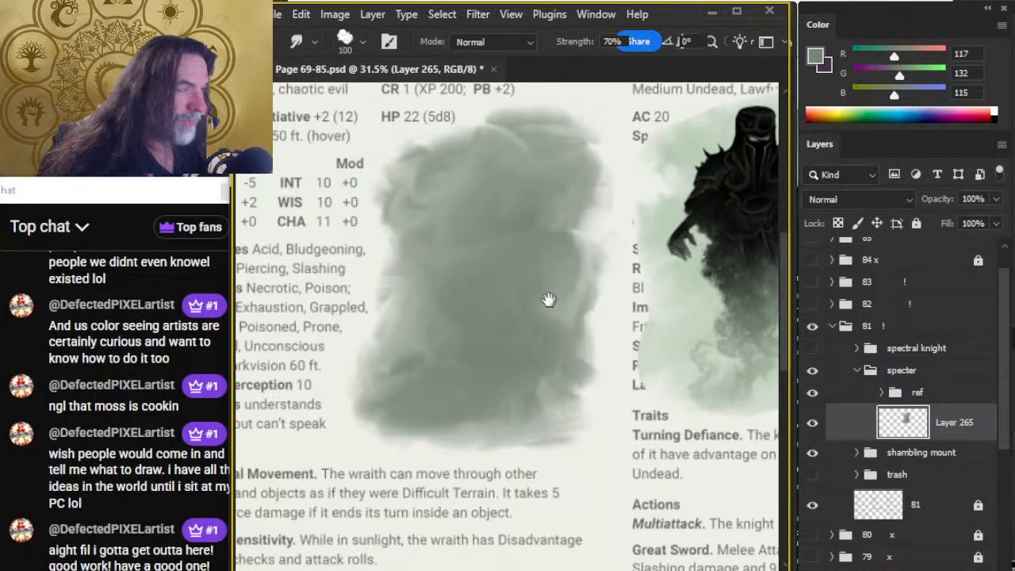
Smudge the patch's upper edge and upper right corner on Layer 265 into a softer, more even outline.
drag(548, 300, 541, 362)
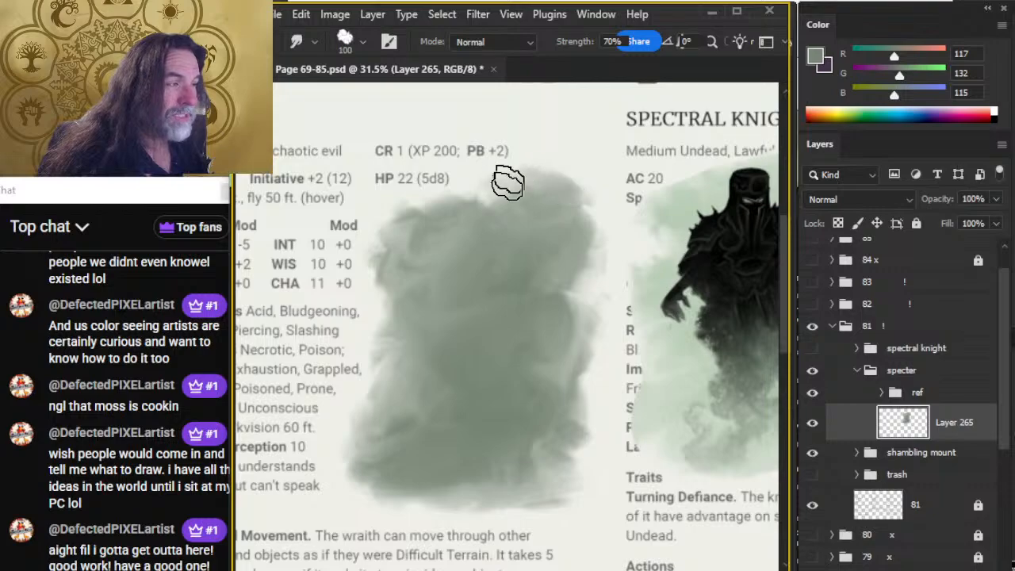
mouse_move(477, 227)
mouse_down()
mouse_move(538, 191)
mouse_move(565, 204)
mouse_move(492, 203)
mouse_move(523, 192)
mouse_move(509, 171)
mouse_move(546, 178)
mouse_move(502, 214)
mouse_move(494, 191)
mouse_move(507, 212)
mouse_move(461, 209)
mouse_move(541, 203)
mouse_move(535, 188)
mouse_move(550, 184)
mouse_move(568, 195)
mouse_move(565, 221)
mouse_move(557, 196)
mouse_up()
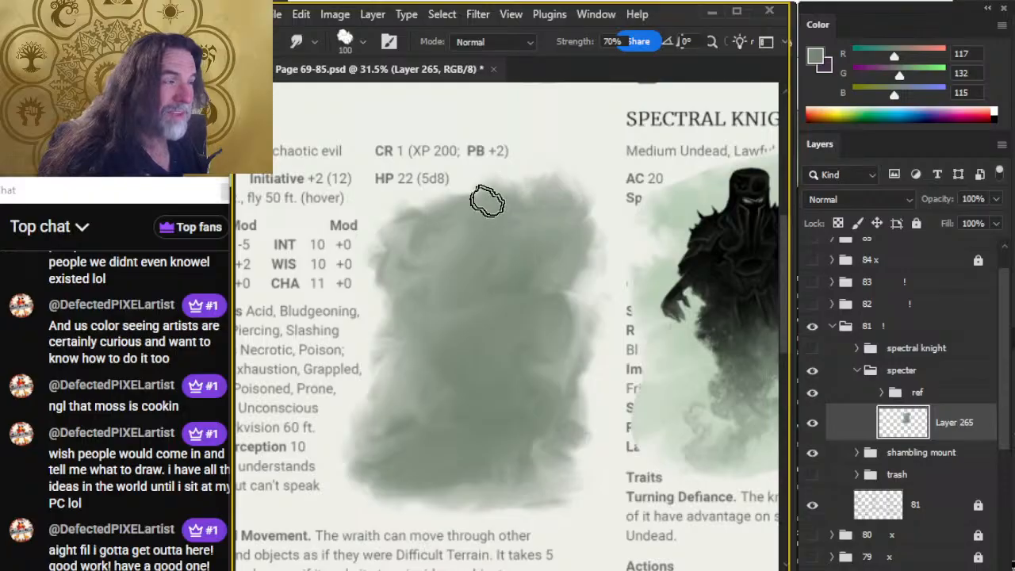
mouse_move(486, 202)
mouse_down()
mouse_move(518, 182)
mouse_move(535, 193)
mouse_move(483, 198)
mouse_move(505, 178)
mouse_move(498, 209)
mouse_move(477, 202)
mouse_move(522, 191)
mouse_move(501, 185)
mouse_move(531, 205)
mouse_move(507, 186)
mouse_move(540, 193)
mouse_up()
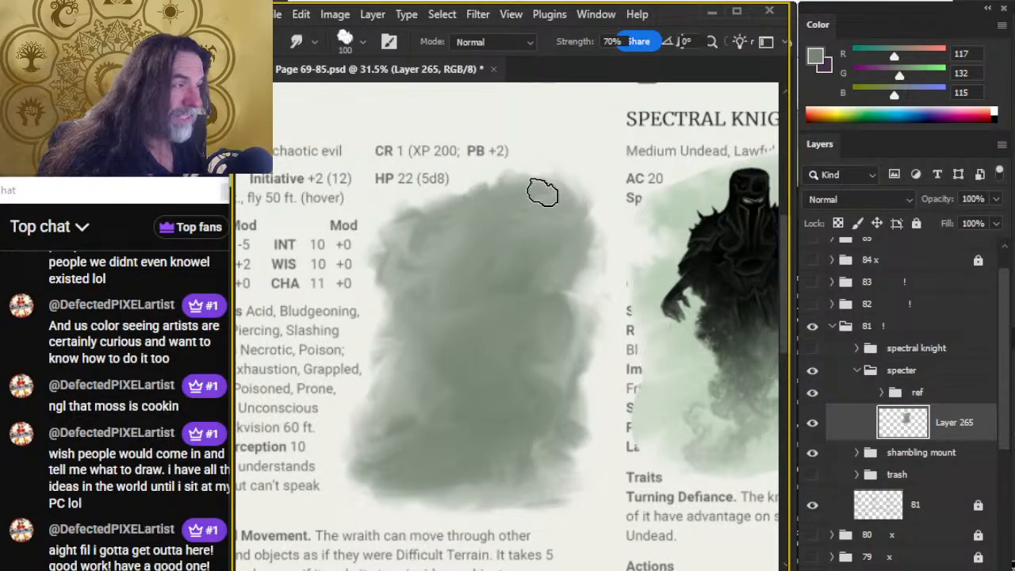
mouse_move(577, 250)
mouse_down()
mouse_move(599, 218)
mouse_move(577, 294)
mouse_move(573, 275)
mouse_move(590, 296)
mouse_up()
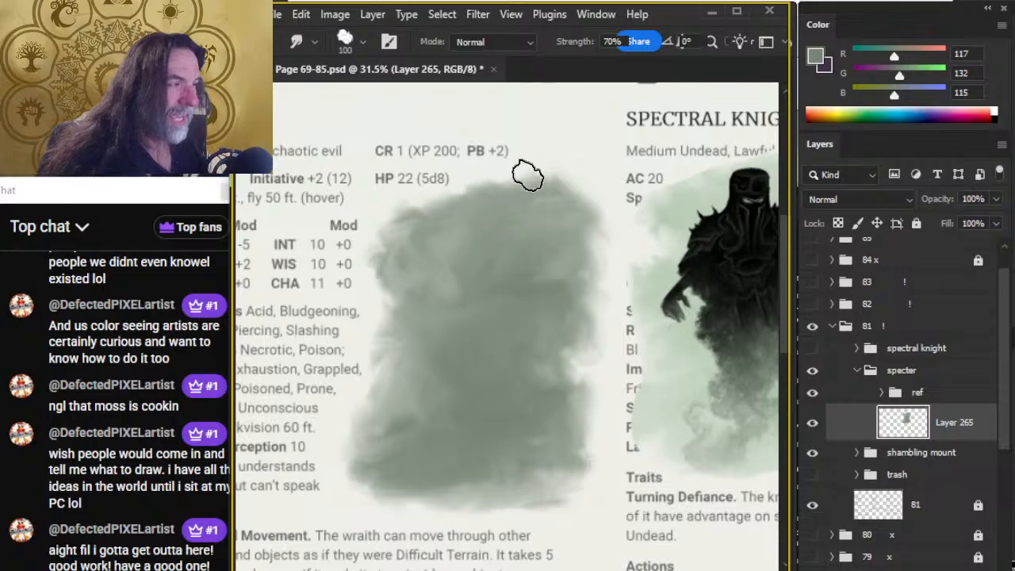
mouse_move(555, 179)
mouse_down()
mouse_move(528, 201)
mouse_move(492, 192)
mouse_move(548, 201)
mouse_move(454, 212)
mouse_up()
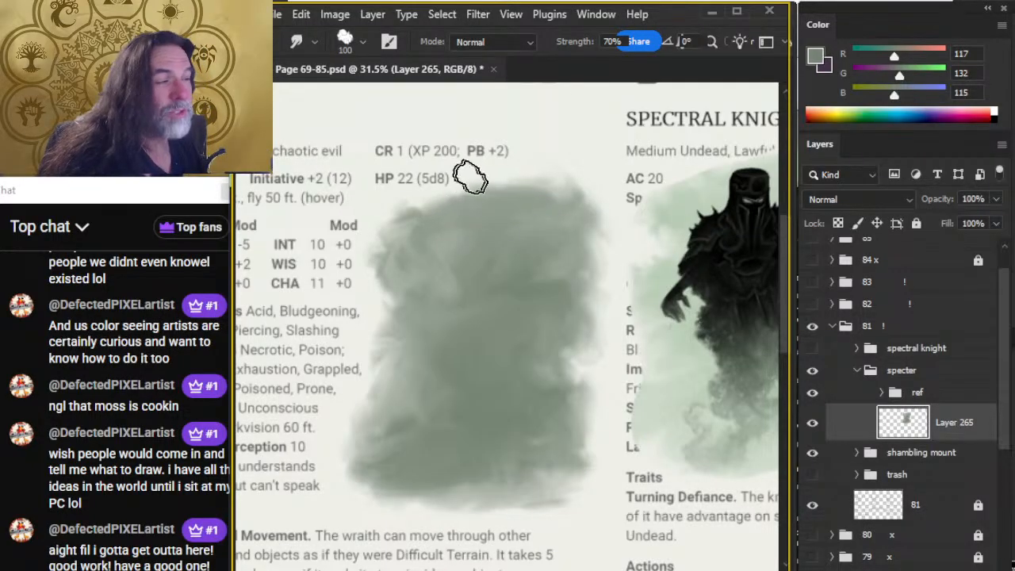
mouse_move(469, 179)
mouse_down()
mouse_move(497, 200)
mouse_move(460, 180)
mouse_move(499, 201)
mouse_move(463, 232)
mouse_move(409, 219)
mouse_move(508, 200)
mouse_move(464, 197)
mouse_move(477, 219)
mouse_move(429, 216)
mouse_move(508, 196)
mouse_move(516, 209)
mouse_move(463, 206)
mouse_move(541, 193)
mouse_move(526, 185)
mouse_move(530, 195)
mouse_move(495, 196)
mouse_move(578, 188)
mouse_move(598, 197)
mouse_move(604, 231)
mouse_up()
mouse_move(563, 273)
mouse_down()
mouse_move(460, 268)
mouse_move(431, 261)
mouse_move(431, 252)
mouse_move(491, 277)
mouse_move(542, 286)
mouse_up()
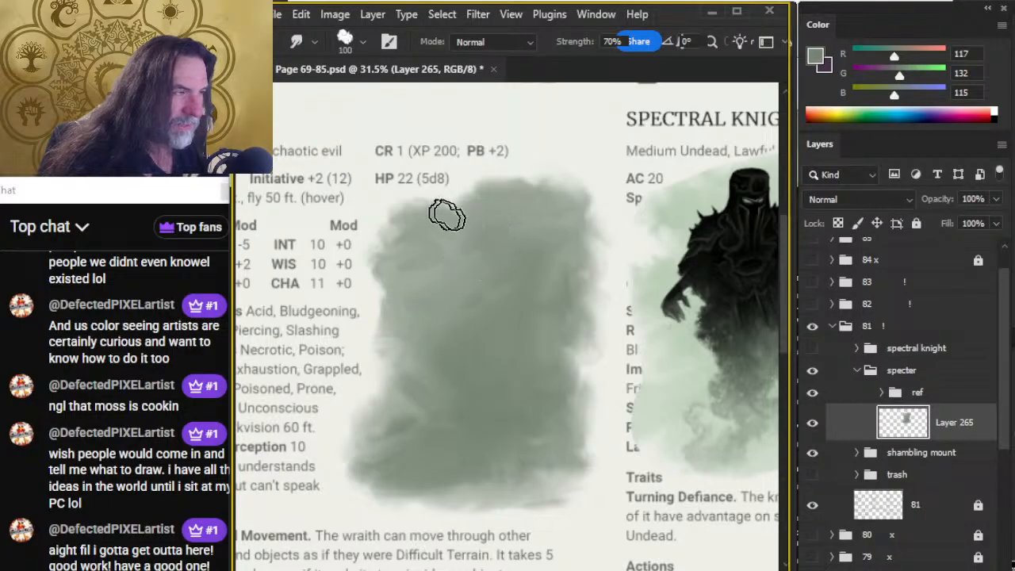
mouse_move(482, 221)
mouse_down()
mouse_move(476, 194)
mouse_move(550, 193)
mouse_move(499, 194)
mouse_move(509, 181)
mouse_move(543, 188)
mouse_move(512, 184)
mouse_move(574, 180)
mouse_up()
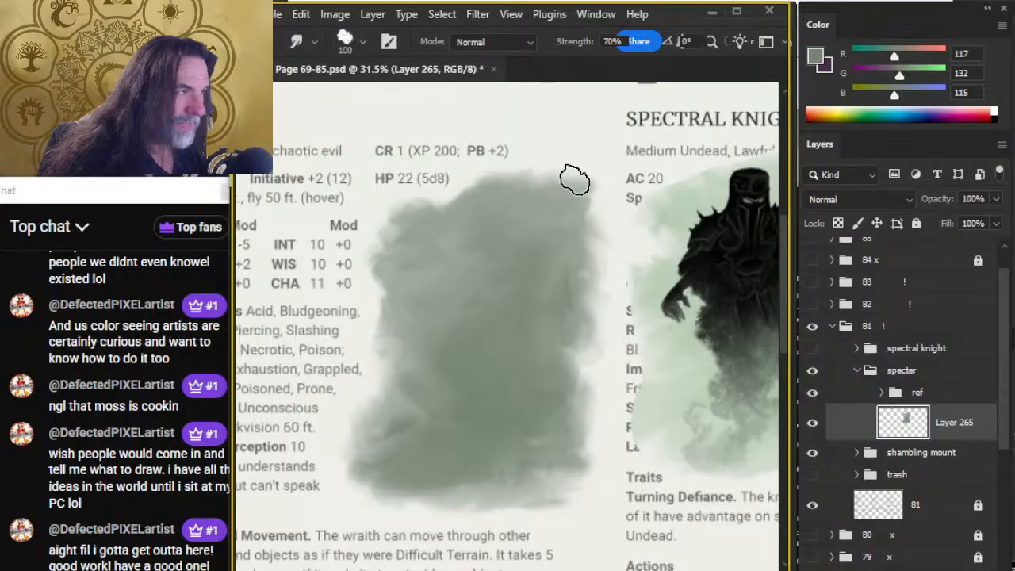
mouse_move(566, 219)
mouse_down()
mouse_move(587, 201)
mouse_move(586, 215)
mouse_up()
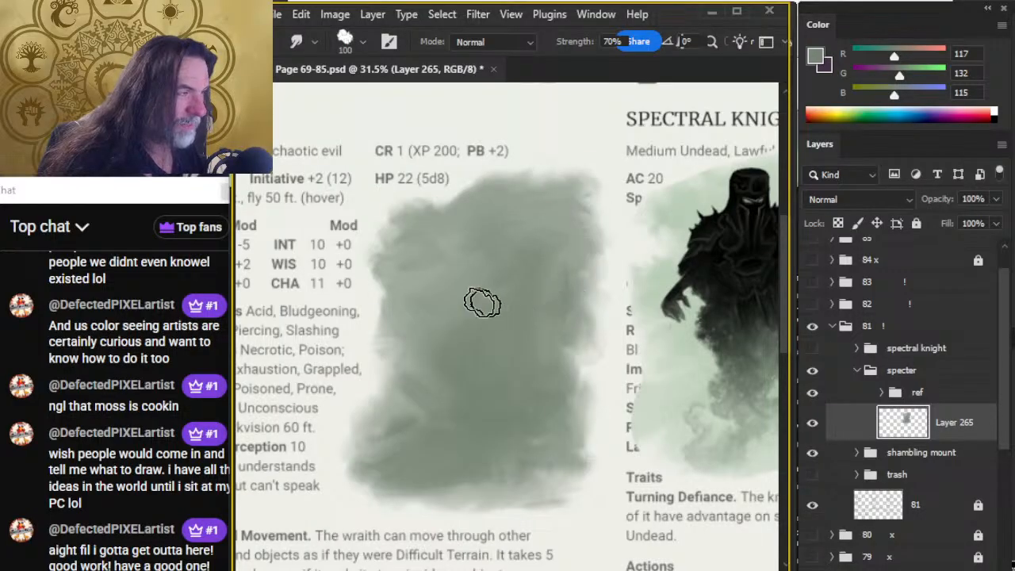
Blend the patch's lower left side, lower right corner and interior with smudge strokes running up to the upper edge.
mouse_move(377, 316)
mouse_down()
mouse_move(405, 397)
mouse_move(419, 425)
mouse_move(432, 419)
mouse_move(378, 441)
mouse_move(340, 437)
mouse_move(355, 492)
mouse_move(372, 415)
mouse_move(402, 406)
mouse_move(380, 381)
mouse_move(425, 425)
mouse_move(404, 386)
mouse_move(379, 403)
mouse_move(395, 378)
mouse_move(424, 373)
mouse_move(394, 374)
mouse_move(417, 388)
mouse_move(401, 375)
mouse_move(366, 377)
mouse_move(409, 418)
mouse_move(432, 386)
mouse_move(401, 395)
mouse_move(415, 373)
mouse_move(350, 410)
mouse_move(366, 440)
mouse_move(381, 356)
mouse_move(432, 377)
mouse_move(424, 342)
mouse_move(437, 414)
mouse_move(418, 435)
mouse_move(438, 388)
mouse_move(423, 435)
mouse_move(389, 471)
mouse_move(340, 485)
mouse_move(445, 480)
mouse_move(428, 488)
mouse_move(409, 483)
mouse_move(439, 477)
mouse_move(487, 492)
mouse_move(452, 488)
mouse_move(430, 498)
mouse_move(462, 480)
mouse_move(539, 481)
mouse_move(538, 465)
mouse_move(443, 475)
mouse_move(410, 465)
mouse_move(542, 452)
mouse_move(526, 345)
mouse_move(585, 416)
mouse_move(586, 451)
mouse_move(572, 380)
mouse_move(590, 463)
mouse_up()
mouse_move(553, 517)
mouse_down()
mouse_move(527, 484)
mouse_move(554, 358)
mouse_move(602, 415)
mouse_move(590, 419)
mouse_move(575, 483)
mouse_move(539, 398)
mouse_move(560, 447)
mouse_move(542, 477)
mouse_move(584, 479)
mouse_move(597, 438)
mouse_up()
mouse_move(569, 471)
mouse_down()
mouse_move(542, 401)
mouse_move(581, 394)
mouse_up()
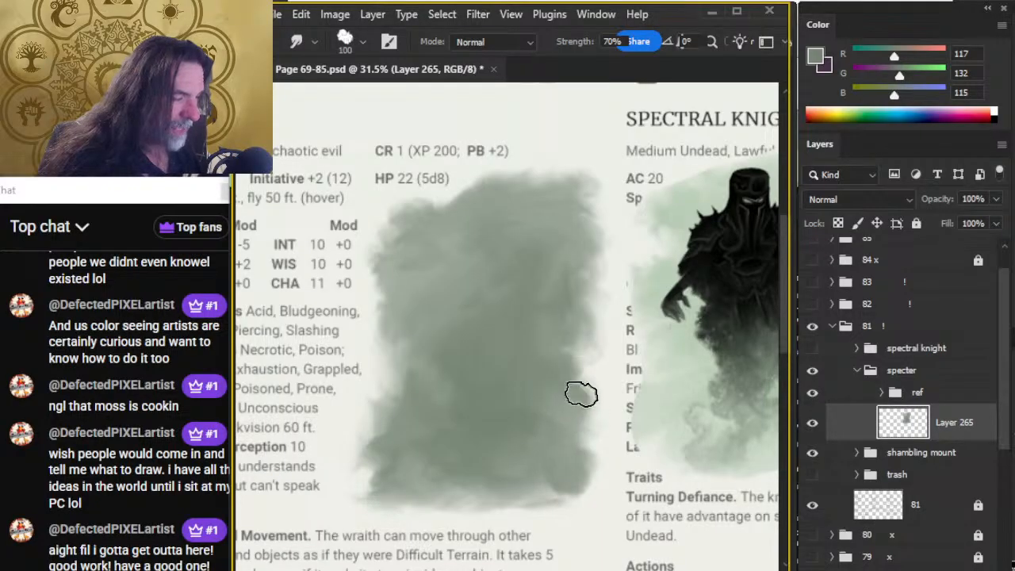
mouse_move(537, 334)
mouse_down()
mouse_move(587, 369)
mouse_move(539, 317)
mouse_move(508, 306)
mouse_move(586, 299)
mouse_move(579, 206)
mouse_move(554, 229)
mouse_move(573, 208)
mouse_move(553, 184)
mouse_up()
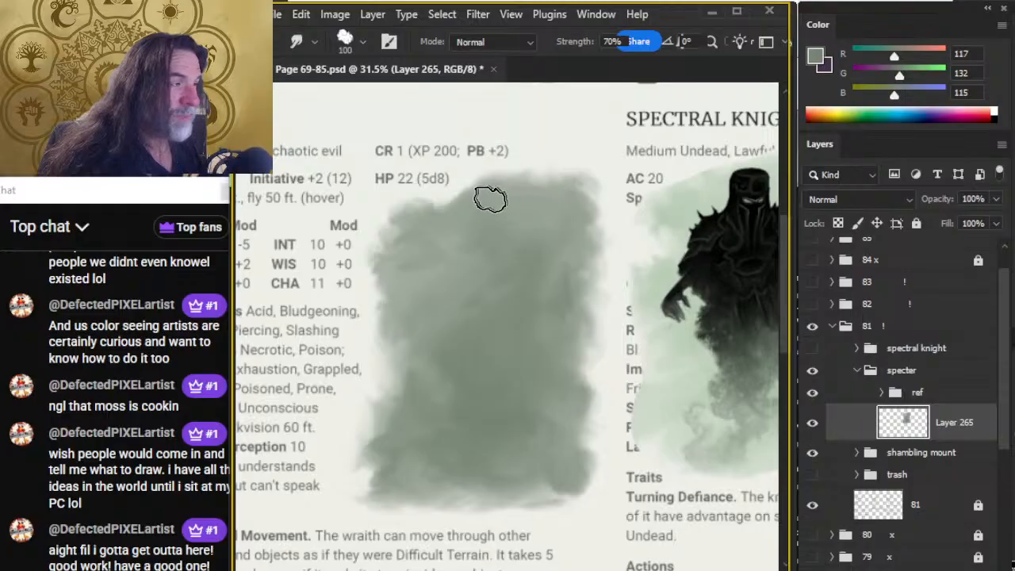
Reshape the patch's upper edge into an uneven, wispy contour and soften its lower right corner with the Smudge tool.
mouse_move(490, 199)
mouse_down()
mouse_move(431, 224)
mouse_move(437, 232)
mouse_move(482, 210)
mouse_move(464, 207)
mouse_move(482, 178)
mouse_move(535, 181)
mouse_move(472, 203)
mouse_move(486, 185)
mouse_move(525, 203)
mouse_move(499, 181)
mouse_move(518, 198)
mouse_move(478, 214)
mouse_move(490, 189)
mouse_move(527, 195)
mouse_move(496, 198)
mouse_move(516, 188)
mouse_move(500, 172)
mouse_move(529, 205)
mouse_move(477, 195)
mouse_move(520, 199)
mouse_move(515, 208)
mouse_move(513, 192)
mouse_move(550, 190)
mouse_move(534, 168)
mouse_move(550, 194)
mouse_move(429, 215)
mouse_move(466, 188)
mouse_move(472, 200)
mouse_move(435, 215)
mouse_move(473, 191)
mouse_move(485, 204)
mouse_move(438, 216)
mouse_move(478, 219)
mouse_move(483, 204)
mouse_move(461, 225)
mouse_move(478, 205)
mouse_up()
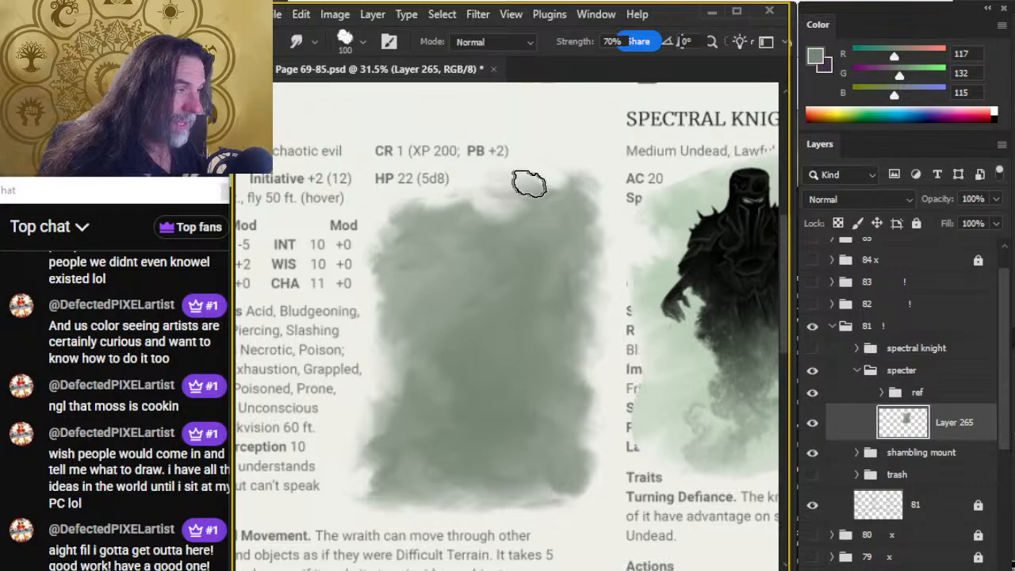
drag(529, 184, 509, 210)
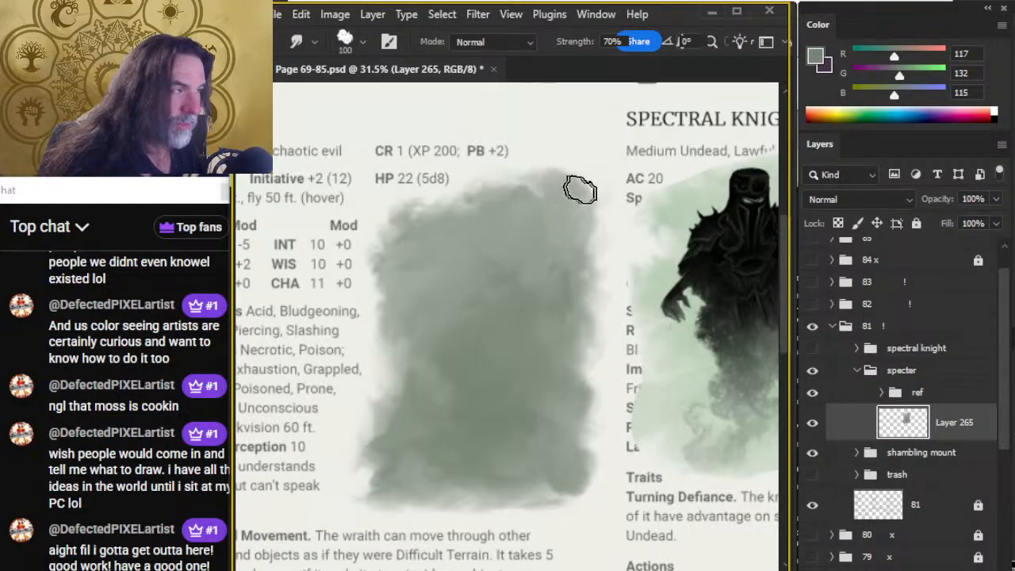
mouse_move(545, 176)
mouse_down()
mouse_move(579, 199)
mouse_move(563, 174)
mouse_move(567, 215)
mouse_move(519, 195)
mouse_move(526, 186)
mouse_move(555, 204)
mouse_move(593, 194)
mouse_move(572, 226)
mouse_up()
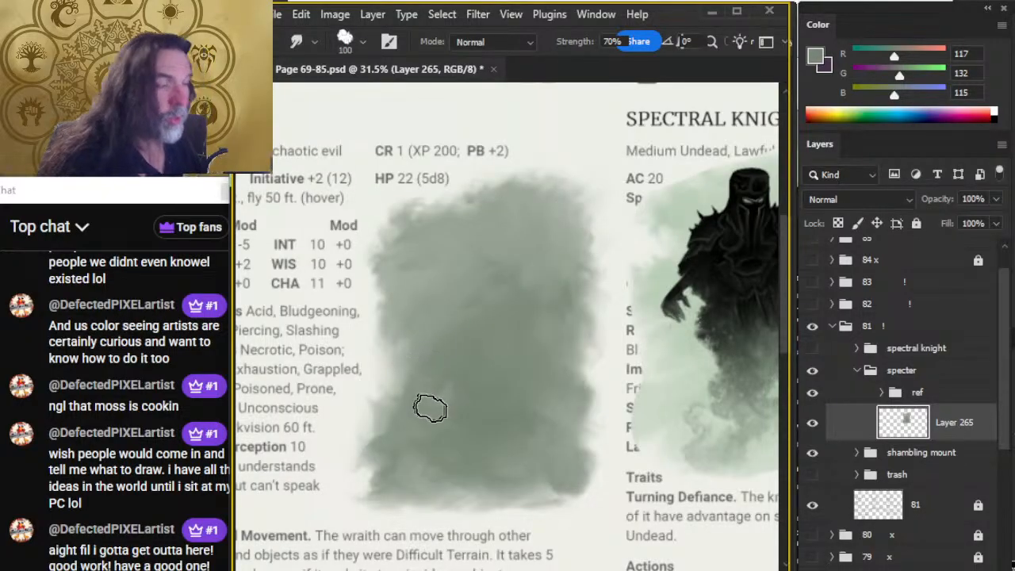
drag(529, 471, 599, 484)
mouse_move(599, 484)
mouse_down()
mouse_move(580, 455)
mouse_move(596, 466)
mouse_move(564, 498)
mouse_up()
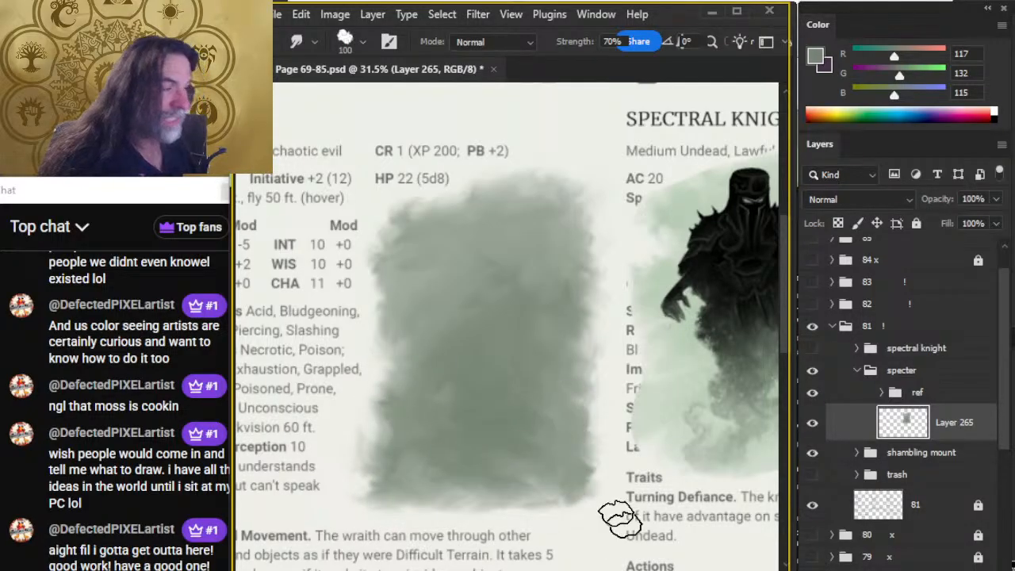
Try a layer mask on Layer 265, undo it, and save the document.
key(ctrl+space)
drag(631, 489, 591, 490)
drag(656, 510, 497, 449)
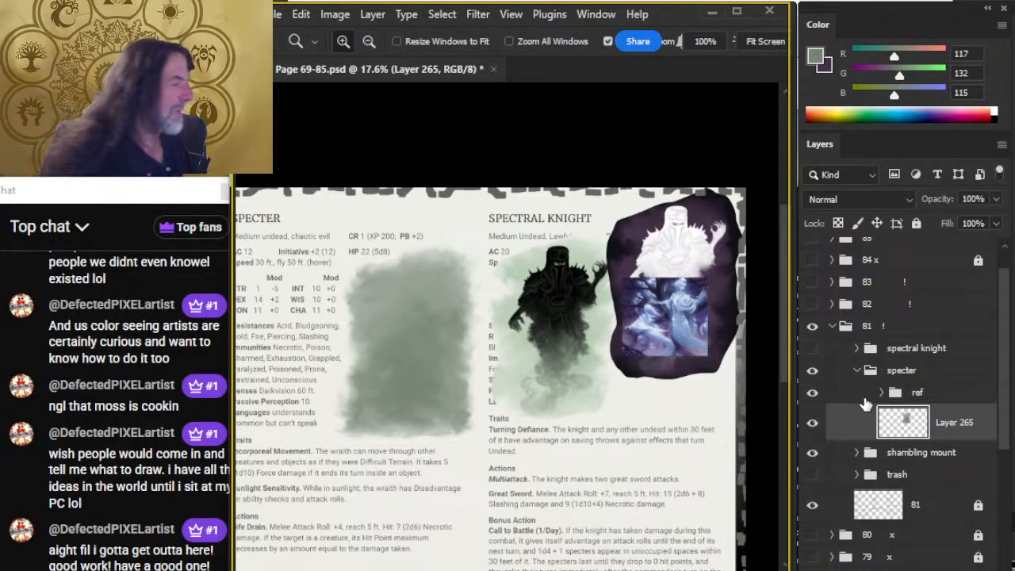
click(889, 570)
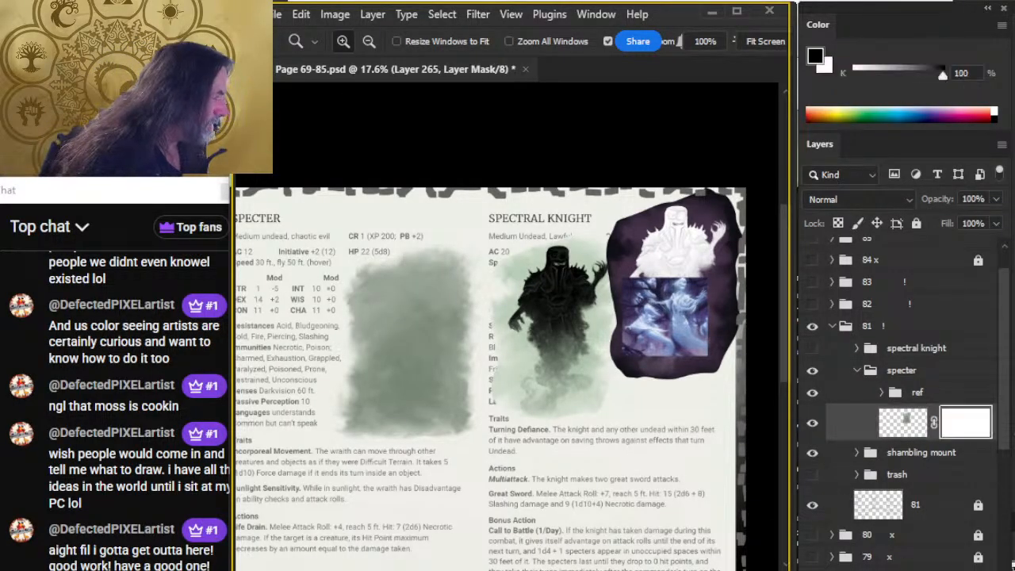
key(ctrl+z)
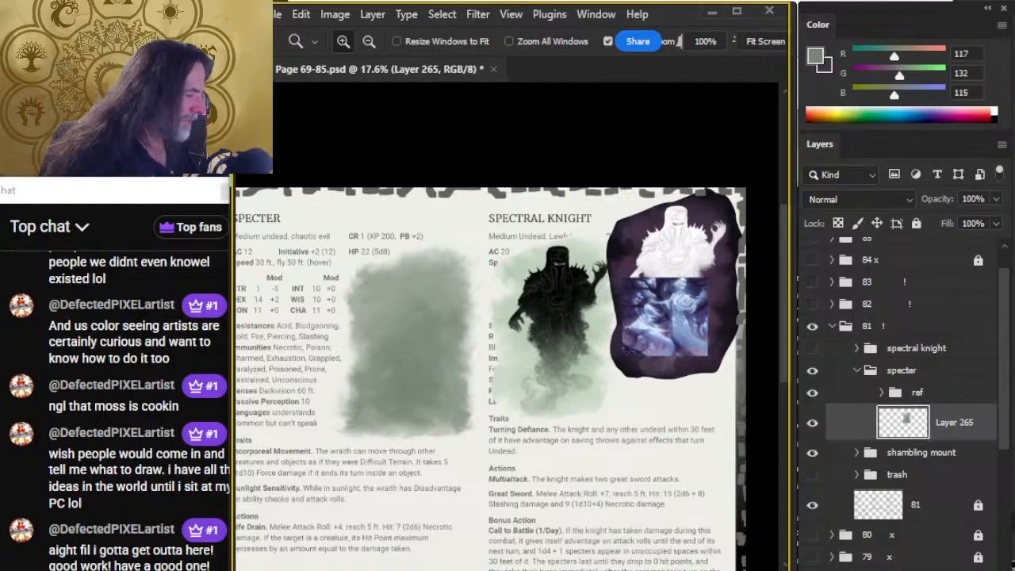
key(ctrl+s)
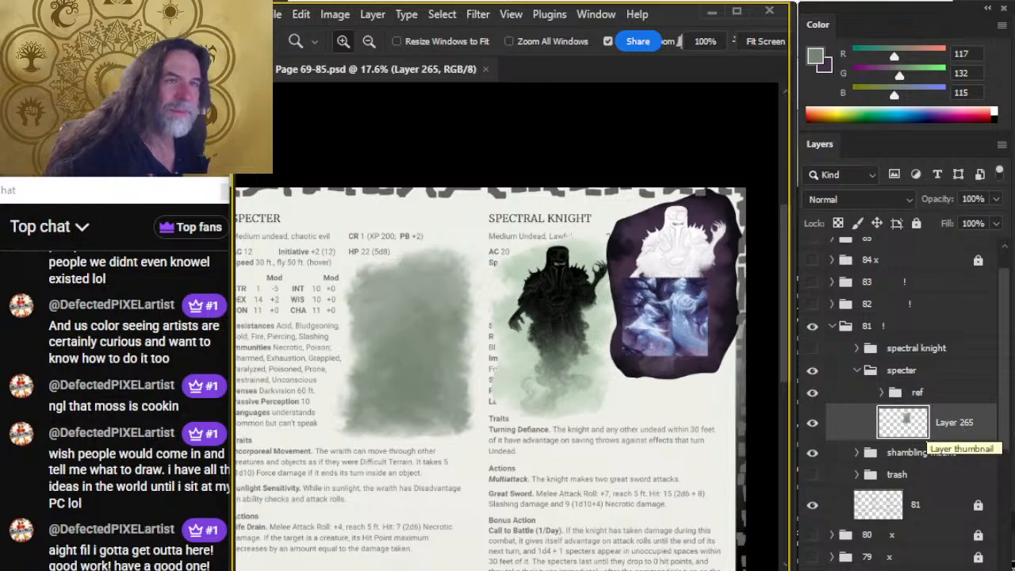
Switch to the browser and look through the live stream's description and its links on the YouTube page.
key(alt+Tab)
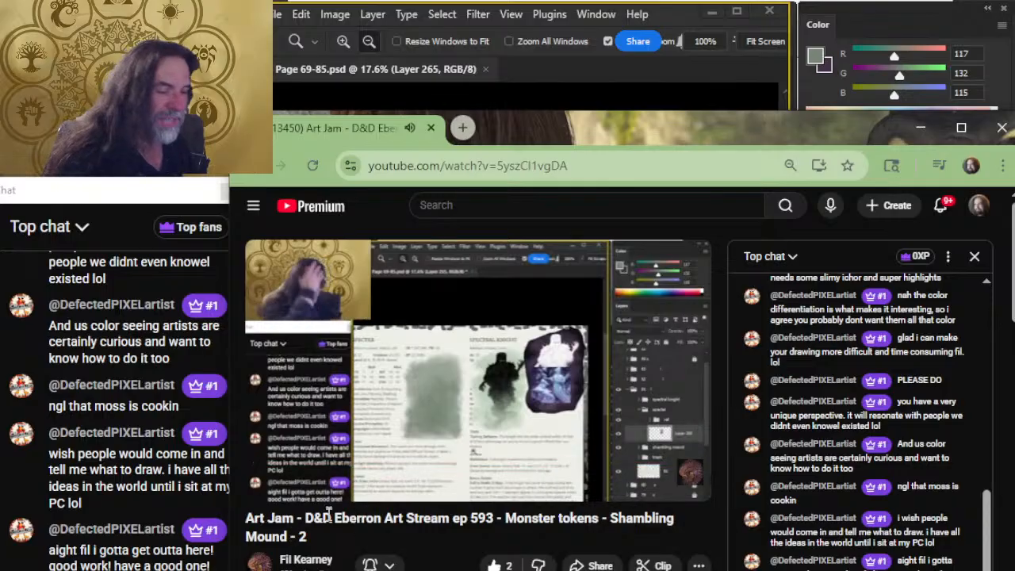
key(alt+Tab)
key(alt+Tab)
scroll(374, 428, down, 10)
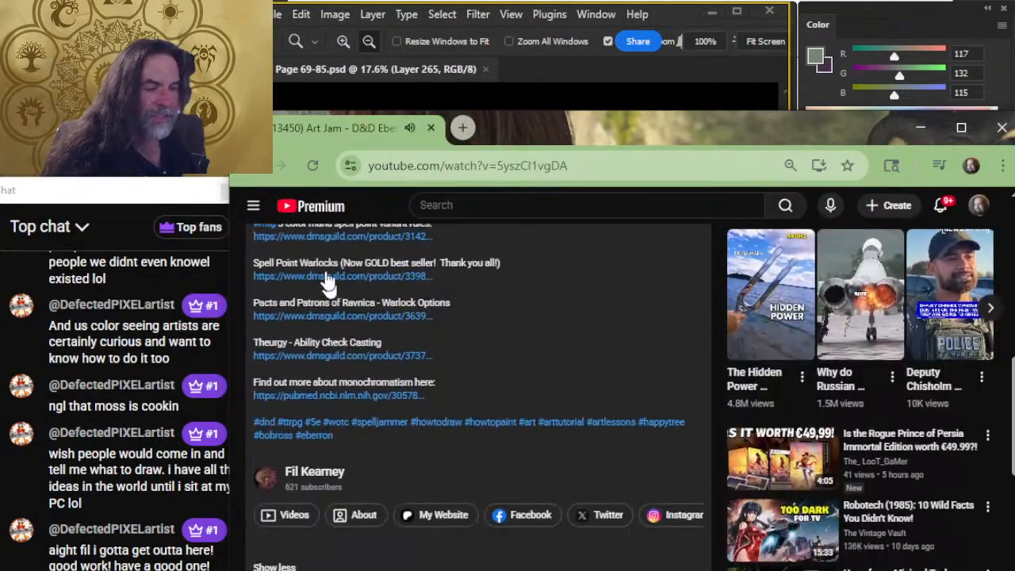
scroll(333, 362, up, 5)
scroll(349, 444, up, 4)
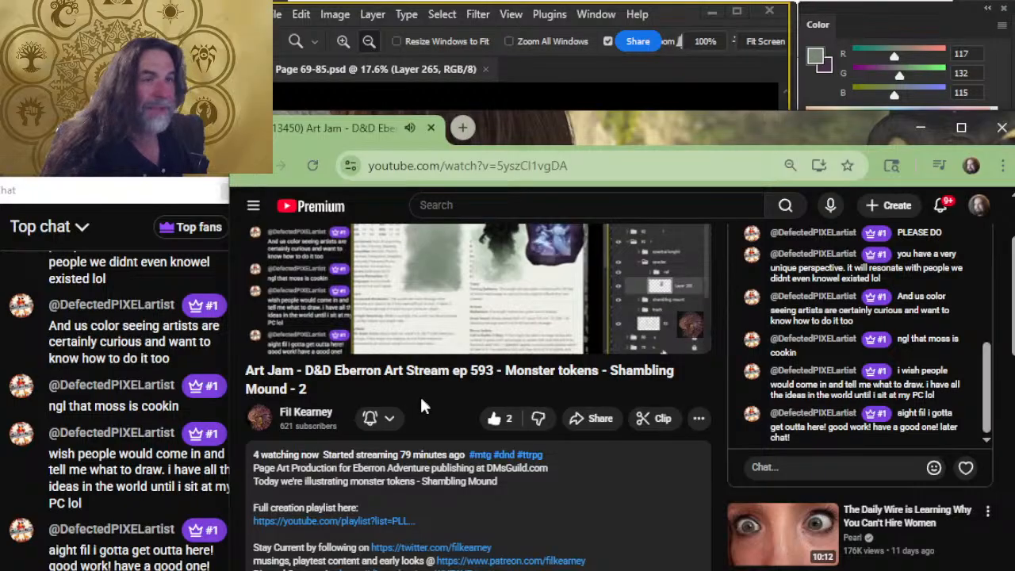
scroll(460, 376, down, 2)
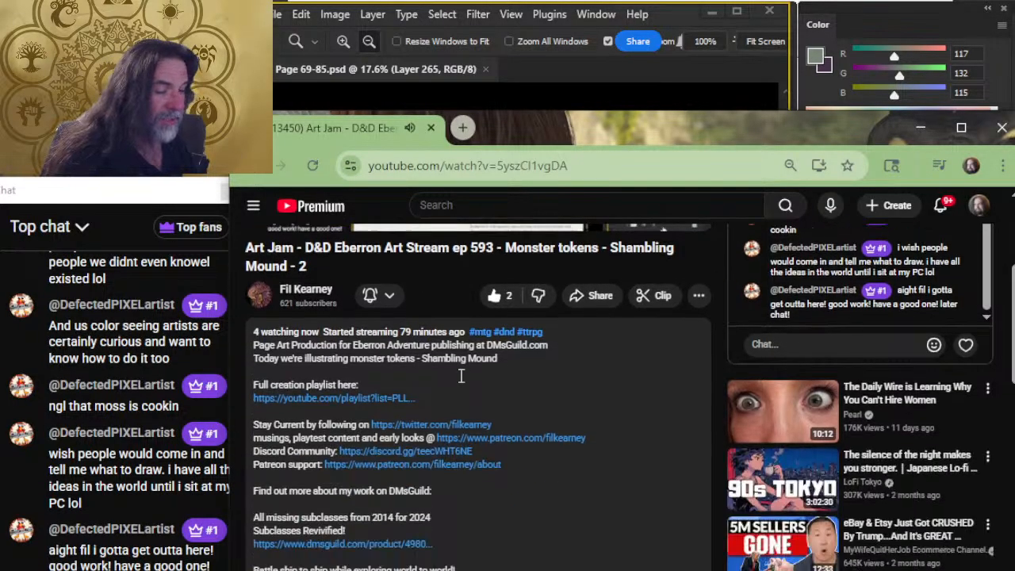
scroll(456, 376, down, 1)
scroll(389, 460, down, 2)
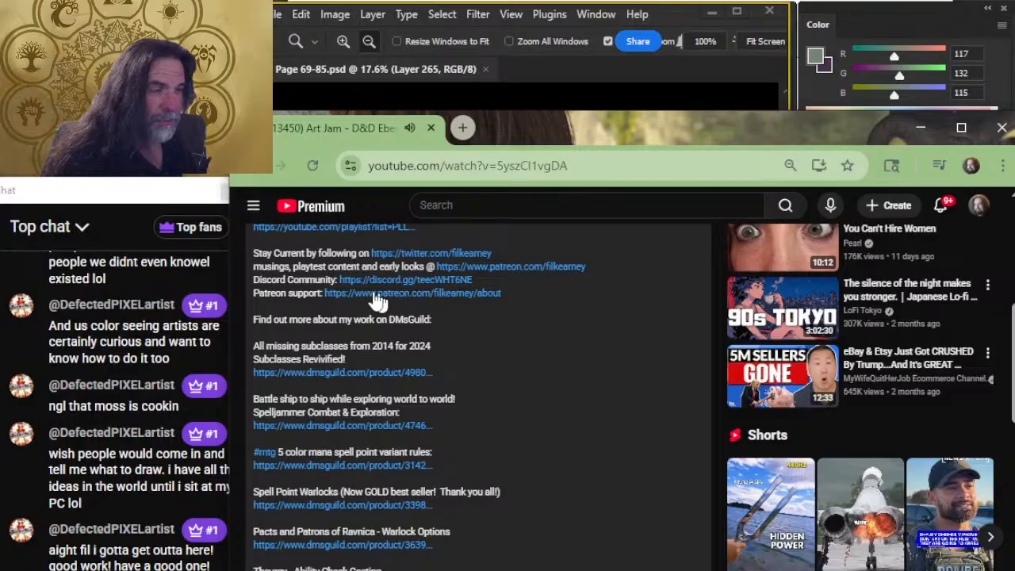
scroll(468, 317, up, 5)
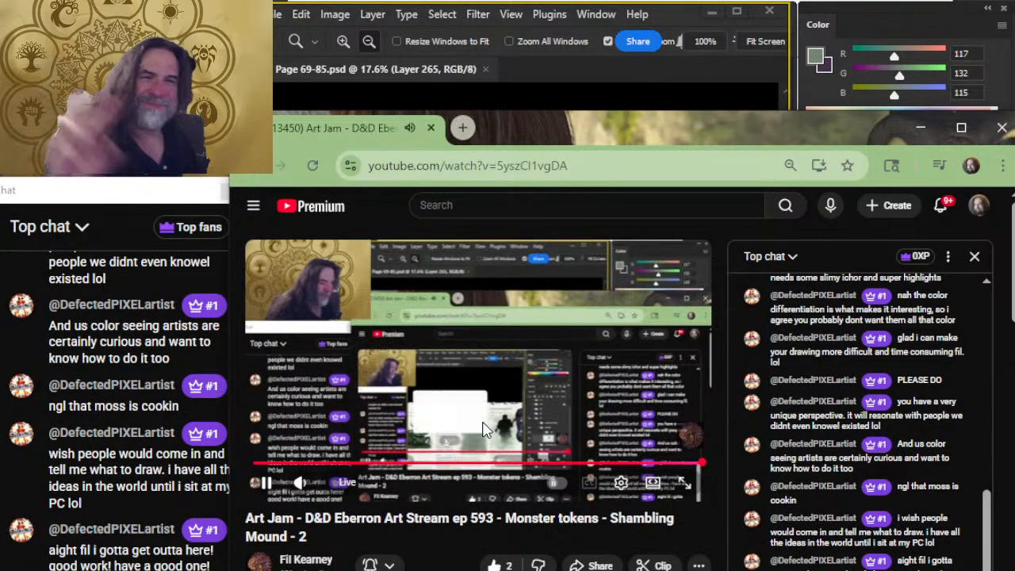
Switch from the browser to the OBS window.
key(alt+Tab)
key(alt+shift+Tab)
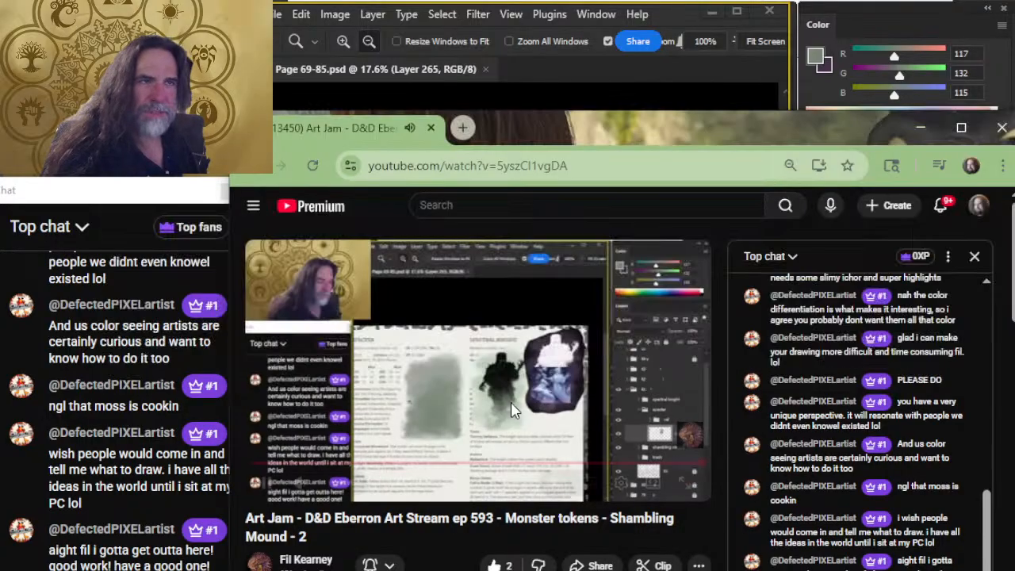
key(alt+Tab)
key(alt+Tab)
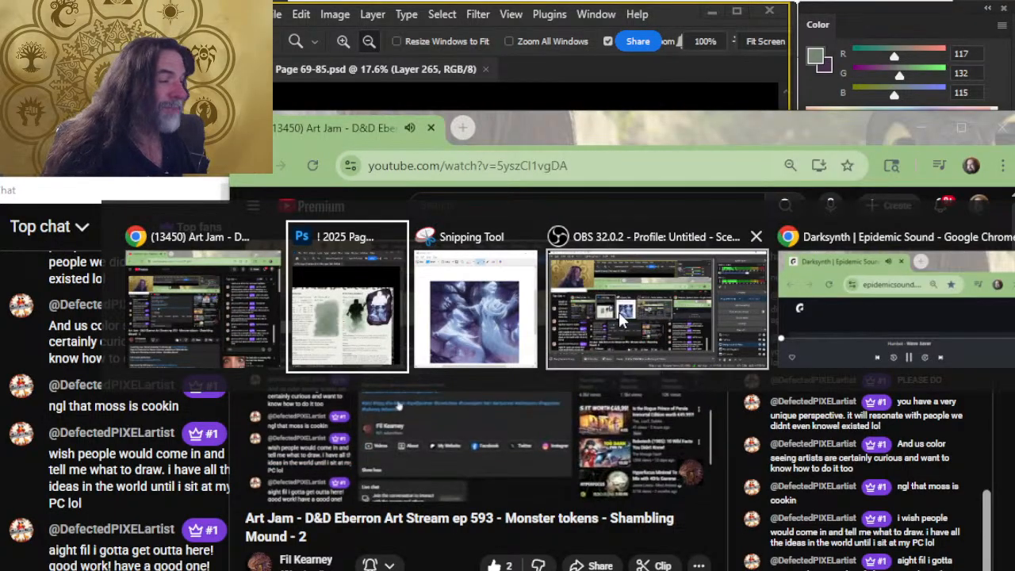